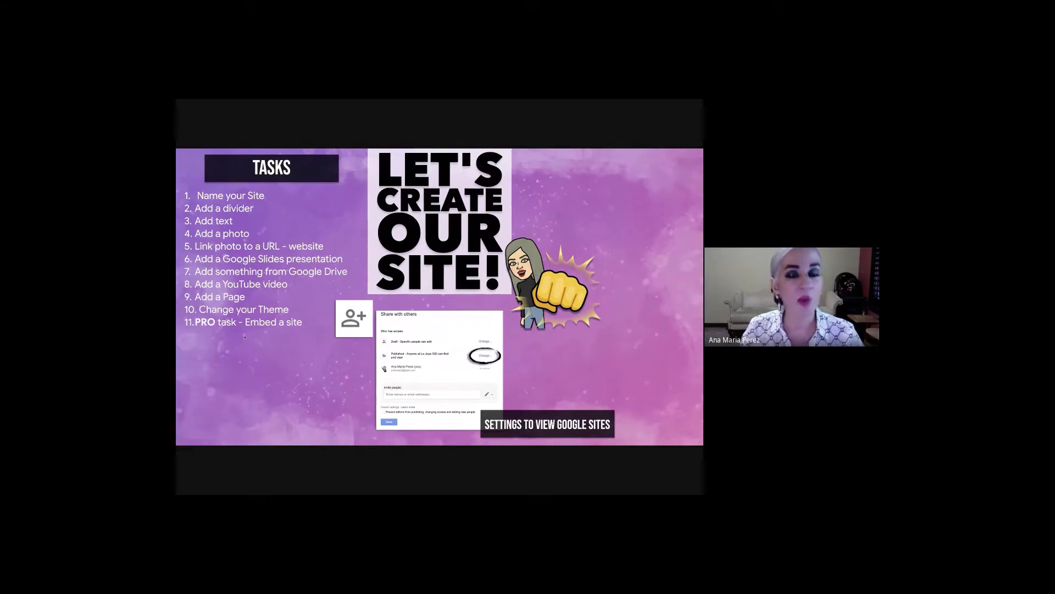
# Leave the slide presentation, switch to Google Sites in the browser and return from the template gallery to the Sites home page
pyautogui.press('Right')
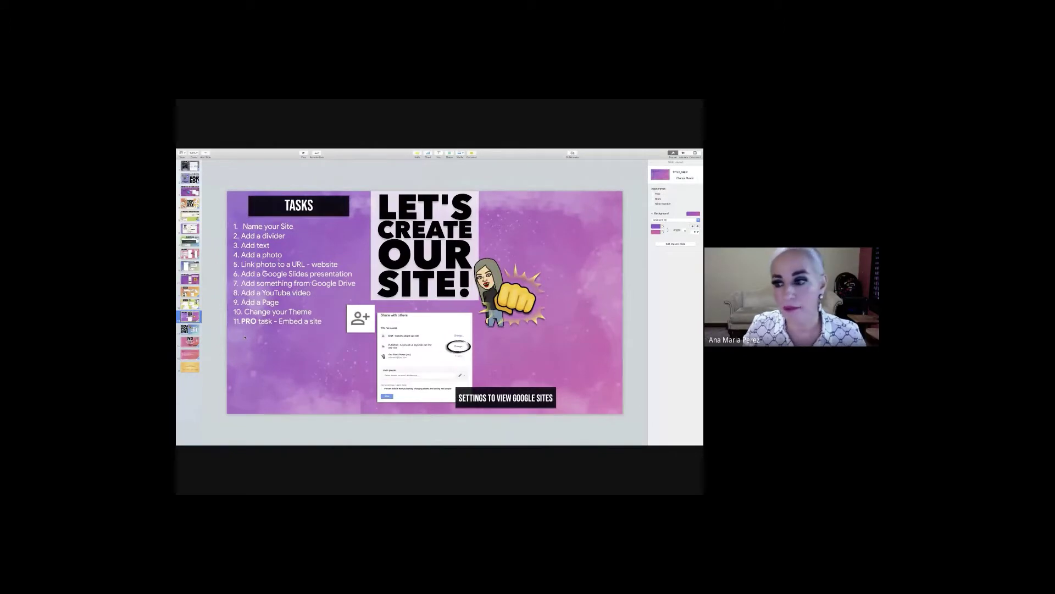
pyautogui.hotkey('ctrl', 'Right')
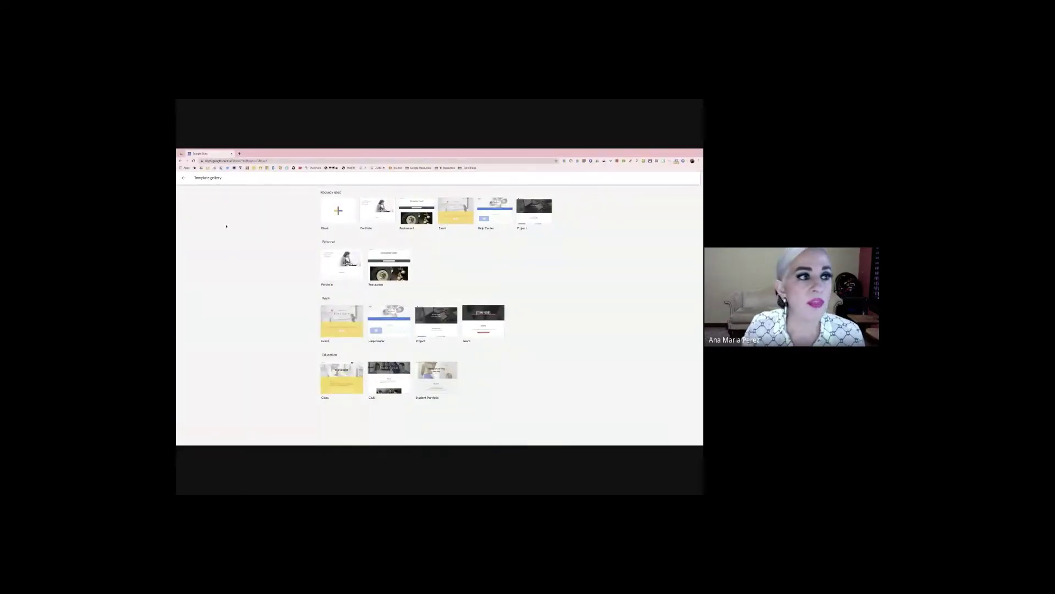
pyautogui.click(194, 160)
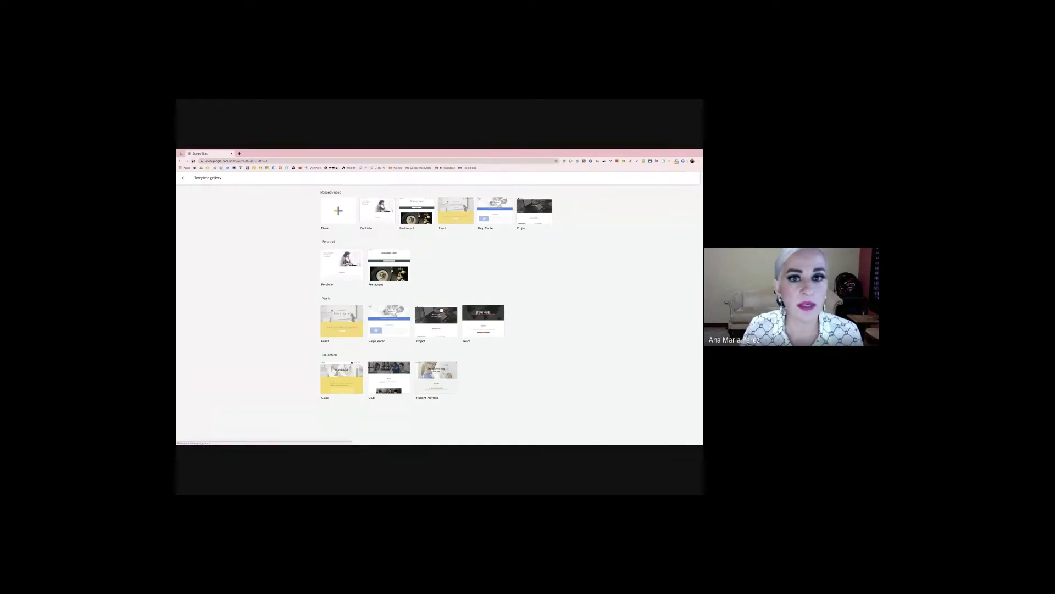
pyautogui.click(183, 178)
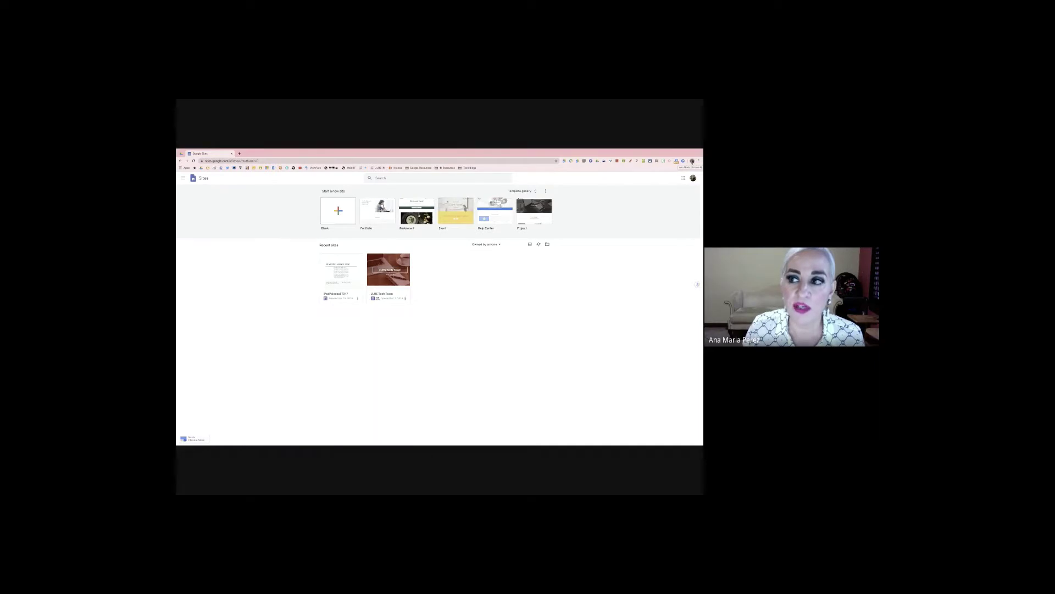
# Check which browser profiles are available, then dismiss the list and reload the Sites home page
pyautogui.click(692, 161)
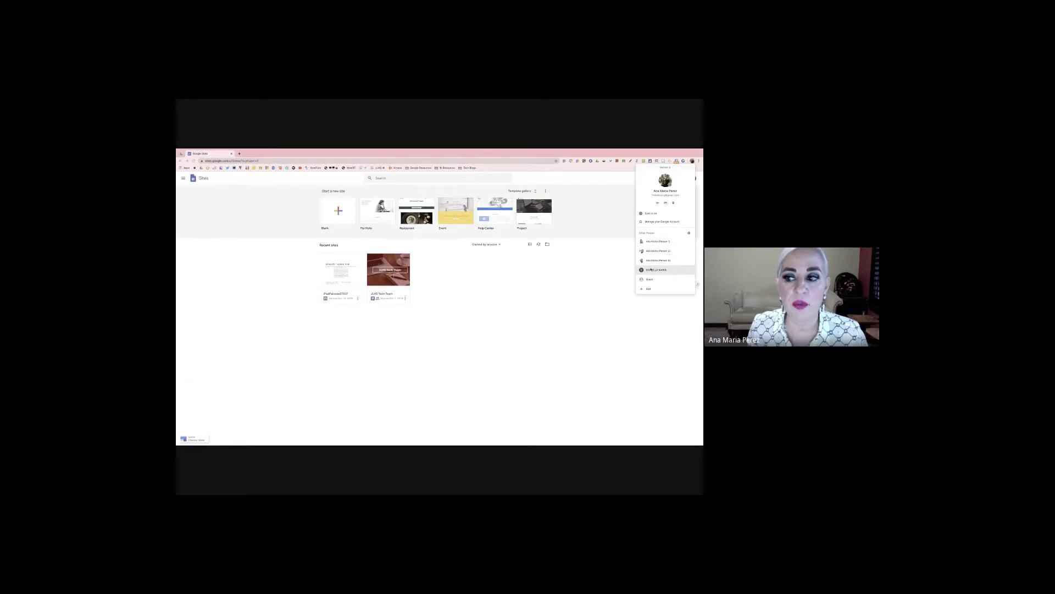
pyautogui.click(618, 265)
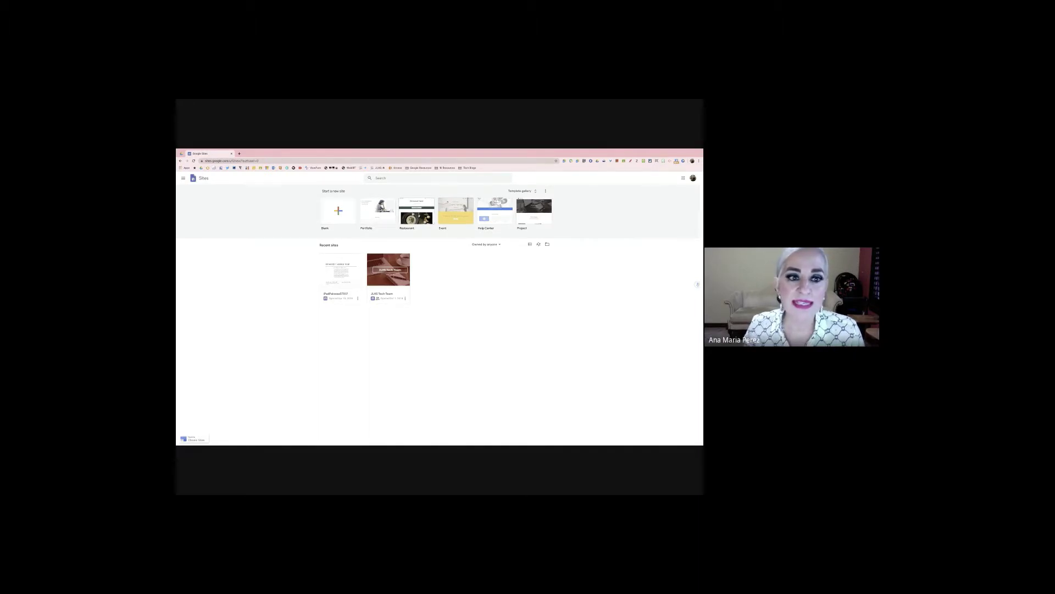
pyautogui.click(203, 179)
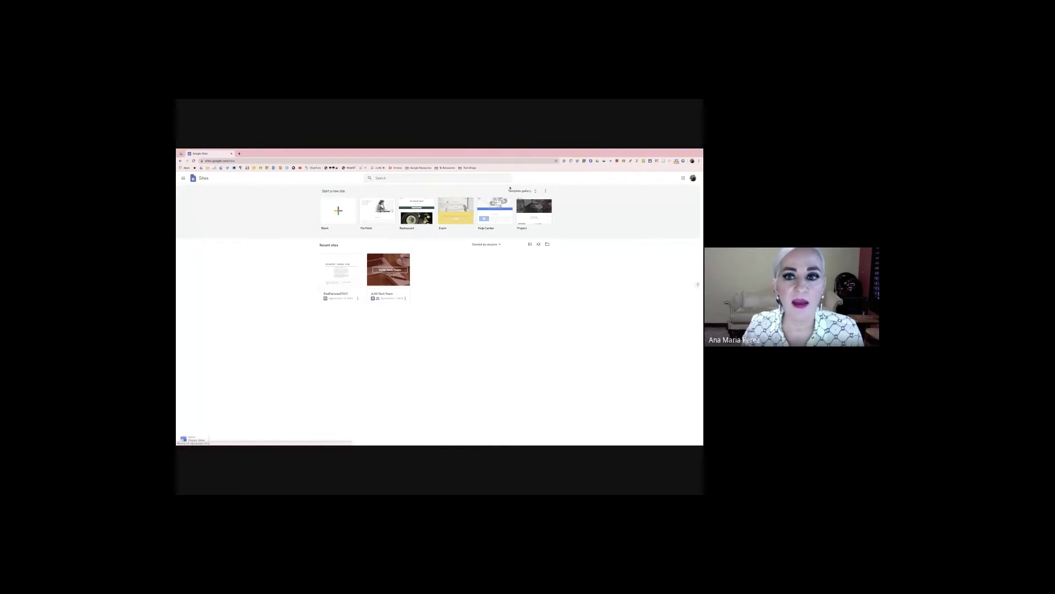
# Create a new site from the Class template in the Education templates and look through its home page sections
pyautogui.click(516, 191)
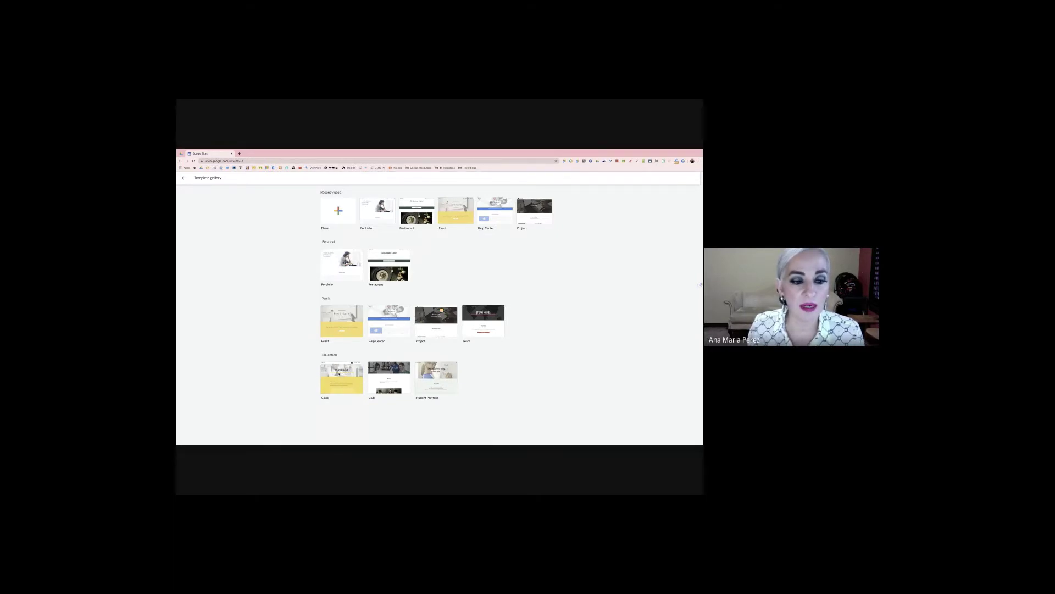
pyautogui.click(346, 387)
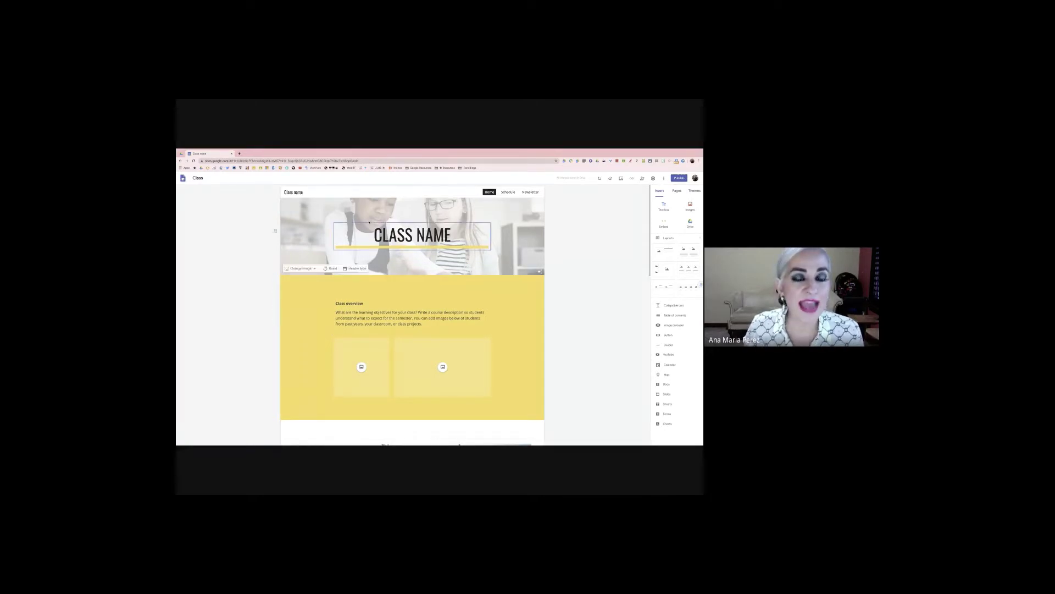
pyautogui.scroll(-5, 483, 364)
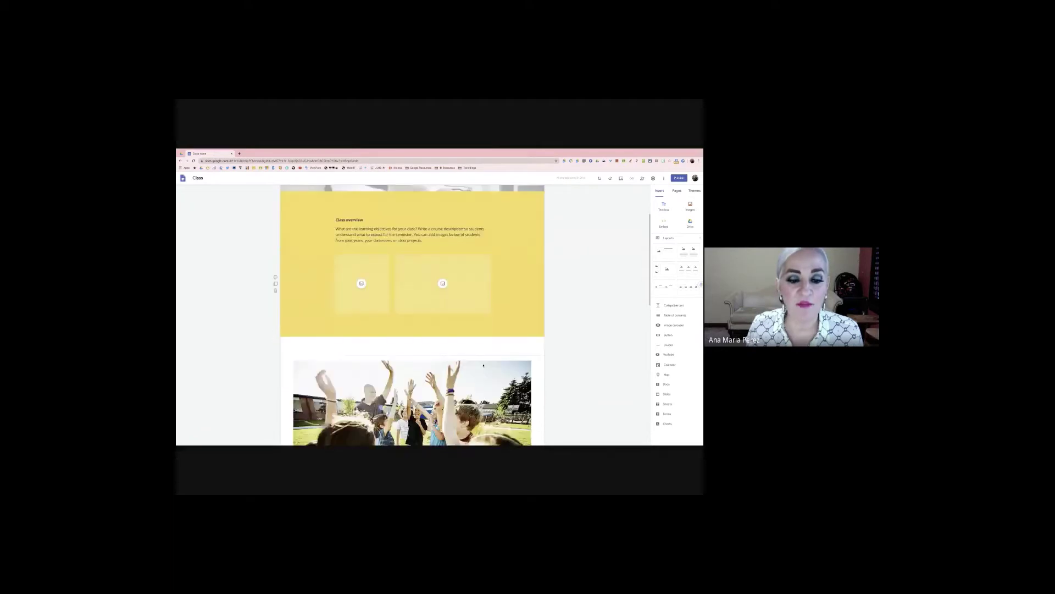
pyautogui.scroll(-7, 484, 364)
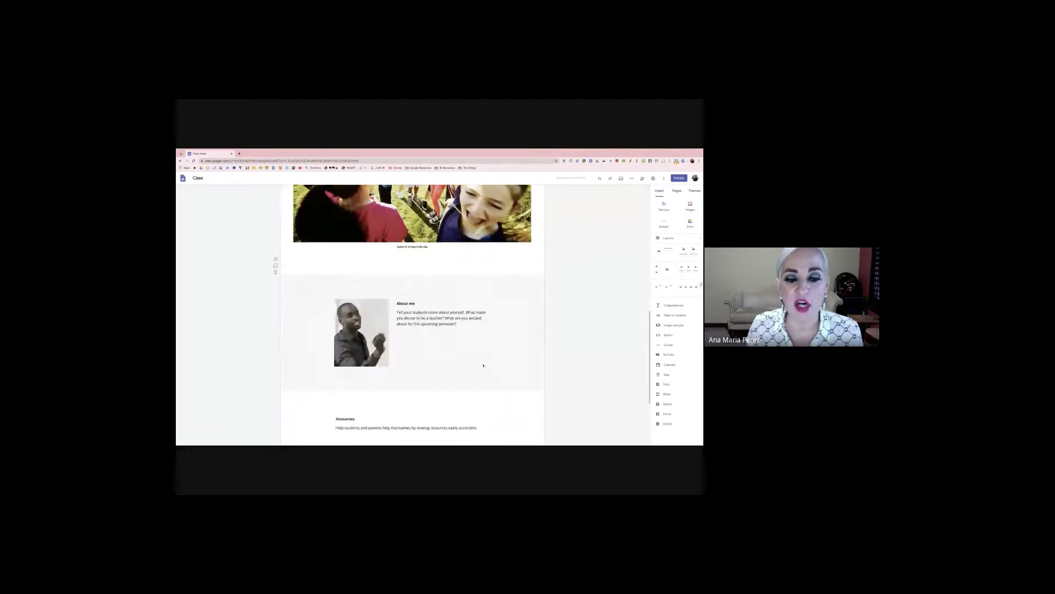
pyautogui.scroll(-2, 483, 365)
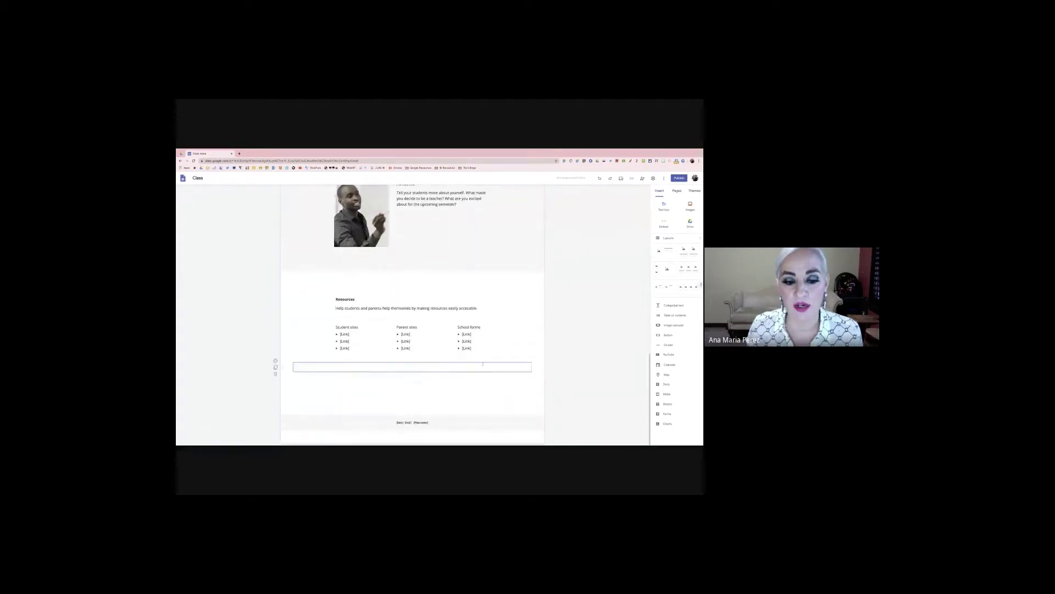
pyautogui.scroll(2, 483, 365)
pyautogui.scroll(12, 483, 364)
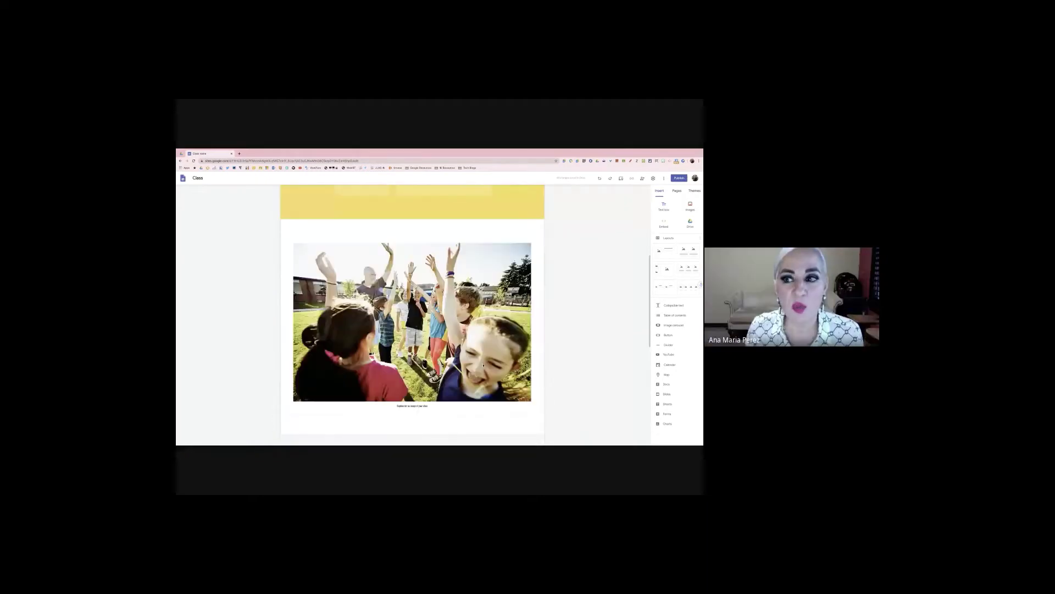
pyautogui.scroll(1, 484, 364)
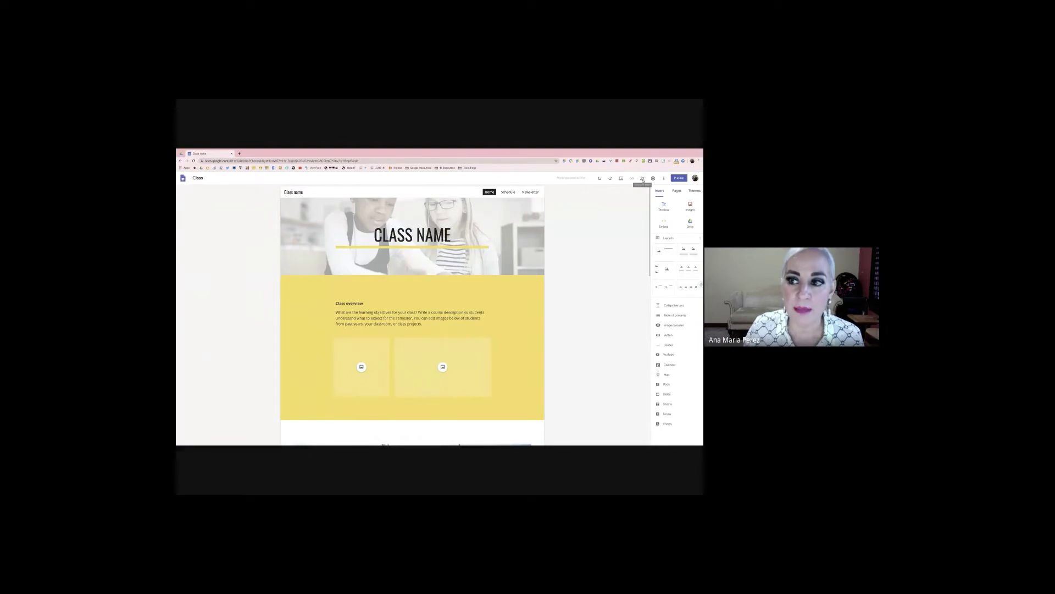
# Share the Class site with edit access by inviting a collaborator's e-mail address, and finish sharing
pyautogui.click(642, 179)
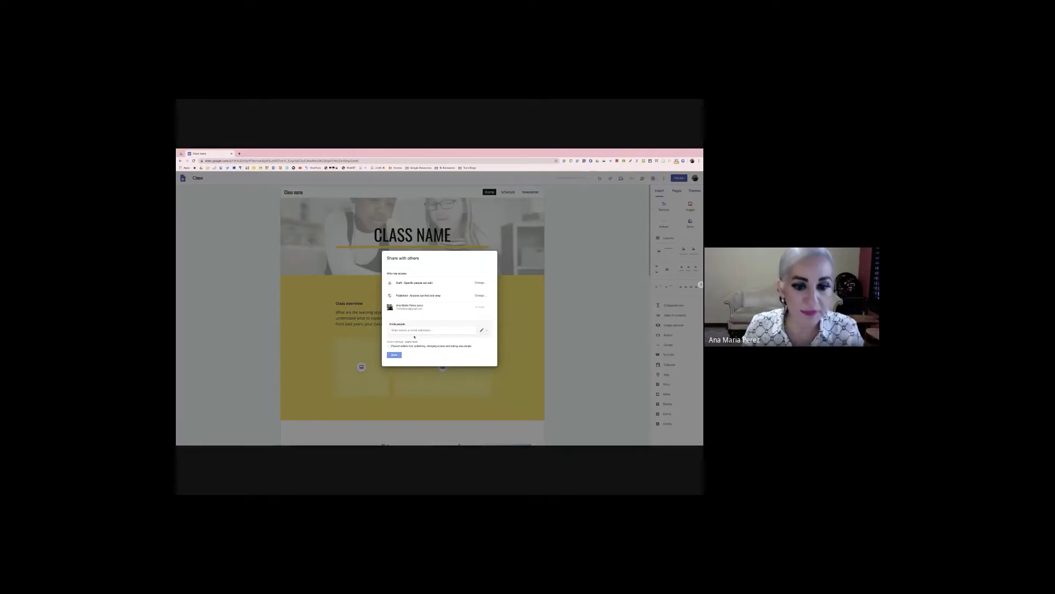
pyautogui.click(415, 330)
pyautogui.write('a.flo')
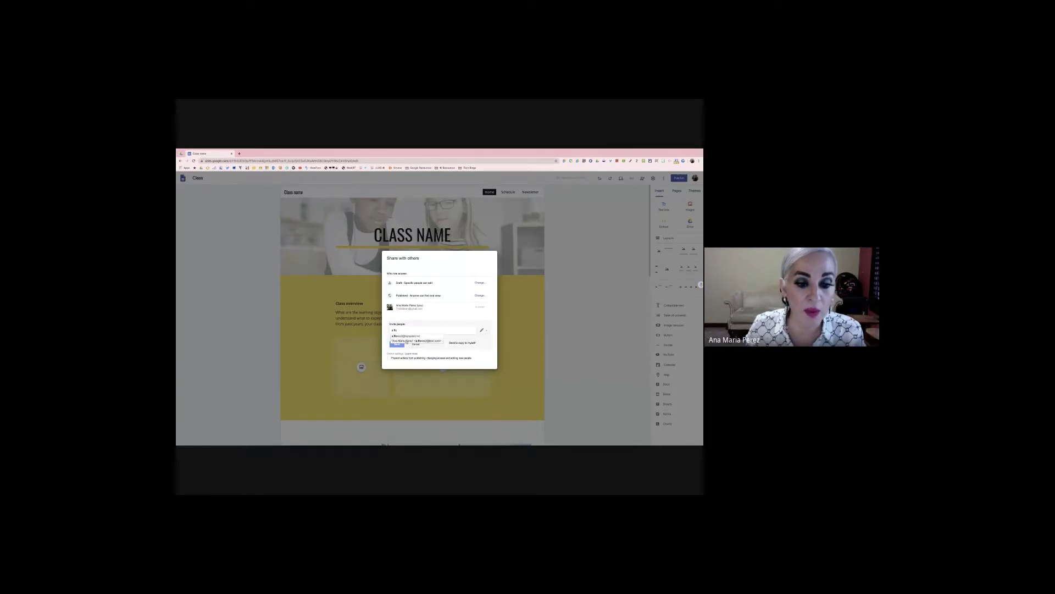
pyautogui.click(407, 341)
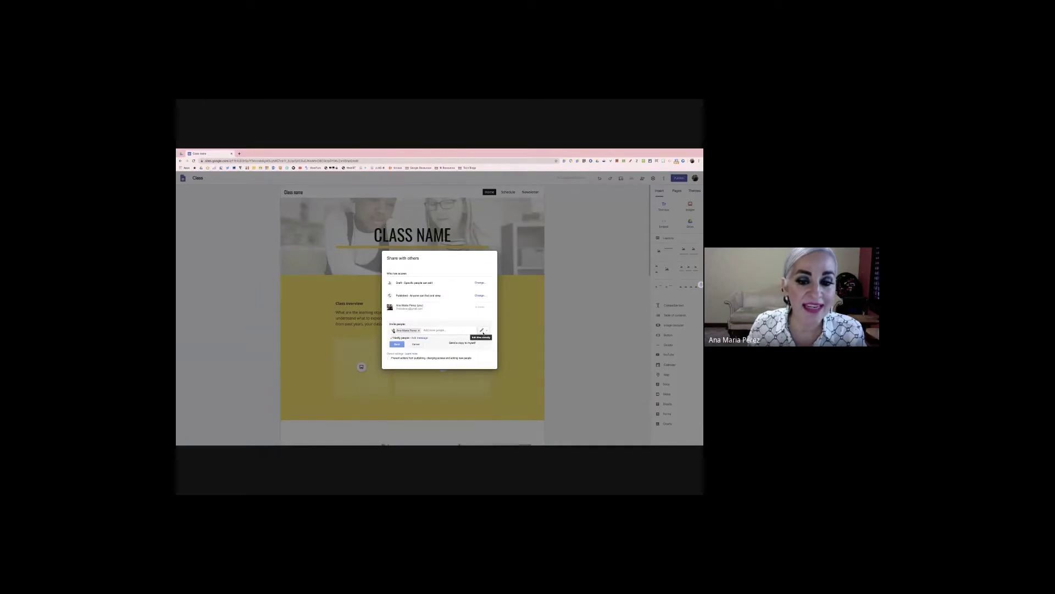
pyautogui.click(397, 344)
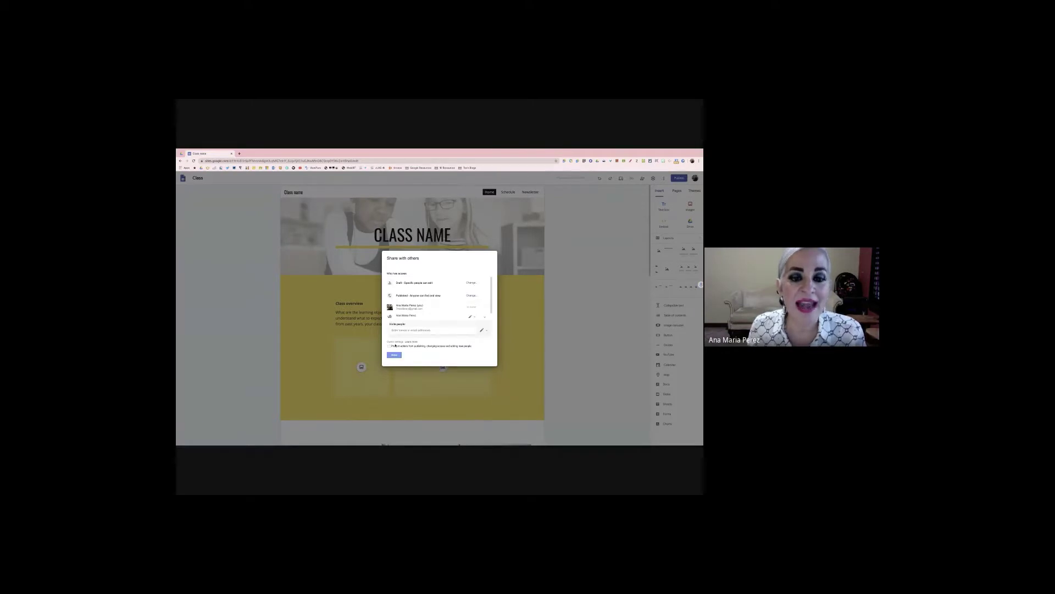
pyautogui.click(395, 354)
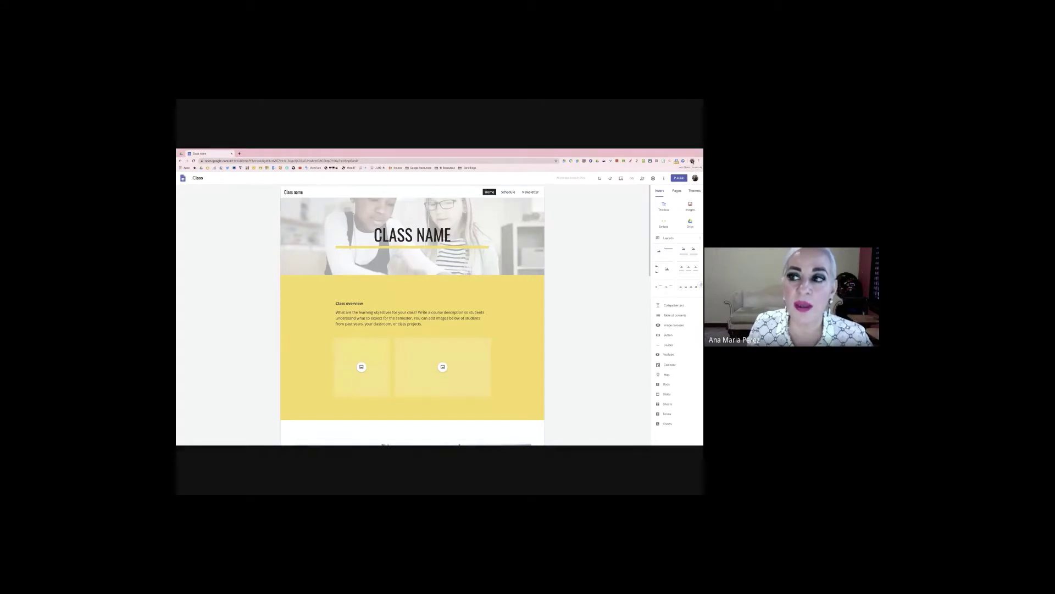
# Switch to the collaborator's browser profile and open sites.google.com/new in a new tab
pyautogui.click(692, 161)
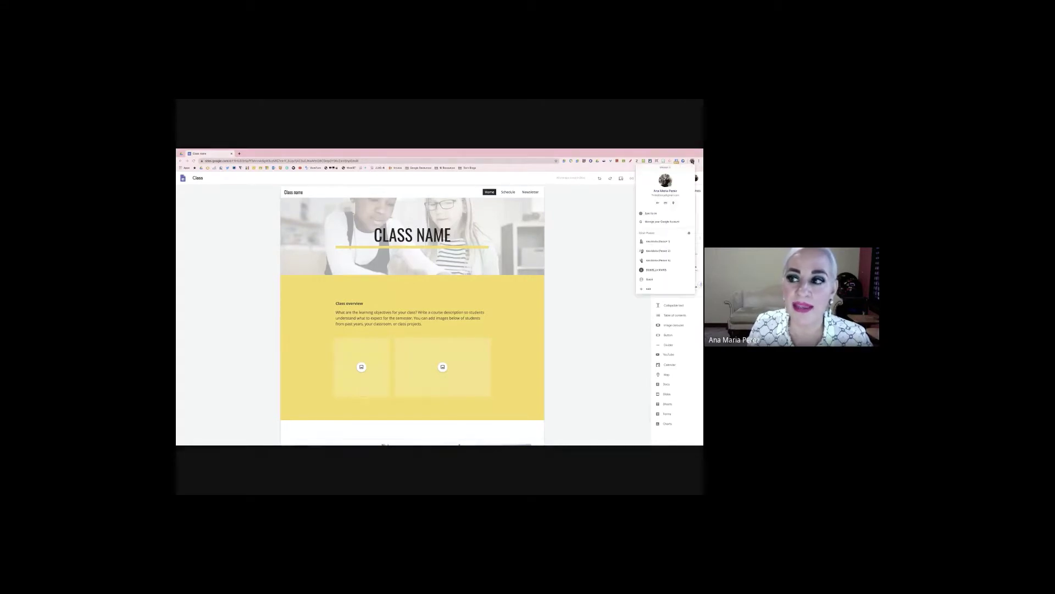
pyautogui.click(660, 260)
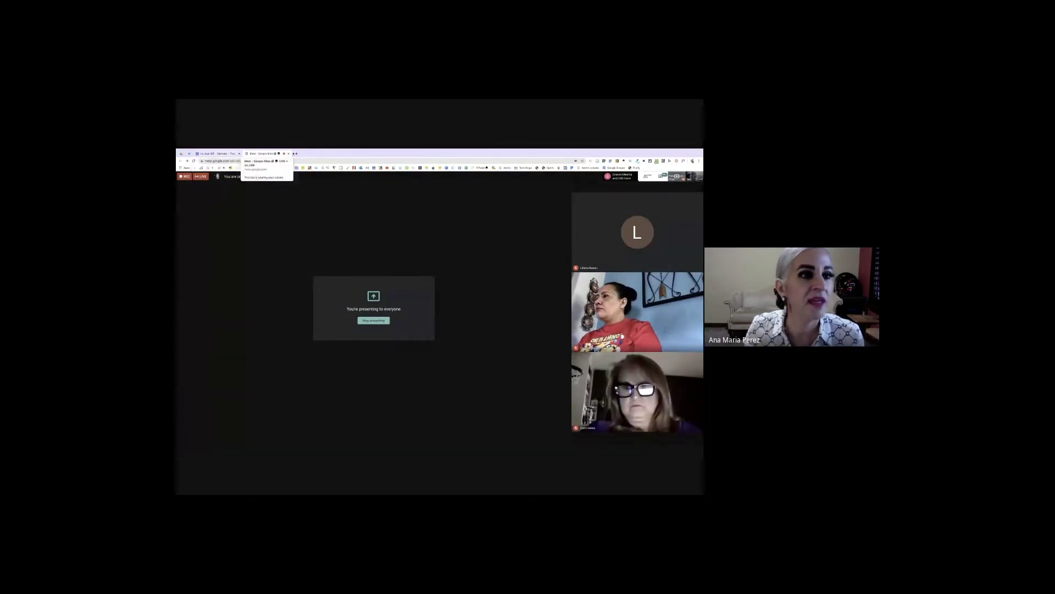
pyautogui.click(297, 154)
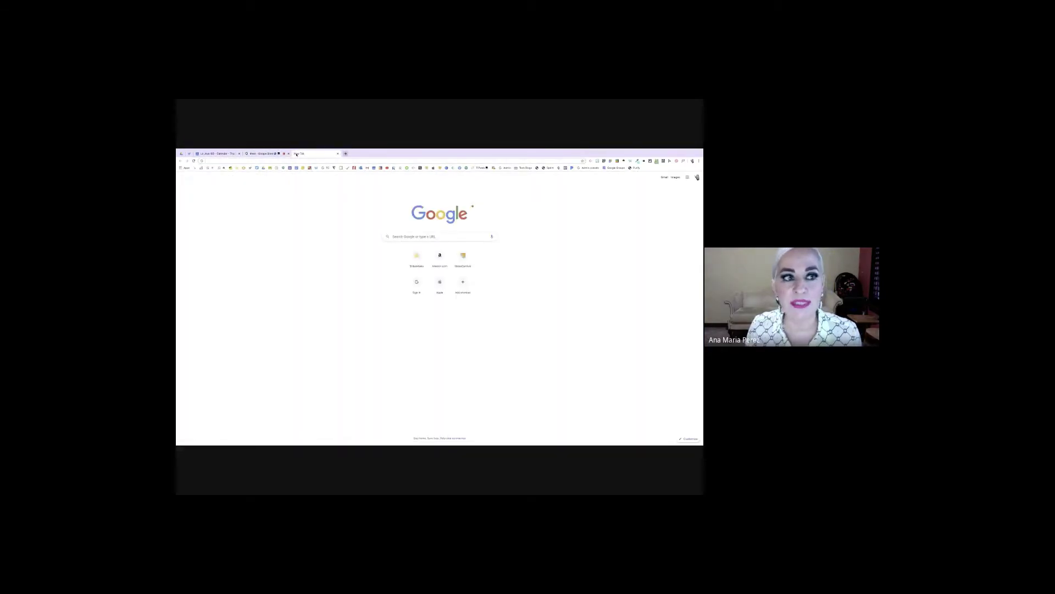
pyautogui.write('sites.google.com/new')
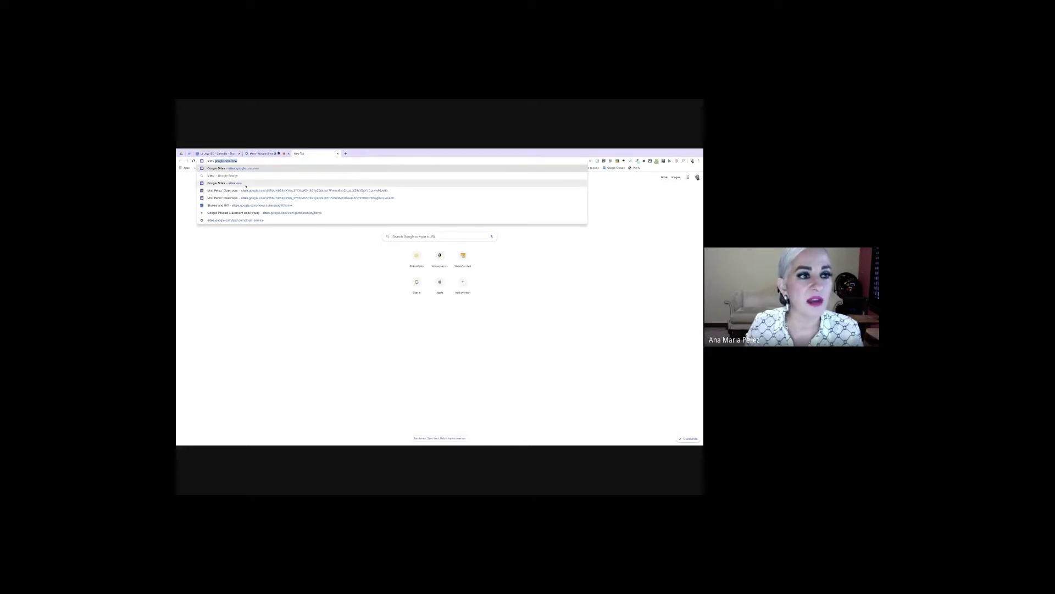
pyautogui.click(248, 161)
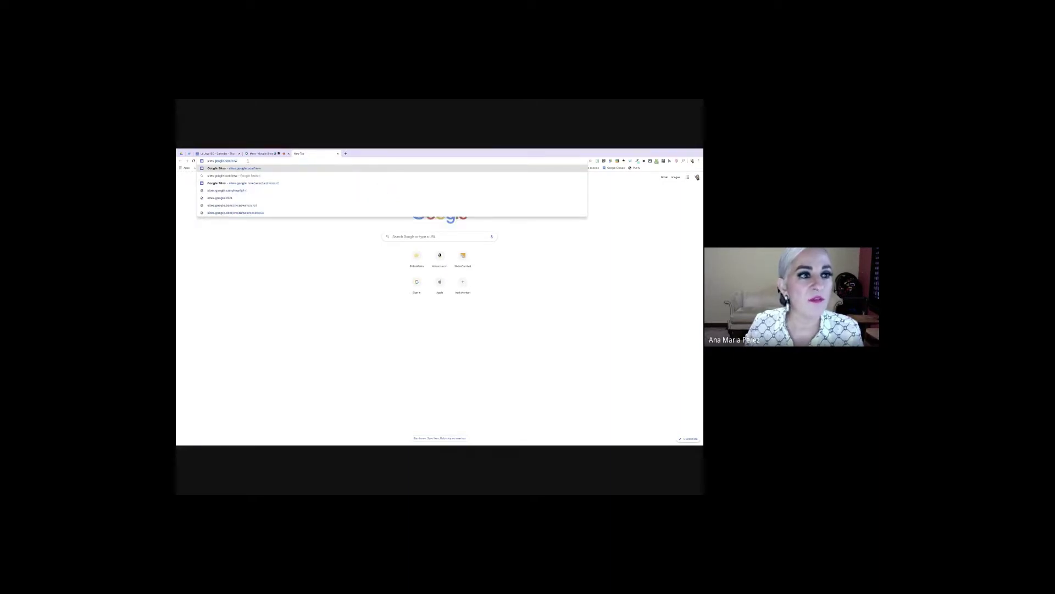
pyautogui.press('Return')
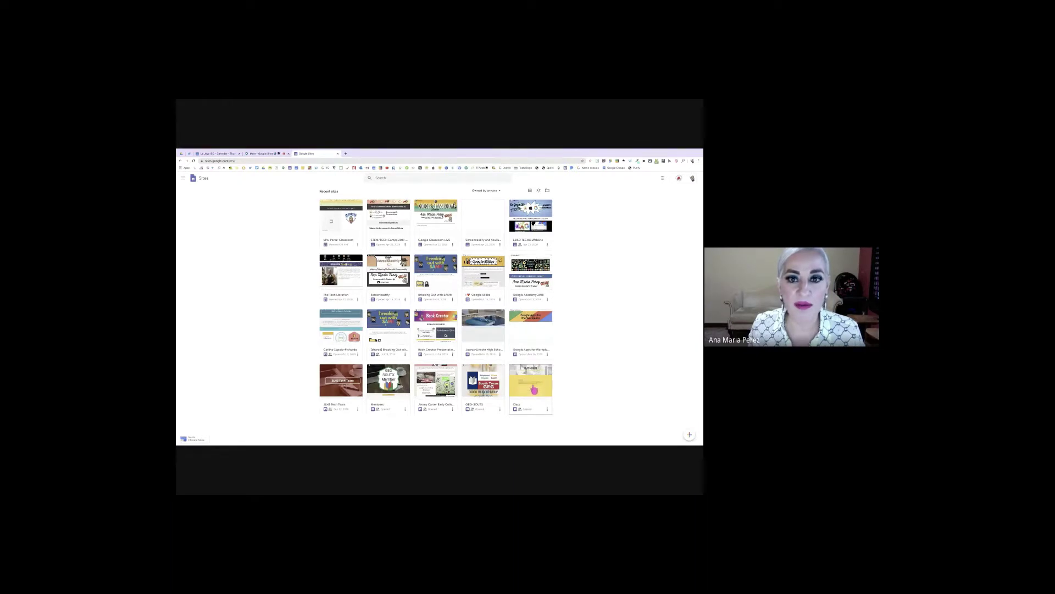
# Enlarge the Sites home page by raising the browser zoom four levels
pyautogui.click(699, 161)
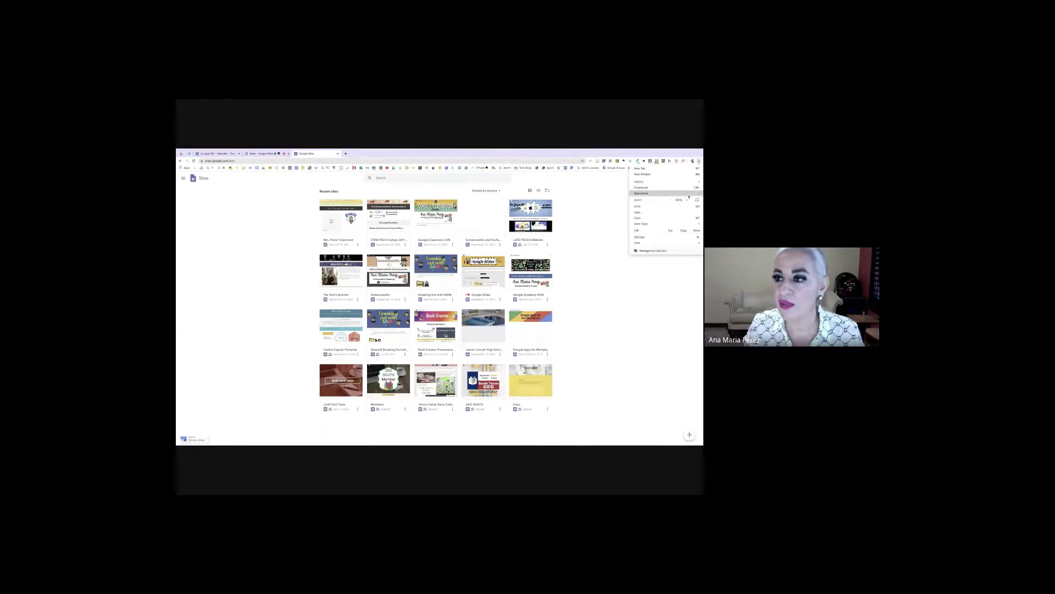
pyautogui.click(686, 200)
pyautogui.click(686, 200)
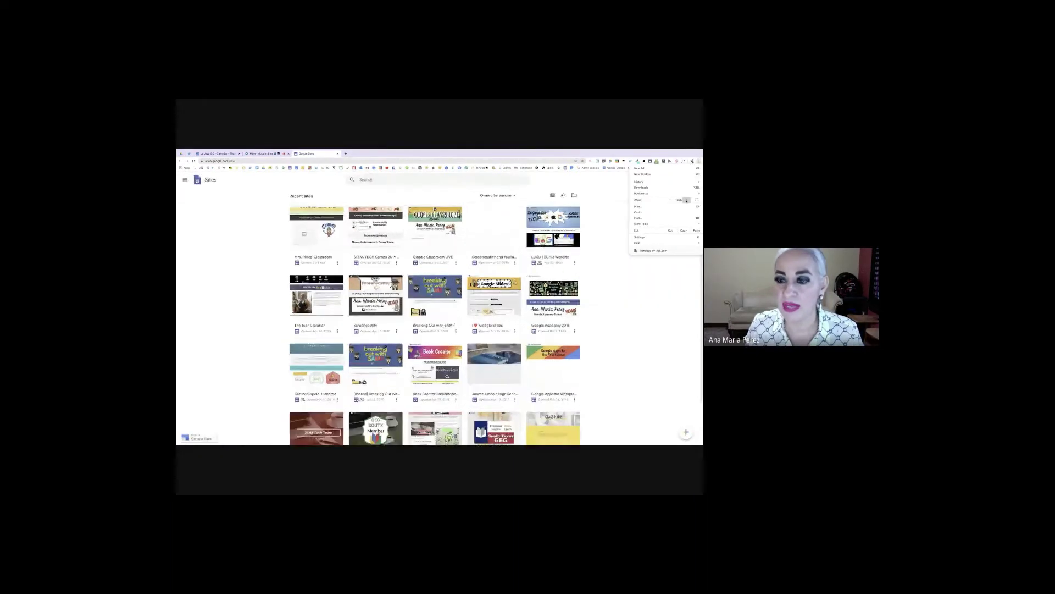
pyautogui.click(687, 200)
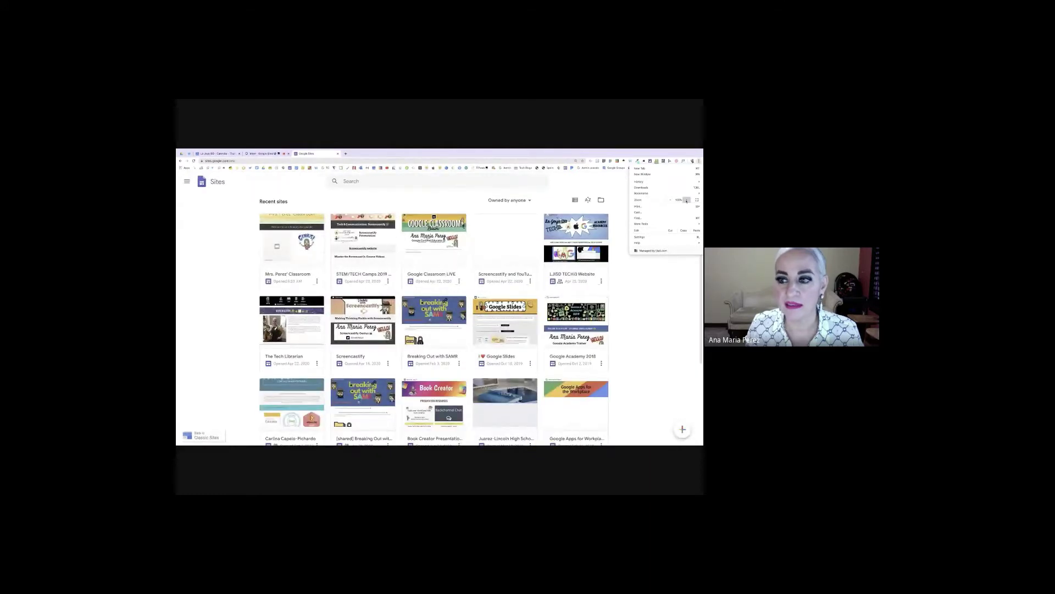
pyautogui.click(686, 200)
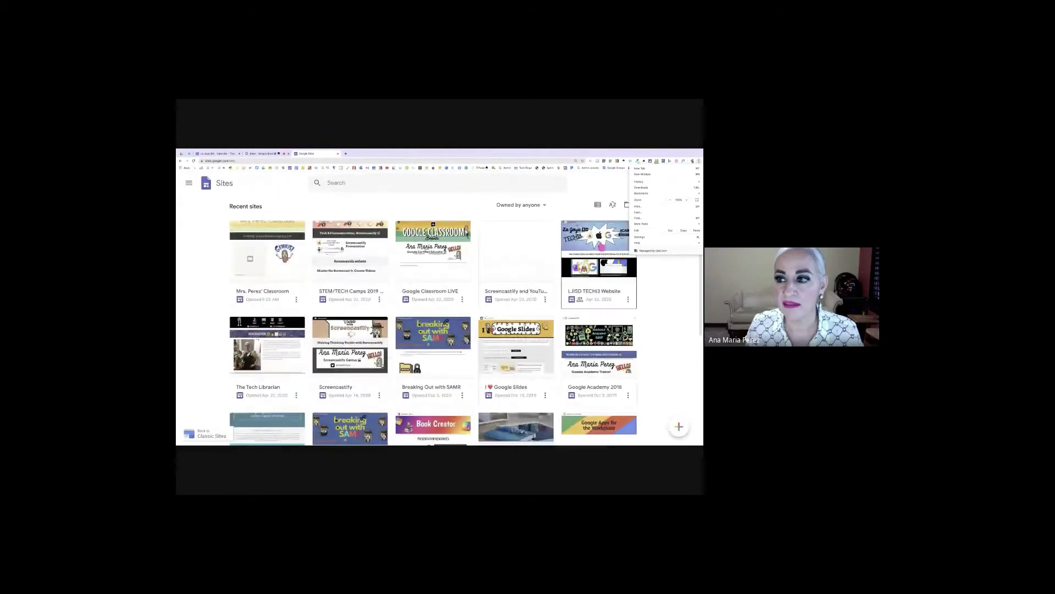
pyautogui.click(655, 296)
# Look through the recent sites in this account for the shared Class site
pyautogui.scroll(-5, 656, 298)
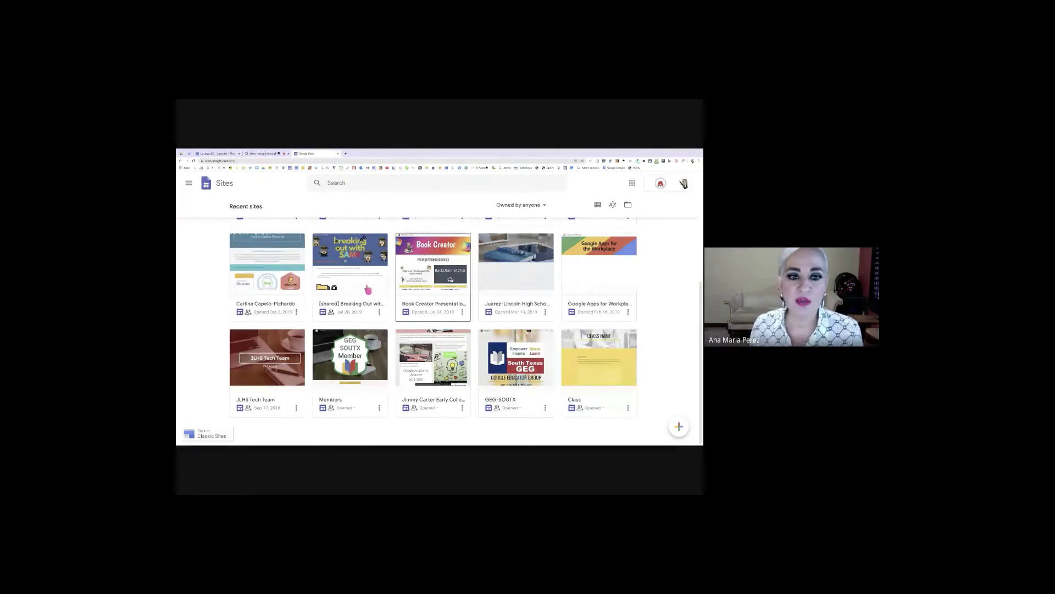
pyautogui.scroll(4, 543, 363)
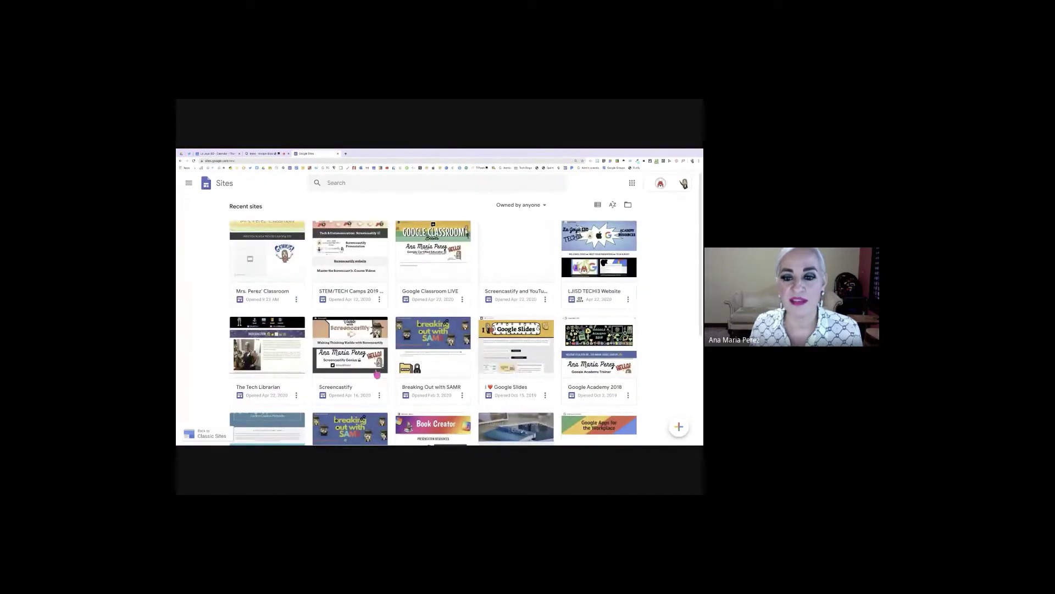
pyautogui.scroll(-1, 493, 363)
pyautogui.scroll(-3, 493, 358)
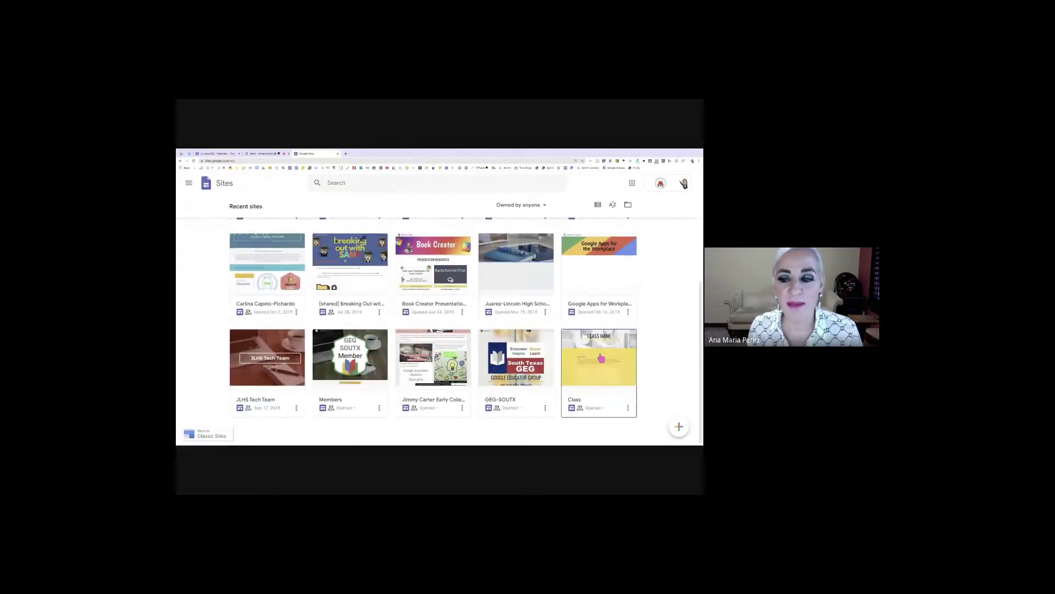
pyautogui.scroll(1, 601, 358)
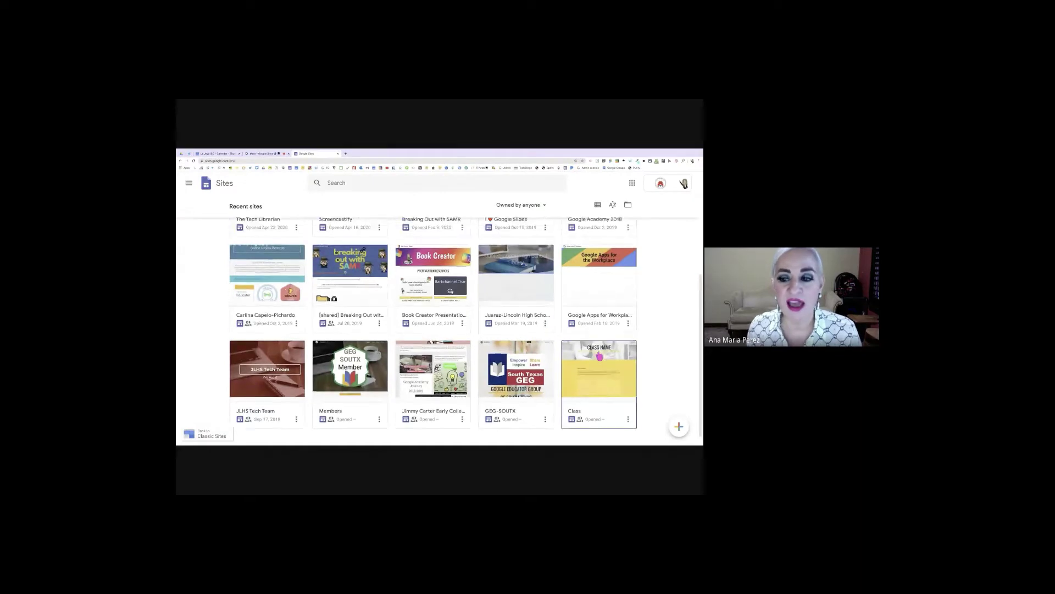
pyautogui.scroll(3, 599, 356)
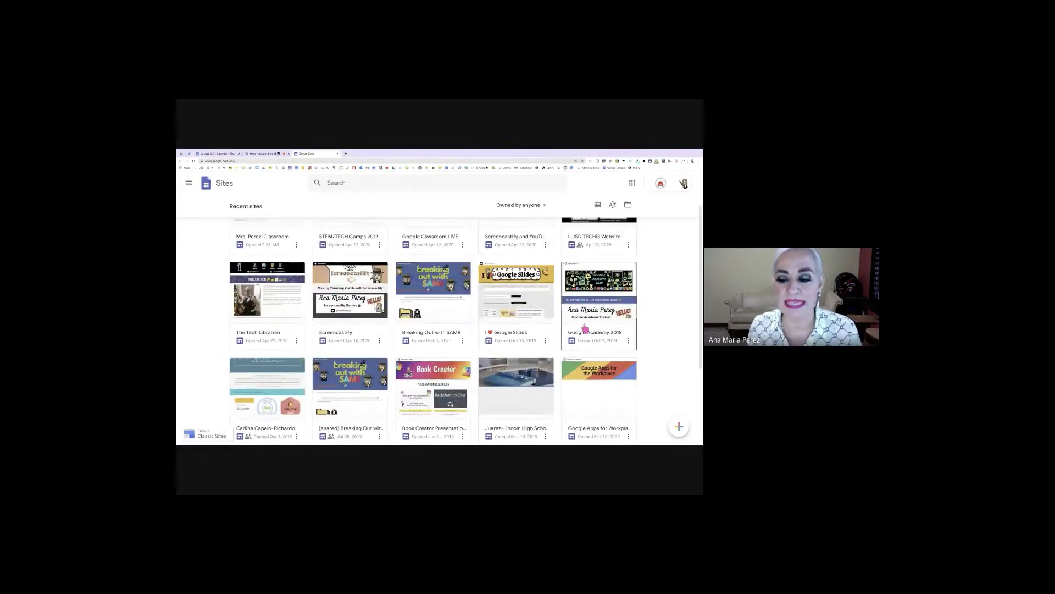
pyautogui.scroll(-2, 585, 330)
pyautogui.scroll(-2, 585, 328)
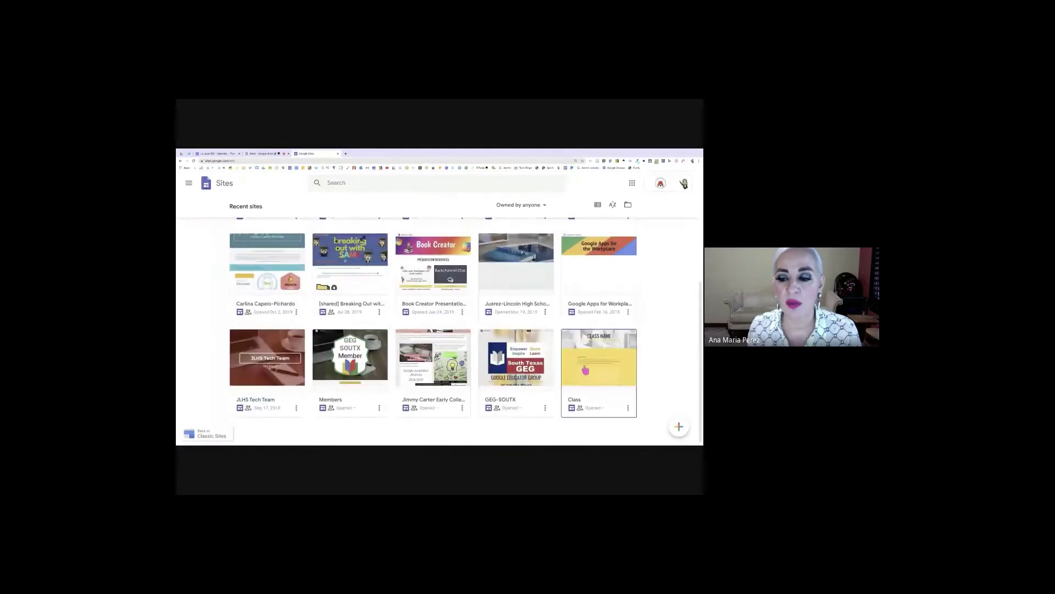
# Create a new blank site and name it with the teacher's title and surname followed by "Classroom"
pyautogui.scroll(1, 601, 367)
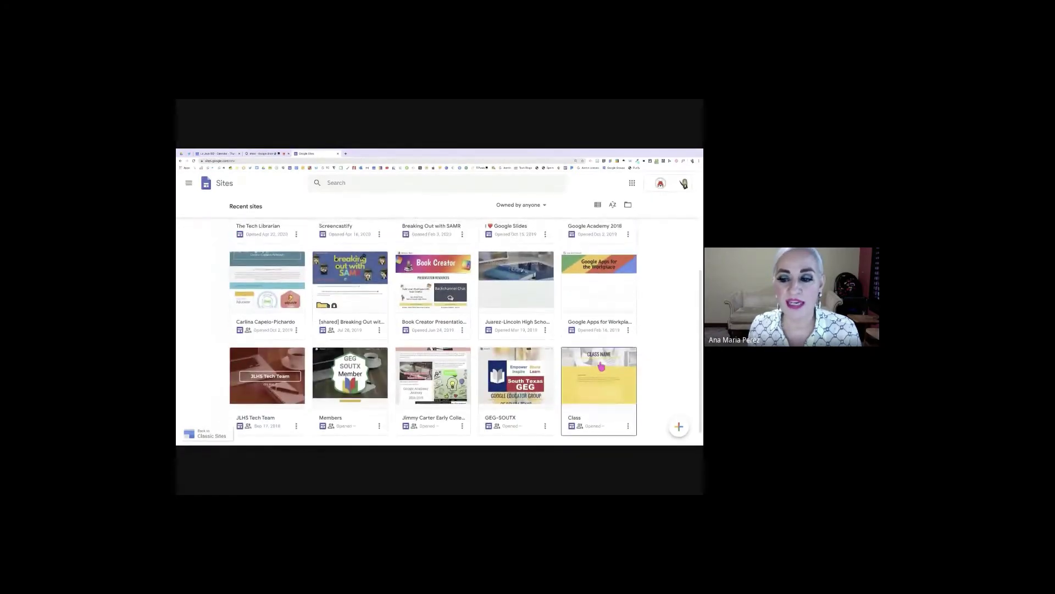
pyautogui.scroll(3, 602, 367)
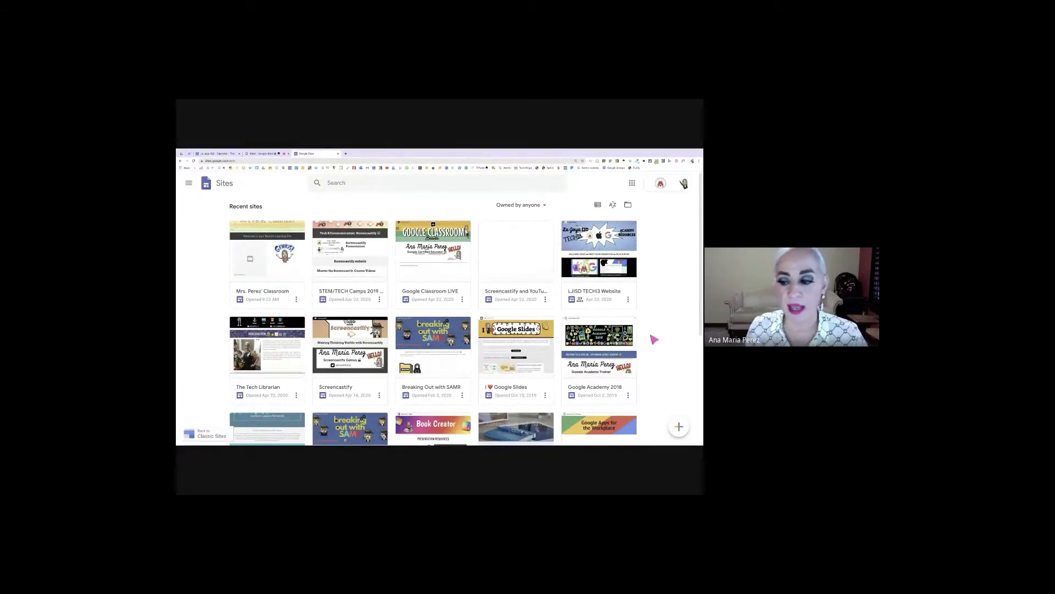
pyautogui.click(680, 430)
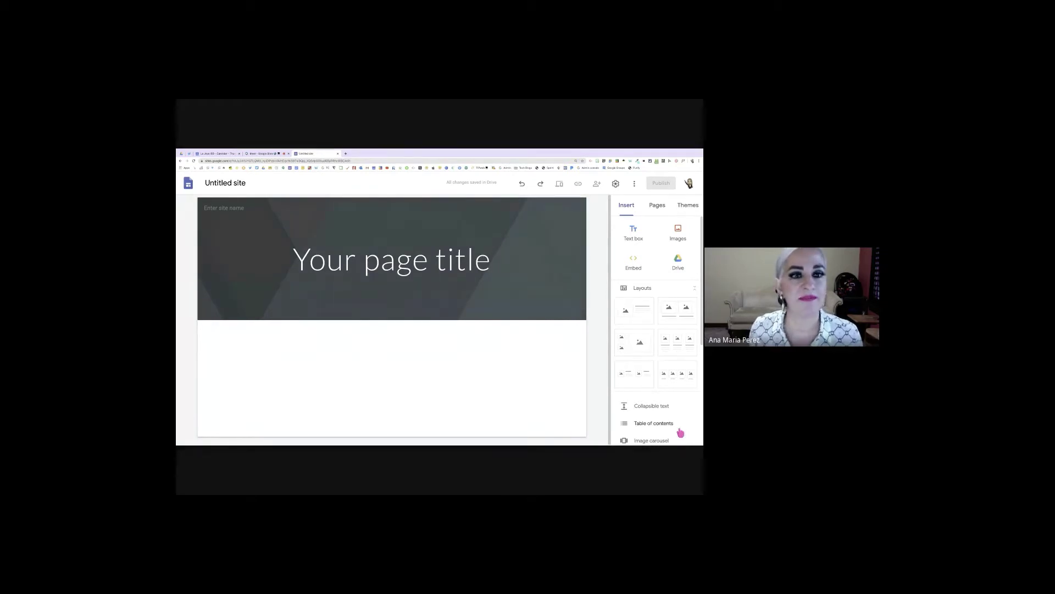
pyautogui.click(211, 184)
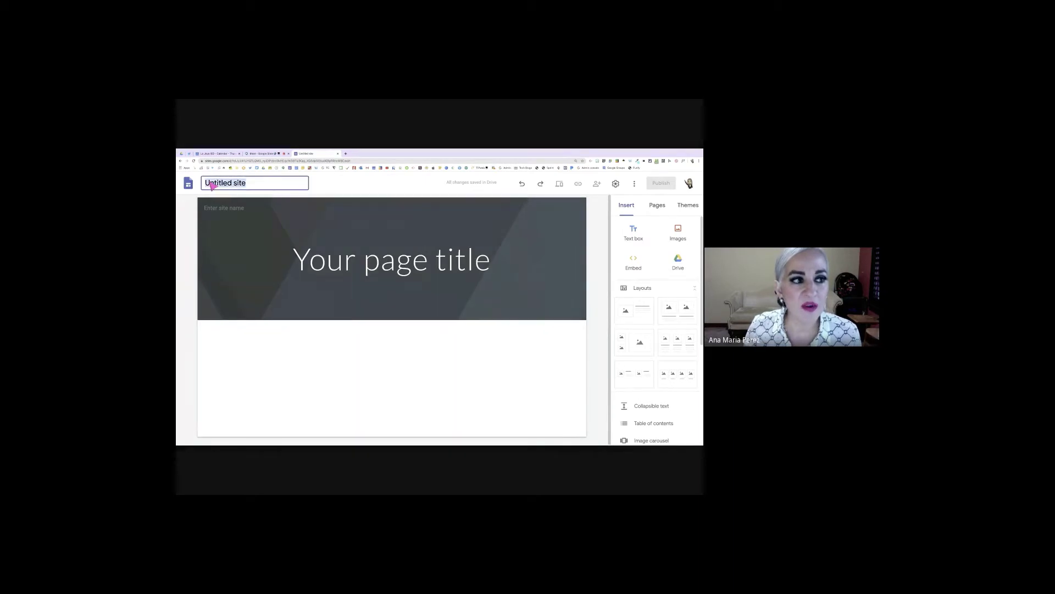
pyautogui.write('Mrs.')
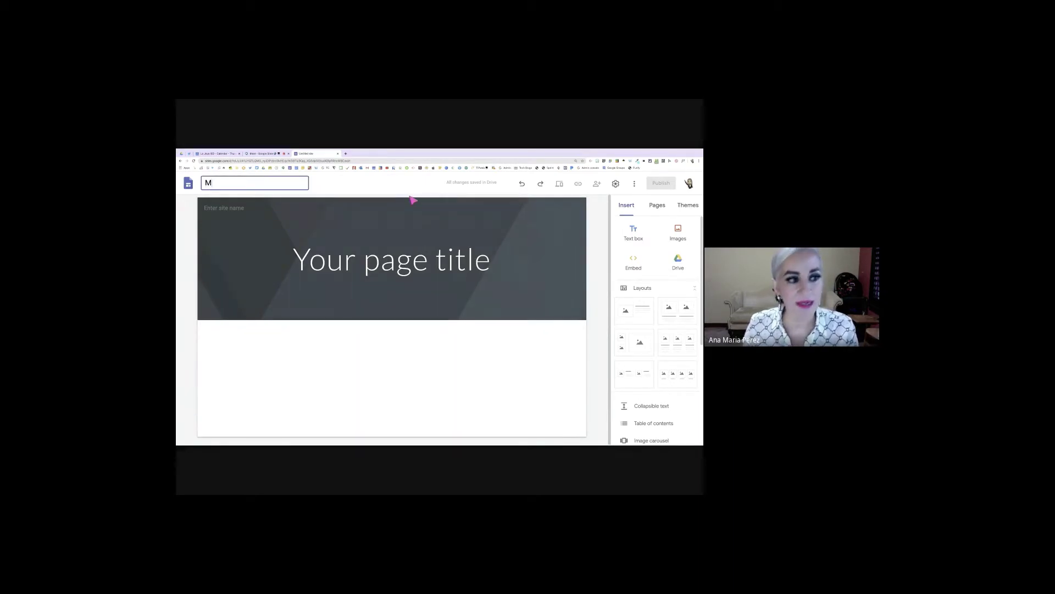
pyautogui.write("z' Cla")
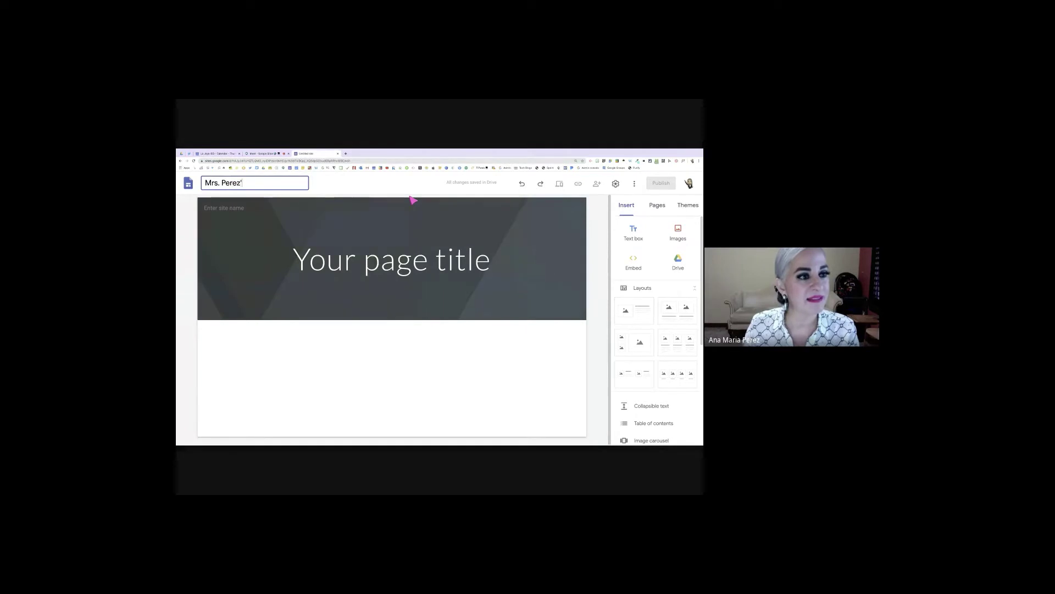
pyautogui.write('ssroom')
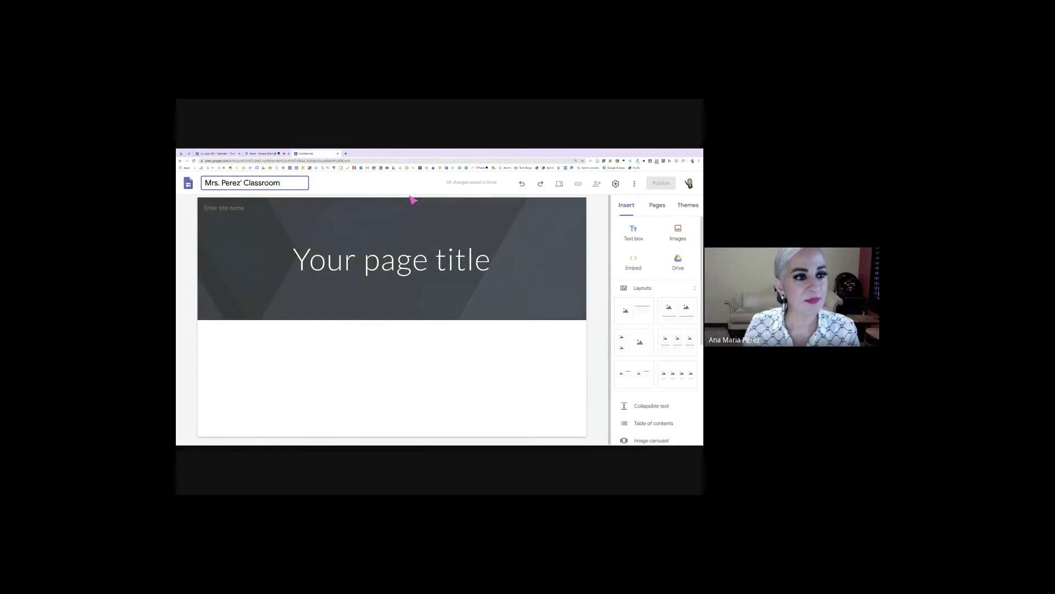
pyautogui.press('Return')
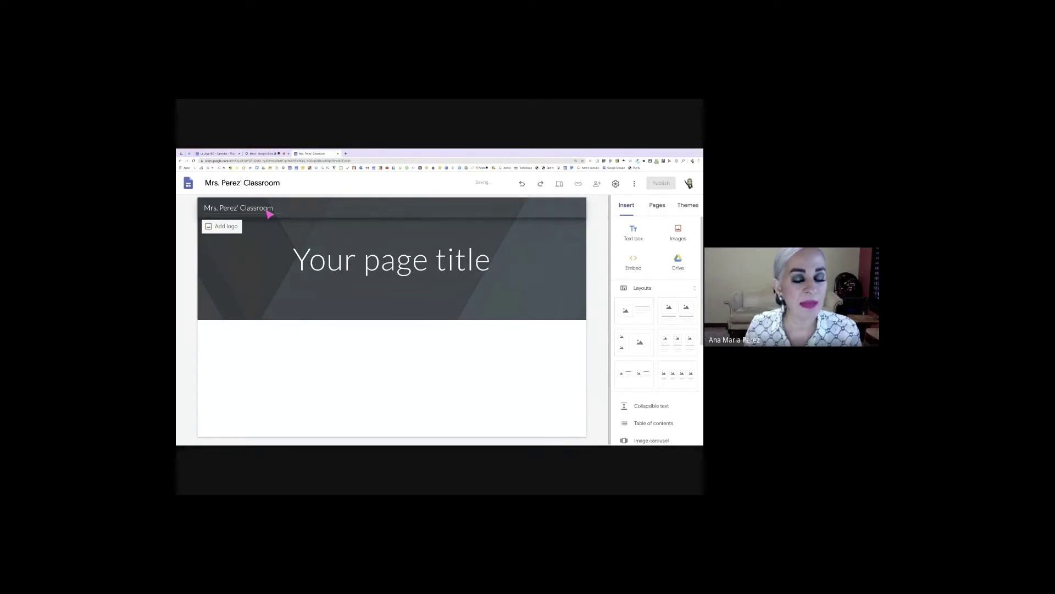
# Upload the cartoon avatar image from the Downloads folder as the site logo and check the brand image options
pyautogui.click(222, 228)
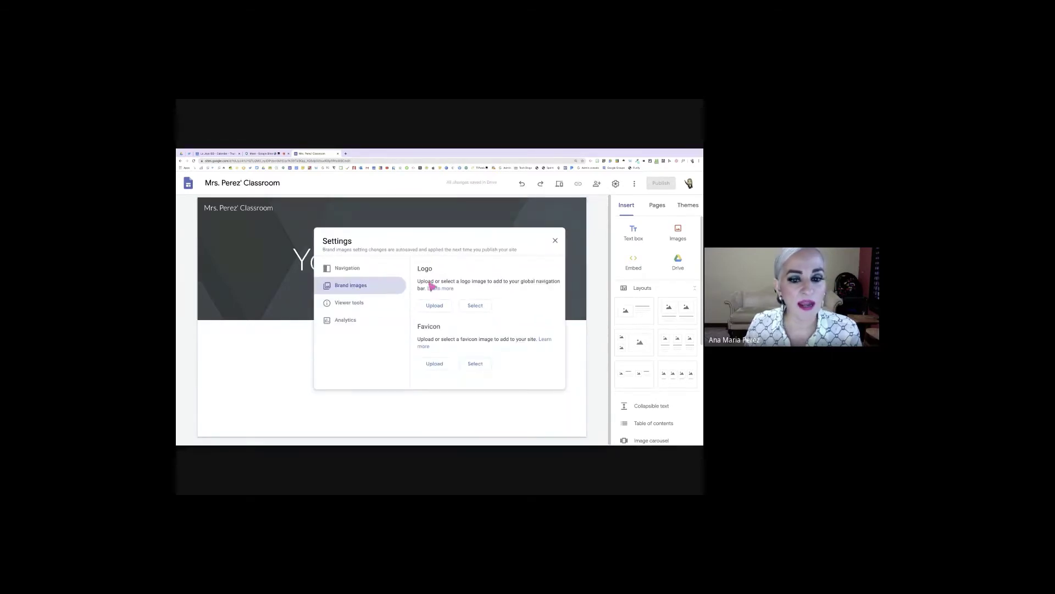
pyautogui.click(434, 310)
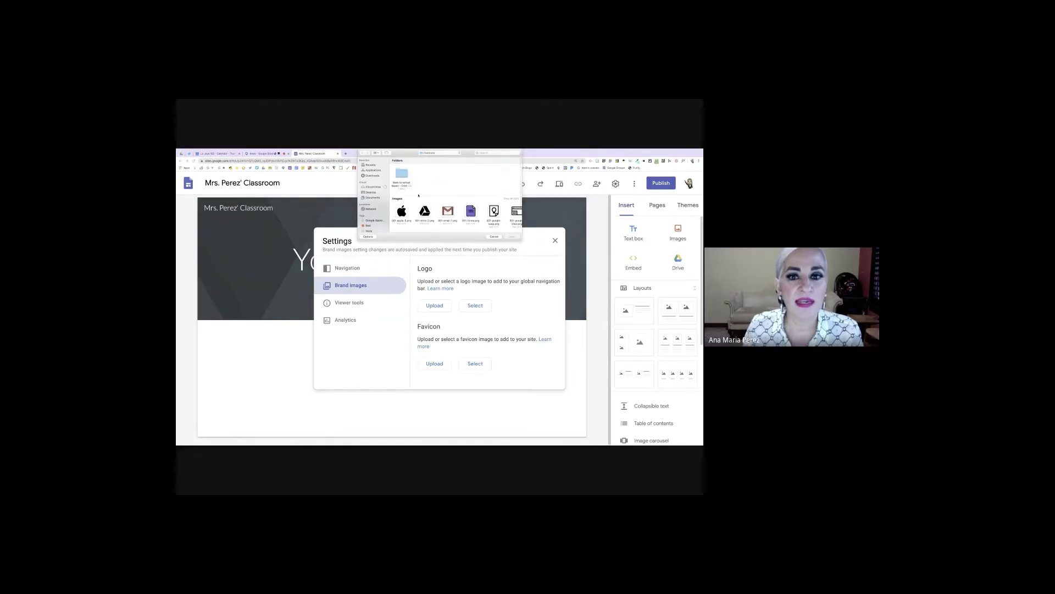
pyautogui.click(372, 176)
pyautogui.hscroll(5, 467, 218)
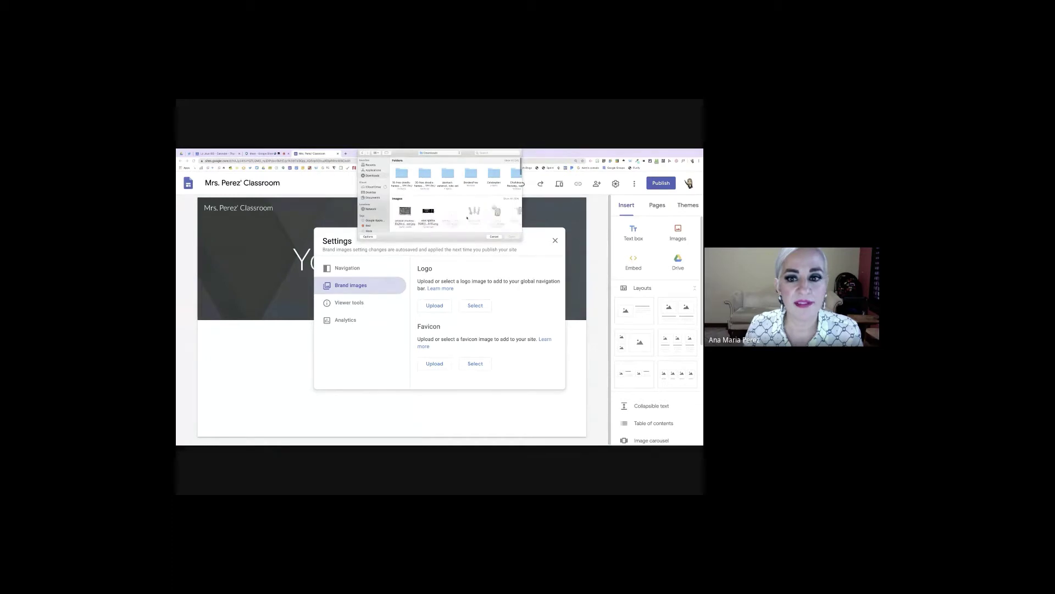
pyautogui.click(419, 211)
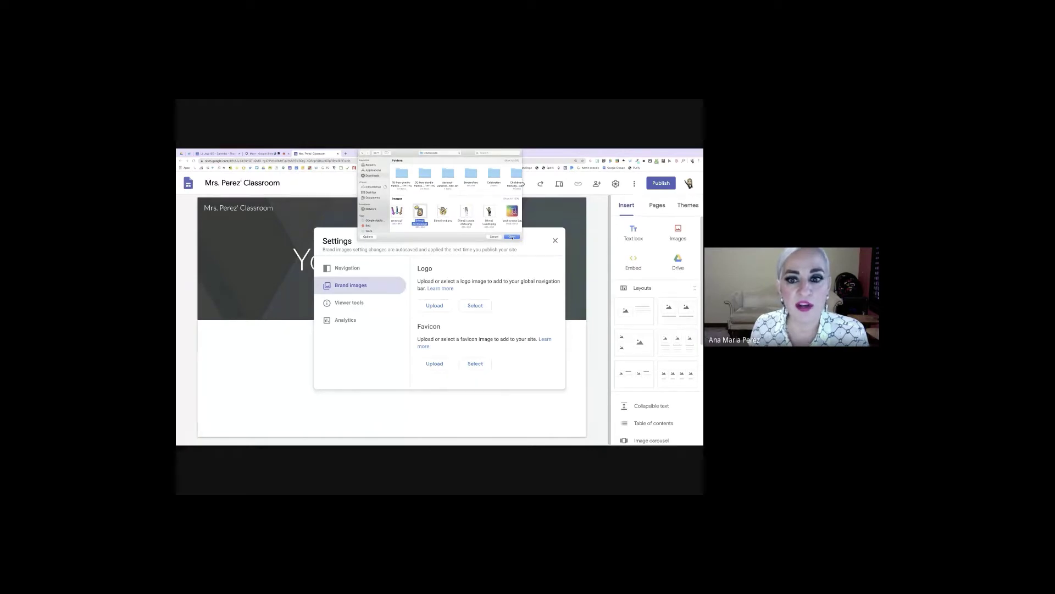
pyautogui.click(512, 237)
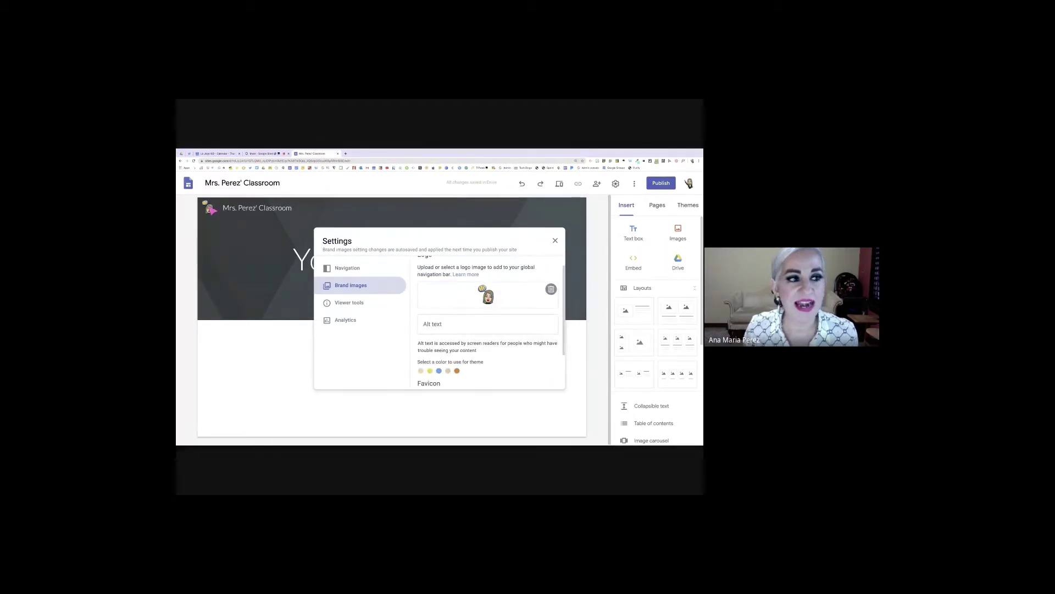
pyautogui.scroll(-1, 454, 326)
pyautogui.scroll(-2, 453, 325)
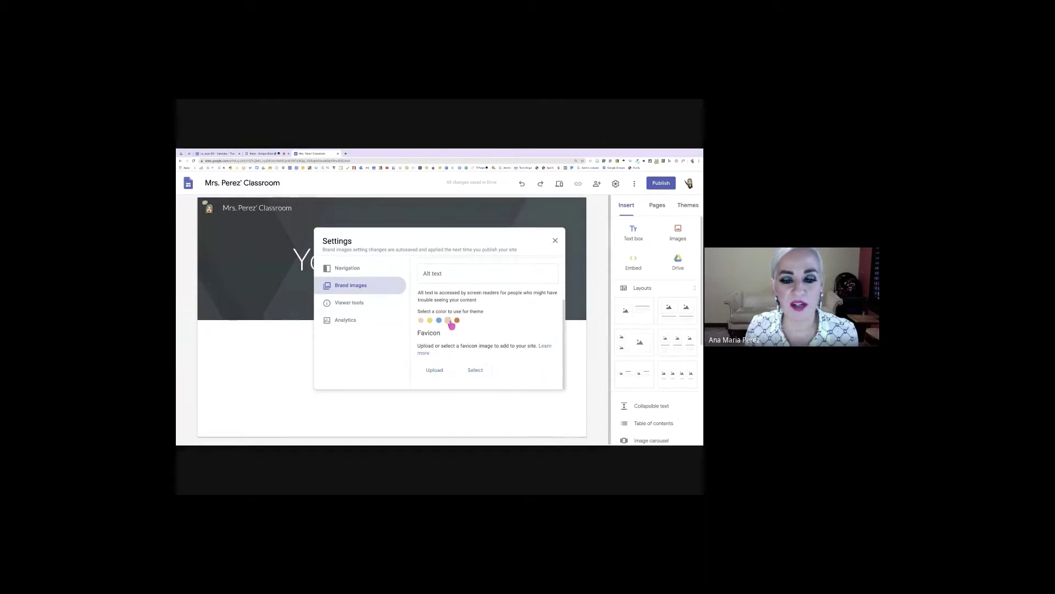
pyautogui.scroll(3, 450, 320)
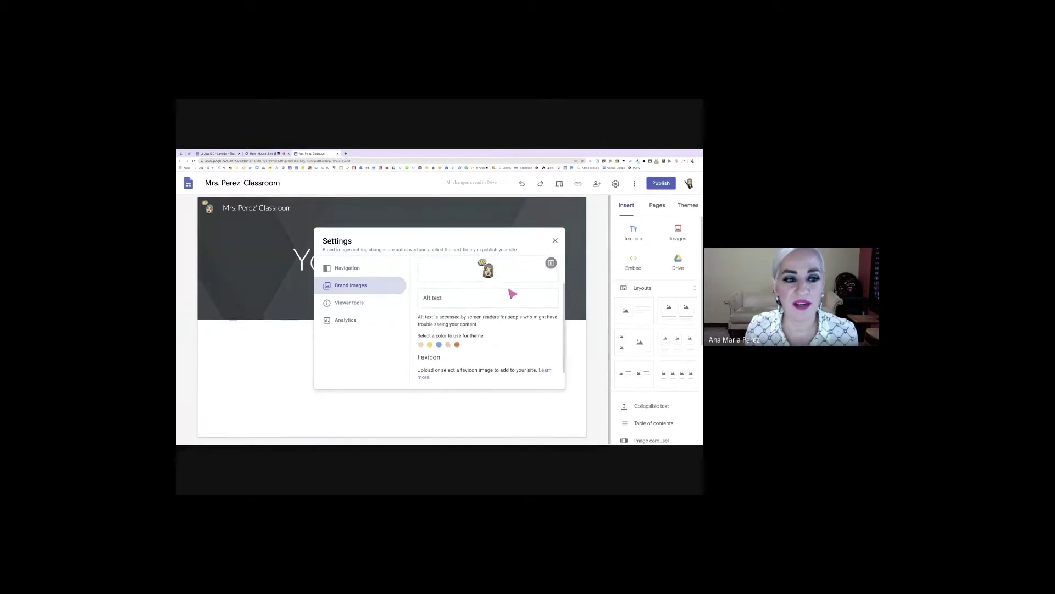
pyautogui.click(555, 242)
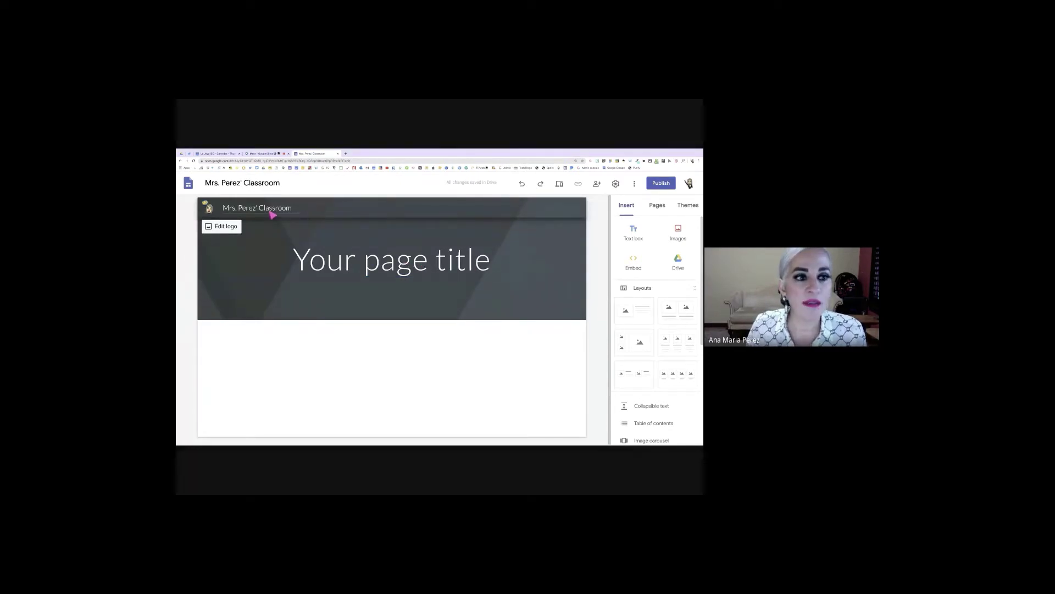
# Replace the page title placeholder with the teacher's title and possessive surname followed by "Class"
pyautogui.click(341, 272)
pyautogui.moveTo(292, 269); pyautogui.dragTo(517, 281)
pyautogui.write('Mrs.')
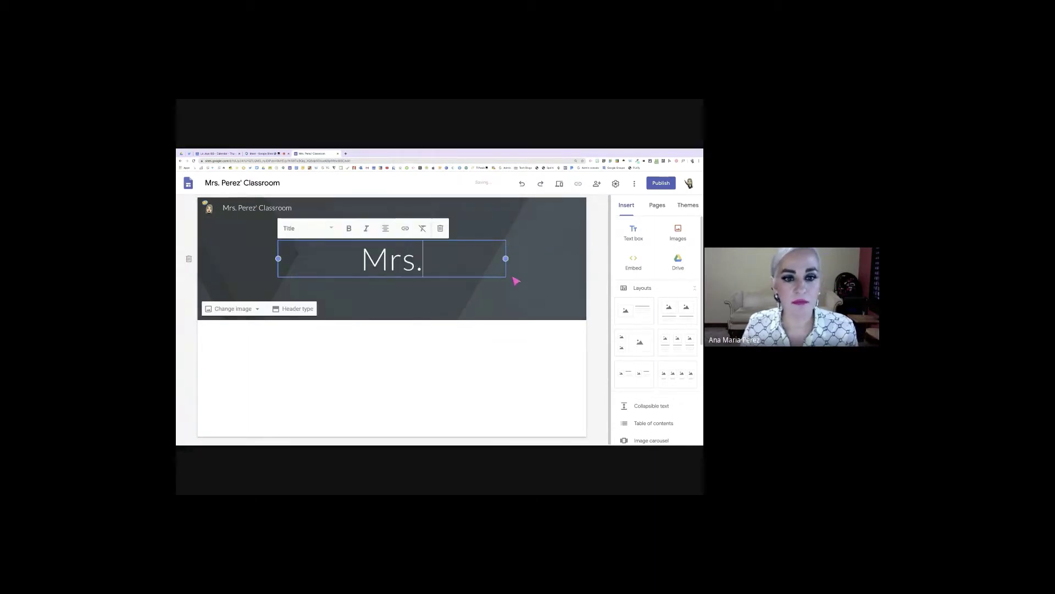
pyautogui.write(' Perez')
pyautogui.press('BackSpace')
pyautogui.write('e')
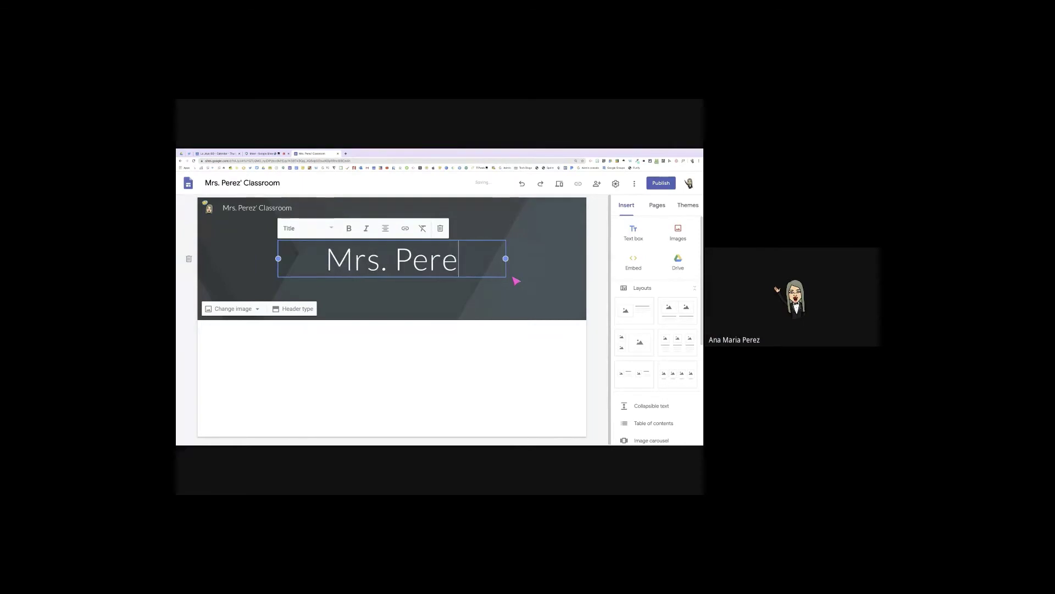
pyautogui.write("z's")
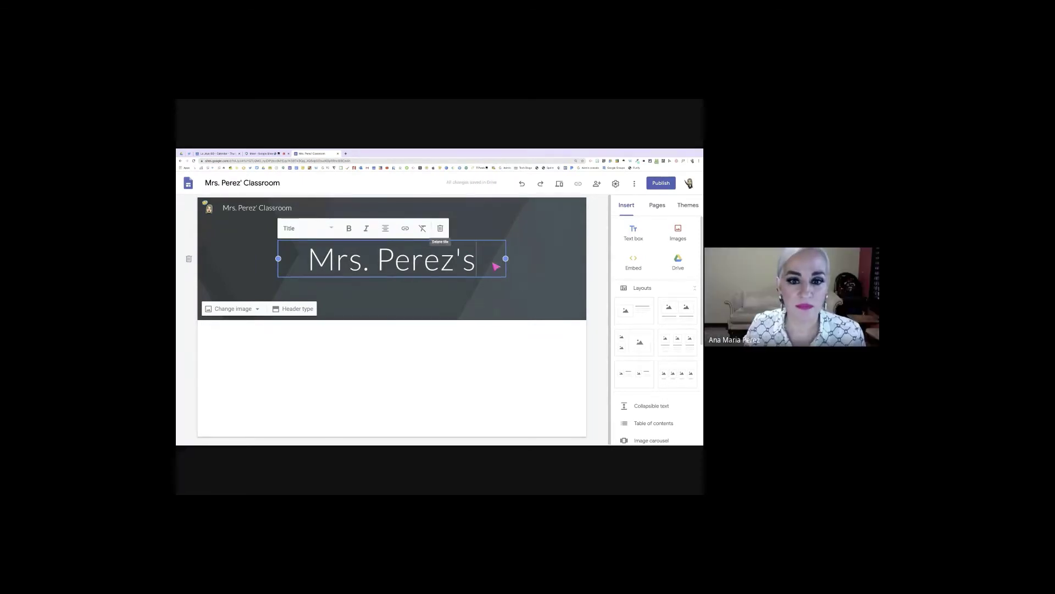
pyautogui.write(' Class')
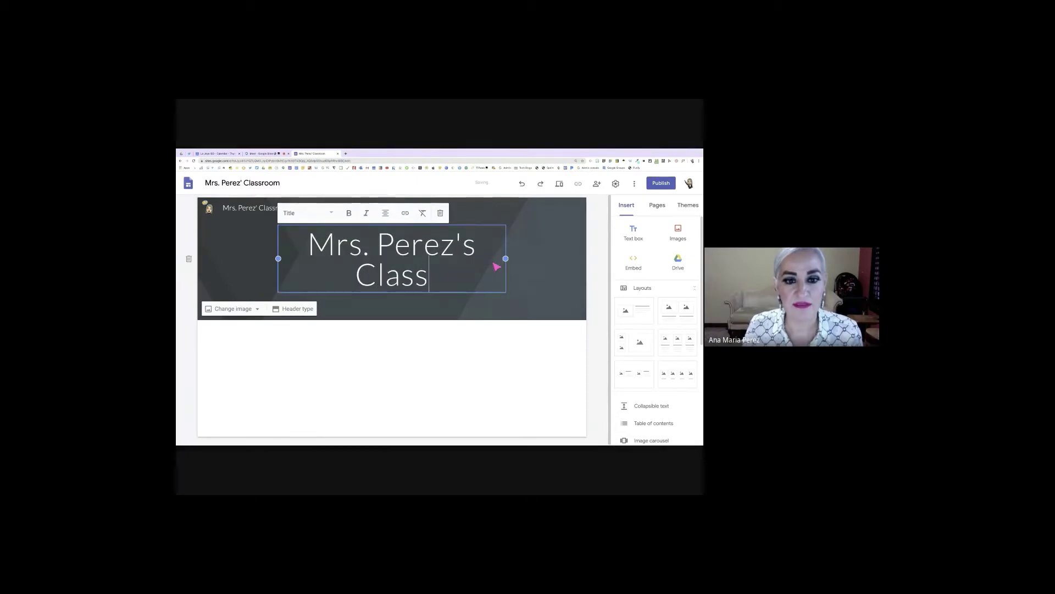
pyautogui.click(484, 315)
# Remove the logo image from the site's brand images and close the settings
pyautogui.moveTo(209, 212)
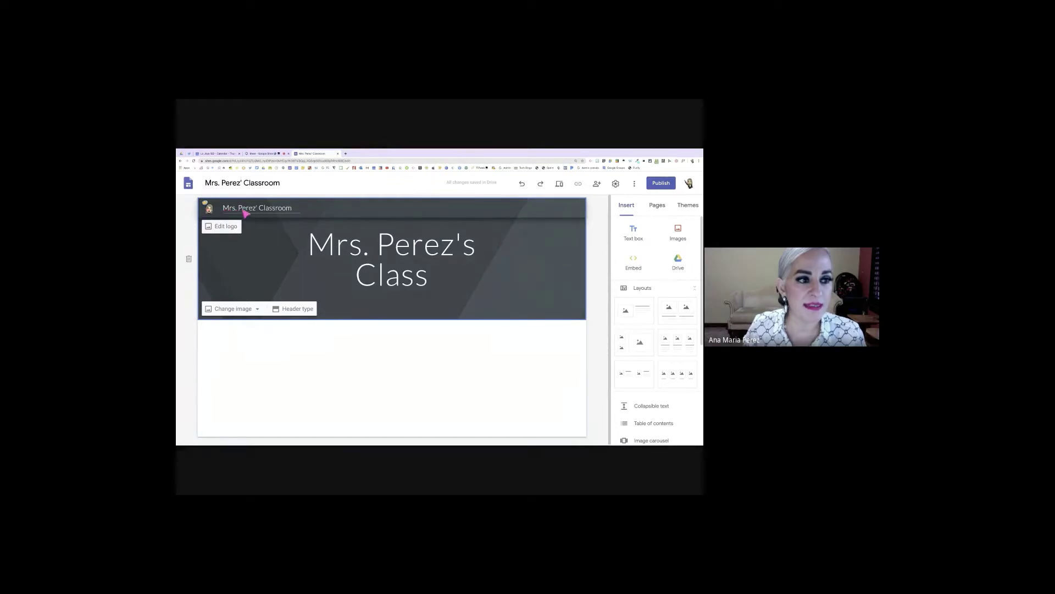
pyautogui.click(210, 211)
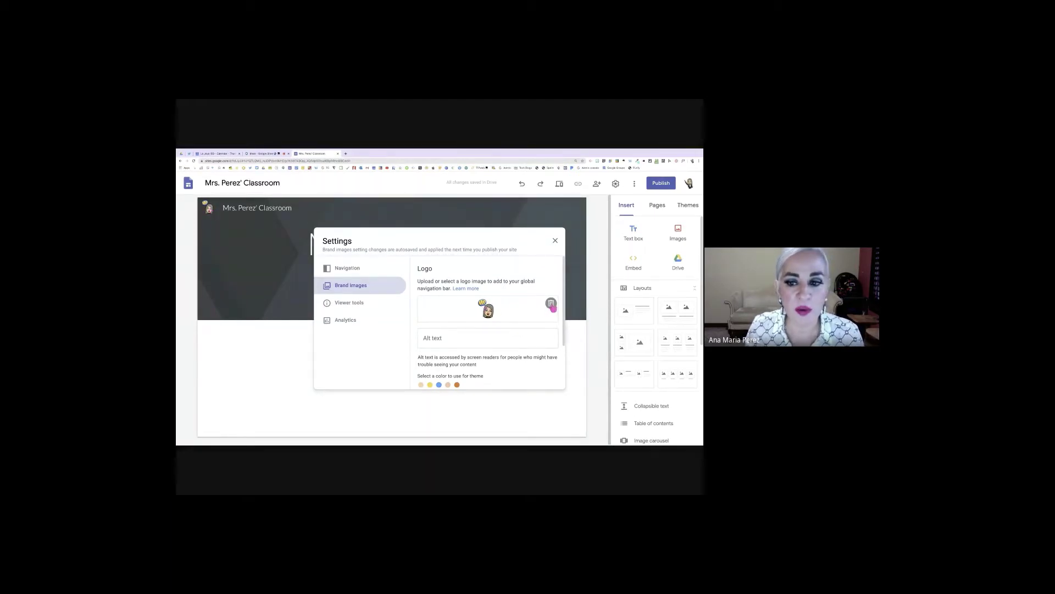
pyautogui.click(551, 303)
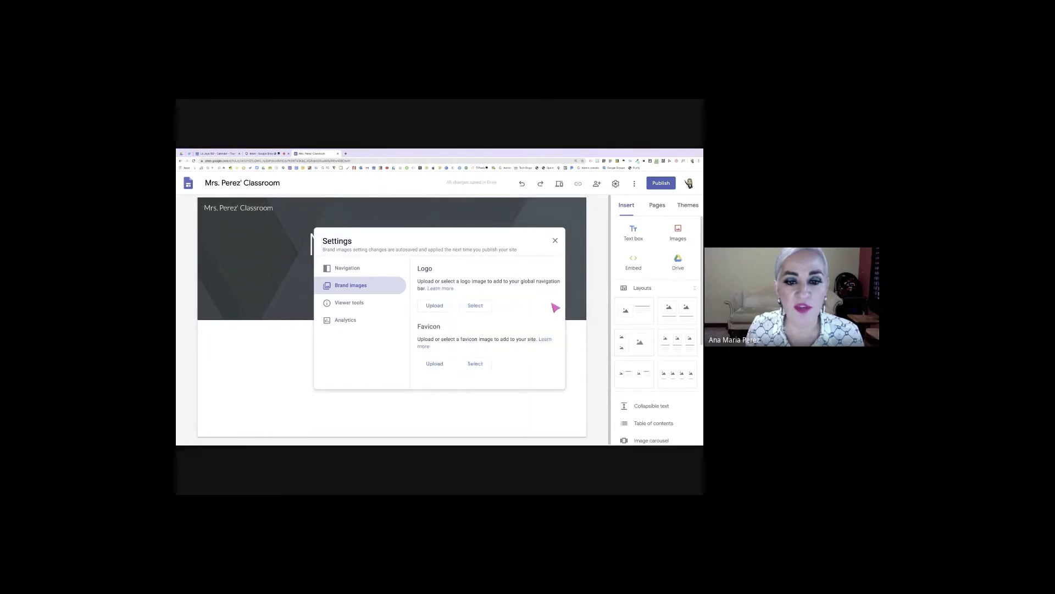
pyautogui.click(556, 240)
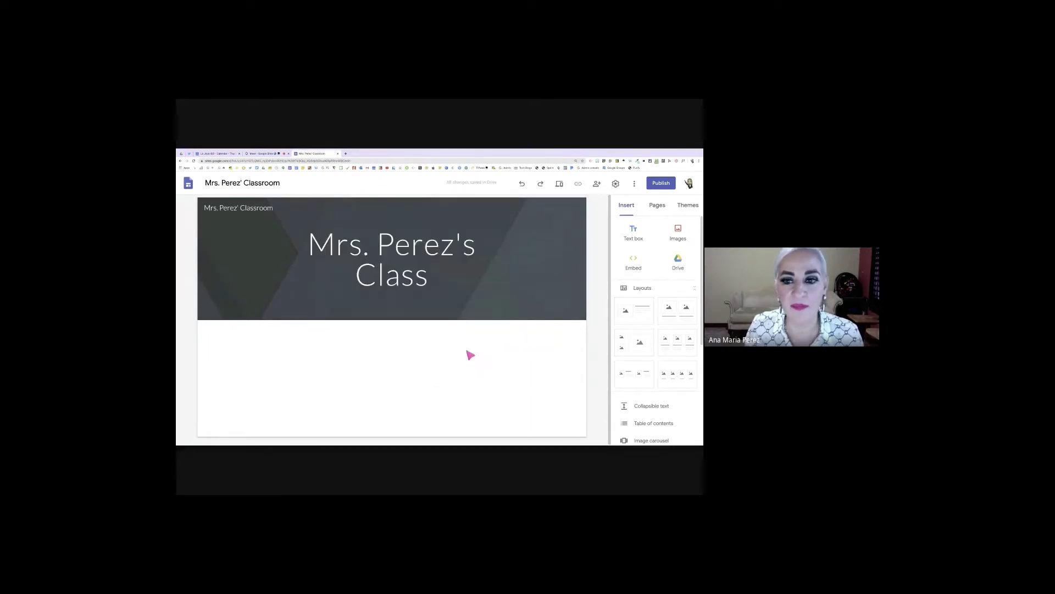
# Add a site logo again by uploading the cartoon avatar image from Downloads, and close the settings
pyautogui.moveTo(216, 212)
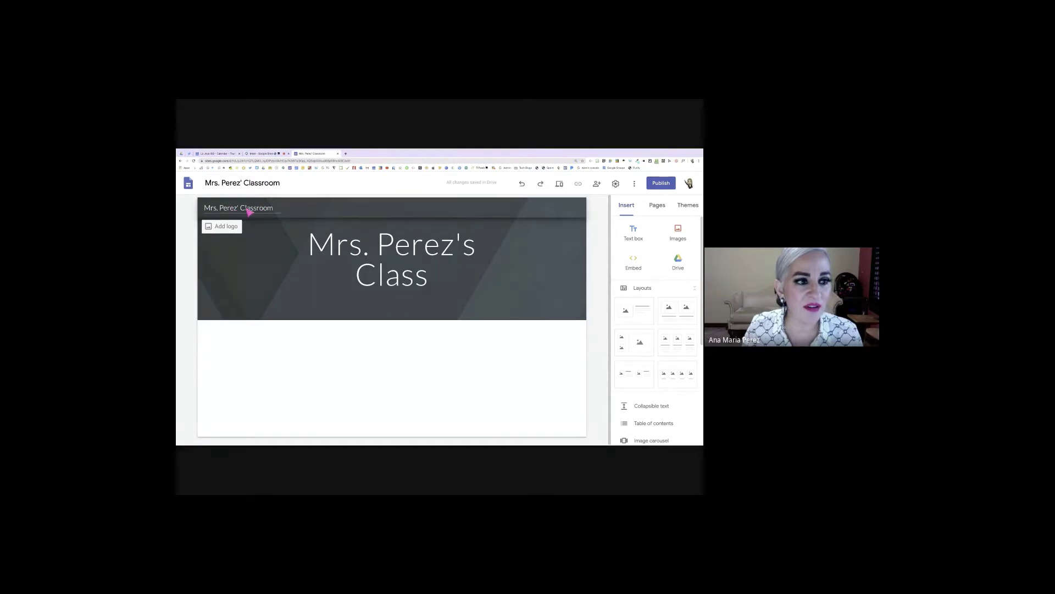
pyautogui.click(222, 229)
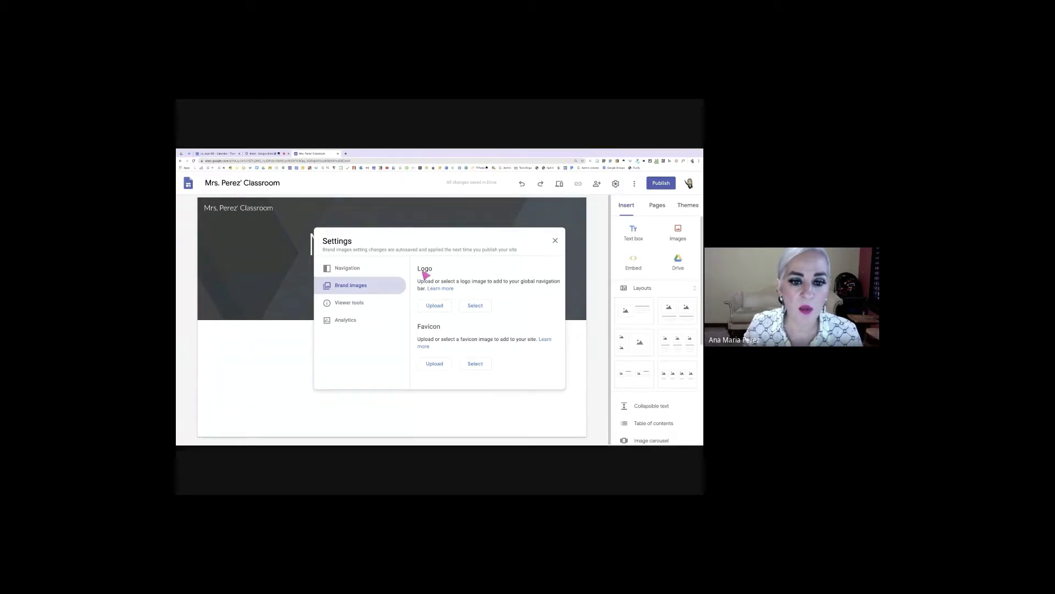
pyautogui.click(435, 306)
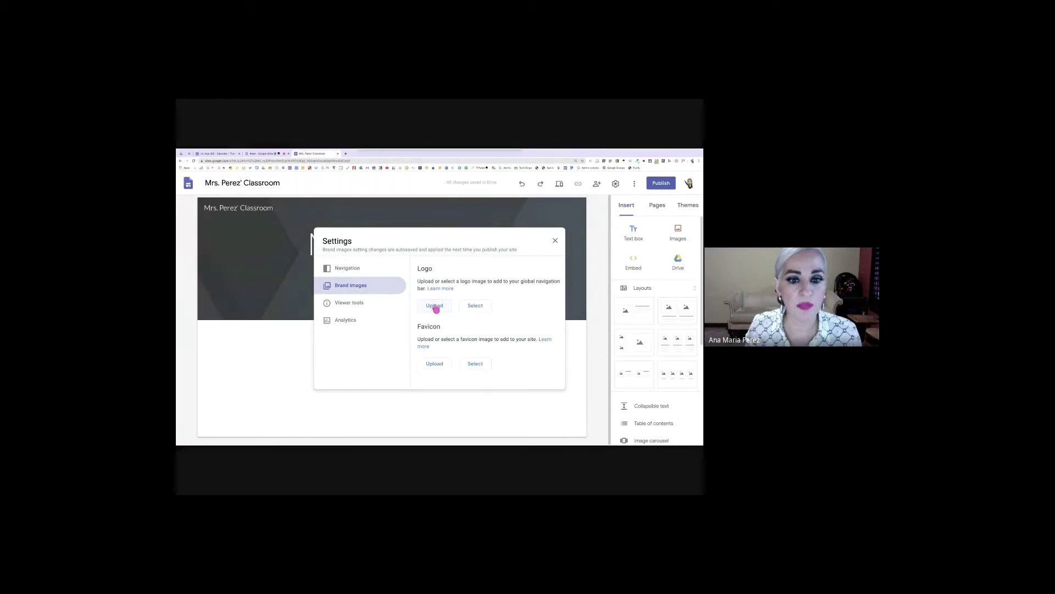
pyautogui.hscroll(5, 487, 209)
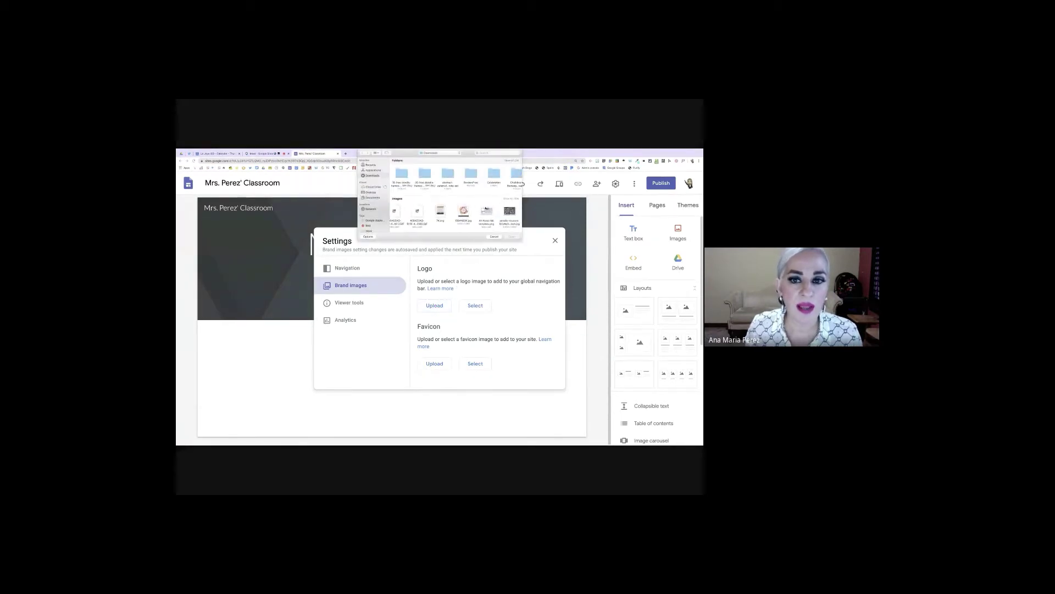
pyautogui.hscroll(4, 485, 208)
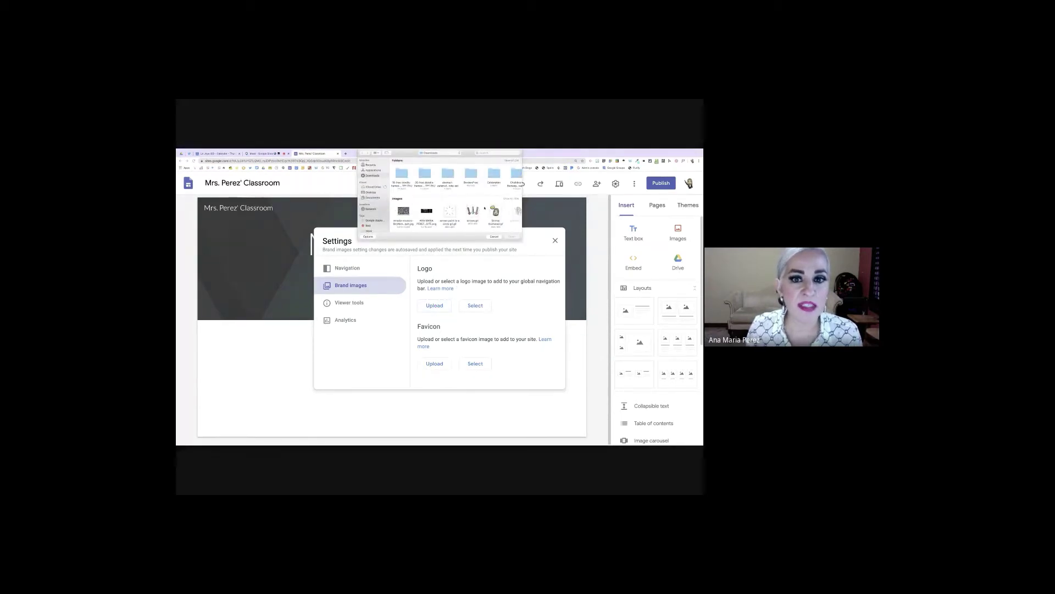
pyautogui.hscroll(2, 484, 208)
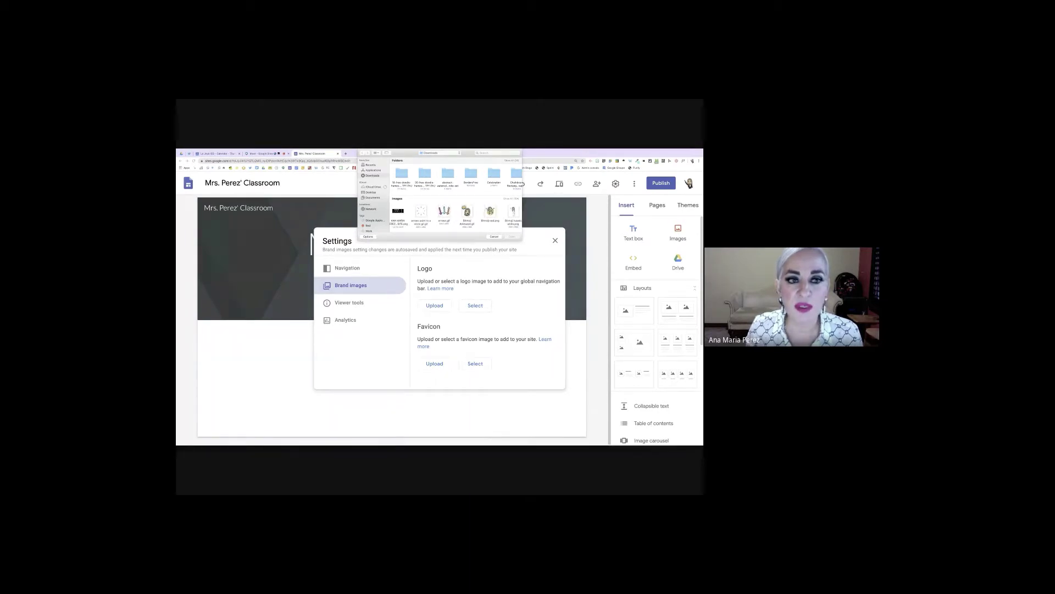
pyautogui.click(467, 211)
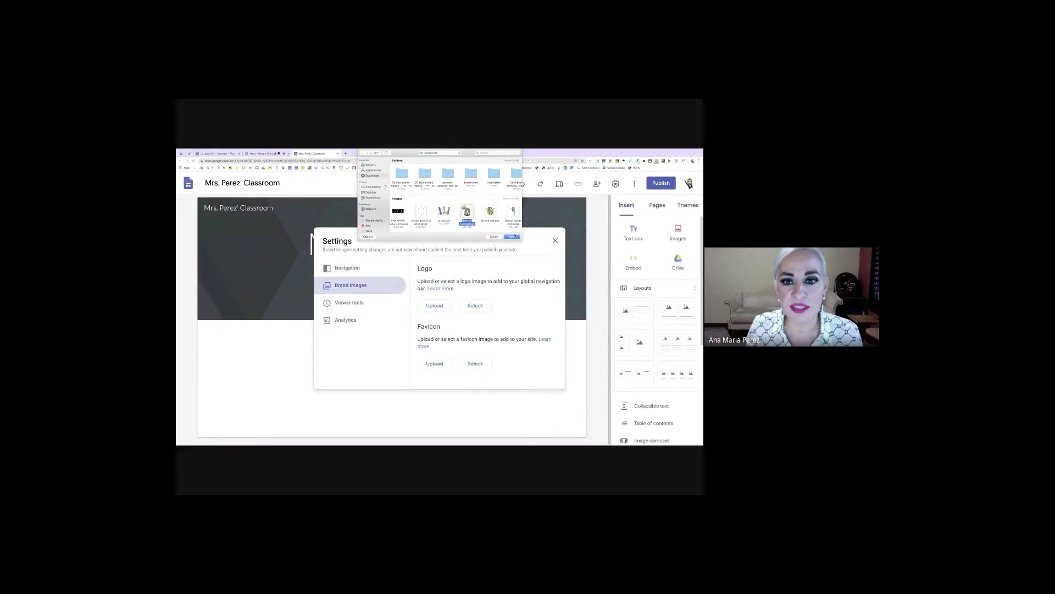
pyautogui.click(511, 237)
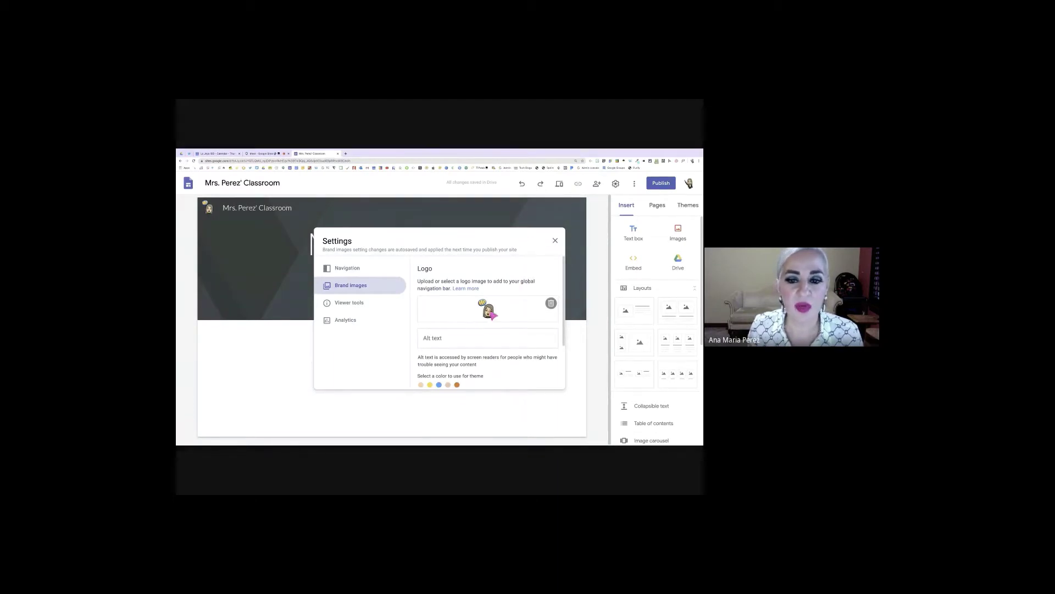
pyautogui.click(556, 242)
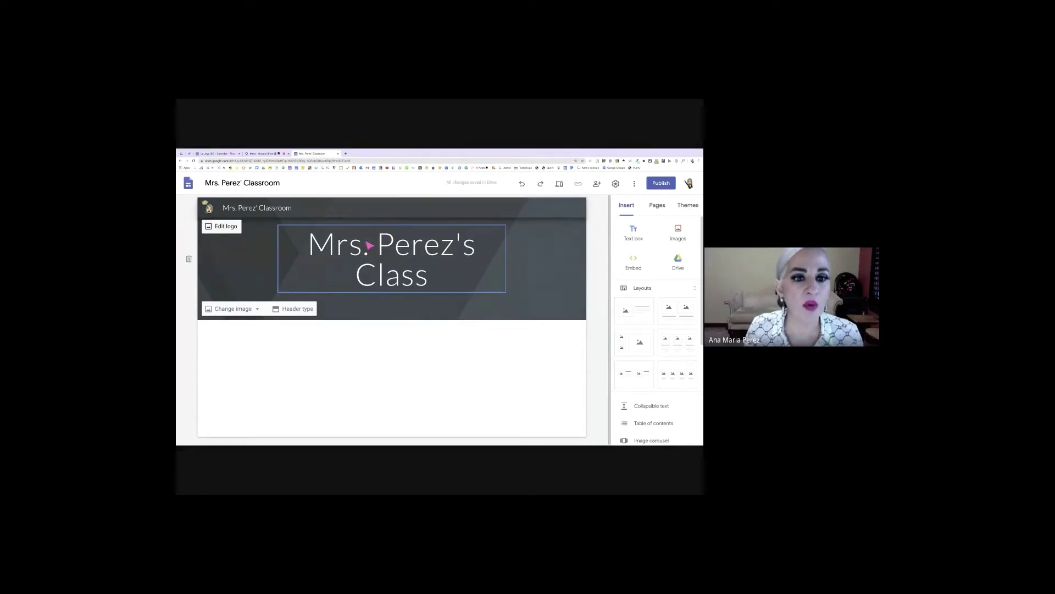
# Check the text style options of the header title and delete the title text box from the header
pyautogui.click(336, 251)
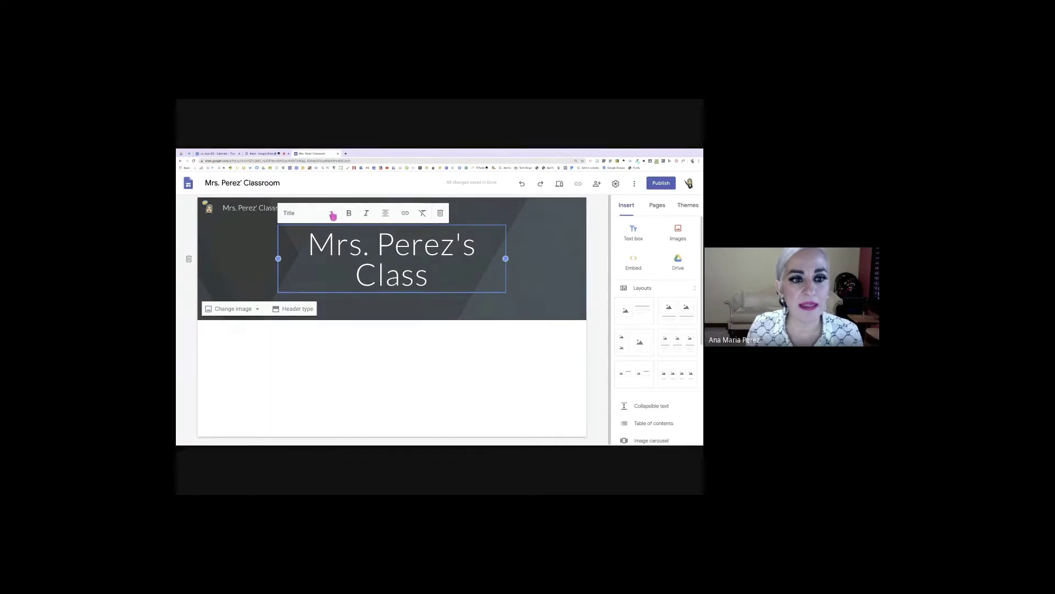
pyautogui.click(333, 216)
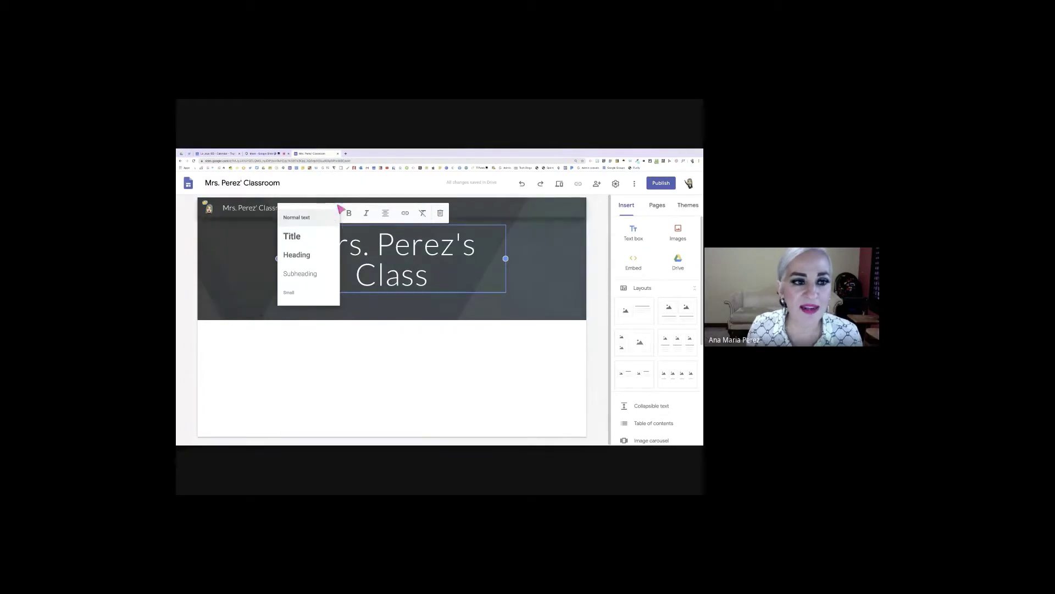
pyautogui.click(242, 263)
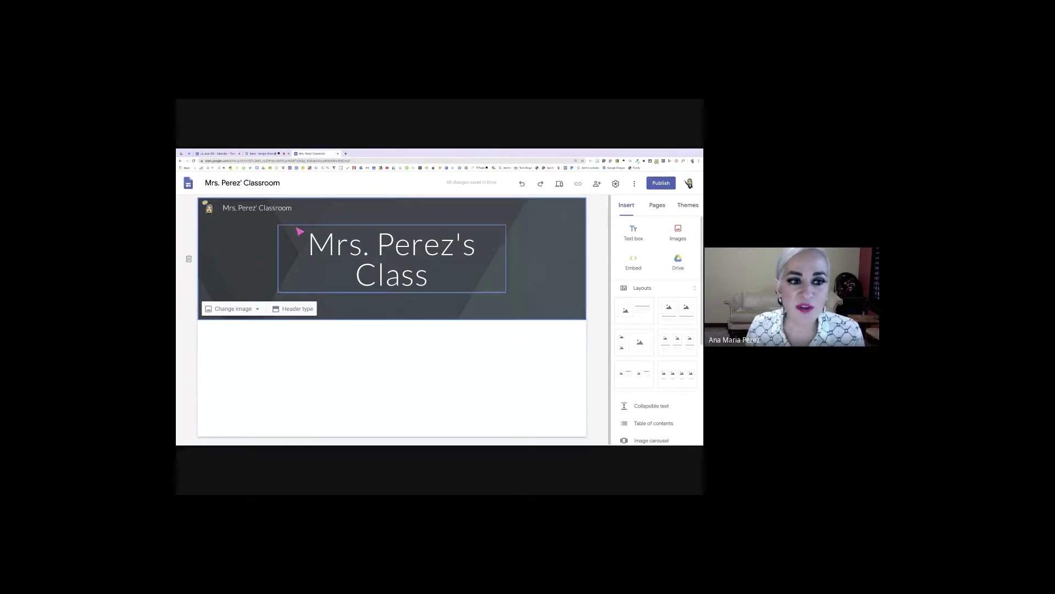
pyautogui.click(432, 295)
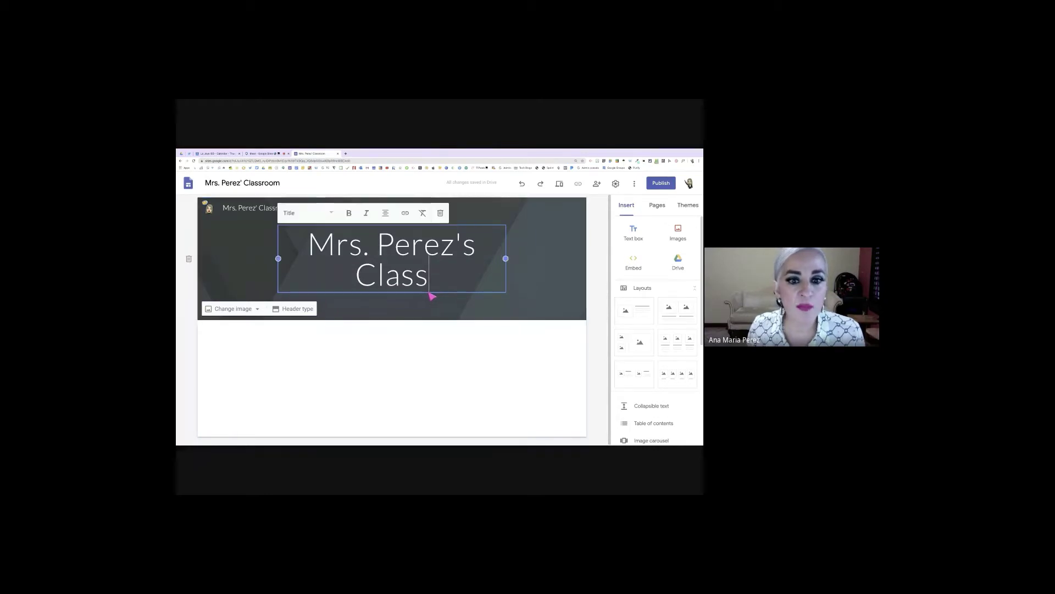
pyautogui.click(441, 214)
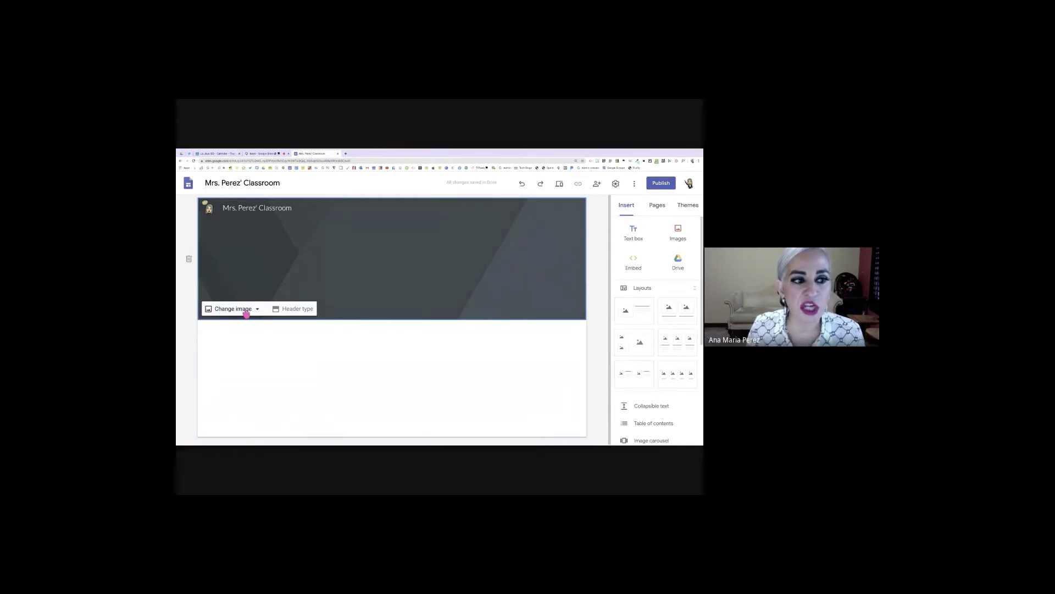
# Upload the Google Classroom banner image from the Downloads folder as the header background
pyautogui.moveTo(213, 223)
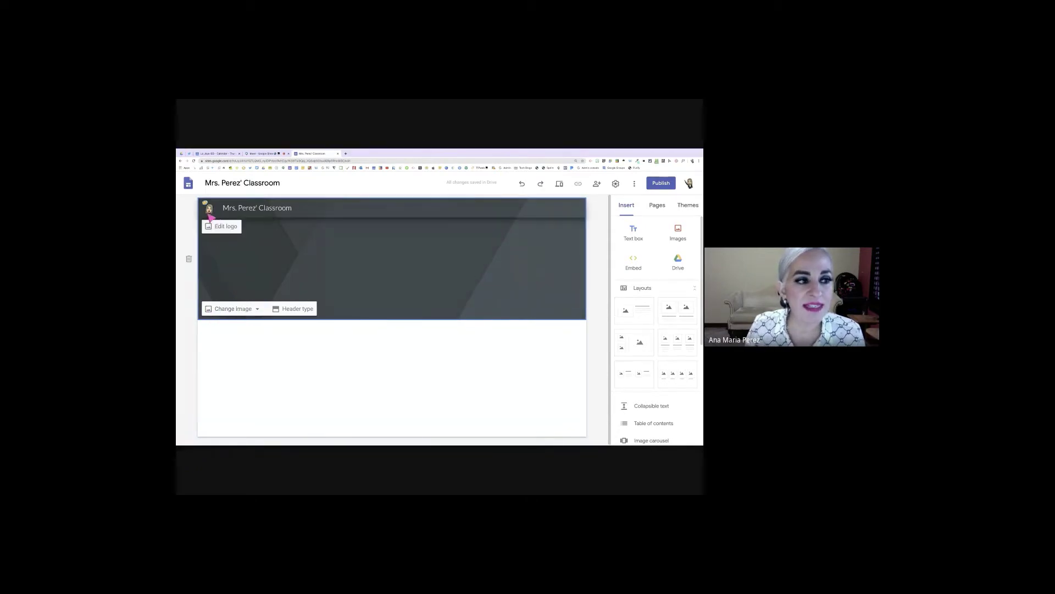
pyautogui.click(258, 310)
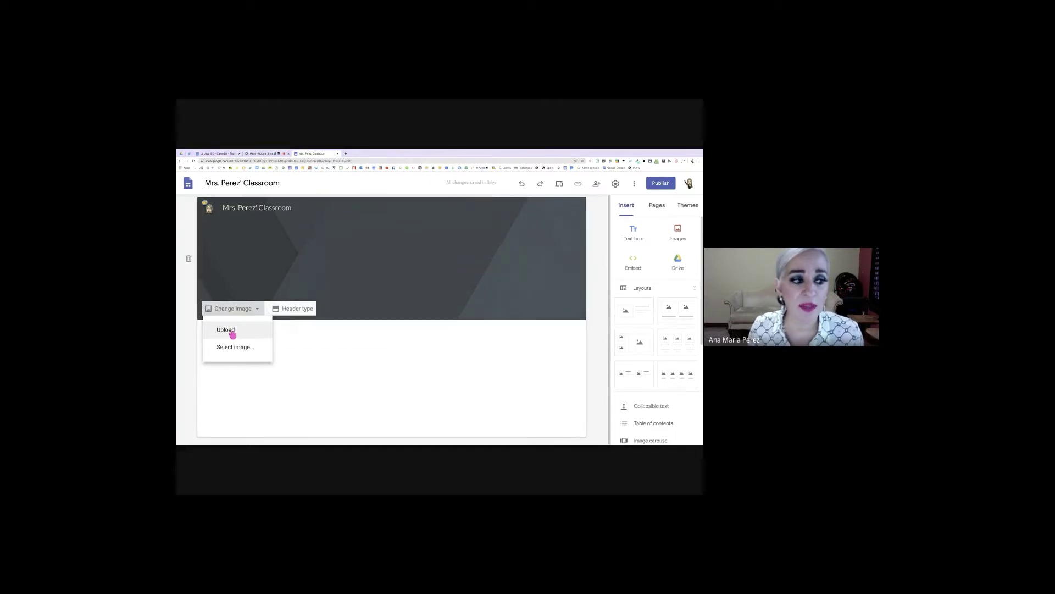
pyautogui.click(232, 333)
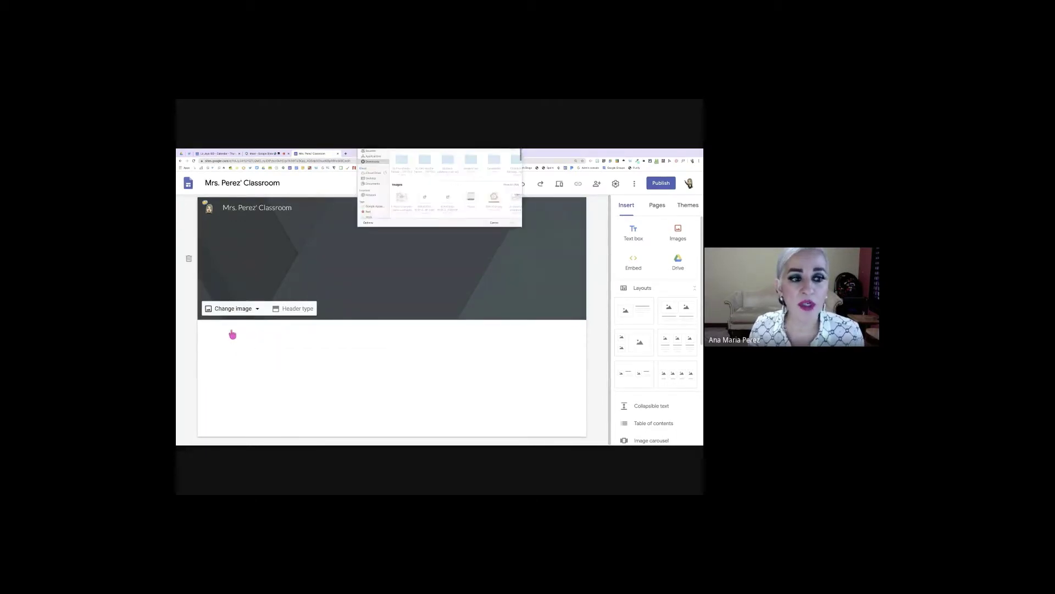
pyautogui.hscroll(10, 431, 216)
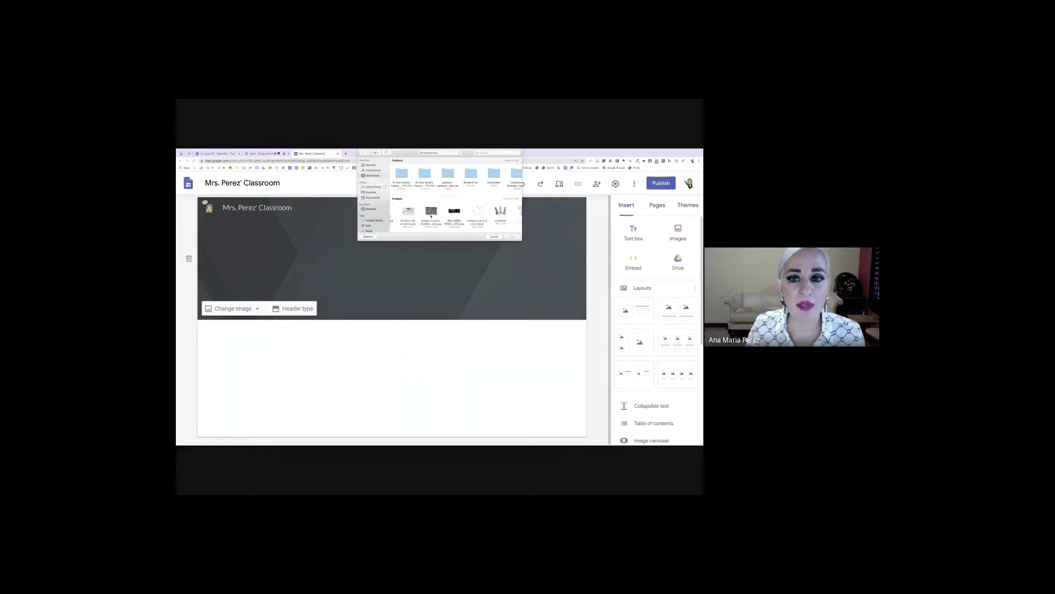
pyautogui.hscroll(10, 430, 216)
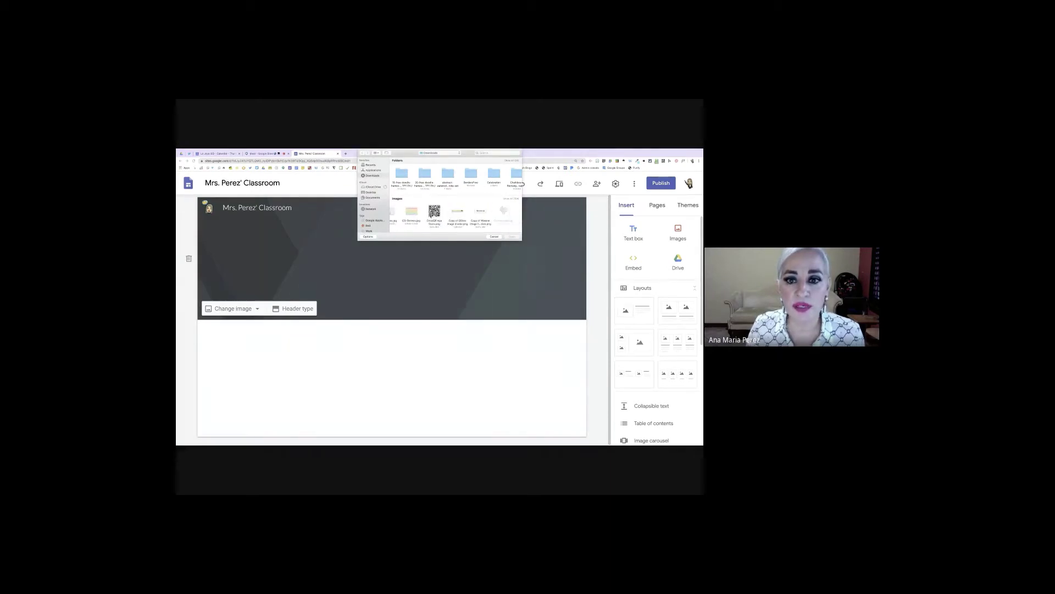
pyautogui.hscroll(10, 430, 216)
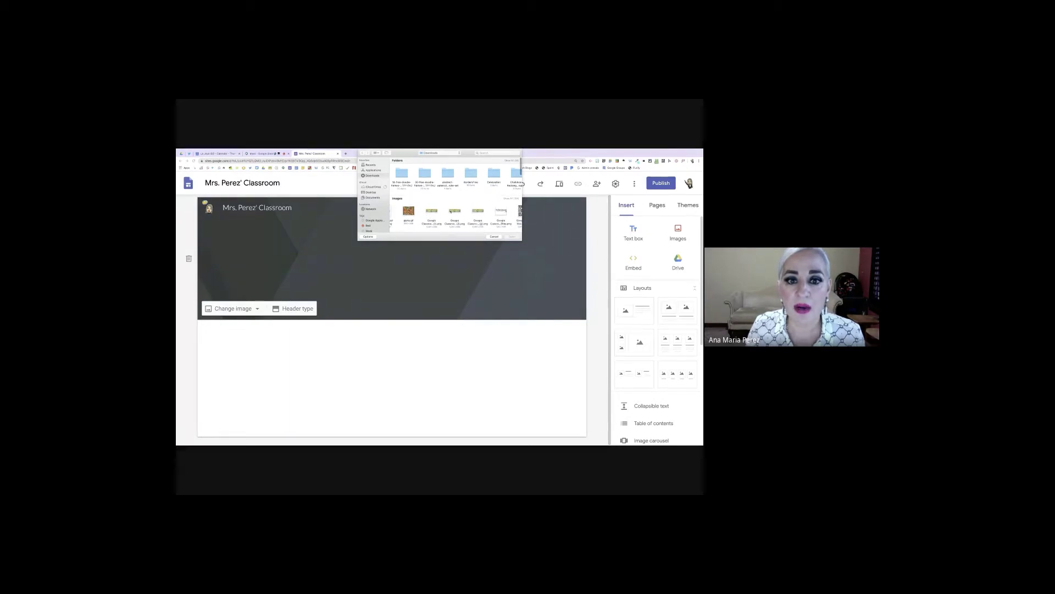
pyautogui.click(454, 212)
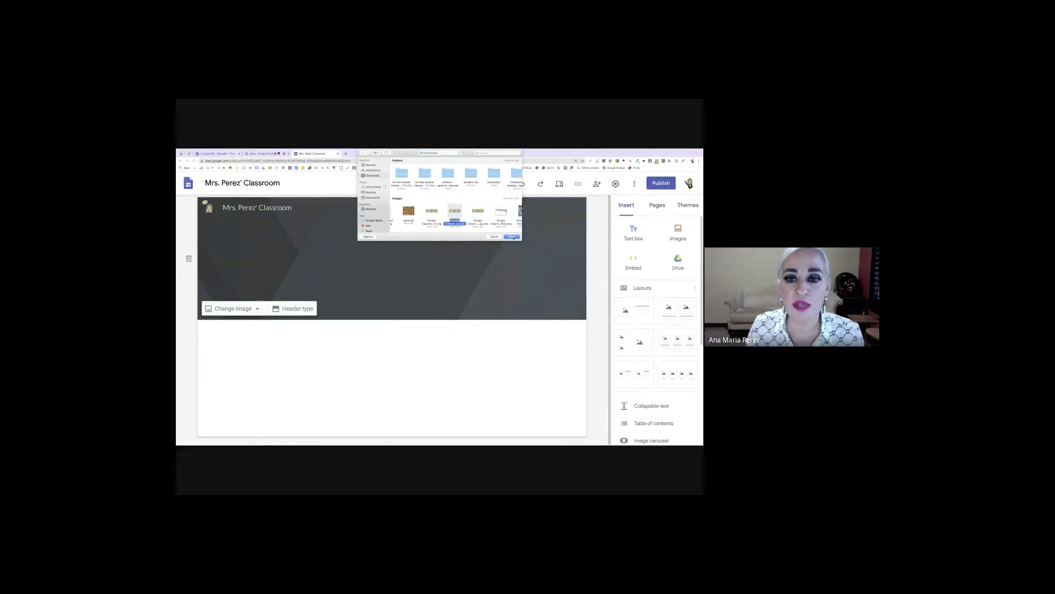
pyautogui.click(512, 237)
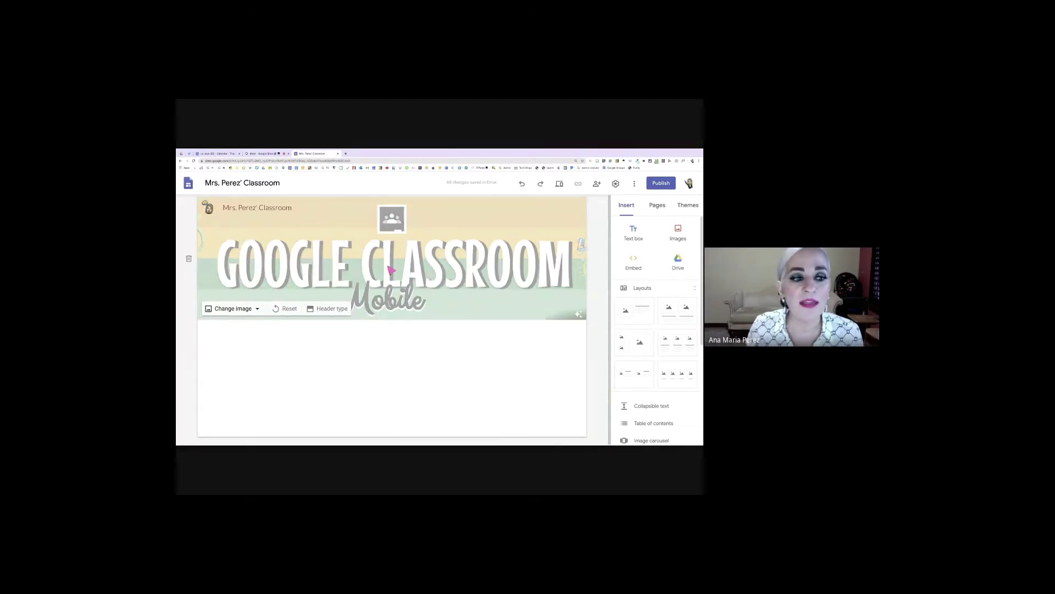
# Try the Large banner, Cover and Title only header types on the page header and return it to Banner
pyautogui.click(331, 308)
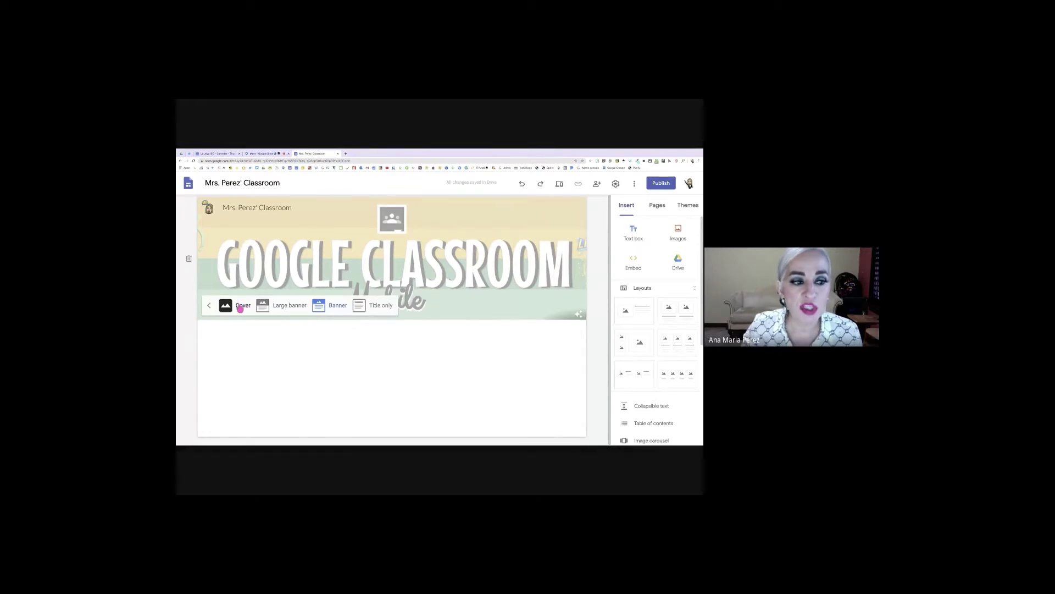
pyautogui.click(291, 308)
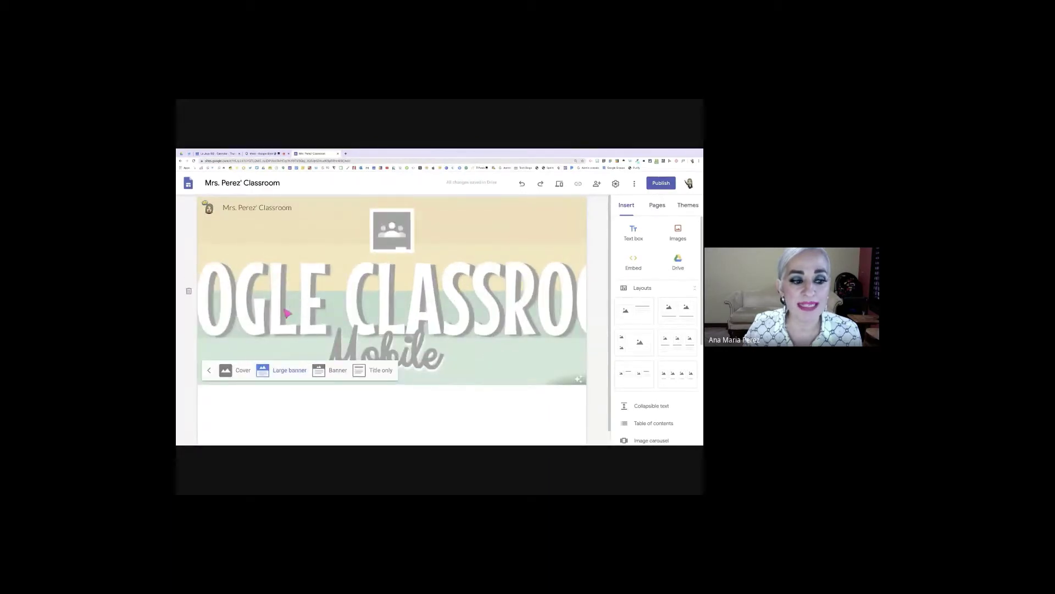
pyautogui.click(242, 371)
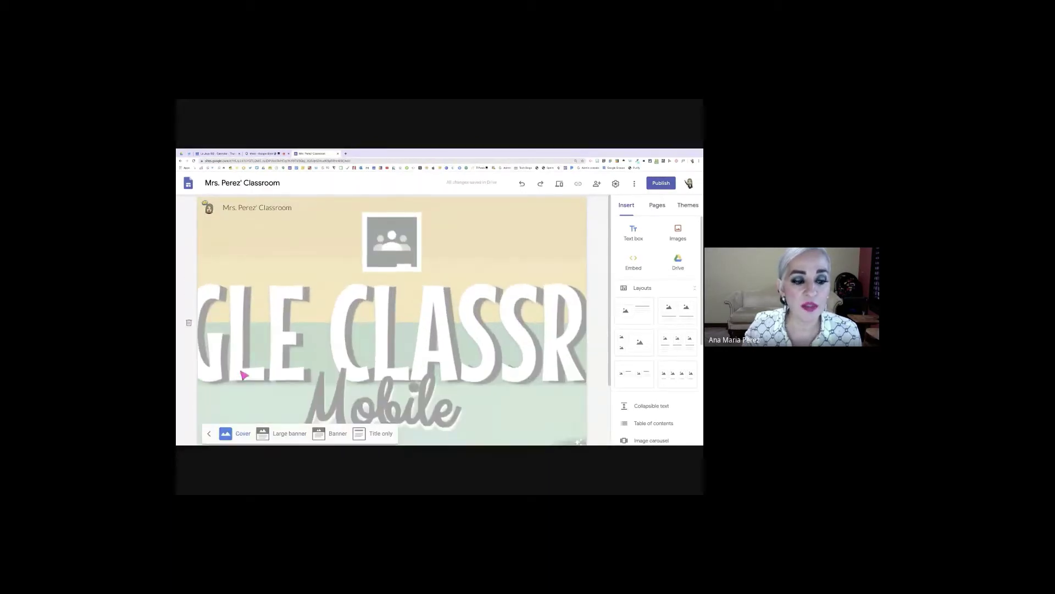
pyautogui.click(330, 434)
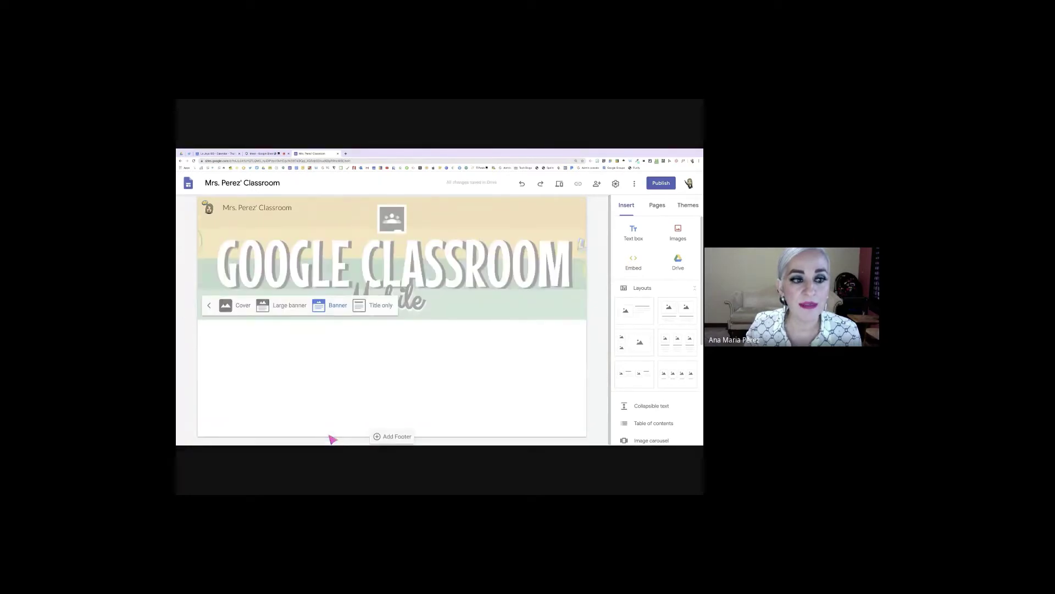
pyautogui.click(364, 307)
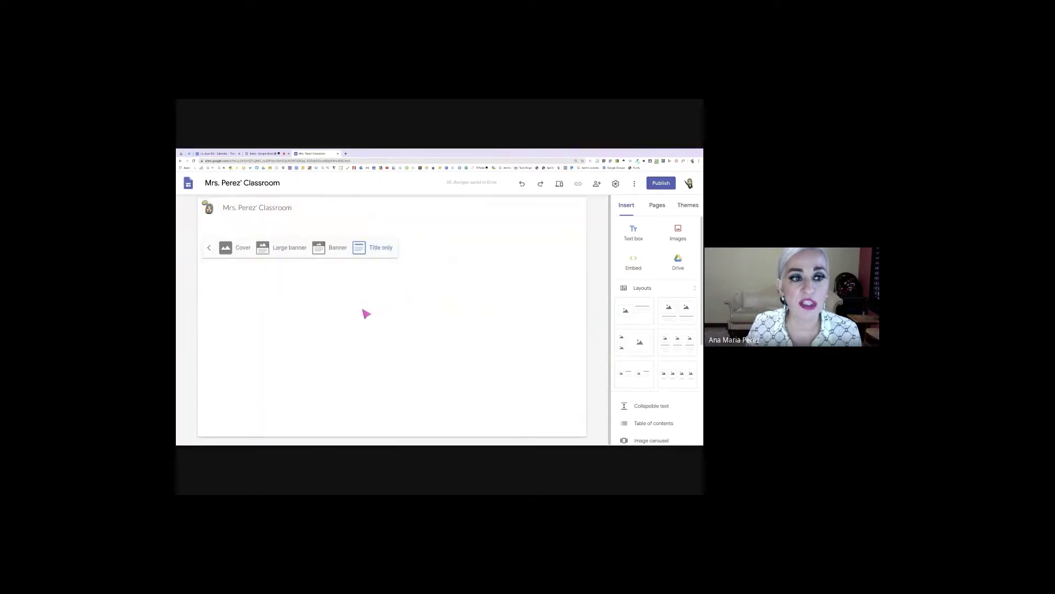
pyautogui.click(337, 251)
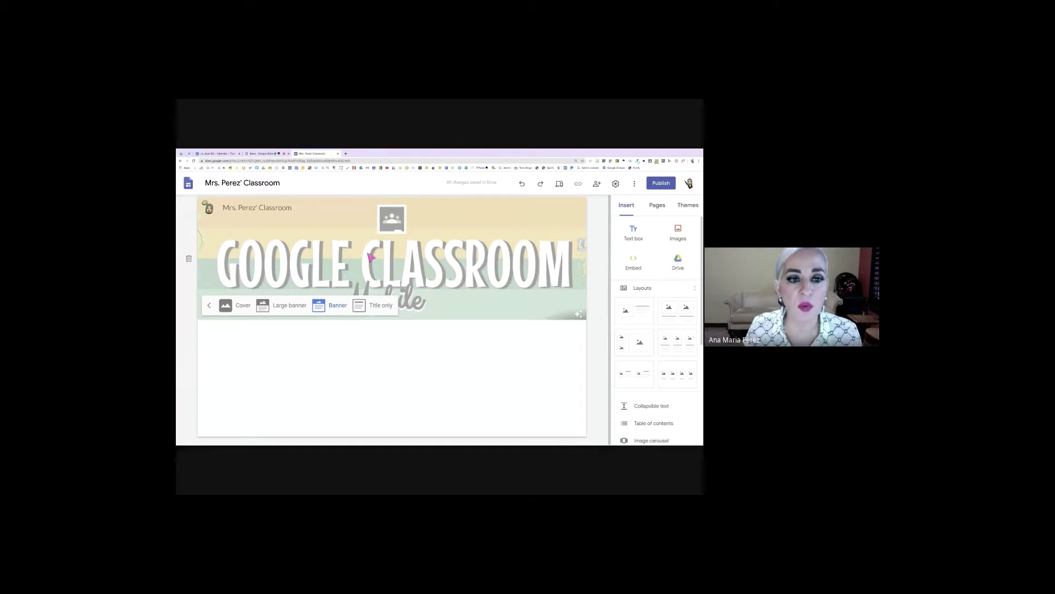
# Turn off the header image's readability adjustment and reset the header to its default background
pyautogui.click(580, 316)
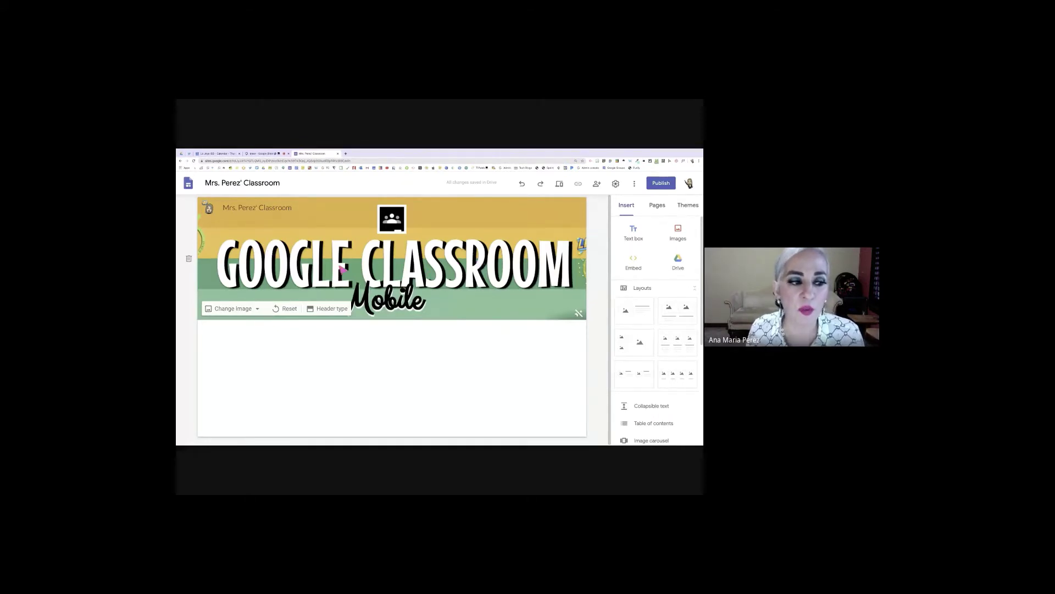
pyautogui.click(256, 310)
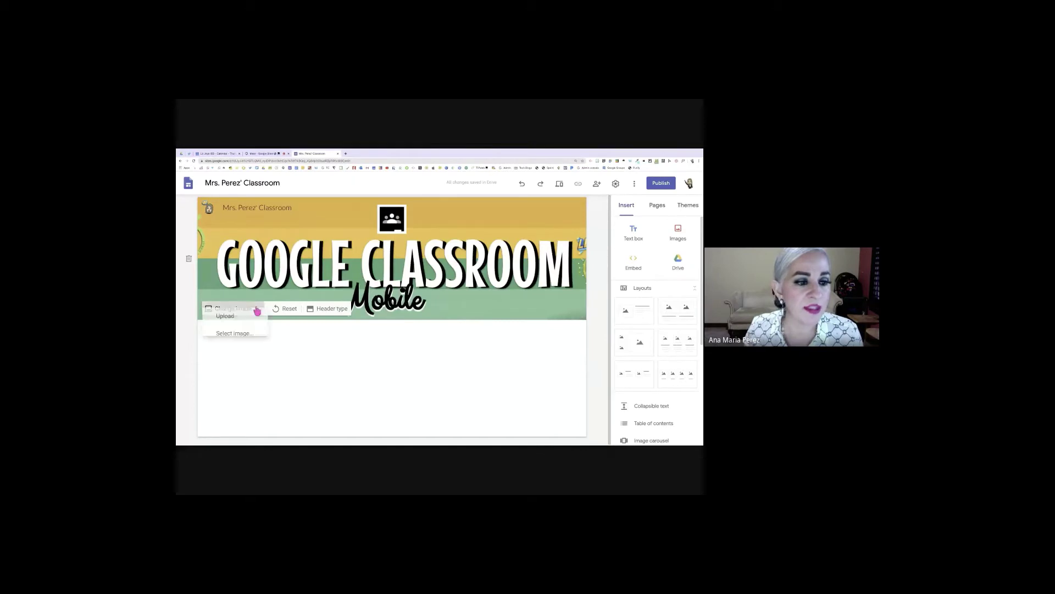
pyautogui.click(311, 337)
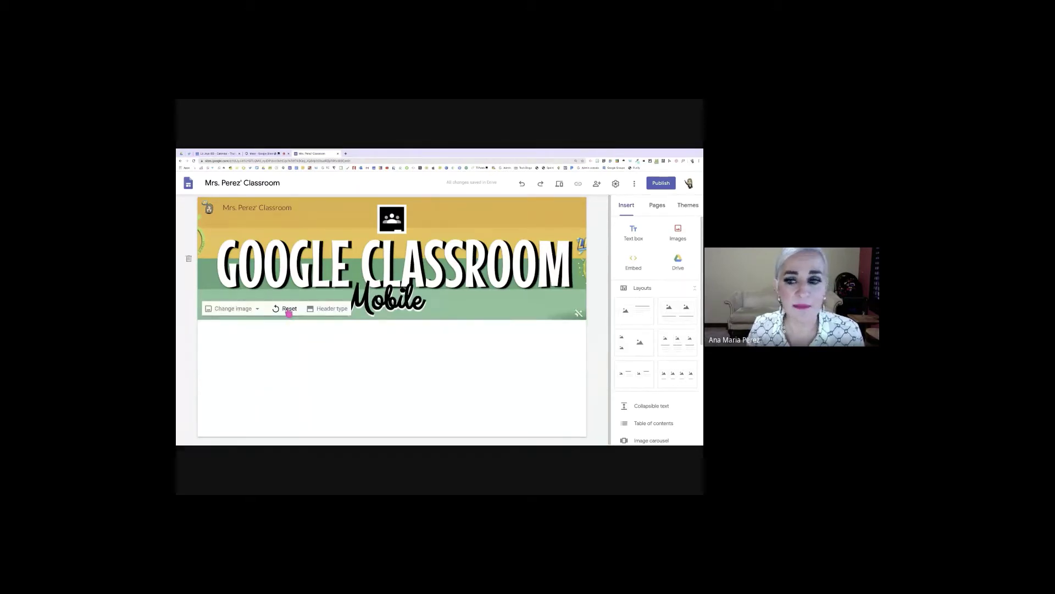
pyautogui.click(289, 310)
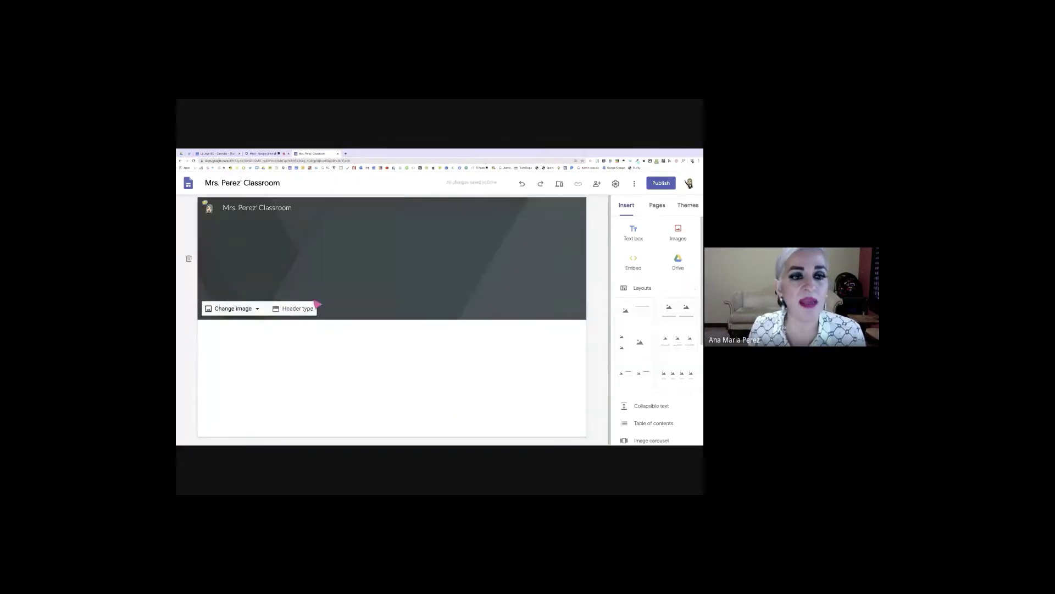
# Insert a Heading-style text box in the header containing the teacher's title and possessive surname followed by "Classroom"
pyautogui.doubleClick(385, 260)
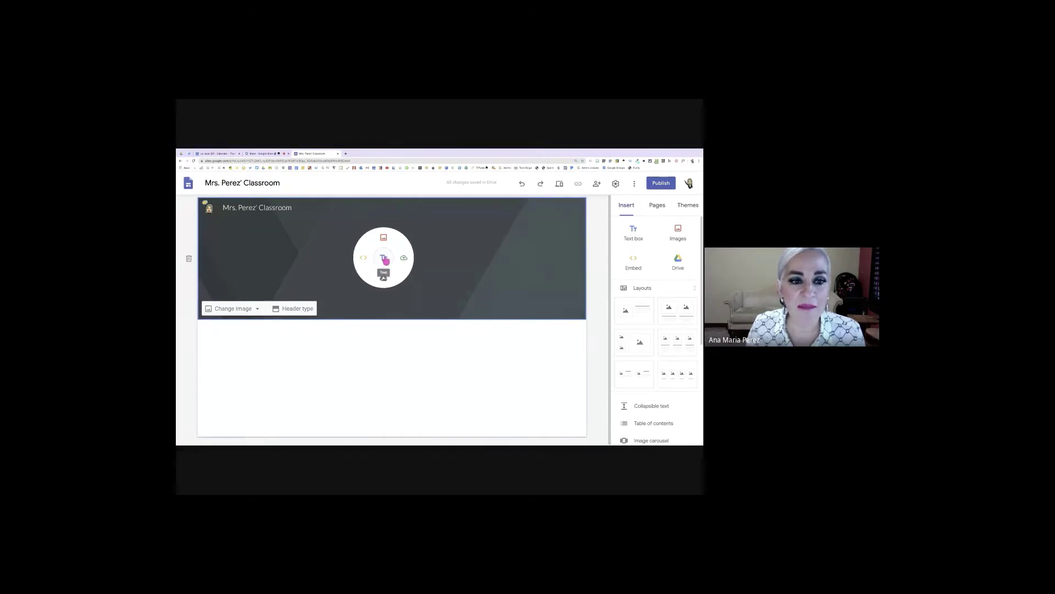
pyautogui.click(384, 259)
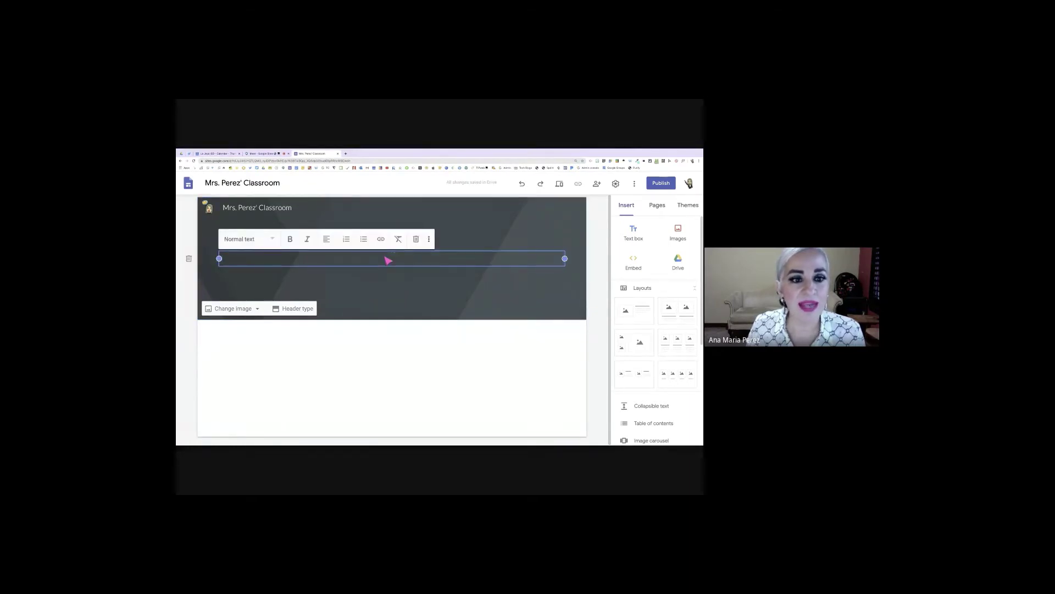
pyautogui.click(272, 240)
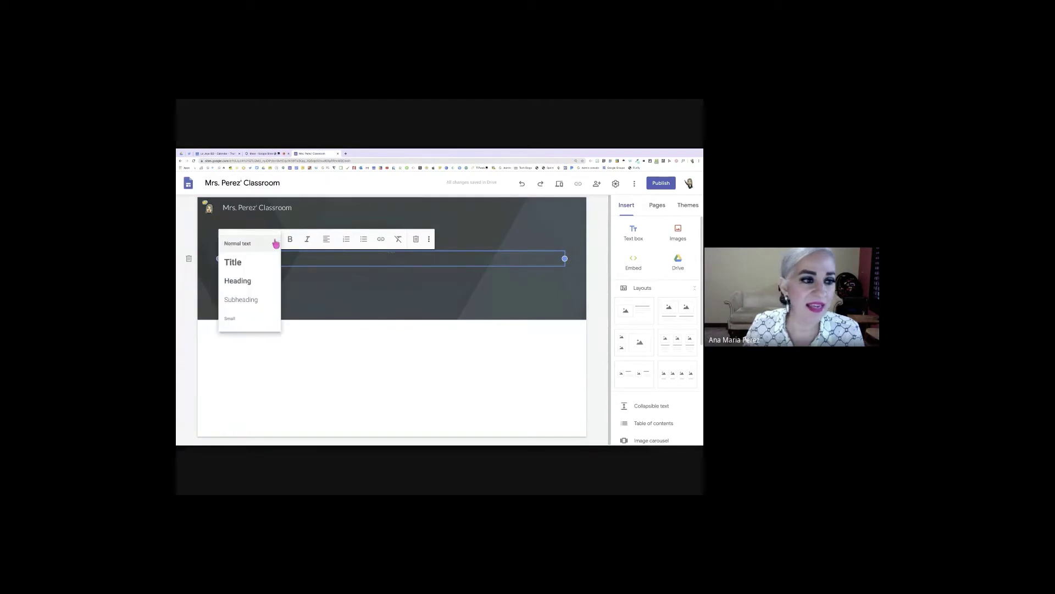
pyautogui.click(256, 282)
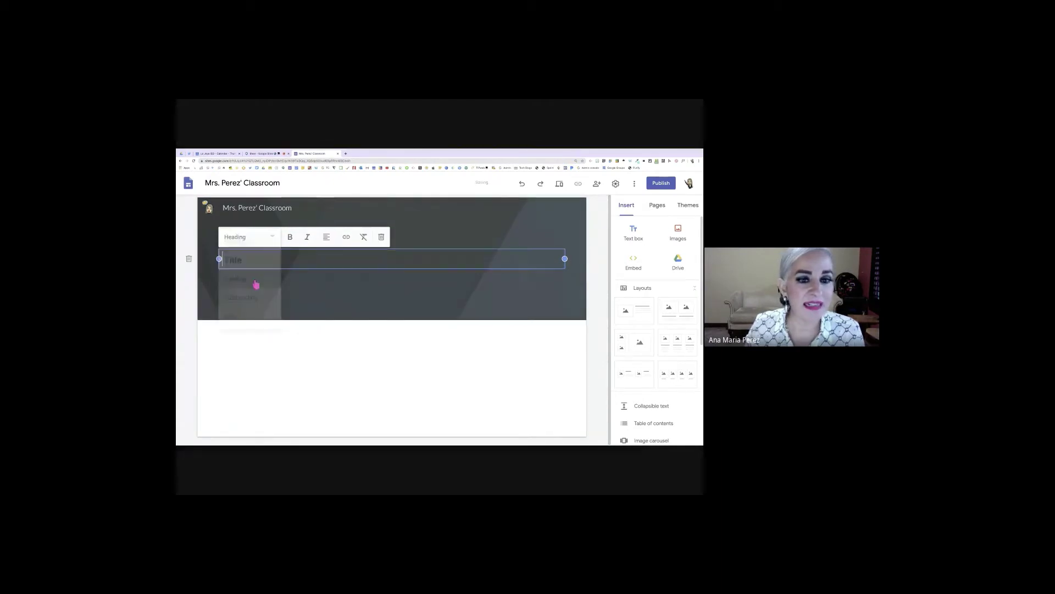
pyautogui.write('M')
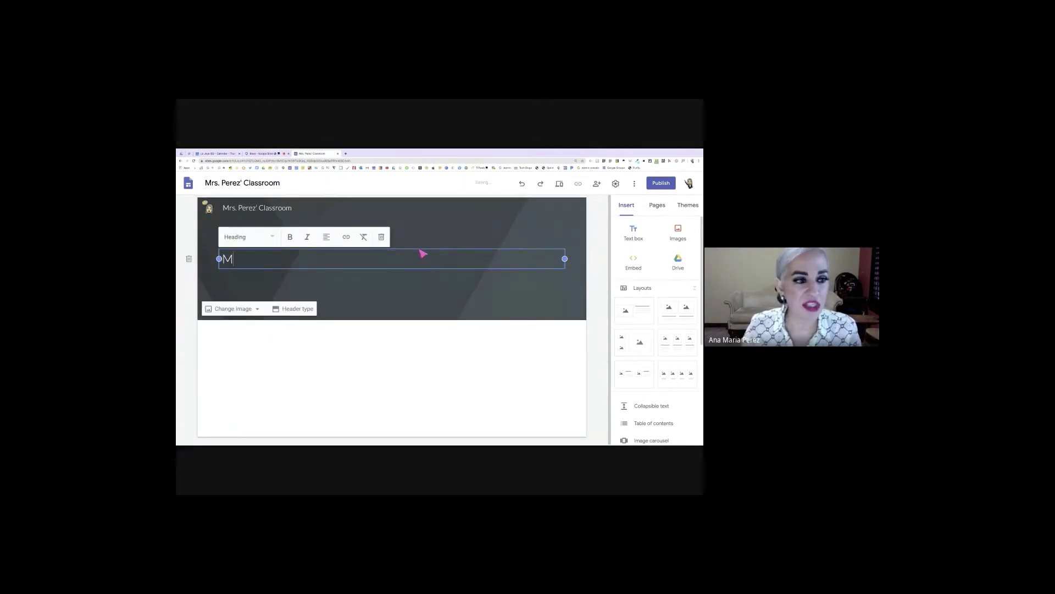
pyautogui.write("rs. Perez' Classro")
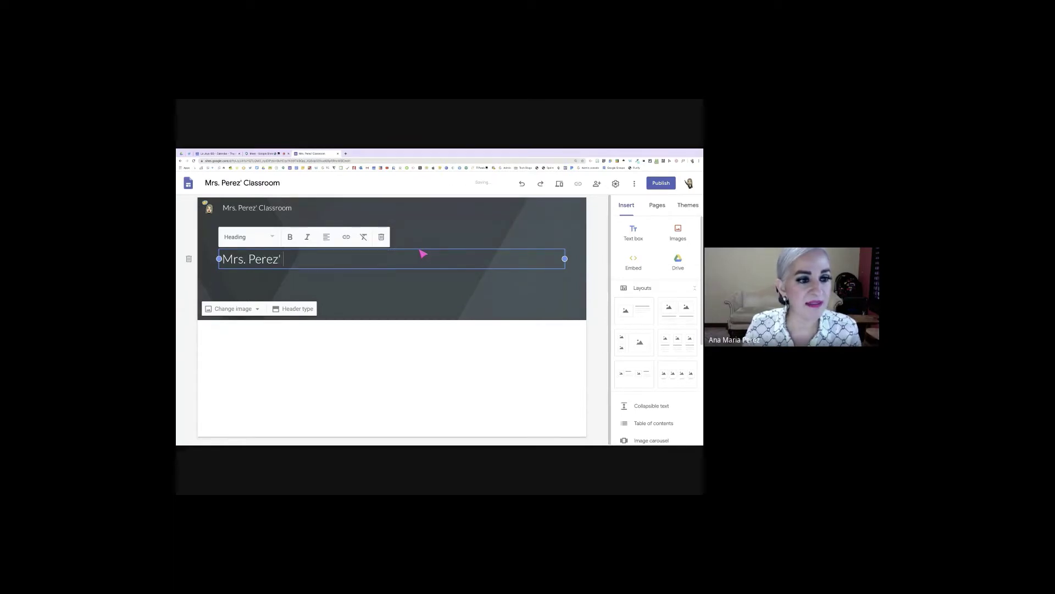
pyautogui.write('om')
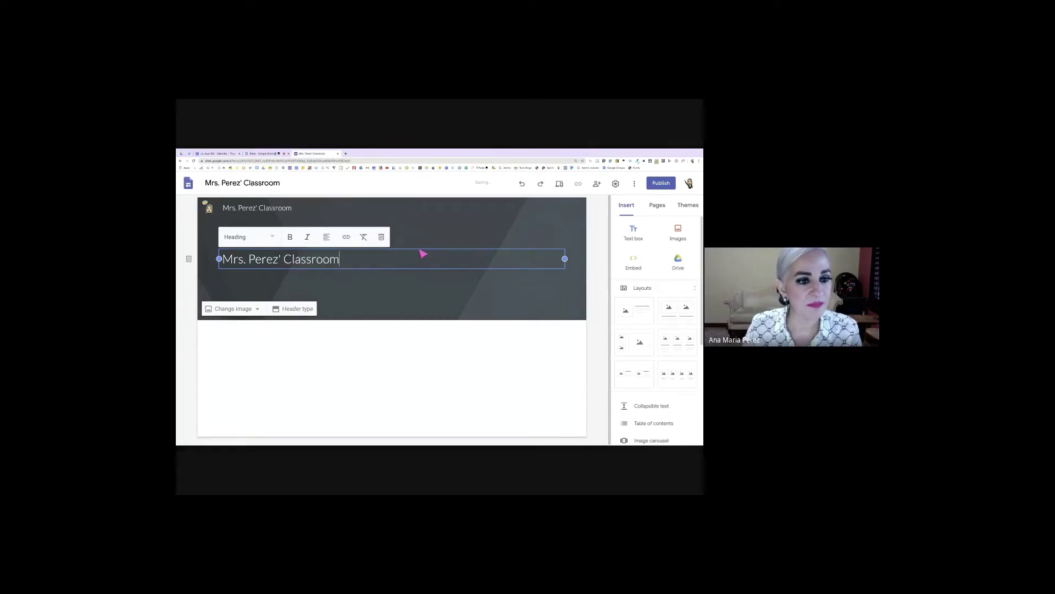
pyautogui.click(364, 279)
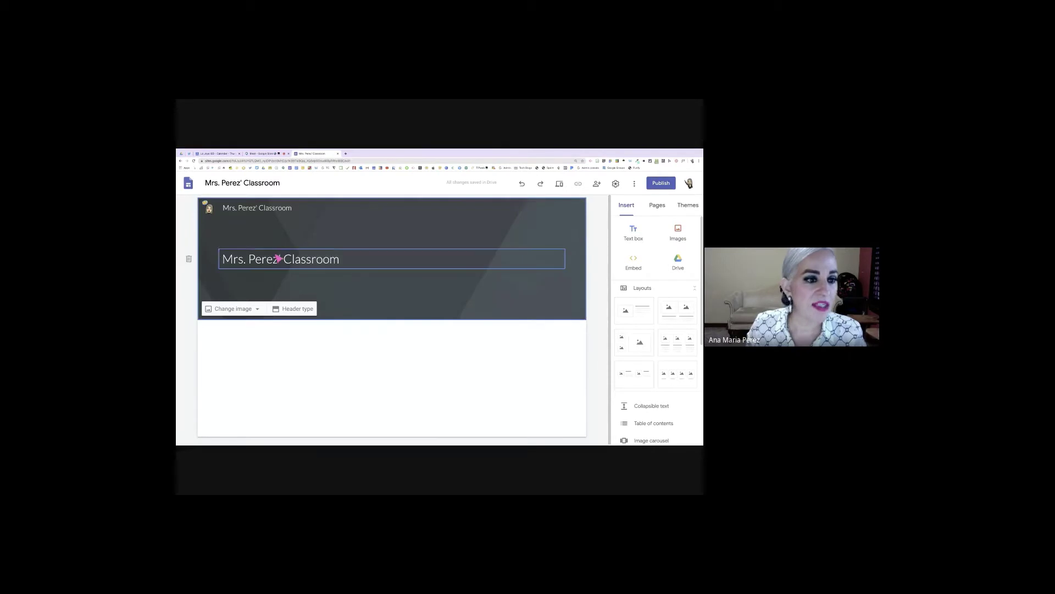
# Change the header text's style to Title
pyautogui.click(249, 259)
pyautogui.click(269, 238)
pyautogui.click(252, 263)
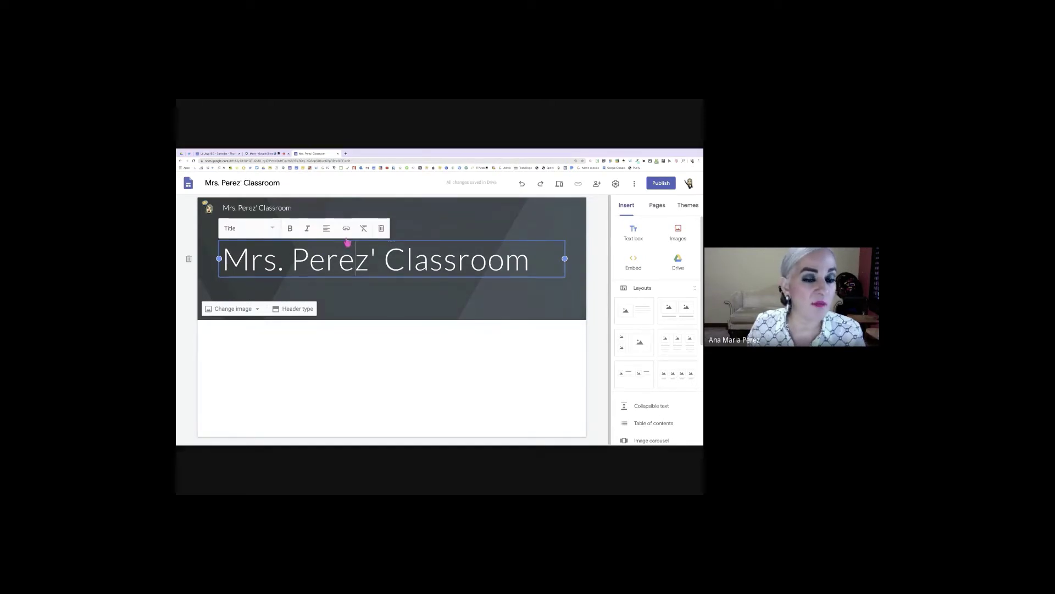
# Narrow the title text box so its text wraps onto two lines, and move it toward the middle of the header
pyautogui.moveTo(565, 259); pyautogui.dragTo(467, 252)
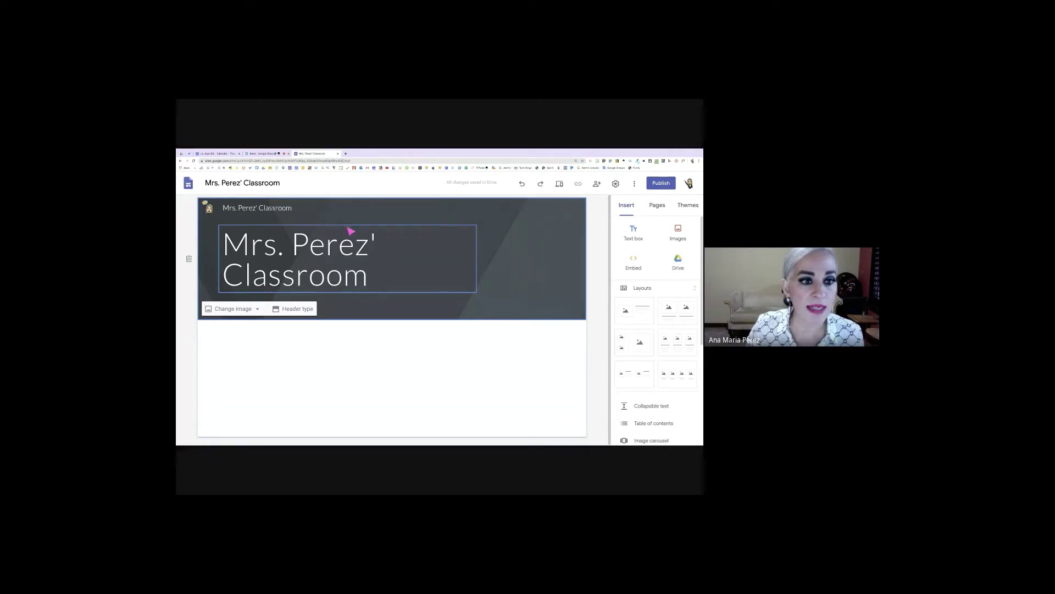
pyautogui.moveTo(350, 231); pyautogui.dragTo(401, 233)
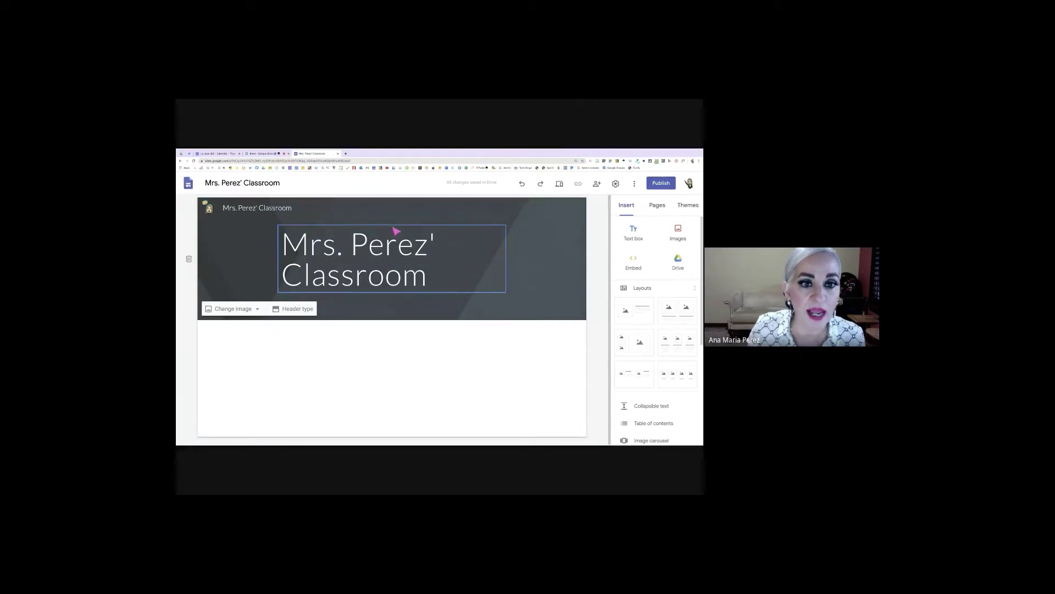
pyautogui.moveTo(395, 231); pyautogui.dragTo(468, 237)
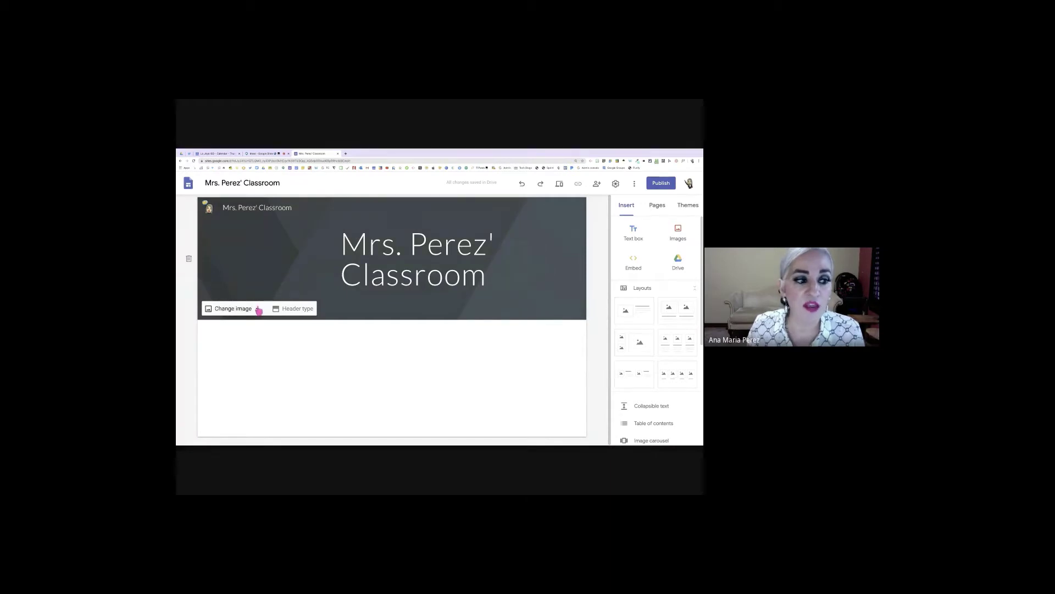
# Set the header background to the gallery photo of a laptop, coffee cup and notebook on a wooden desk
pyautogui.click(258, 309)
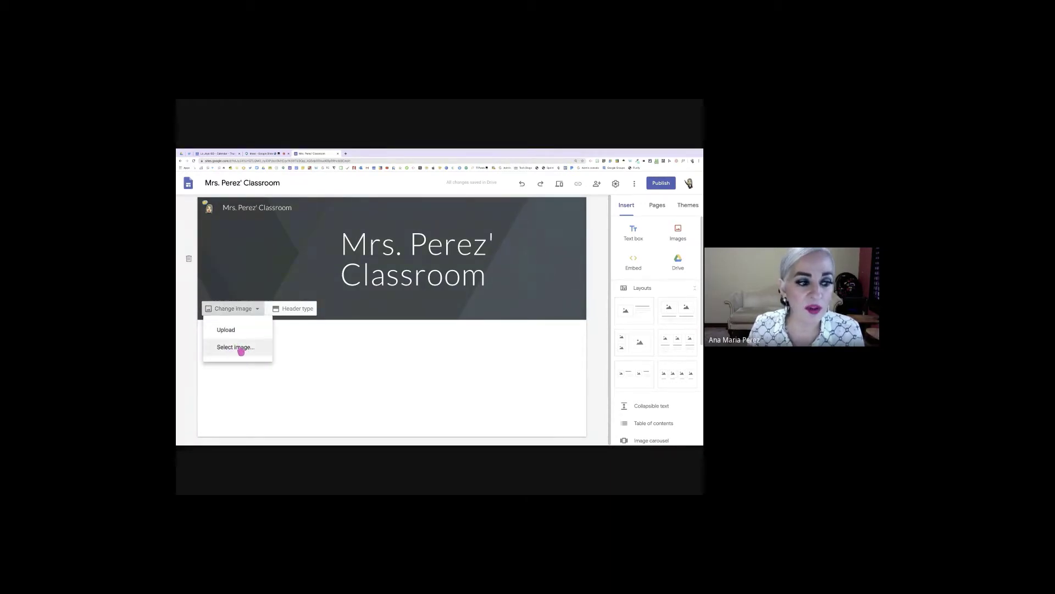
pyautogui.click(242, 349)
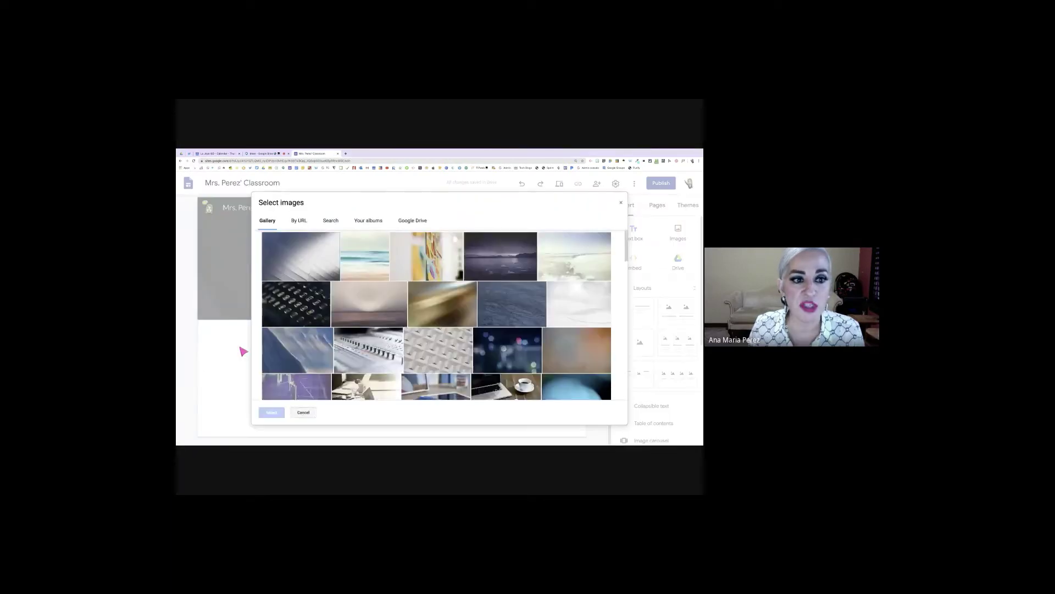
pyautogui.scroll(-2, 316, 350)
pyautogui.scroll(-2, 316, 350)
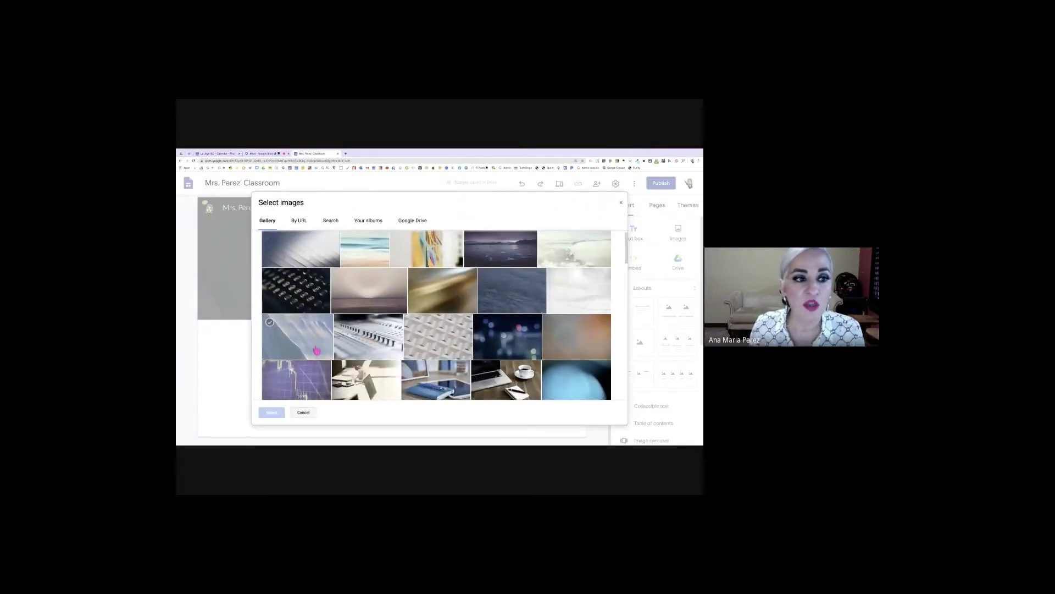
pyautogui.scroll(-3, 318, 349)
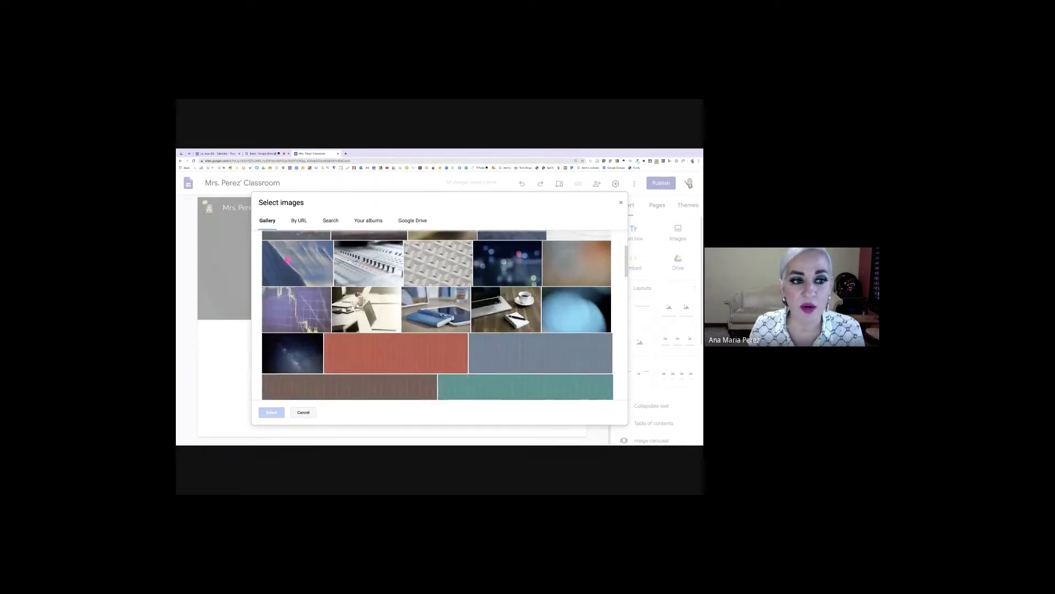
pyautogui.scroll(-2, 489, 316)
pyautogui.scroll(-3, 493, 322)
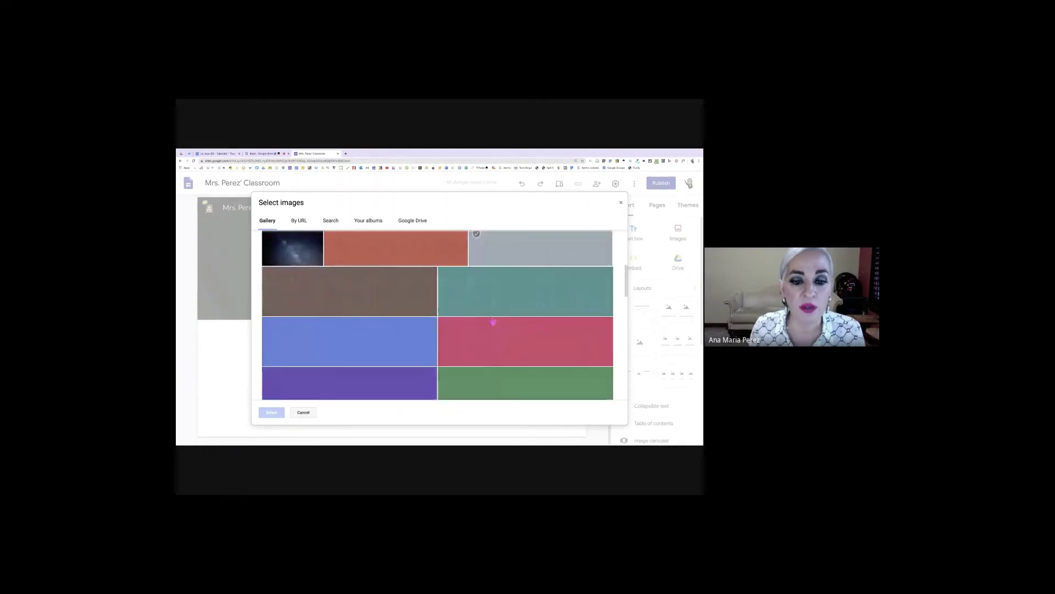
pyautogui.scroll(4, 493, 322)
pyautogui.click(490, 329)
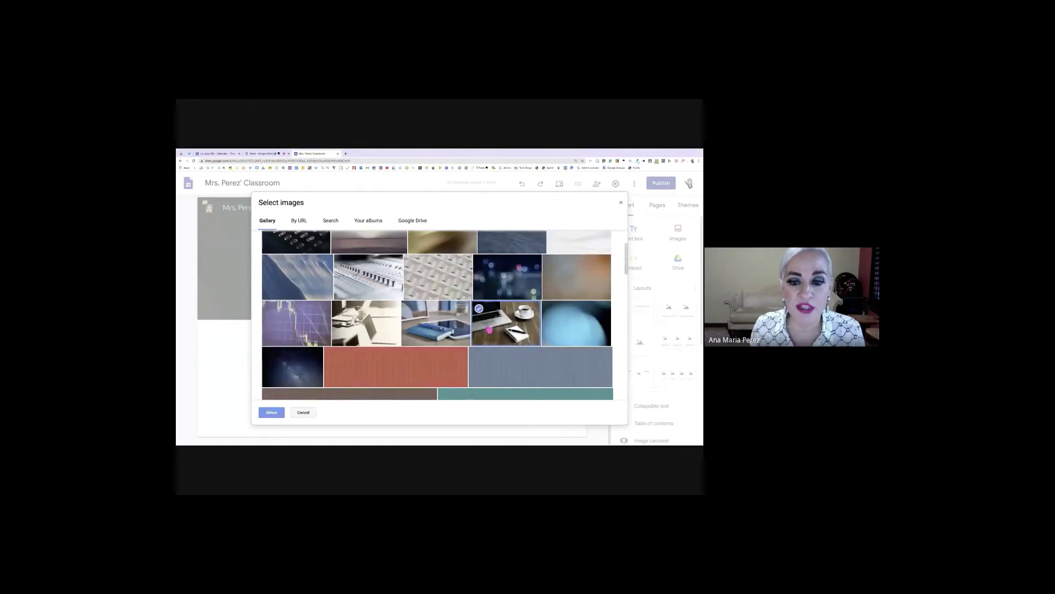
pyautogui.click(272, 413)
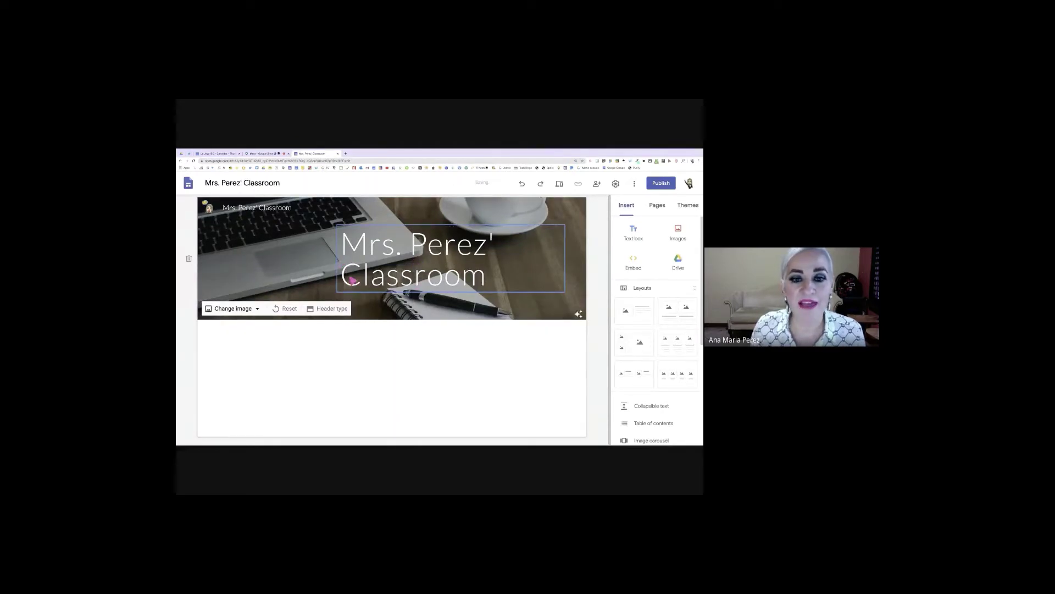
# Replace the header background with the dark starry night sky image from the gallery
pyautogui.click(257, 309)
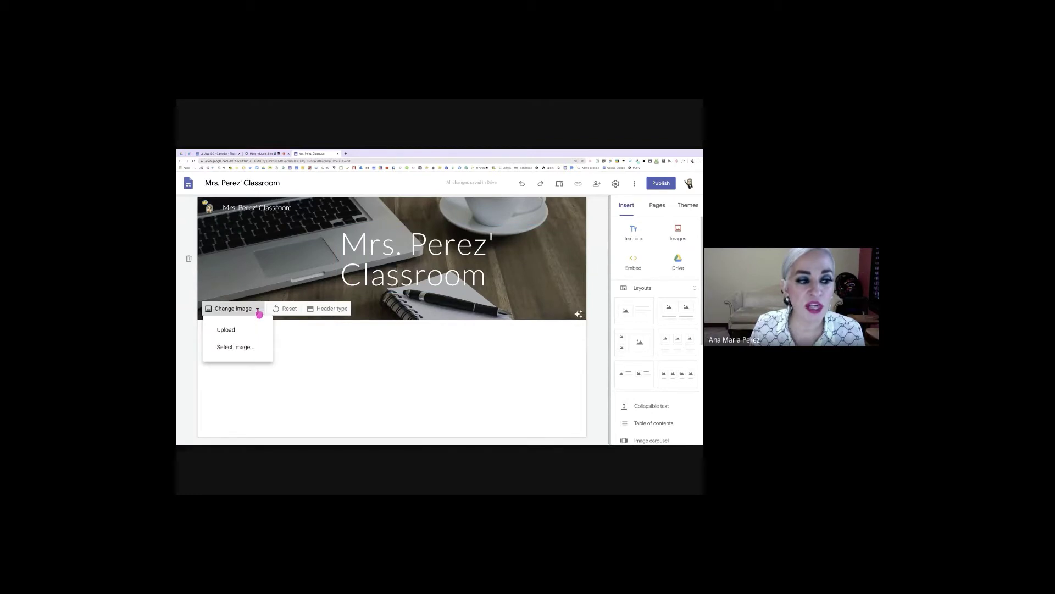
pyautogui.click(242, 346)
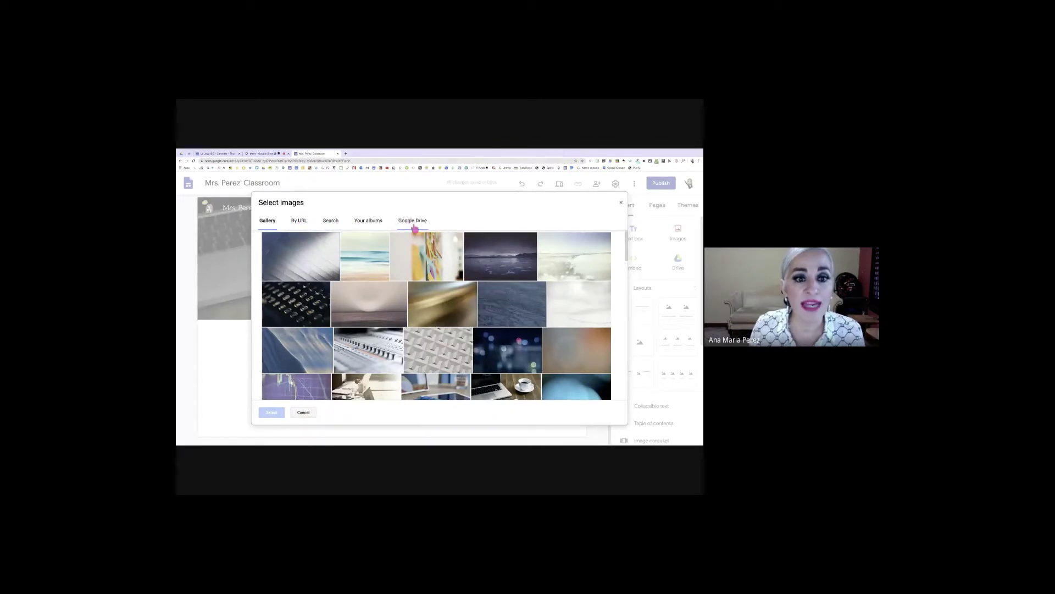
pyautogui.scroll(-2, 312, 314)
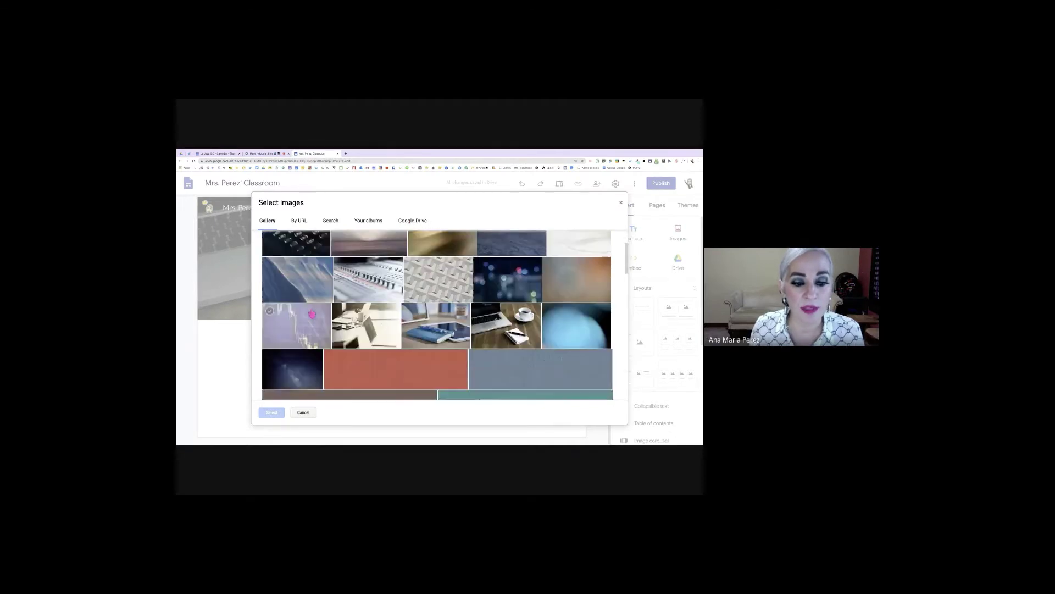
pyautogui.scroll(-2, 312, 314)
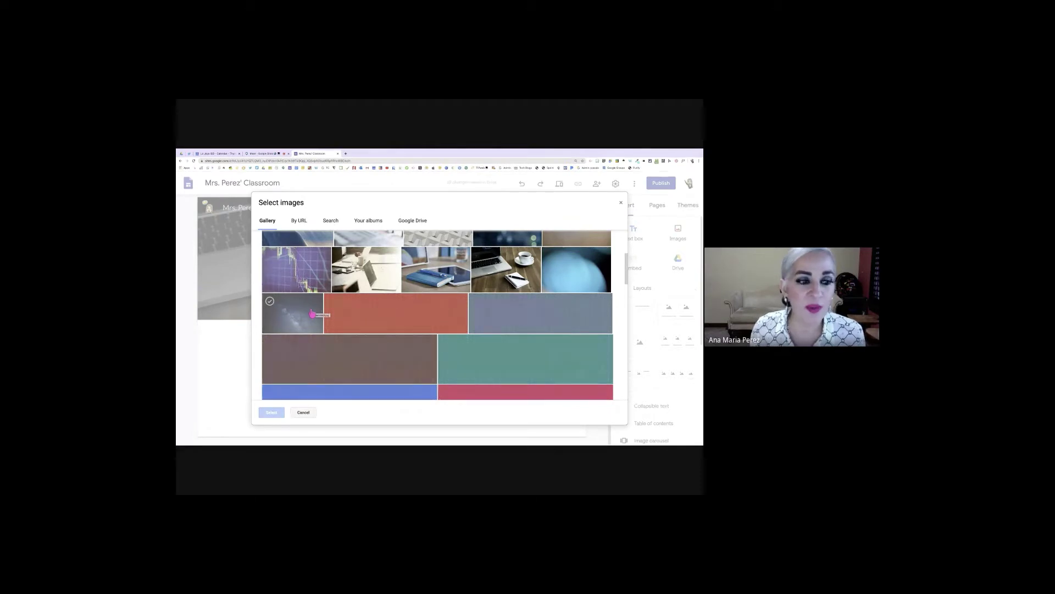
pyautogui.click(311, 313)
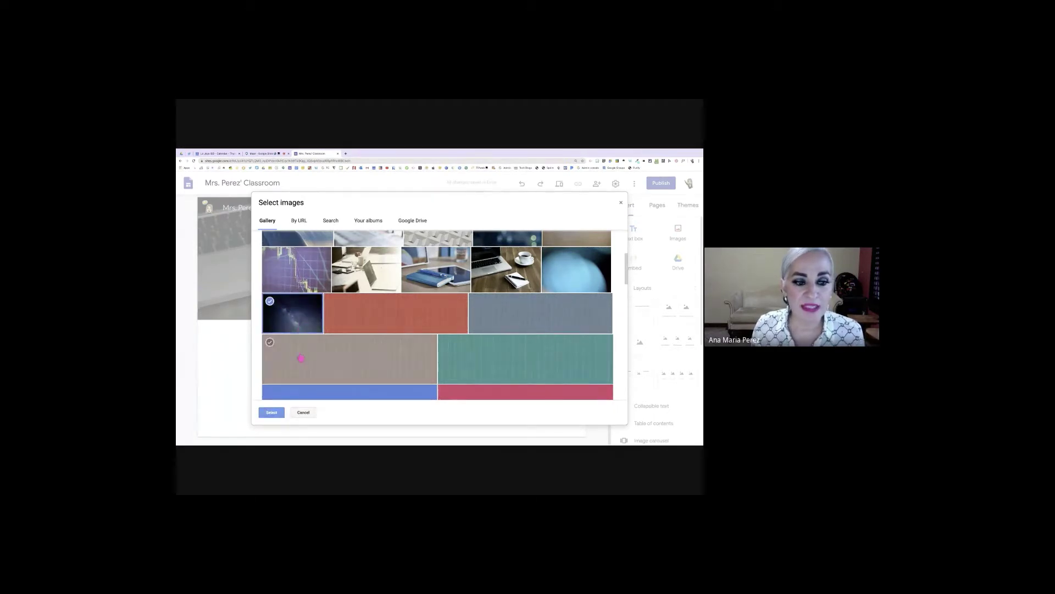
pyautogui.scroll(-1, 352, 358)
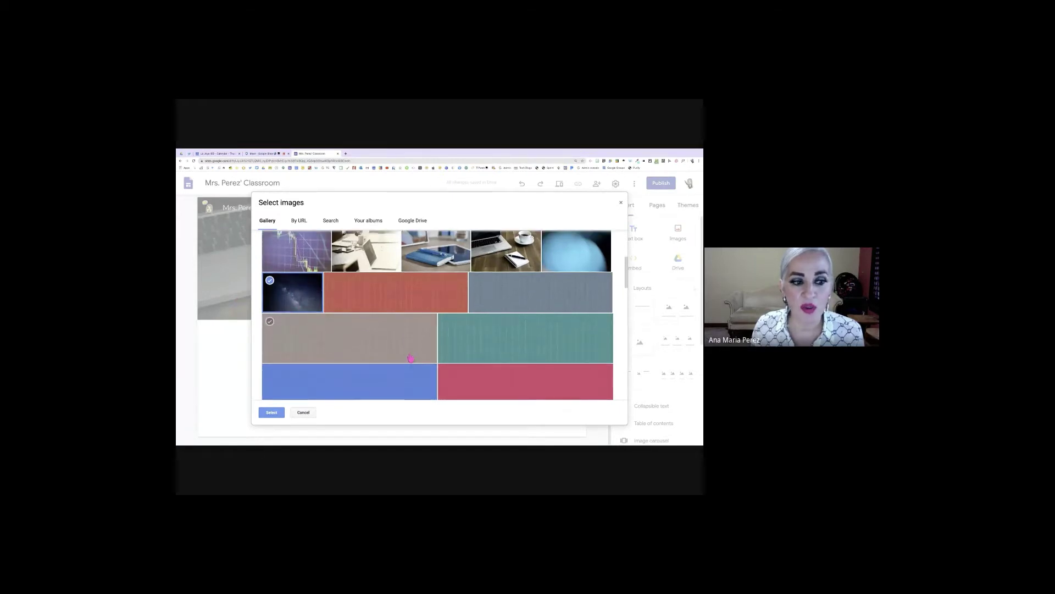
pyautogui.scroll(-8, 410, 358)
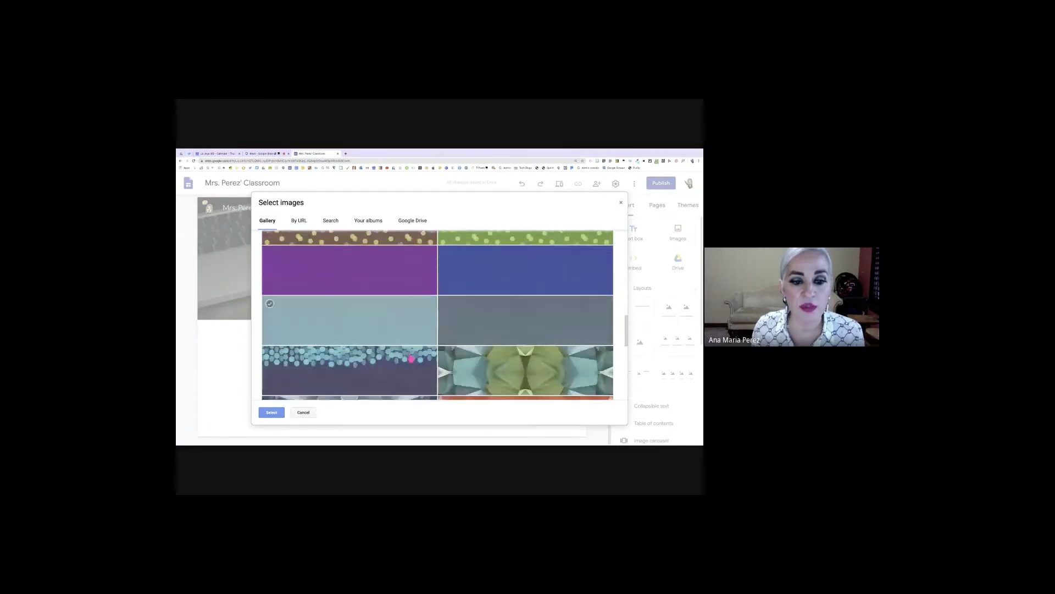
pyautogui.scroll(-10, 411, 358)
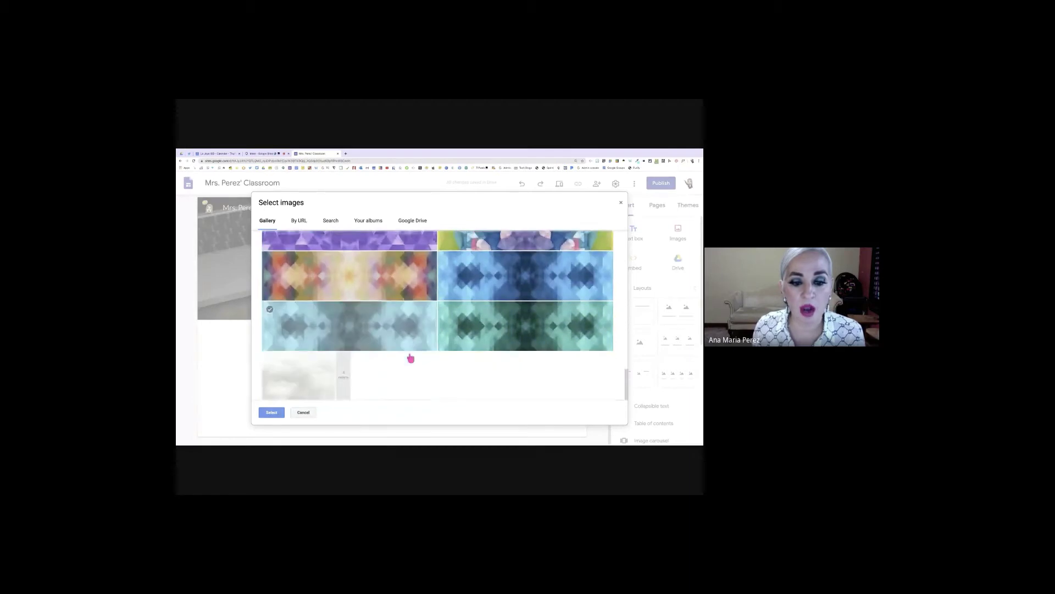
pyautogui.click(347, 388)
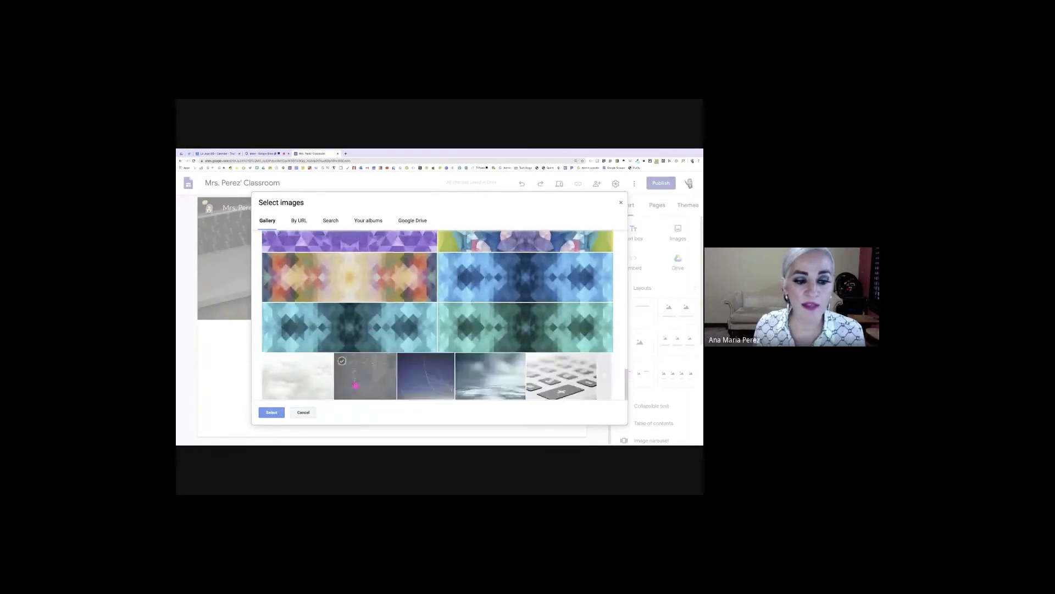
pyautogui.scroll(3, 386, 363)
pyautogui.scroll(5, 386, 363)
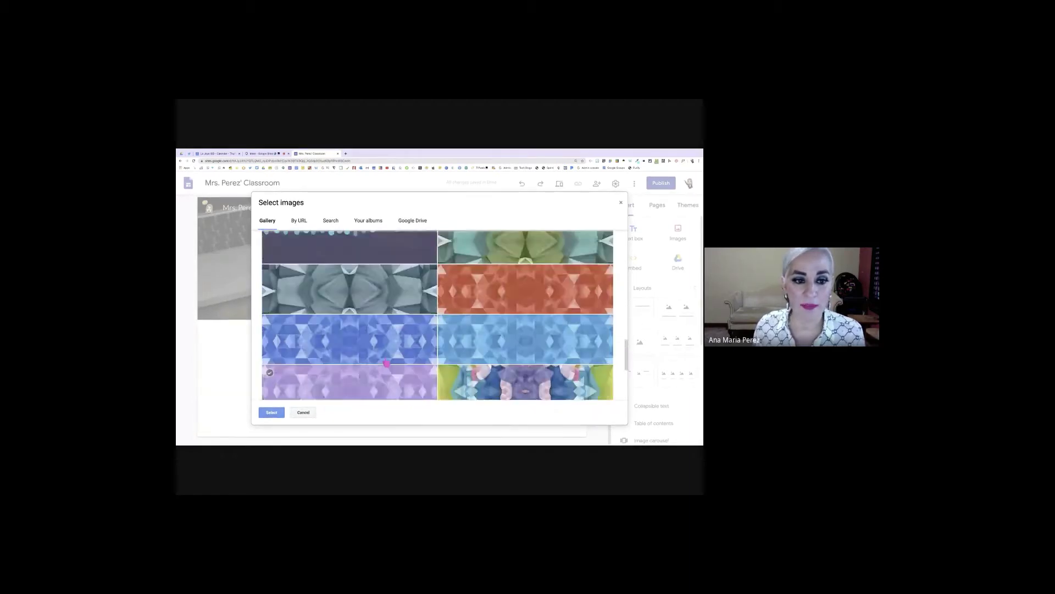
pyautogui.scroll(5, 387, 362)
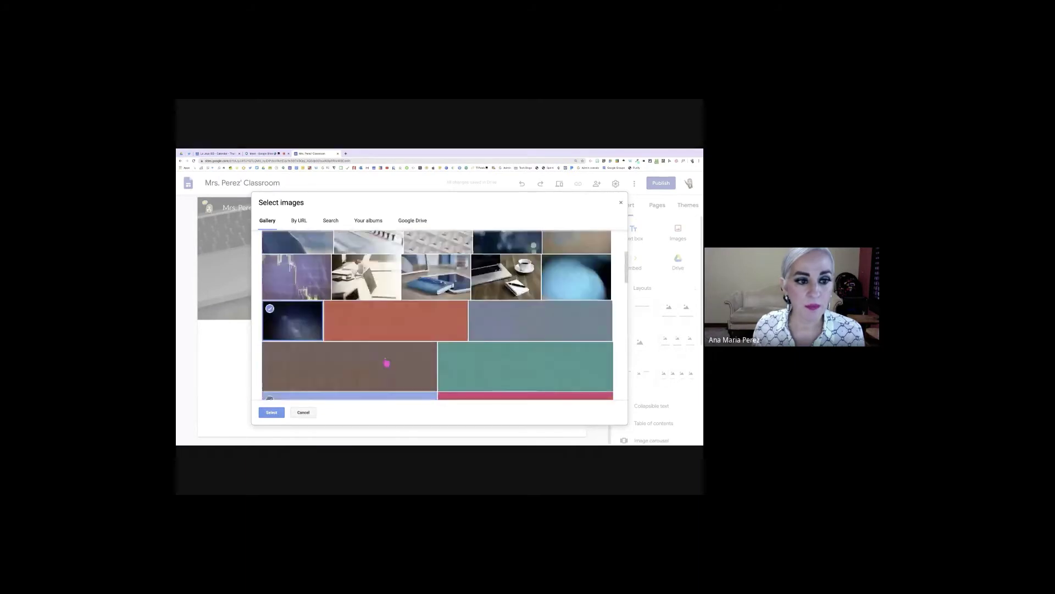
pyautogui.click(307, 351)
pyautogui.click(272, 413)
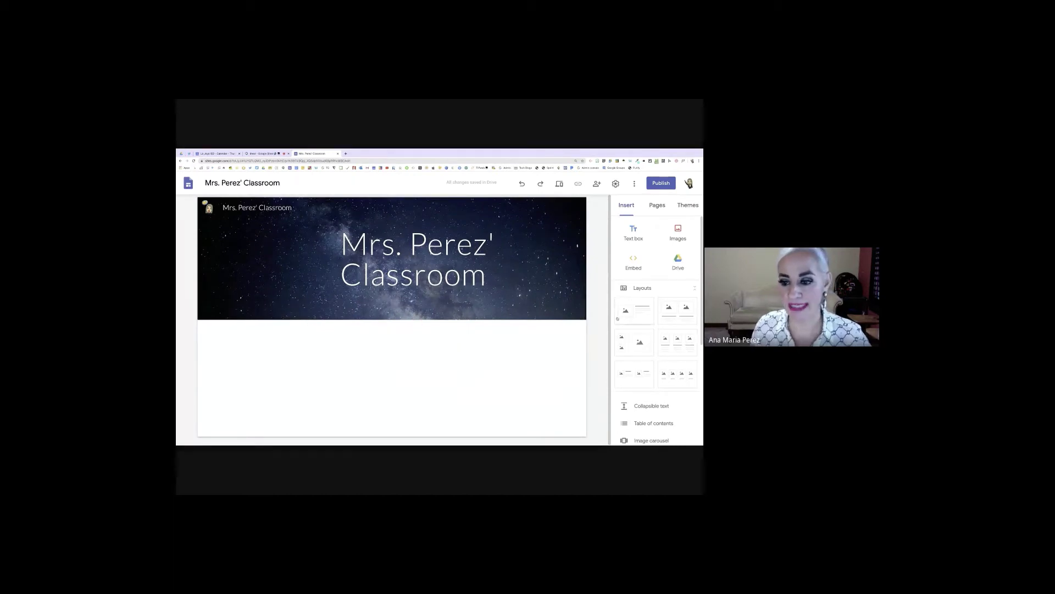
# Insert a divider on the page directly below the header
pyautogui.scroll(-2, 658, 356)
pyautogui.scroll(-3, 658, 357)
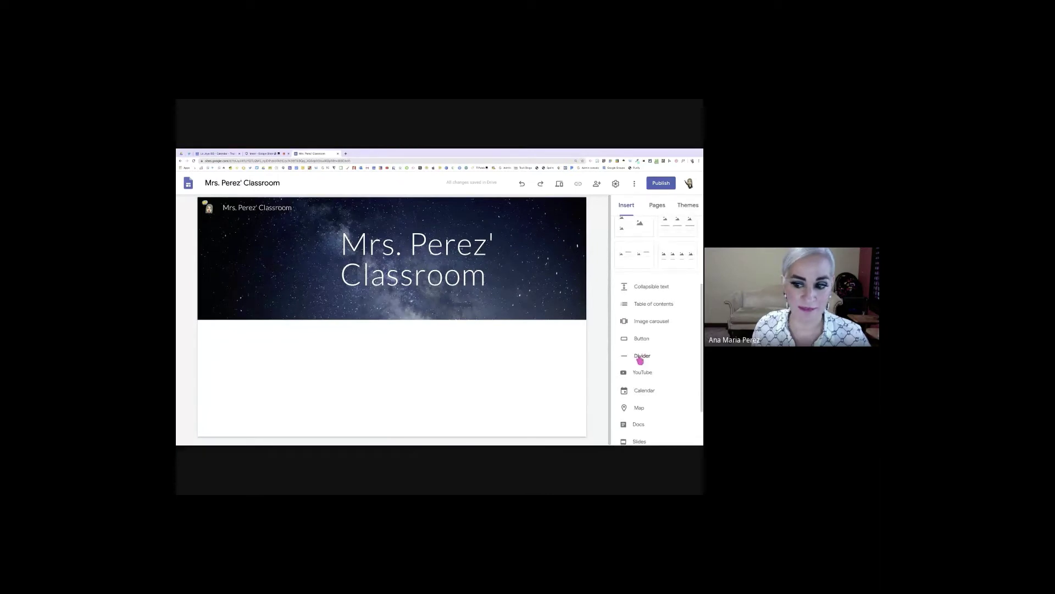
pyautogui.click(638, 357)
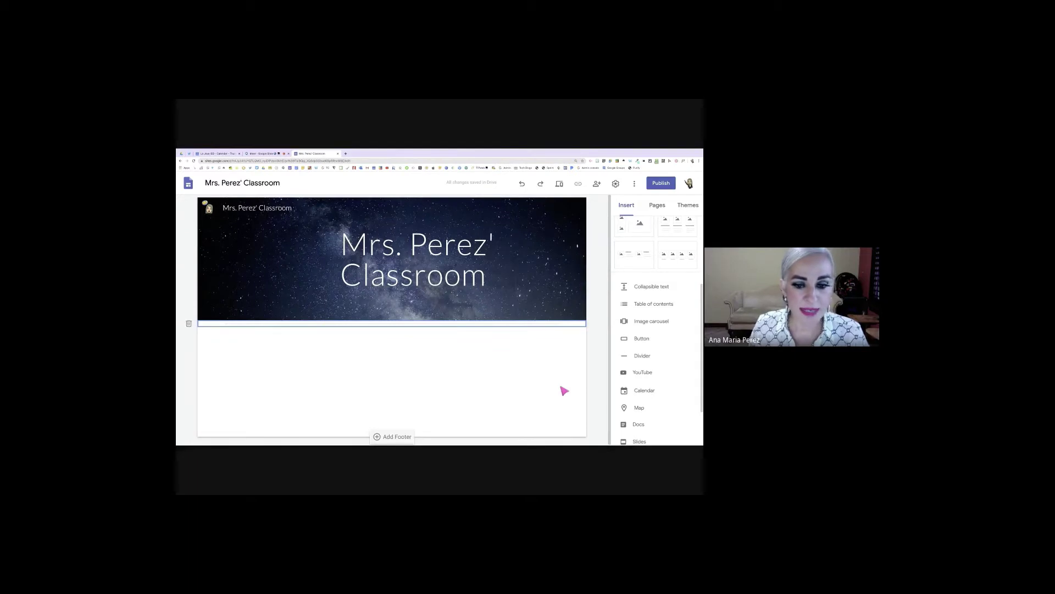
pyautogui.doubleClick(355, 344)
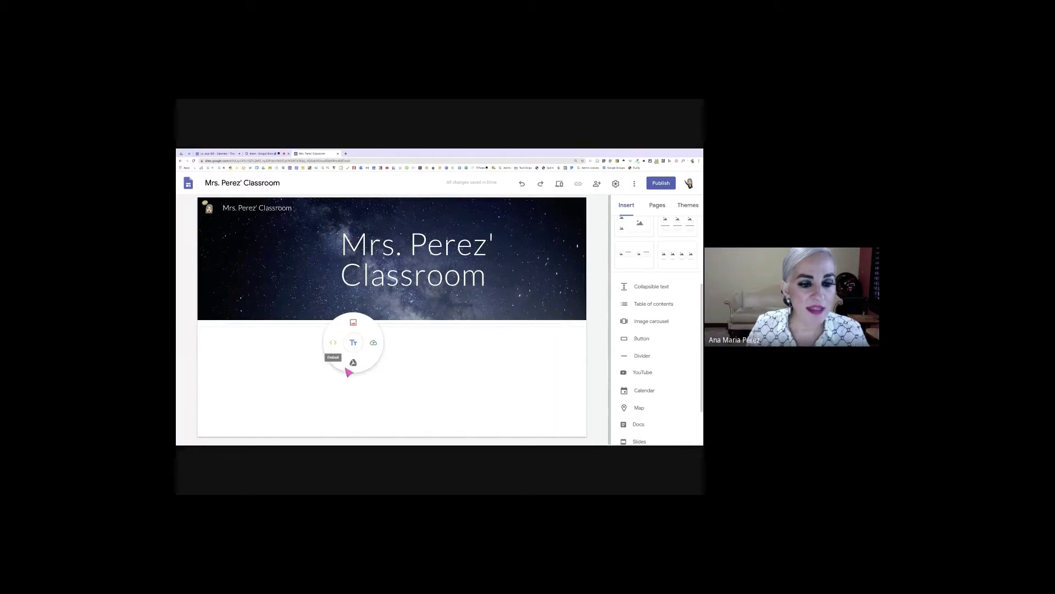
pyautogui.scroll(5, 665, 247)
pyautogui.click(663, 232)
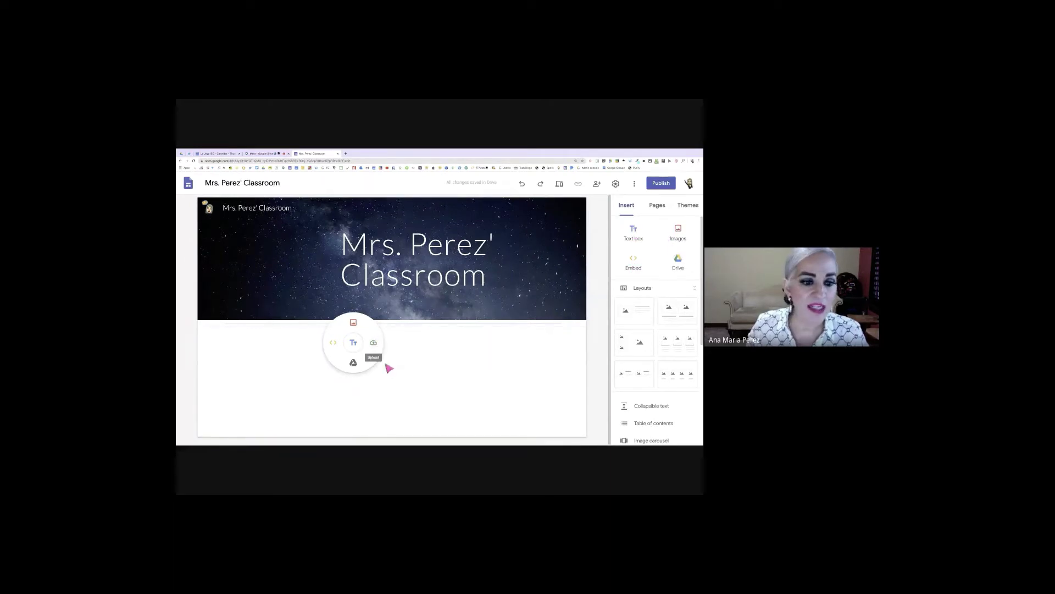
pyautogui.click(408, 374)
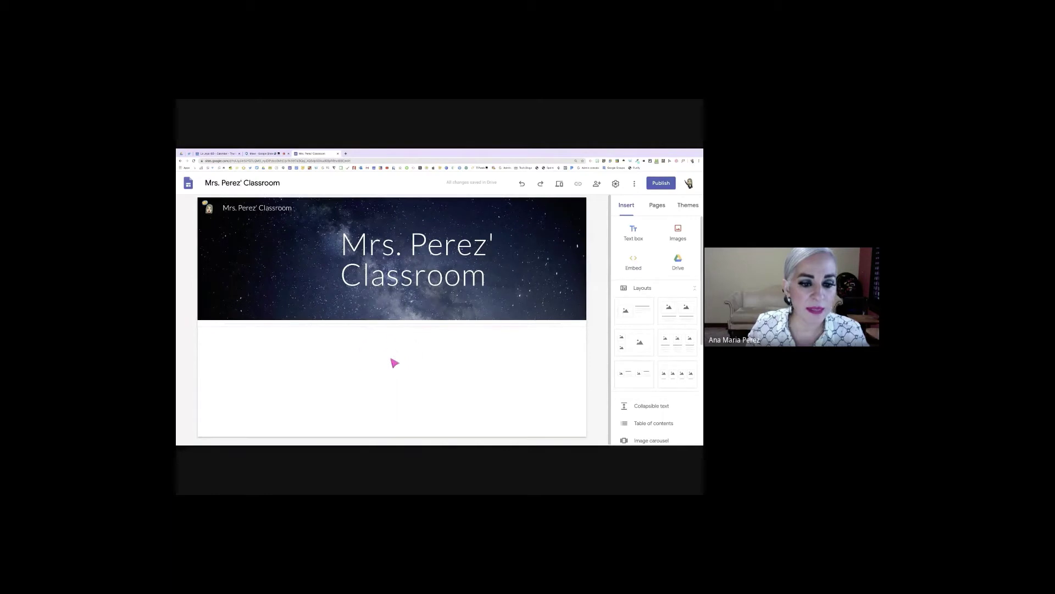
# Insert a text box in the page body below the header with the text "Google Slide Templates"
pyautogui.doubleClick(395, 363)
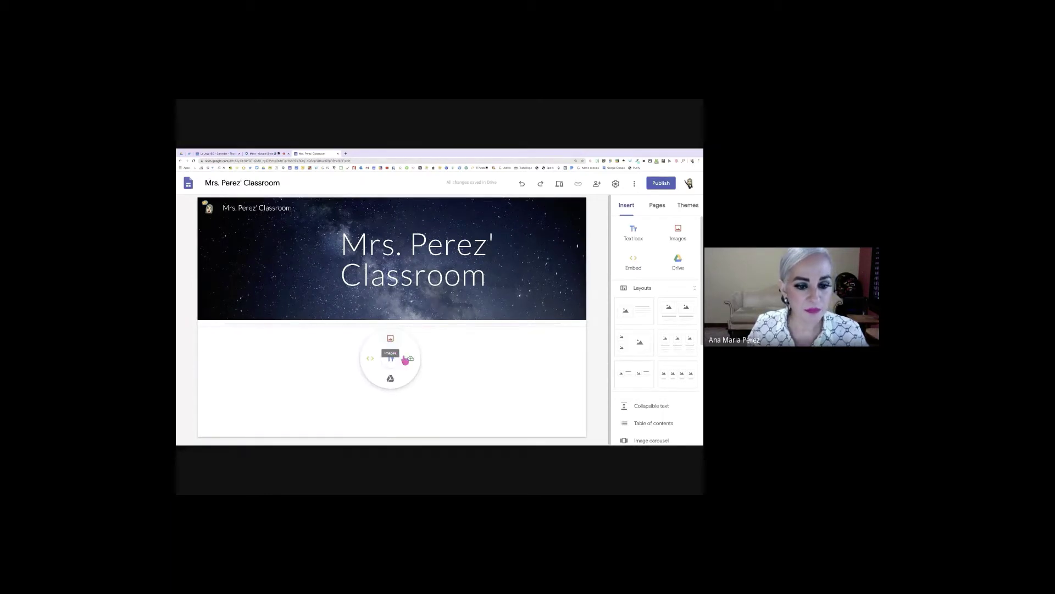
pyautogui.click(394, 361)
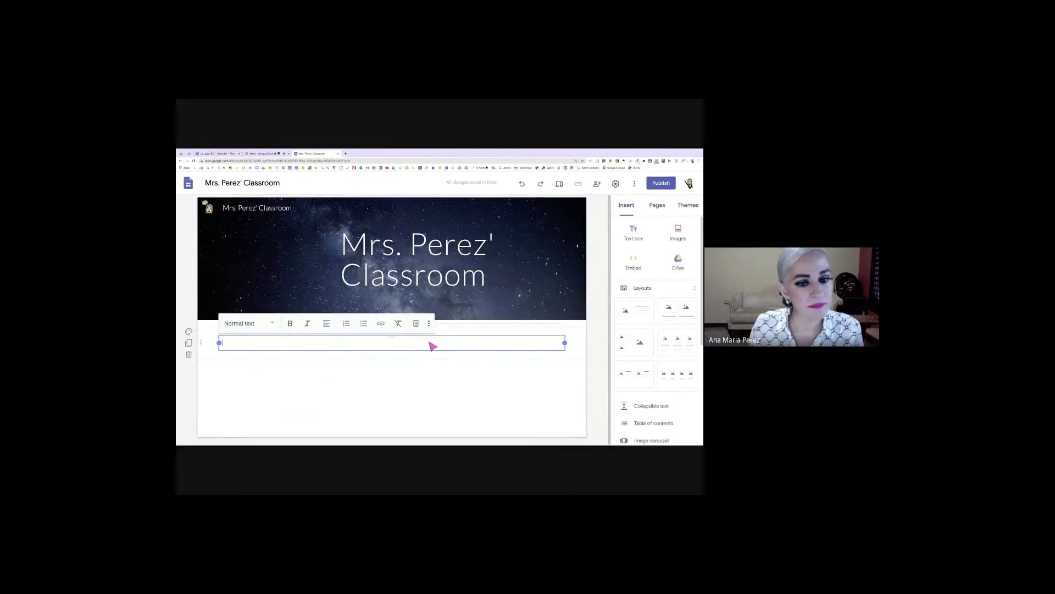
pyautogui.write('/')
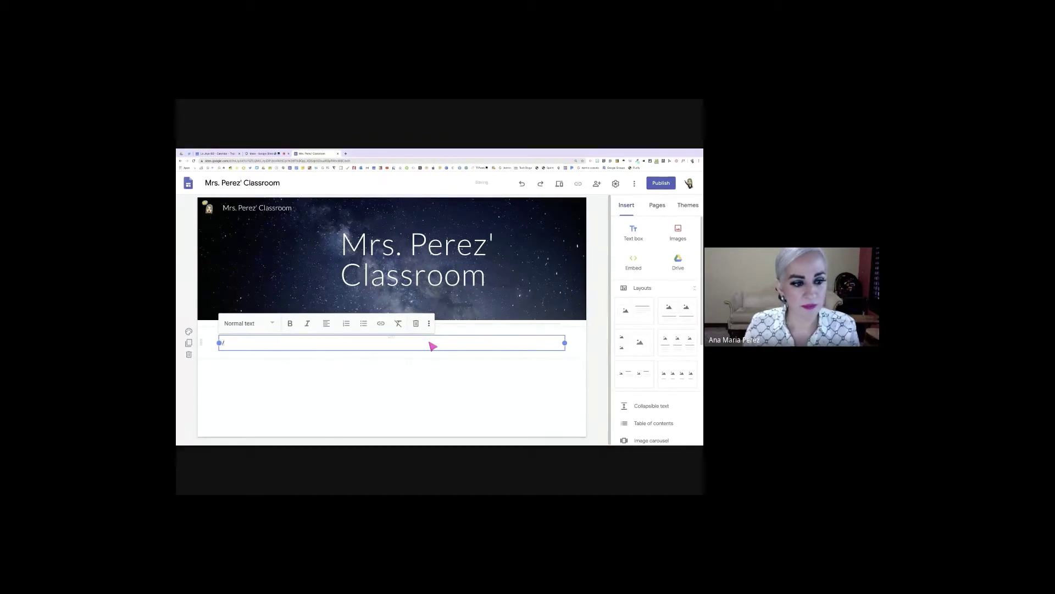
pyautogui.press('BackSpace')
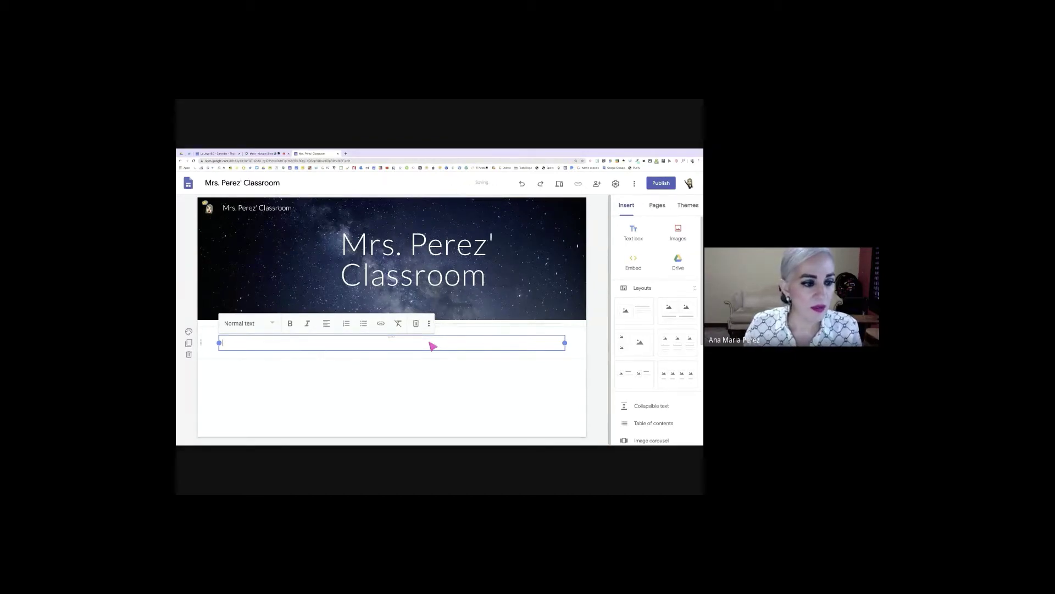
pyautogui.write('Google')
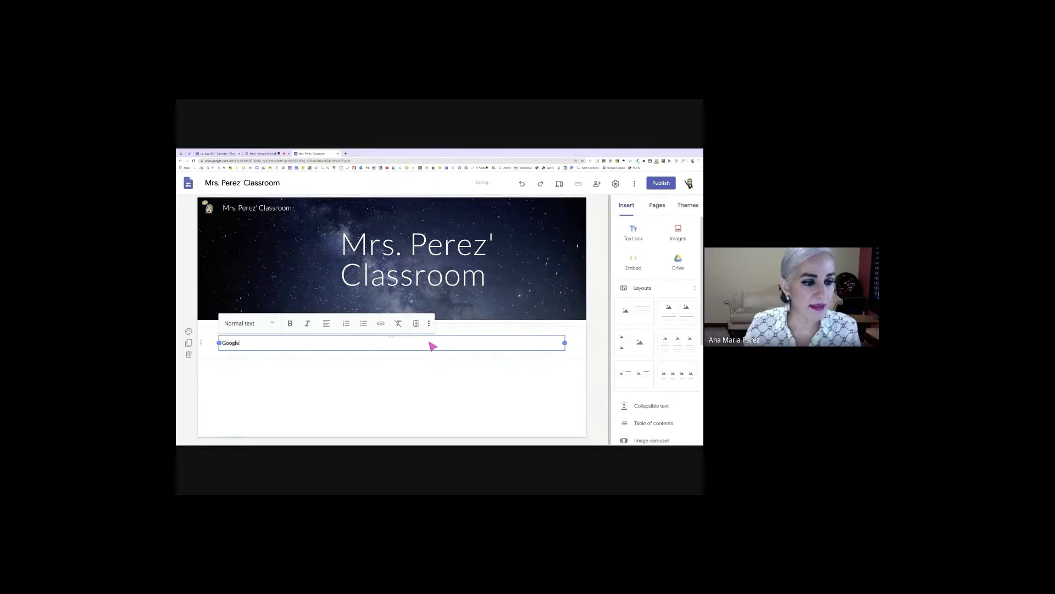
pyautogui.write(' Slide Templates')
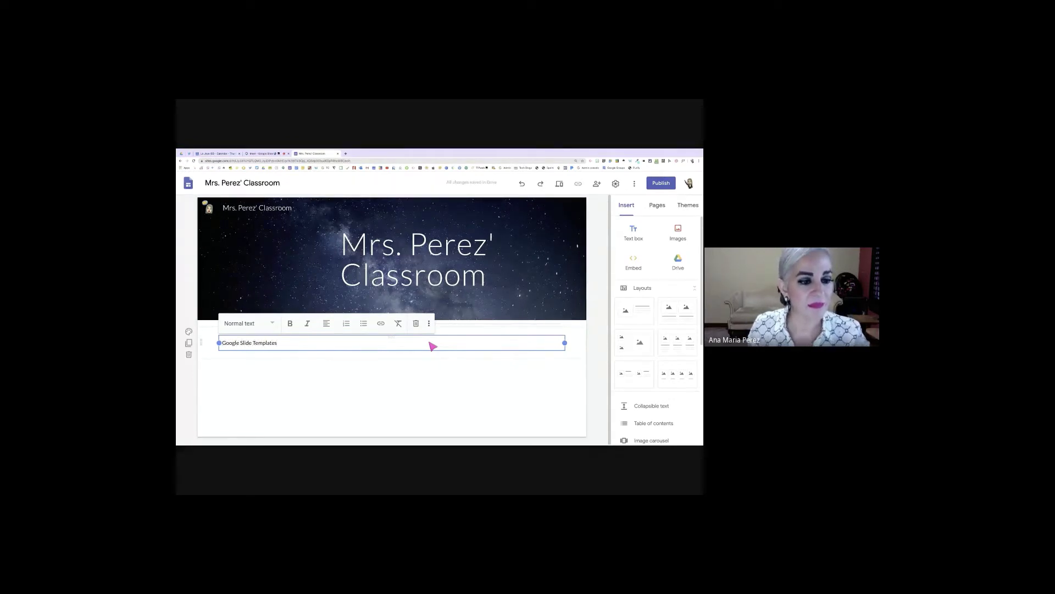
pyautogui.click(384, 367)
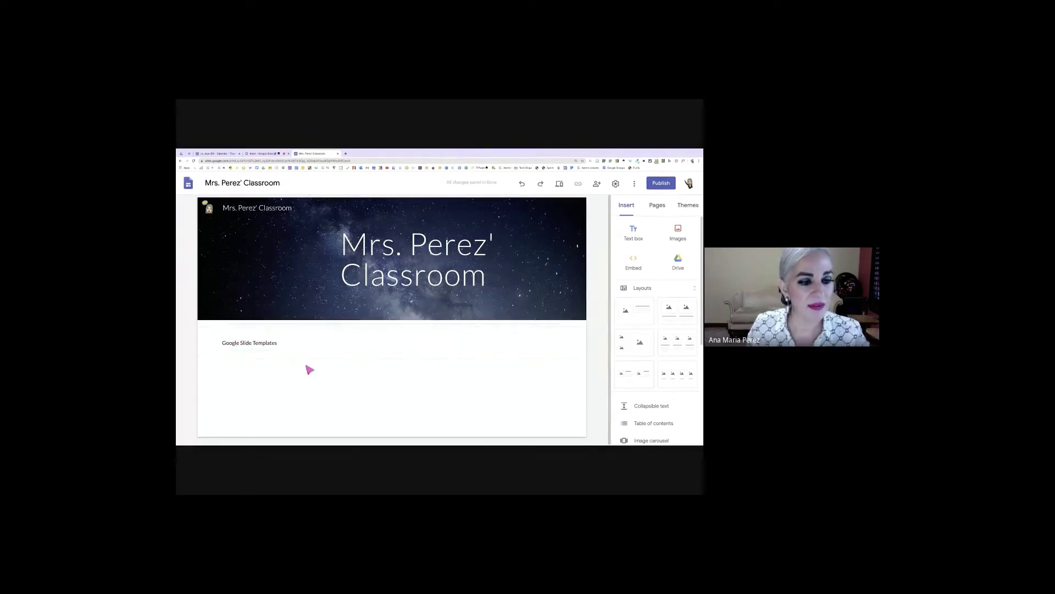
# Center-align the "Google Slide Templates" text in its box below the header
pyautogui.click(297, 347)
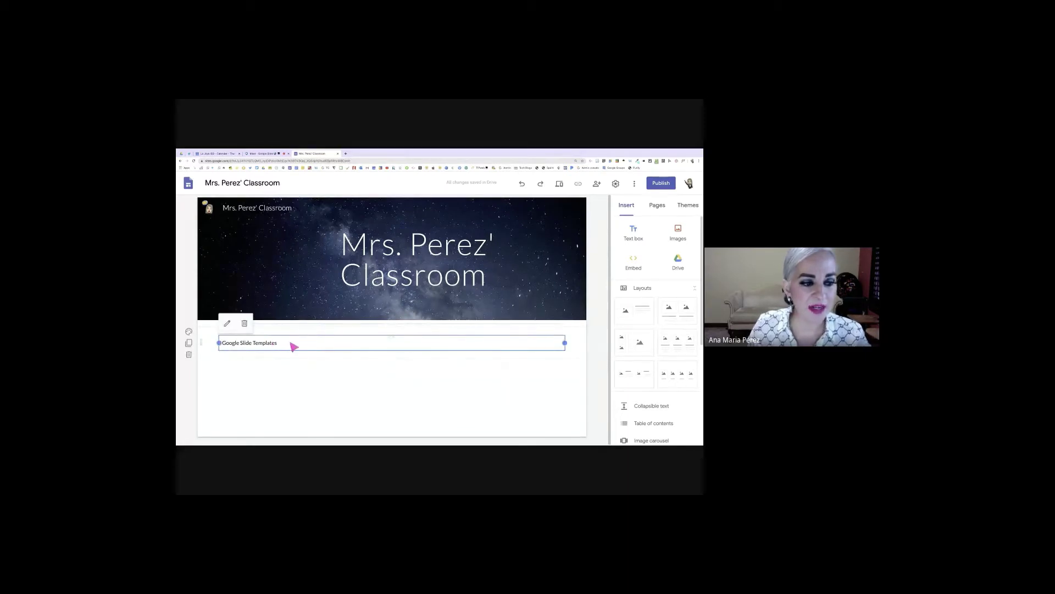
pyautogui.click(227, 323)
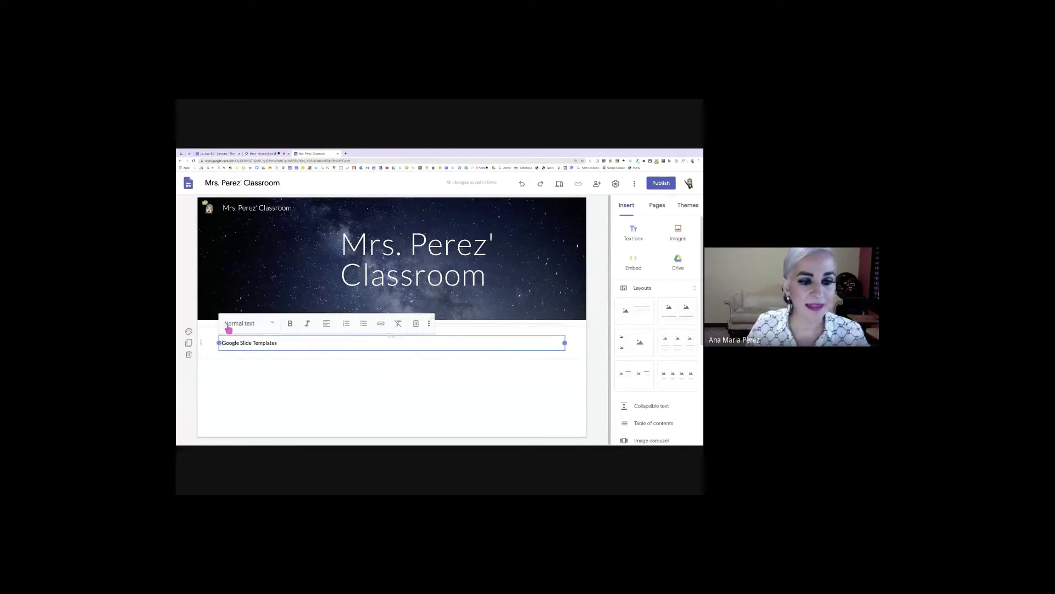
pyautogui.click(327, 324)
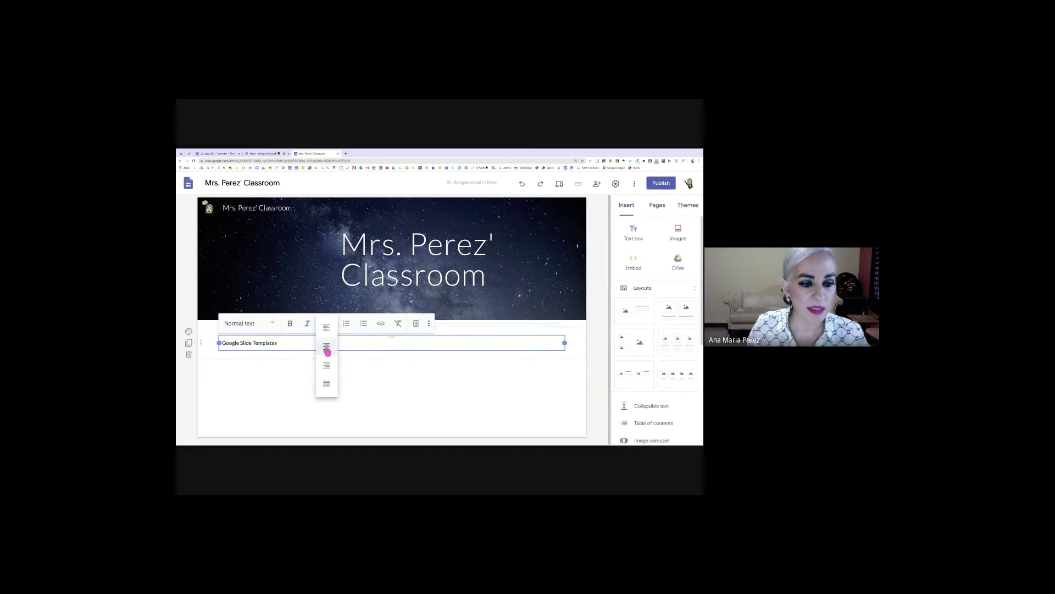
pyautogui.click(328, 347)
# Apply the Title style to the "Google Slide Templates" text and make it bold
pyautogui.click(271, 324)
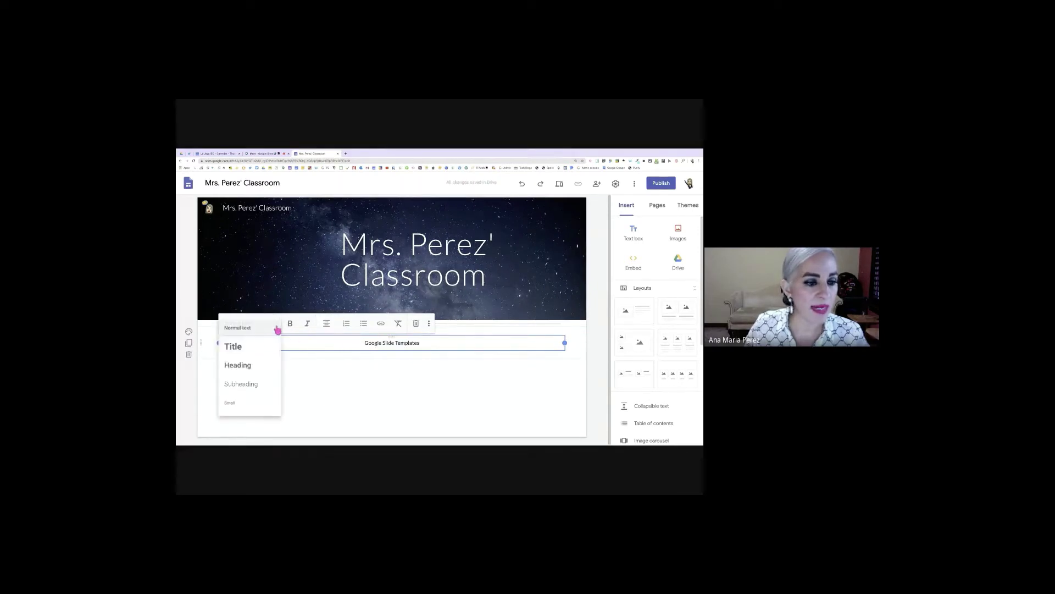
pyautogui.click(261, 347)
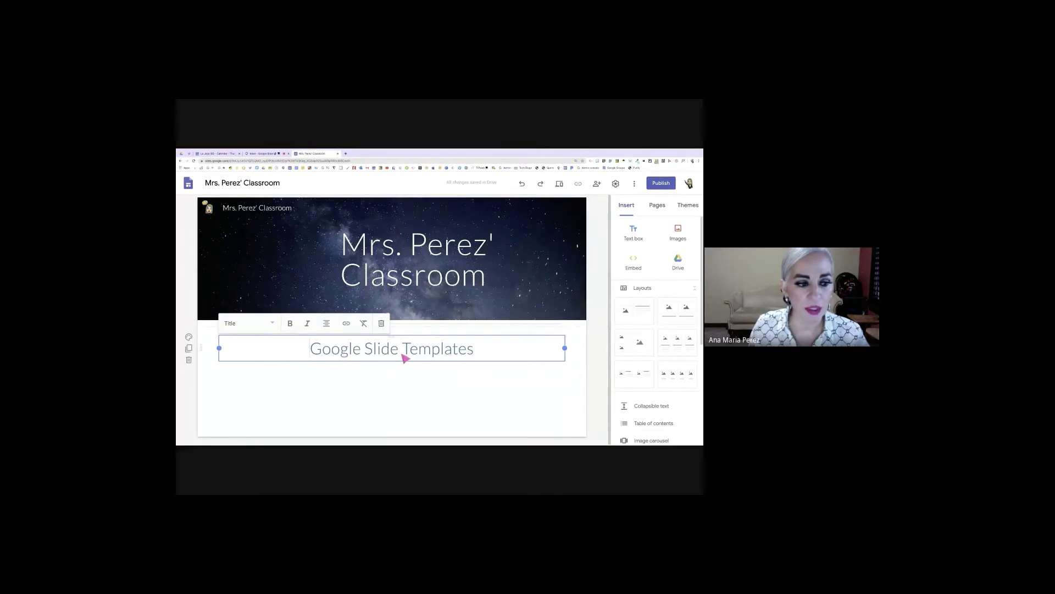
pyautogui.click(290, 324)
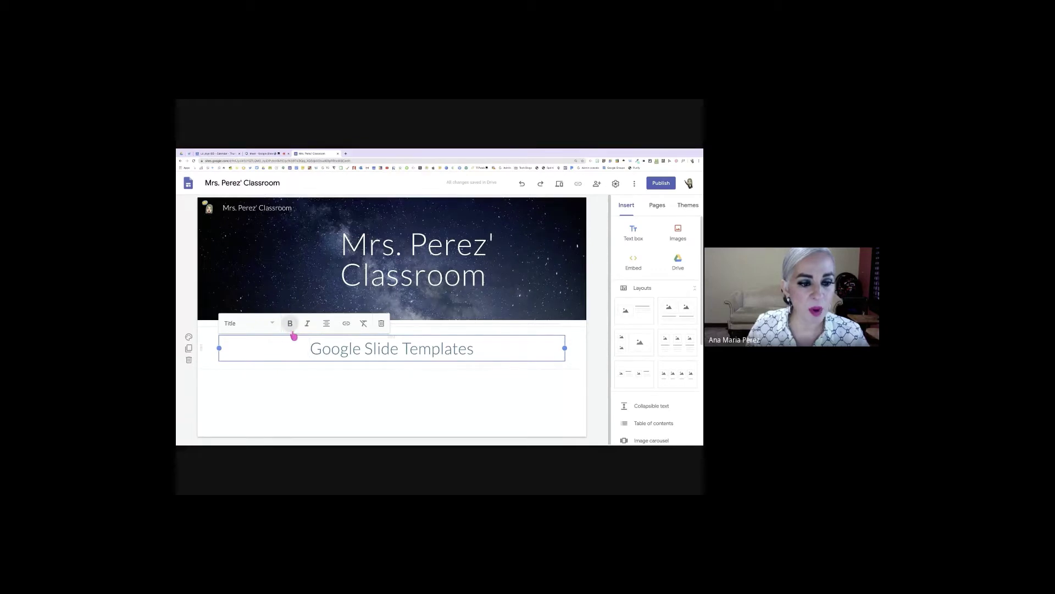
pyautogui.moveTo(309, 348); pyautogui.dragTo(472, 359)
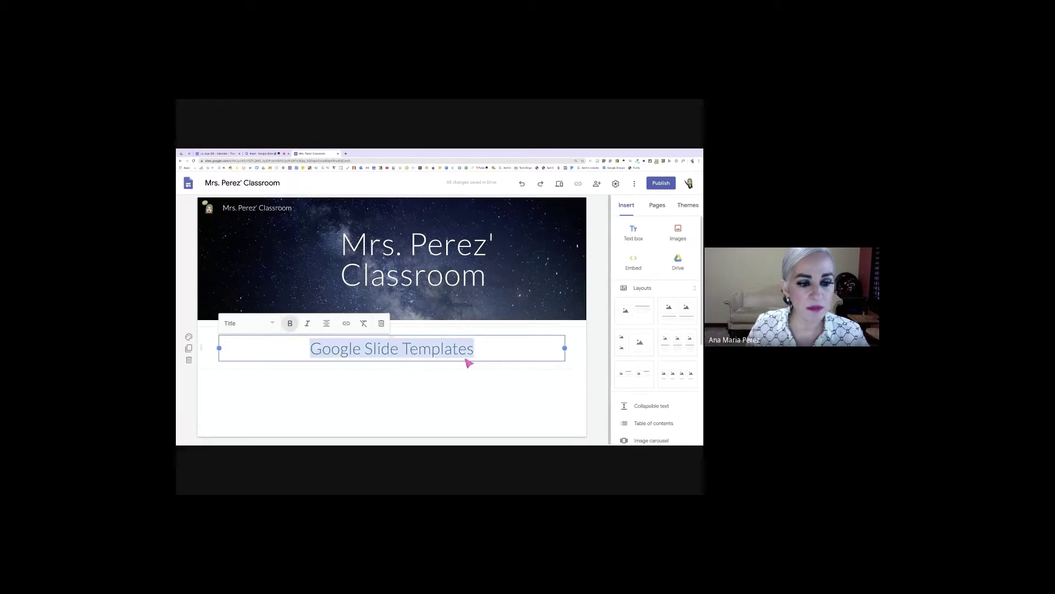
pyautogui.click(290, 324)
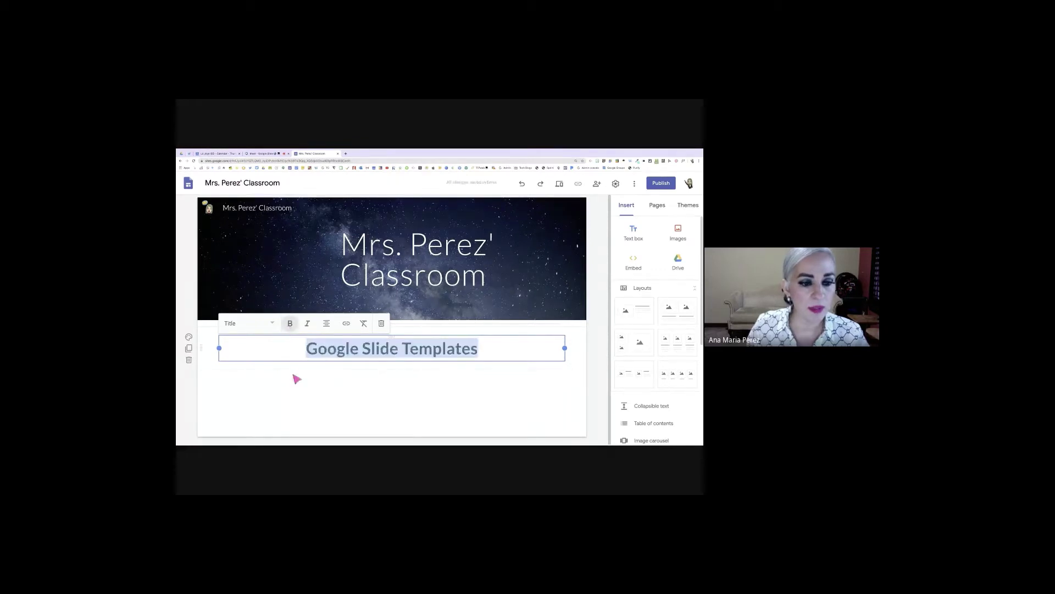
pyautogui.click(220, 376)
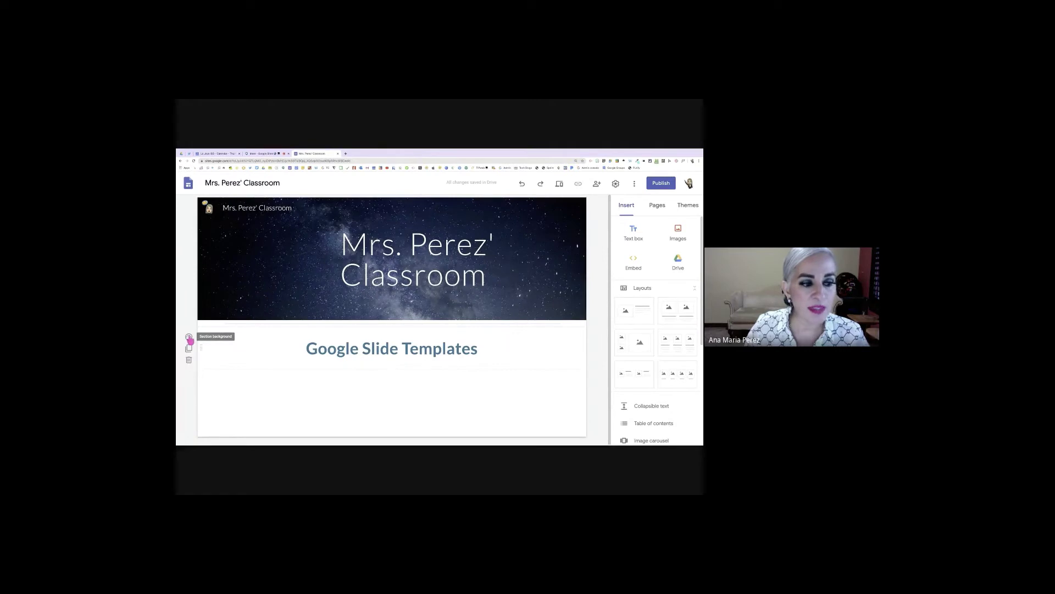
# Try the Emphasis 1 and Emphasis 2 backgrounds on the "Google Slide Templates" section
pyautogui.click(189, 338)
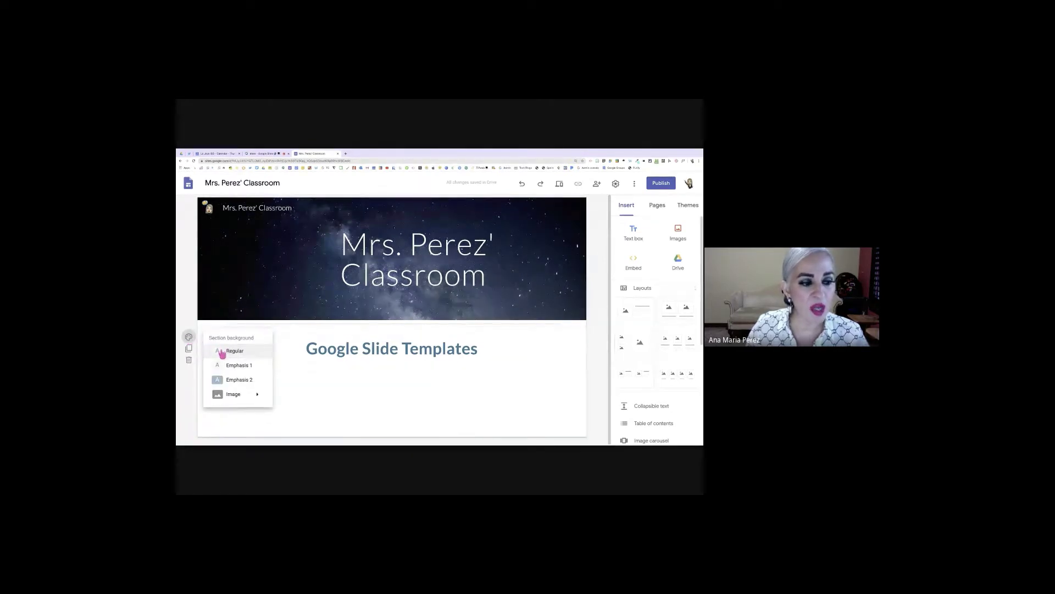
pyautogui.moveTo(221, 396)
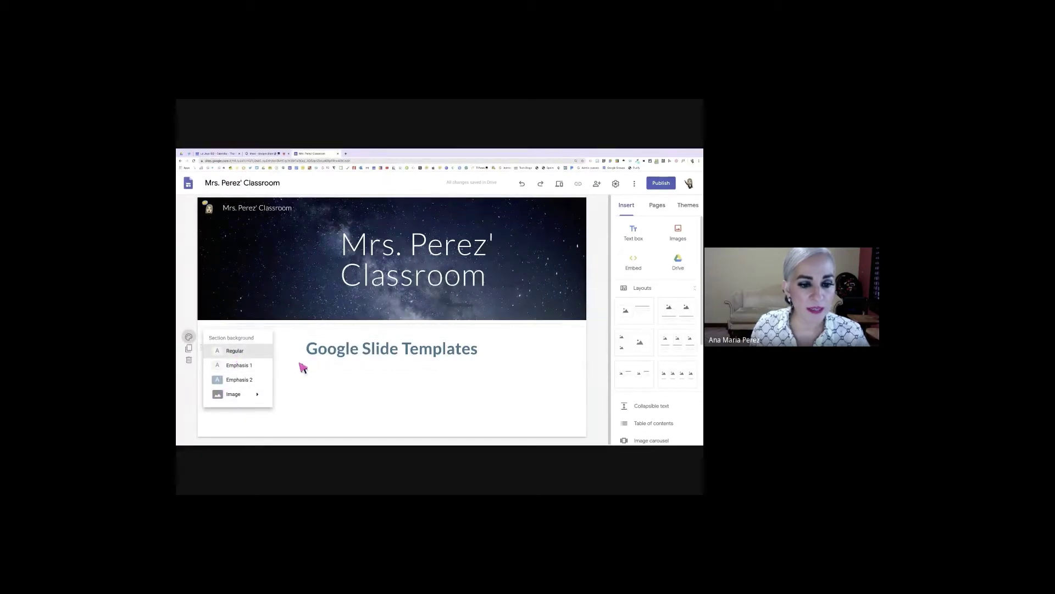
pyautogui.click(243, 365)
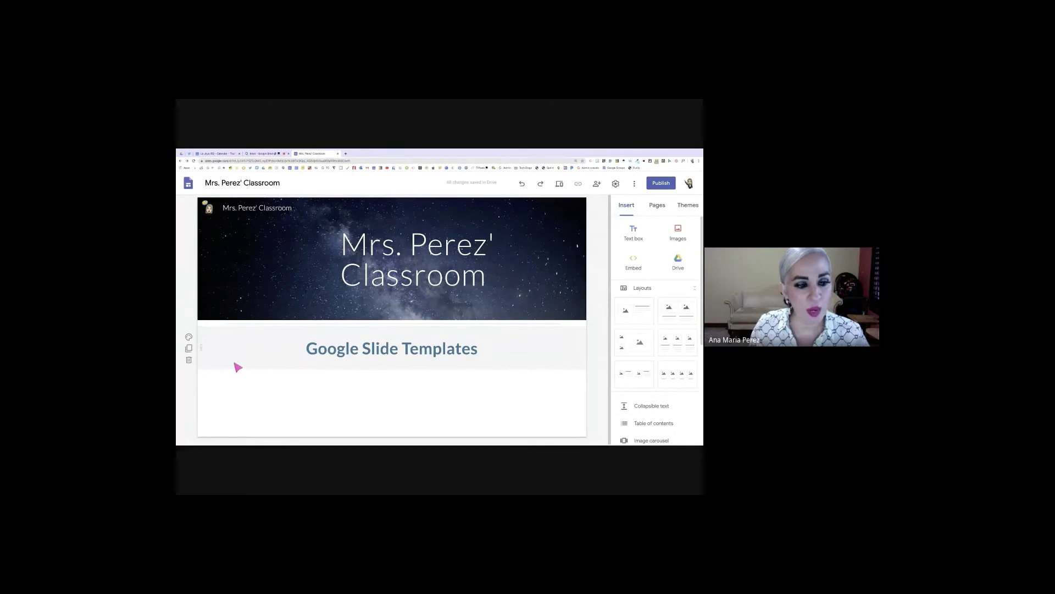
pyautogui.click(188, 336)
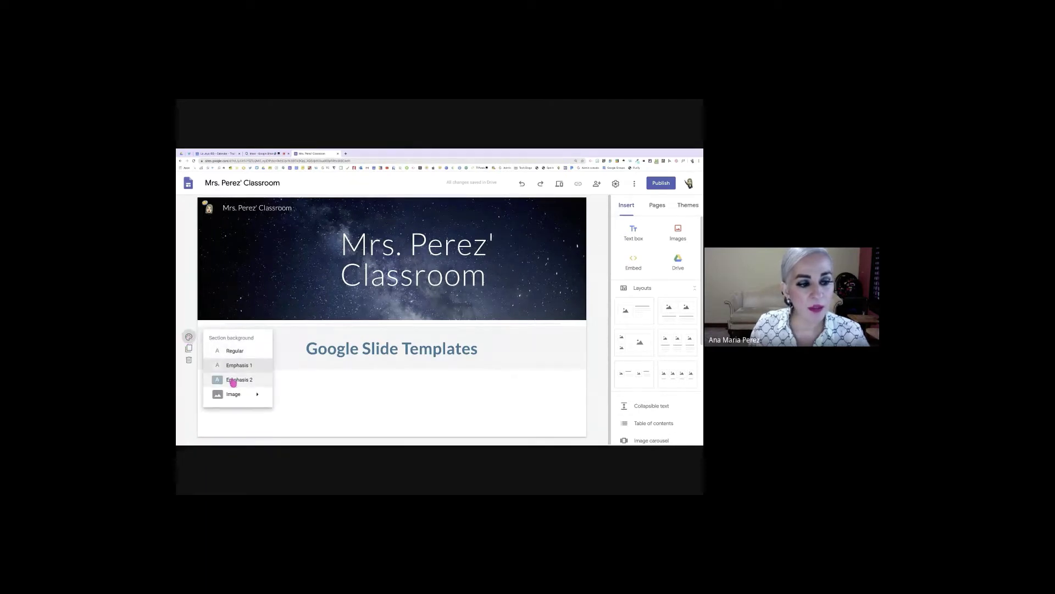
pyautogui.click(233, 381)
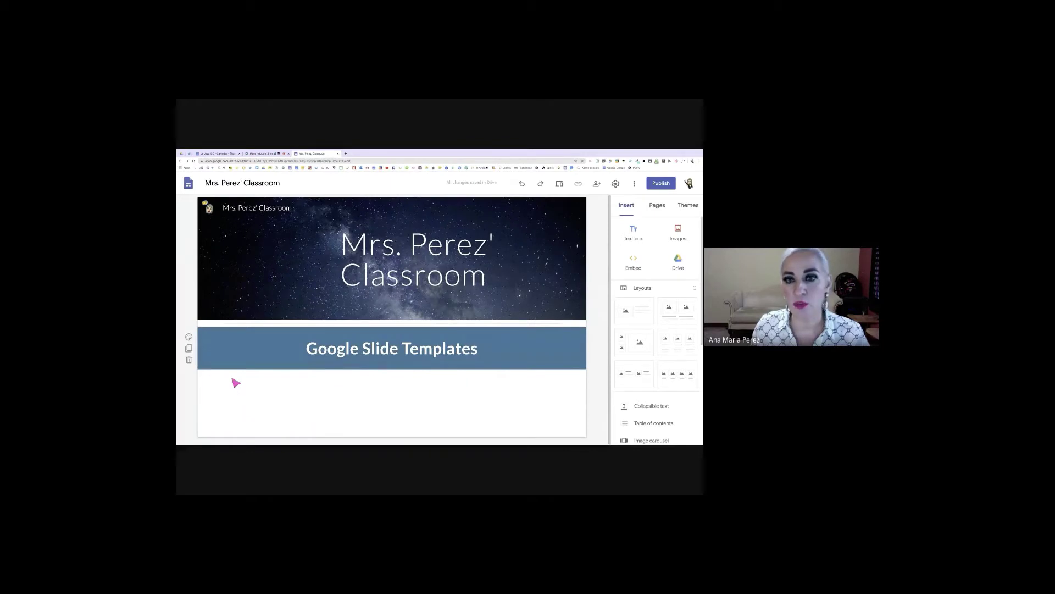
# Set the "Google Slide Templates" section background to the plain blue gallery image and turn off its readability adjustment
pyautogui.click(189, 338)
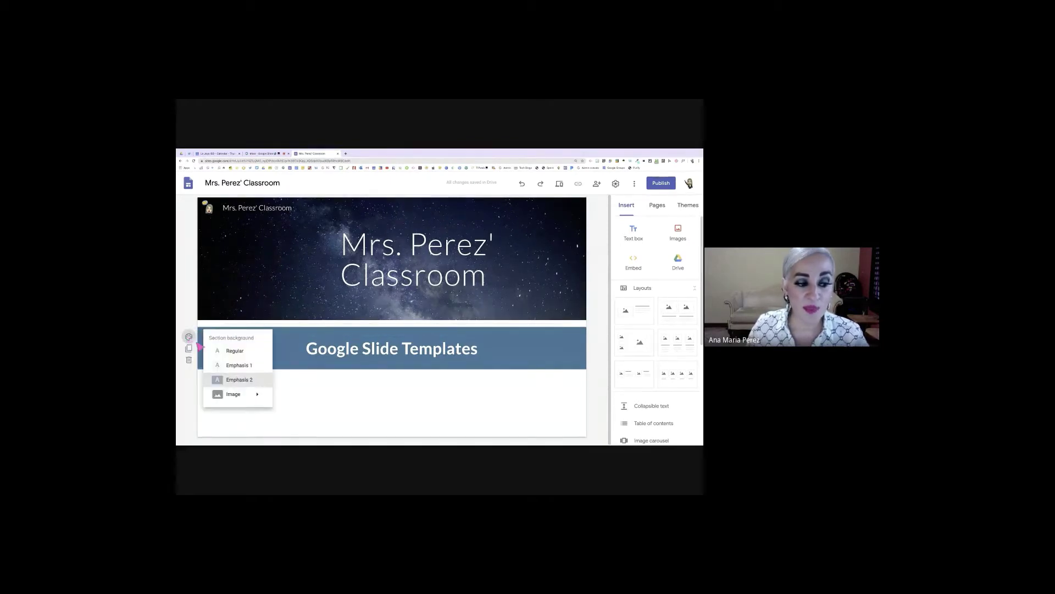
pyautogui.click(217, 396)
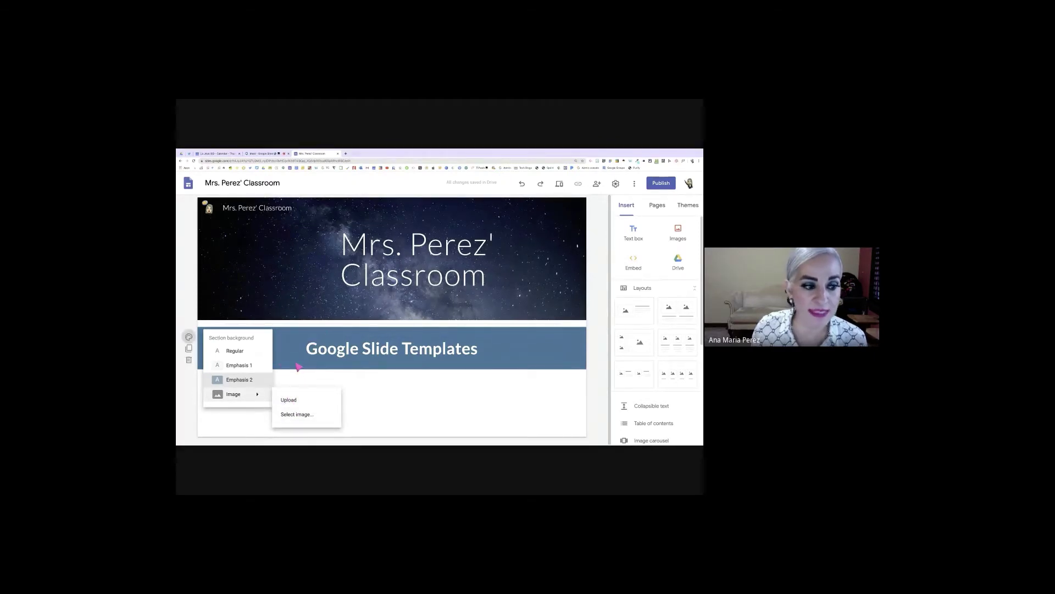
pyautogui.click(304, 416)
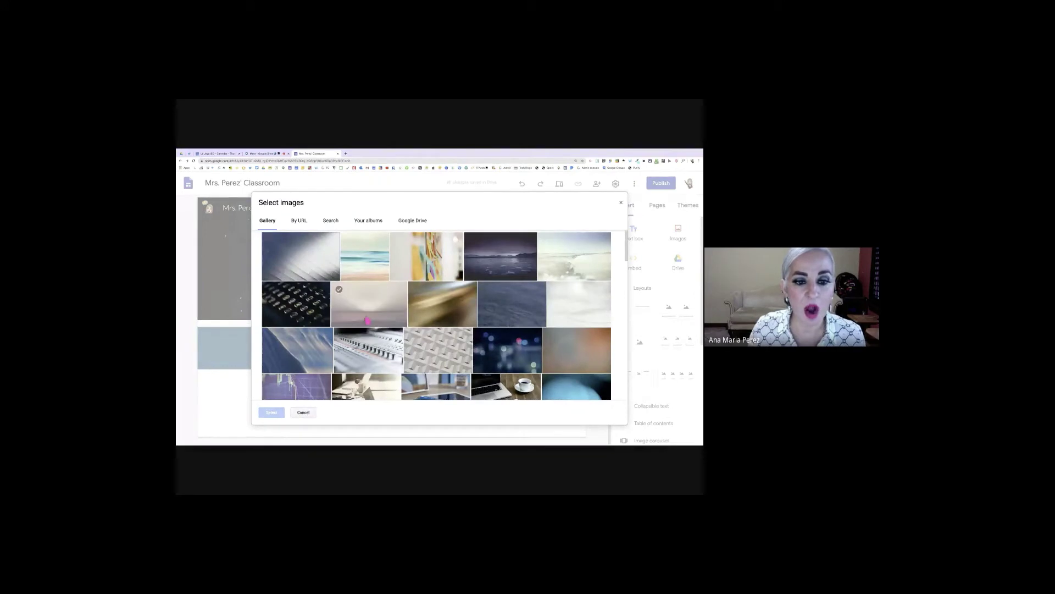
pyautogui.scroll(-3, 484, 352)
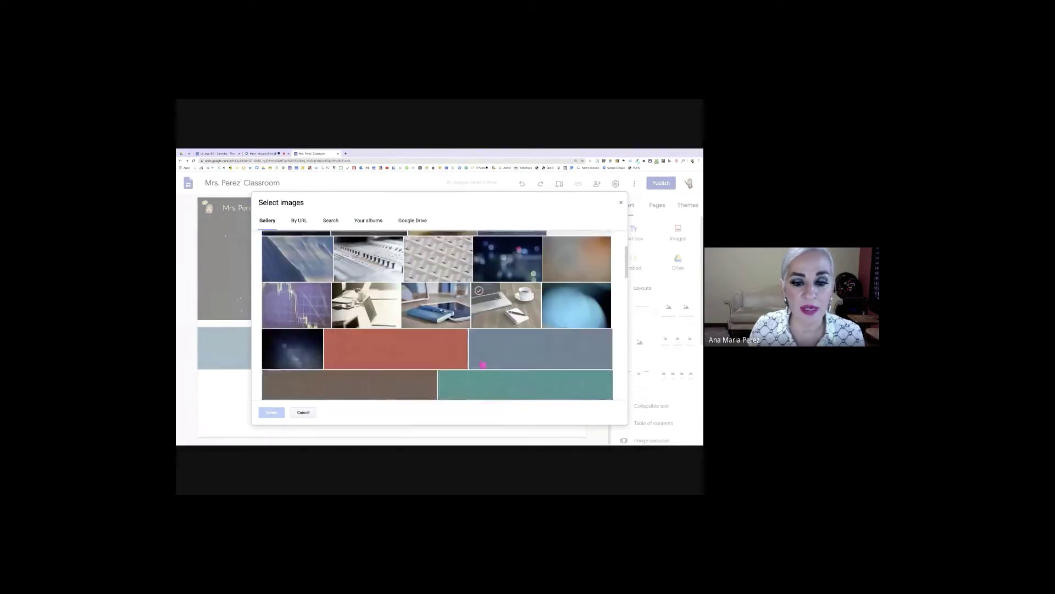
pyautogui.scroll(-2, 482, 365)
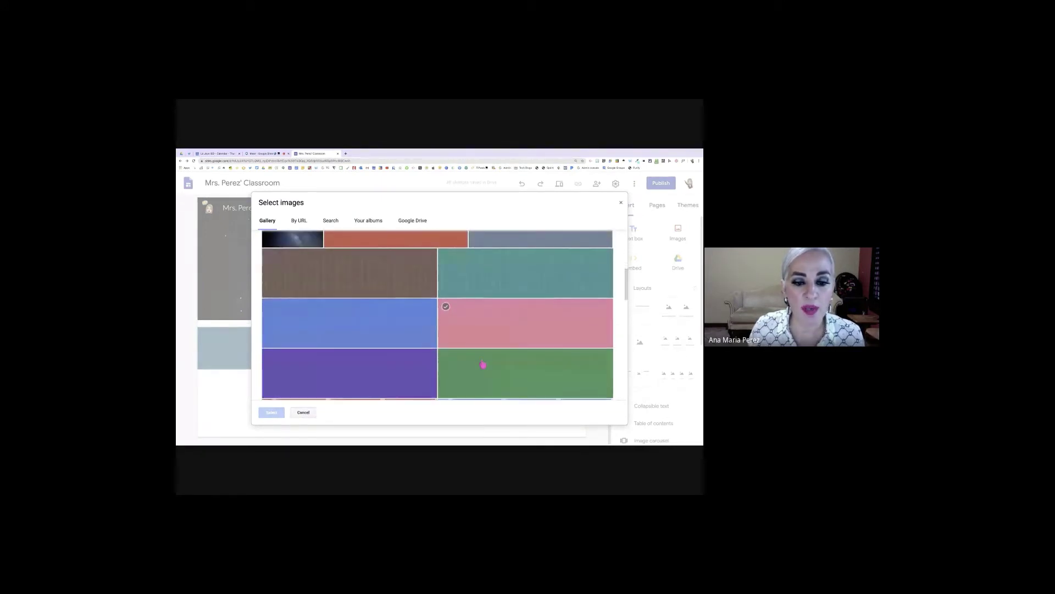
pyautogui.scroll(-1, 483, 364)
pyautogui.scroll(-3, 484, 364)
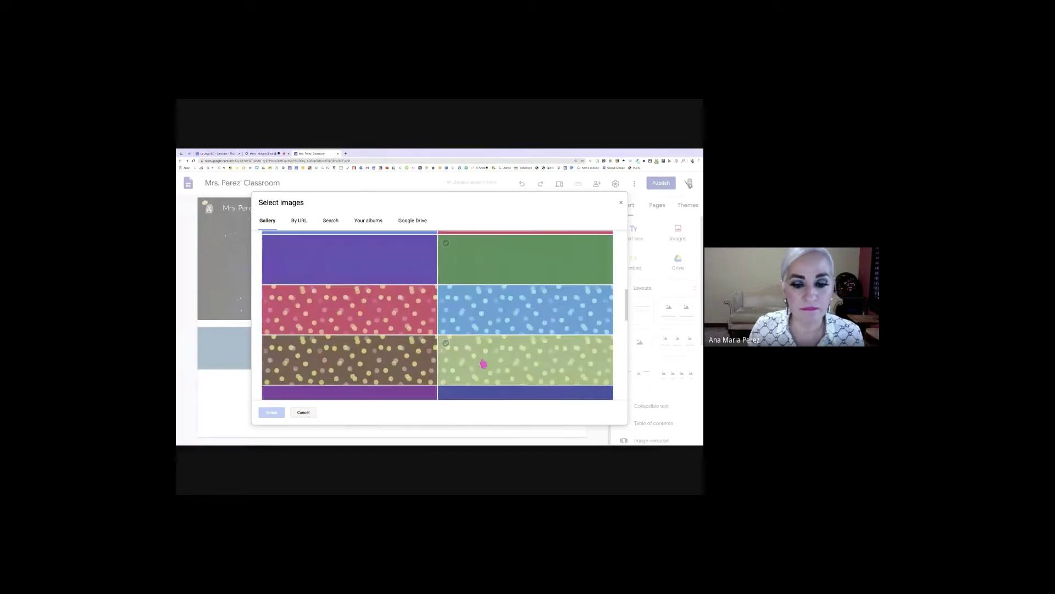
pyautogui.scroll(2, 484, 363)
pyautogui.click(380, 278)
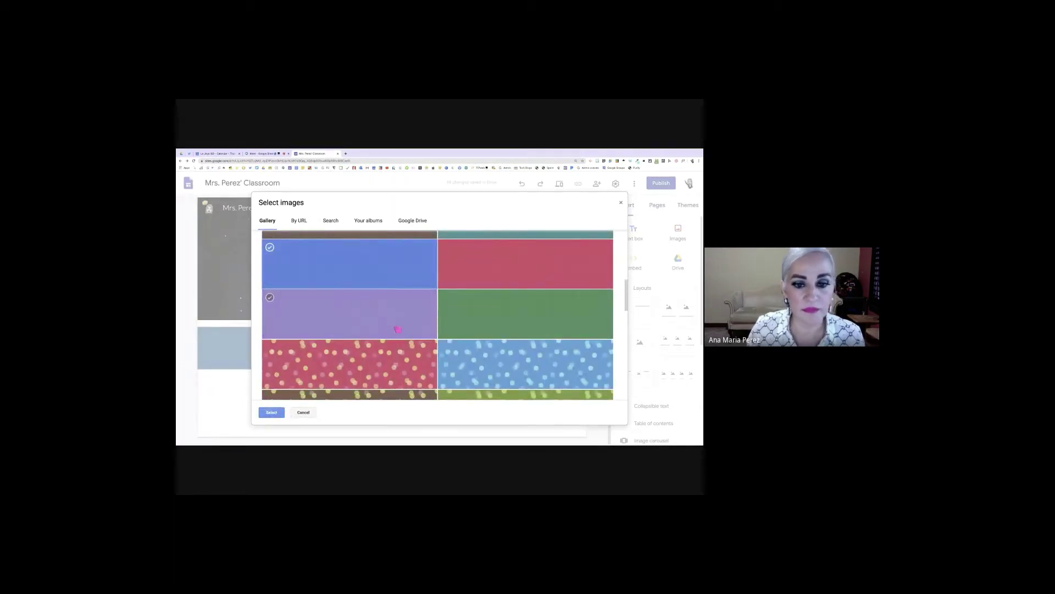
pyautogui.click(271, 413)
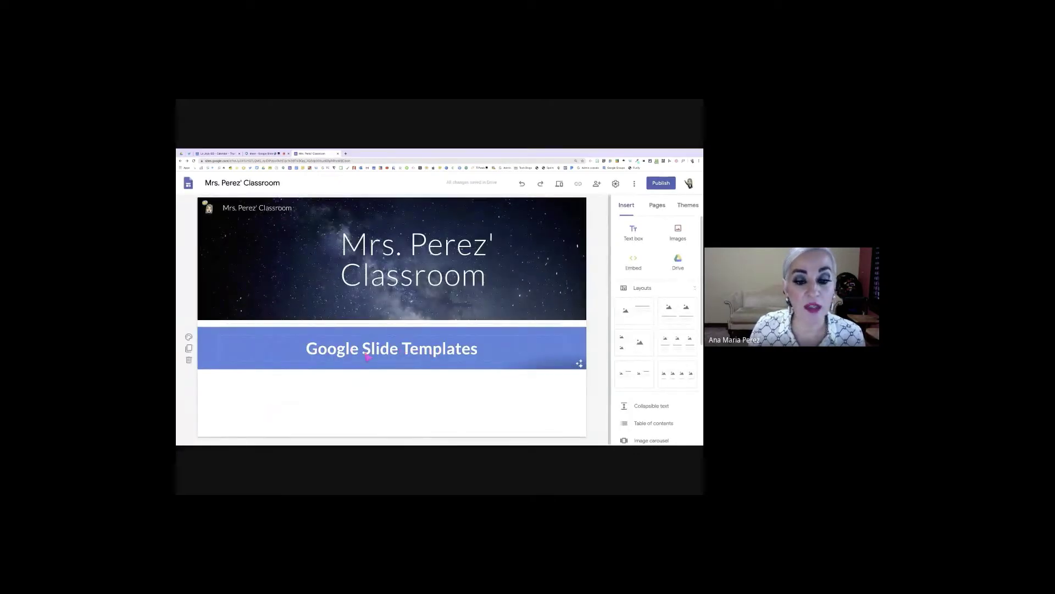
pyautogui.click(579, 365)
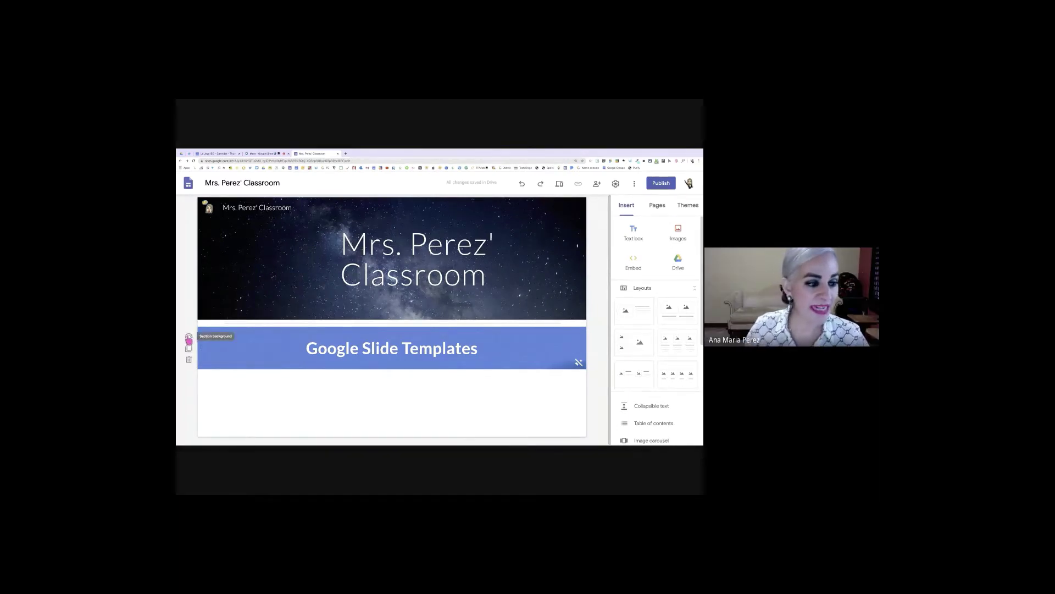
pyautogui.click(188, 338)
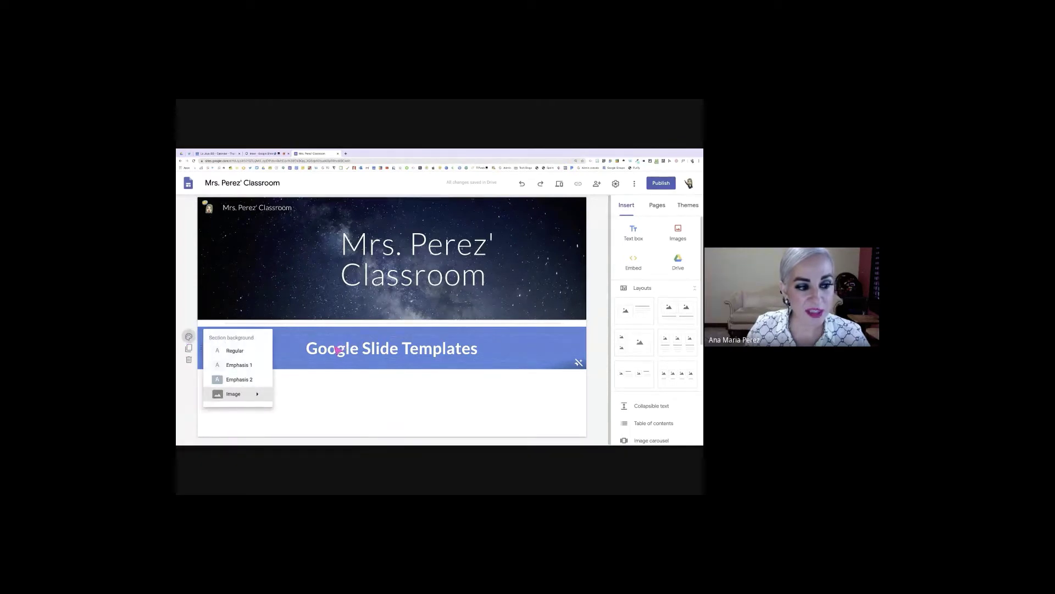
pyautogui.moveTo(234, 395)
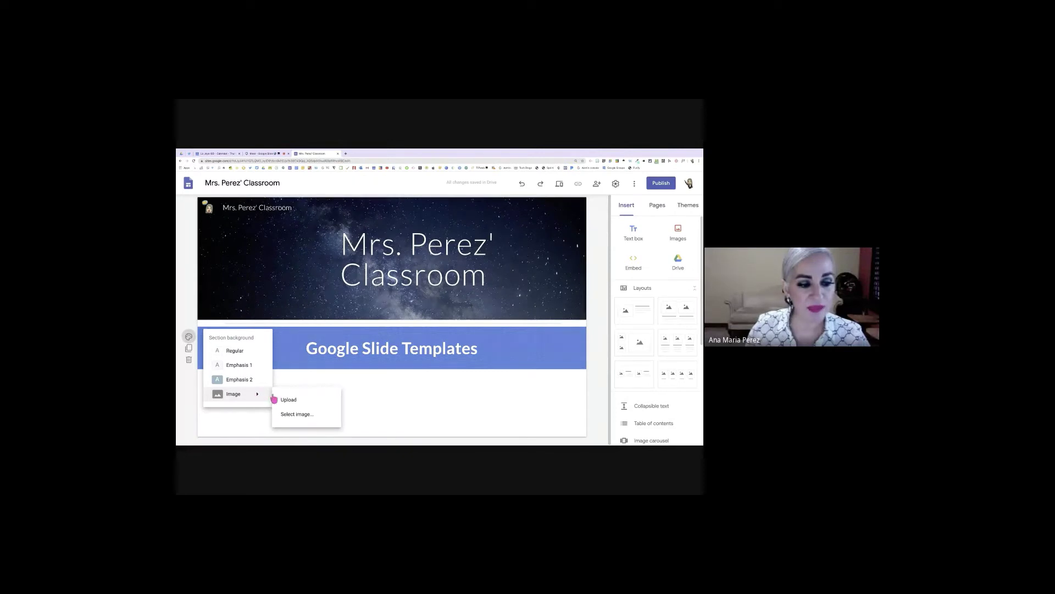
pyautogui.click(300, 415)
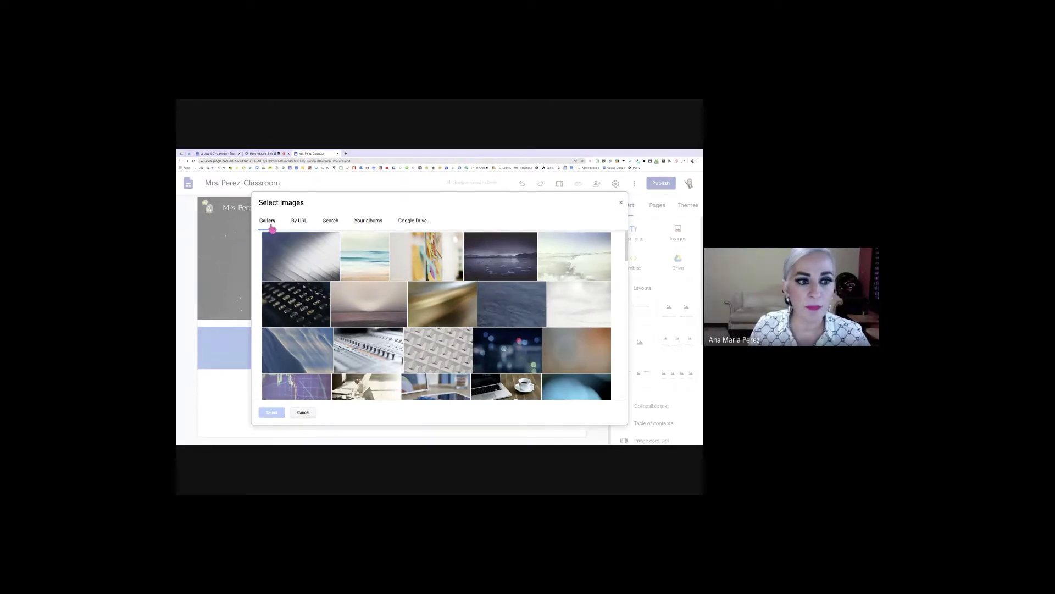
pyautogui.click(621, 204)
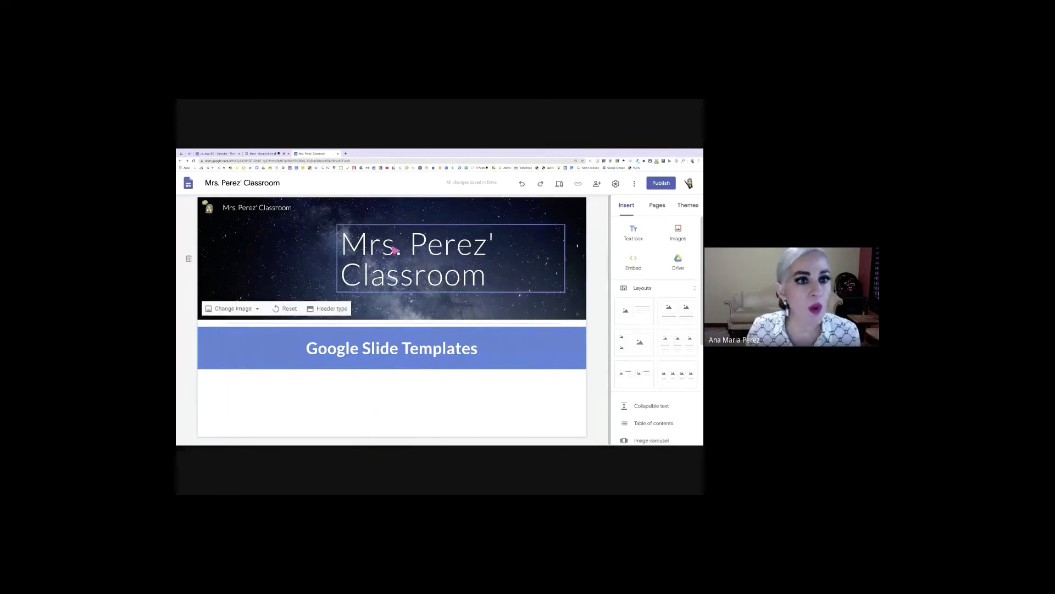
# Open the bookmarked SlidesMania site in a new browser tab and look over its home page templates
pyautogui.click(346, 153)
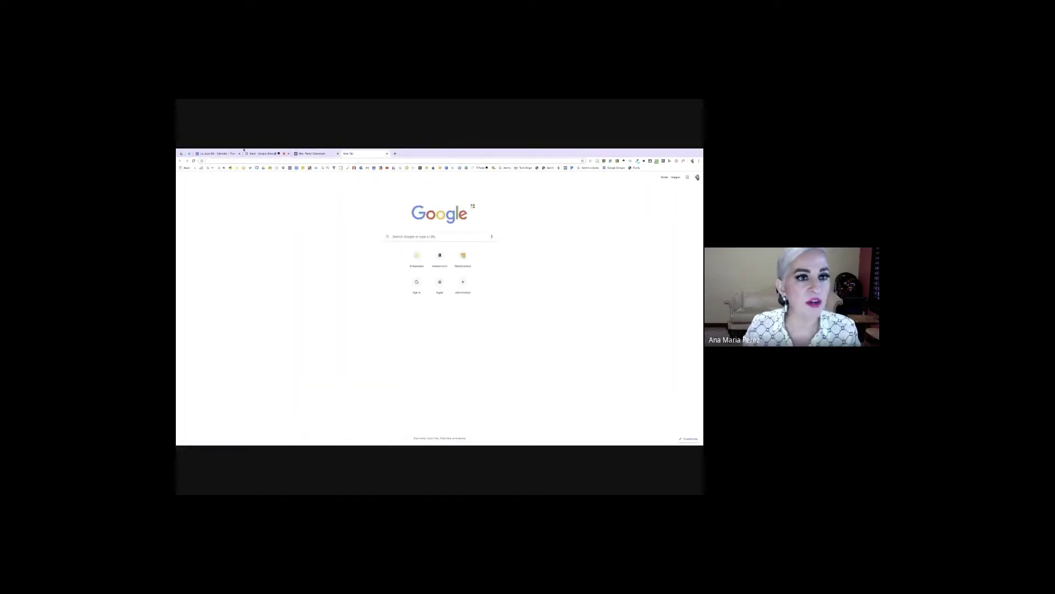
pyautogui.click(236, 168)
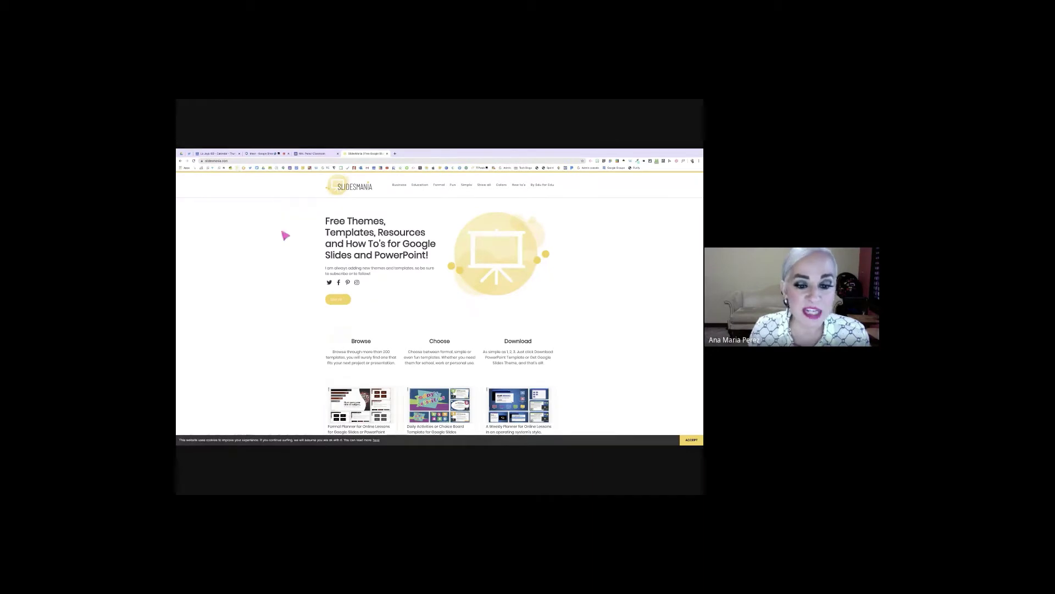
pyautogui.scroll(-1, 391, 335)
pyautogui.scroll(-2, 394, 318)
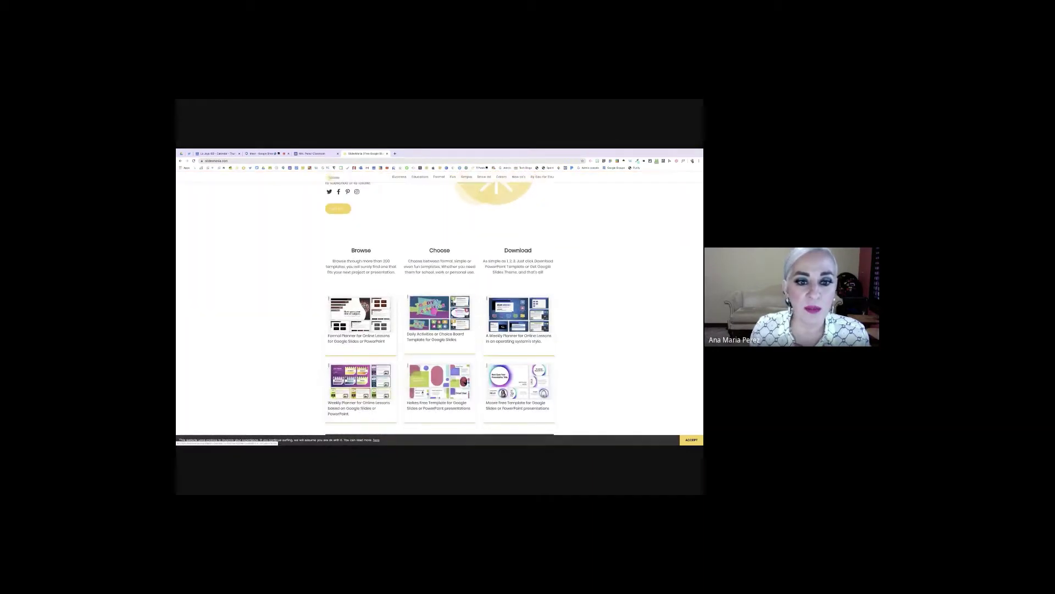
pyautogui.scroll(-1, 440, 308)
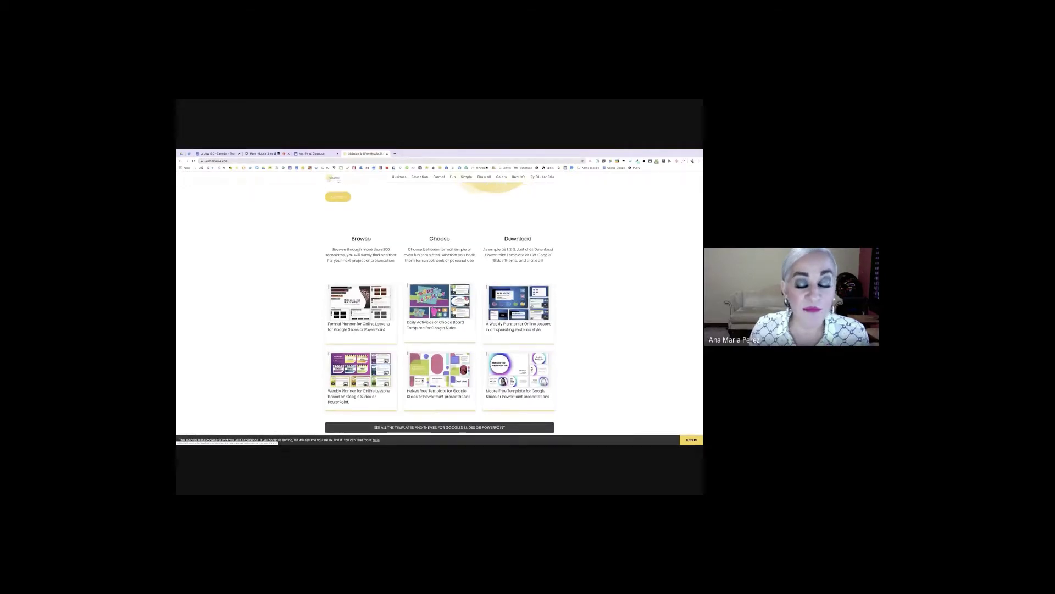
pyautogui.scroll(-1, 434, 310)
pyautogui.scroll(-2, 433, 311)
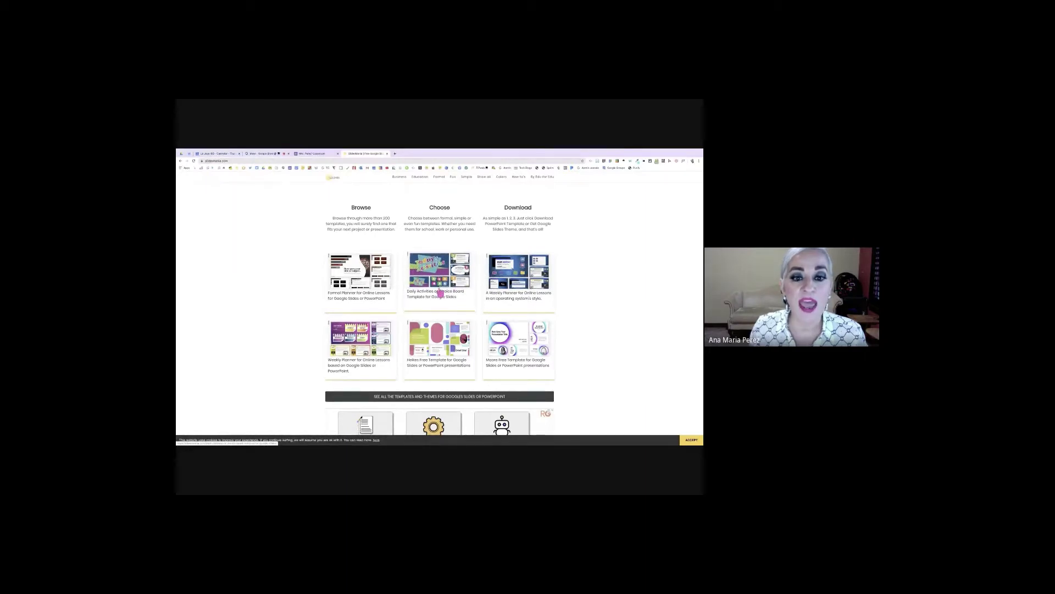
pyautogui.scroll(5, 441, 293)
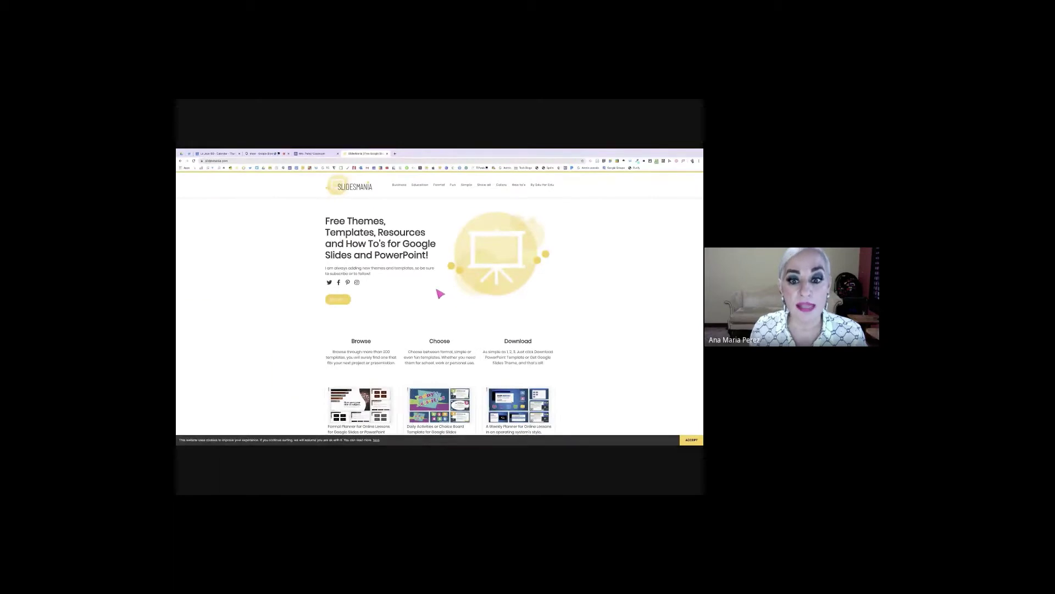
pyautogui.scroll(-1, 442, 291)
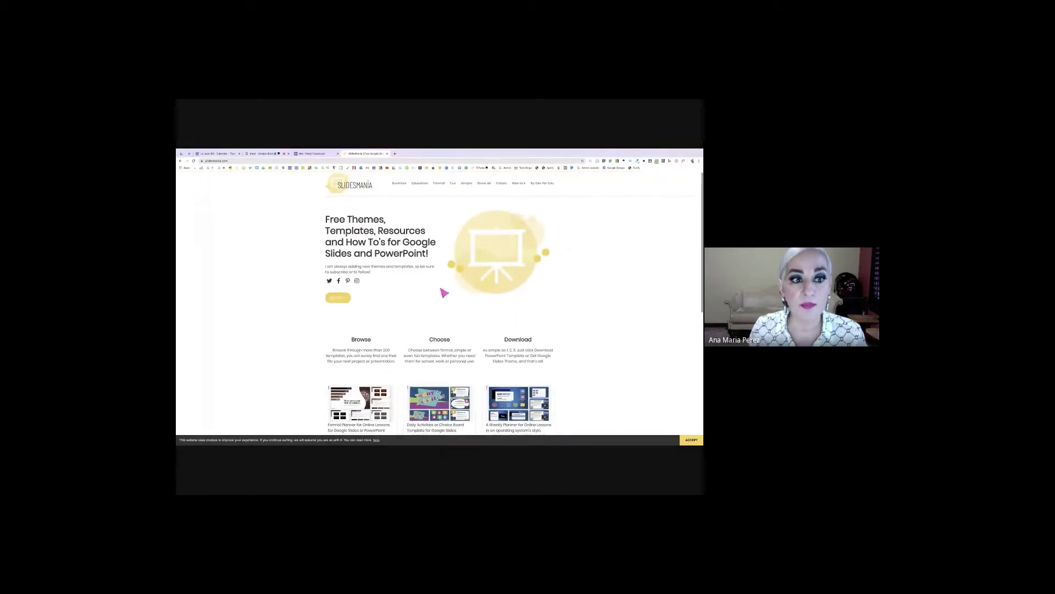
# Copy the yellow presentation-board illustration from the SlidesMania home page
pyautogui.rightClick(486, 248)
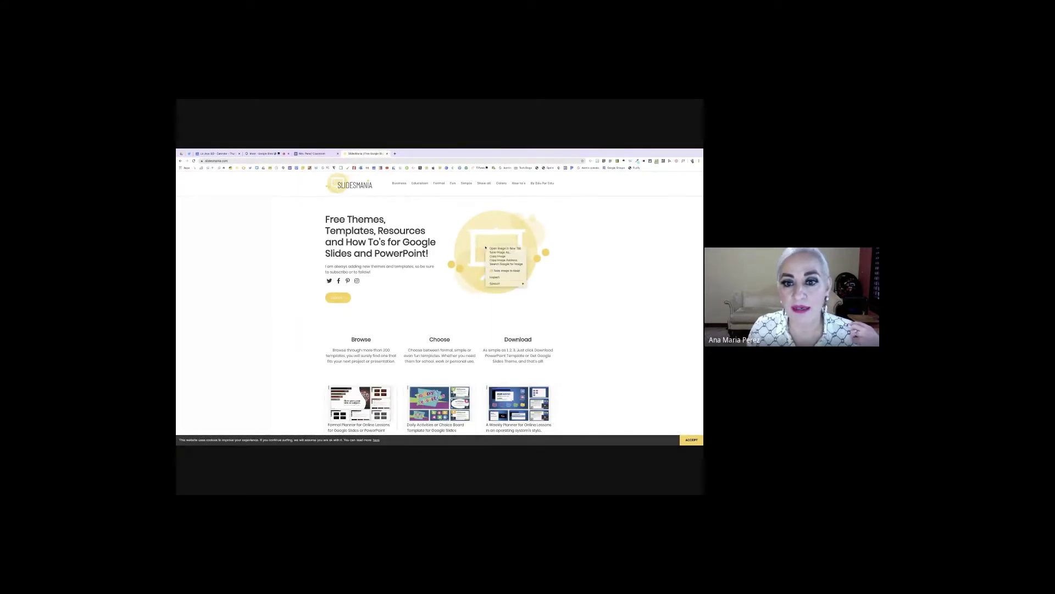
pyautogui.click(510, 260)
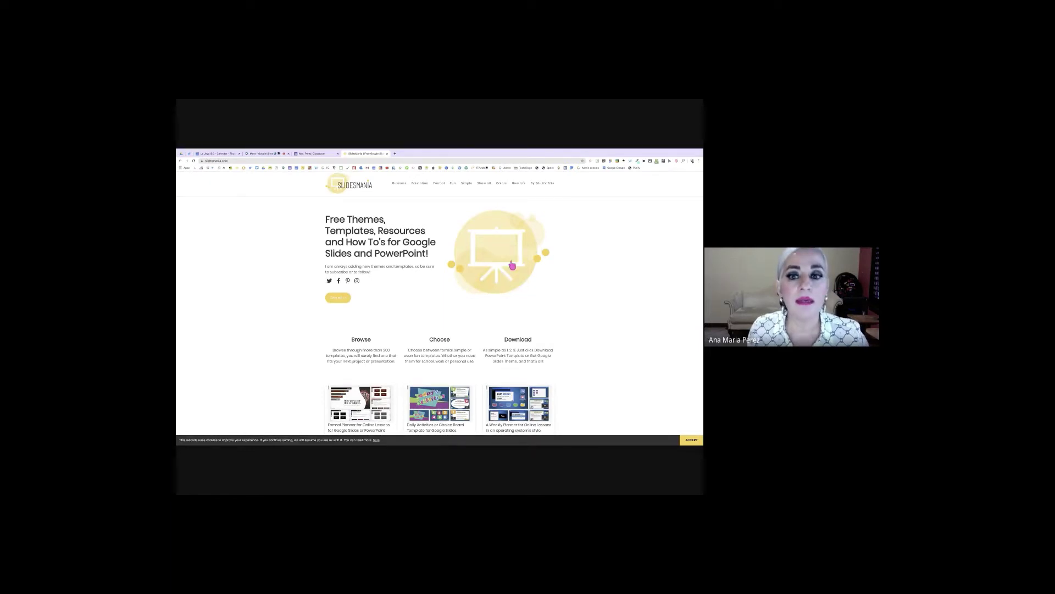
pyautogui.rightClick(507, 258)
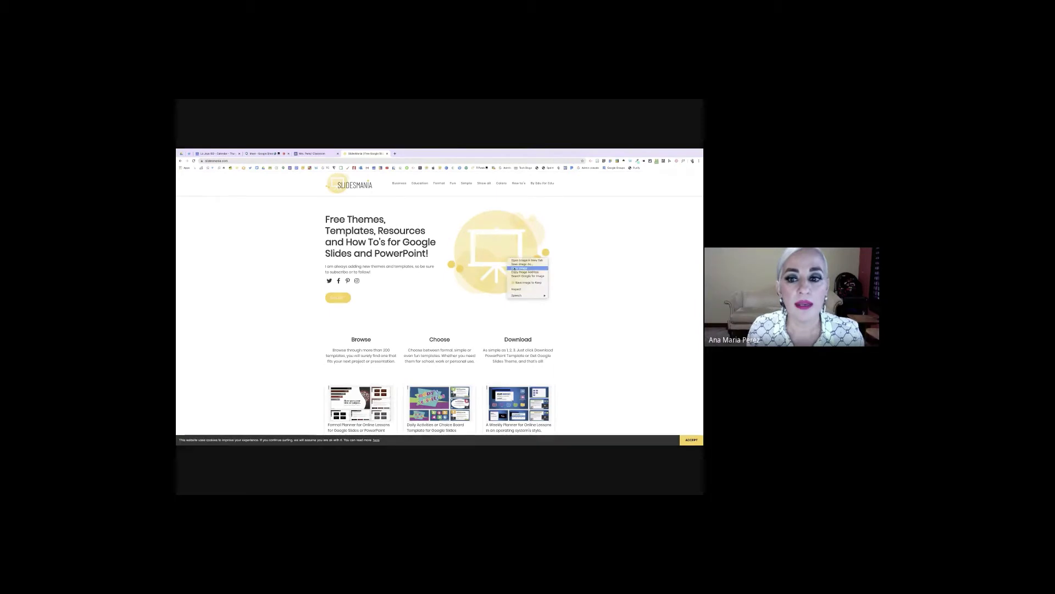
pyautogui.click(515, 272)
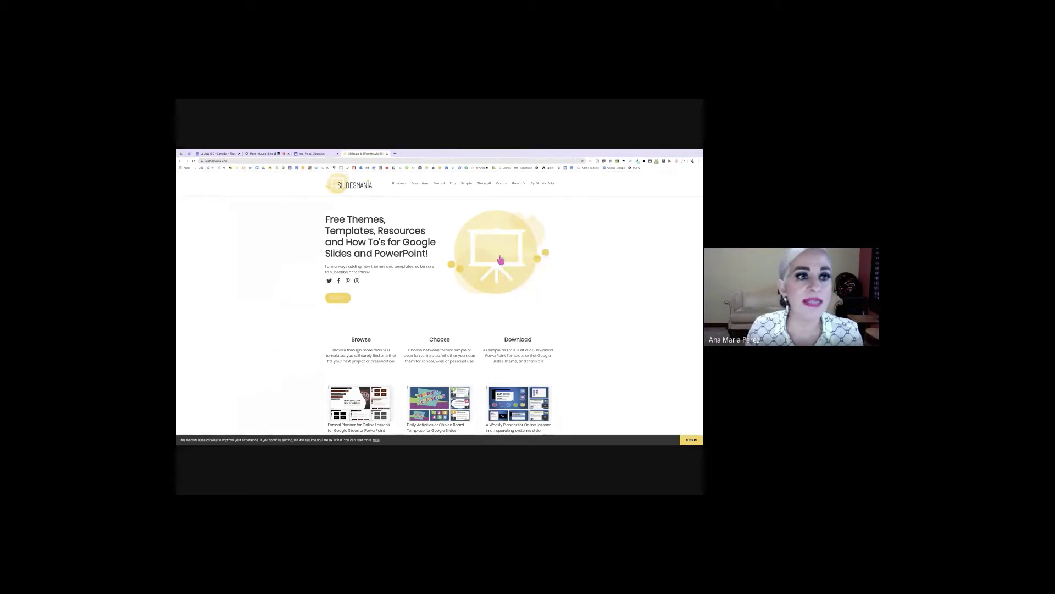
# Return to the classroom site and insert the copied SlidesMania illustration by its image URL below the "Google Slide Templates" section
pyautogui.click(315, 154)
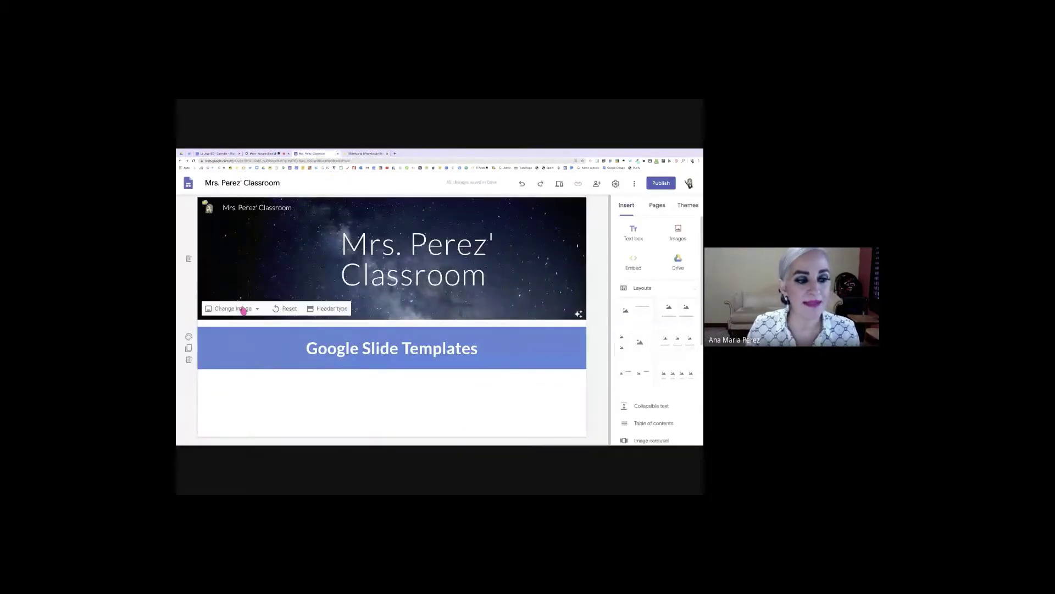
pyautogui.doubleClick(257, 399)
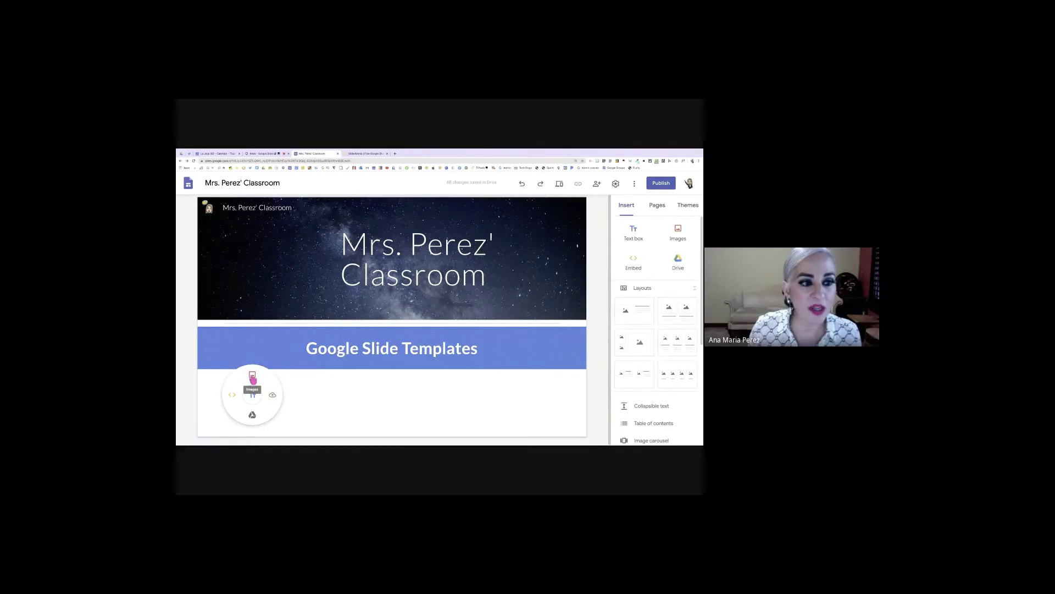
pyautogui.click(252, 376)
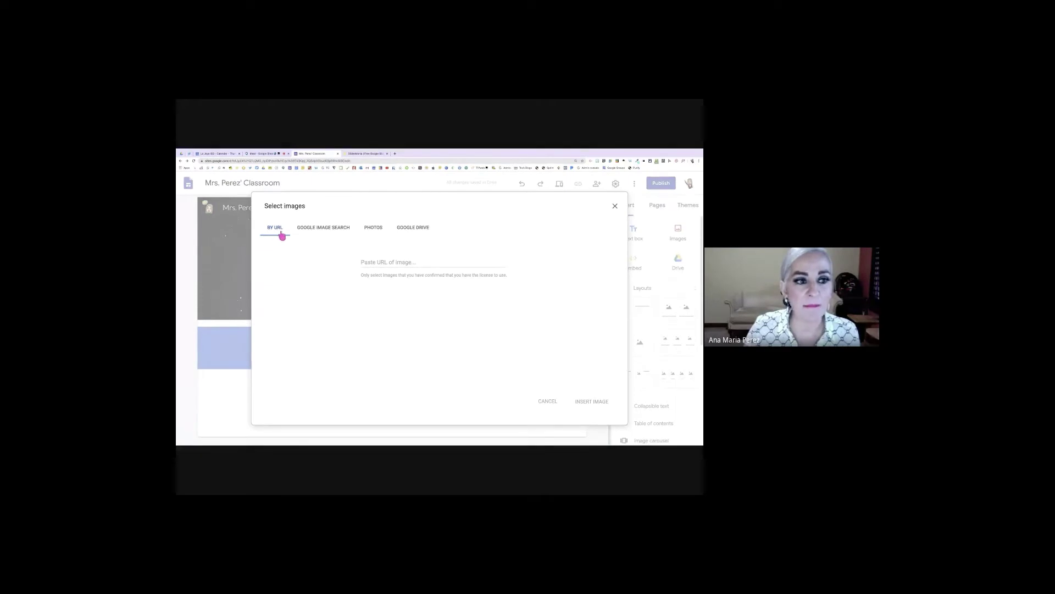
pyautogui.click(367, 264)
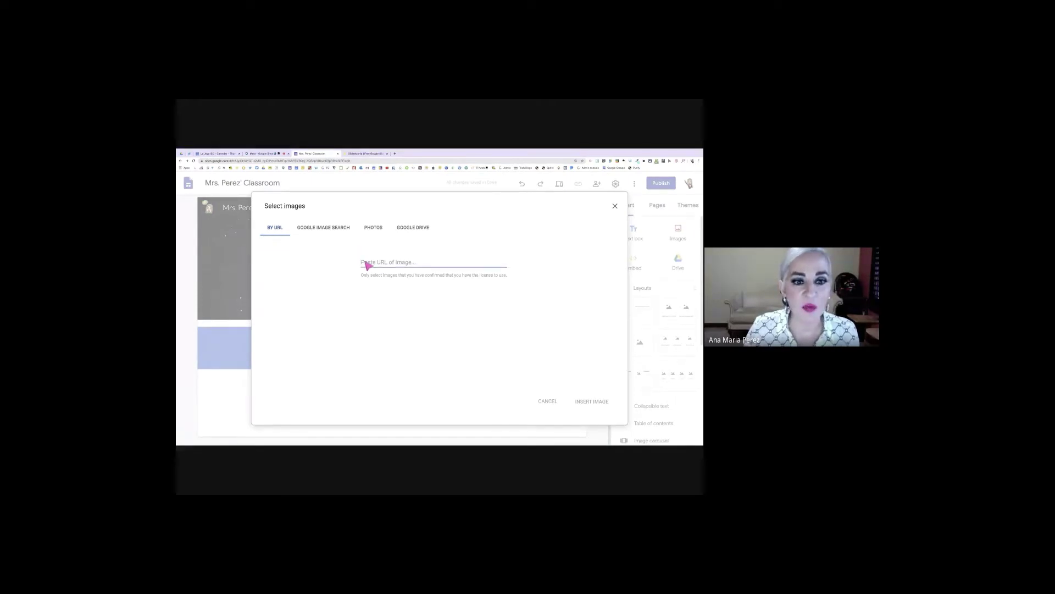
pyautogui.hotkey('ctrl', 'v')
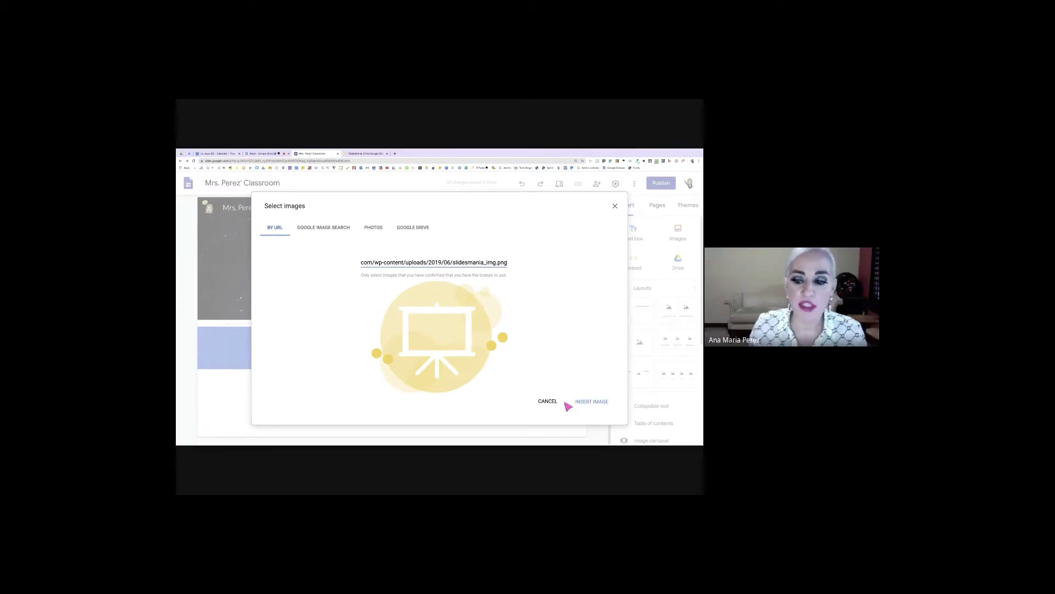
pyautogui.click(592, 403)
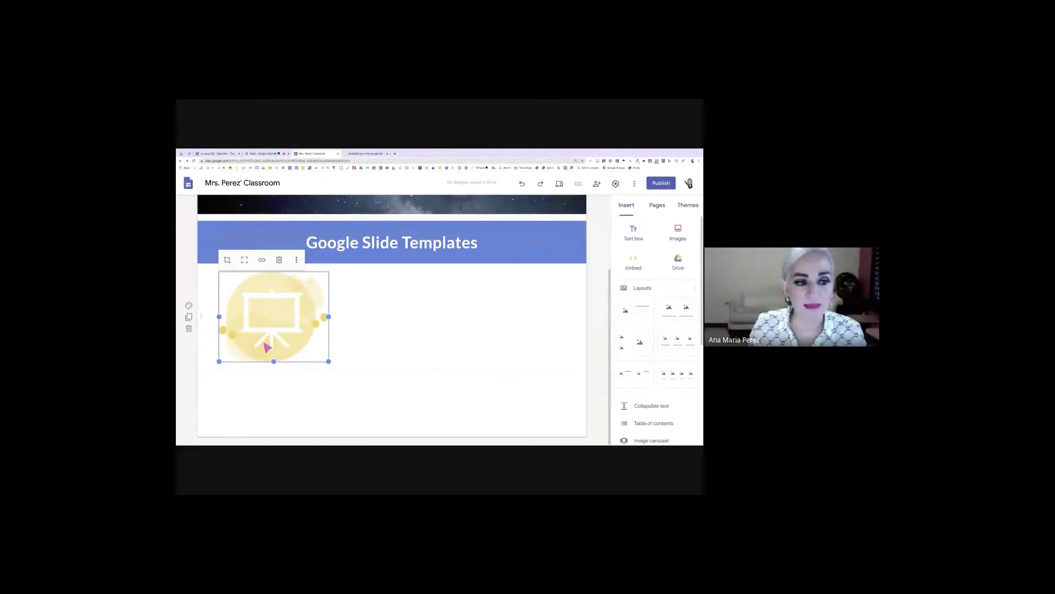
pyautogui.click(389, 351)
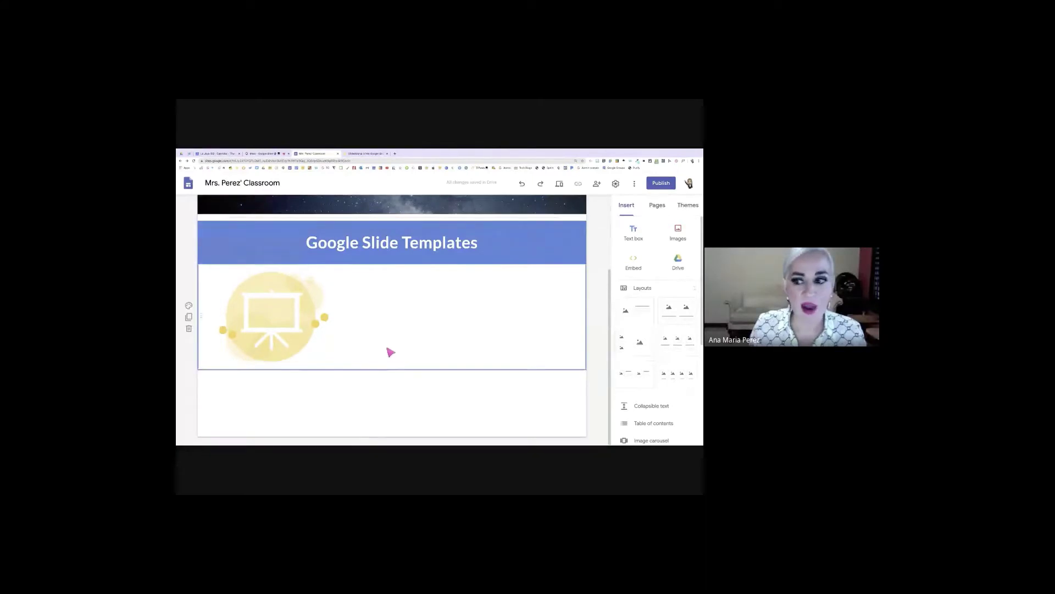
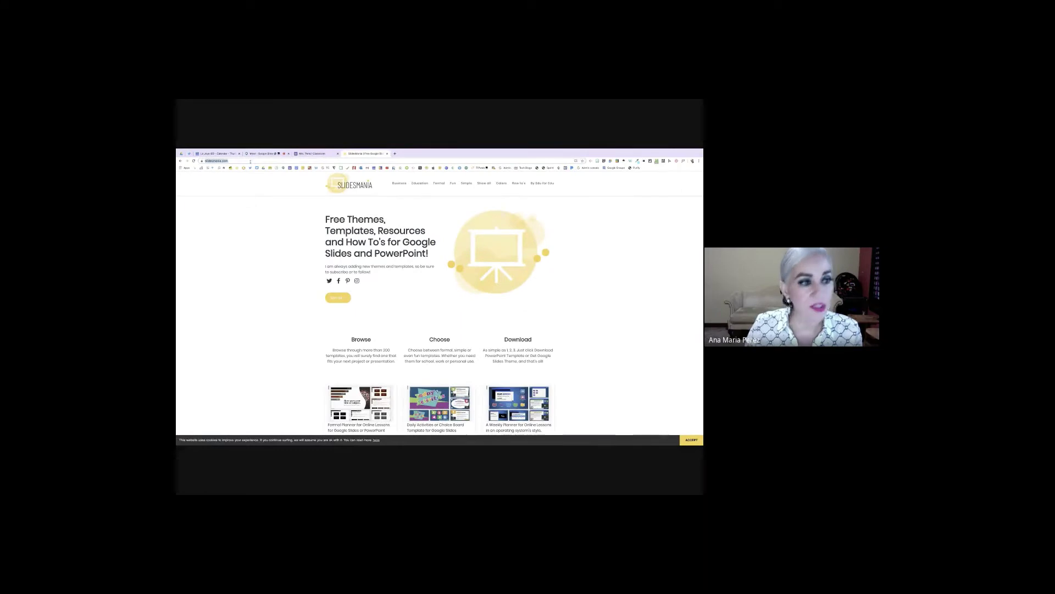
pyautogui.click(314, 154)
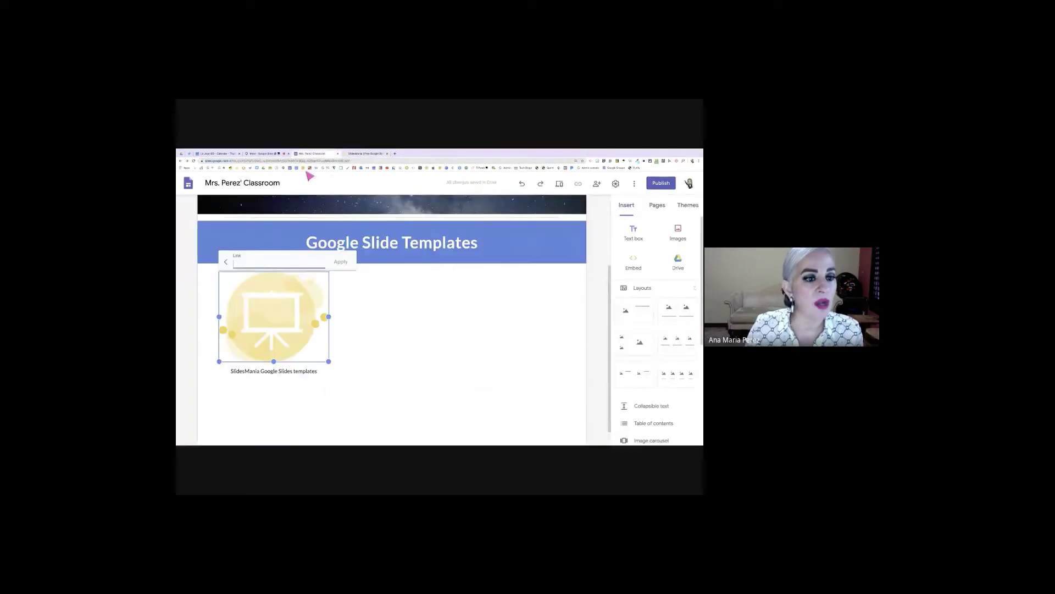
pyautogui.write('https://slidesmania.com/')
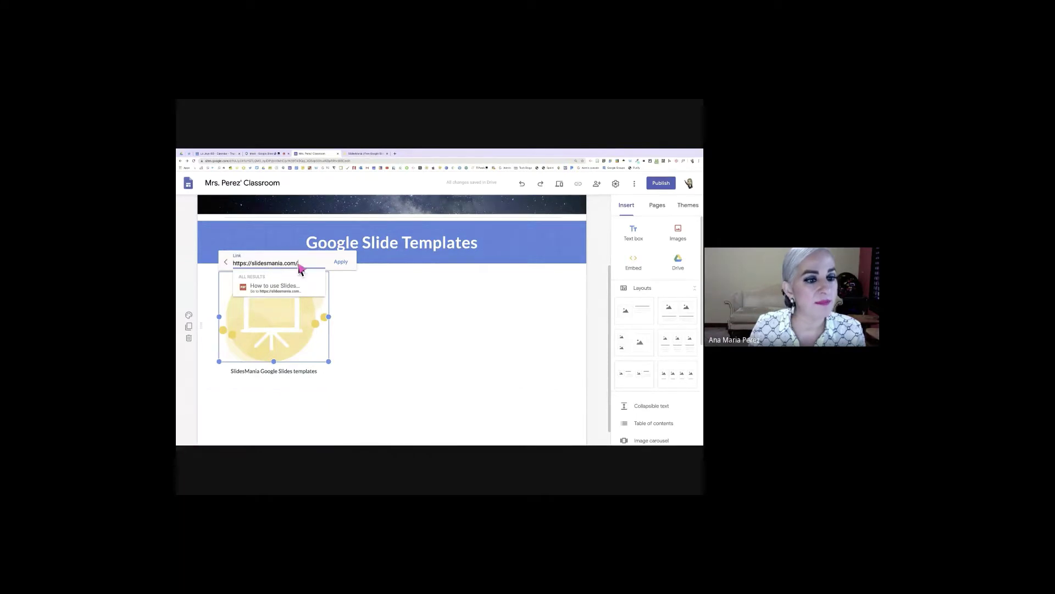
pyautogui.click(341, 263)
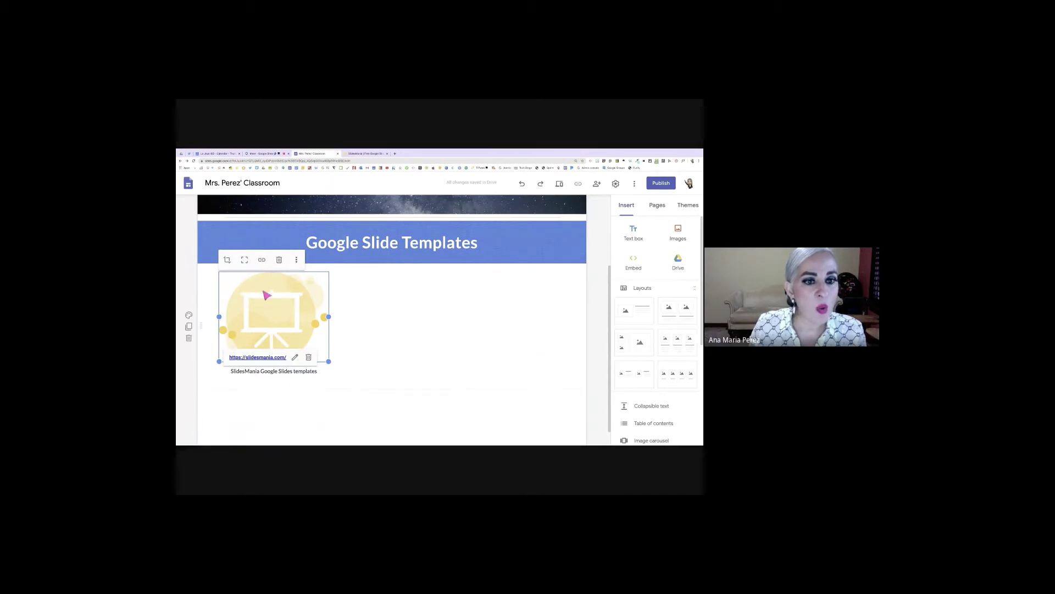
pyautogui.click(269, 409)
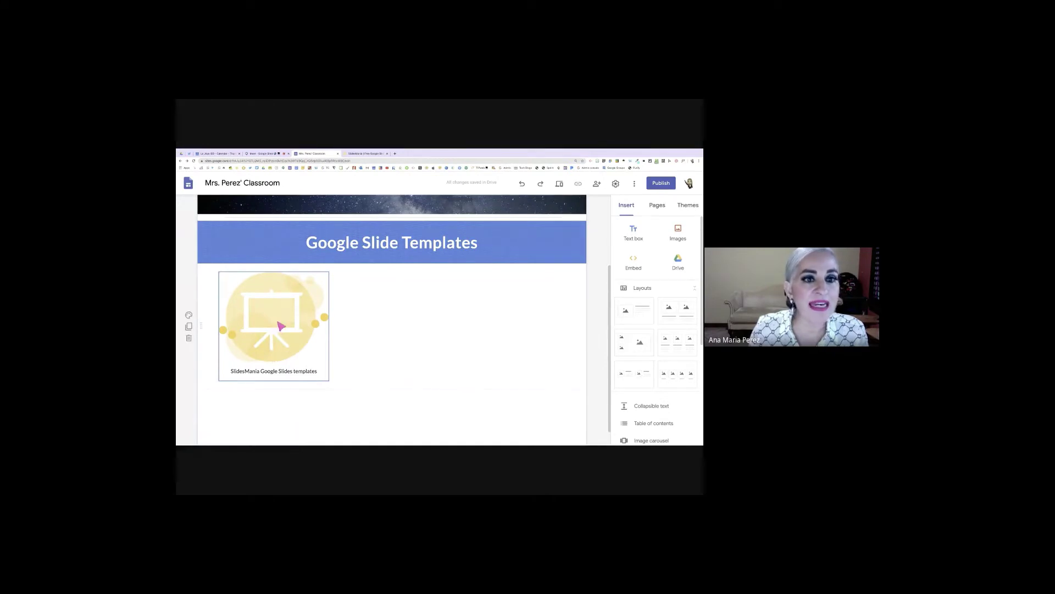
# Close the SlidesMania page, preview the classroom site, test the illustration's link and exit the preview
pyautogui.click(387, 154)
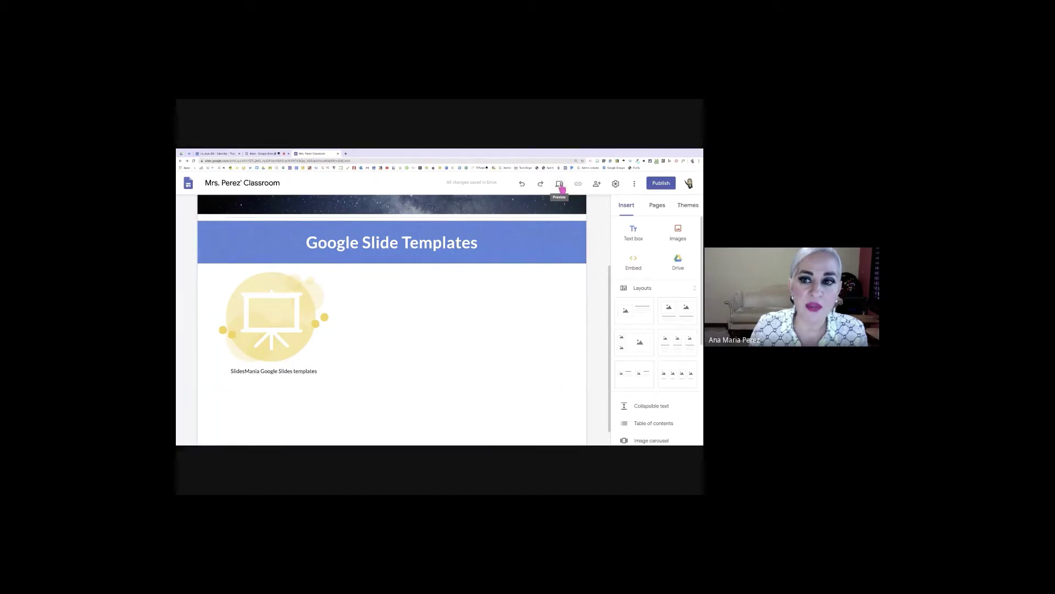
pyautogui.click(560, 185)
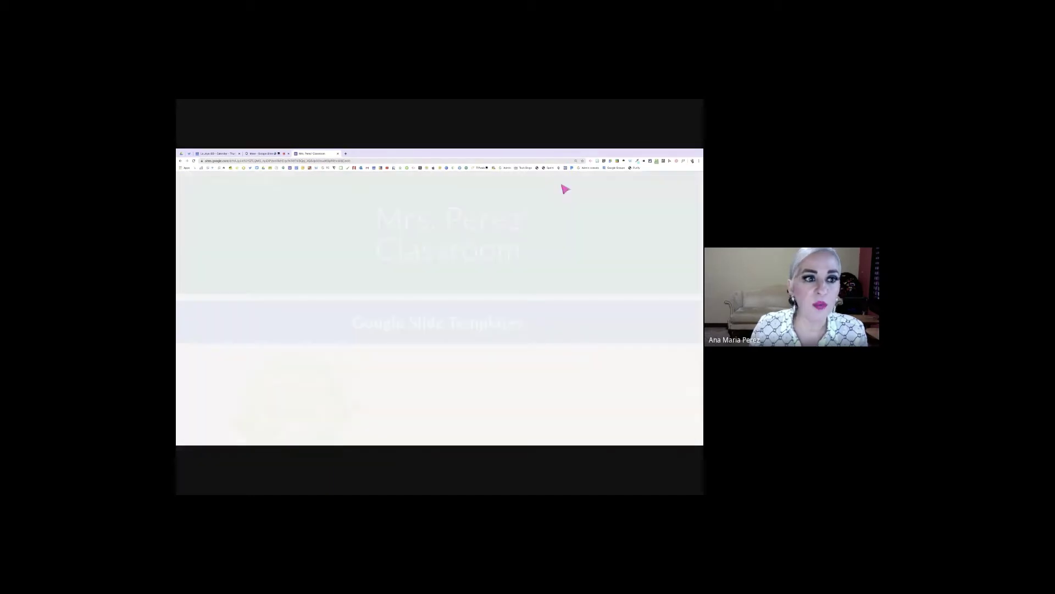
pyautogui.scroll(-2, 504, 266)
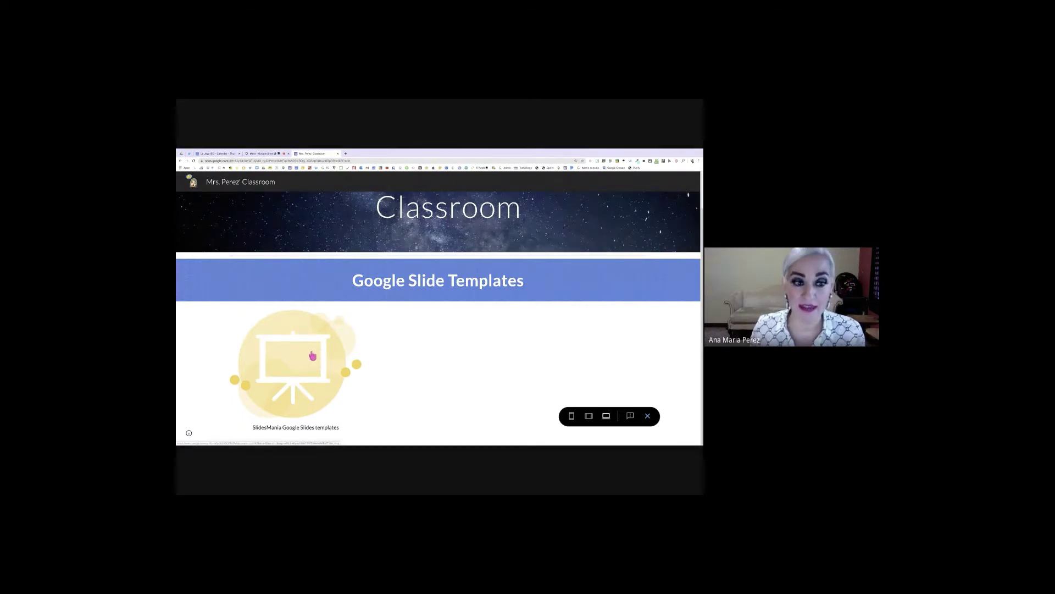
pyautogui.click(296, 354)
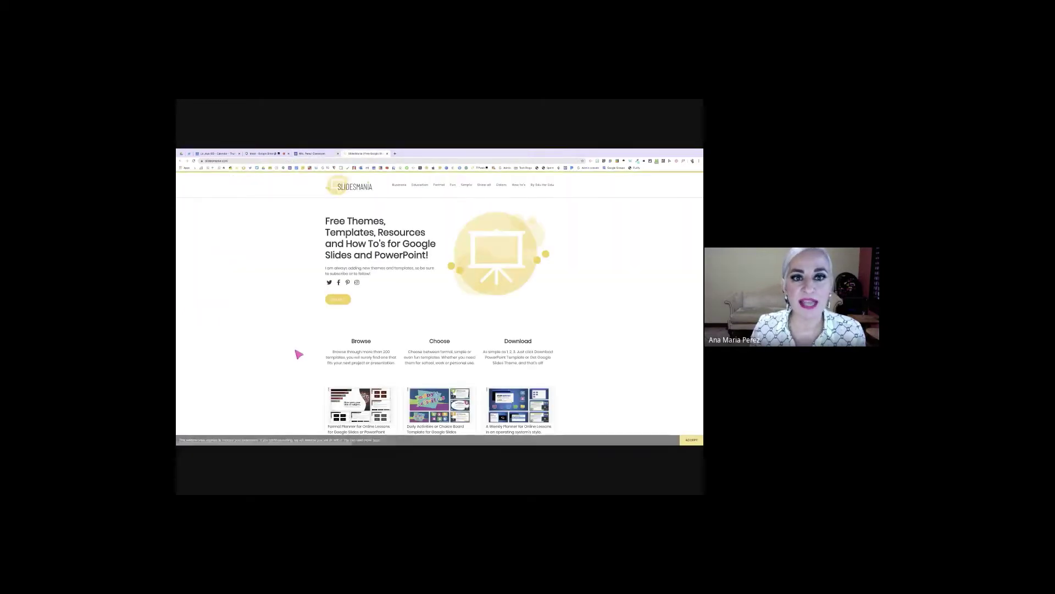
pyautogui.click(387, 154)
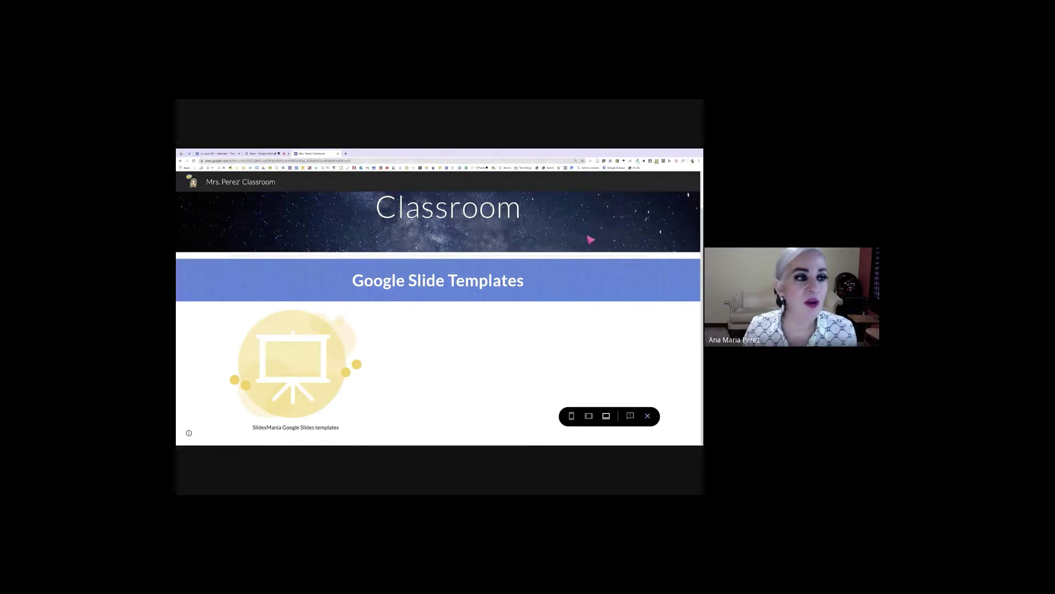
pyautogui.click(648, 417)
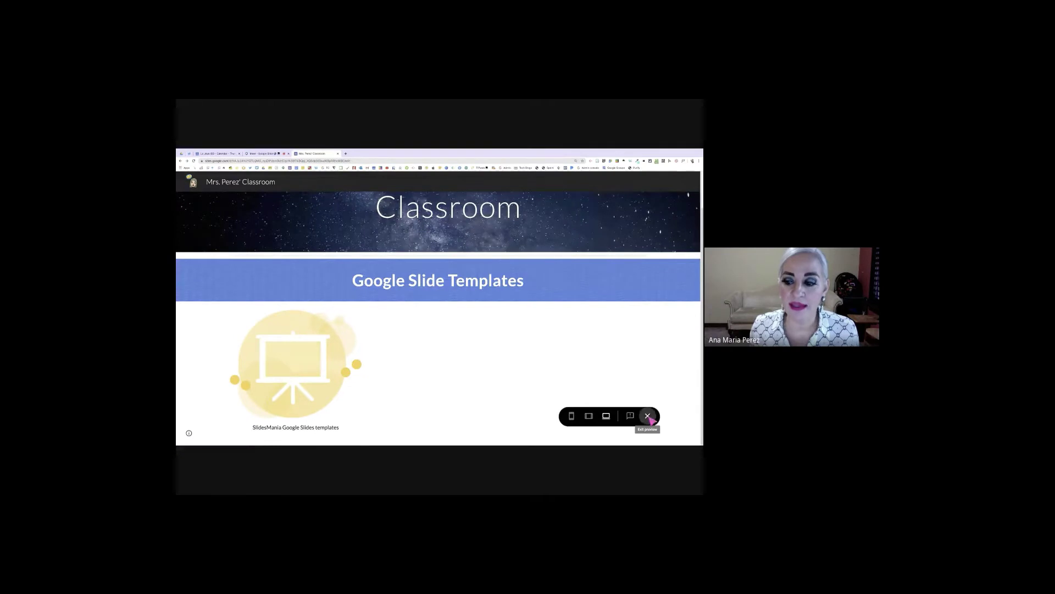
# Start inserting an image by URL in the empty space beside the SlidesMania illustration
pyautogui.scroll(-3, 550, 346)
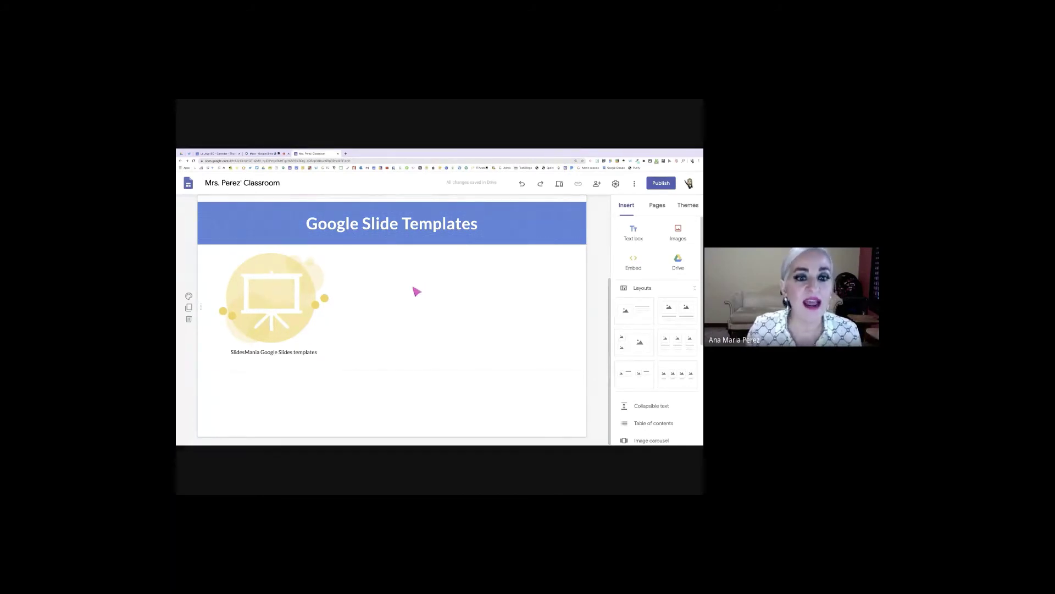
pyautogui.doubleClick(389, 296)
pyautogui.click(387, 275)
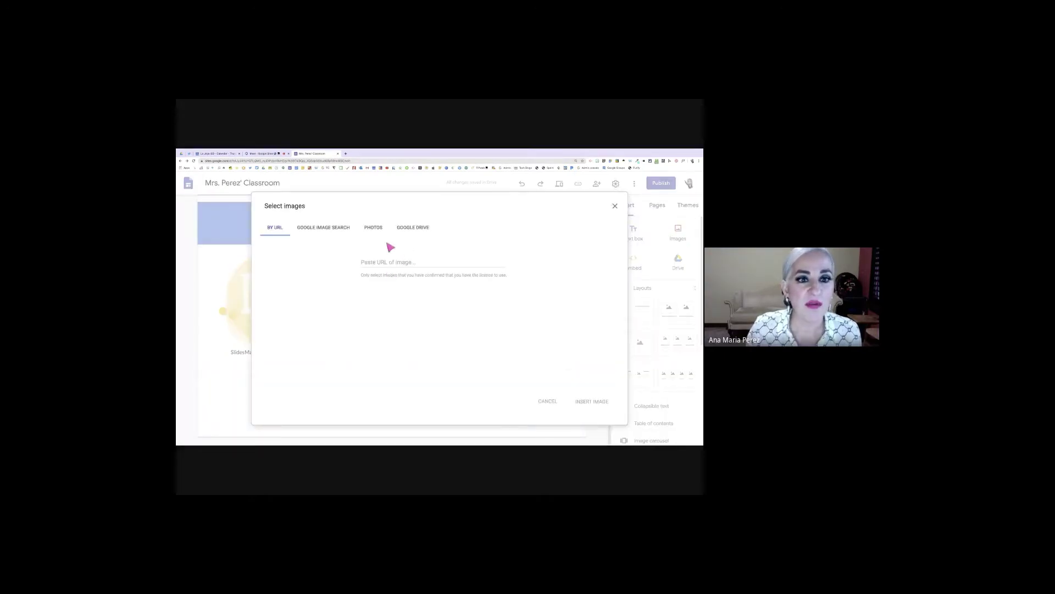
# Open slidescarnival.com in a new browser tab and copy the image address of the SlidesCarnival logo
pyautogui.click(345, 154)
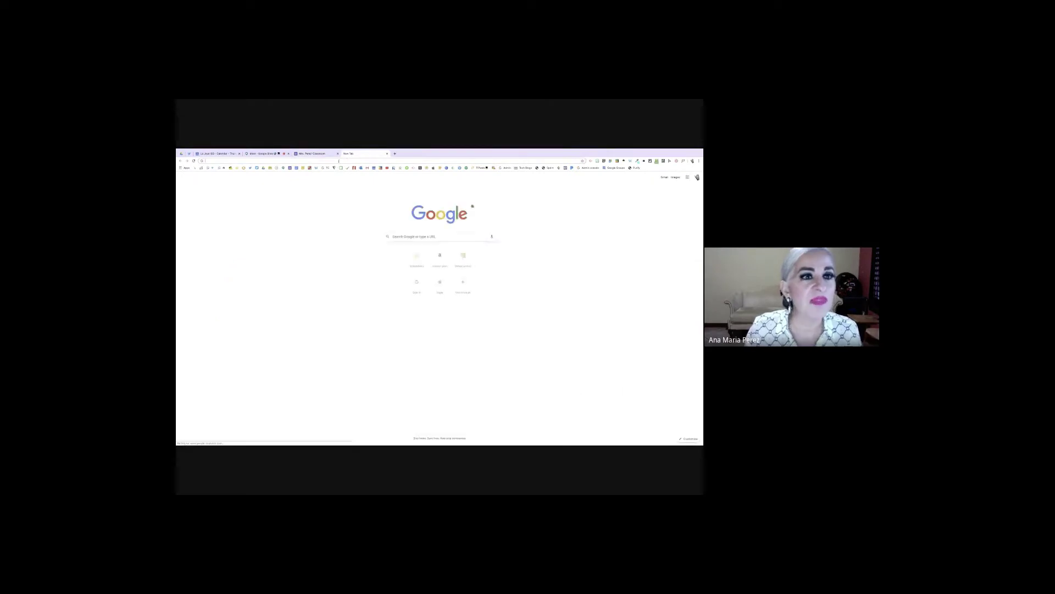
pyautogui.write('slid')
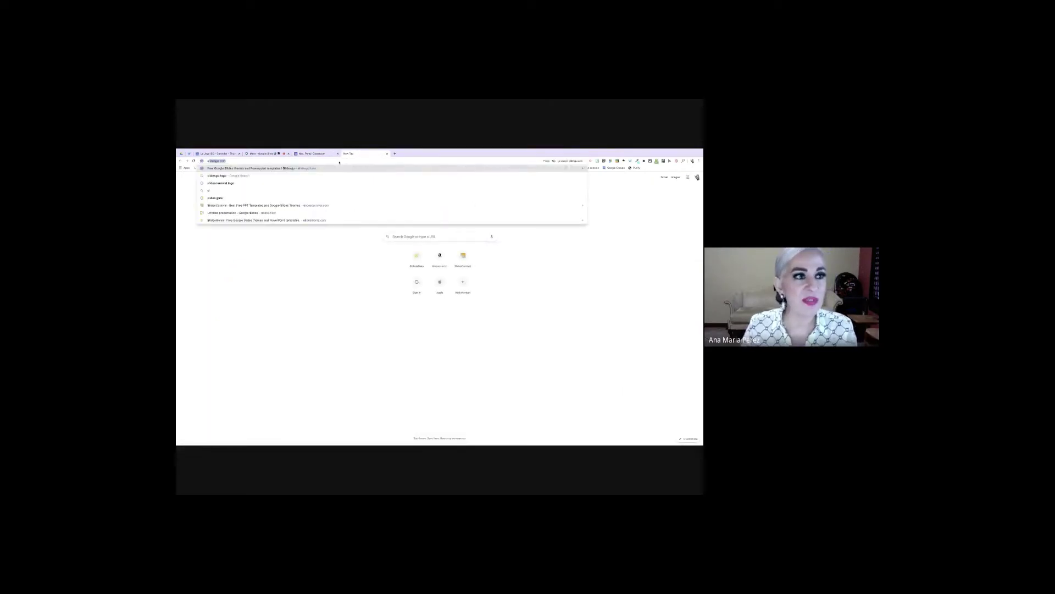
pyautogui.write('escarnival')
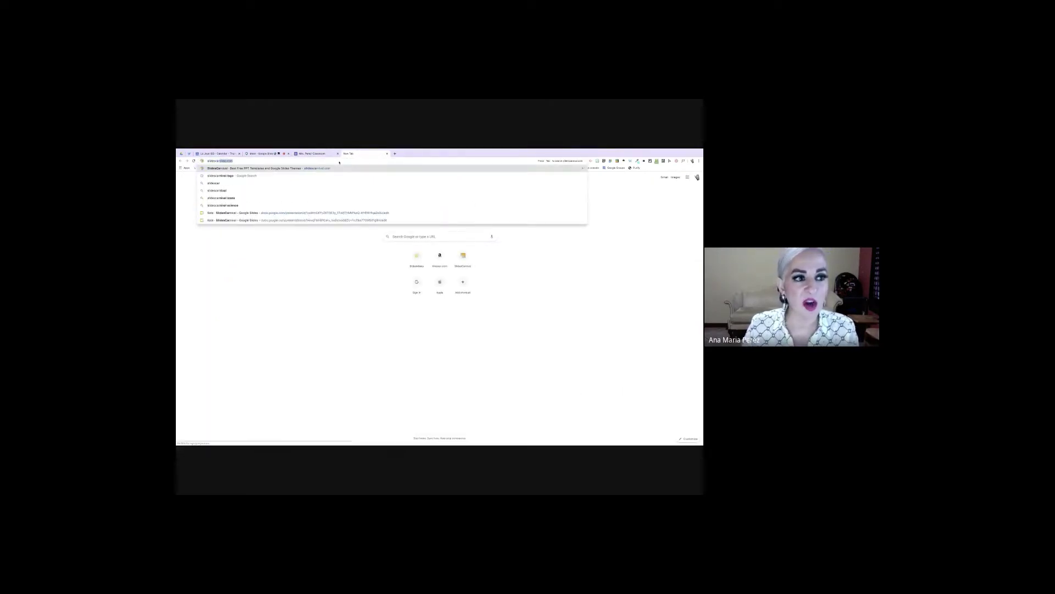
pyautogui.write('.com')
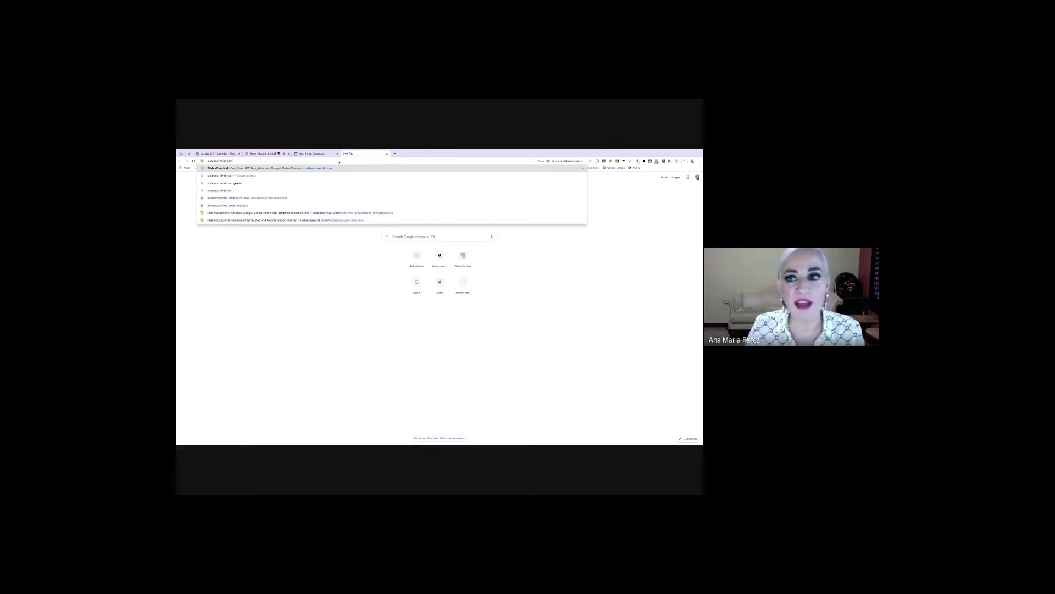
pyautogui.press('Return')
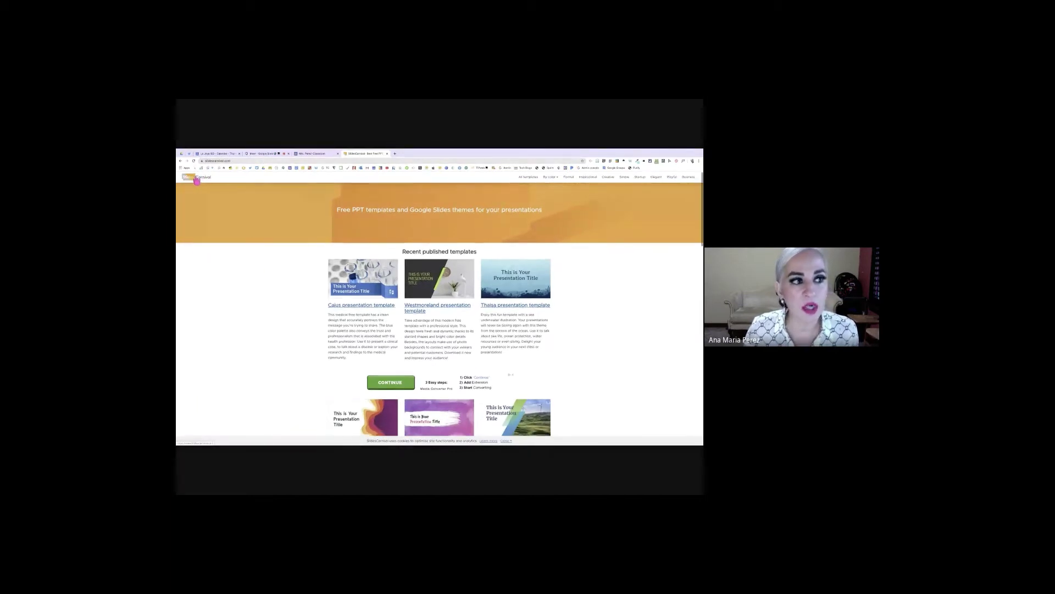
pyautogui.rightClick(195, 177)
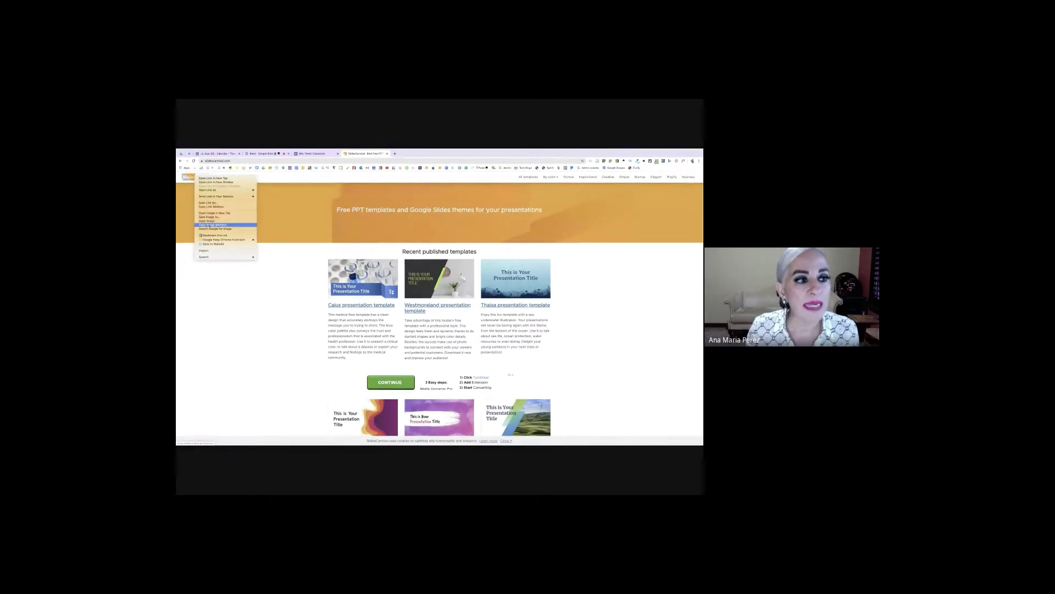
pyautogui.click(211, 225)
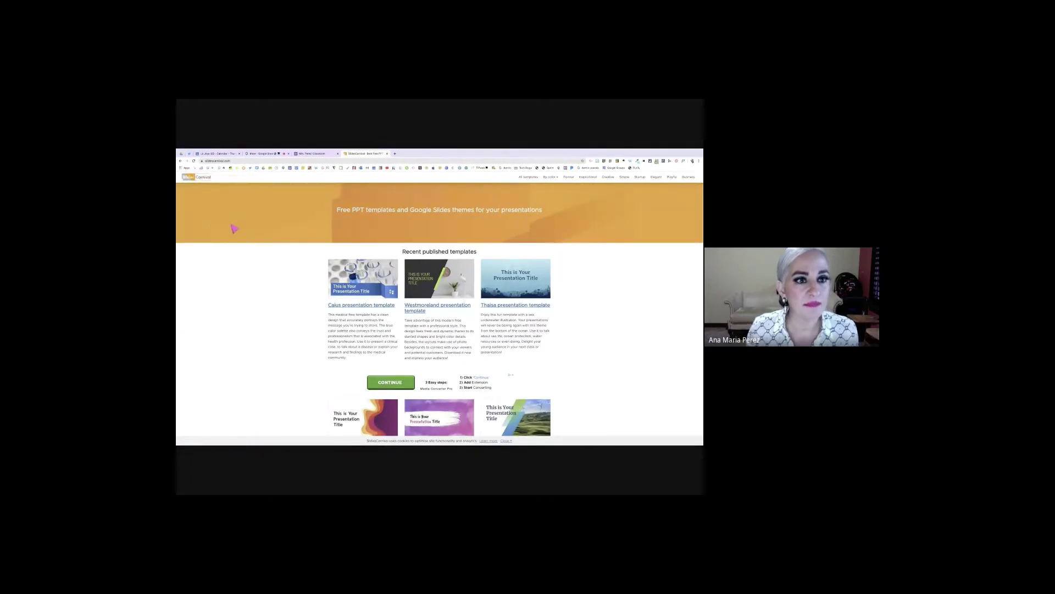
# Insert the copied SlidesCarnival logo by URL beside the SlidesMania illustration and try to move it lower
pyautogui.click(305, 154)
pyautogui.click(366, 265)
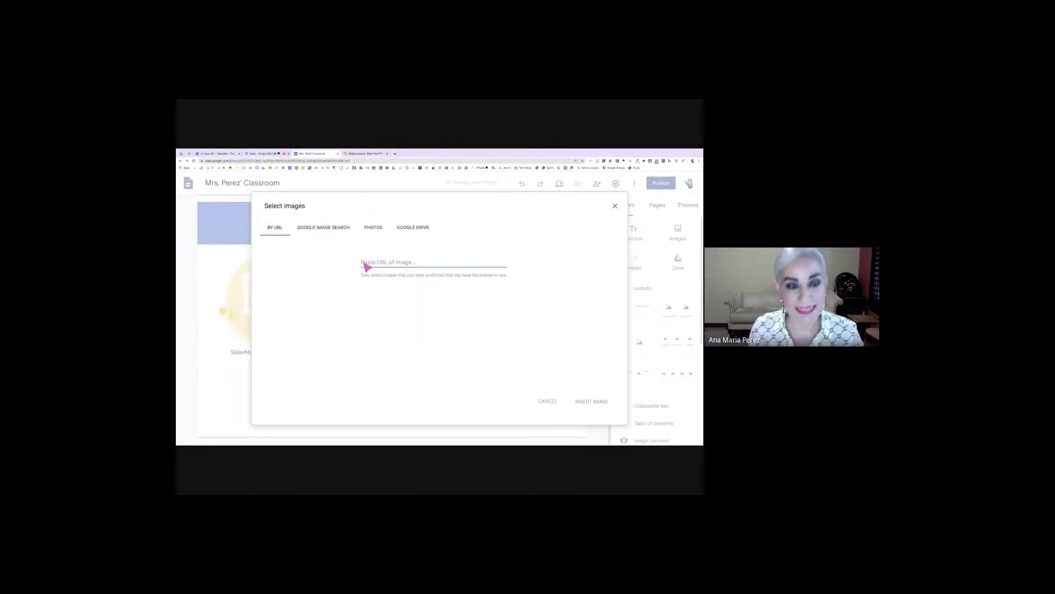
pyautogui.hotkey('ctrl', 'v')
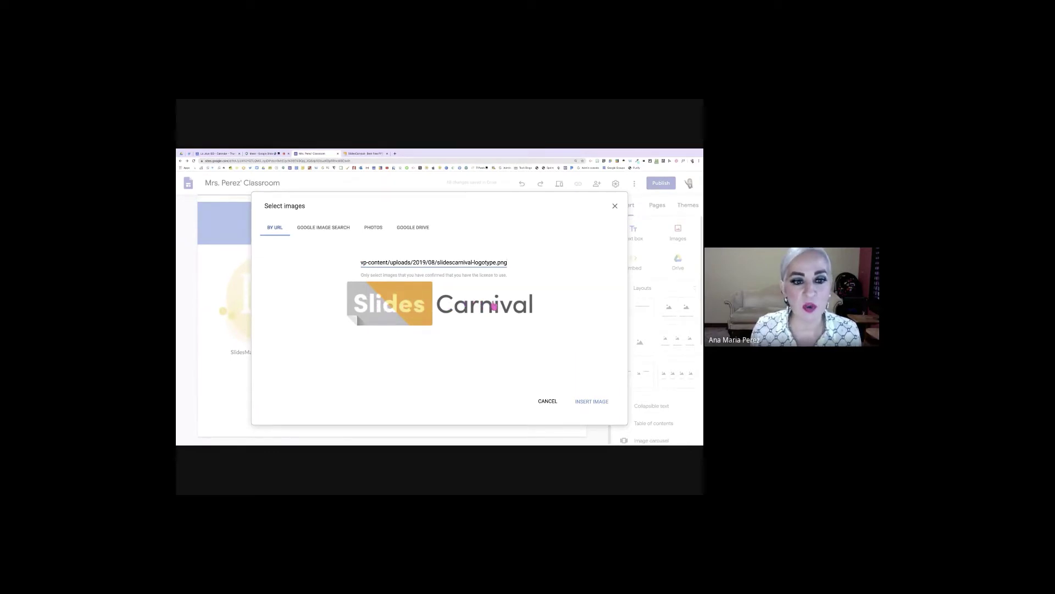
pyautogui.click(593, 402)
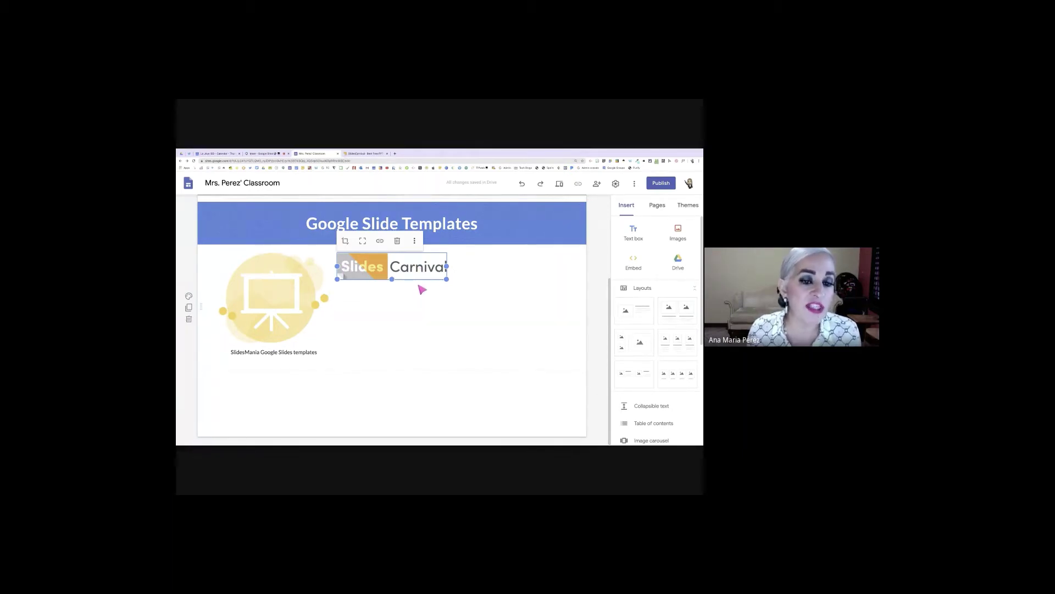
pyautogui.moveTo(410, 274); pyautogui.dragTo(405, 310)
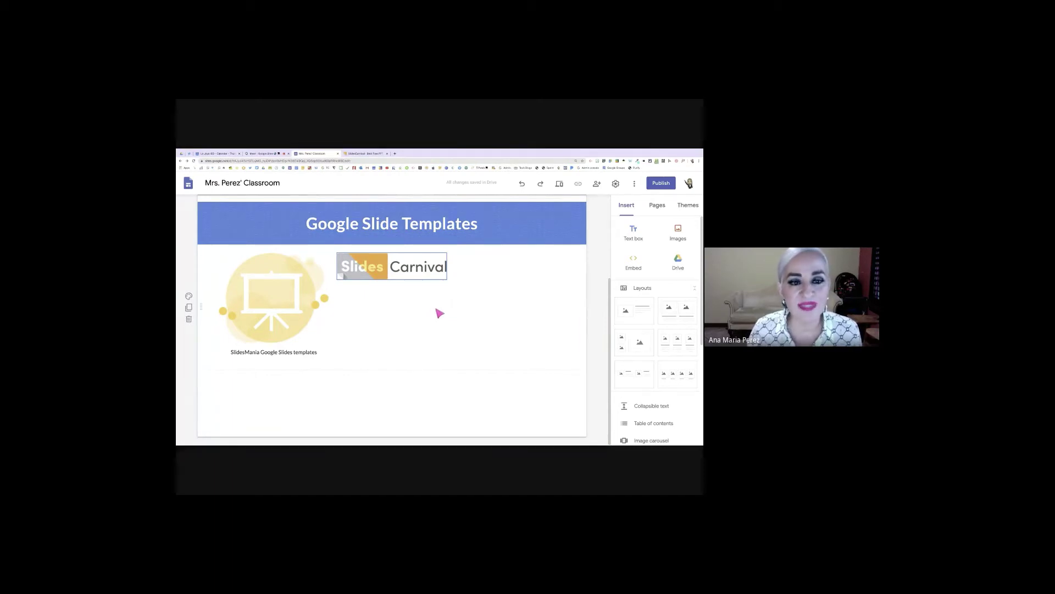
pyautogui.moveTo(391, 272); pyautogui.dragTo(349, 301)
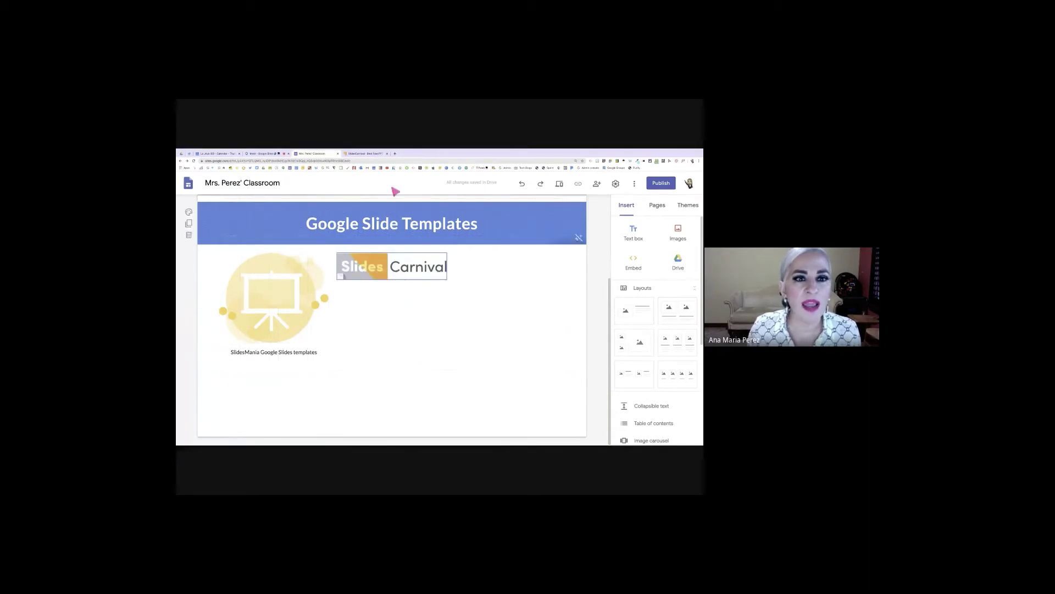
# Search Google Images for "slides carnival logo" in the browser tab showing the SlidesCarnival website
pyautogui.click(358, 154)
pyautogui.click(263, 161)
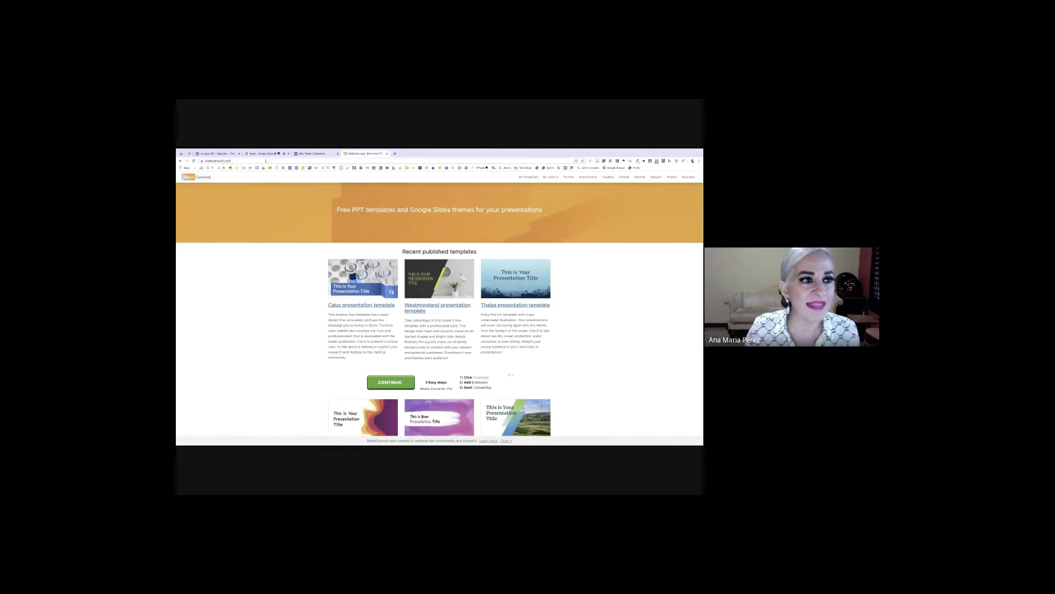
pyautogui.write('slid')
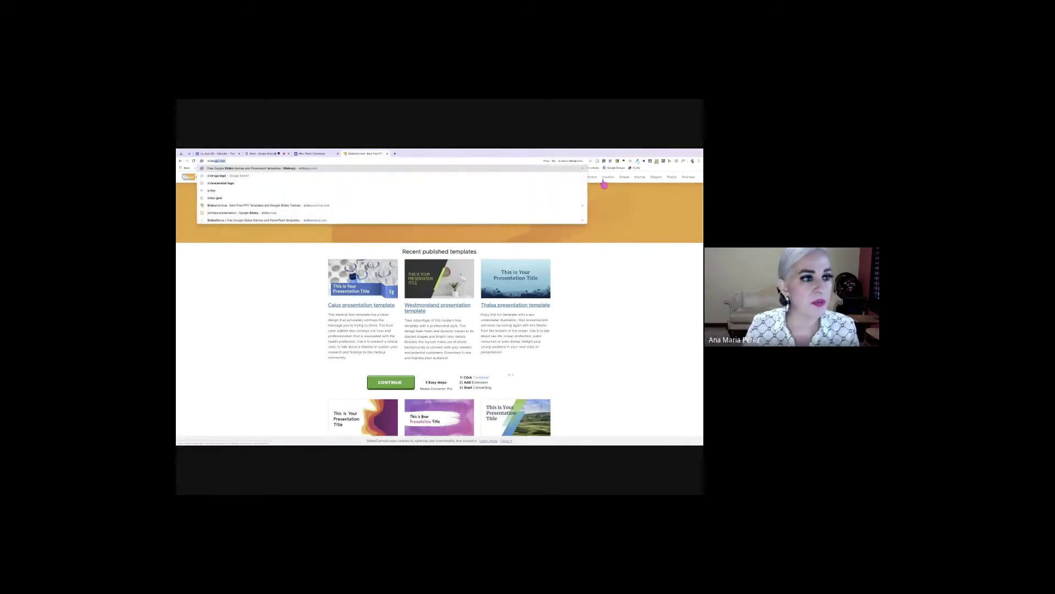
pyautogui.write('es ca')
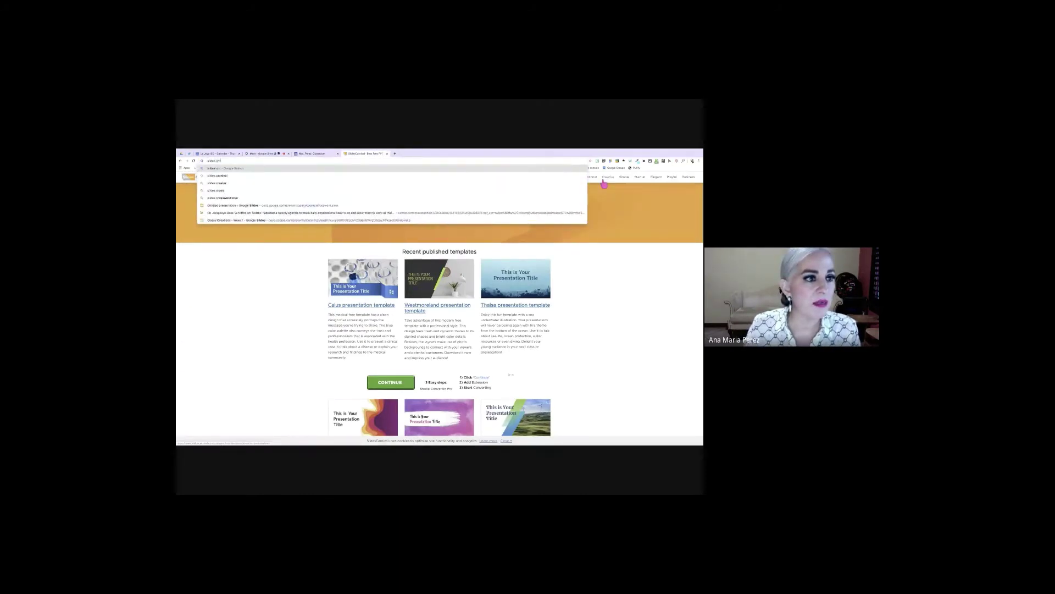
pyautogui.write('rnival logo')
pyautogui.press('Return')
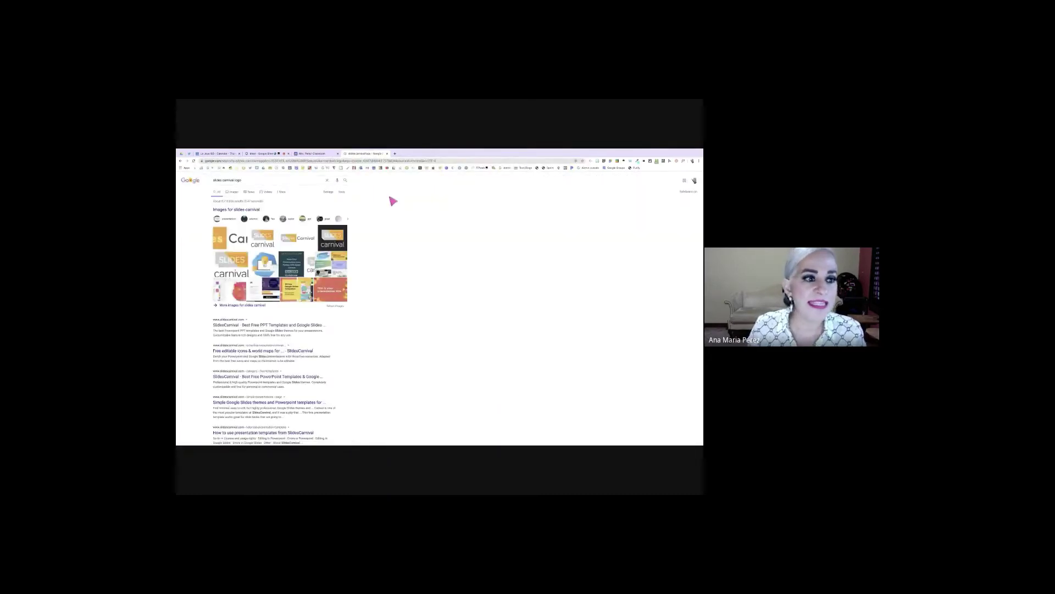
pyautogui.click(233, 195)
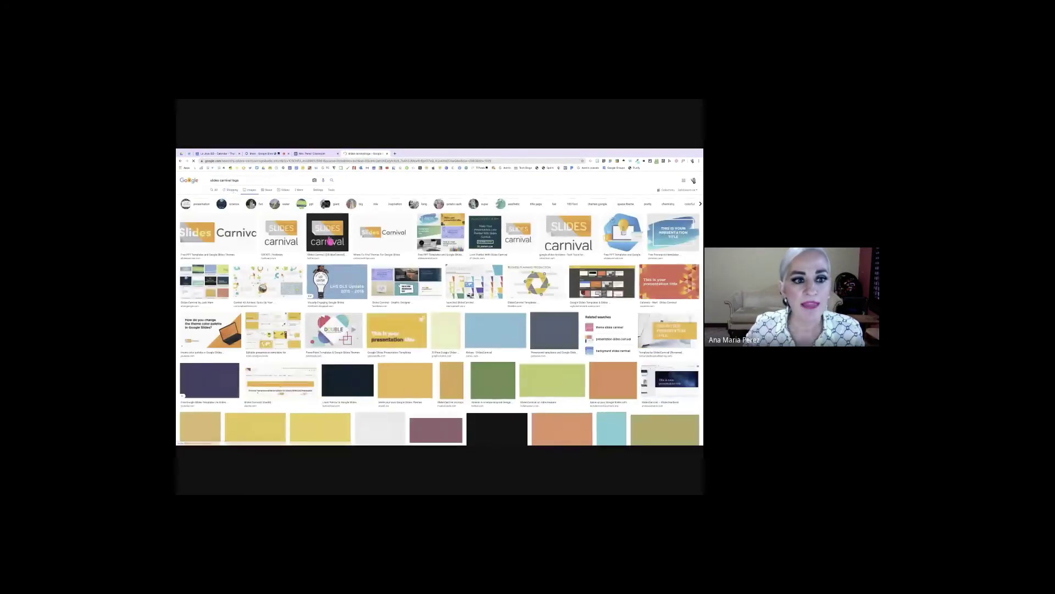
# Open the SlidesCarnival logo result on a dark background and copy its link address
pyautogui.click(330, 235)
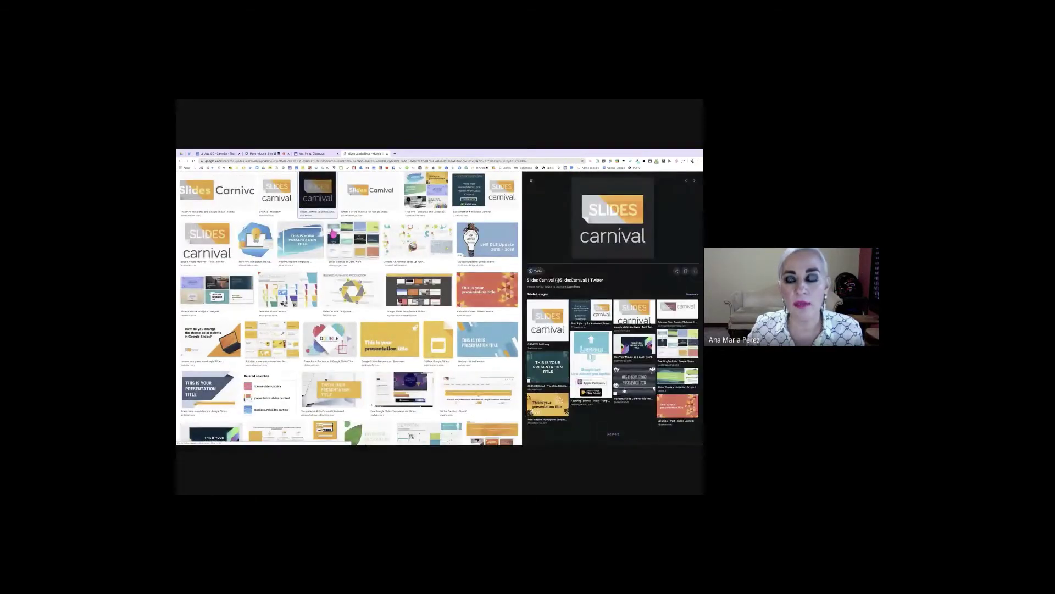
pyautogui.rightClick(605, 209)
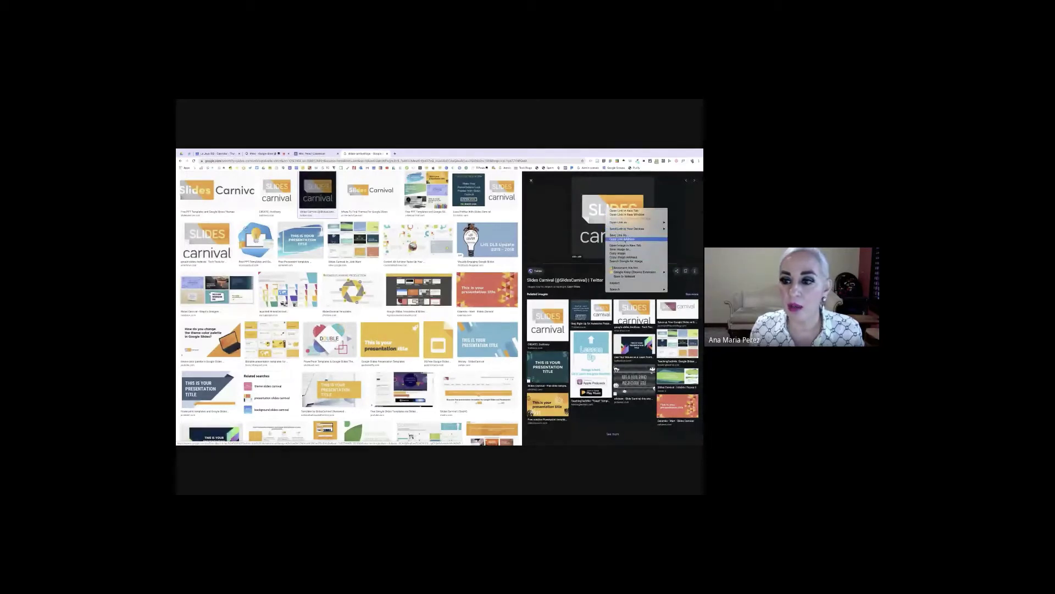
pyautogui.click(624, 240)
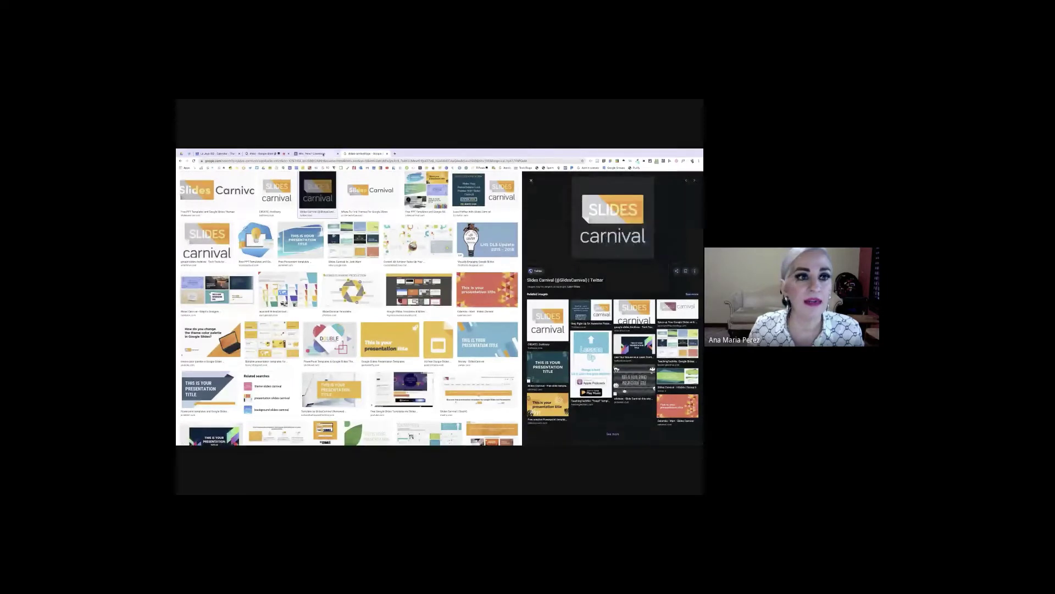
# Return to the classroom site and delete the wide SlidesCarnival logo beside the SlidesMania illustration
pyautogui.click(311, 153)
pyautogui.click(418, 271)
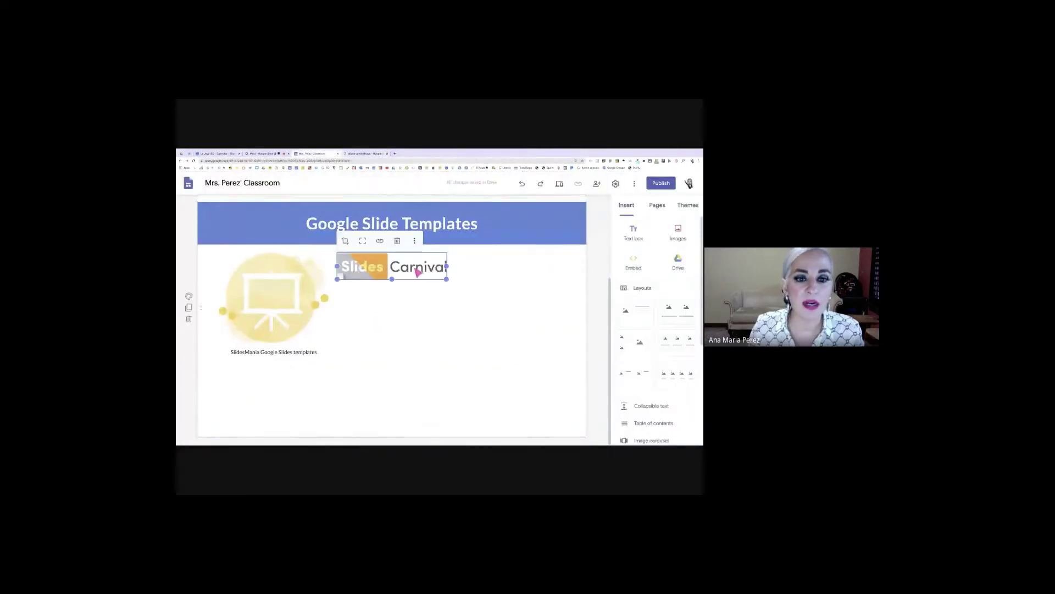
pyautogui.click(403, 240)
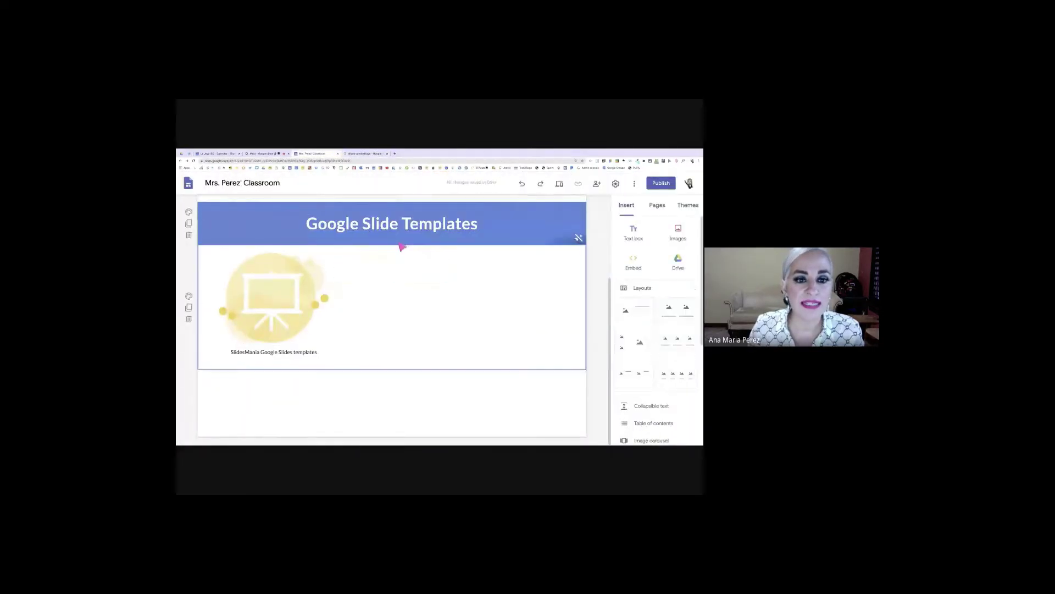
# Try to insert an image by URL beside the SlidesMania illustration using the copied link address, and close the image dialog
pyautogui.doubleClick(391, 288)
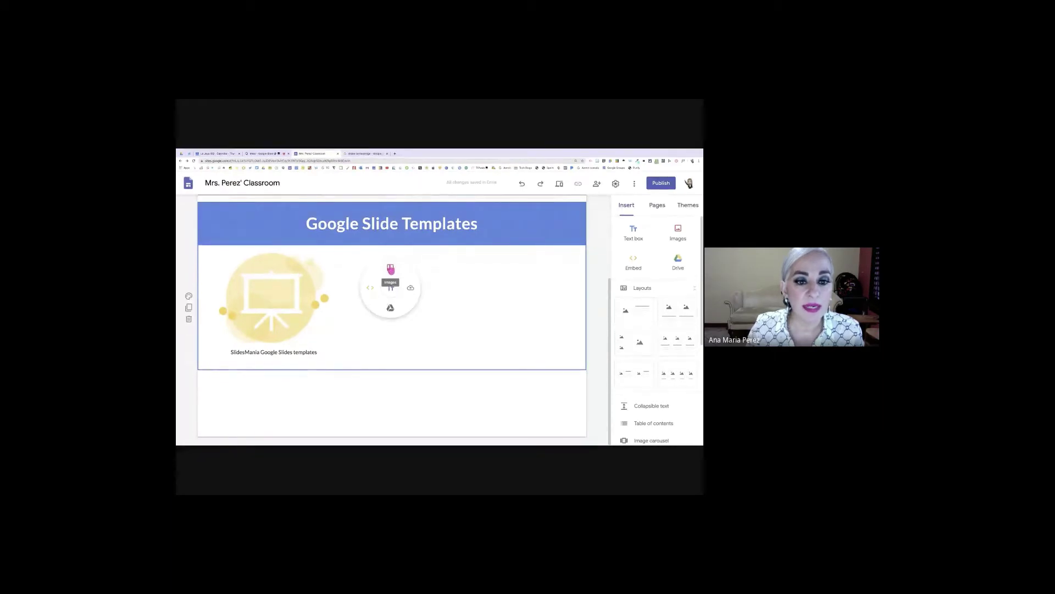
pyautogui.click(390, 268)
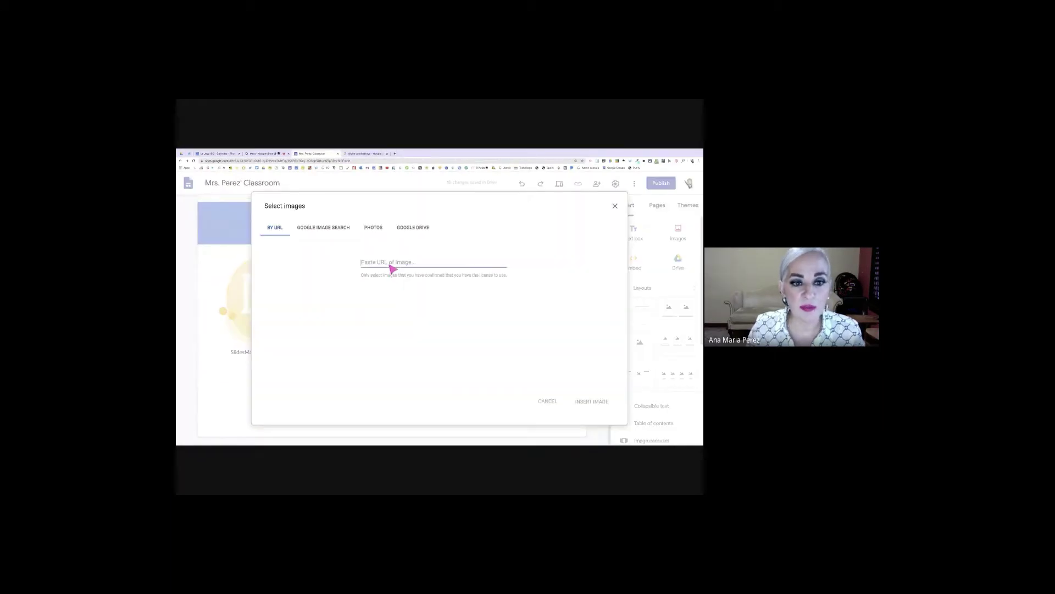
pyautogui.hotkey('ctrl', 'v')
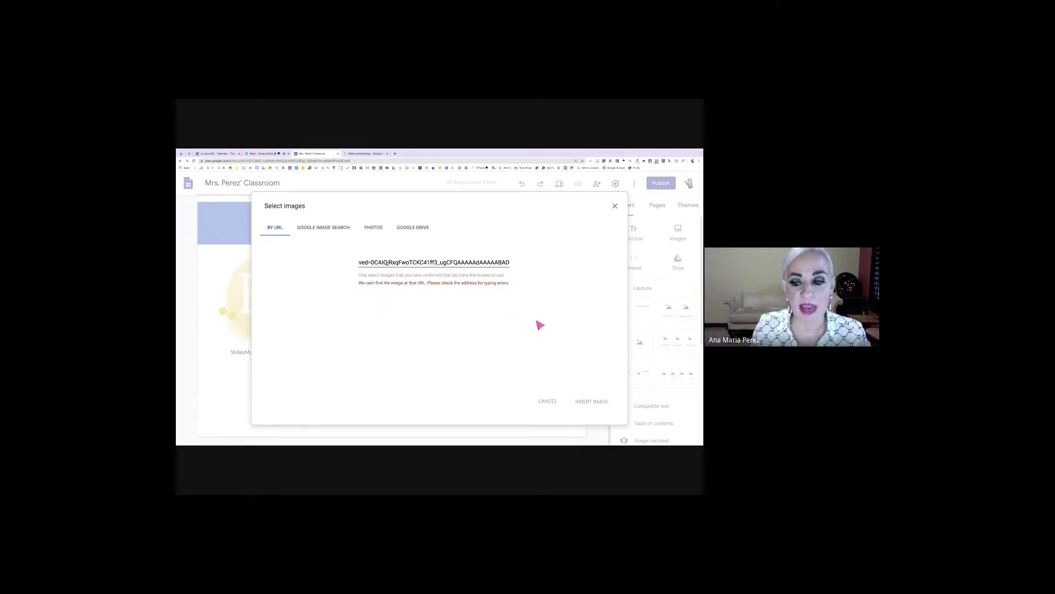
pyautogui.click(553, 408)
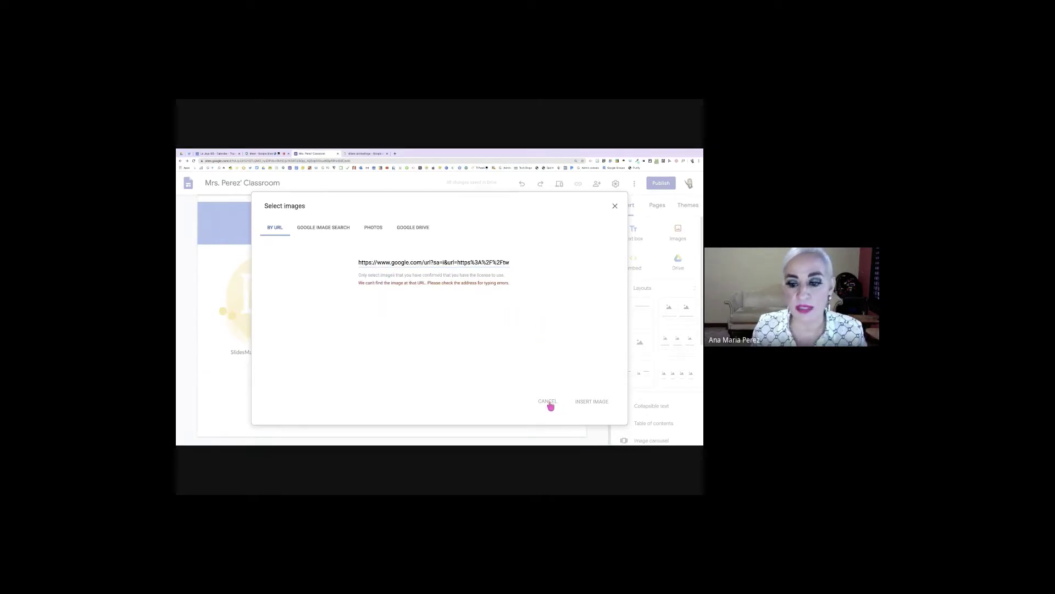
pyautogui.click(615, 207)
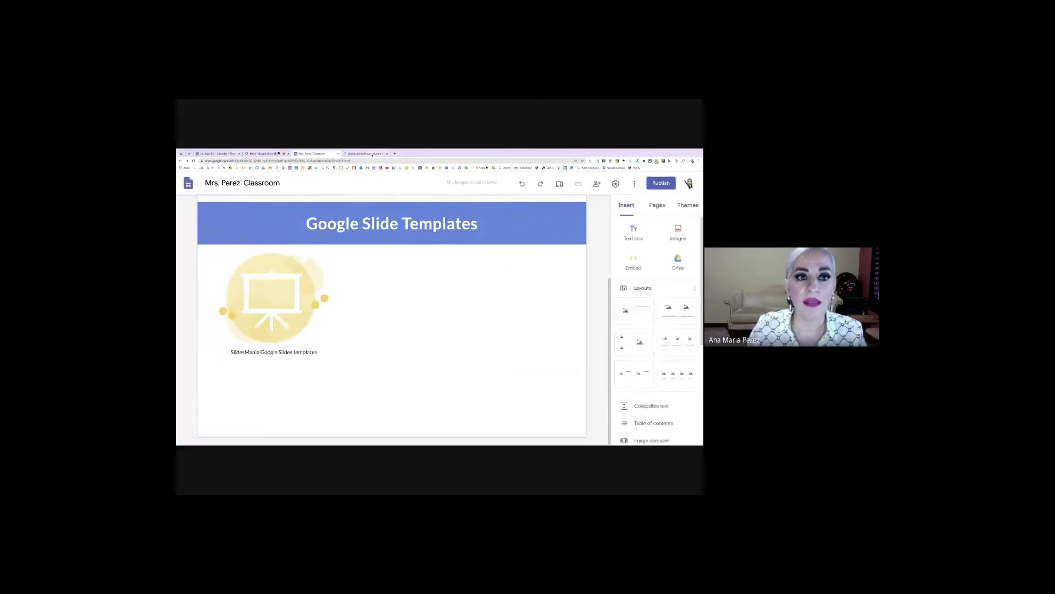
# In the image search results, open the square SlidesCarnival logo on a white background and copy its image address
pyautogui.click(365, 154)
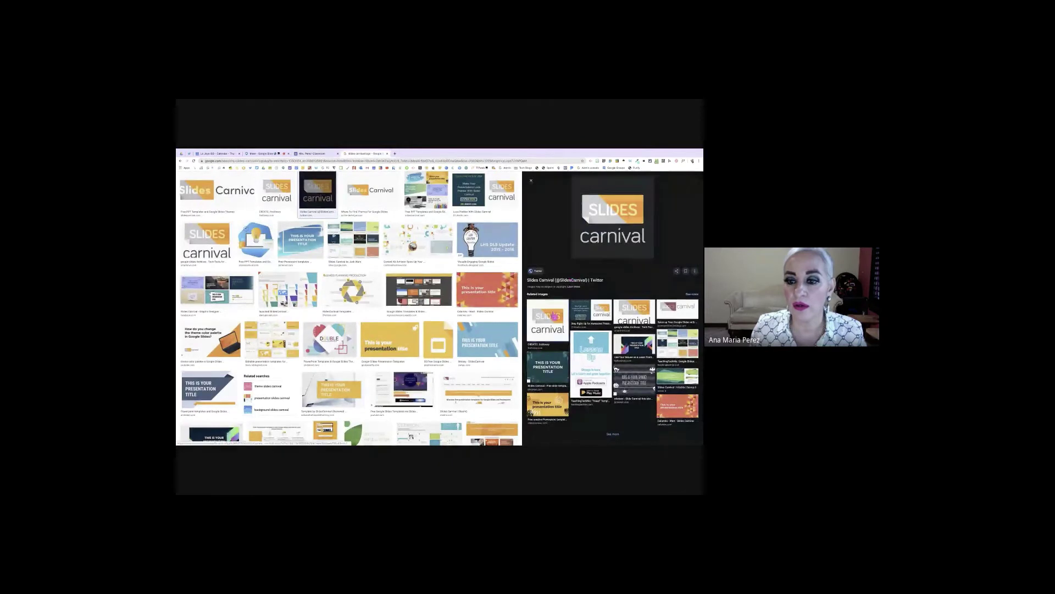
pyautogui.click(547, 320)
pyautogui.rightClick(614, 211)
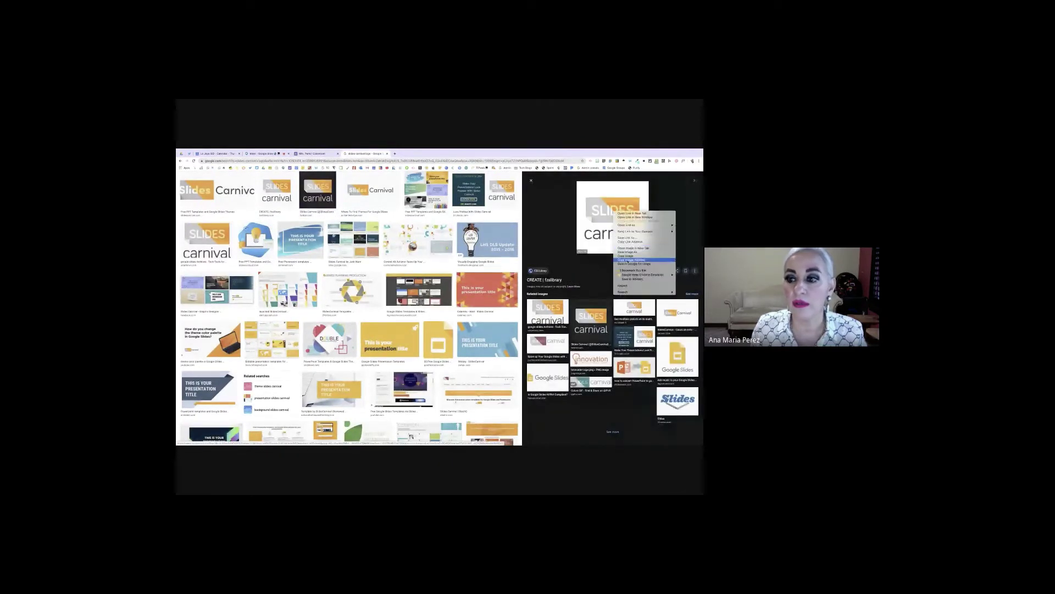
pyautogui.click(630, 260)
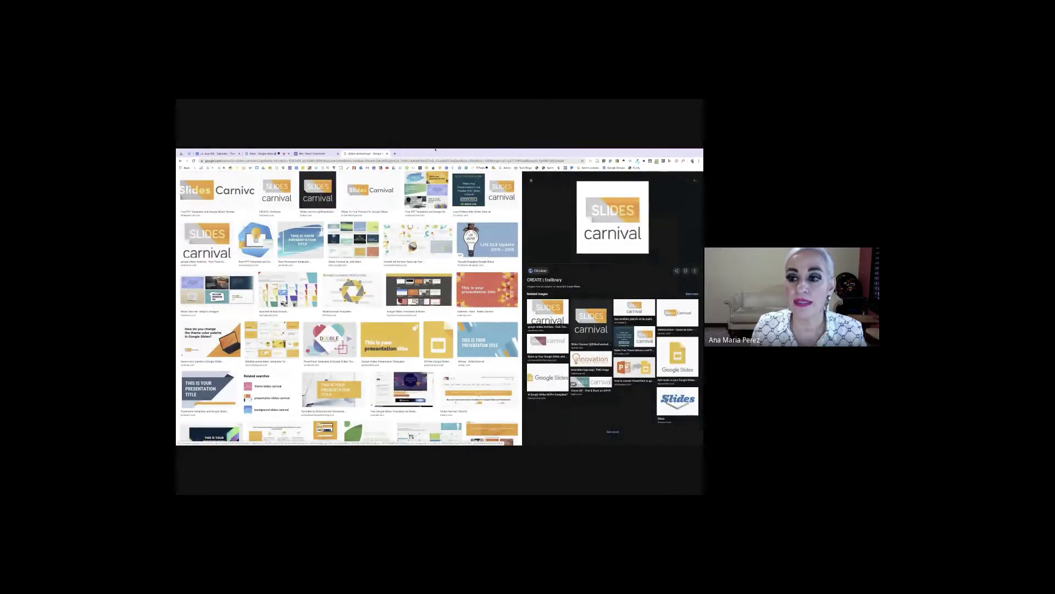
# Insert the square SlidesCarnival logo by its copied URL in the empty space beside the SlidesMania illustration
pyautogui.click(318, 154)
pyautogui.doubleClick(400, 296)
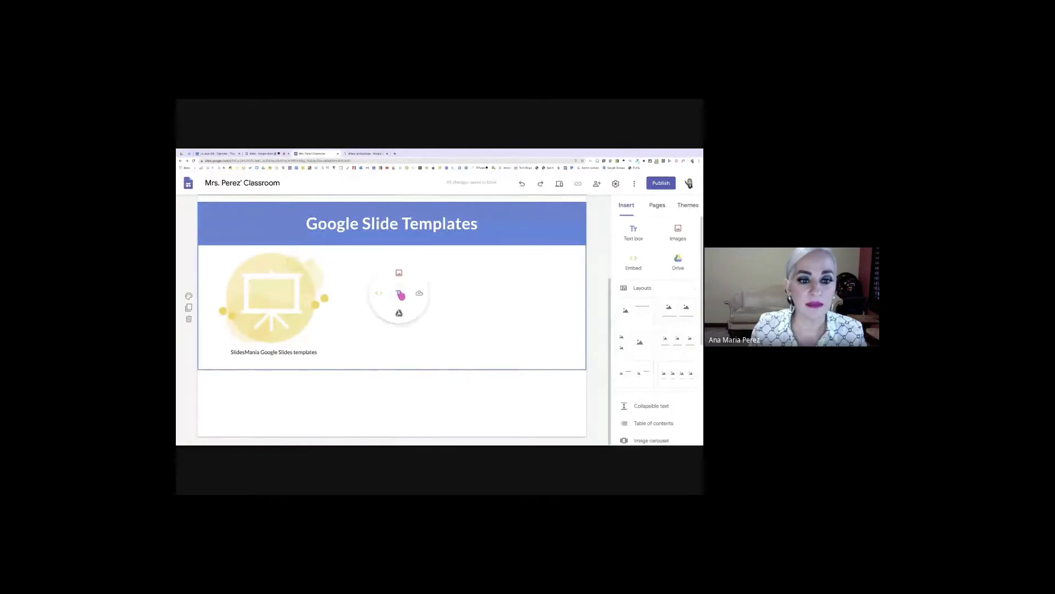
pyautogui.click(400, 275)
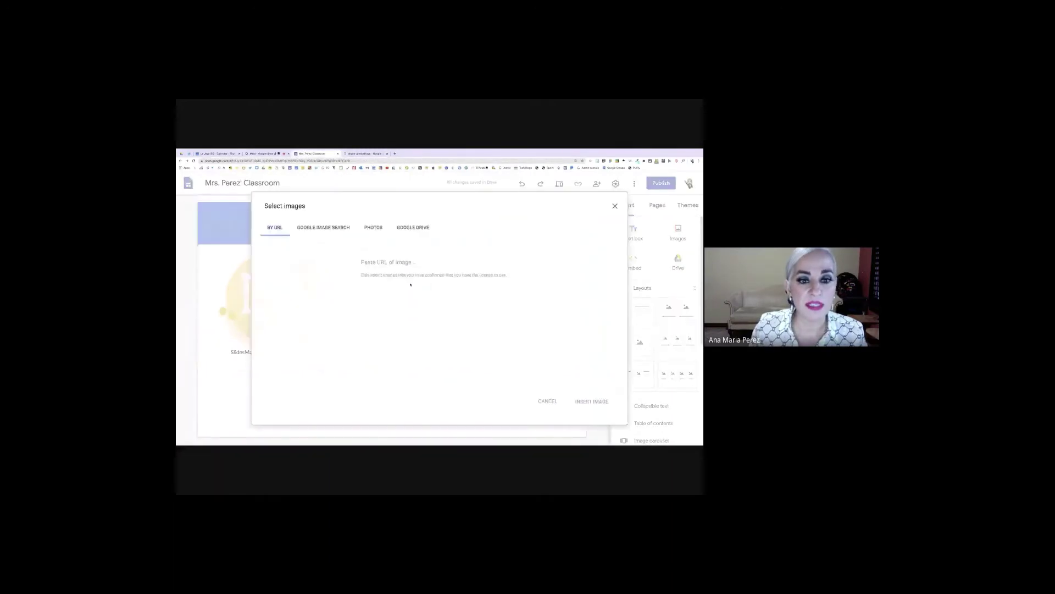
pyautogui.click(417, 271)
pyautogui.hotkey('ctrl', 'v')
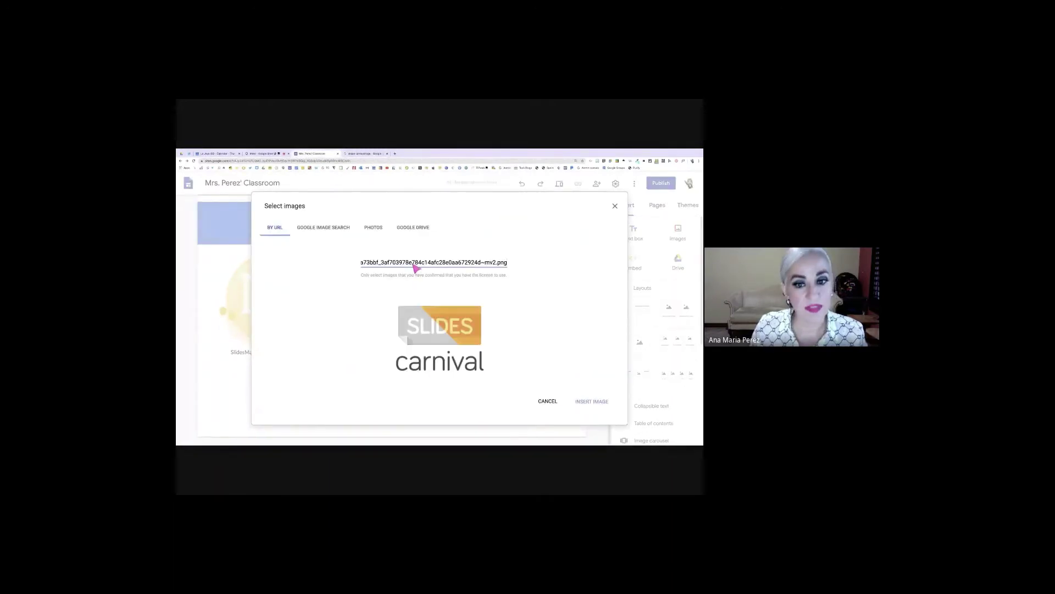
pyautogui.click(591, 401)
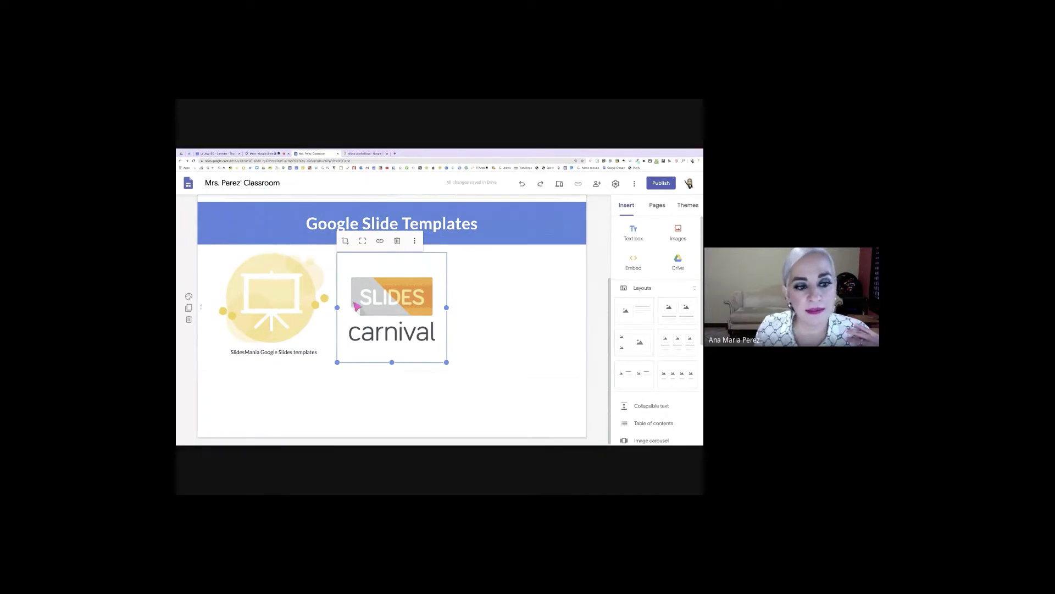
# Add a text box directly beneath the SlidesCarnival logo with the caption "Slides Carnival Google Slides templates"
pyautogui.doubleClick(489, 341)
pyautogui.click(488, 341)
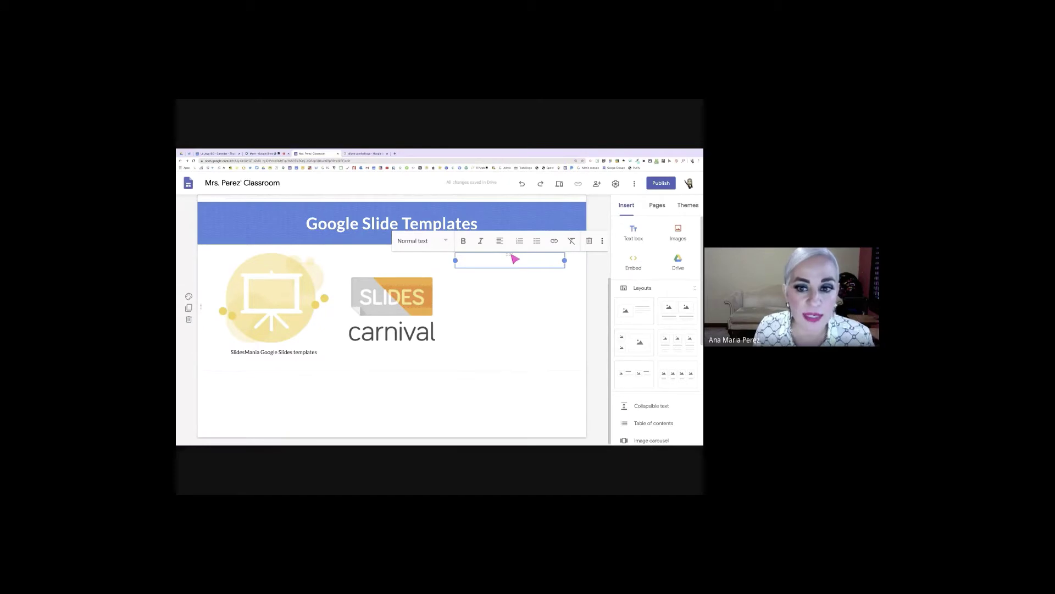
pyautogui.moveTo(514, 259); pyautogui.dragTo(386, 364)
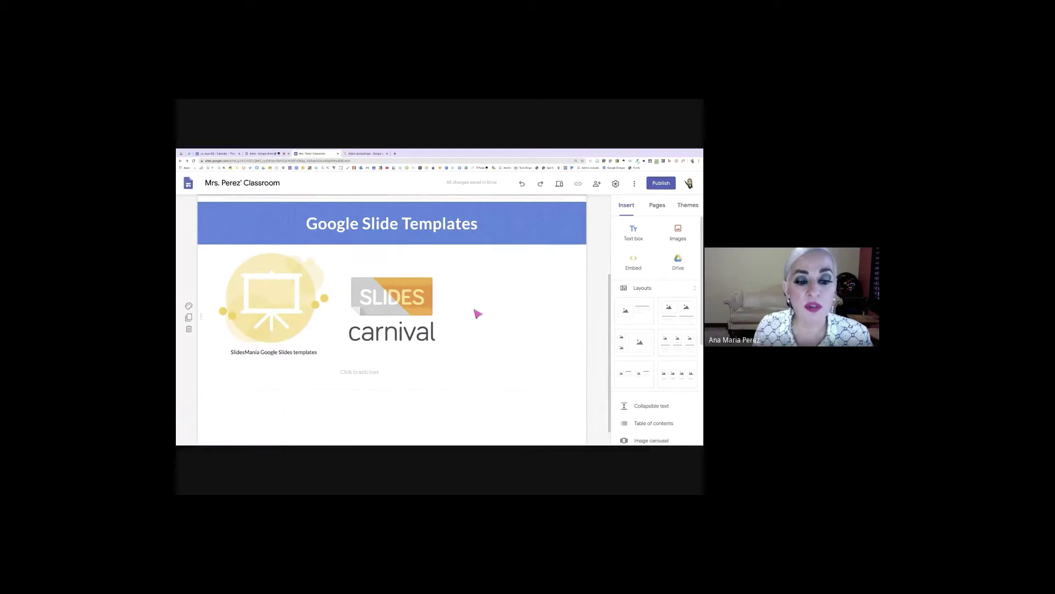
pyautogui.click(365, 373)
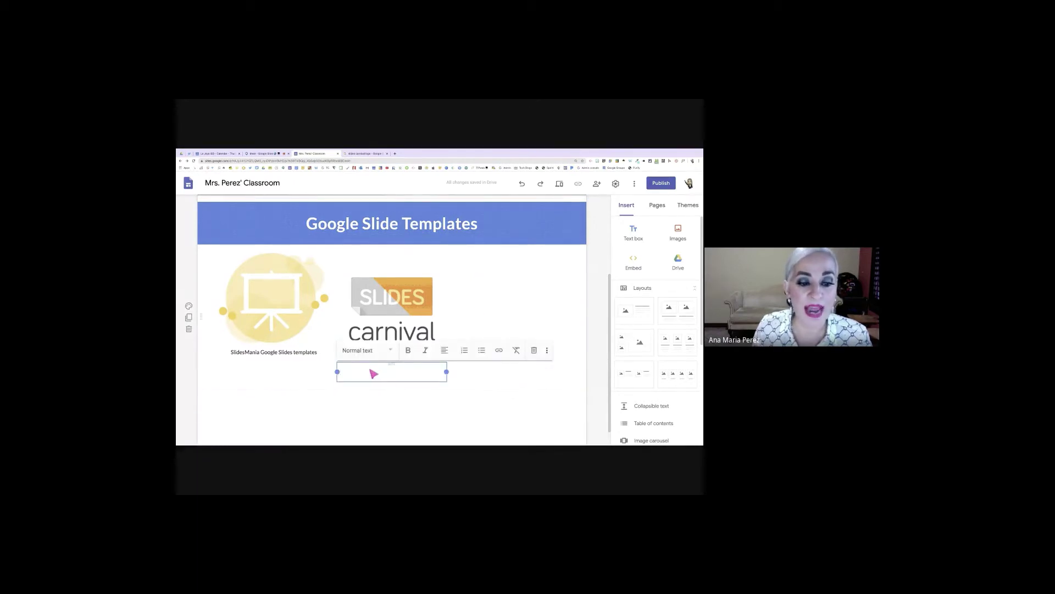
pyautogui.write('Slides Carnival')
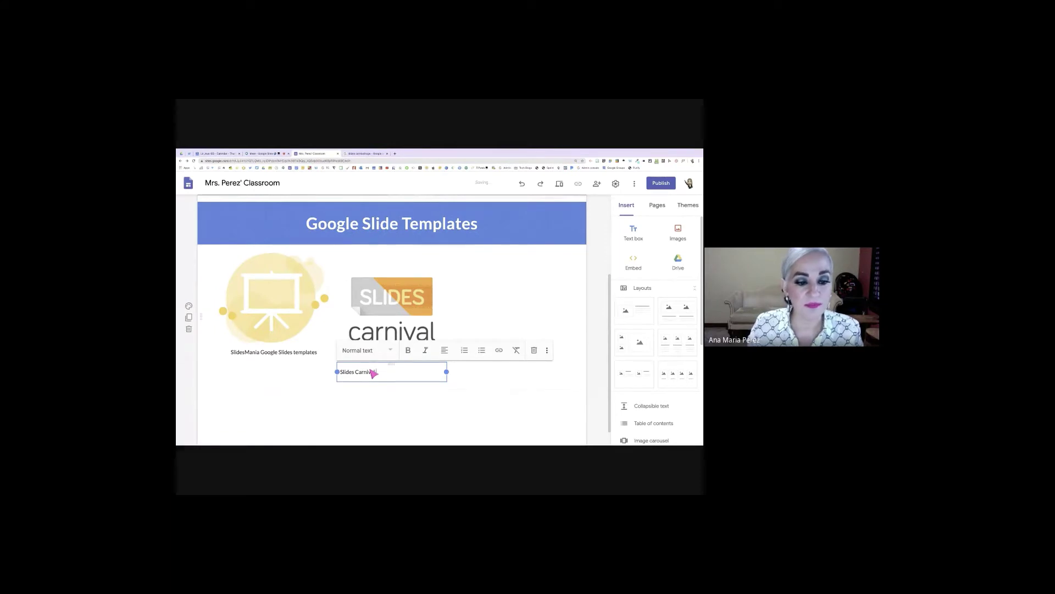
pyautogui.write(' Goog')
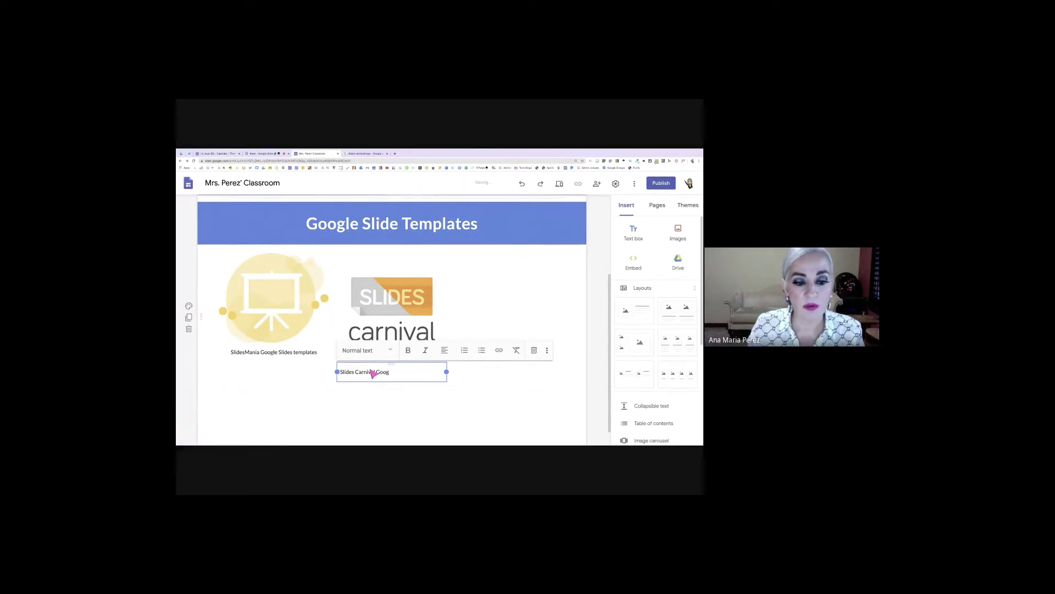
pyautogui.write('le Slides templates')
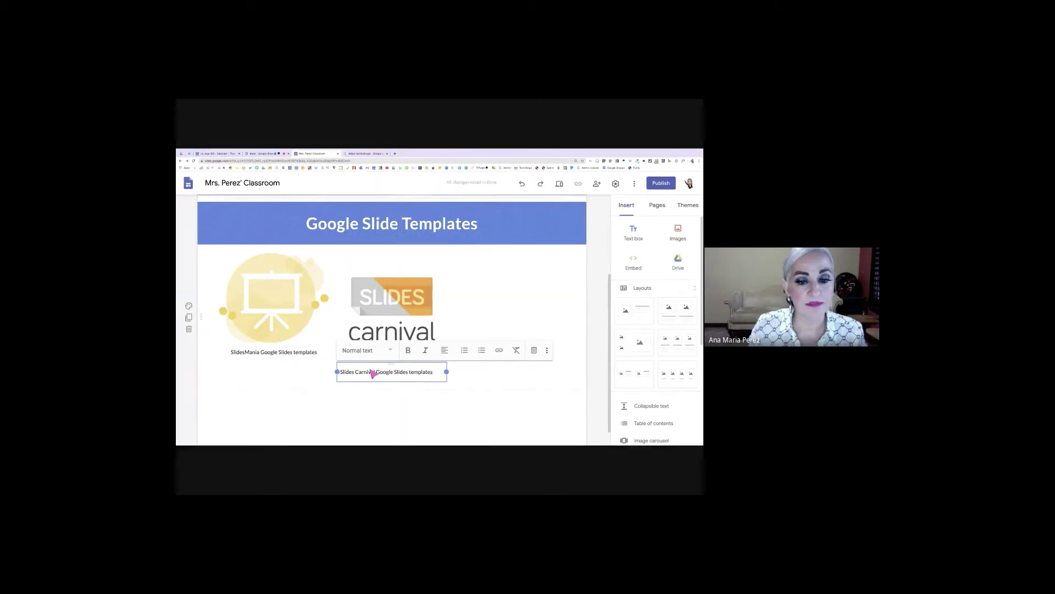
pyautogui.click(365, 414)
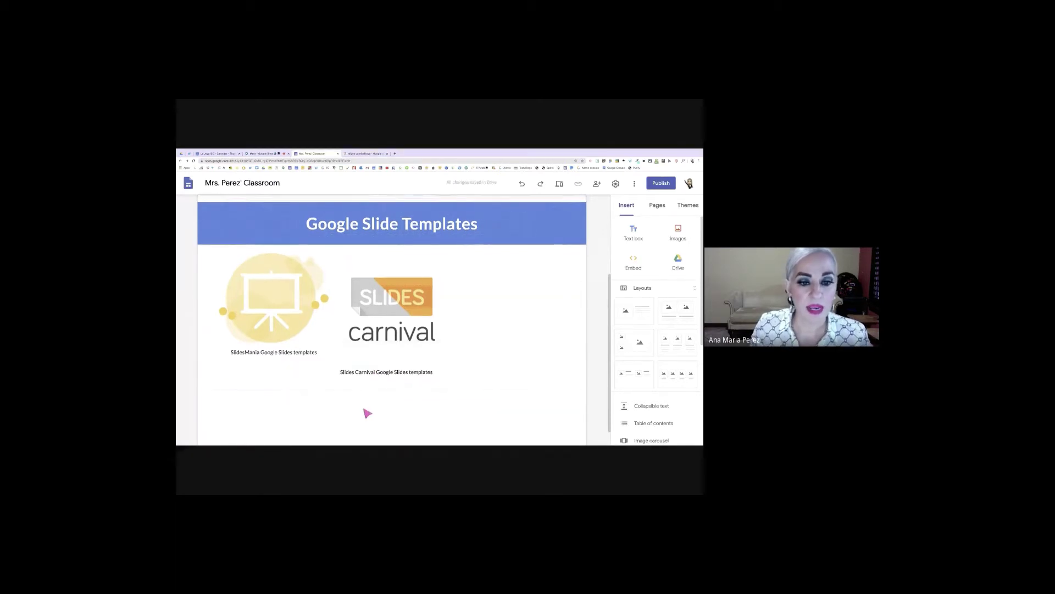
# Link the SlidesCarnival logo to slidescarnival.com and deselect it
pyautogui.click(392, 314)
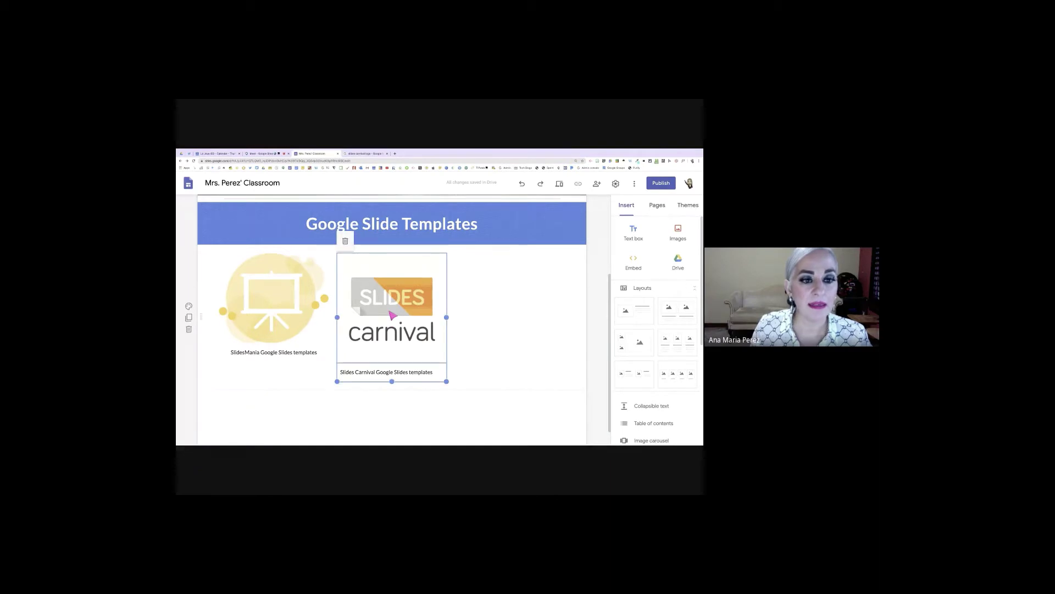
pyautogui.click(392, 314)
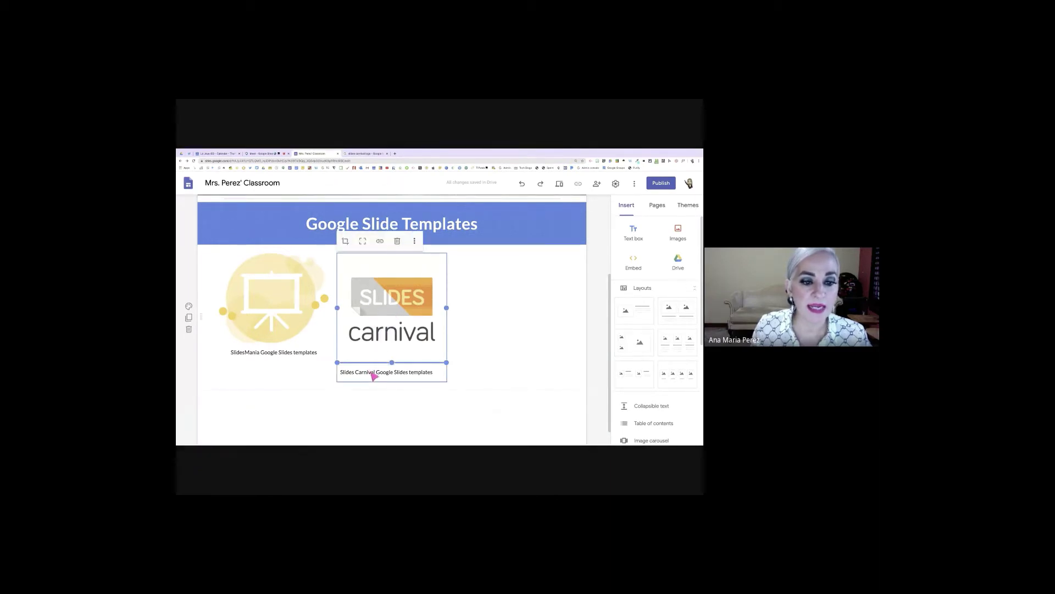
pyautogui.click(380, 243)
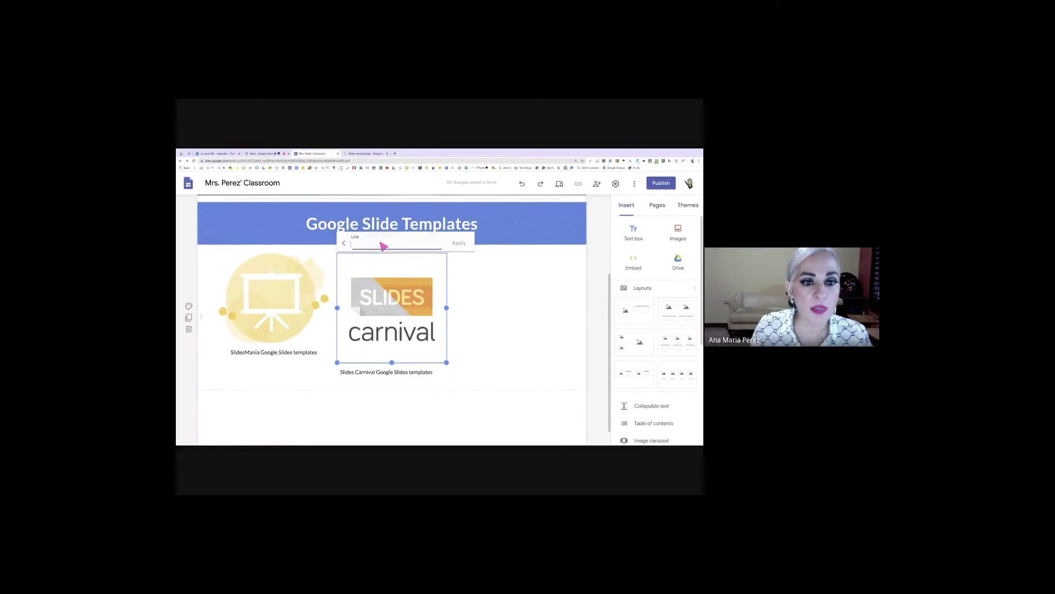
pyautogui.write('slidescarnival.com')
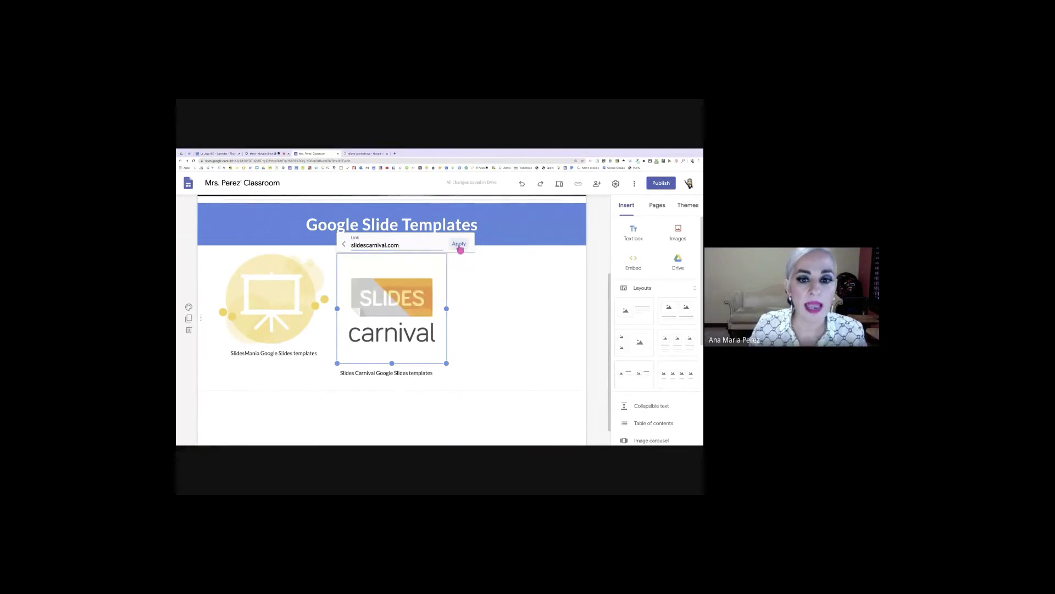
pyautogui.click(459, 244)
pyautogui.click(451, 402)
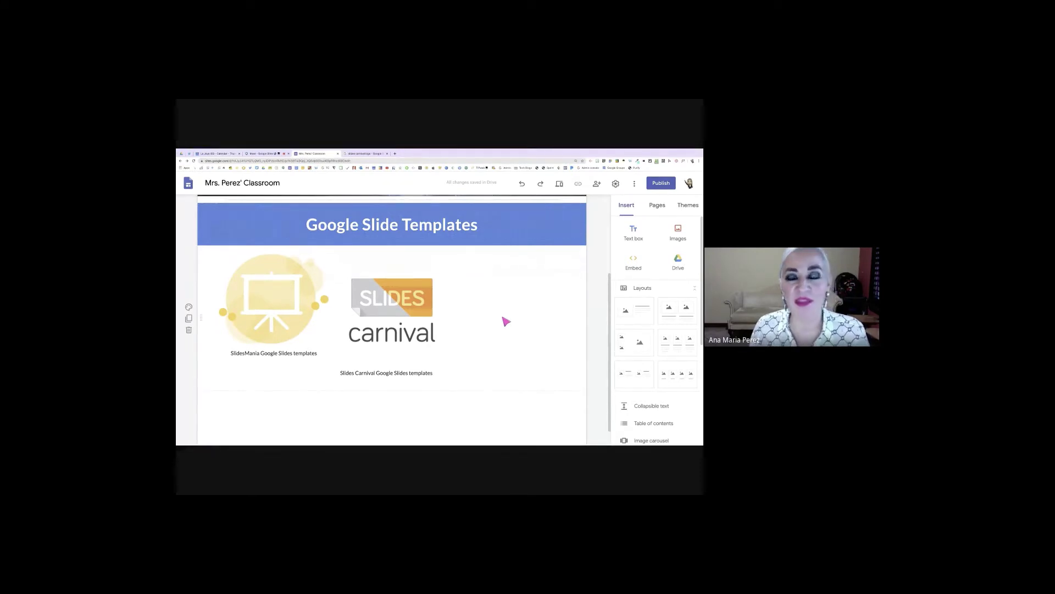
# Open slidesgo.com in place of the image search results and look over its latest and popular themes
pyautogui.click(366, 154)
pyautogui.click(315, 162)
pyautogui.write('slidesgo.com')
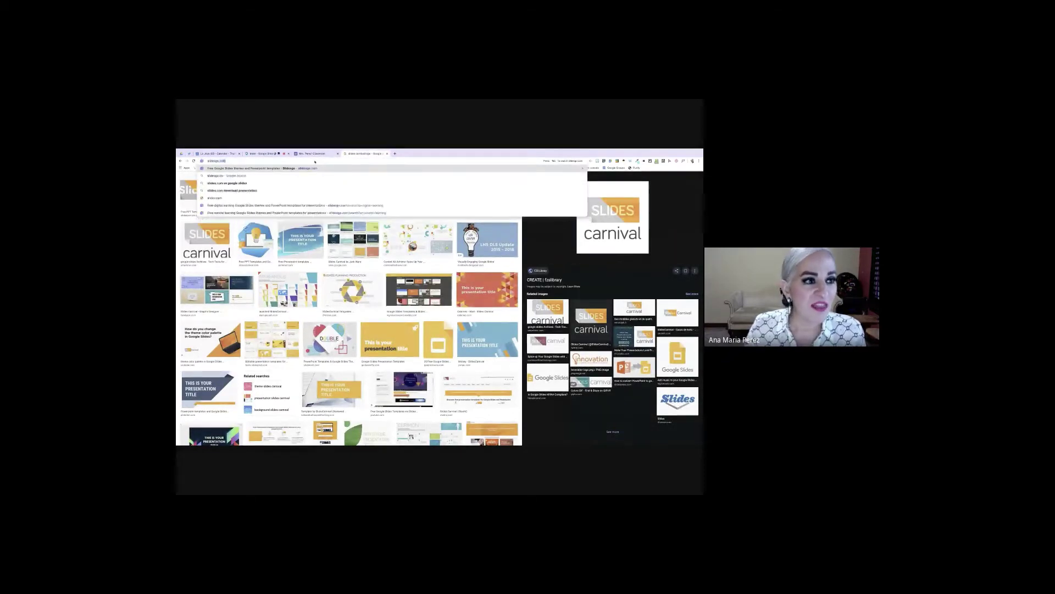
pyautogui.press('Return')
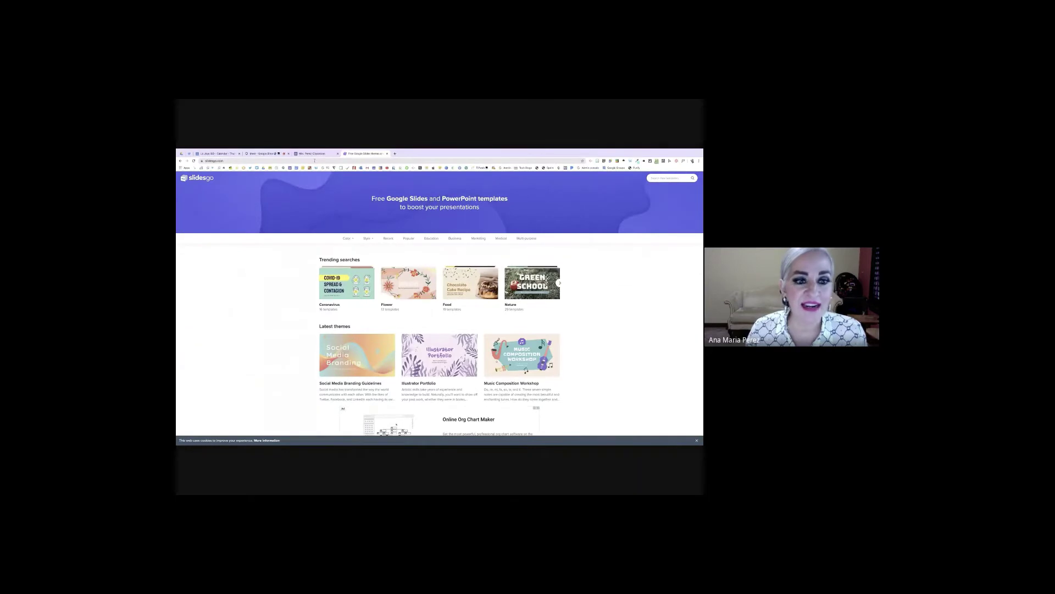
pyautogui.scroll(-5, 332, 296)
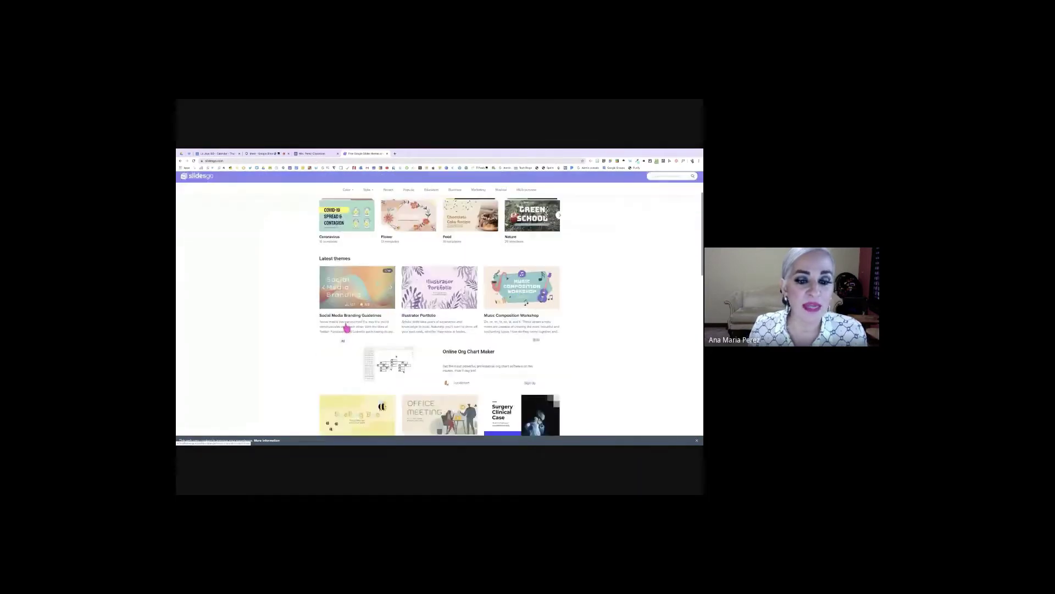
pyautogui.scroll(-10, 440, 302)
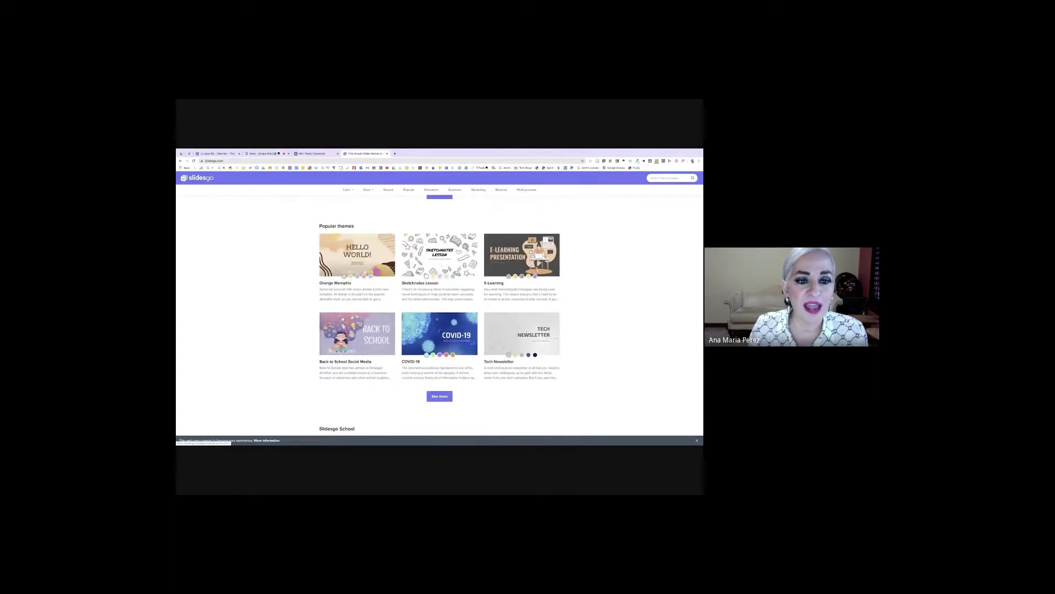
# Open Slidesgo's Education category and look through its presentation templates
pyautogui.click(433, 191)
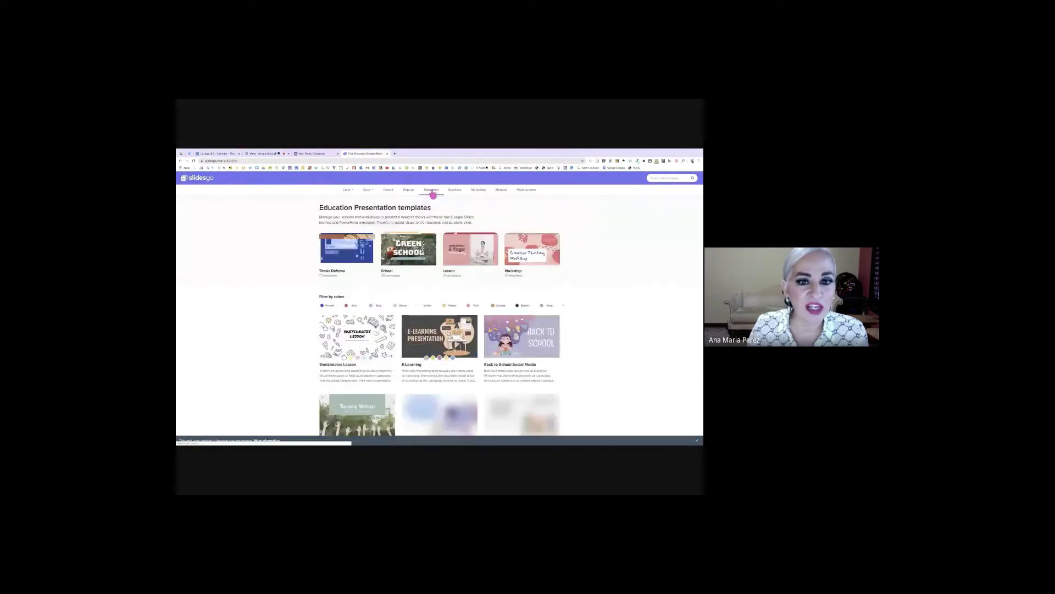
pyautogui.scroll(-1, 431, 316)
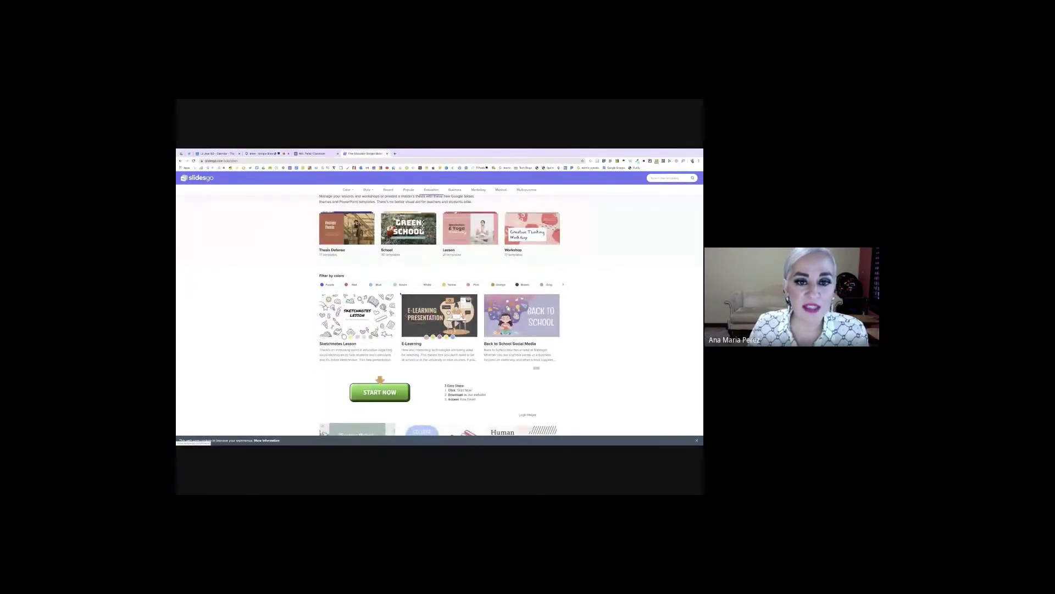
pyautogui.scroll(-1, 399, 317)
pyautogui.scroll(-1, 399, 316)
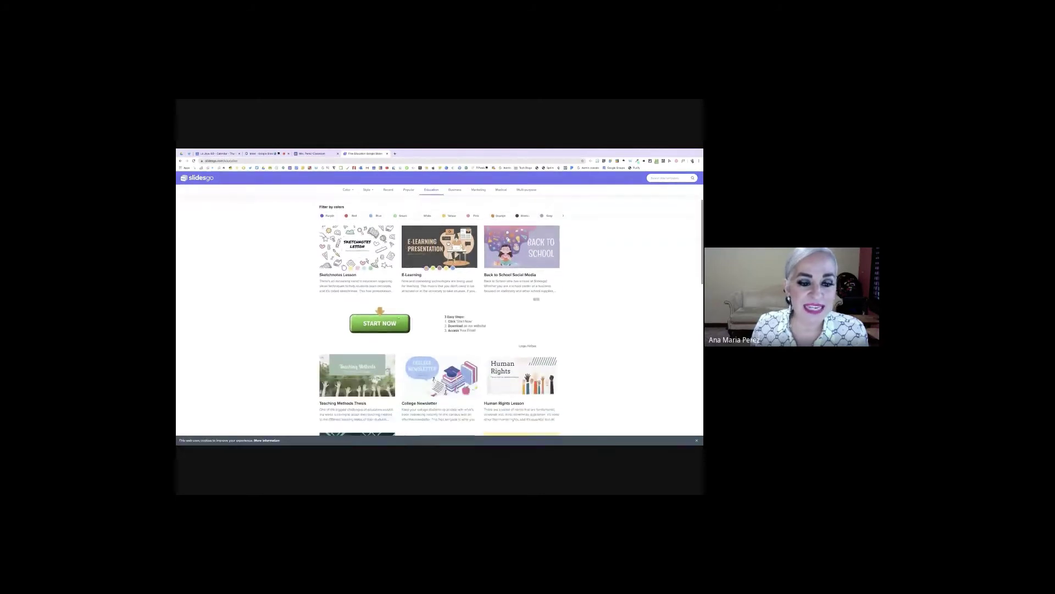
pyautogui.scroll(-6, 510, 337)
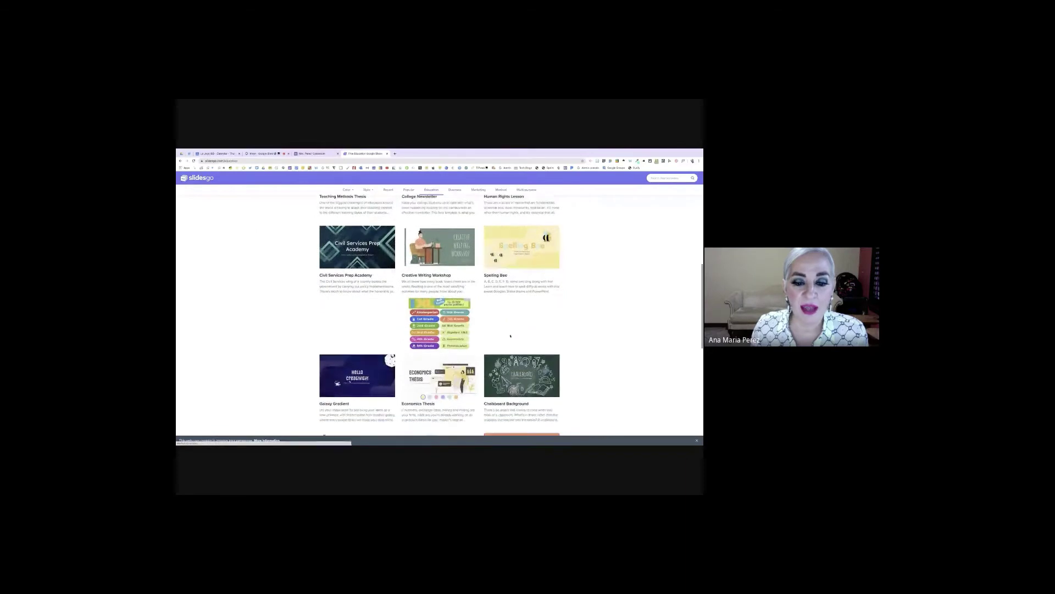
pyautogui.scroll(-2, 510, 337)
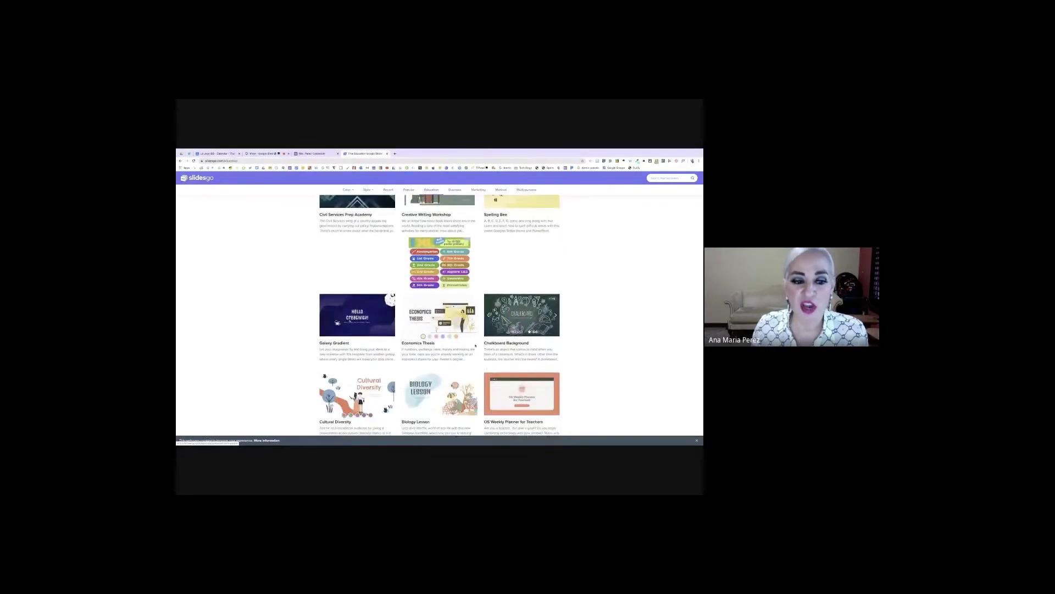
pyautogui.scroll(-1, 475, 345)
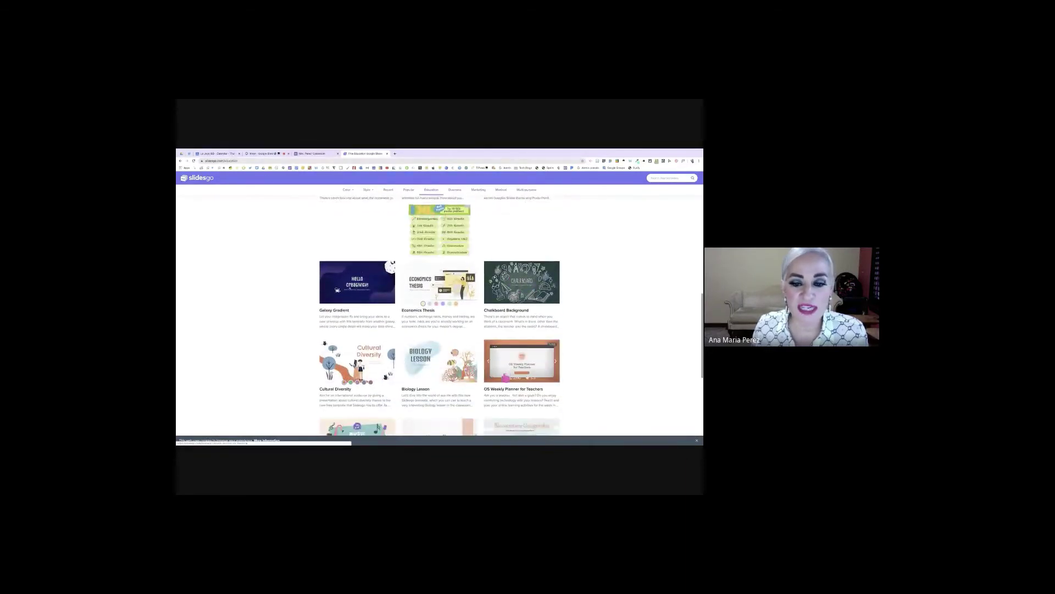
pyautogui.scroll(-1, 506, 377)
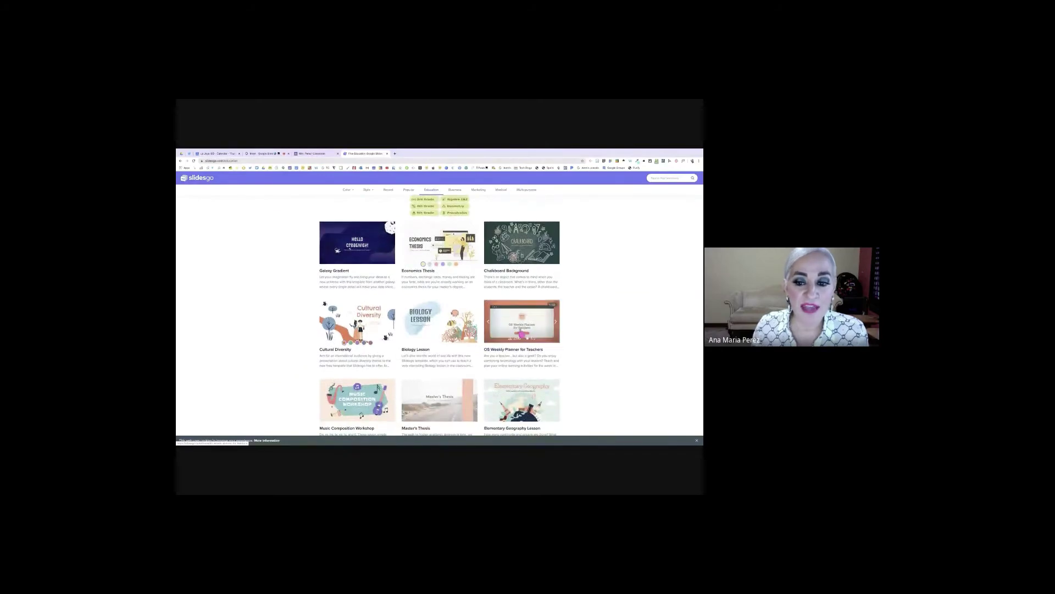
pyautogui.scroll(10, 521, 333)
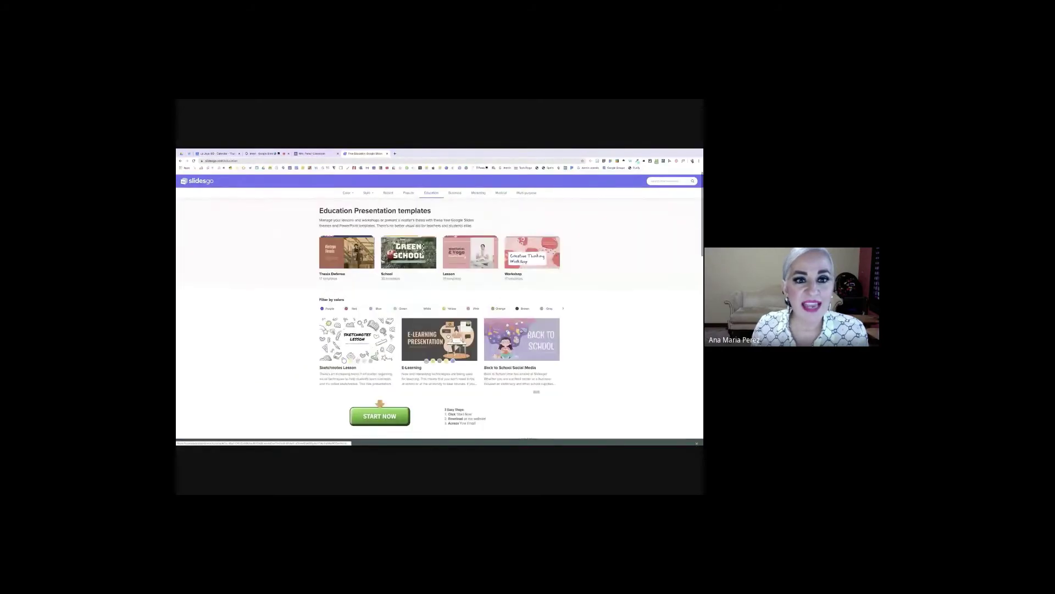
# Copy the image address of Slidesgo's header logo and try to insert it by URL beside the SlidesCarnival logo on the site
pyautogui.rightClick(203, 181)
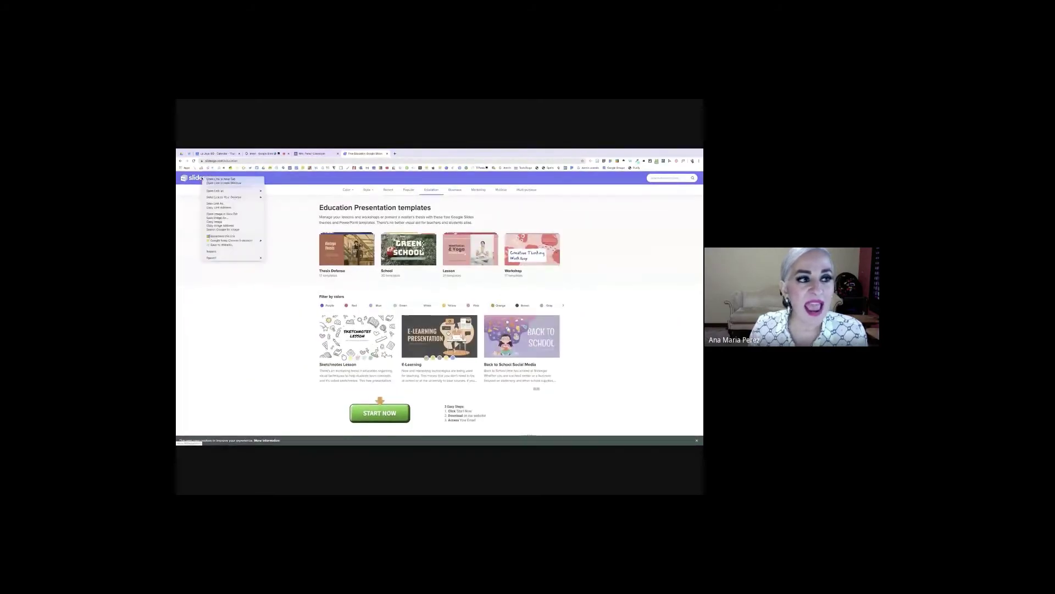
pyautogui.click(217, 226)
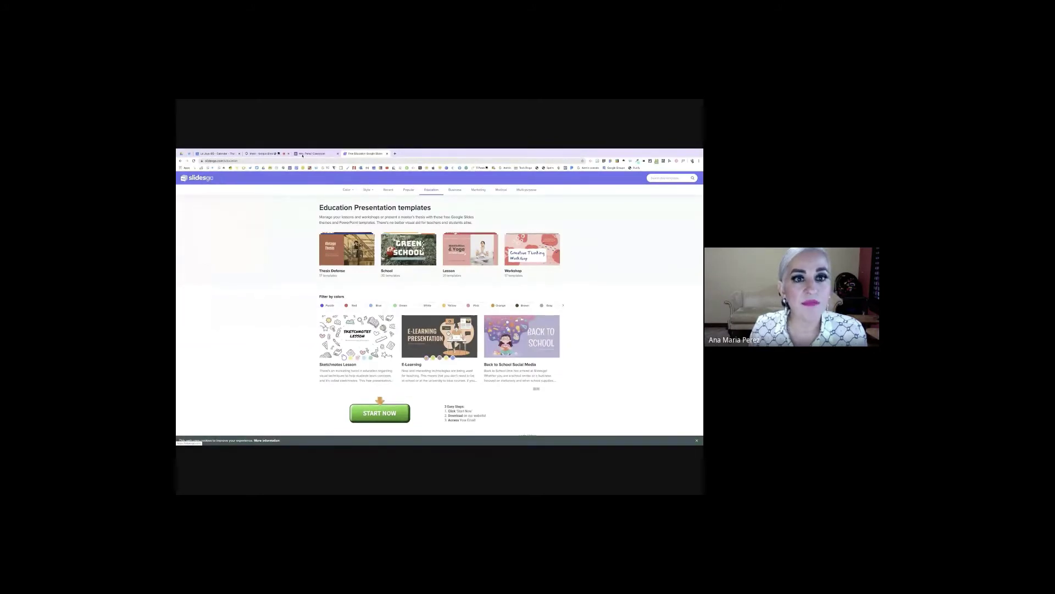
pyautogui.click(311, 153)
pyautogui.doubleClick(507, 298)
pyautogui.click(508, 281)
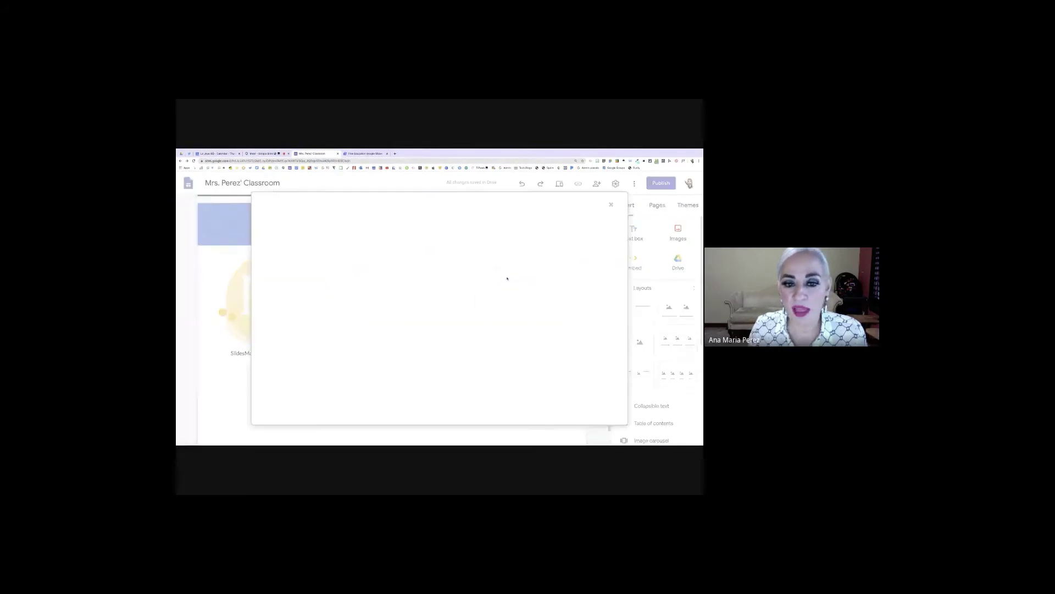
pyautogui.click(438, 268)
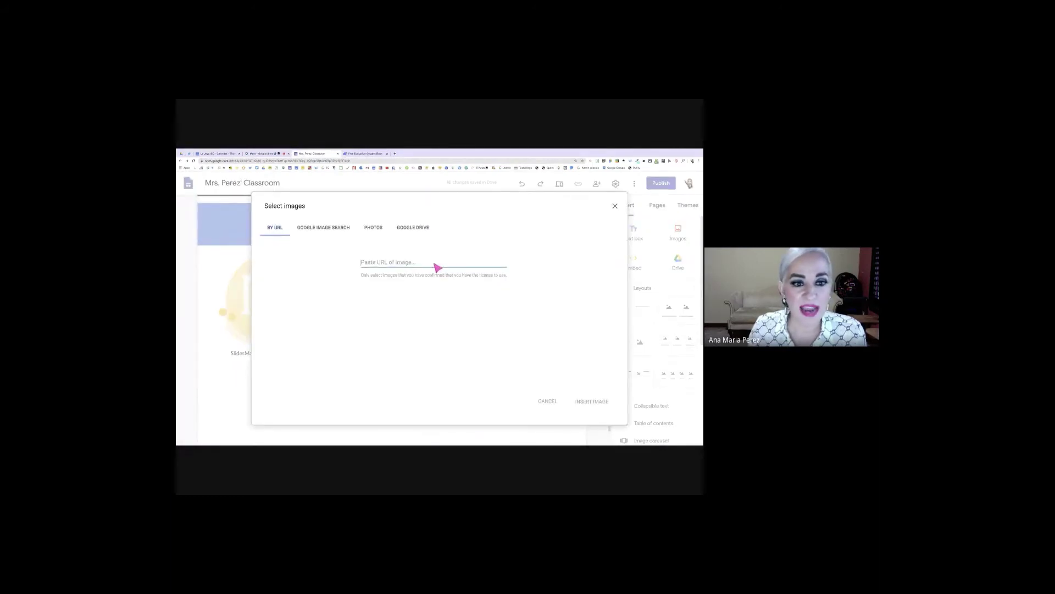
pyautogui.hotkey('ctrl', 'v')
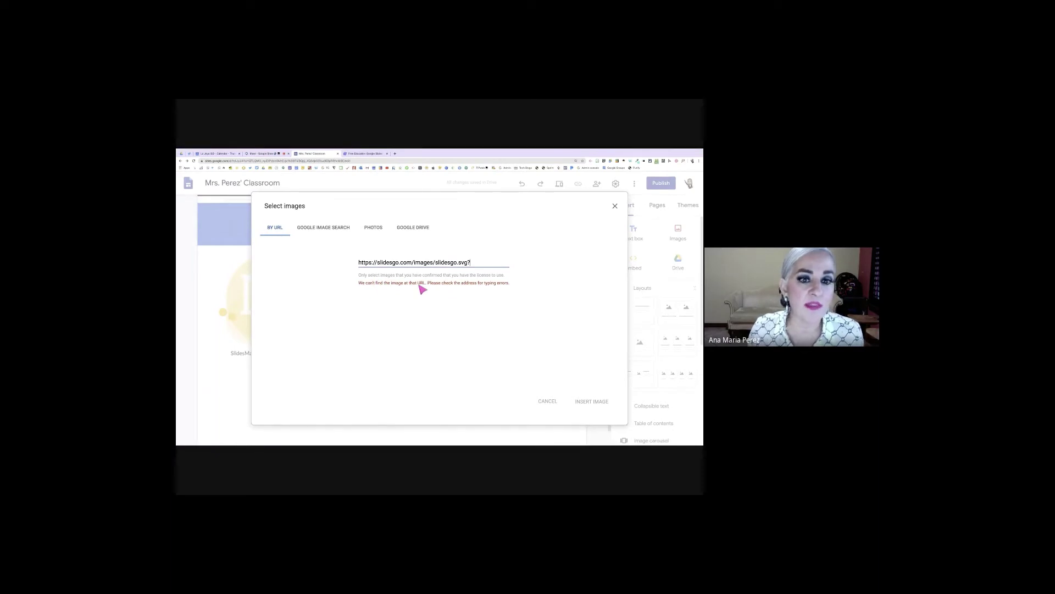
pyautogui.click(548, 408)
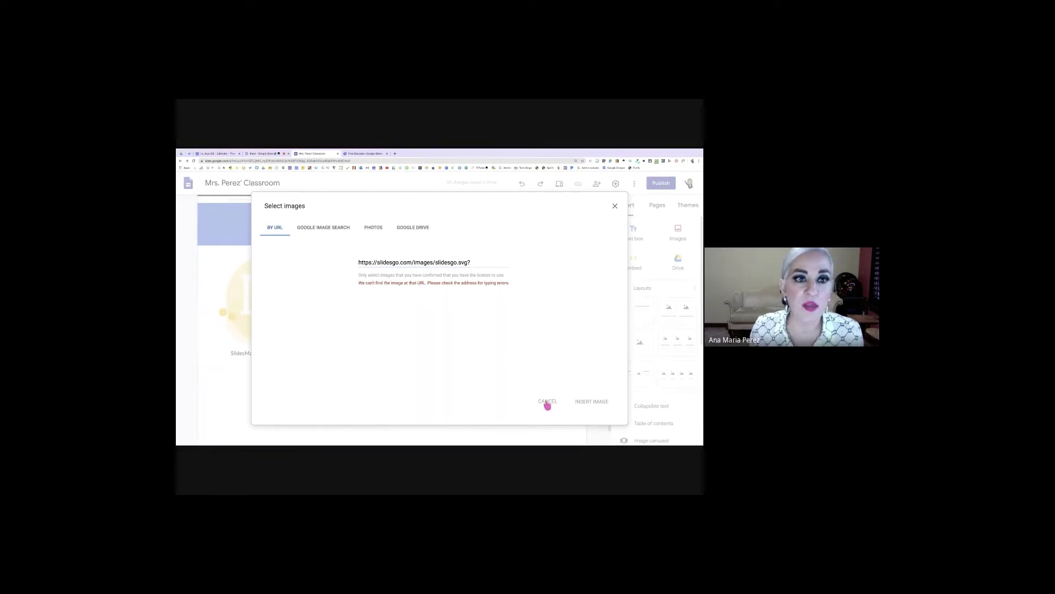
pyautogui.click(616, 207)
# Search Google for "slidesgo logo" in the Slidesgo tab and show the image results
pyautogui.click(365, 154)
pyautogui.click(441, 162)
pyautogui.write('s')
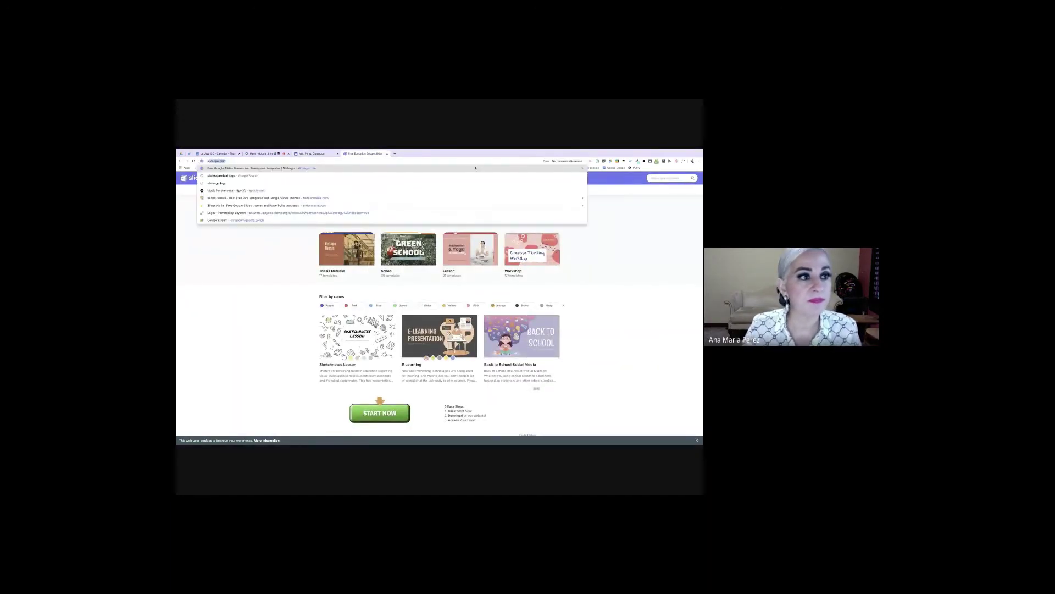
pyautogui.write('lidesgo')
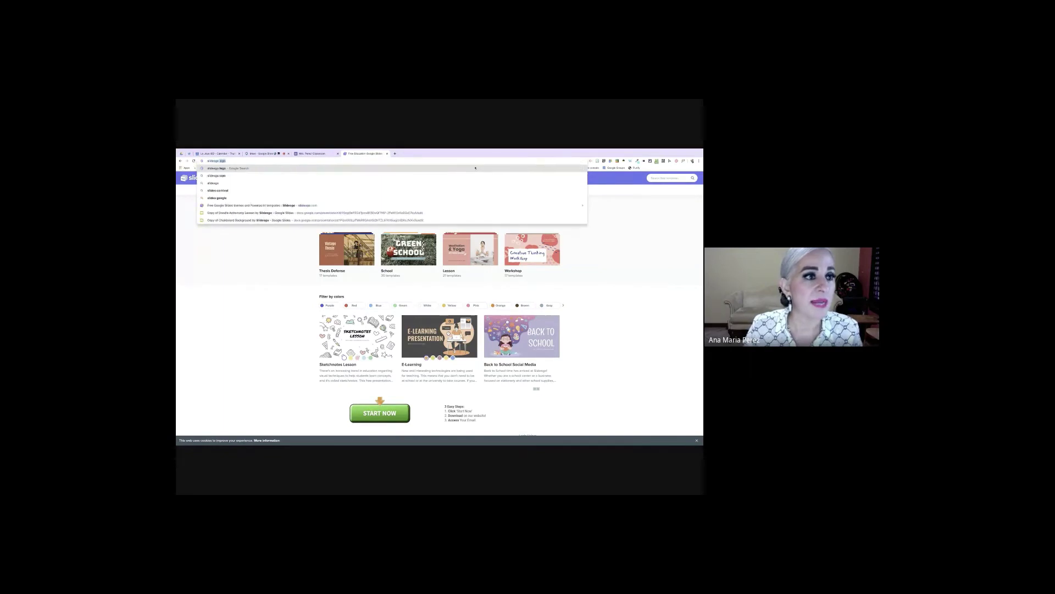
pyautogui.press('Return')
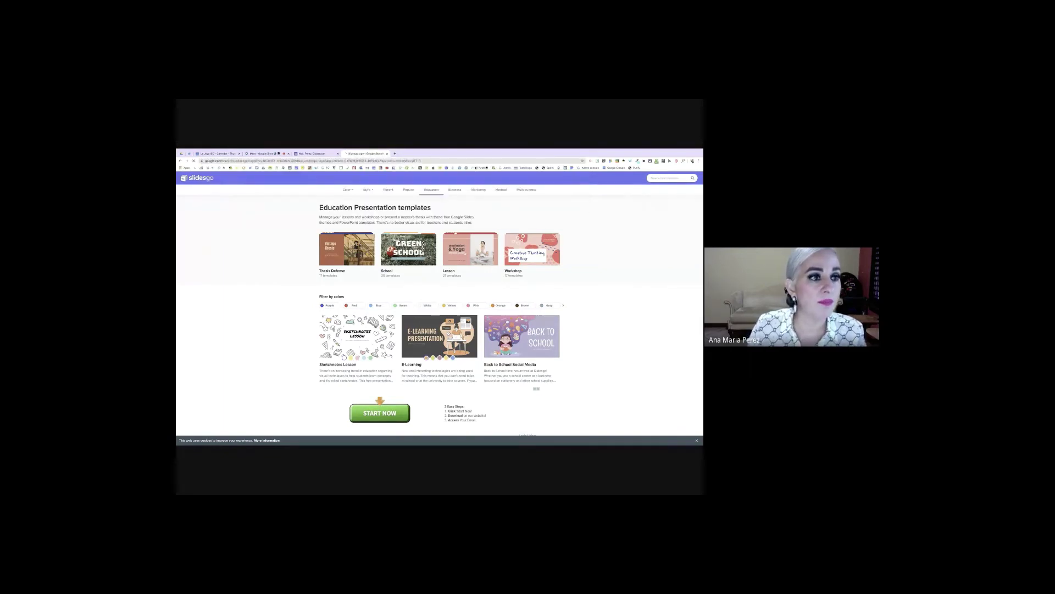
pyautogui.click(232, 192)
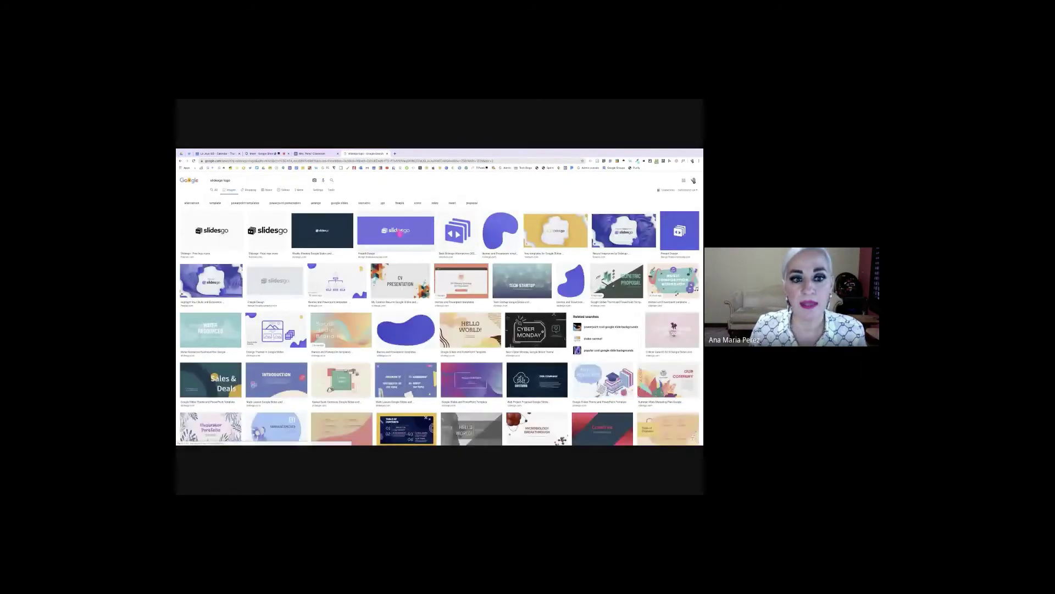
# Open the wide purple Slidesgo logo from the image results and copy its image address
pyautogui.click(405, 232)
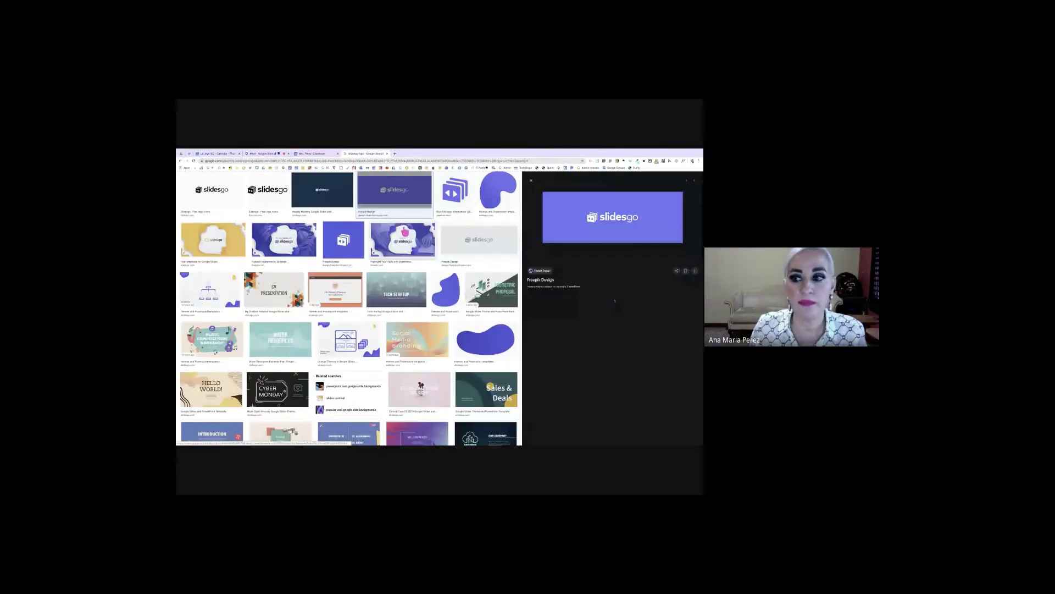
pyautogui.rightClick(593, 220)
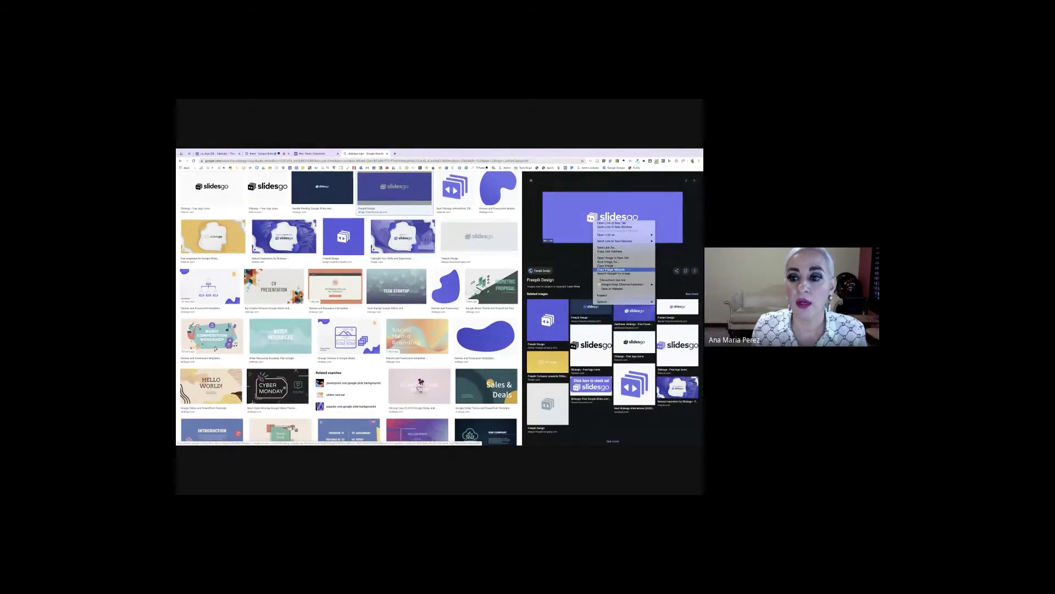
pyautogui.click(606, 266)
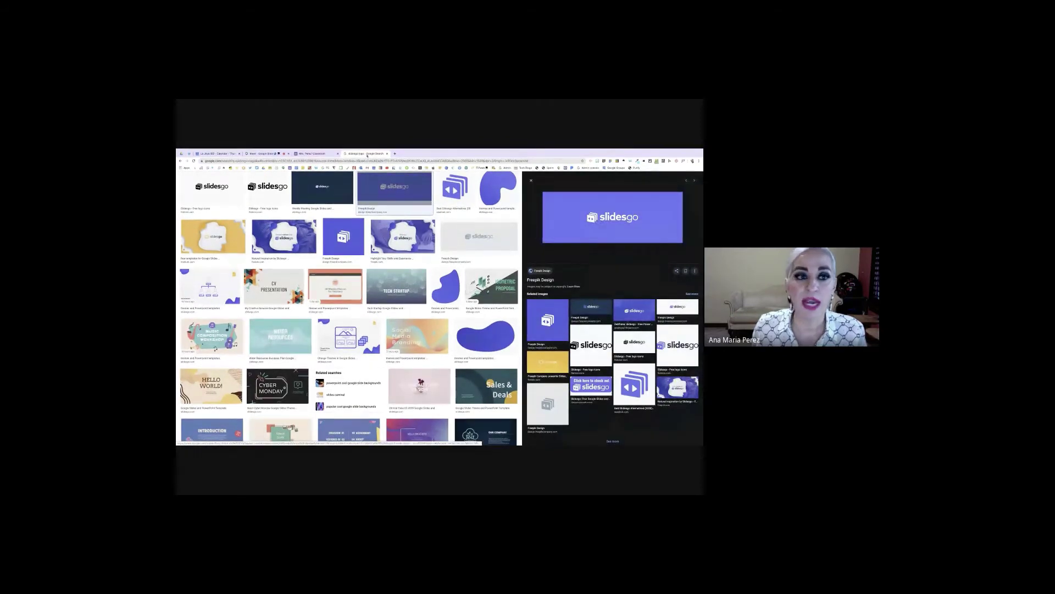
# Back in the classroom site, try to insert the purple Slidesgo logo by its copied URL in the empty space beside the SlidesCarnival logo
pyautogui.hotkey('ctrl', 'shift', 'Tab')
pyautogui.doubleClick(505, 297)
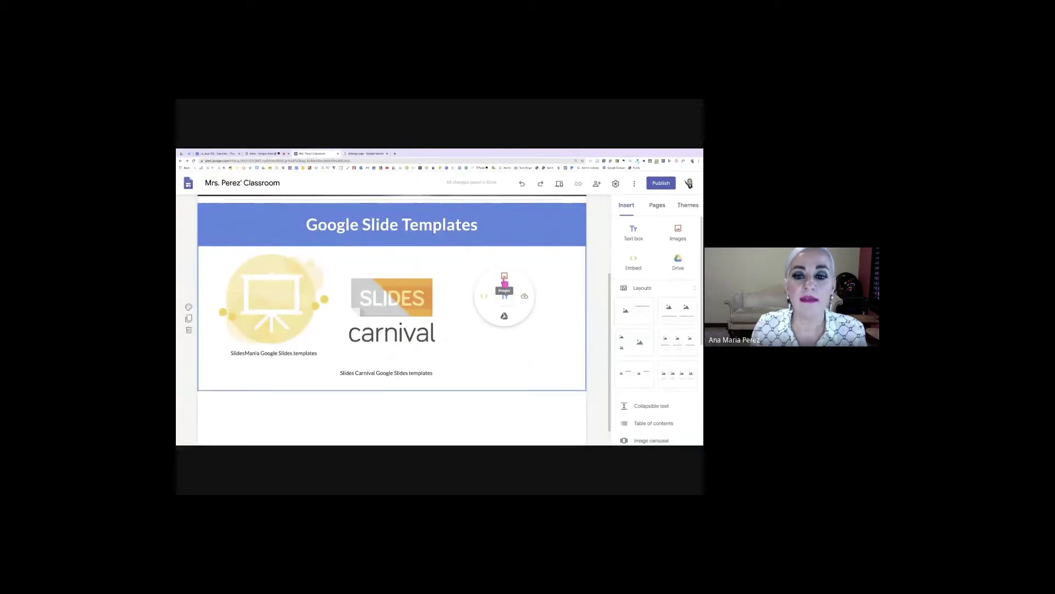
pyautogui.click(504, 279)
pyautogui.click(405, 268)
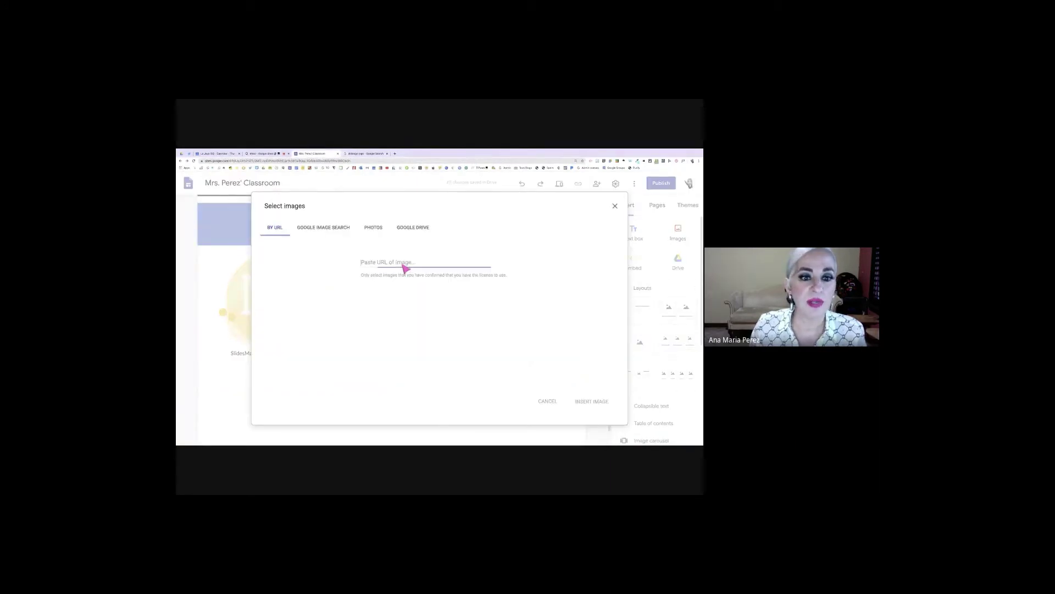
pyautogui.hotkey('ctrl', 'v')
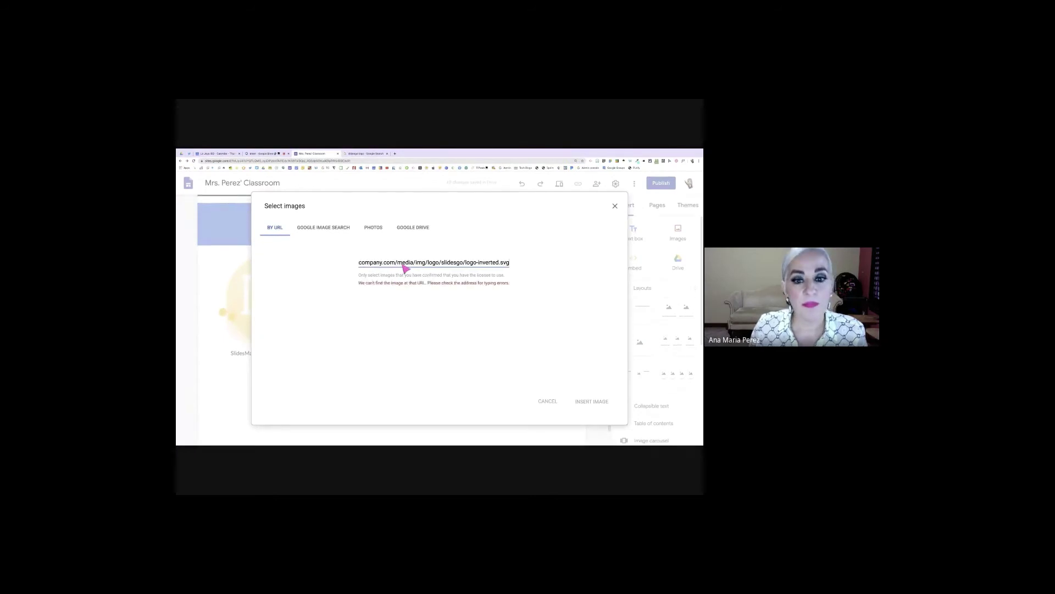
pyautogui.click(615, 207)
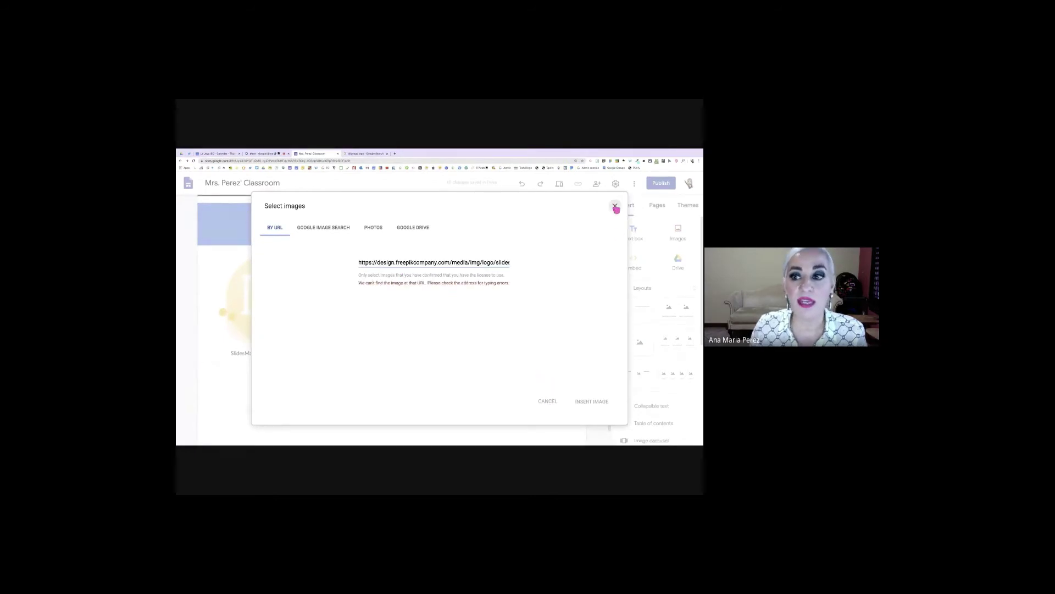
# Return to the image results, open the related navy Slidesgo logo and copy its image address
pyautogui.hotkey('ctrl', 'Tab')
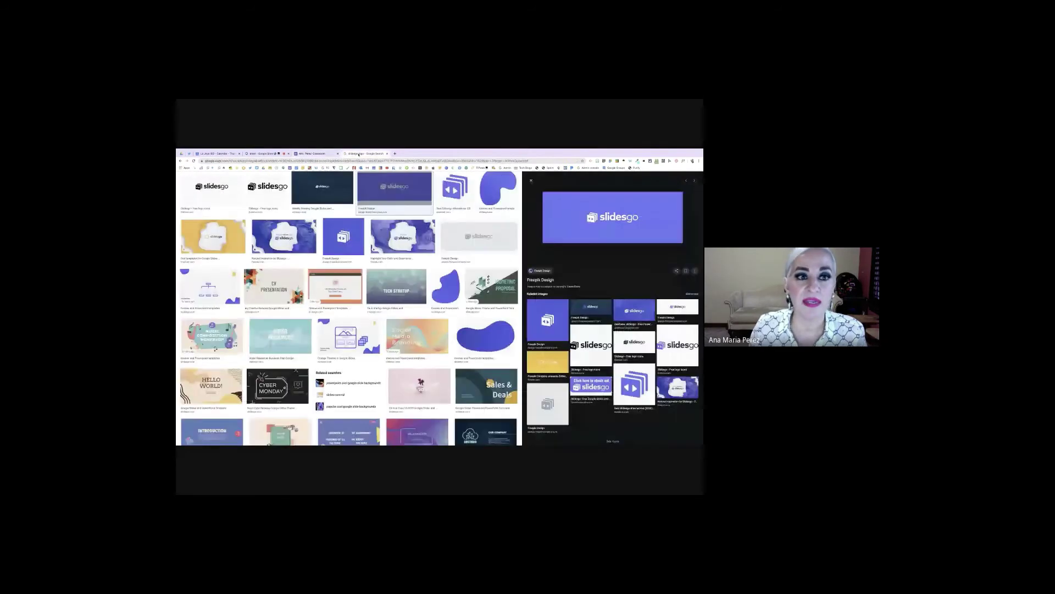
pyautogui.click(632, 317)
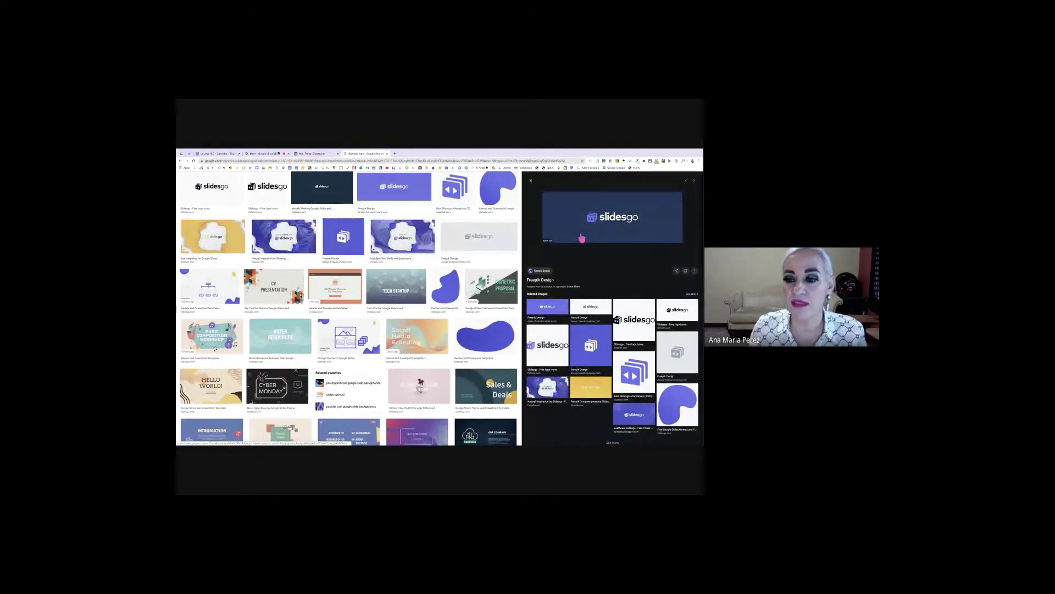
pyautogui.rightClick(581, 235)
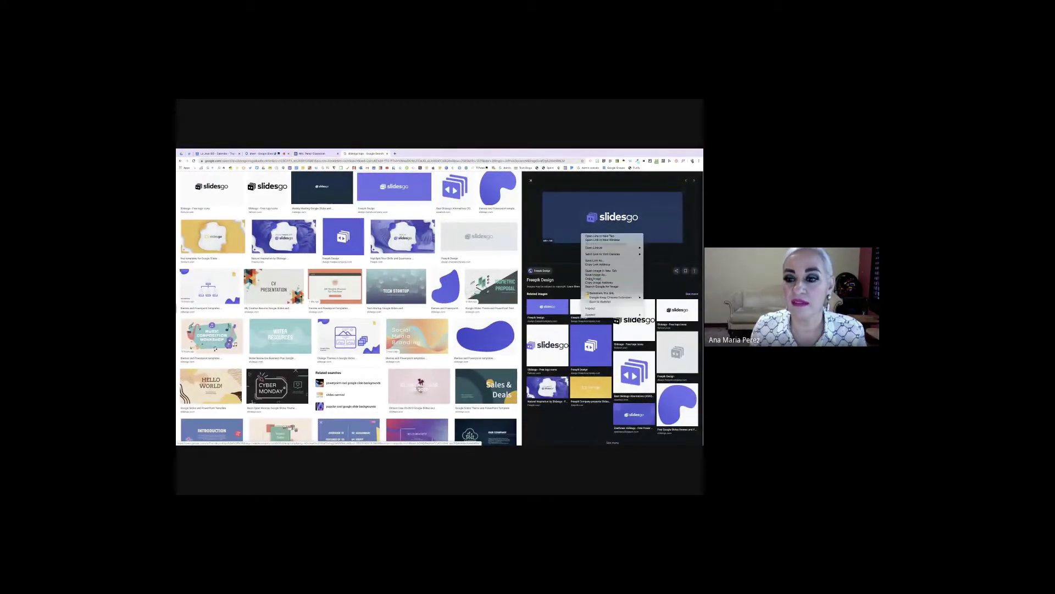
pyautogui.click(593, 279)
# Try to insert the navy Slidesgo logo as an image in the empty space beside the SlidesCarnival logo on the site
pyautogui.click(316, 154)
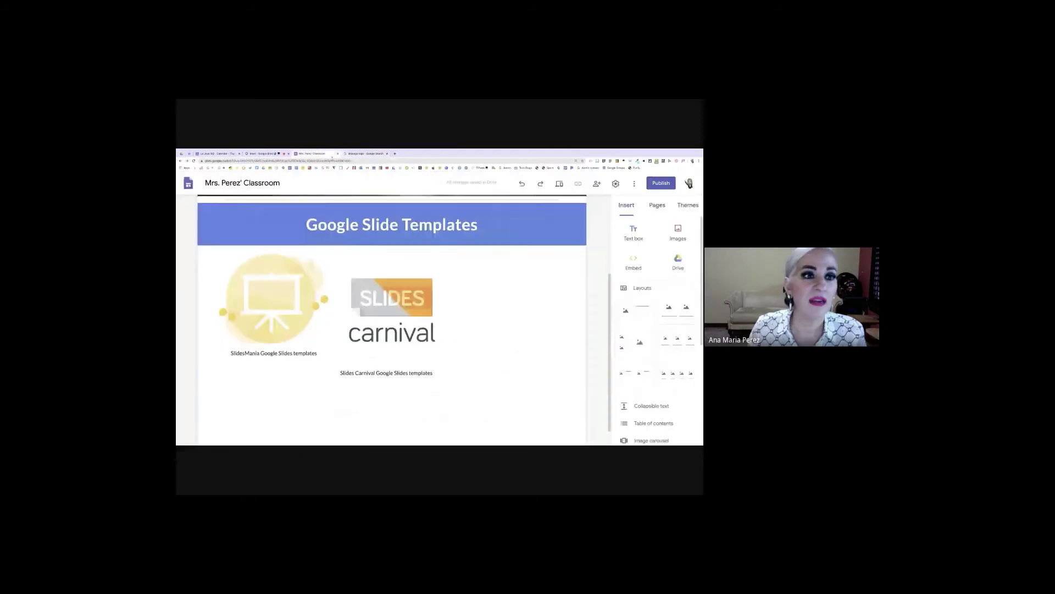
pyautogui.doubleClick(492, 295)
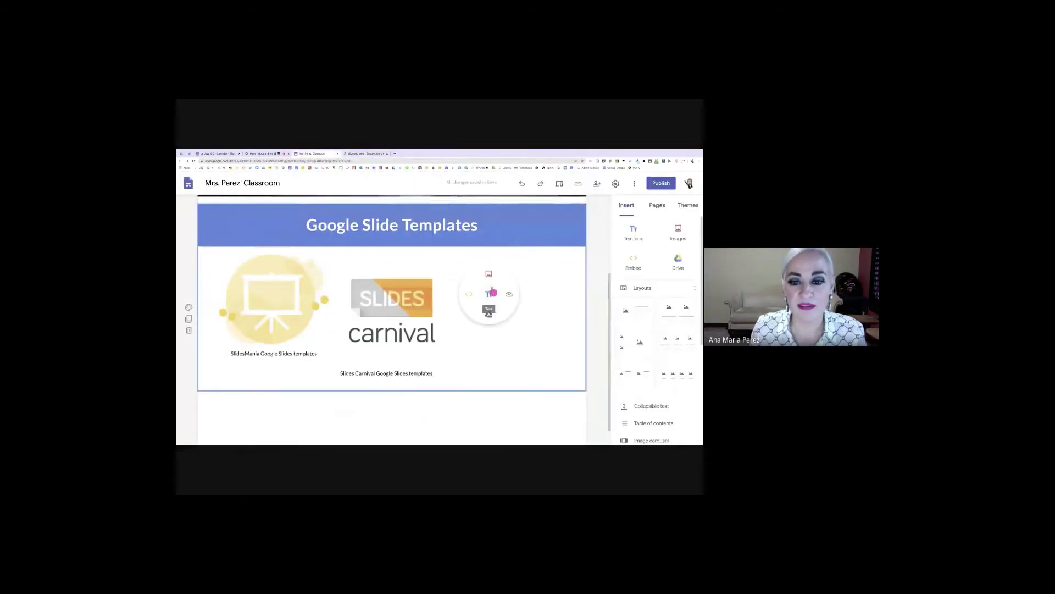
pyautogui.click(490, 276)
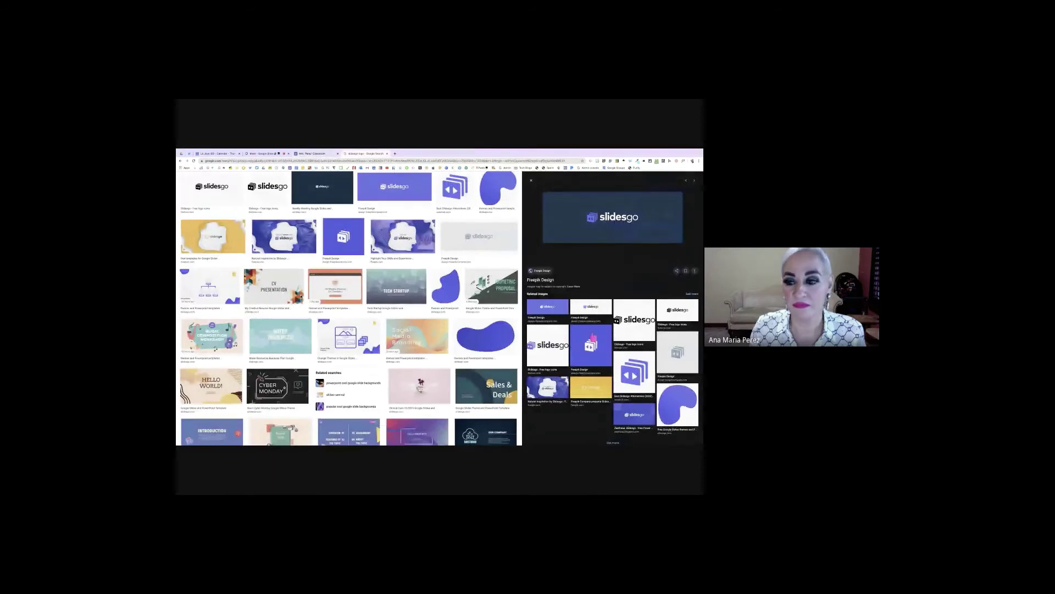
# Open the related purple Slidesgo logo with wavy background shapes from the image results and copy its image address
pyautogui.click(556, 314)
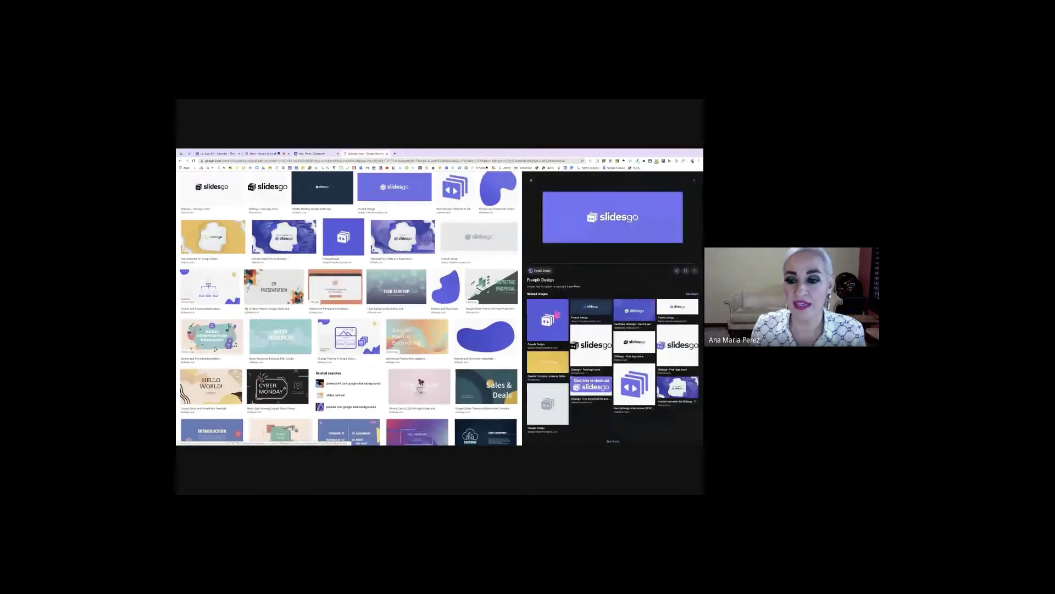
pyautogui.click(631, 317)
pyautogui.rightClick(592, 234)
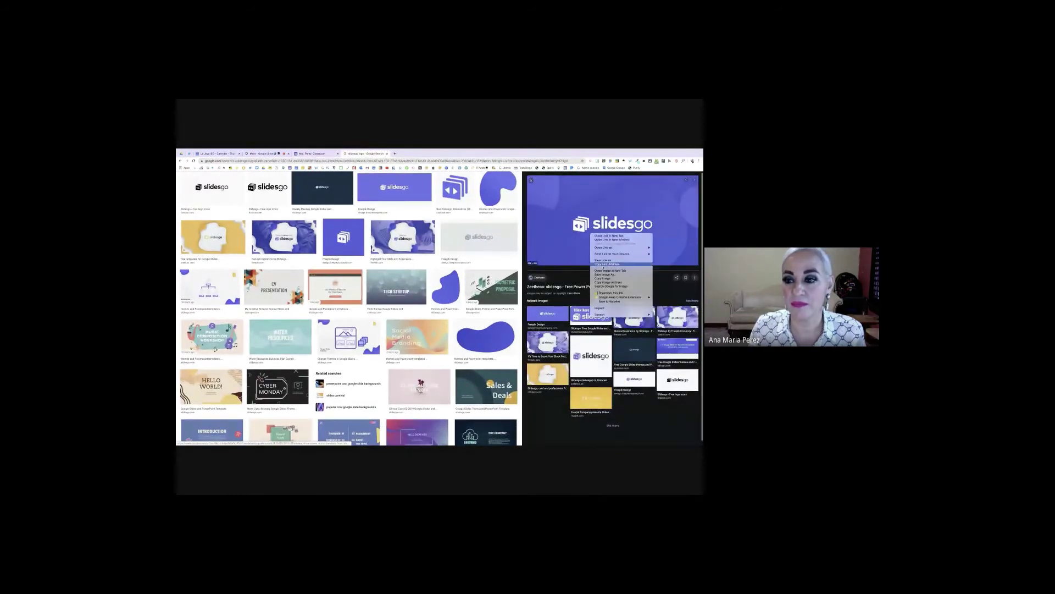
pyautogui.click(608, 282)
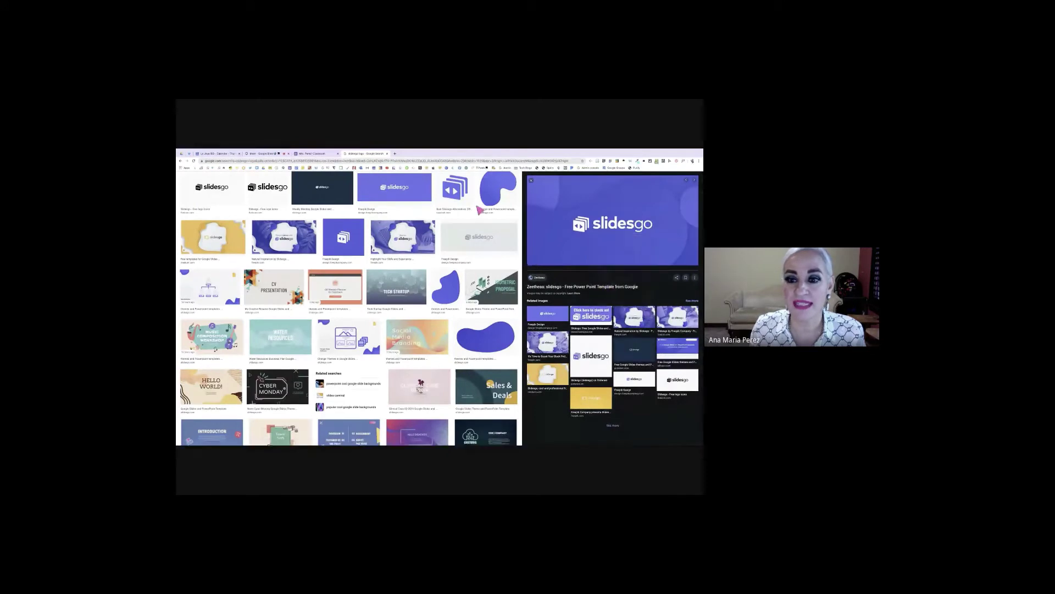
# Back in the classroom site, insert the Slidesgo logo by its copied URL beside the SlidesCarnival logo
pyautogui.click(312, 154)
pyautogui.hotkey('ctrl', 'v')
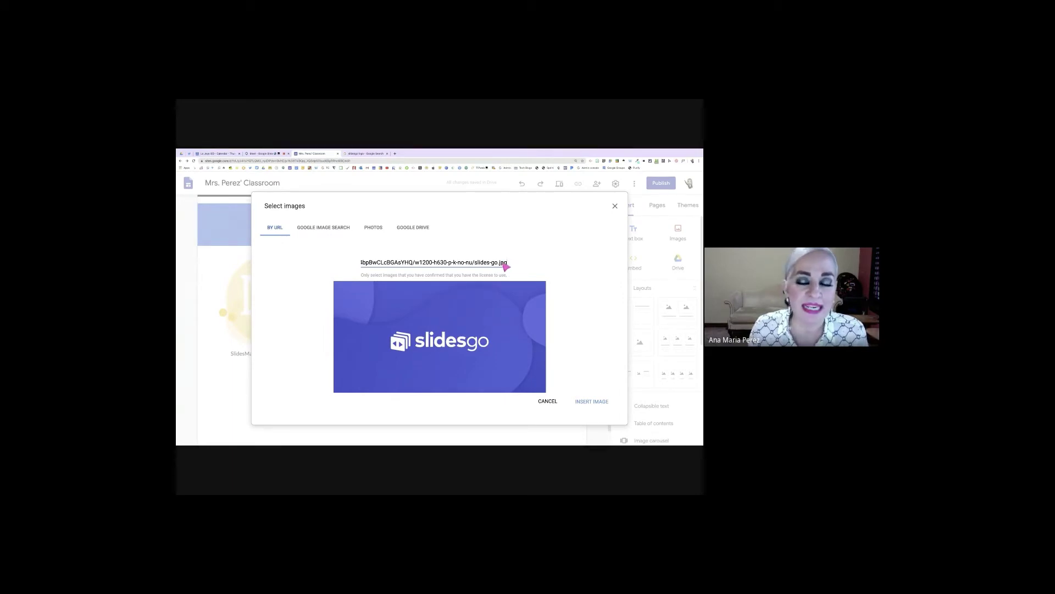
pyautogui.click(587, 404)
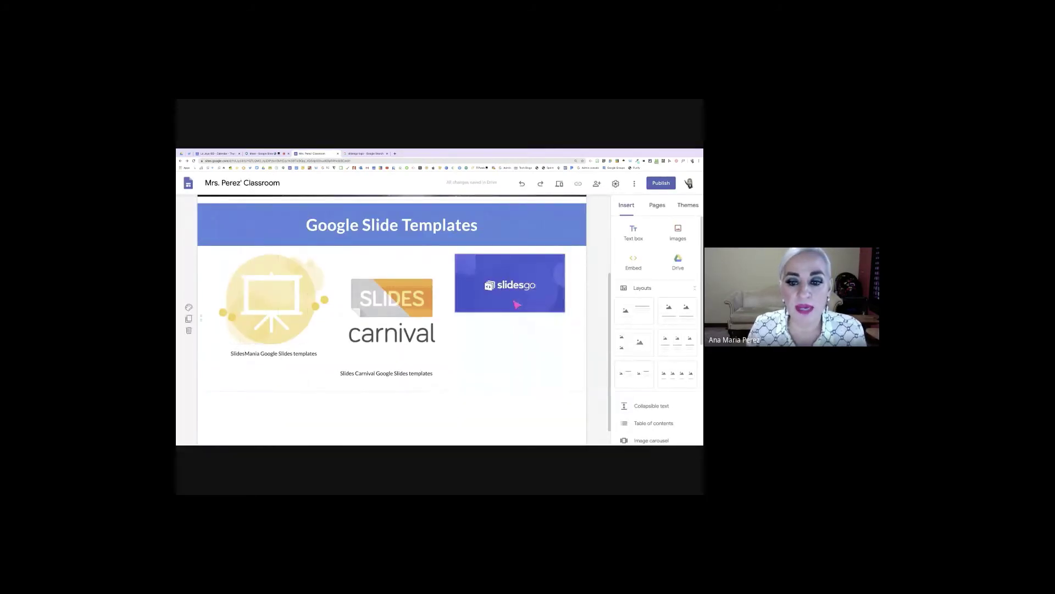
# Add the caption "Slidesgo Google Slides templates" in a text box beneath the Slidesgo logo
pyautogui.doubleClick(502, 336)
pyautogui.click(501, 342)
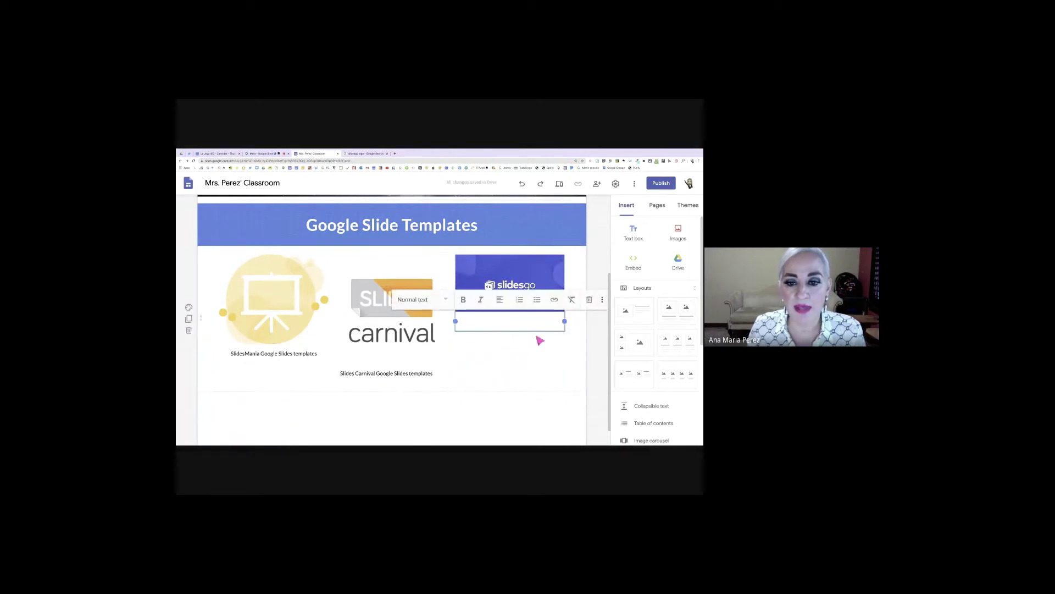
pyautogui.write('Slides')
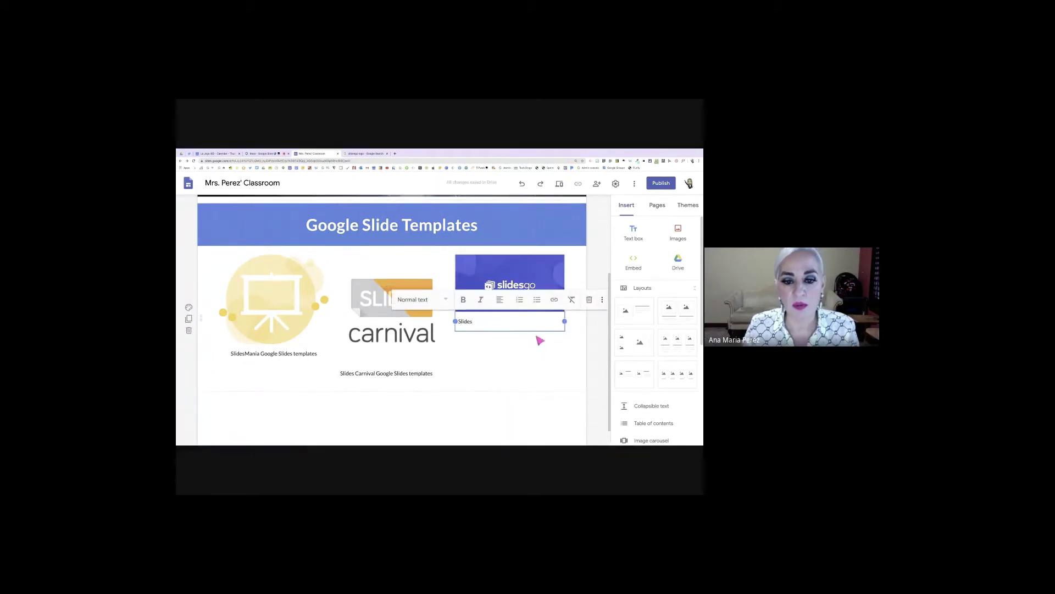
pyautogui.write('go')
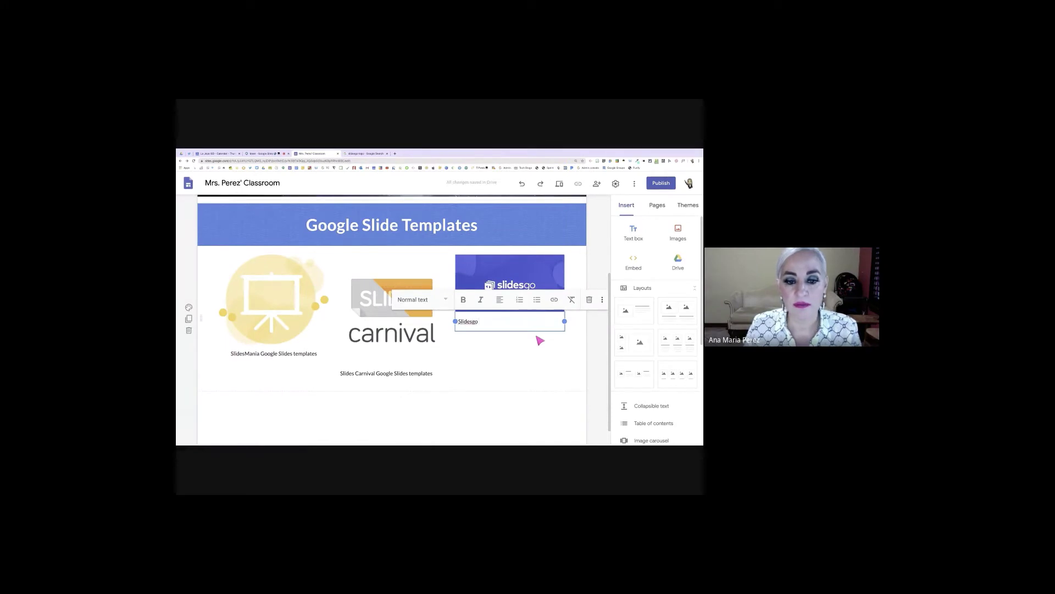
pyautogui.write(' Google')
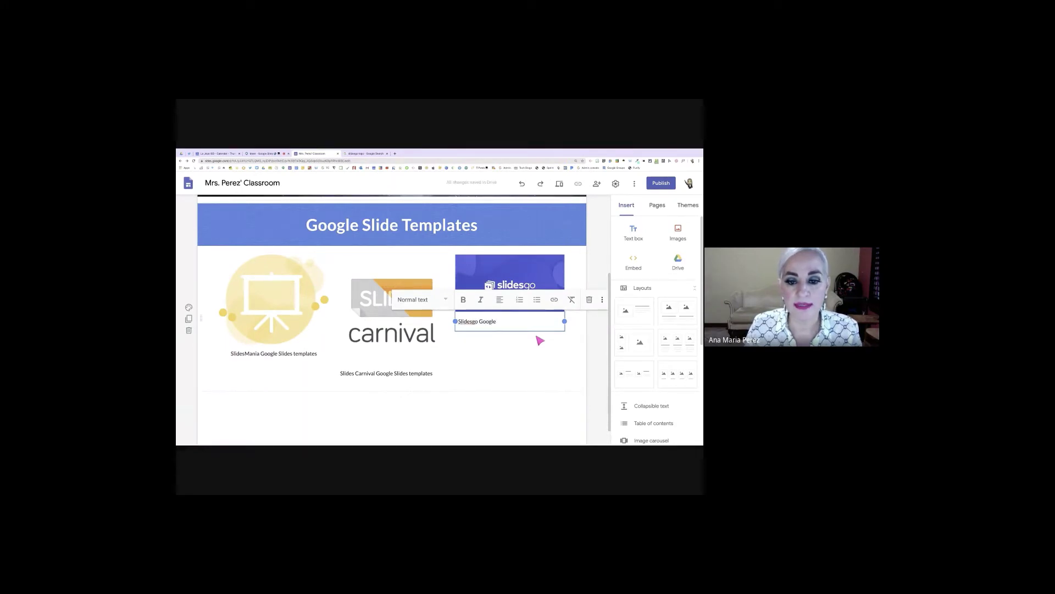
pyautogui.write(' Slides t')
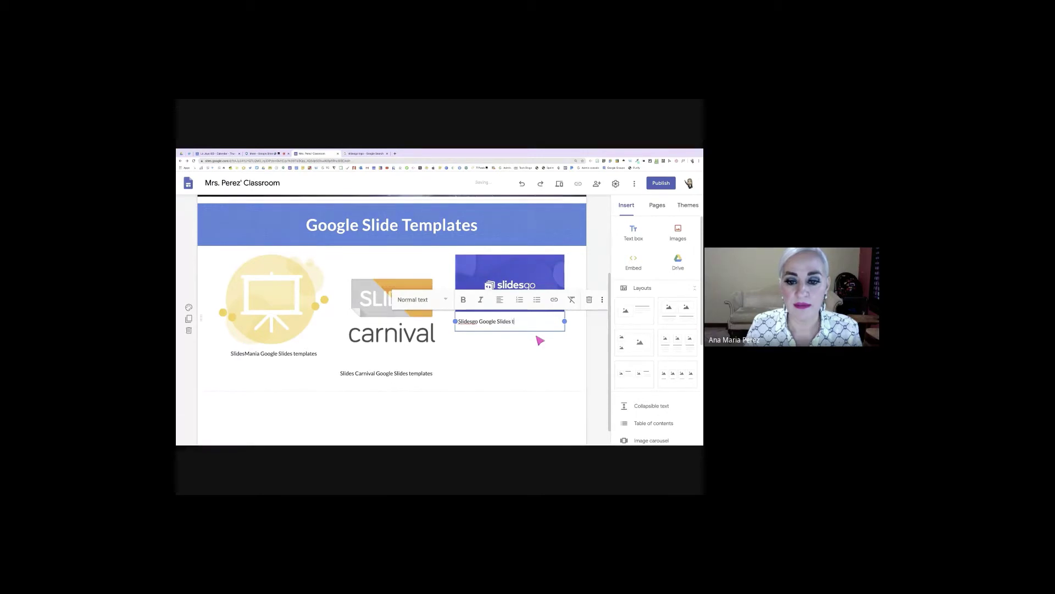
pyautogui.write('emplates')
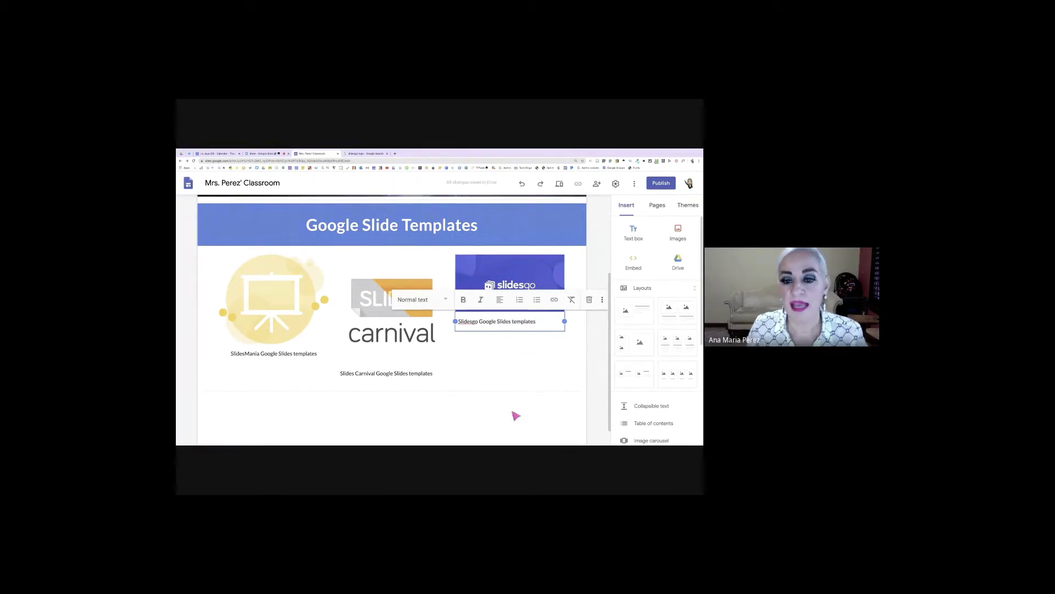
pyautogui.click(516, 429)
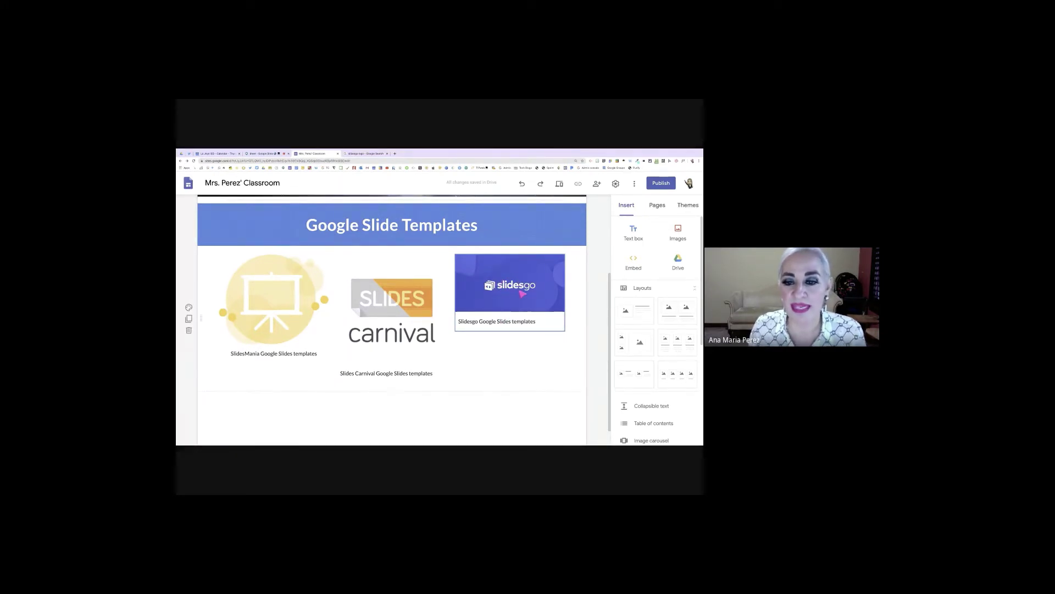
pyautogui.click(517, 281)
pyautogui.doubleClick(517, 281)
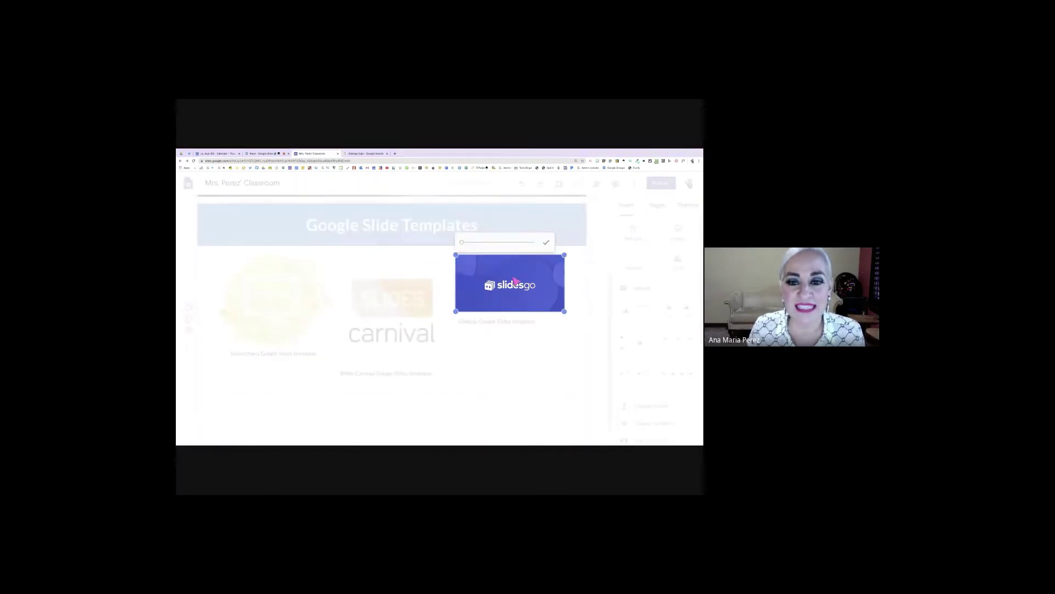
pyautogui.click(560, 341)
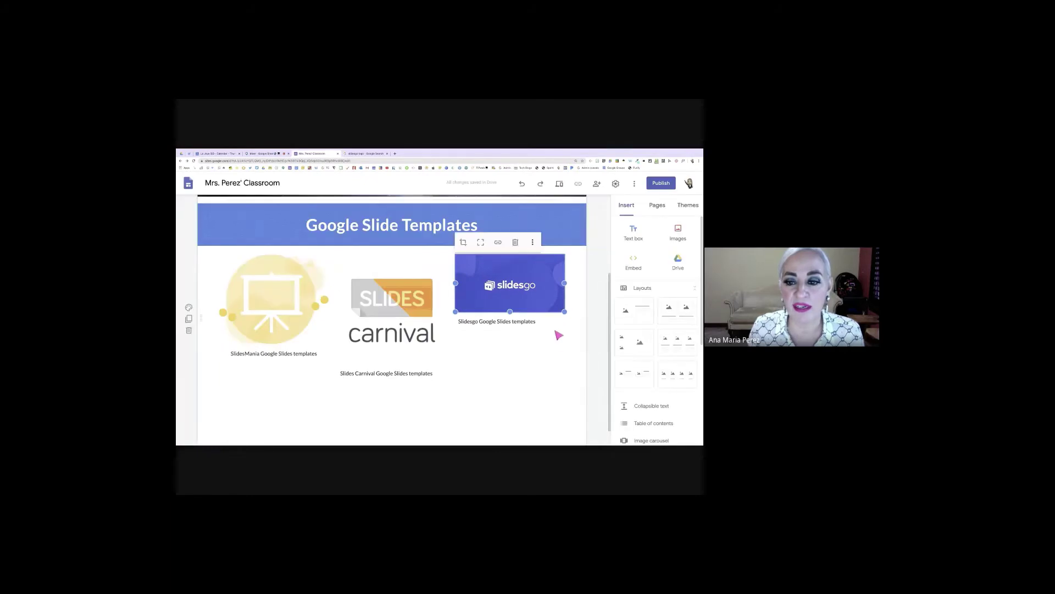
pyautogui.doubleClick(534, 301)
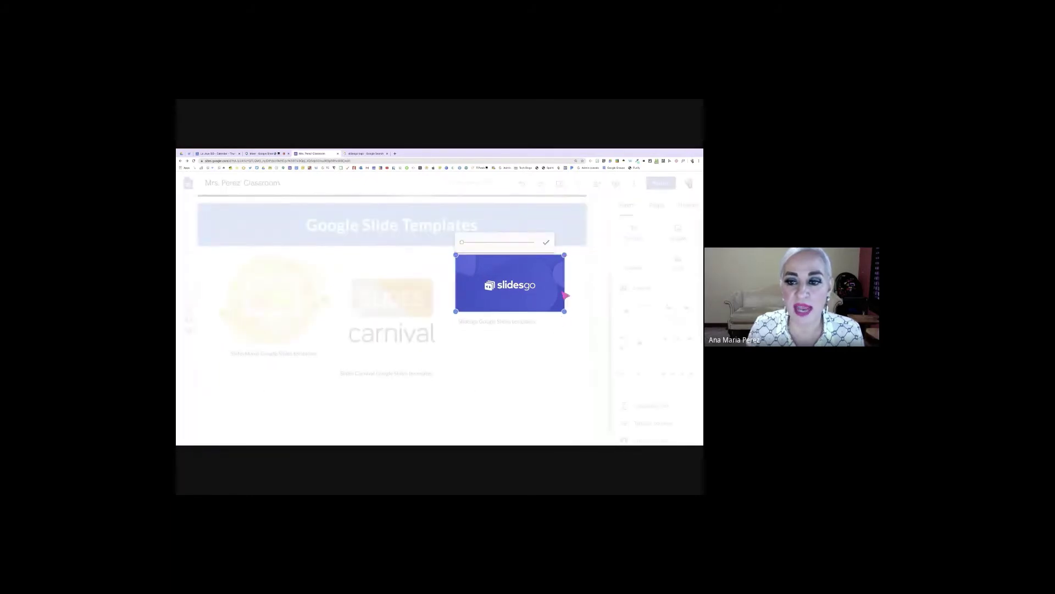
pyautogui.moveTo(566, 315)
pyautogui.mouseDown()
pyautogui.moveTo(573, 329)
pyautogui.moveTo(565, 313)
pyautogui.mouseUp()
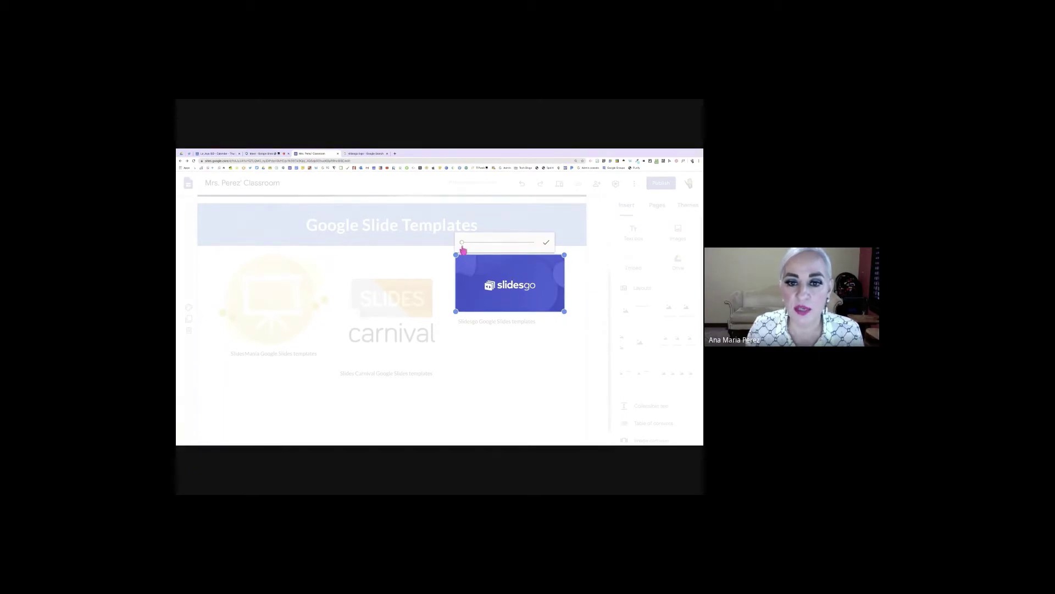
pyautogui.click(571, 286)
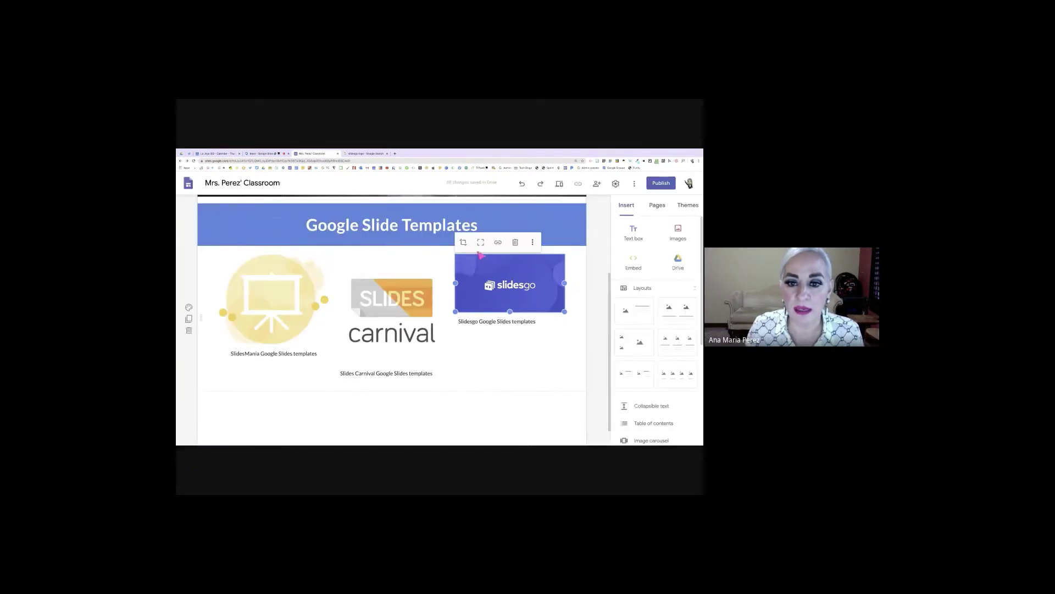
# Link the Slidesgo logo to the Slidesgo website
pyautogui.click(502, 242)
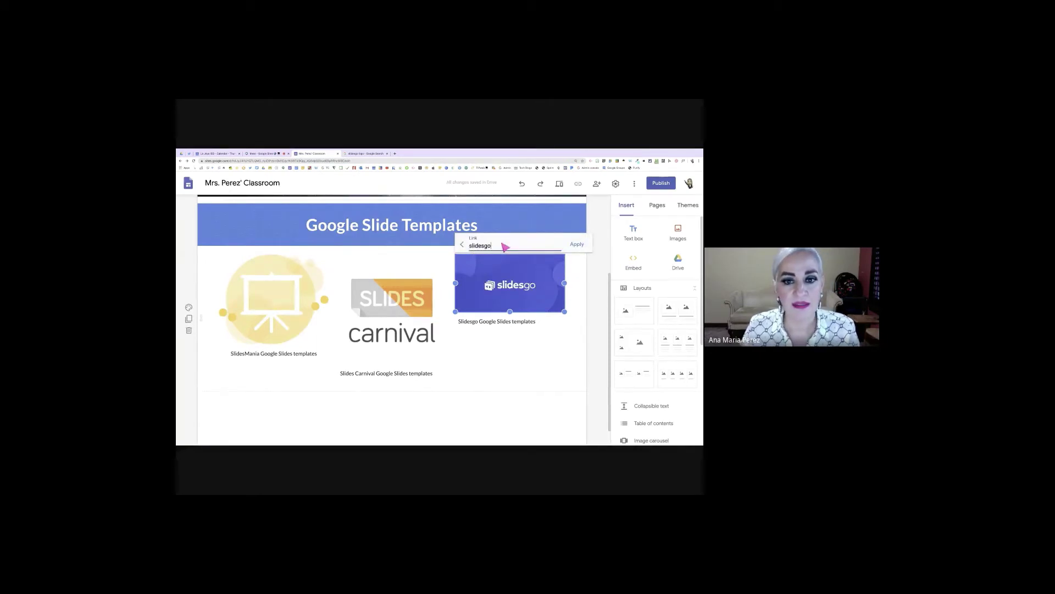
pyautogui.click(577, 244)
pyautogui.click(582, 337)
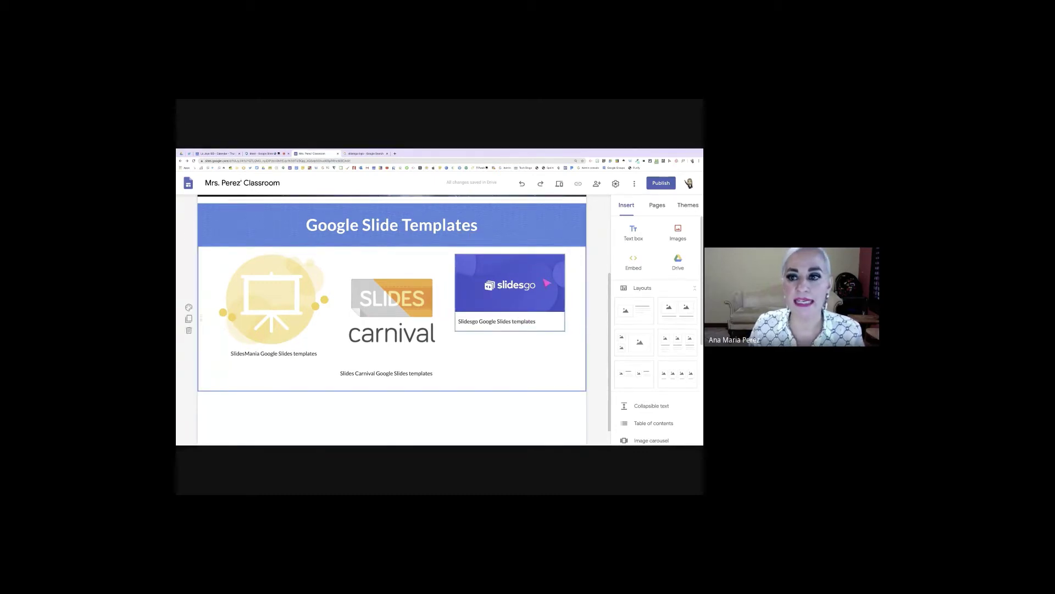
# Preview the site, test the Slidesgo logo's link, close the opened page and return to editing
pyautogui.click(558, 183)
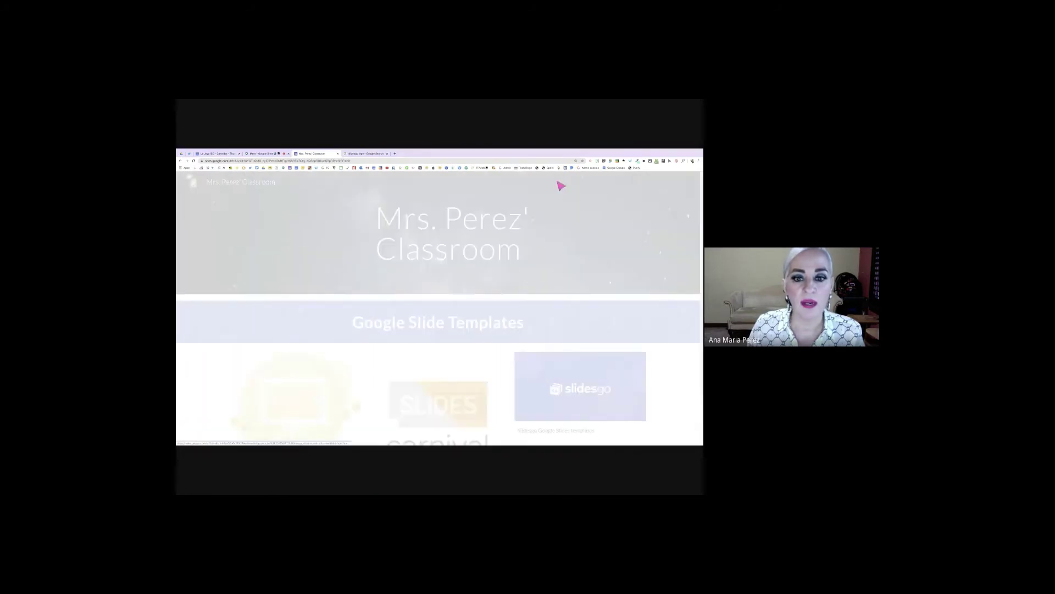
pyautogui.scroll(-2, 314, 342)
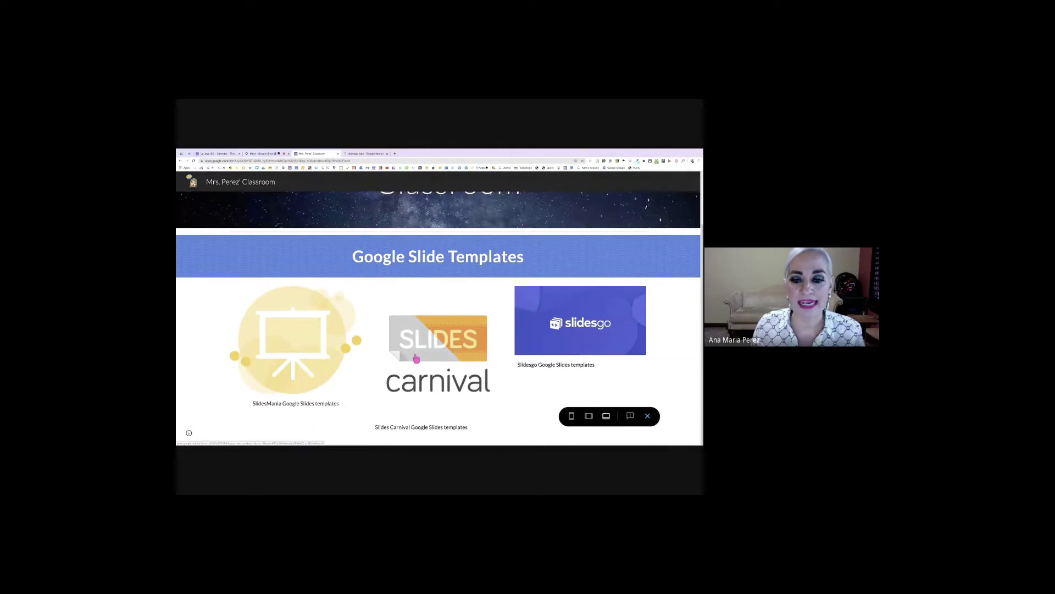
pyautogui.click(543, 355)
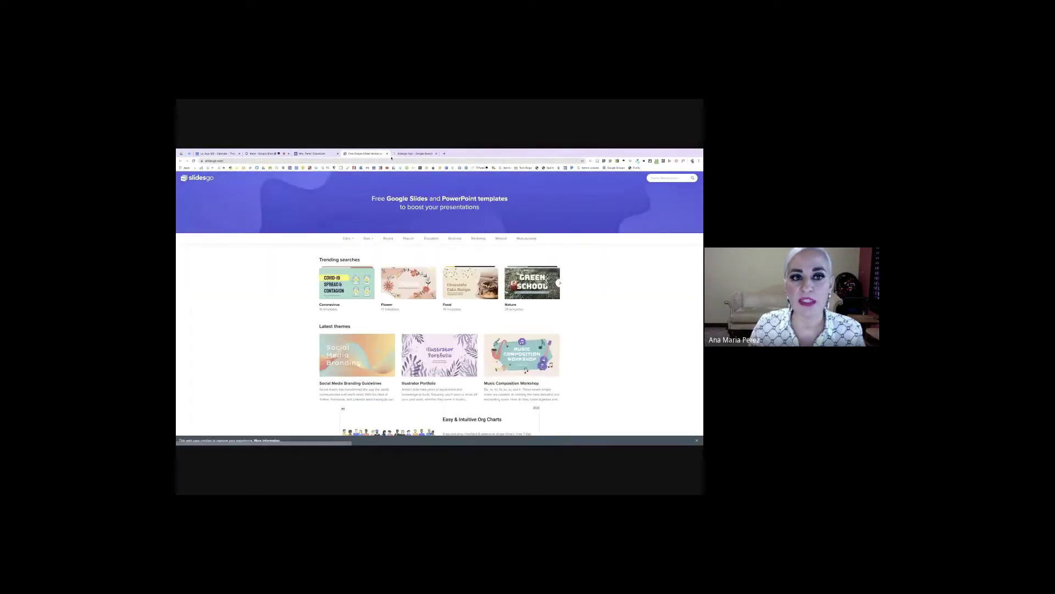
pyautogui.click(387, 154)
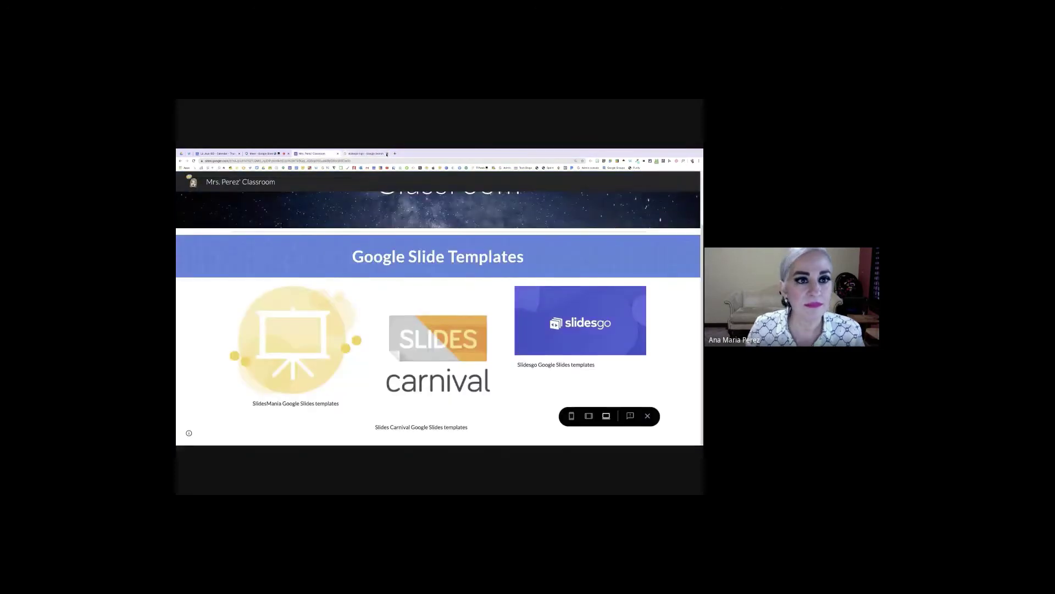
pyautogui.click(648, 415)
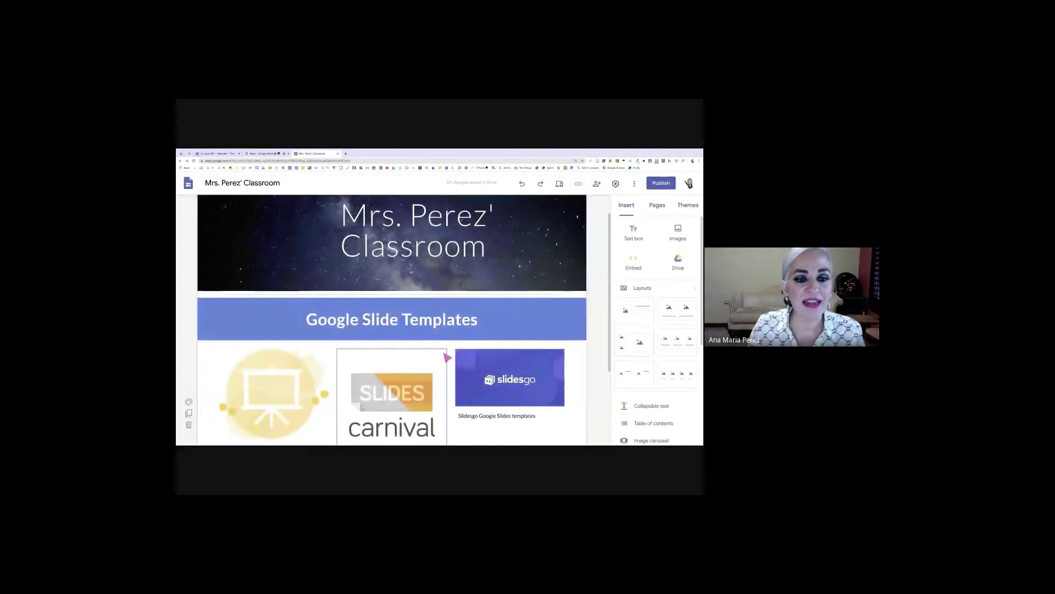
pyautogui.scroll(-3, 447, 357)
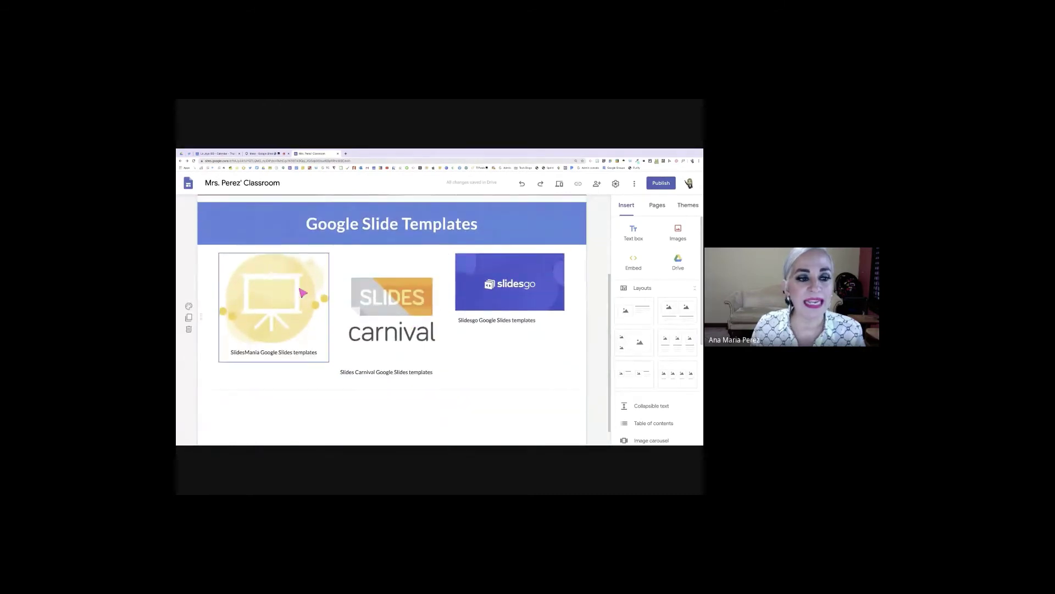
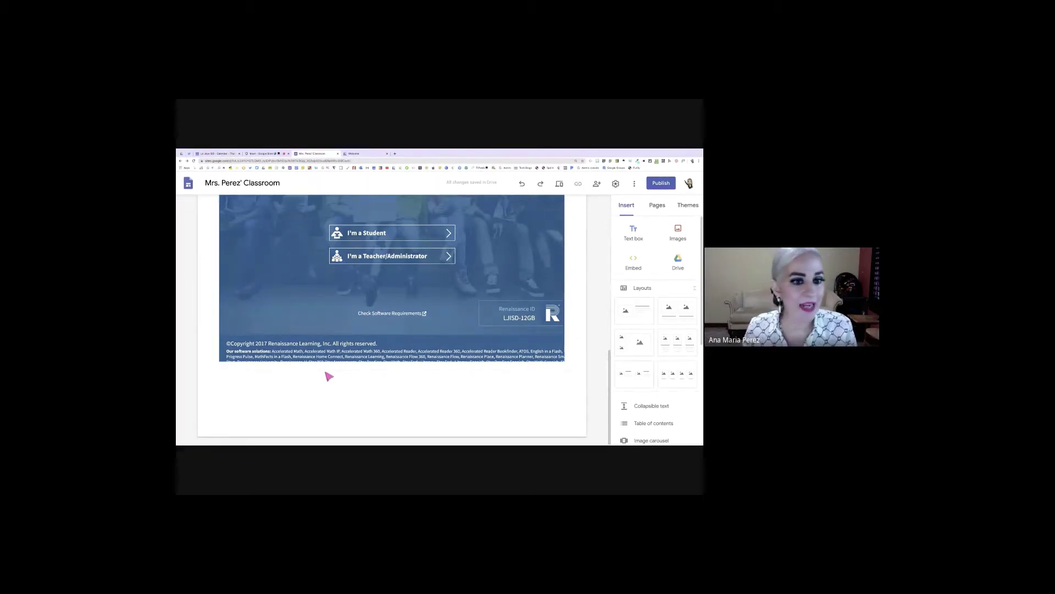
# Start a new link in the site's page list and name it Flipgrid
pyautogui.scroll(5, 328, 376)
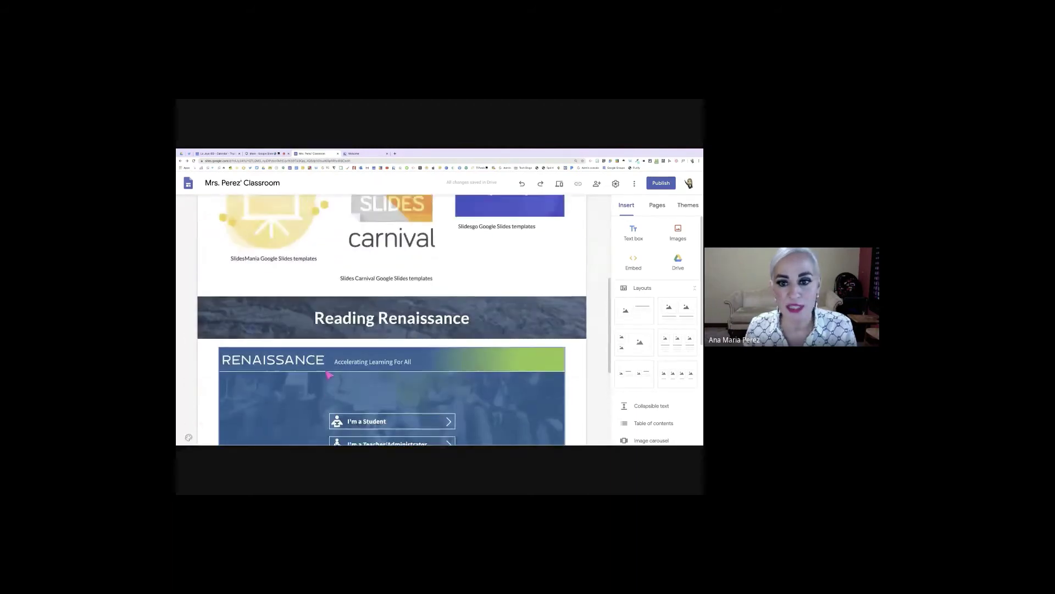
pyautogui.scroll(3, 585, 297)
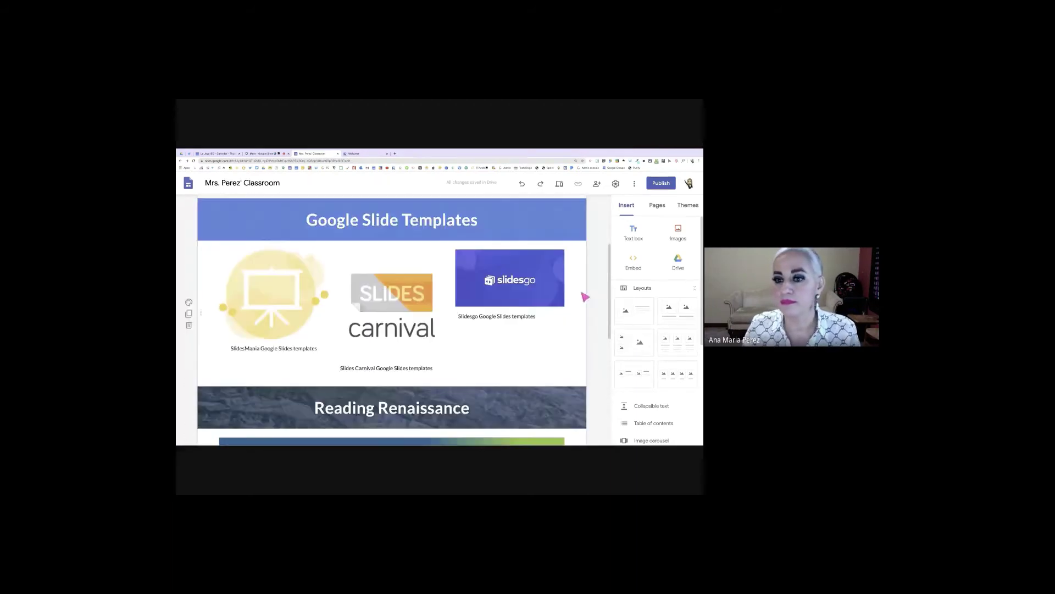
pyautogui.click(658, 207)
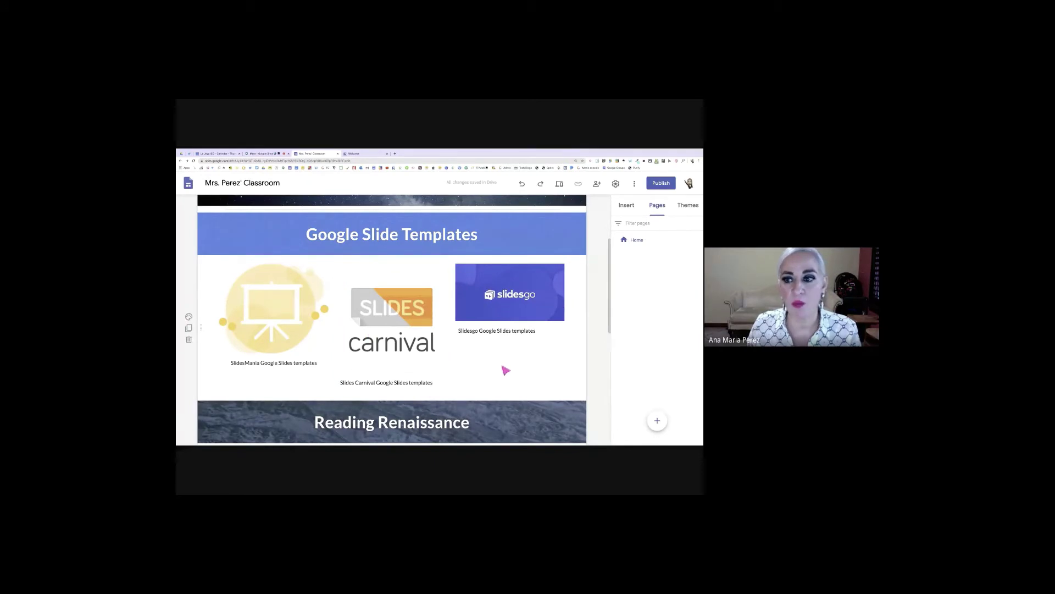
pyautogui.moveTo(658, 420)
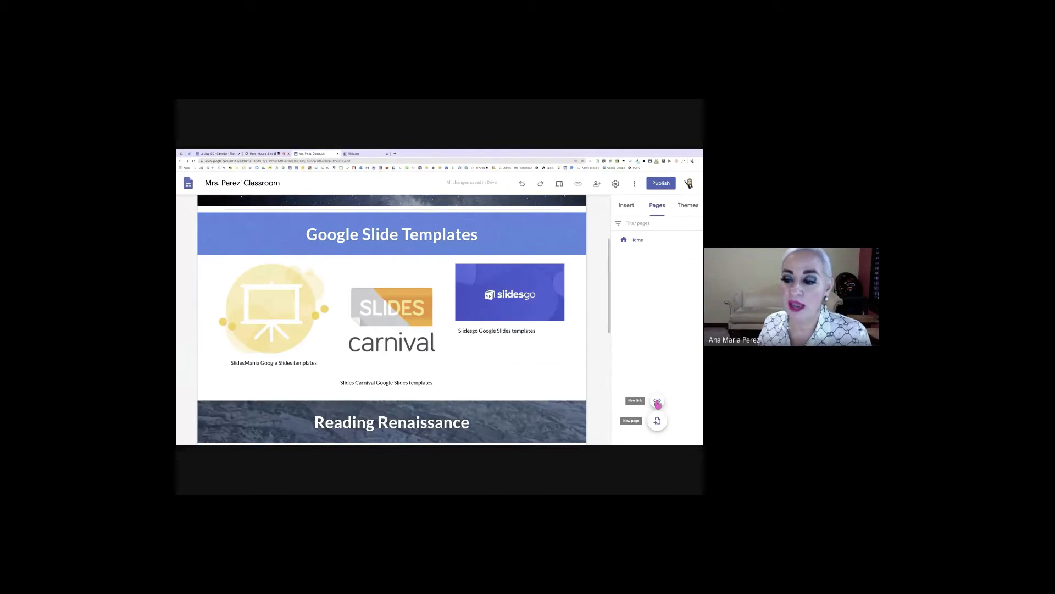
pyautogui.click(657, 401)
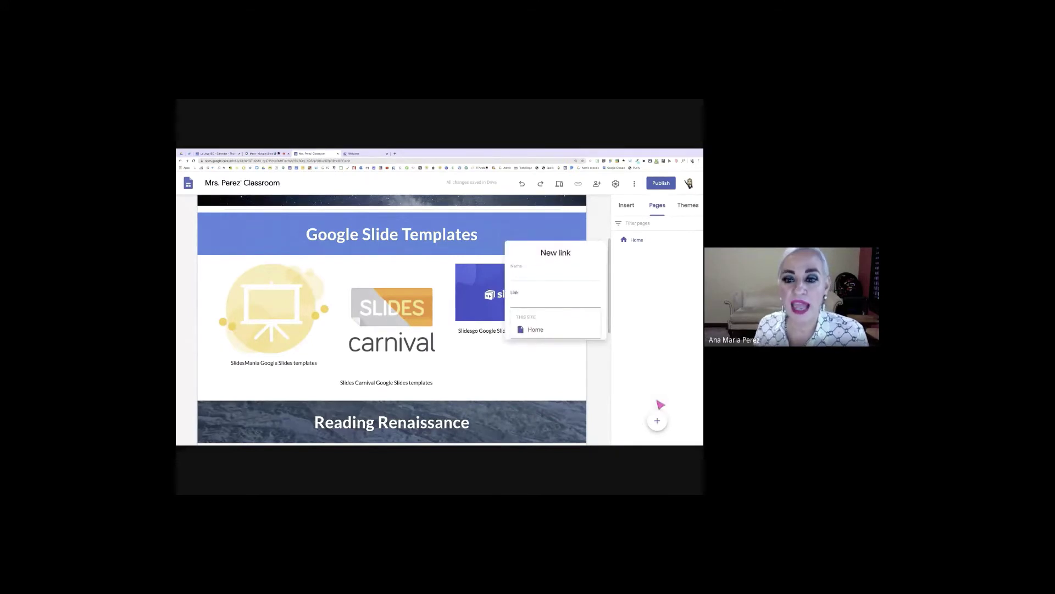
pyautogui.click(538, 281)
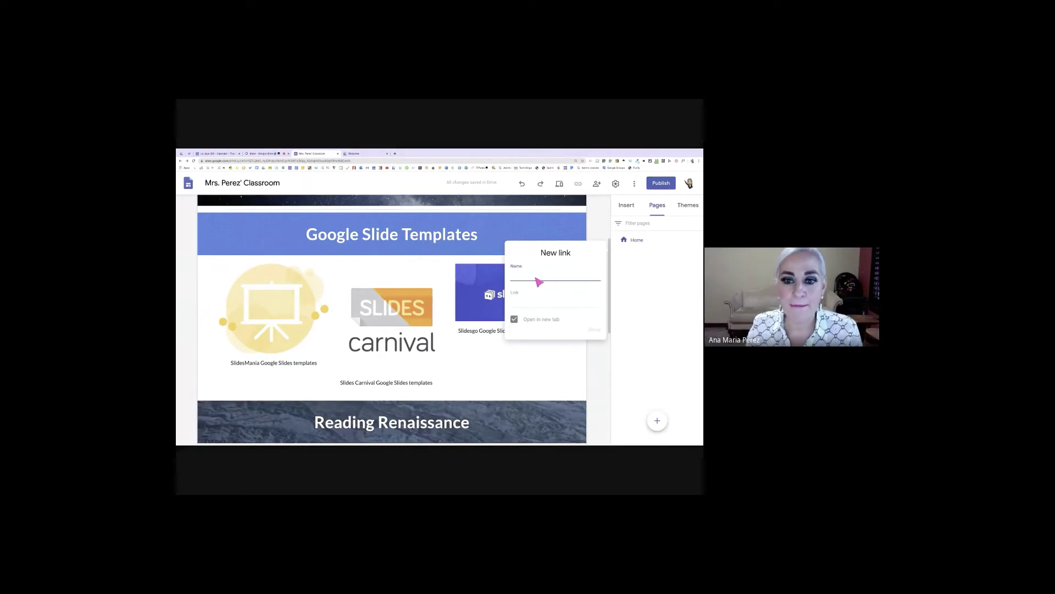
pyautogui.write('Flipgrid')
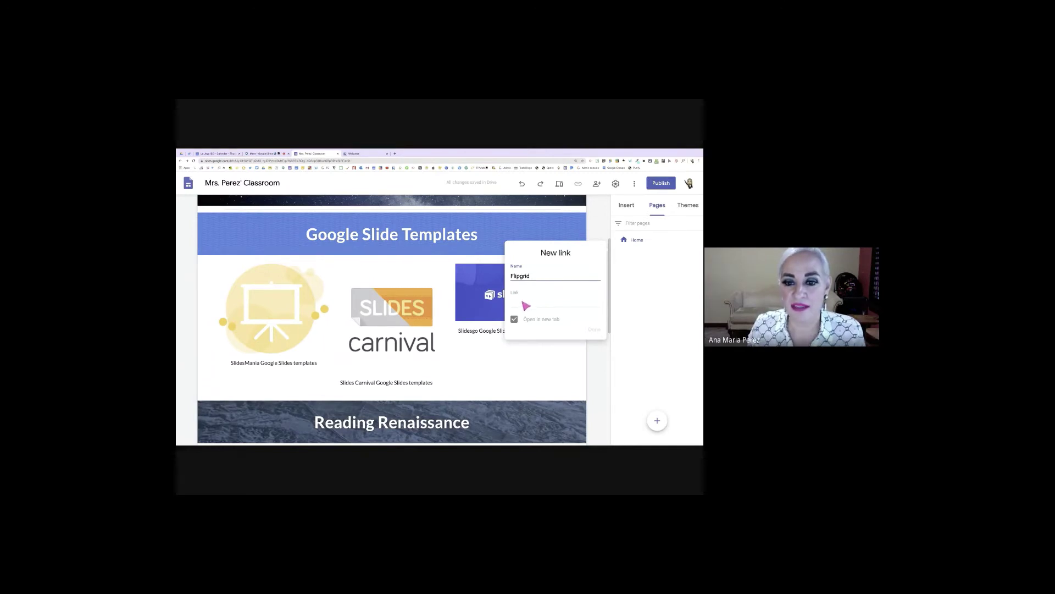
# Open the Flipgrid website in the Renaissance browser tab and copy its web address
pyautogui.click(379, 154)
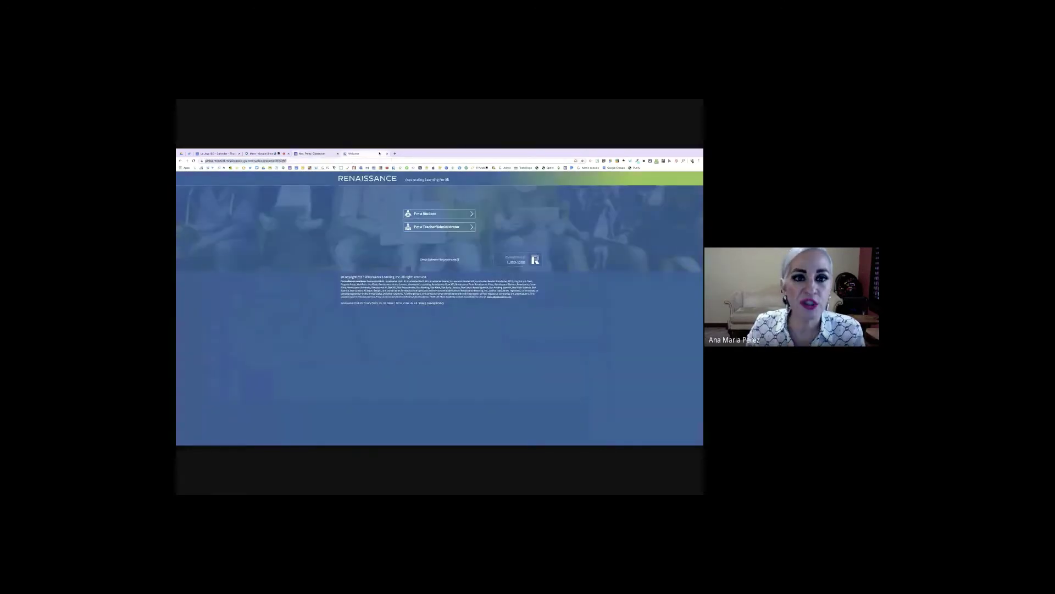
pyautogui.click(406, 168)
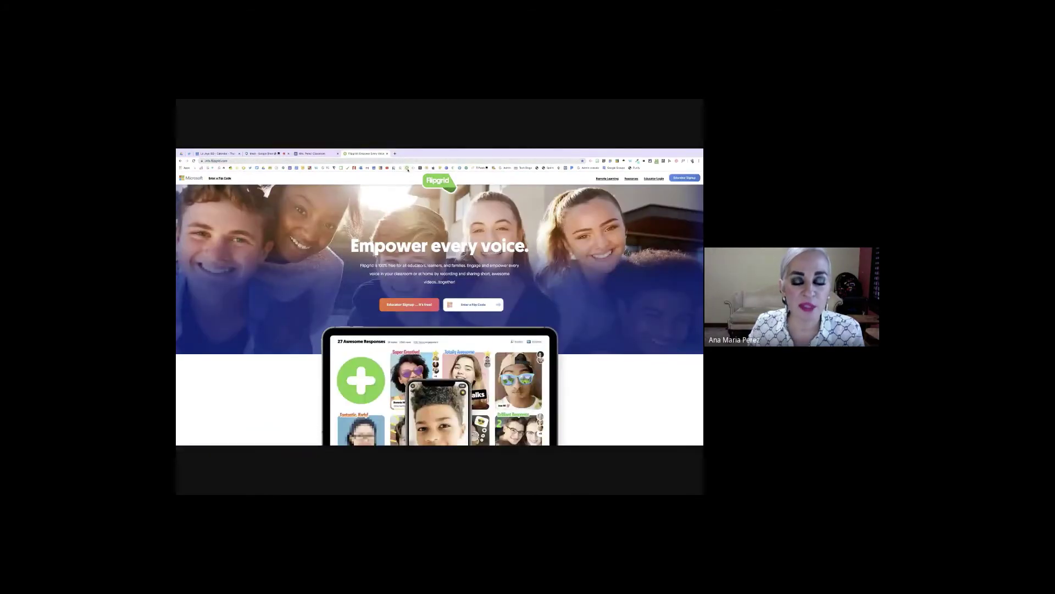
pyautogui.click(255, 160)
pyautogui.hotkey('ctrl', 'c')
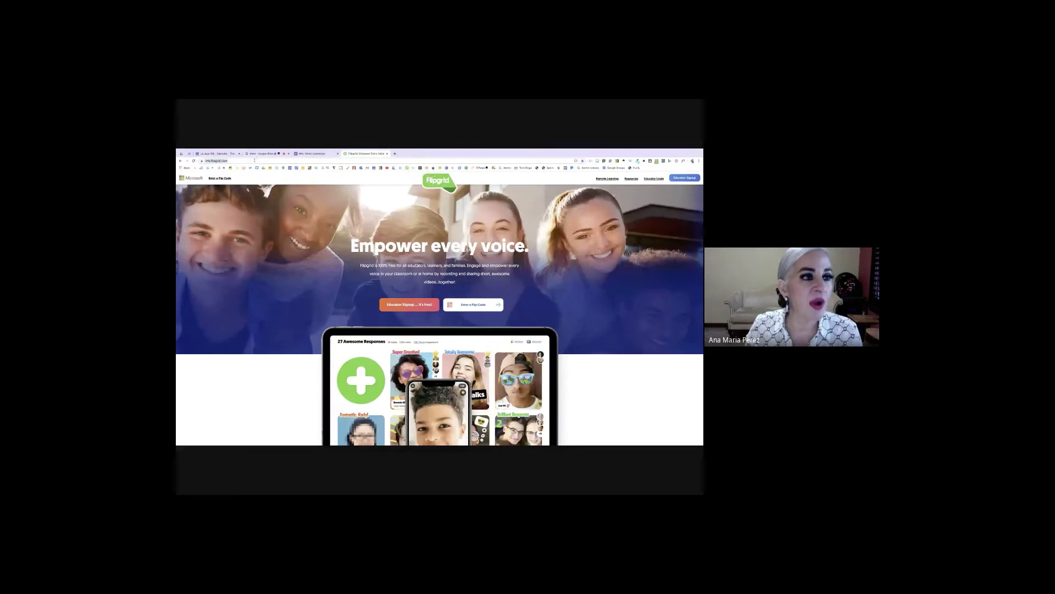
pyautogui.click(306, 154)
pyautogui.click(519, 306)
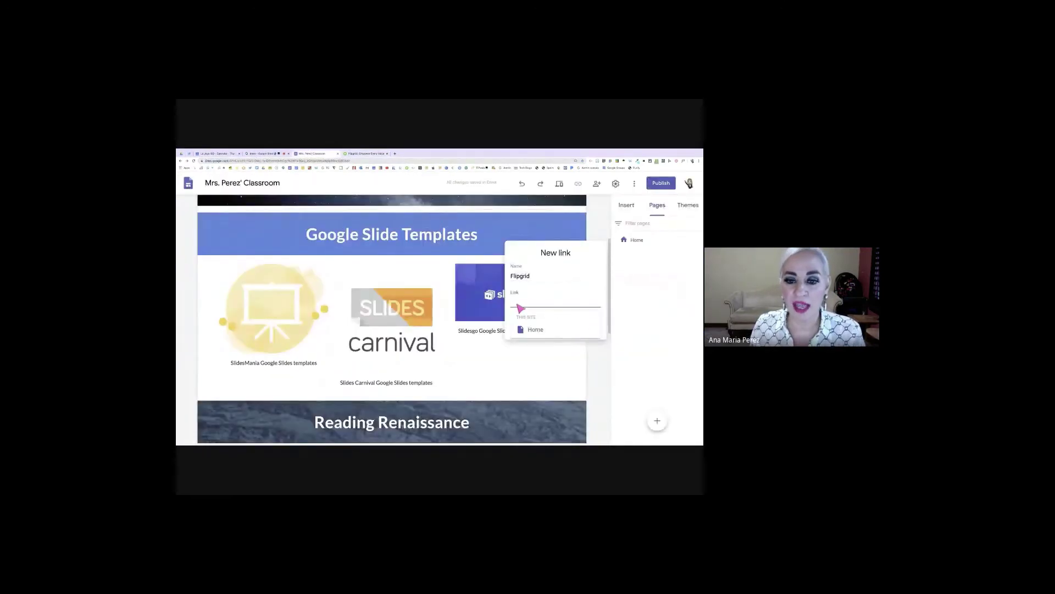
pyautogui.hotkey('ctrl', 'v')
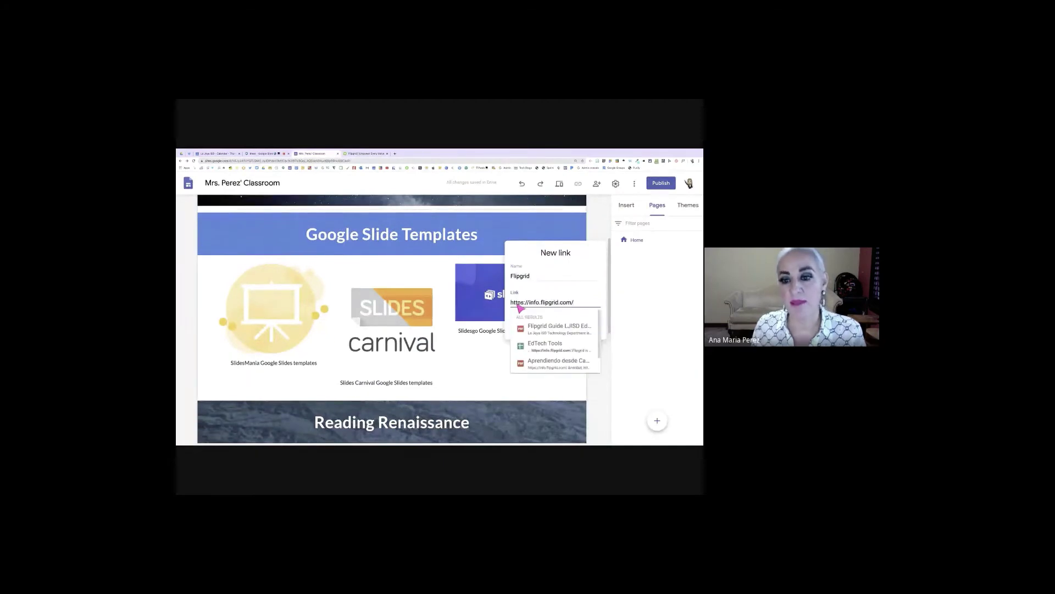
pyautogui.click(598, 301)
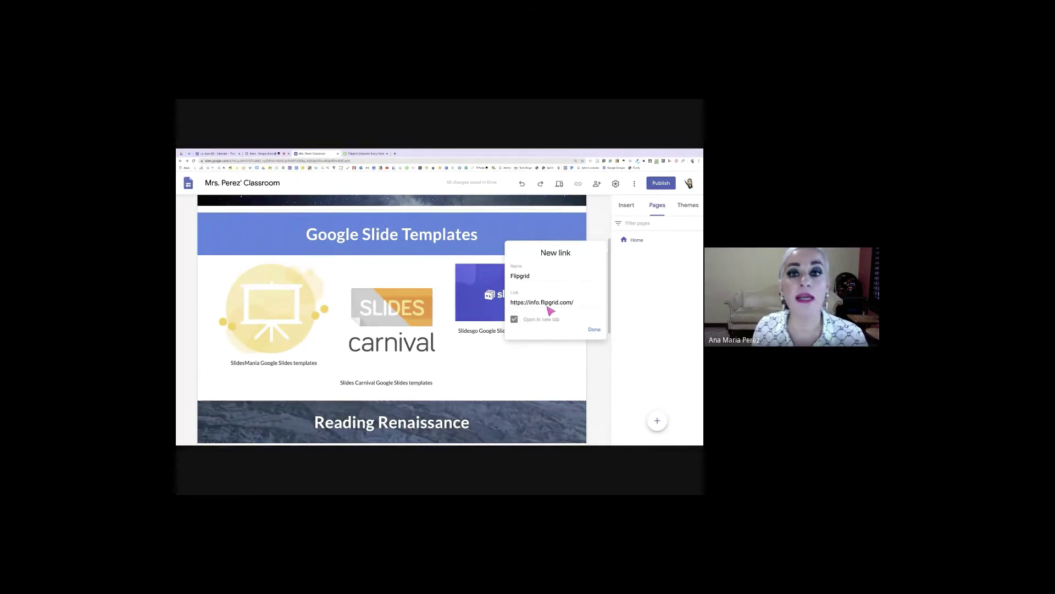
pyautogui.click(594, 330)
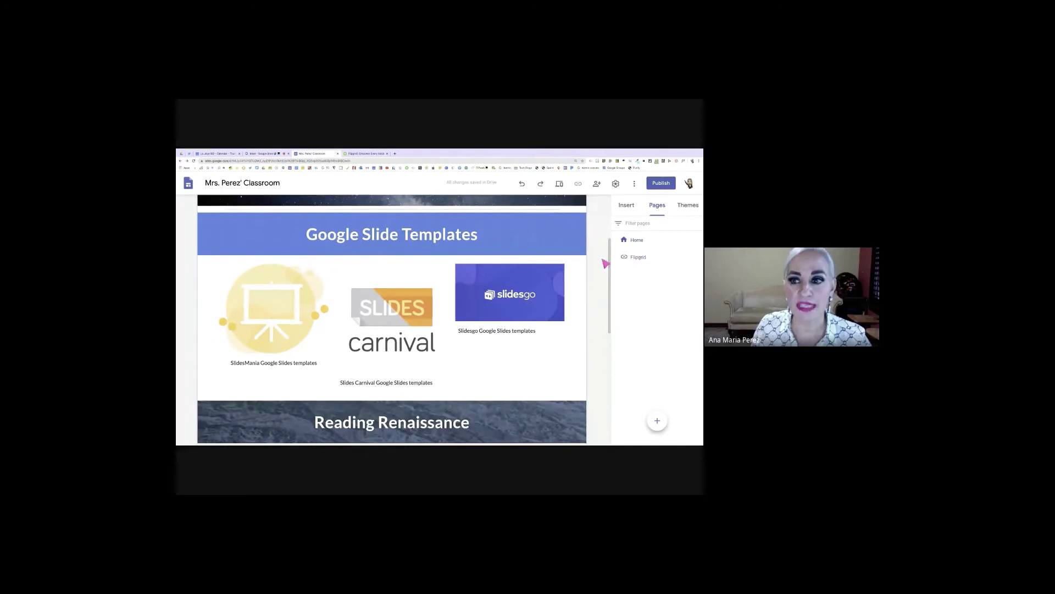
# Test the Flipgrid link in the site header's navigation from the editor and close the page it opens
pyautogui.scroll(3, 603, 266)
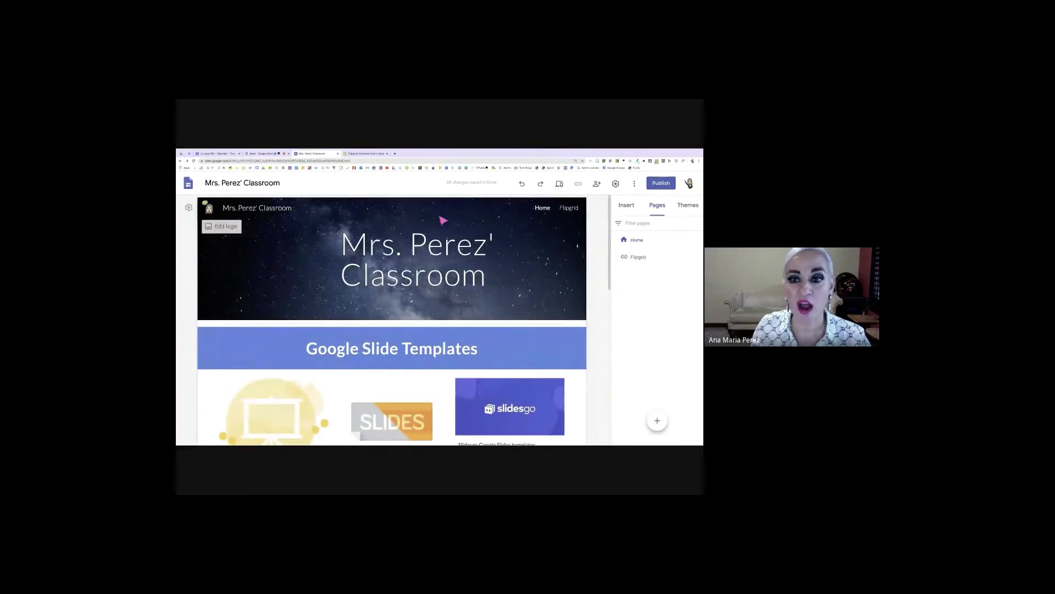
pyautogui.moveTo(530, 235)
pyautogui.moveTo(565, 208)
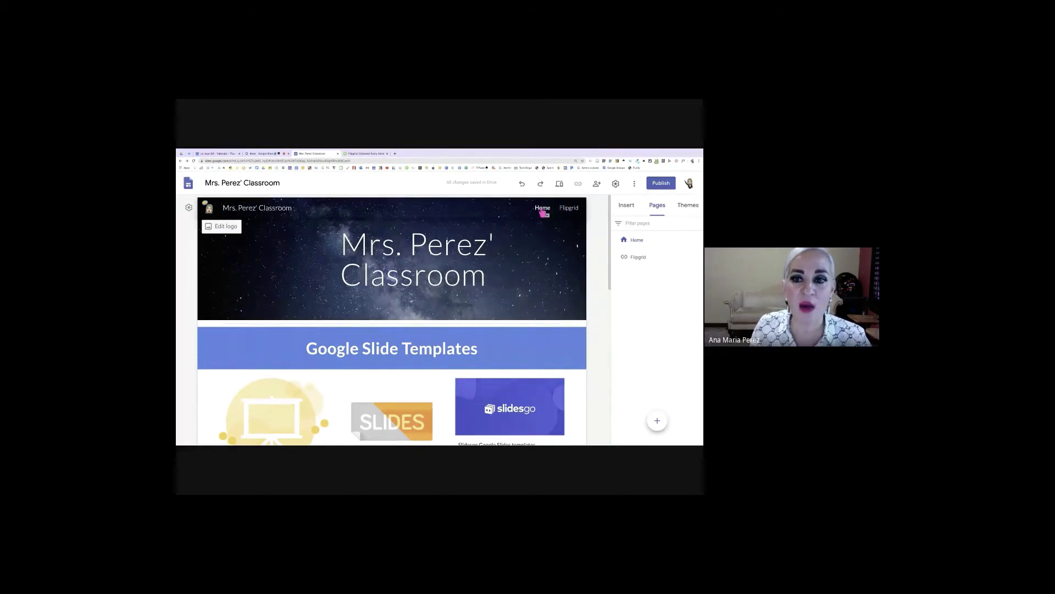
pyautogui.click(569, 212)
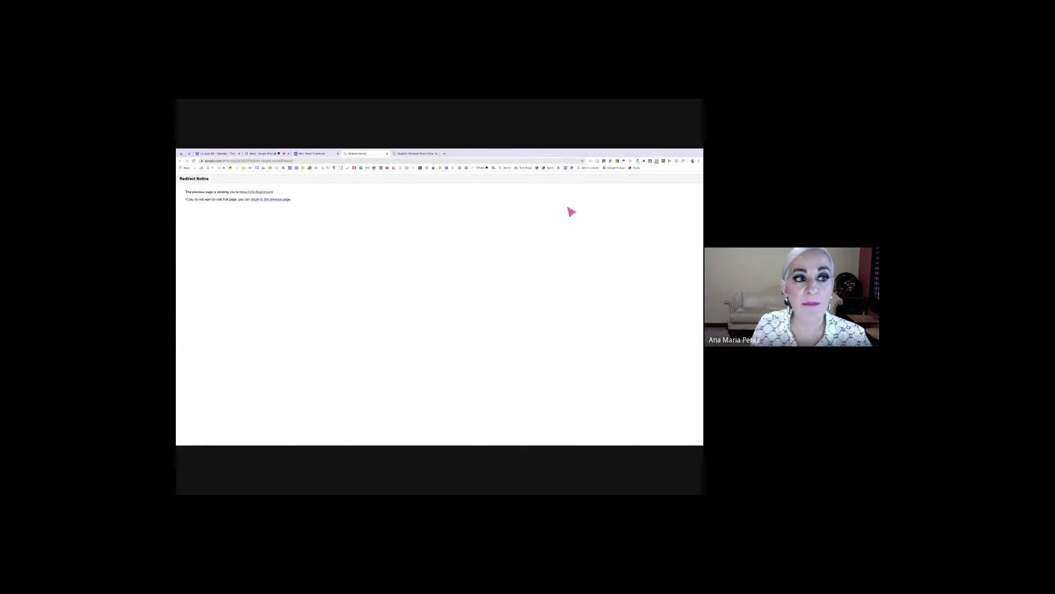
pyautogui.click(387, 154)
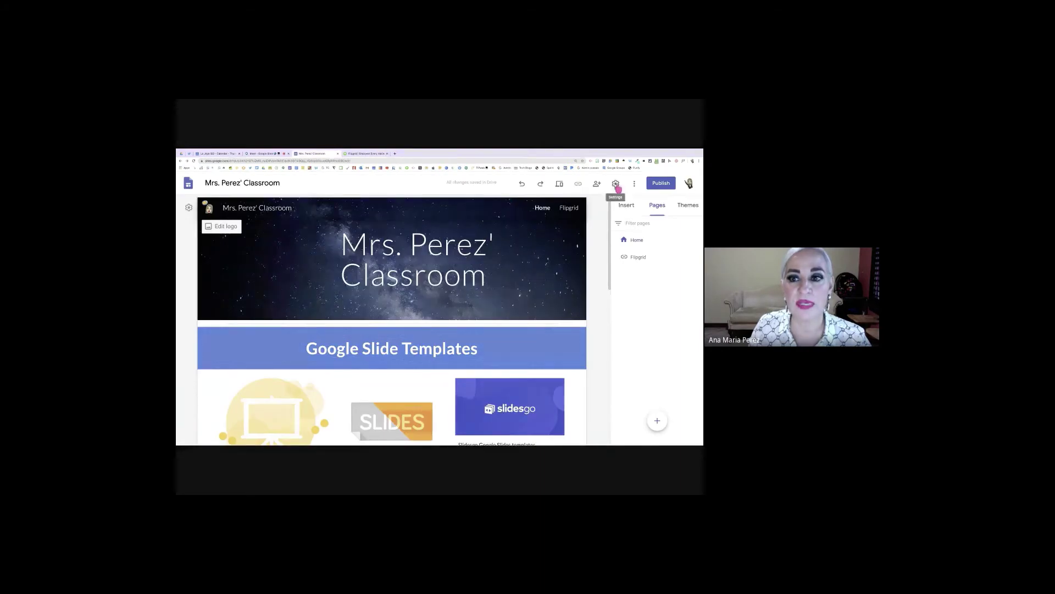
# Preview the classroom site and close the leftover Flipgrid website tab
pyautogui.click(559, 183)
pyautogui.click(387, 154)
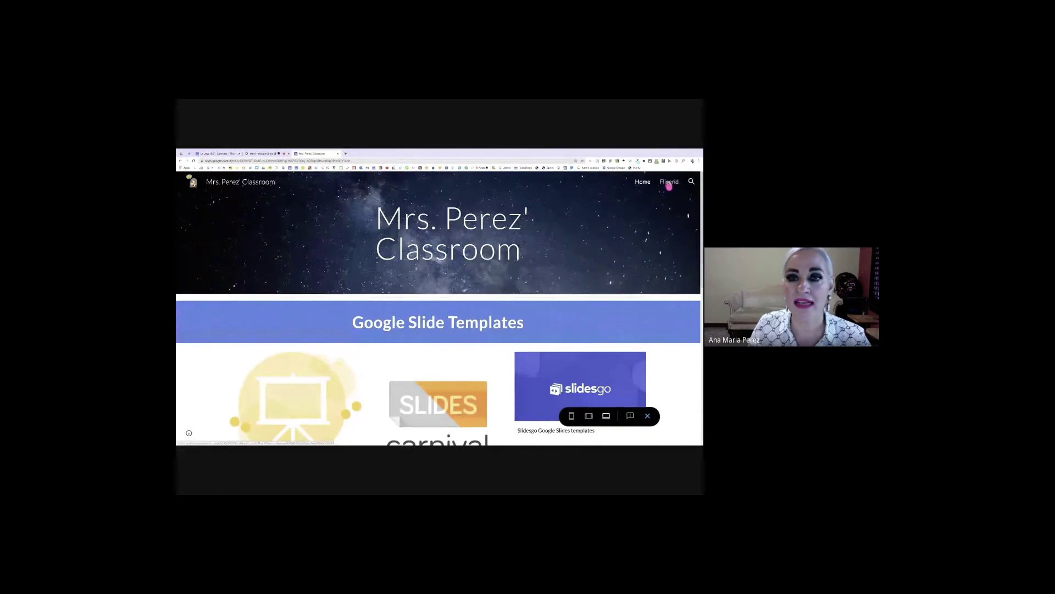
# Test the Flipgrid navigation link in the site preview, return to the previewed home page, and exit the preview
pyautogui.click(667, 185)
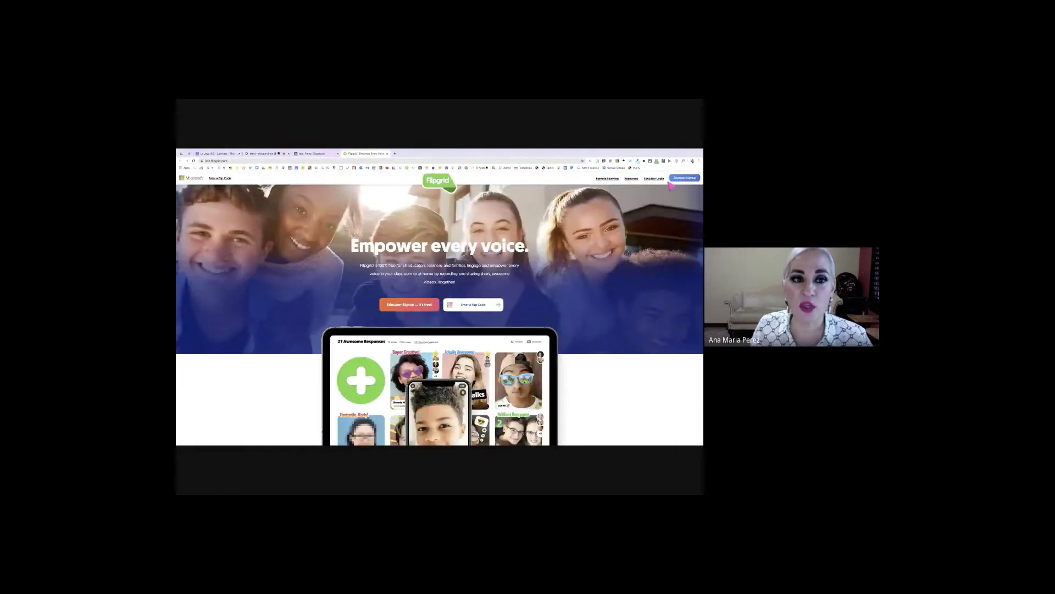
pyautogui.click(317, 155)
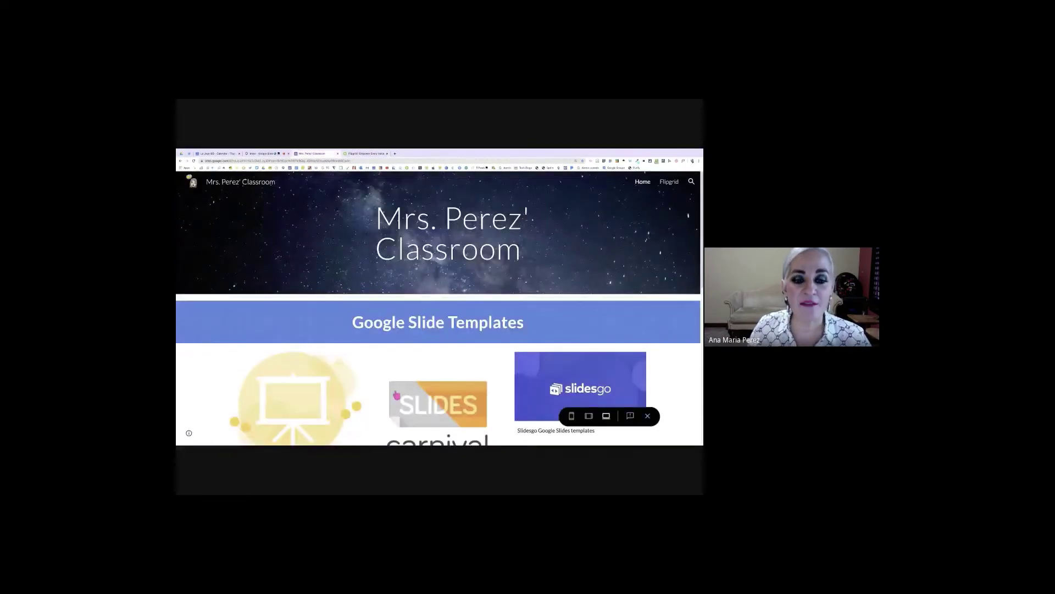
pyautogui.scroll(-2, 352, 374)
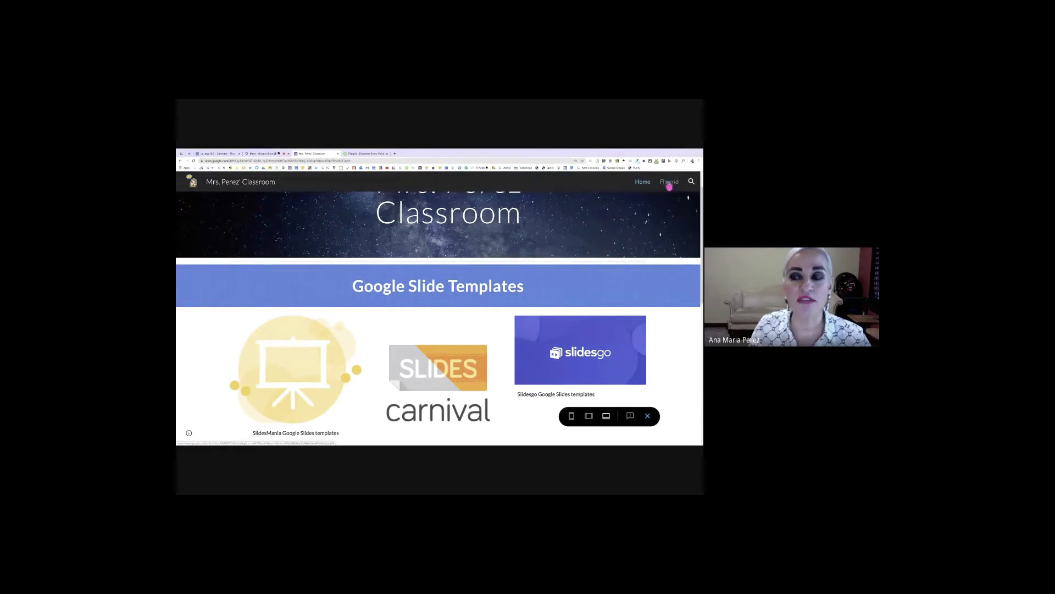
pyautogui.click(648, 416)
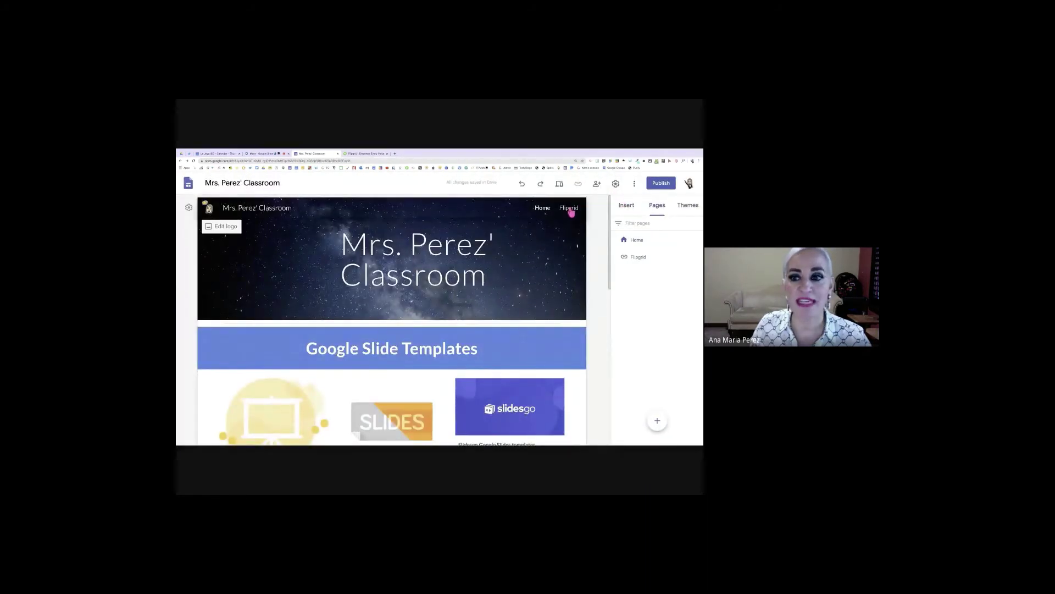
# Set the site's navigation mode to Side and check the page list in the resulting side menu
pyautogui.click(617, 185)
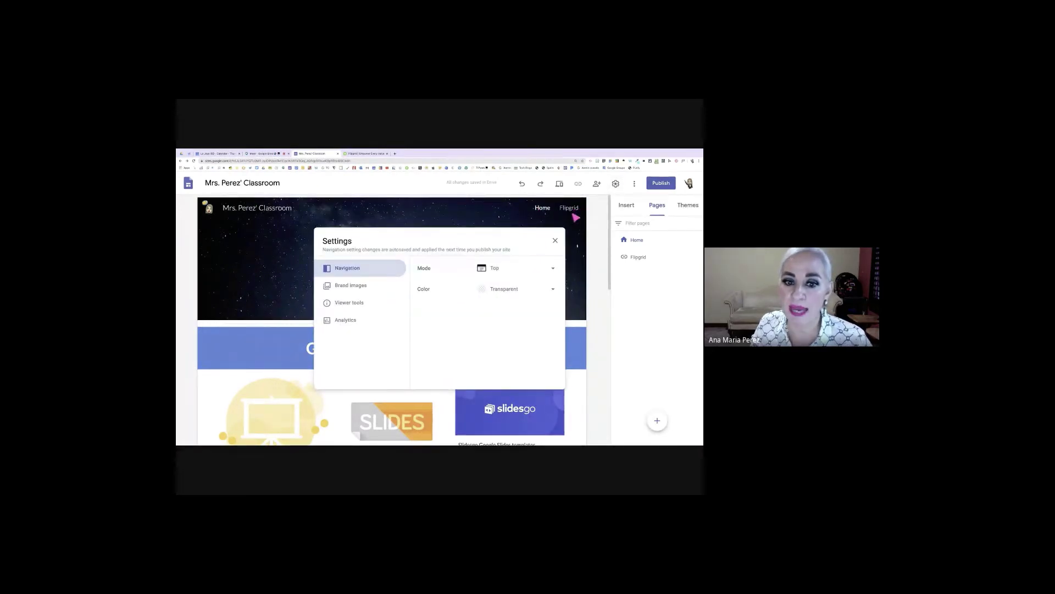
pyautogui.click(553, 270)
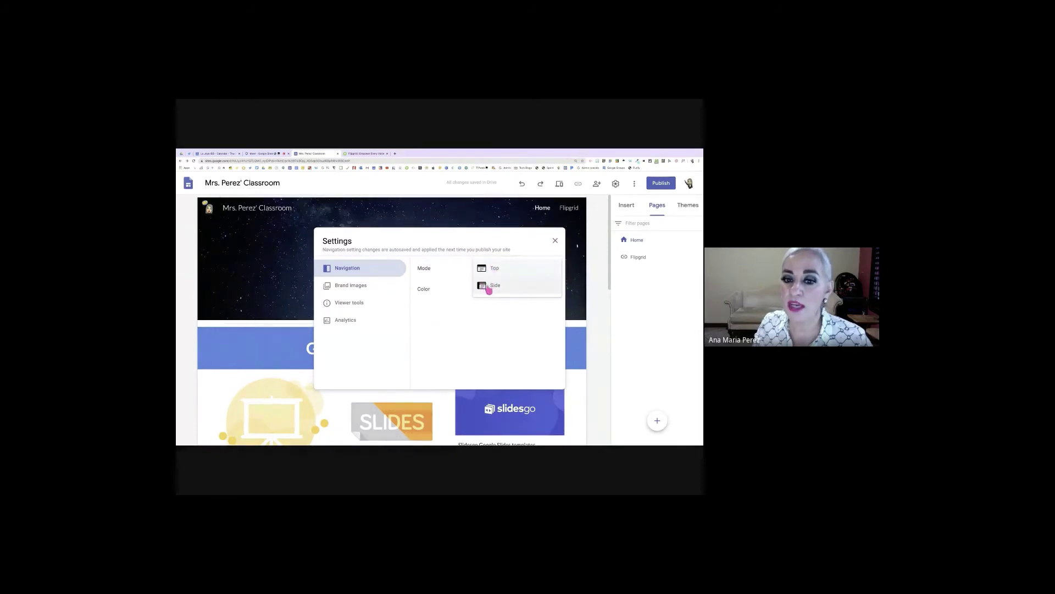
pyautogui.click(488, 286)
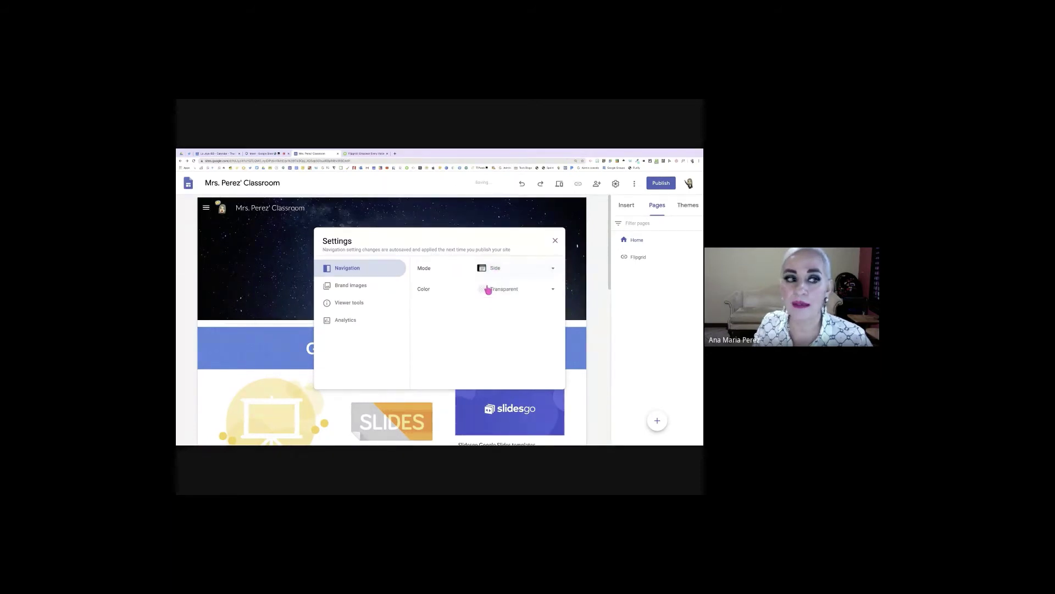
pyautogui.click(554, 241)
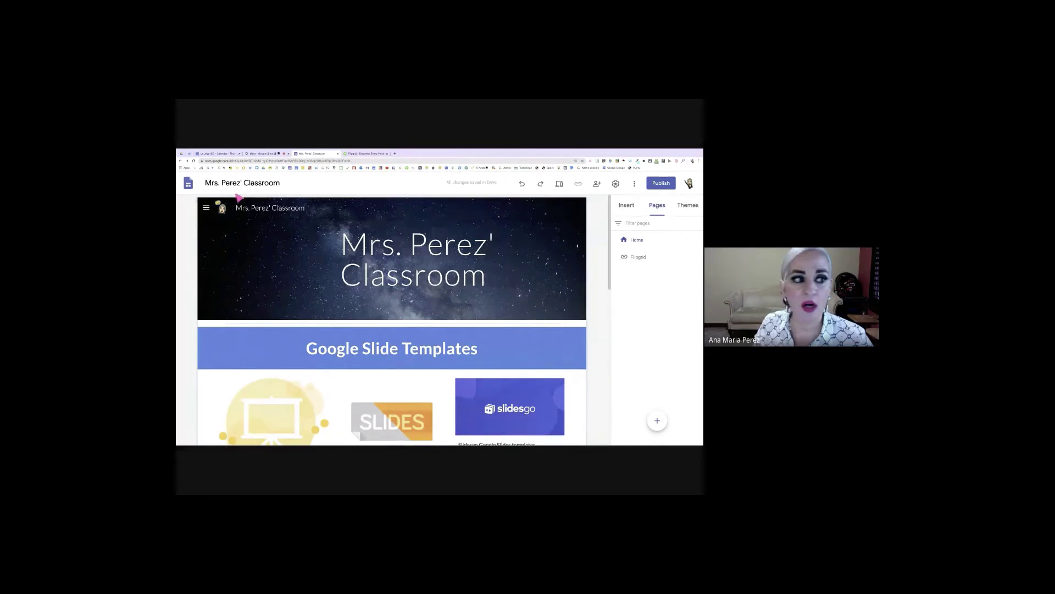
pyautogui.click(207, 209)
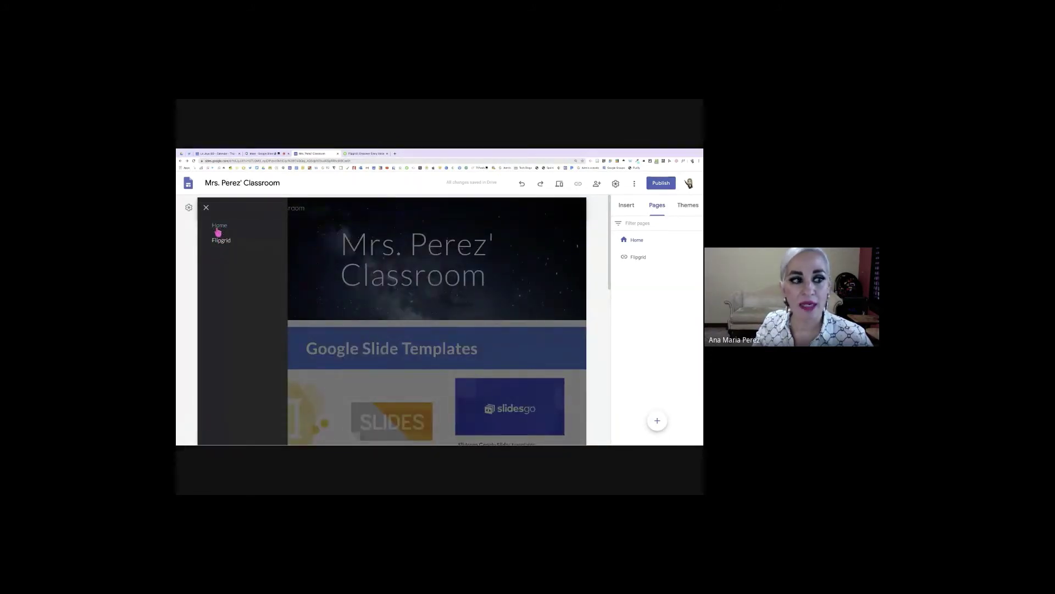
pyautogui.click(206, 207)
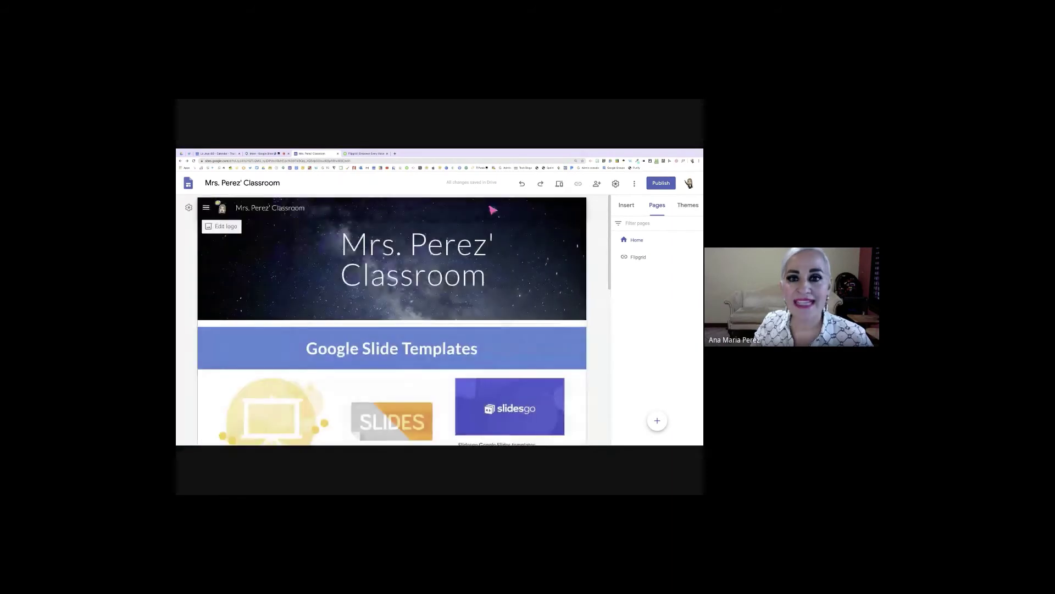
# Switch the site's navigation mode to Top for comparison and restore it to Side
pyautogui.click(615, 183)
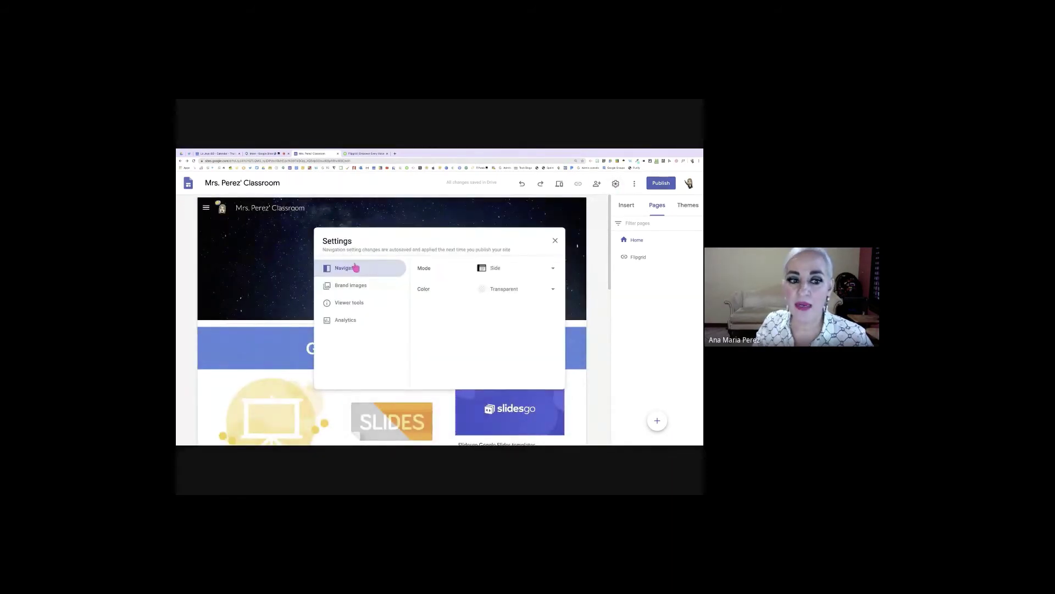
pyautogui.click(552, 268)
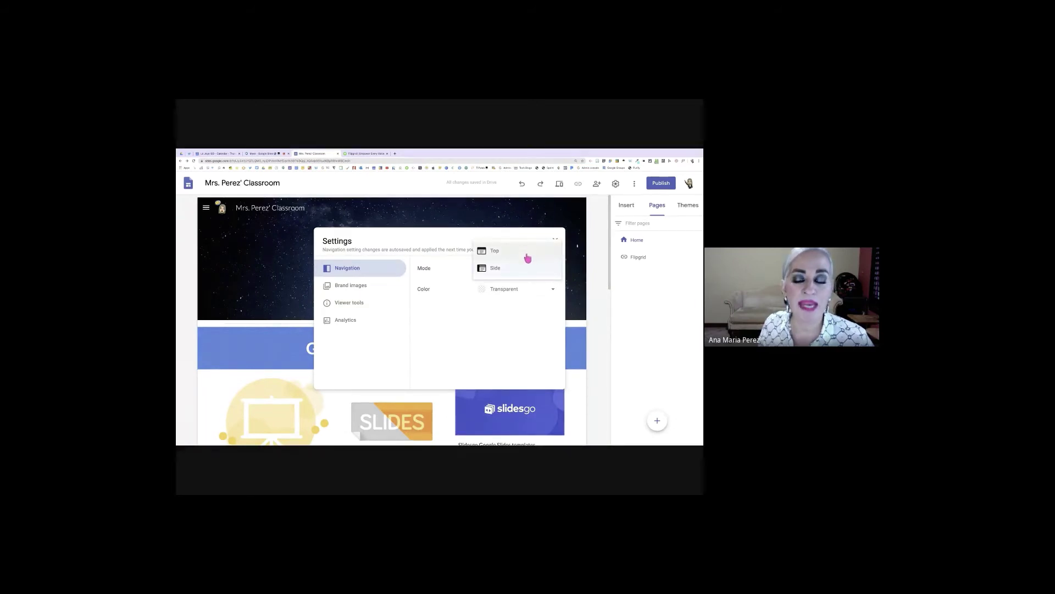
pyautogui.click(504, 253)
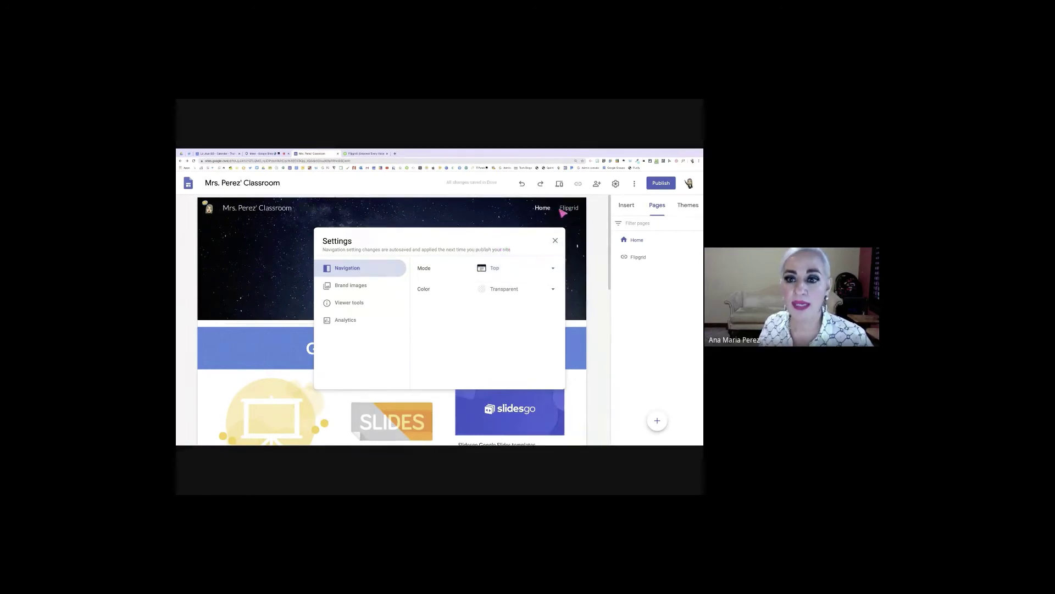
pyautogui.click(533, 270)
pyautogui.click(509, 287)
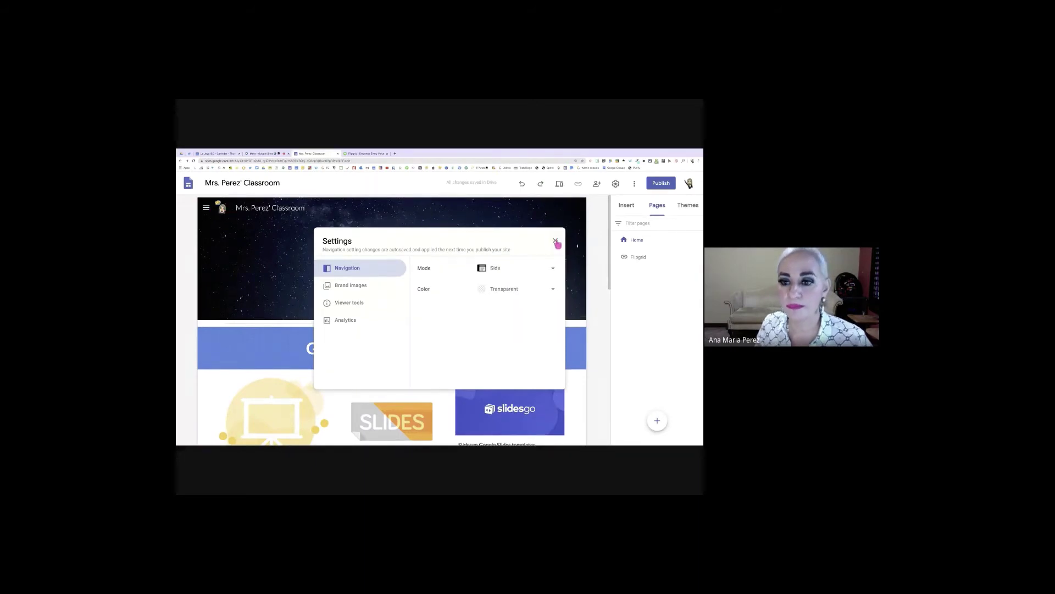
pyautogui.click(555, 242)
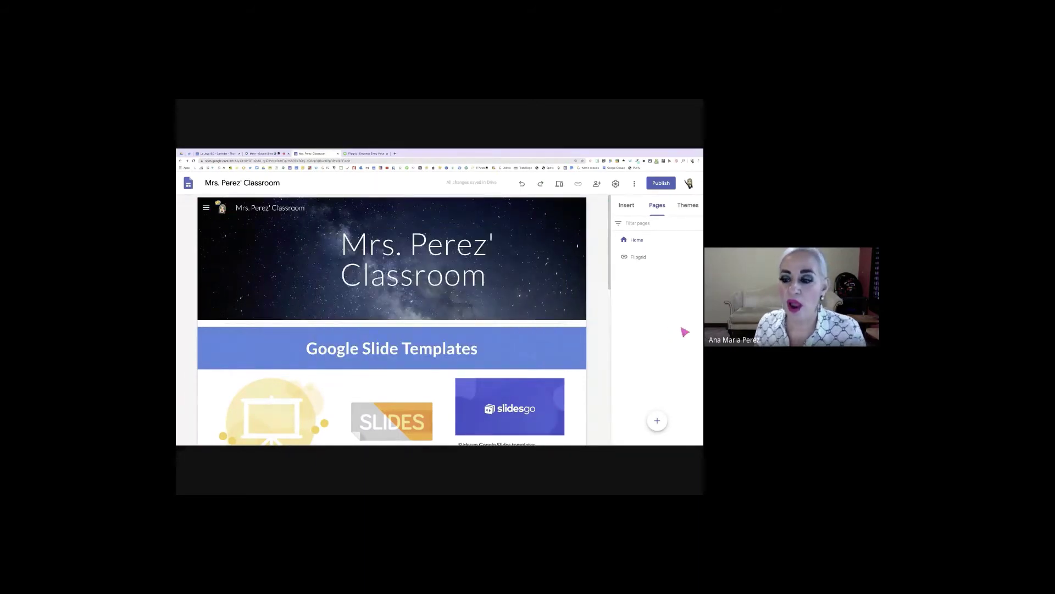
# Add a new page named Resources to the site, leaving its custom path empty
pyautogui.moveTo(658, 420)
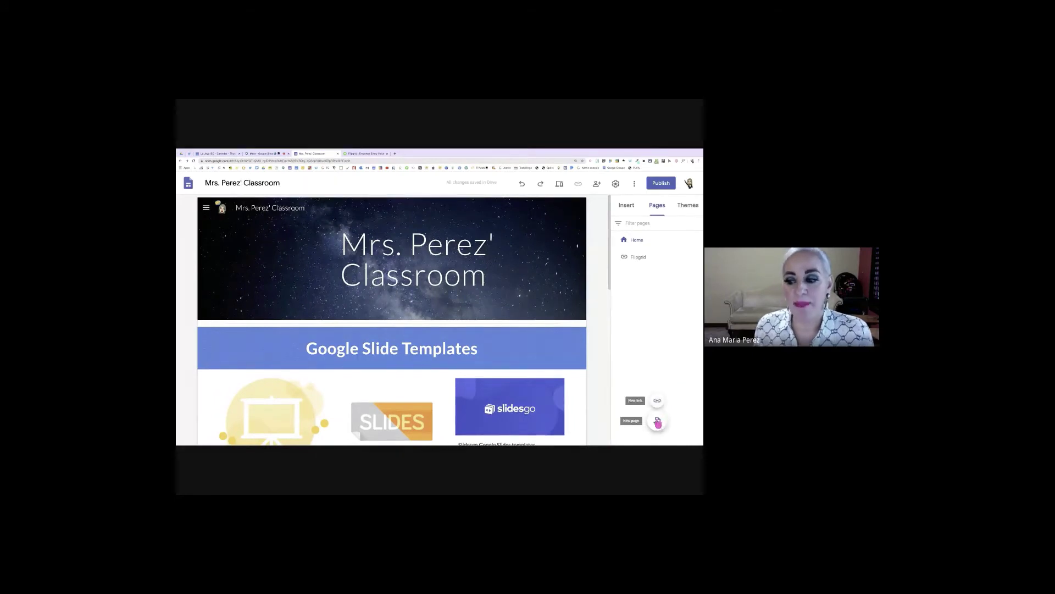
pyautogui.click(657, 422)
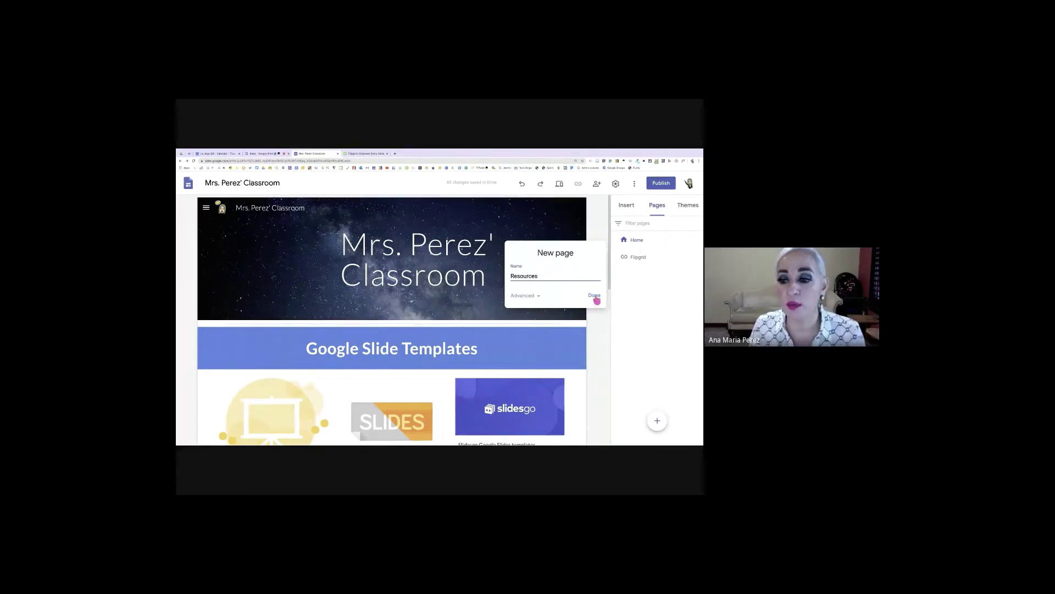
pyautogui.click(542, 296)
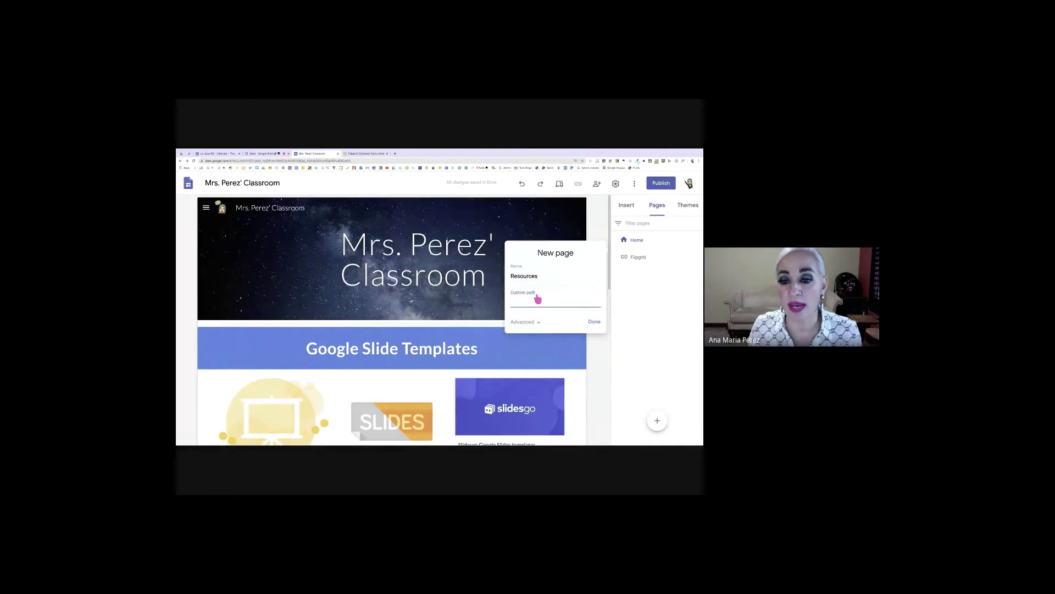
pyautogui.click(595, 322)
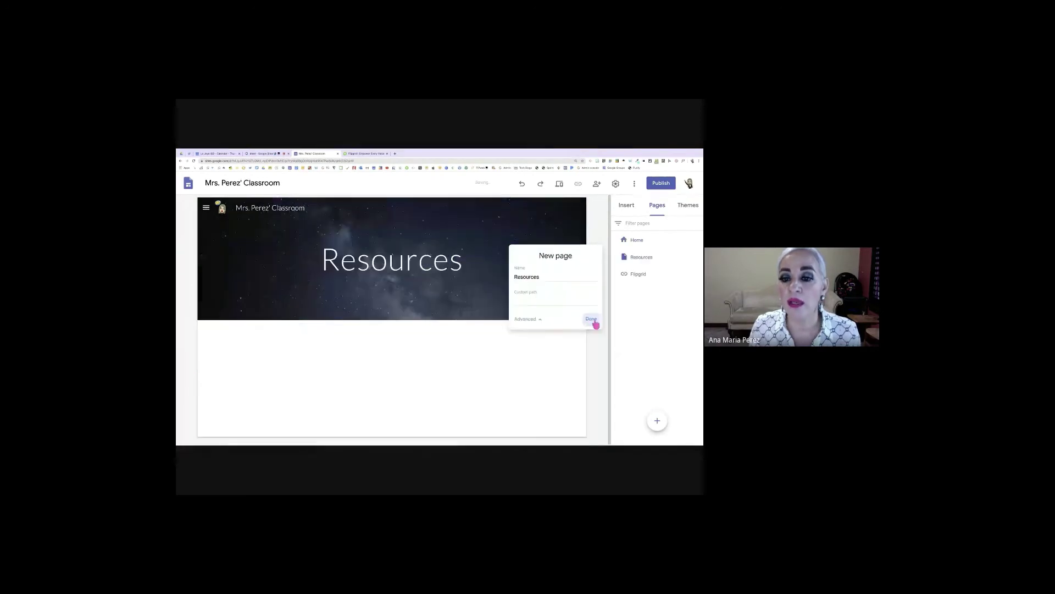
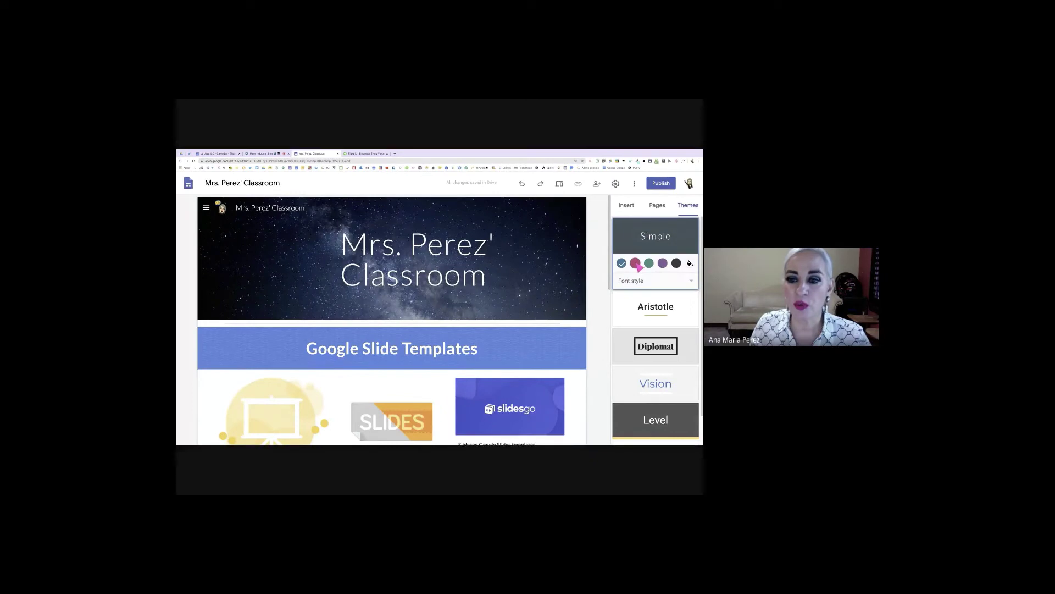
# Try the Simple theme's red, green and purple preset colors and settle on the black one
pyautogui.click(636, 264)
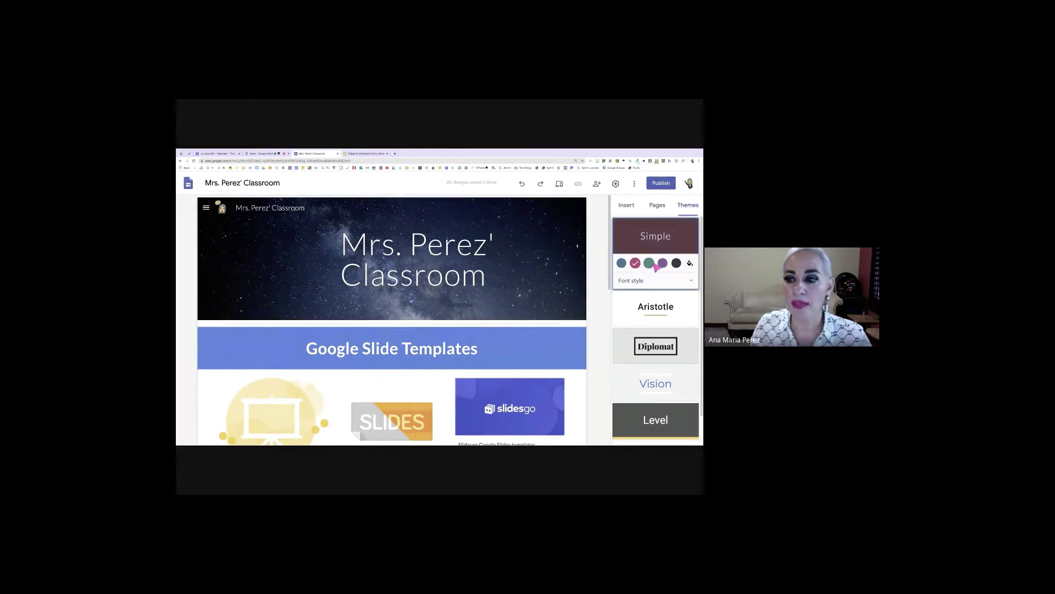
pyautogui.click(651, 263)
pyautogui.click(663, 263)
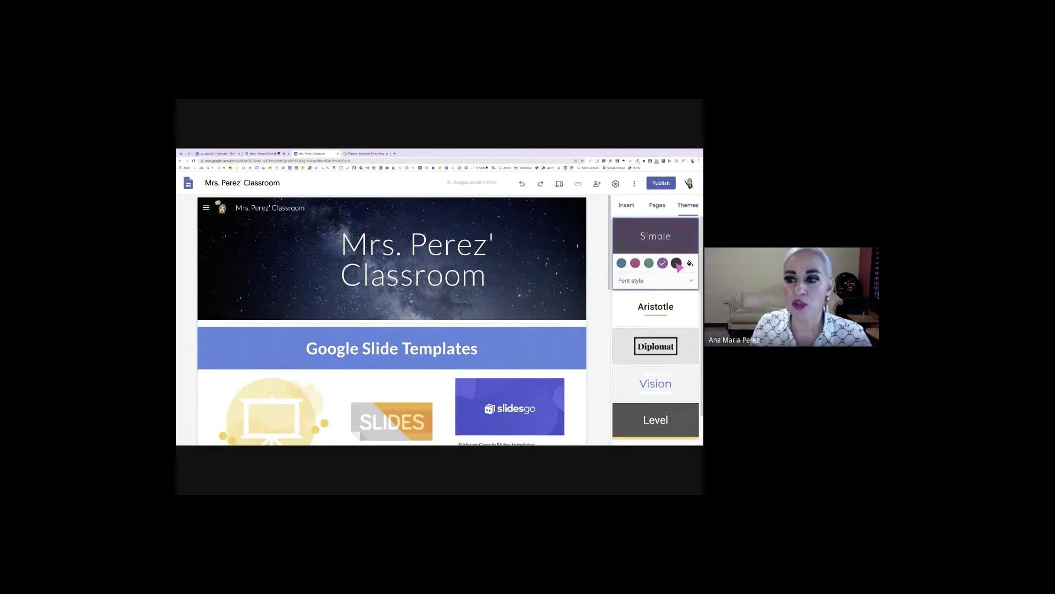
pyautogui.click(677, 264)
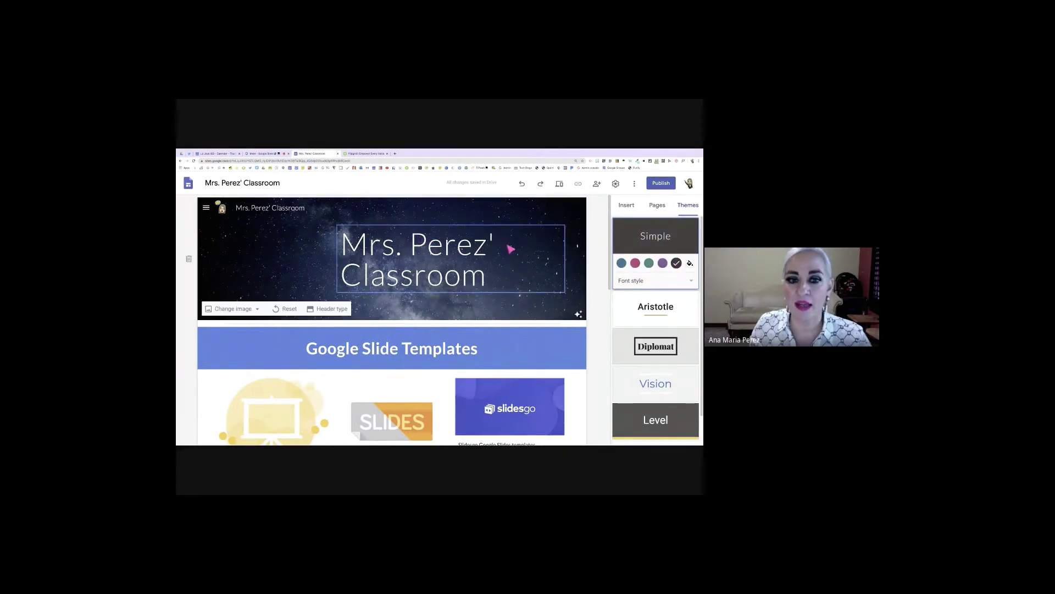
# Try the Classic font style for the Simple theme and set it to Heavy
pyautogui.click(646, 282)
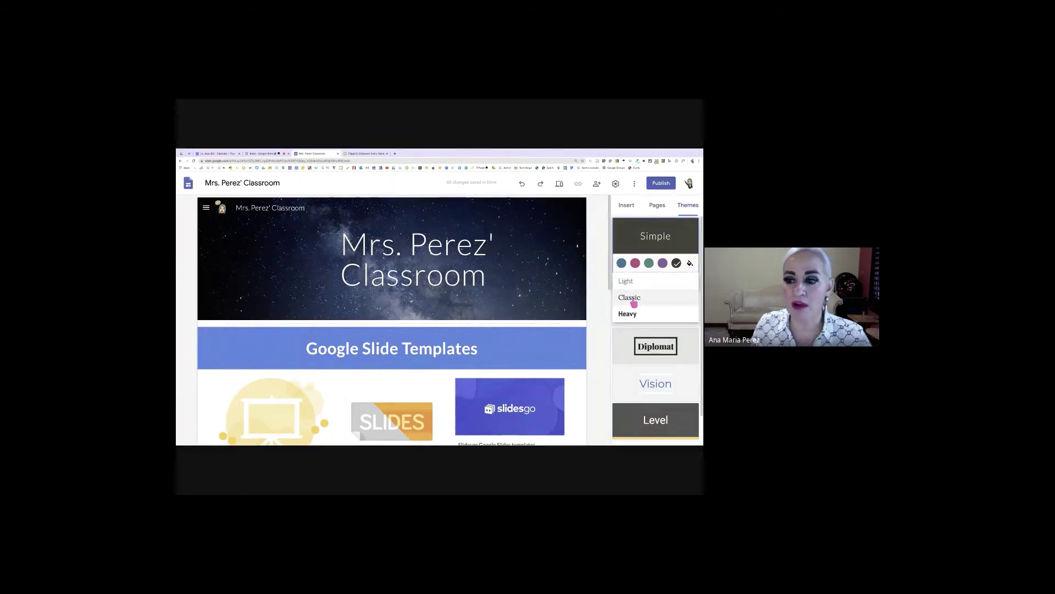
pyautogui.click(632, 298)
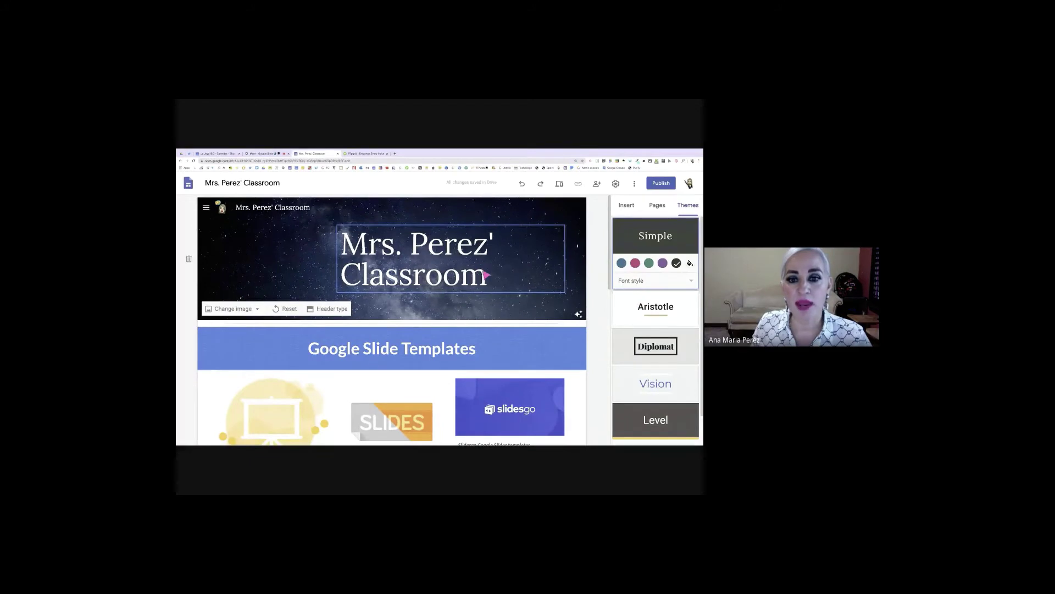
pyautogui.click(656, 281)
pyautogui.click(638, 297)
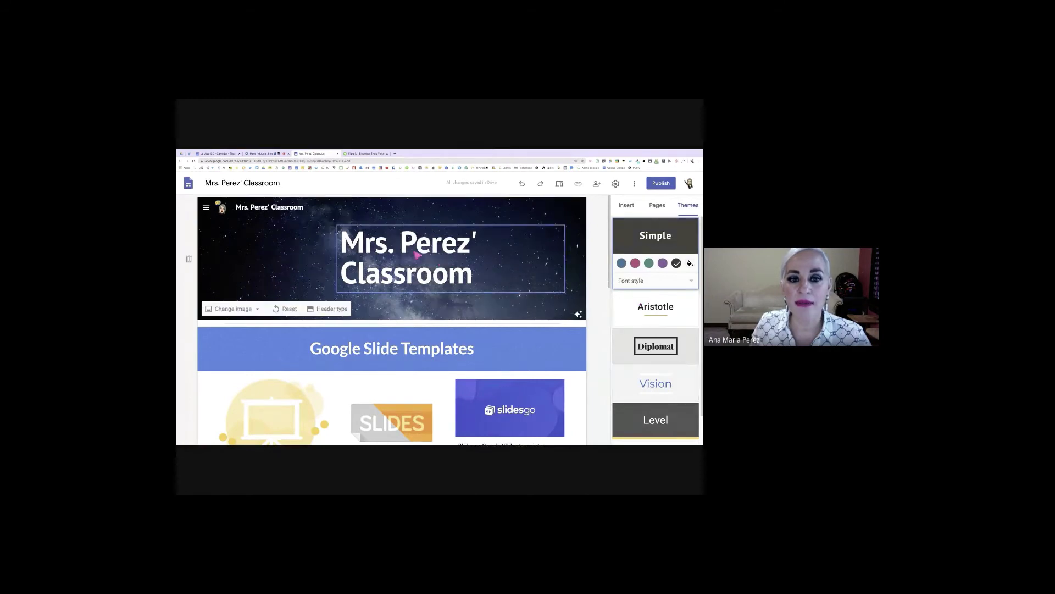
# Sample a blue-gray color from the home page with the browser's color picker extension and copy its hex code
pyautogui.click(690, 263)
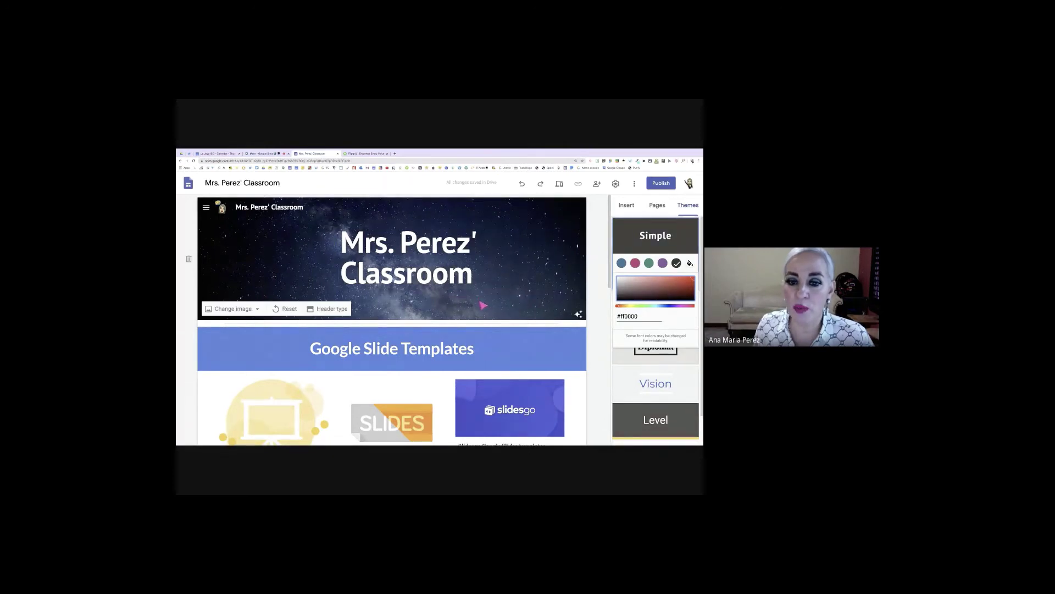
pyautogui.click(602, 249)
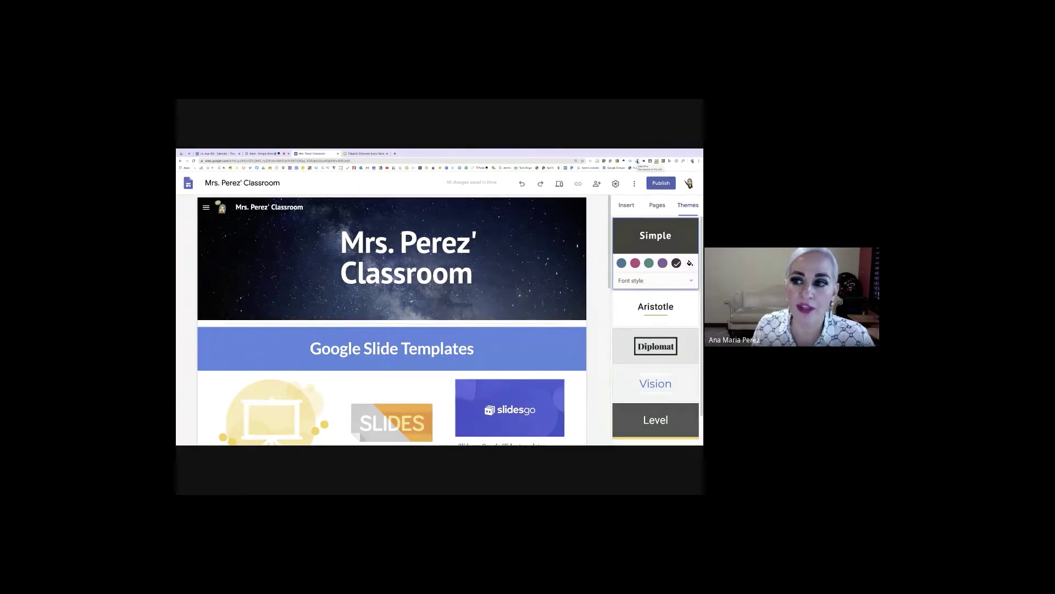
pyautogui.click(637, 160)
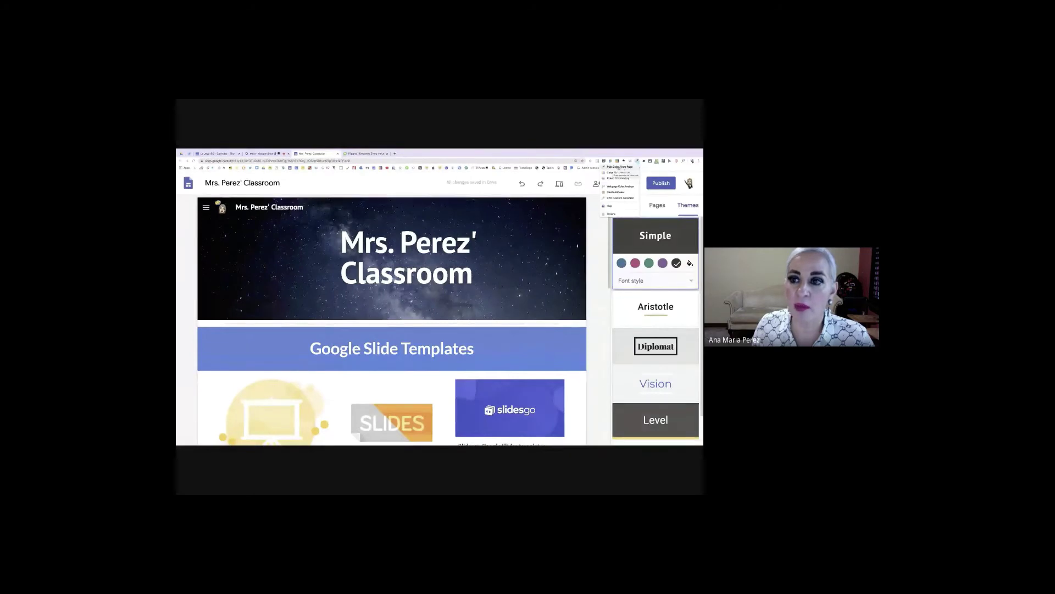
pyautogui.click(618, 167)
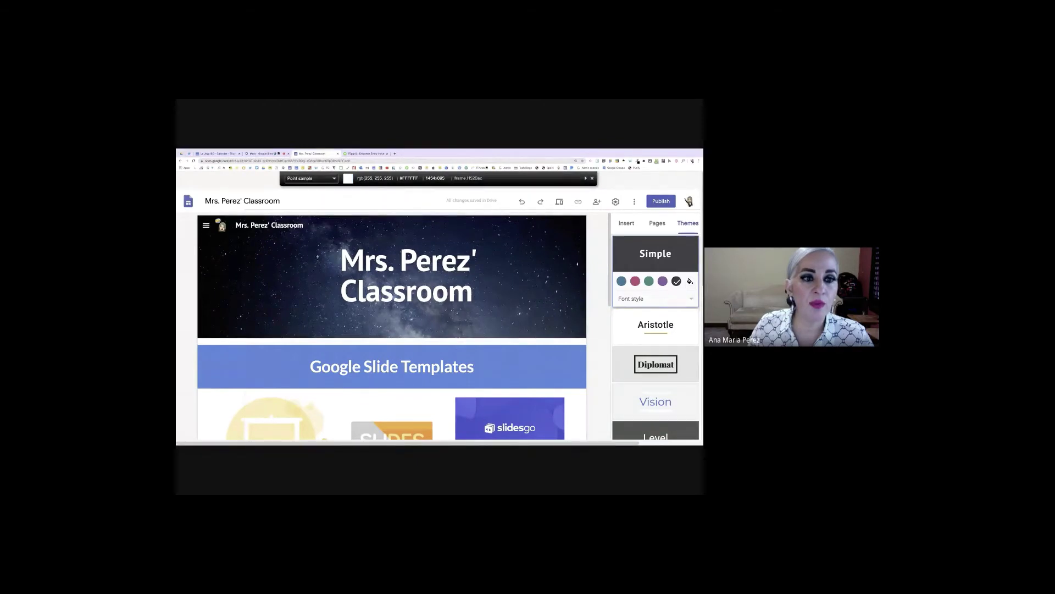
pyautogui.scroll(-5, 315, 265)
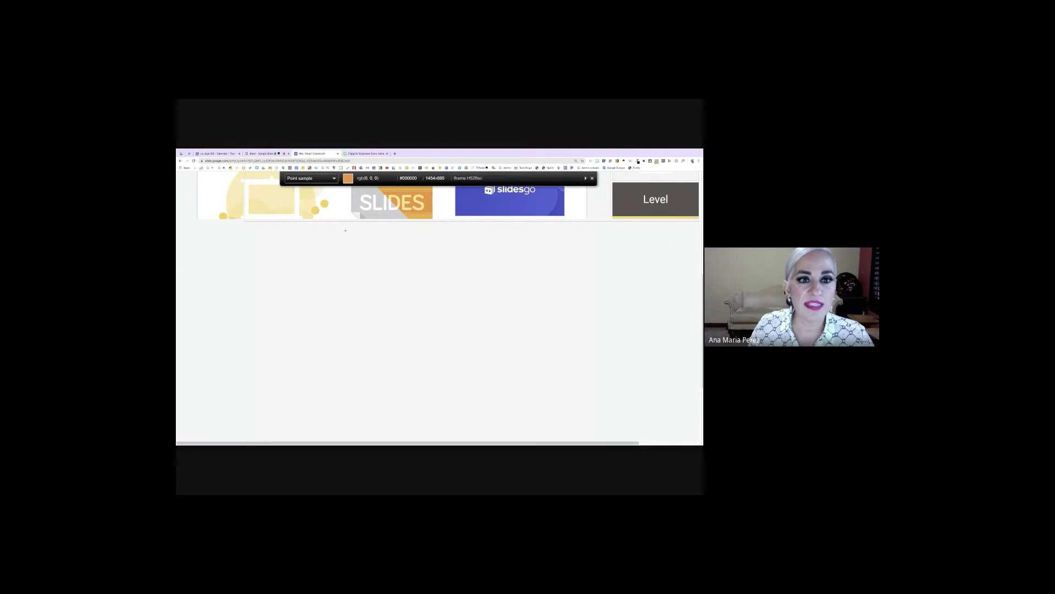
pyautogui.scroll(2, 352, 205)
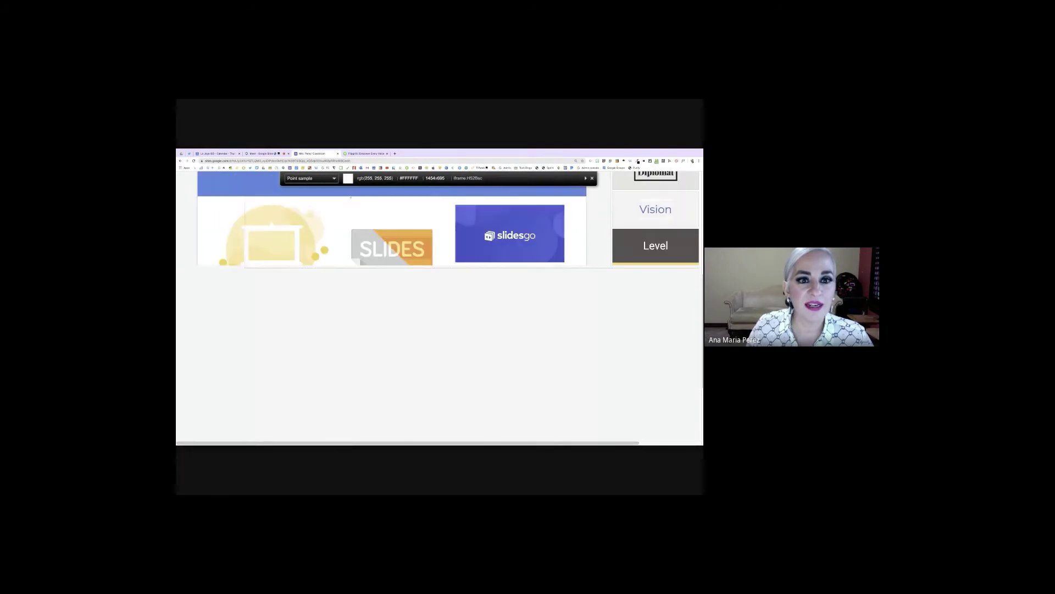
pyautogui.scroll(5, 352, 203)
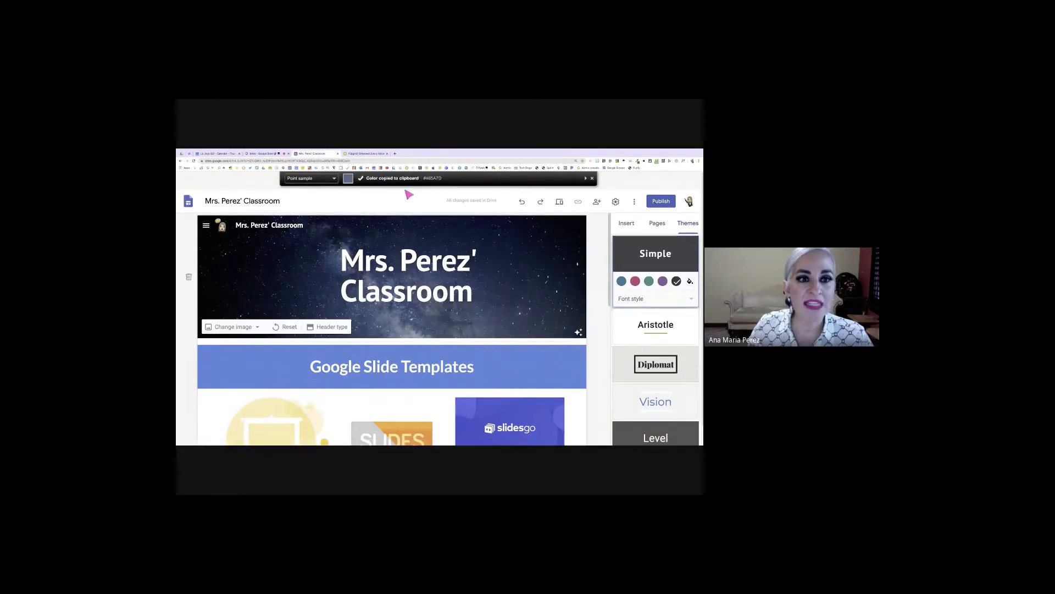
pyautogui.click(443, 184)
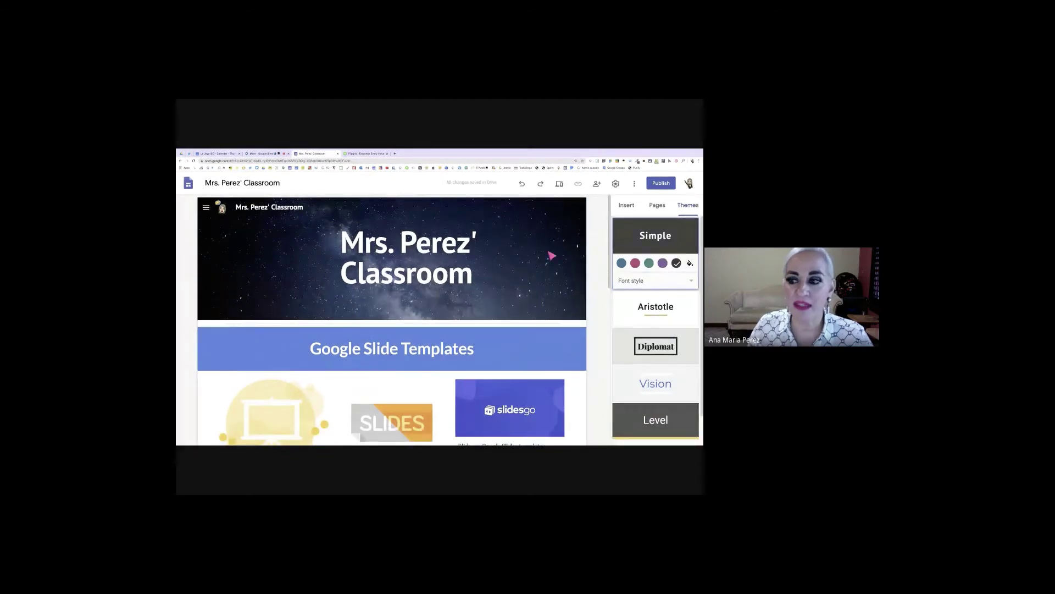
# Set the Simple theme's custom color to #465A7D and switch the site to the Aristotle theme
pyautogui.click(690, 264)
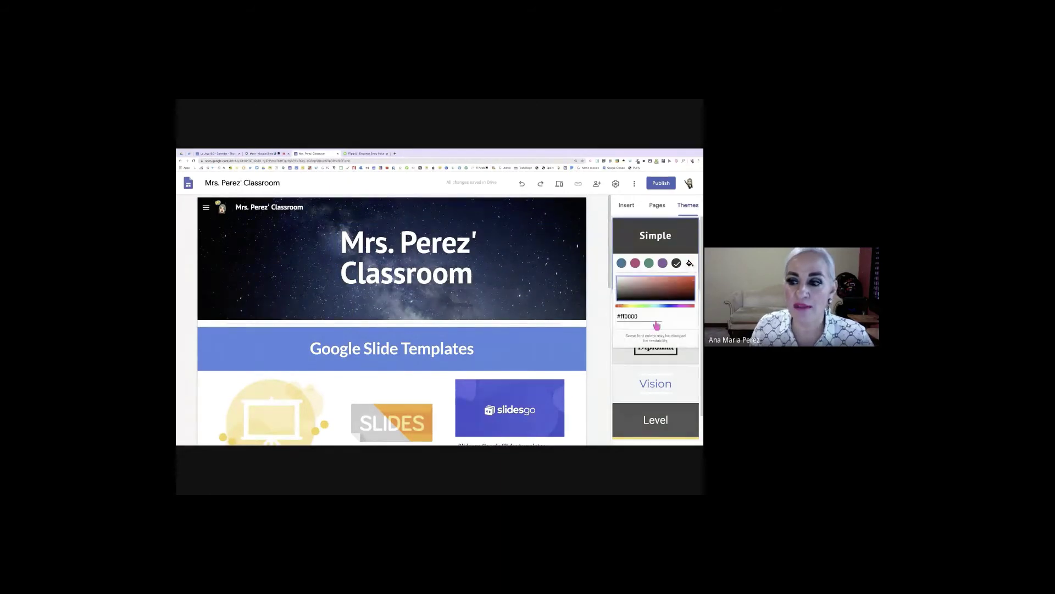
pyautogui.tripleClick(630, 317)
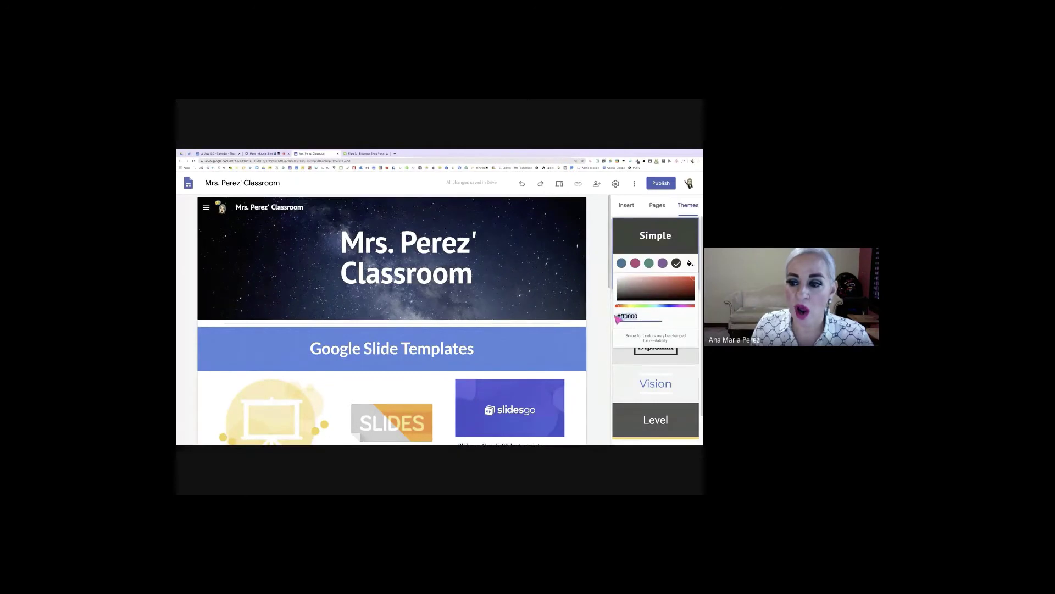
pyautogui.write('#465A7D')
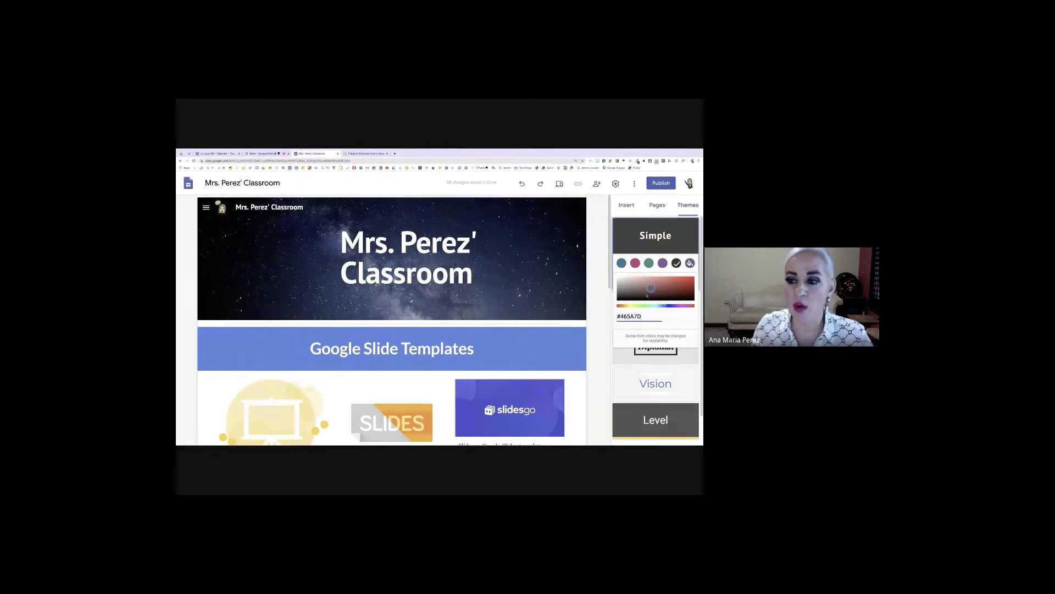
pyautogui.click(605, 315)
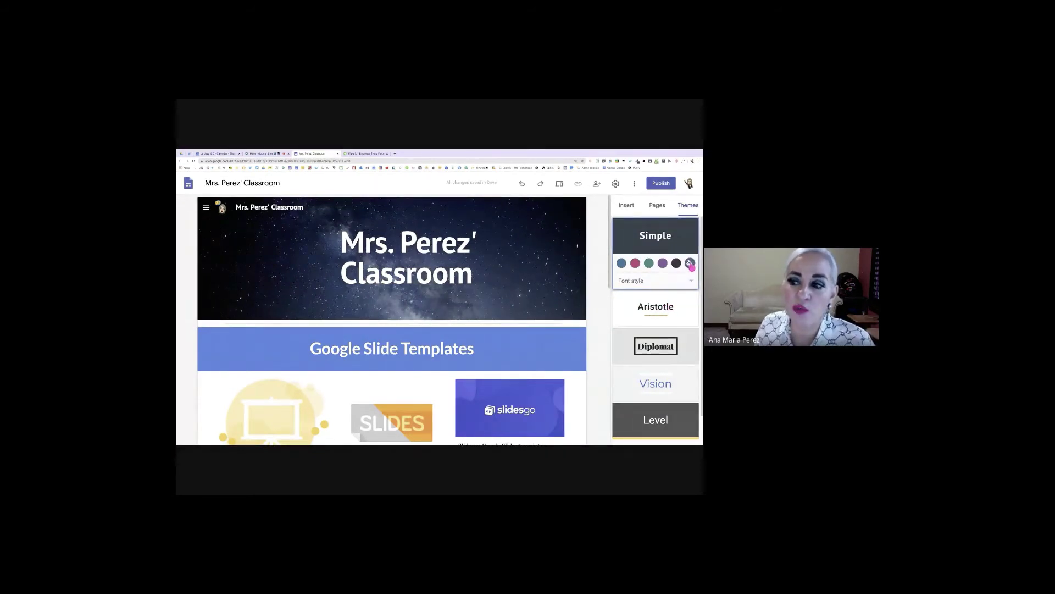
pyautogui.click(666, 314)
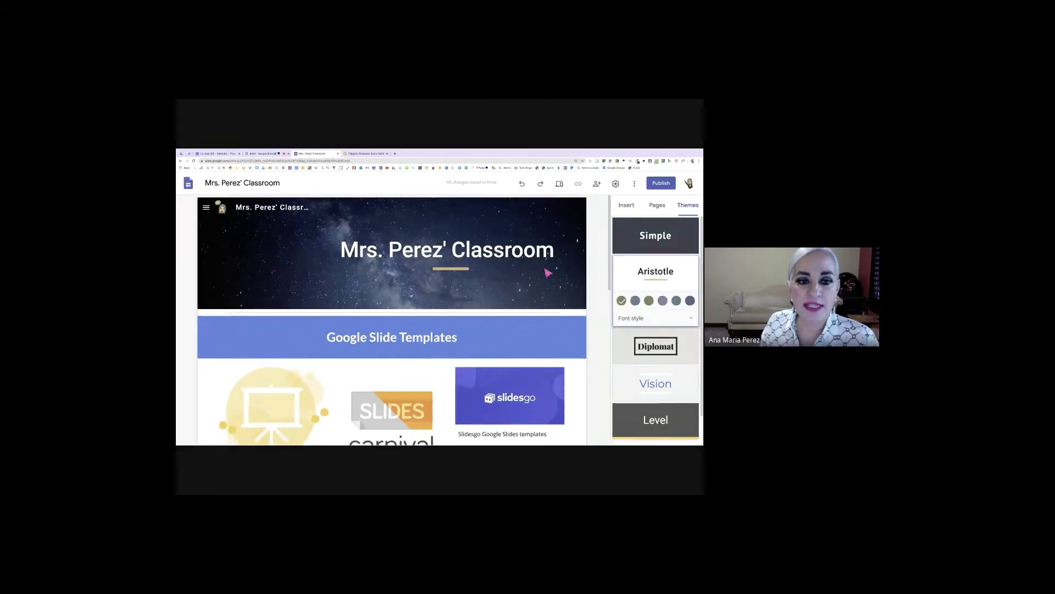
# Add the missing possessive s after the teacher's name in the header title and center the title
pyautogui.click(439, 259)
pyautogui.click(449, 254)
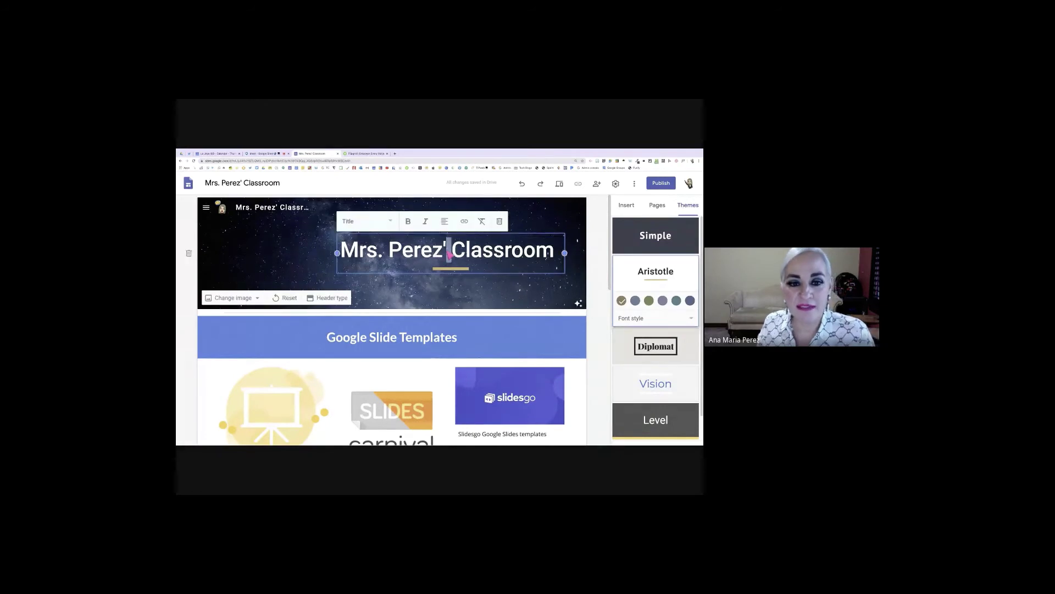
pyautogui.write('s')
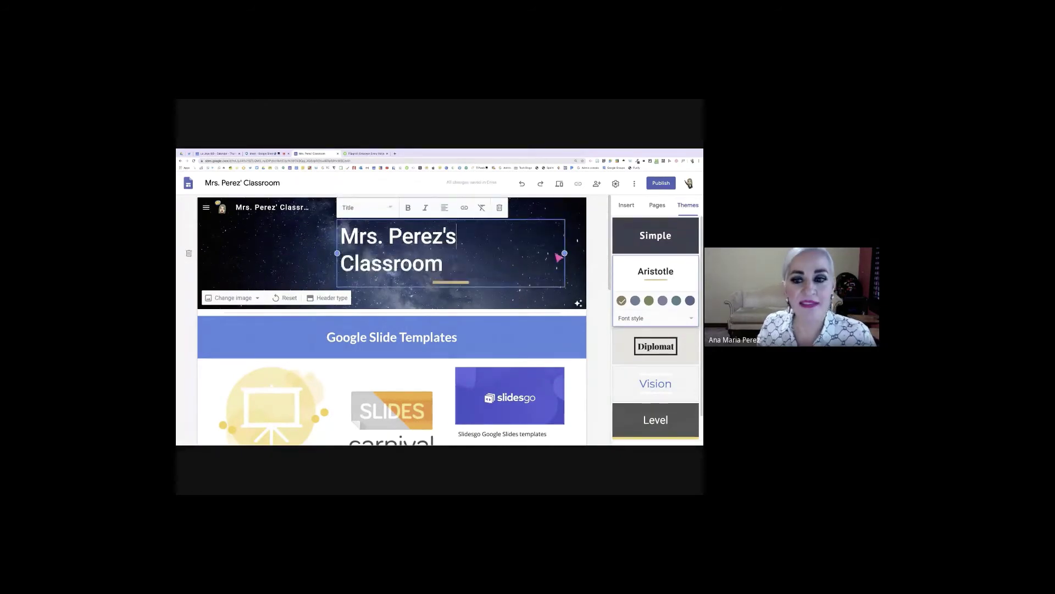
pyautogui.click(445, 208)
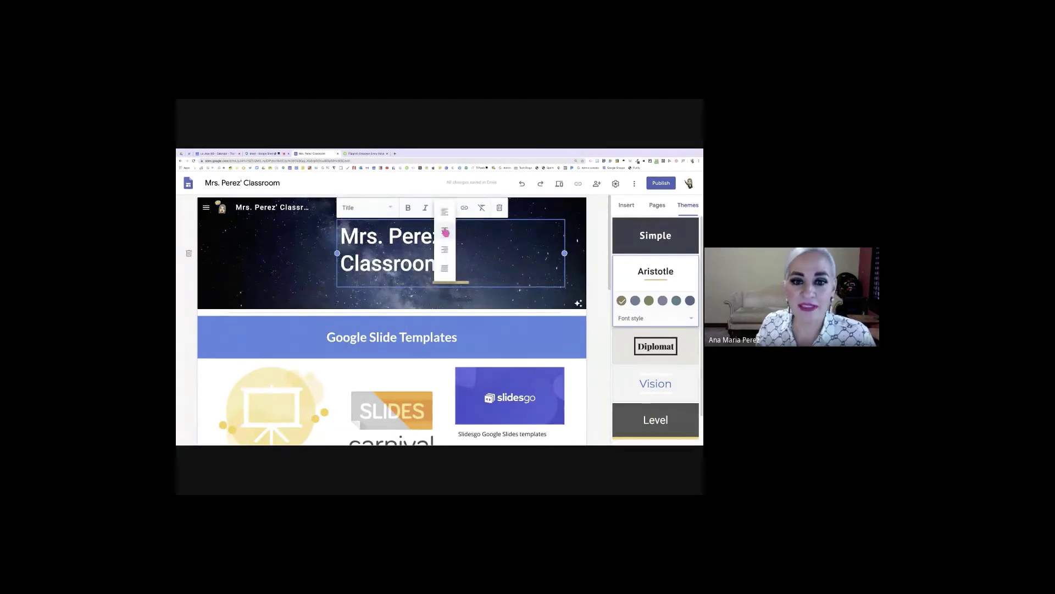
pyautogui.click(446, 233)
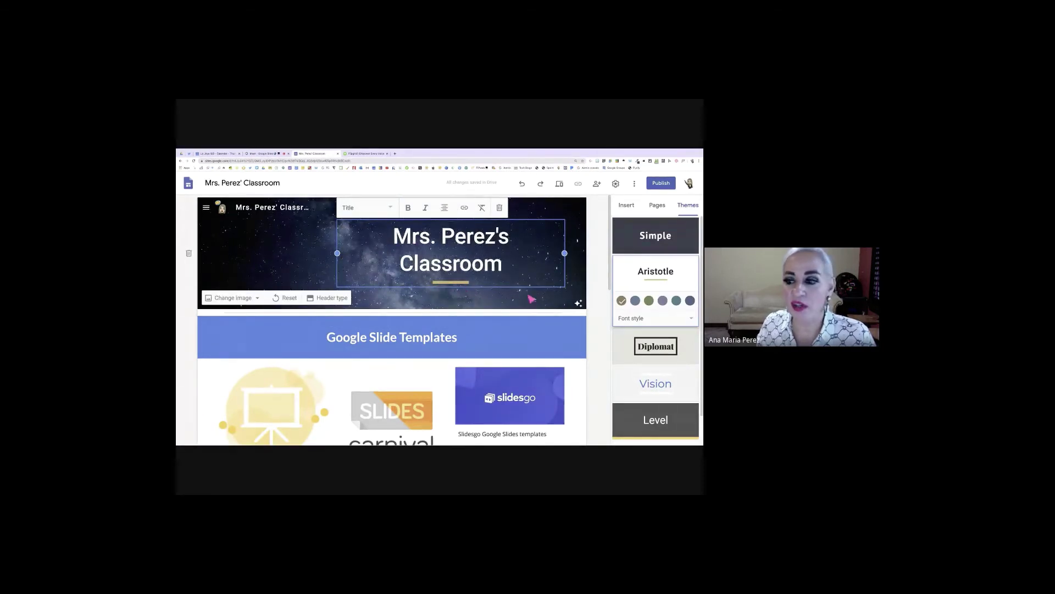
# Try the Bold font style on the Aristotle theme, and try the Diplomat theme with its font style options
pyautogui.click(632, 318)
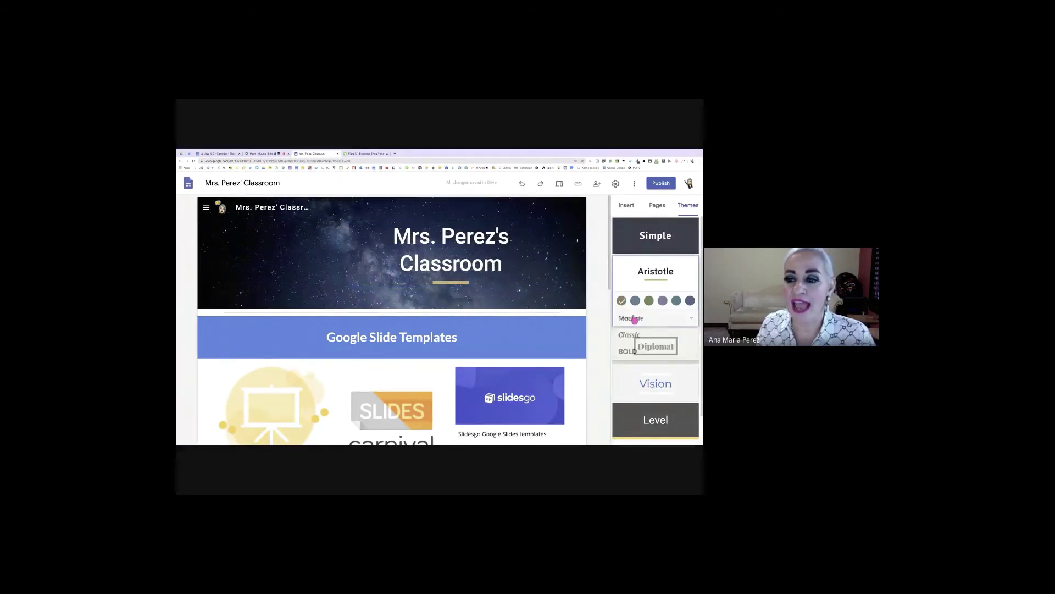
pyautogui.click(631, 352)
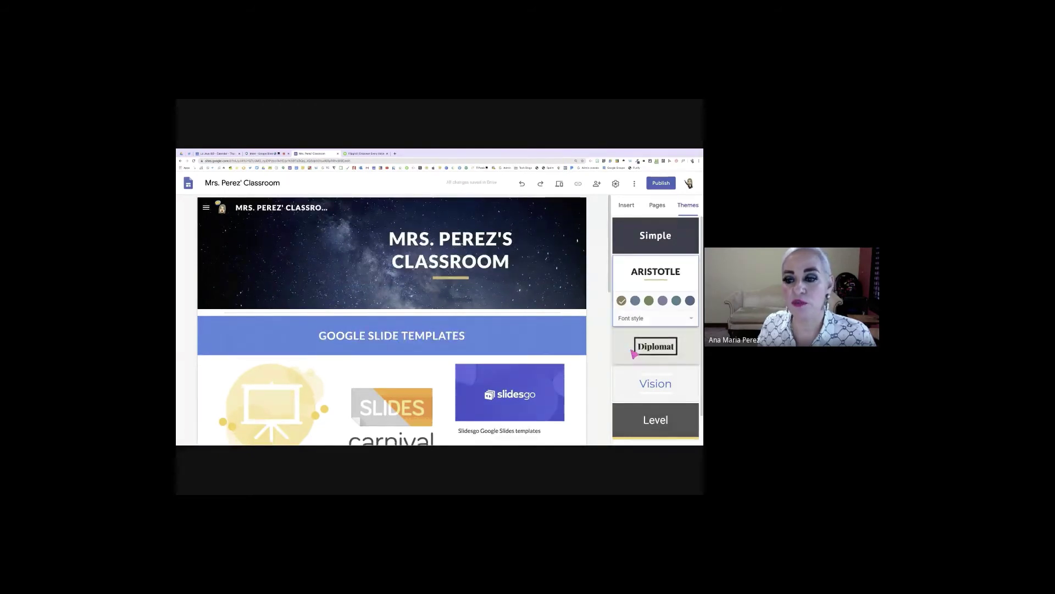
pyautogui.click(635, 352)
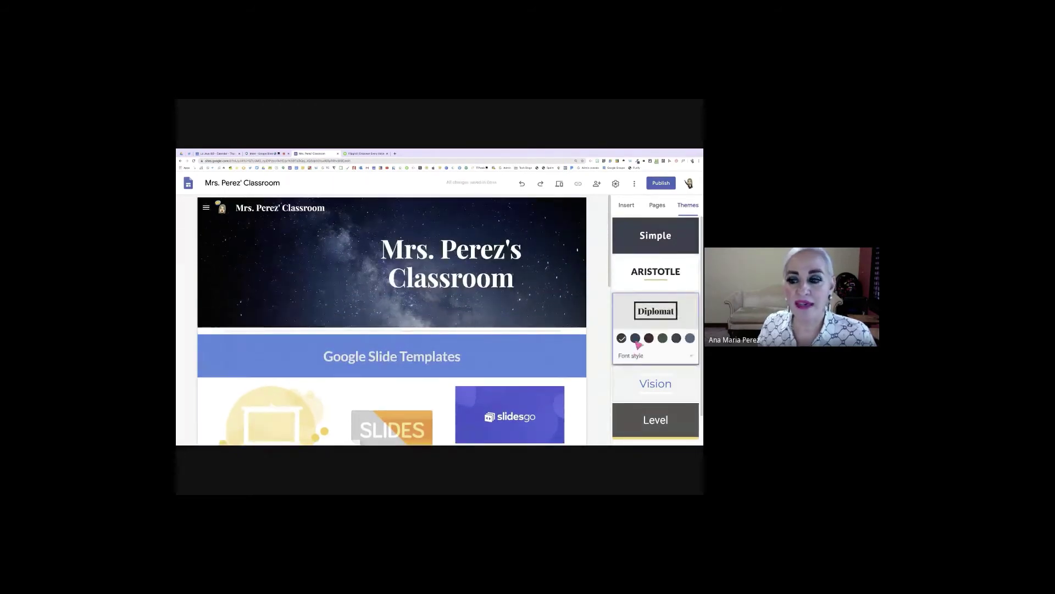
pyautogui.click(642, 358)
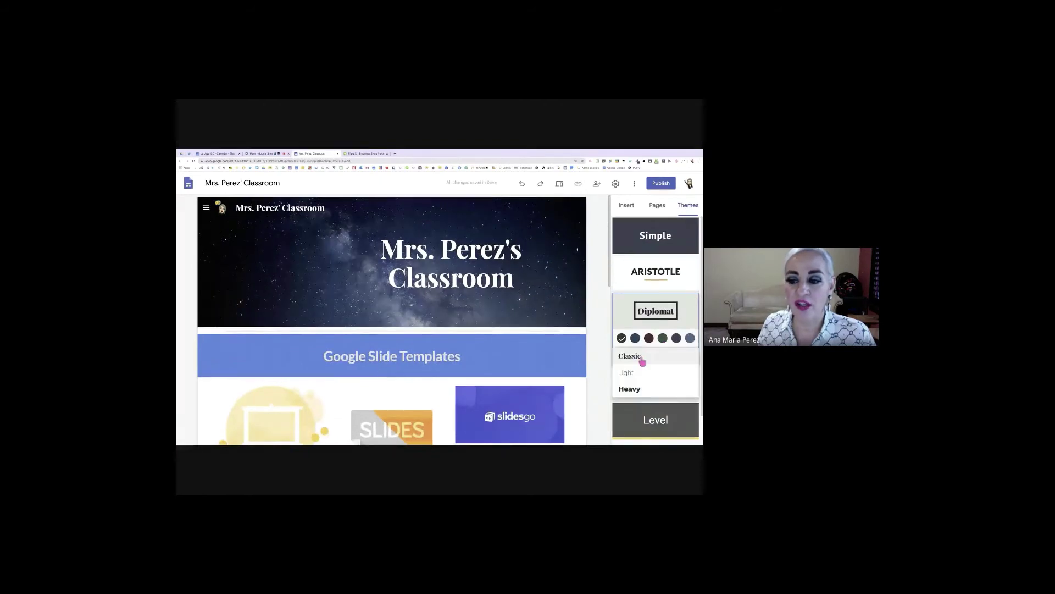
pyautogui.click(638, 371)
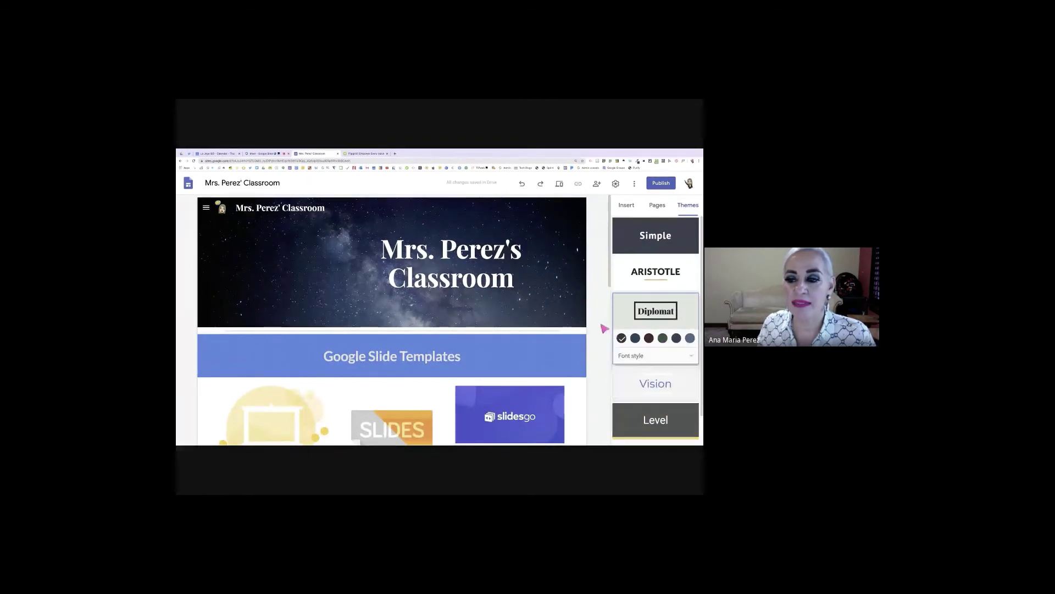
# Try the Vision theme with its green preset color and the Modern font style
pyautogui.click(651, 384)
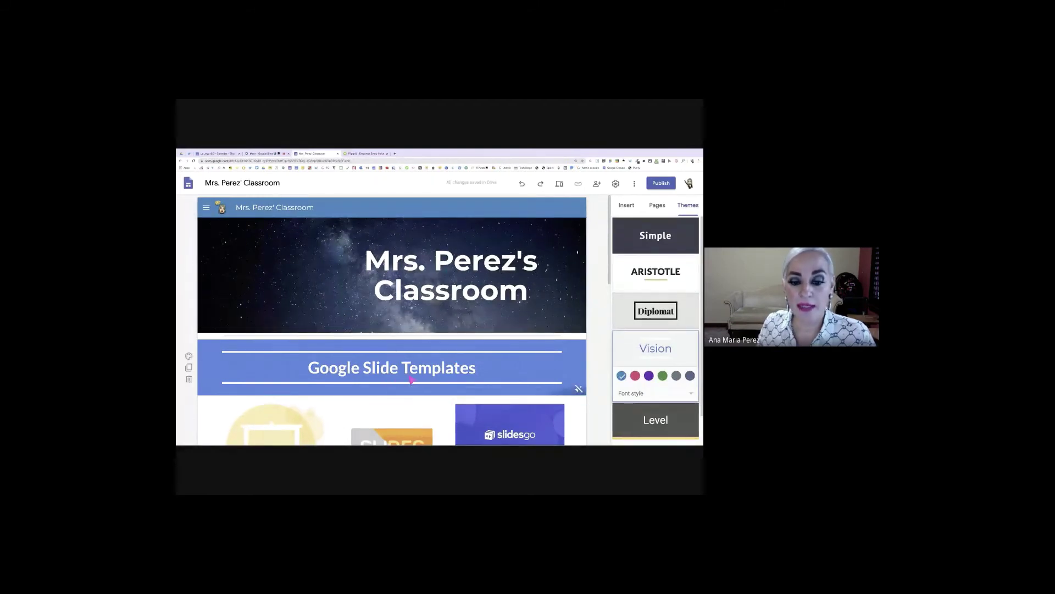
pyautogui.click(663, 376)
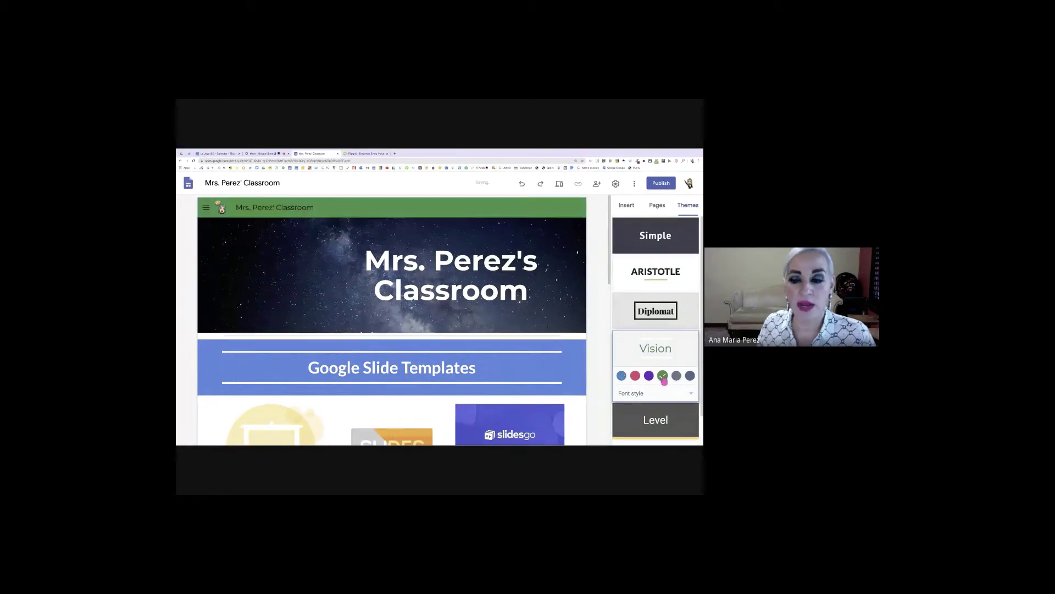
pyautogui.click(692, 392)
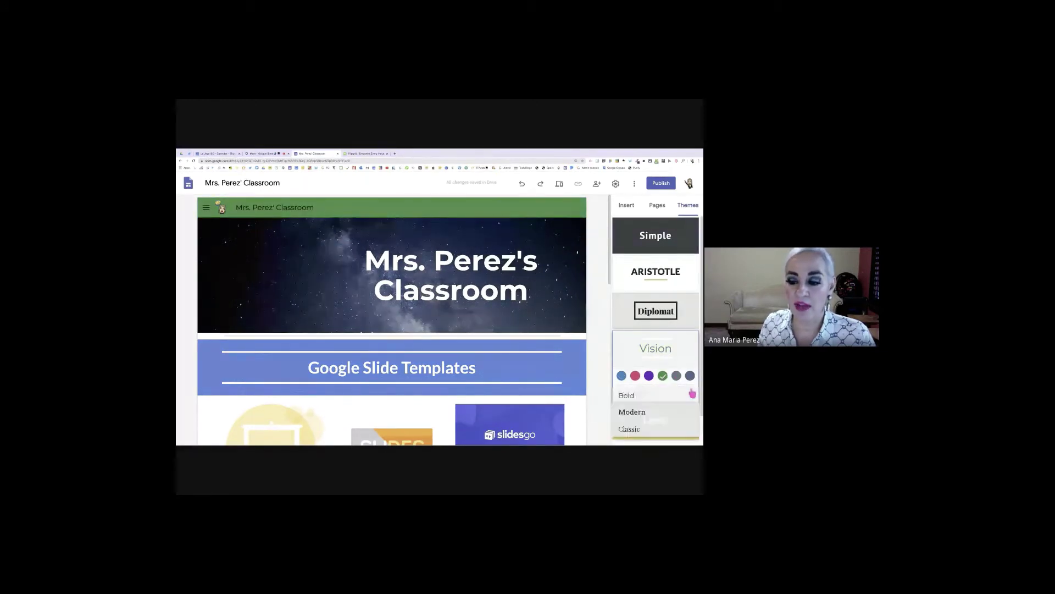
pyautogui.click(655, 412)
# Try the Level theme and view its font style options without choosing one
pyautogui.scroll(-1, 665, 393)
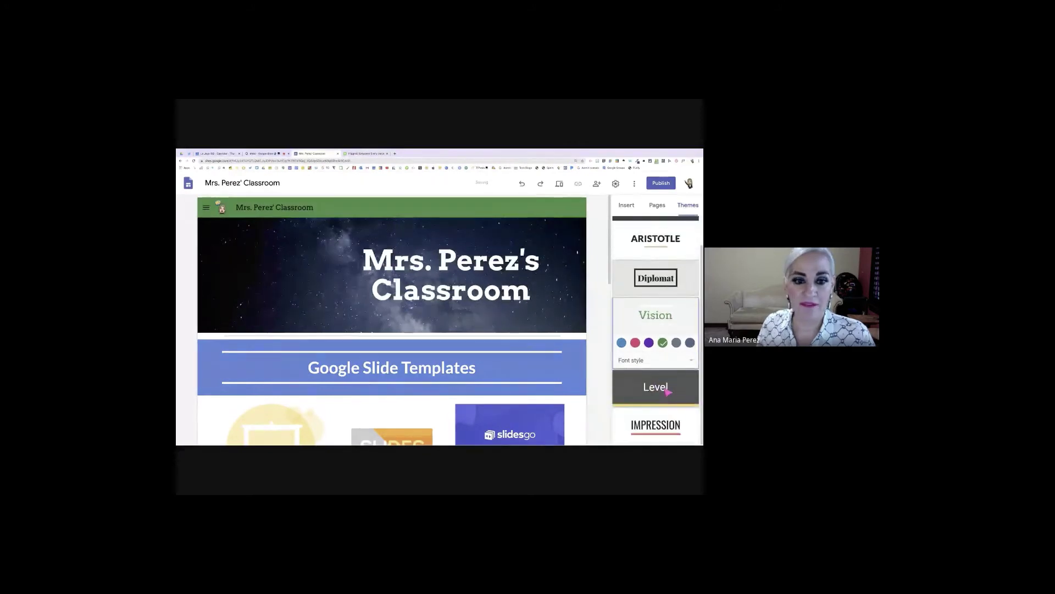
pyautogui.click(668, 390)
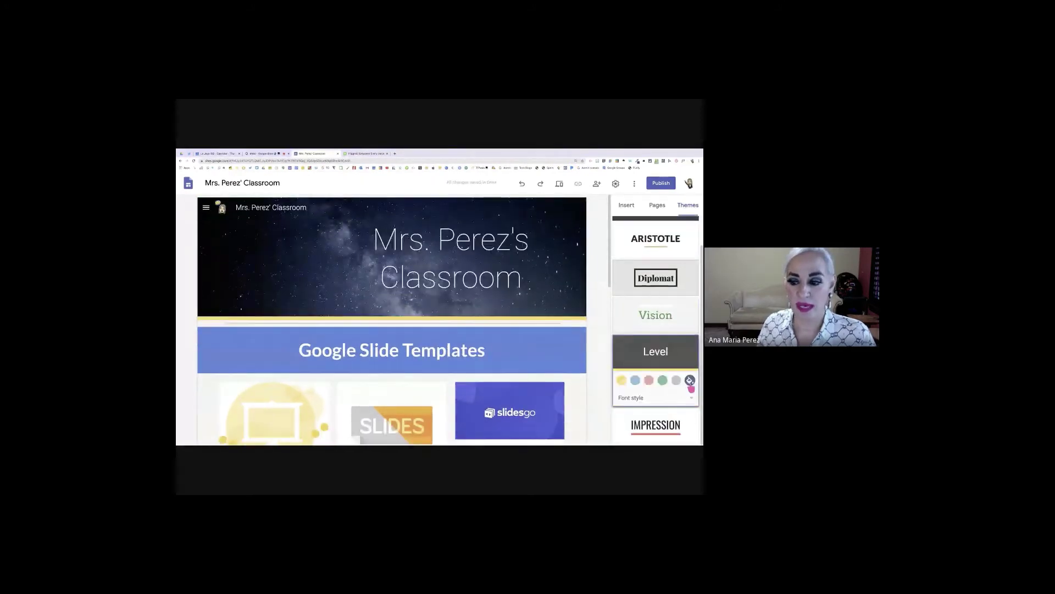
pyautogui.click(690, 396)
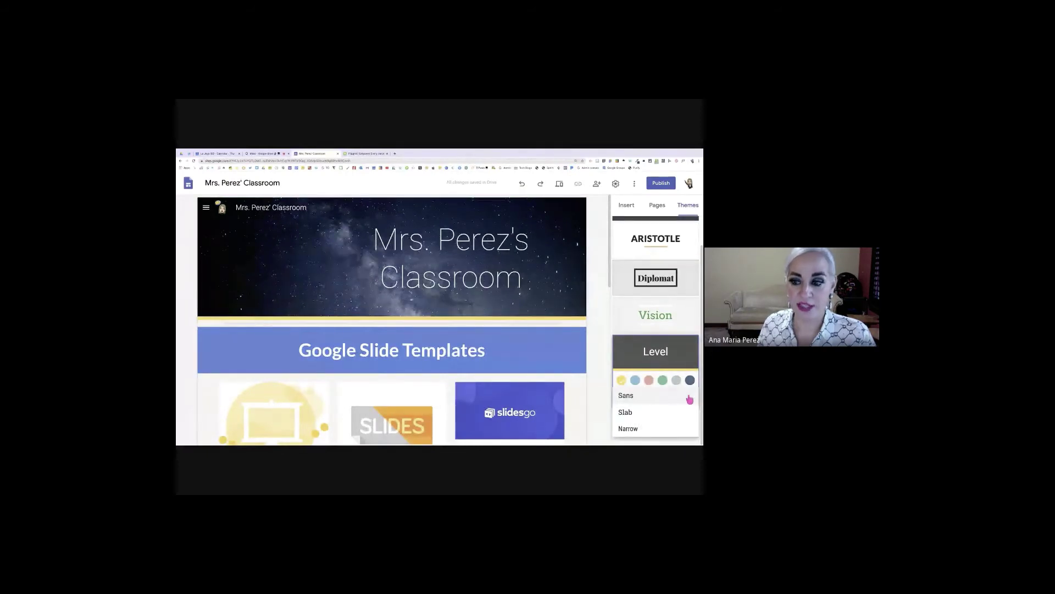
pyautogui.click(606, 379)
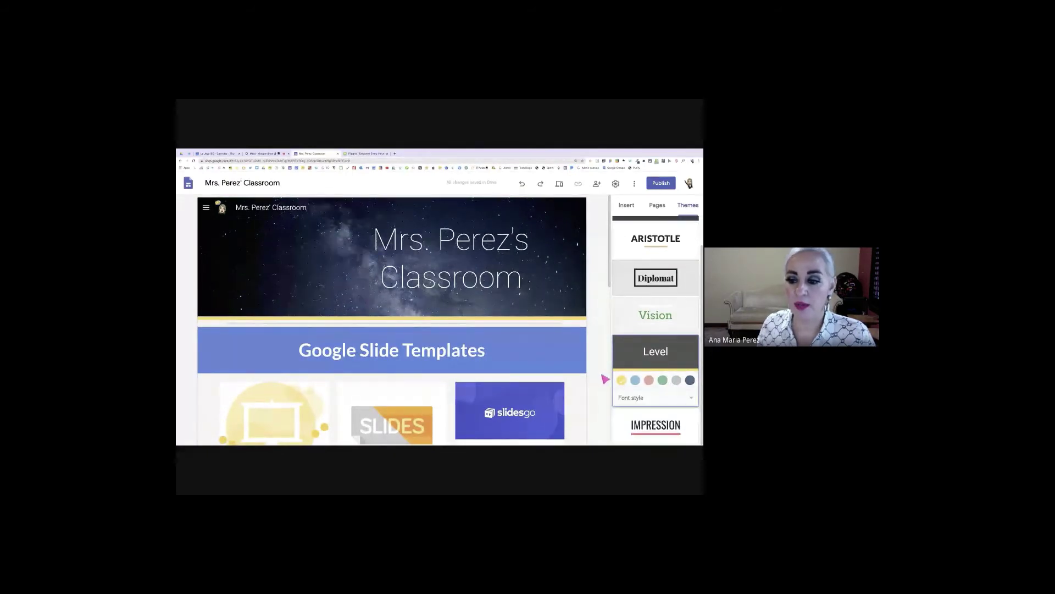
# Apply the Impression theme, try its black, green and red colors, and settle on the custom color #465a7d
pyautogui.click(659, 428)
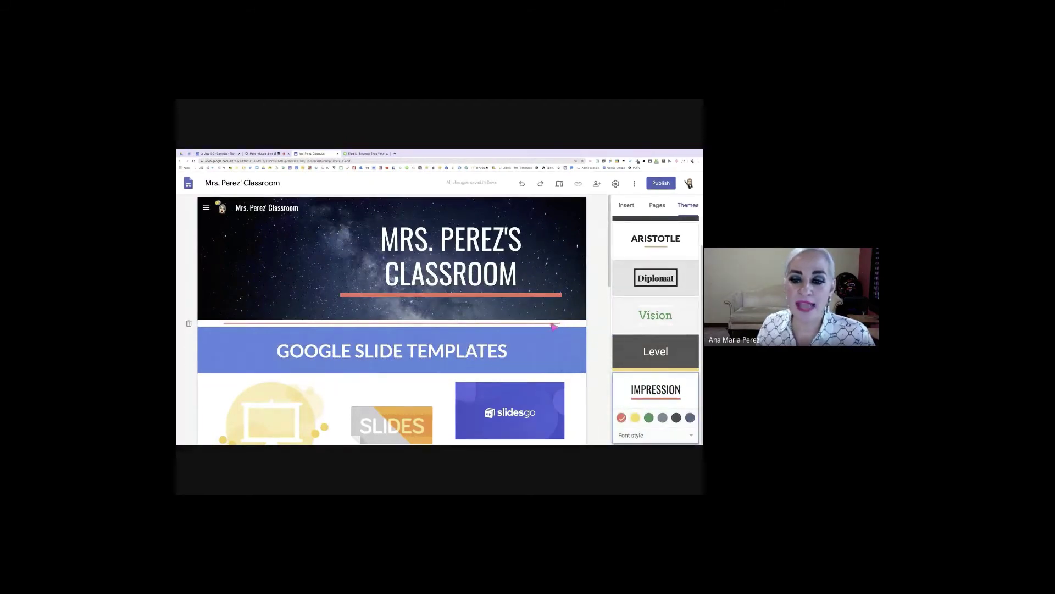
pyautogui.click(676, 418)
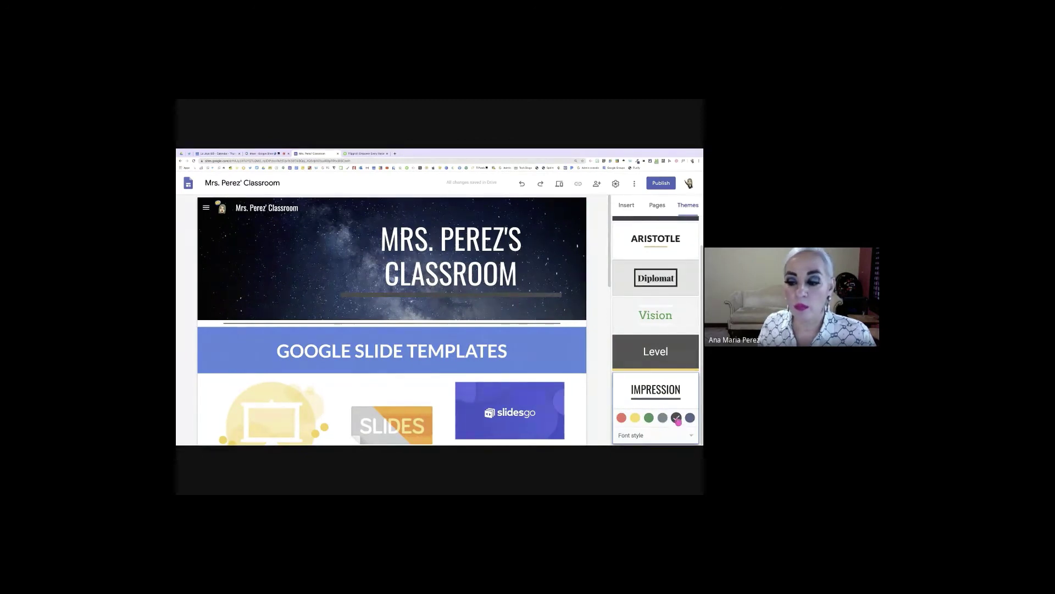
pyautogui.click(649, 418)
pyautogui.click(622, 417)
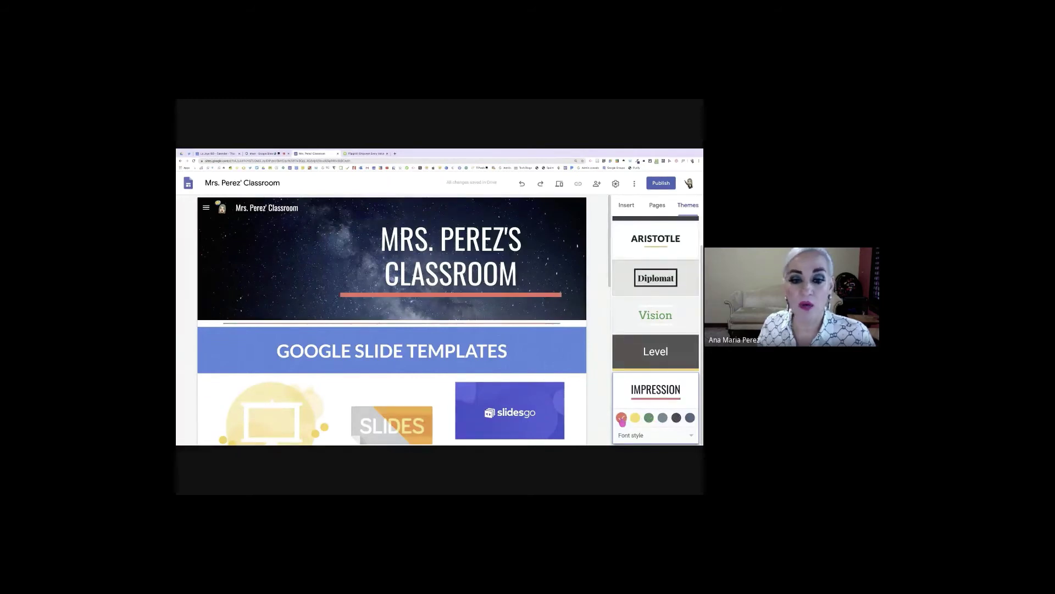
pyautogui.click(690, 418)
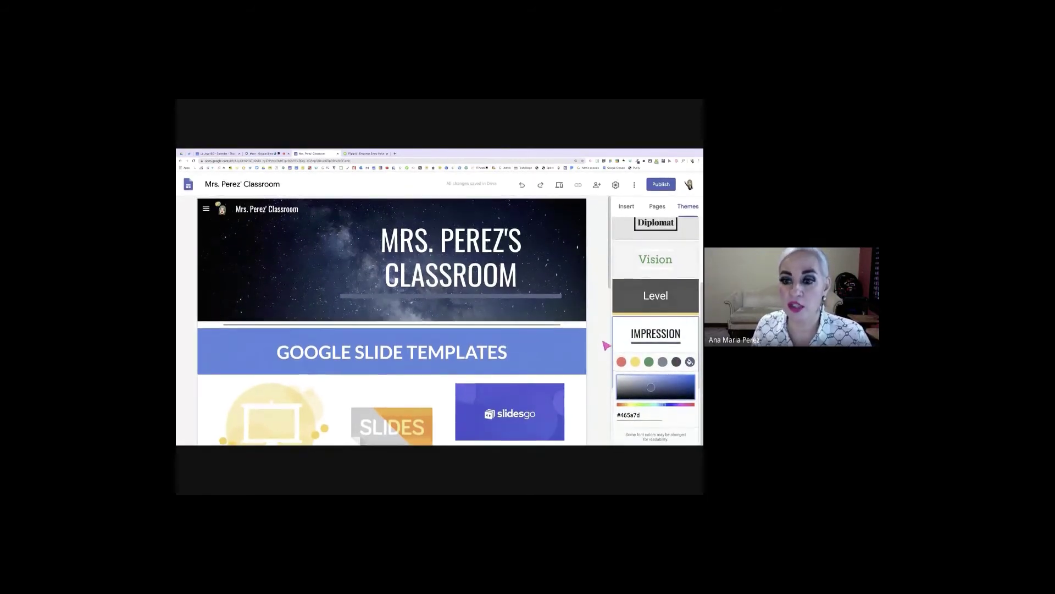
# Open the Google Drive file picker for inserting content into the blank area at the end of the home page
pyautogui.scroll(3, 641, 247)
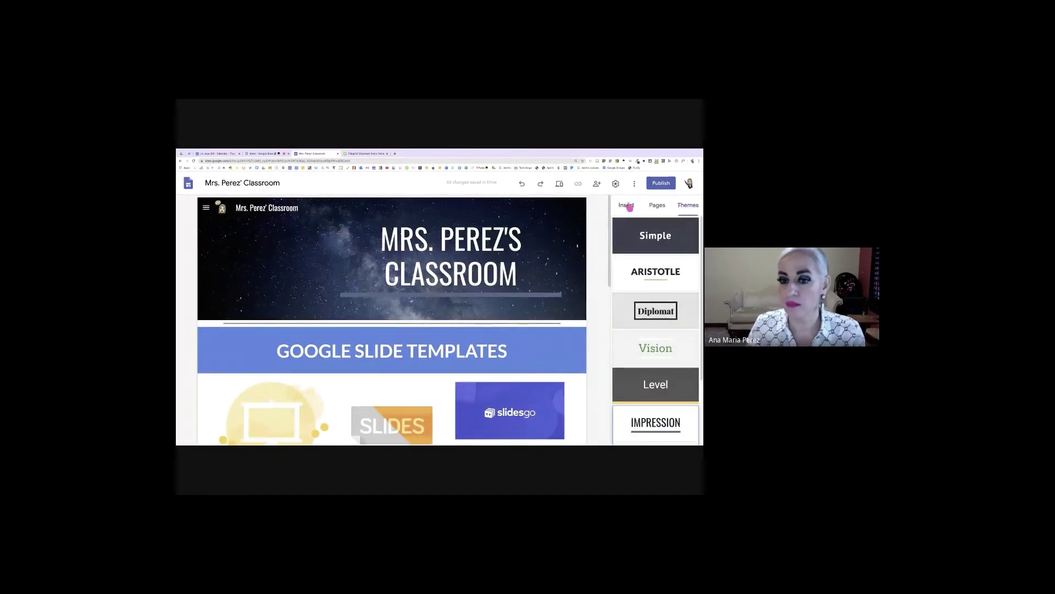
pyautogui.click(628, 206)
pyautogui.scroll(-5, 491, 282)
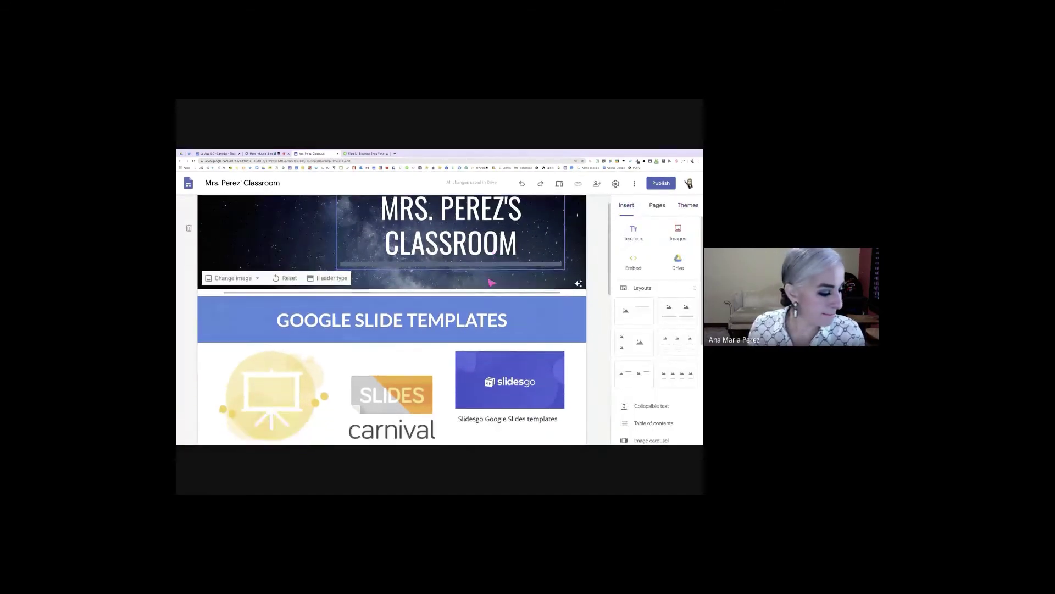
pyautogui.scroll(-6, 490, 282)
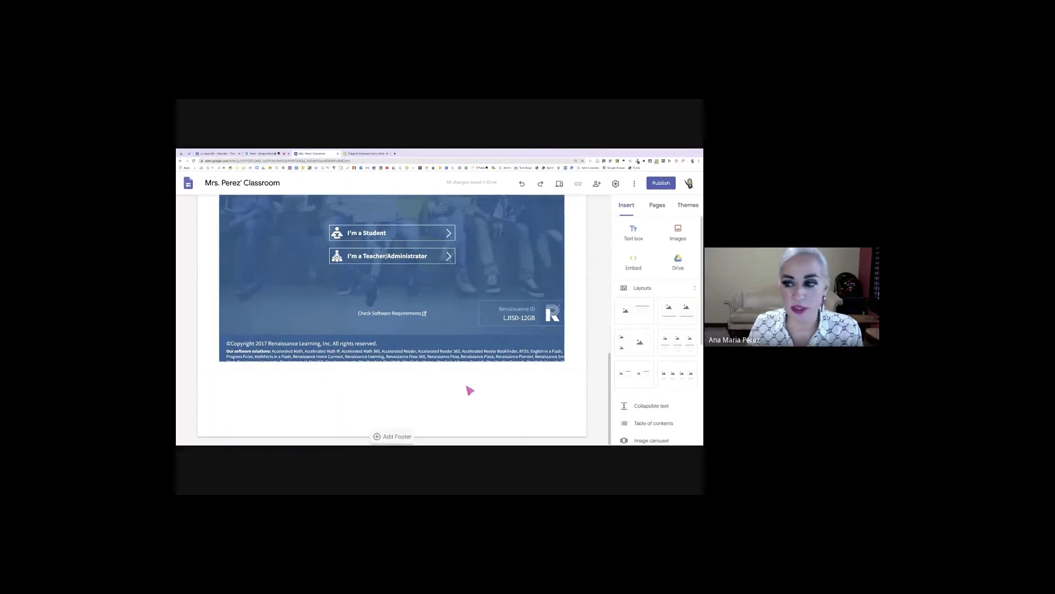
pyautogui.doubleClick(258, 392)
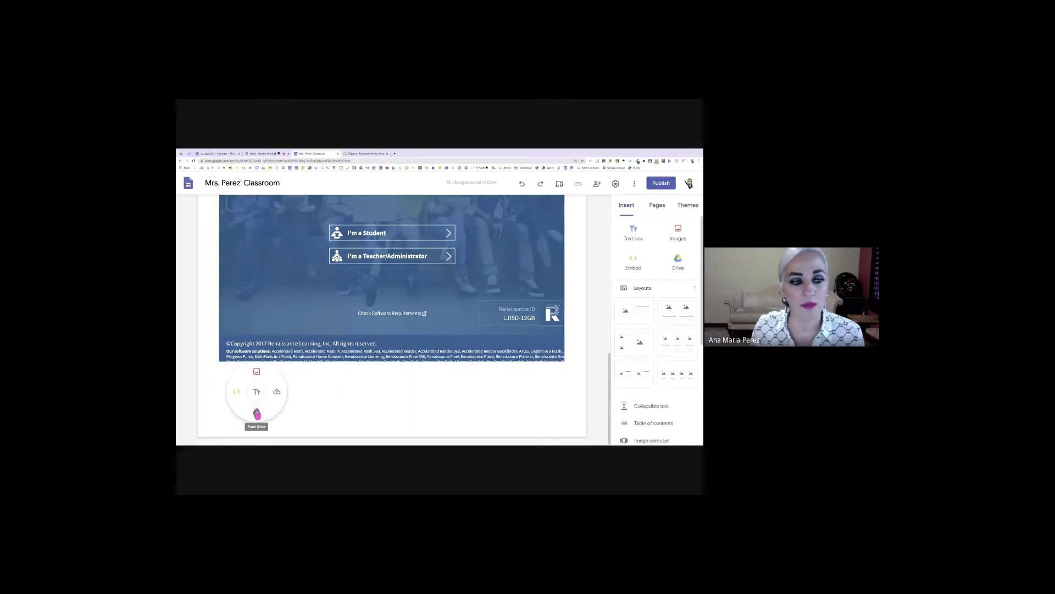
pyautogui.click(257, 413)
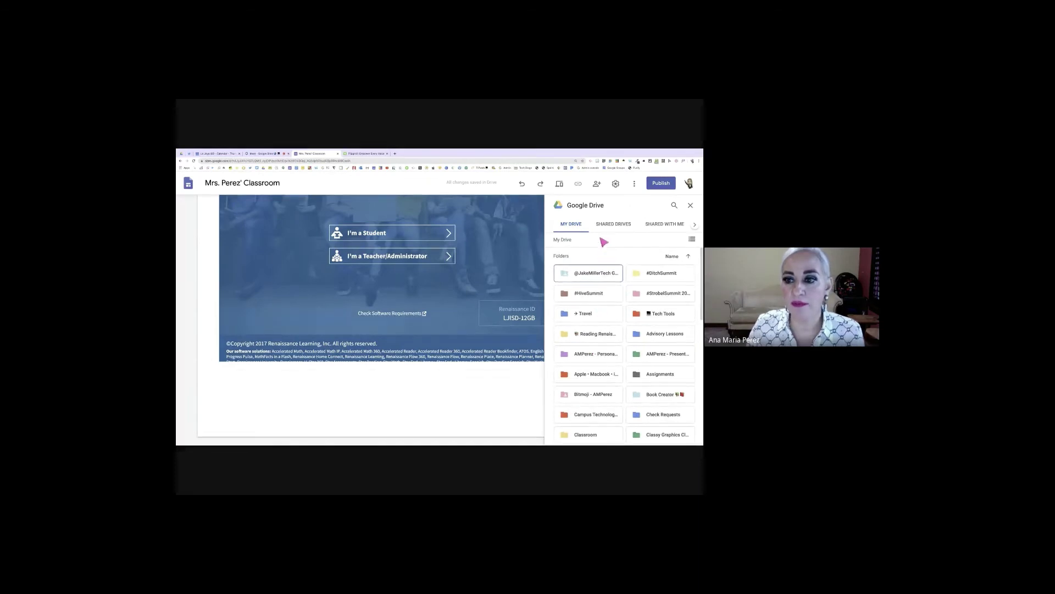
# Look through the LJISD EdTech Live folder in My Drive for a file to insert
pyautogui.scroll(-3, 630, 329)
pyautogui.scroll(-4, 629, 338)
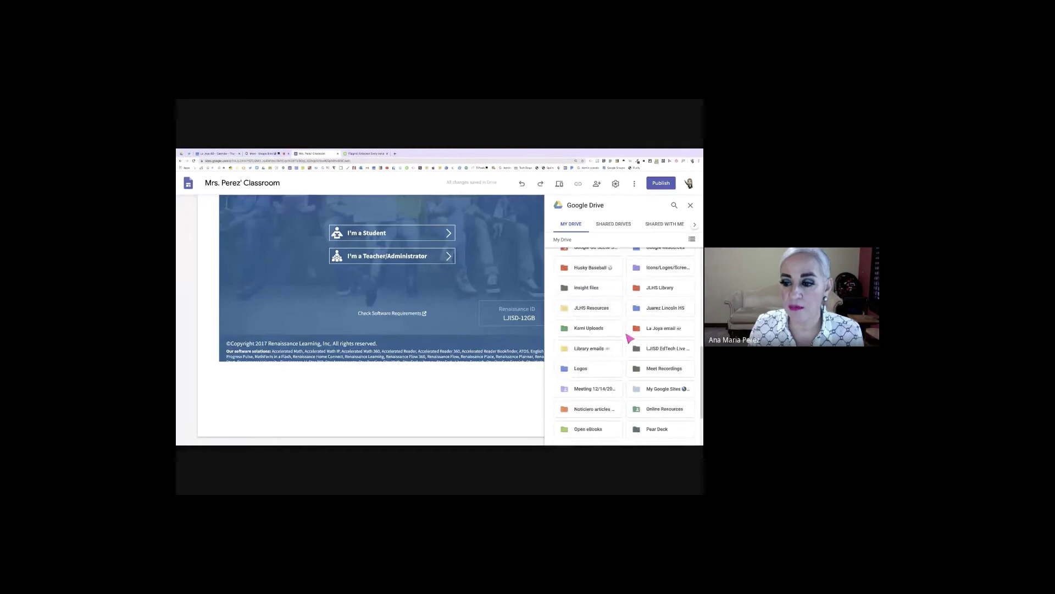
pyautogui.doubleClick(654, 349)
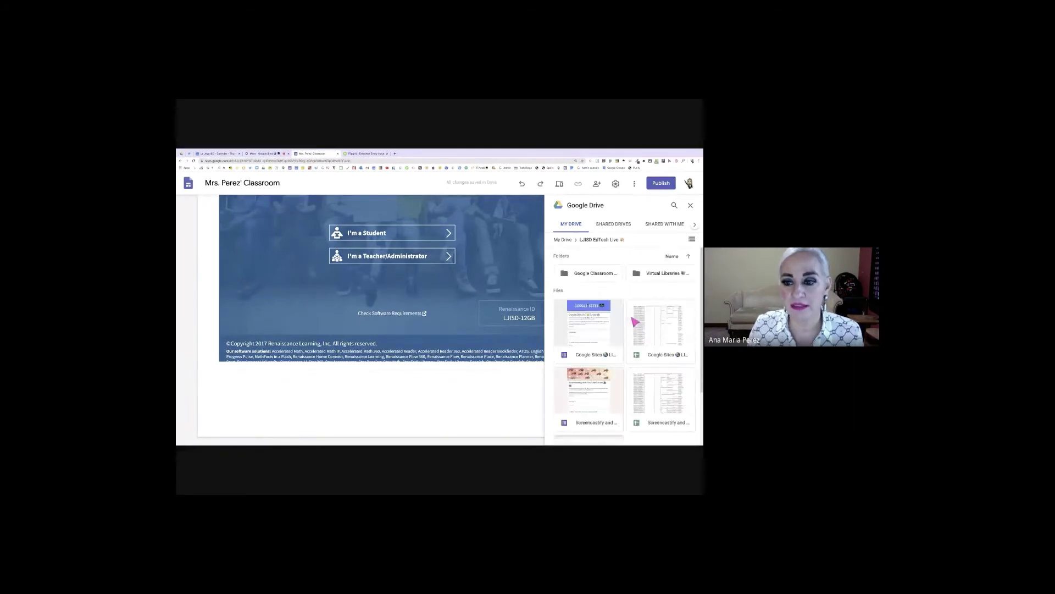
pyautogui.scroll(-2, 636, 321)
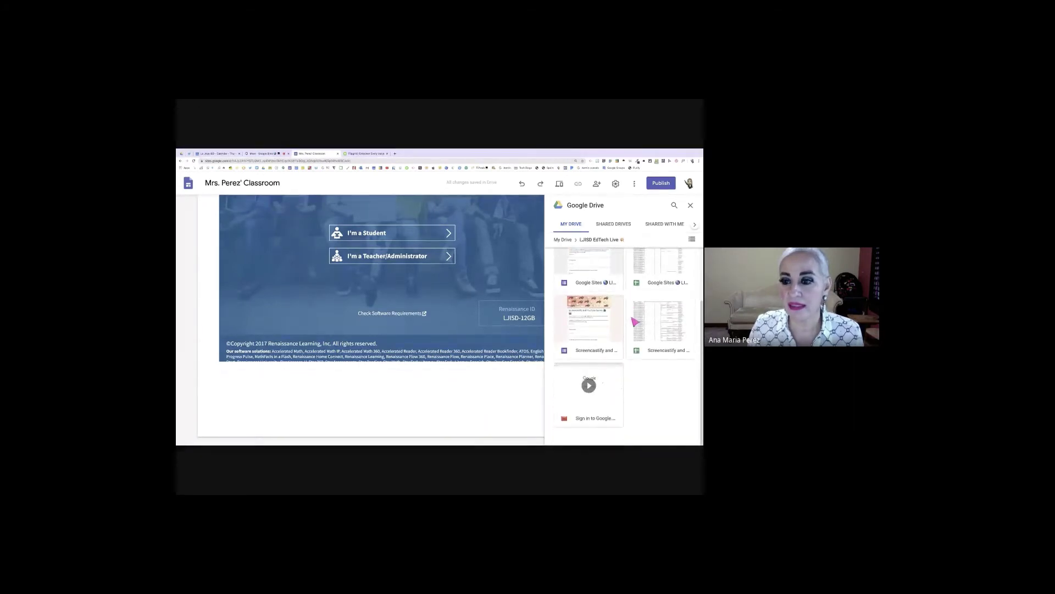
pyautogui.scroll(2, 636, 322)
pyautogui.scroll(-2, 636, 321)
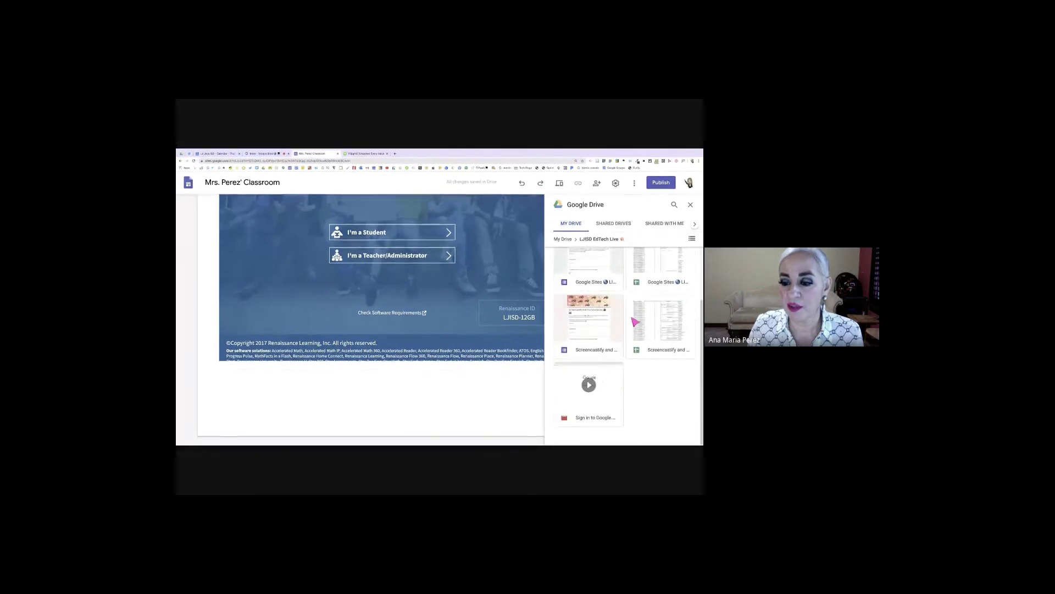
pyautogui.scroll(2, 614, 252)
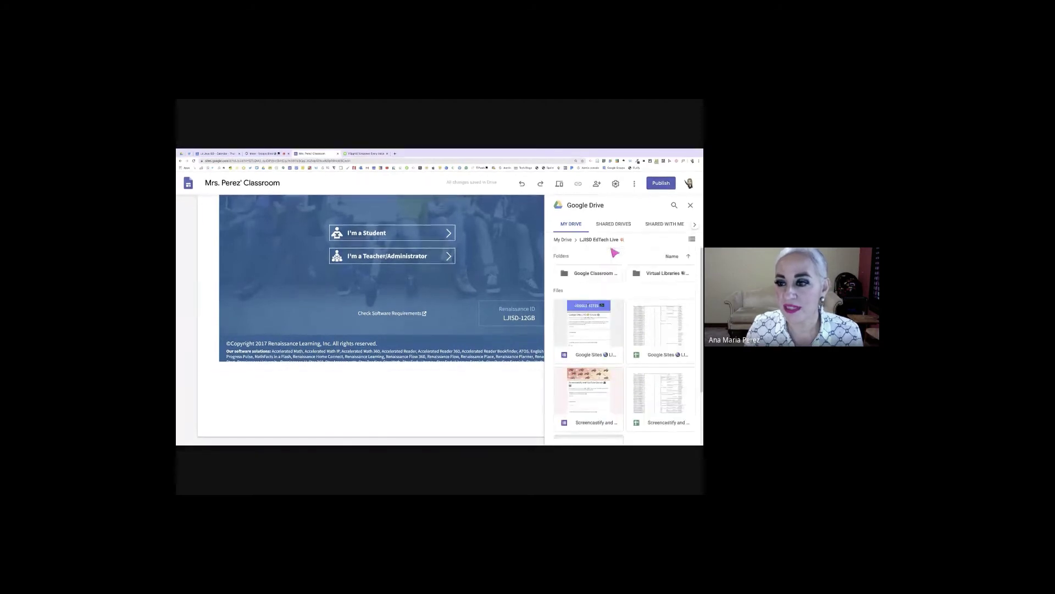
# Search Google Drive for "ask the teacher" and insert the Ask the Teacher form at the end of the home page
pyautogui.click(674, 205)
pyautogui.write('as')
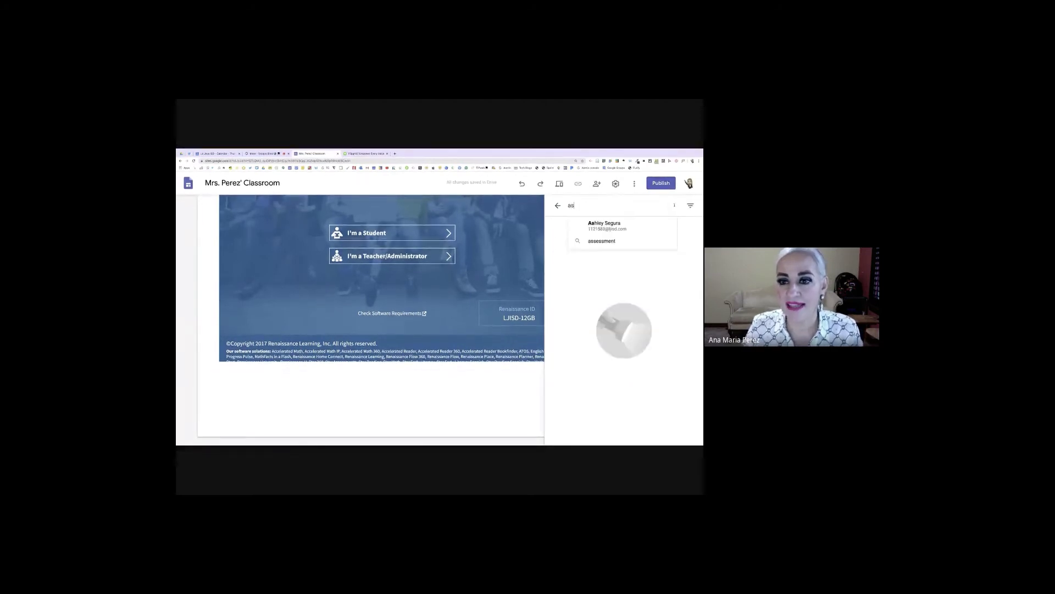
pyautogui.write('k the teacher')
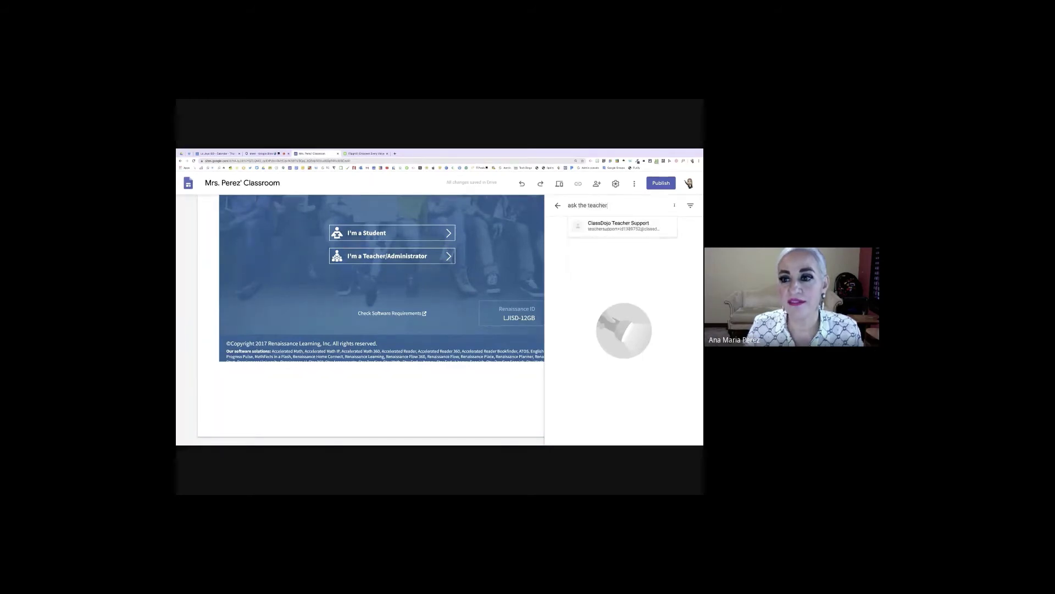
pyautogui.press('Return')
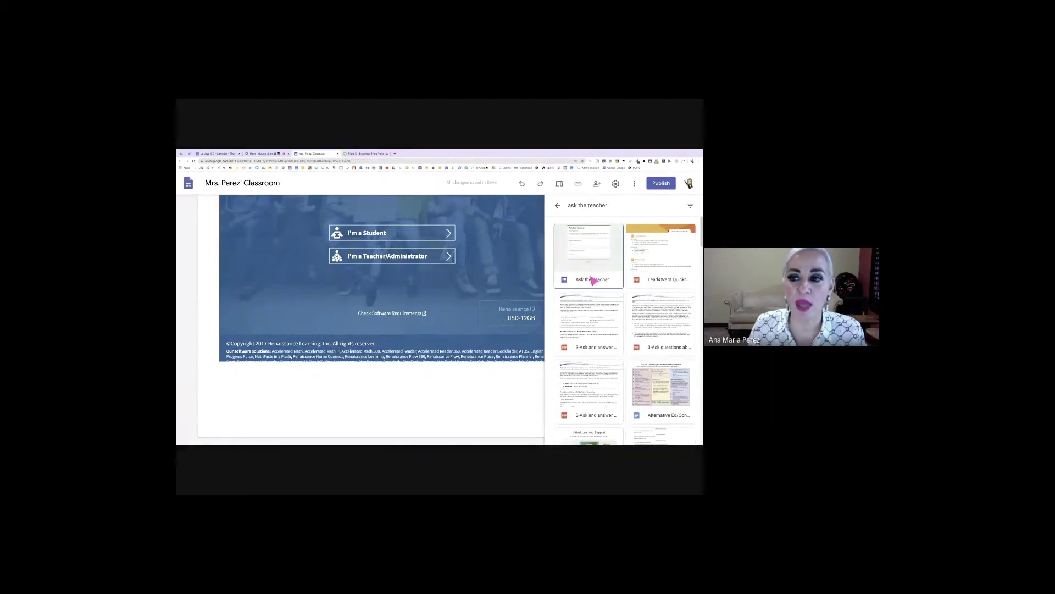
pyautogui.click(594, 281)
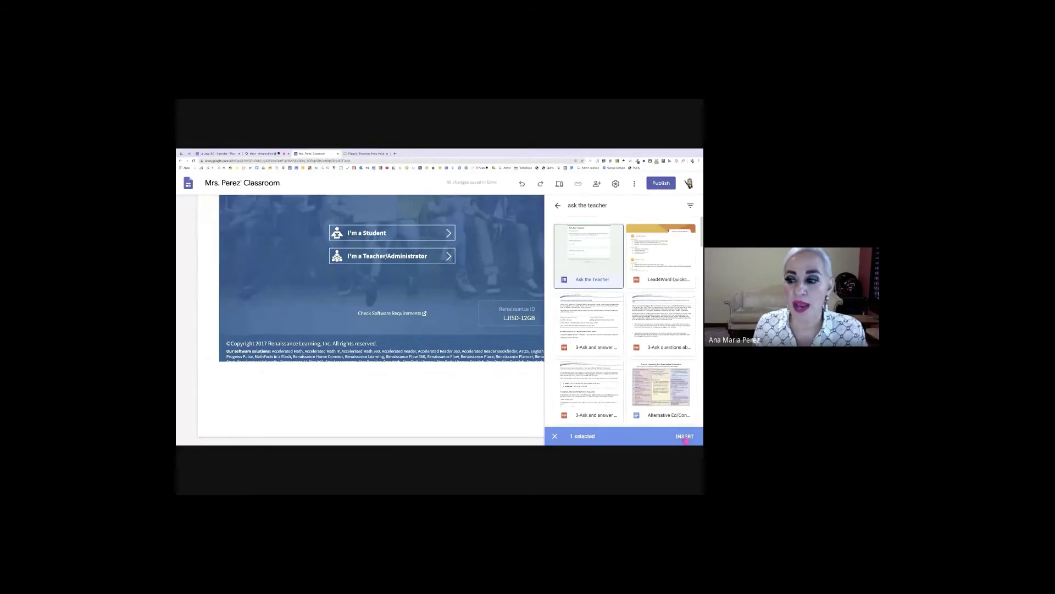
pyautogui.click(685, 437)
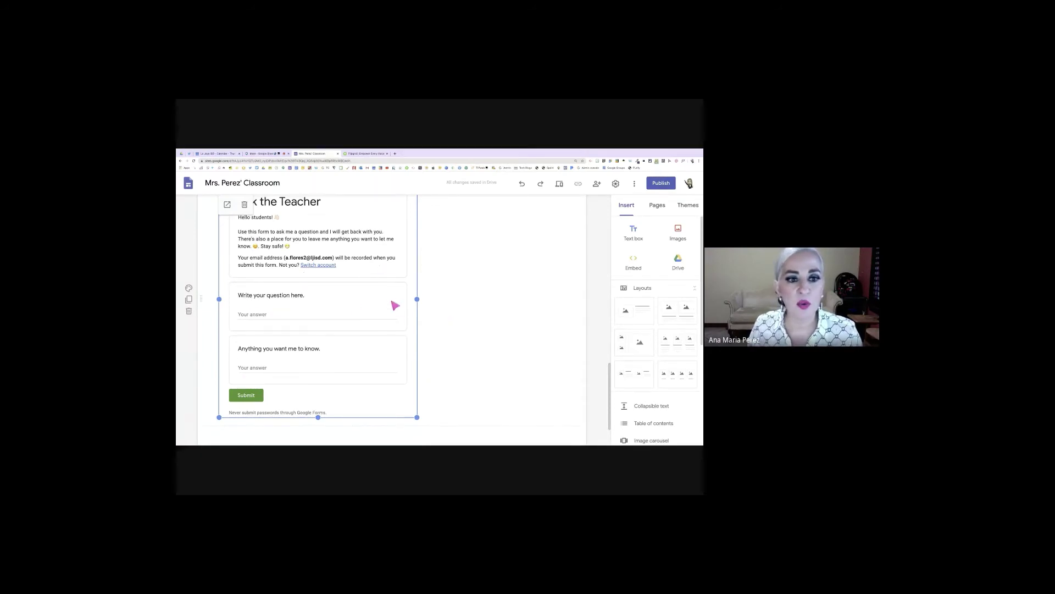
# Narrow the embedded Ask the Teacher form to less than half of the content width
pyautogui.scroll(4, 395, 306)
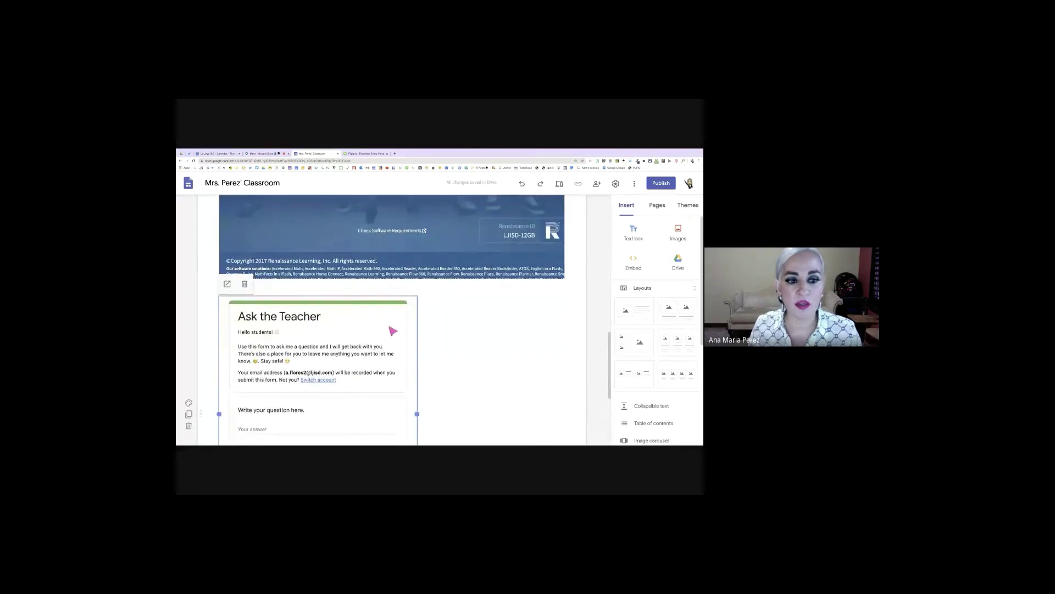
pyautogui.scroll(-5, 394, 329)
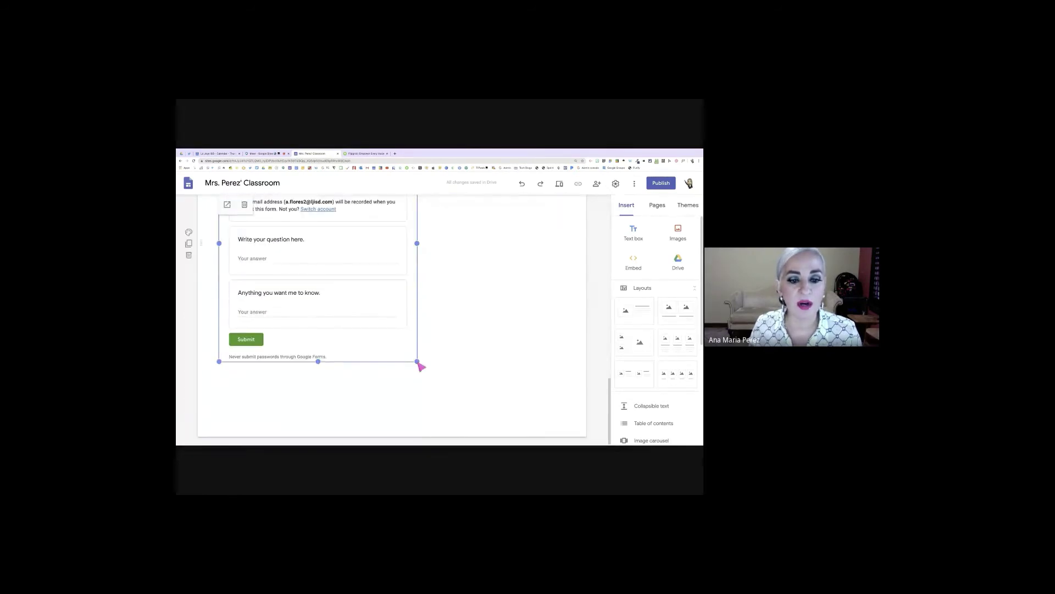
pyautogui.moveTo(418, 361); pyautogui.dragTo(385, 362)
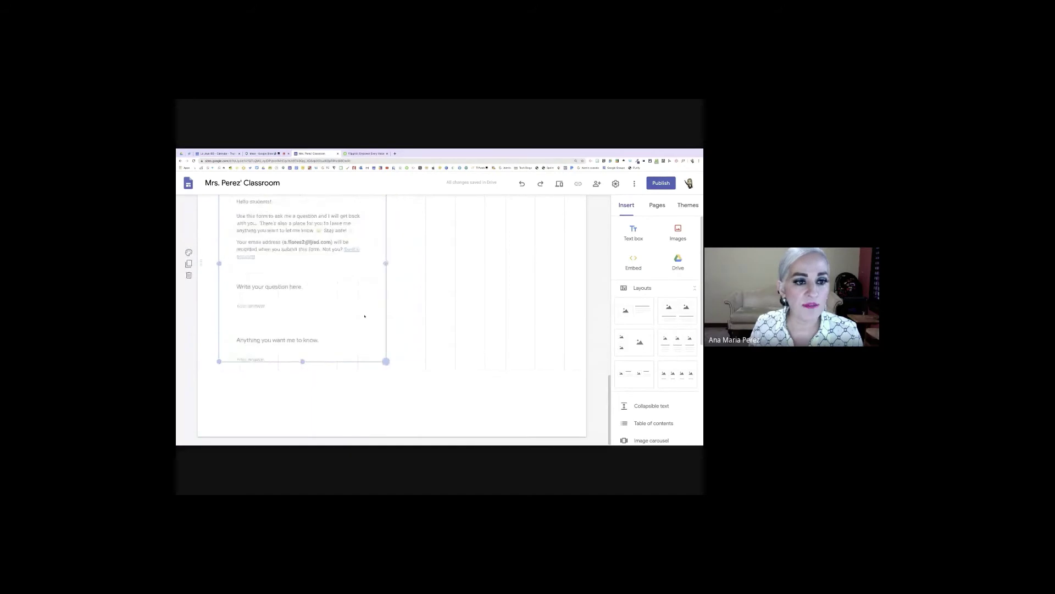
pyautogui.moveTo(364, 317); pyautogui.dragTo(365, 315)
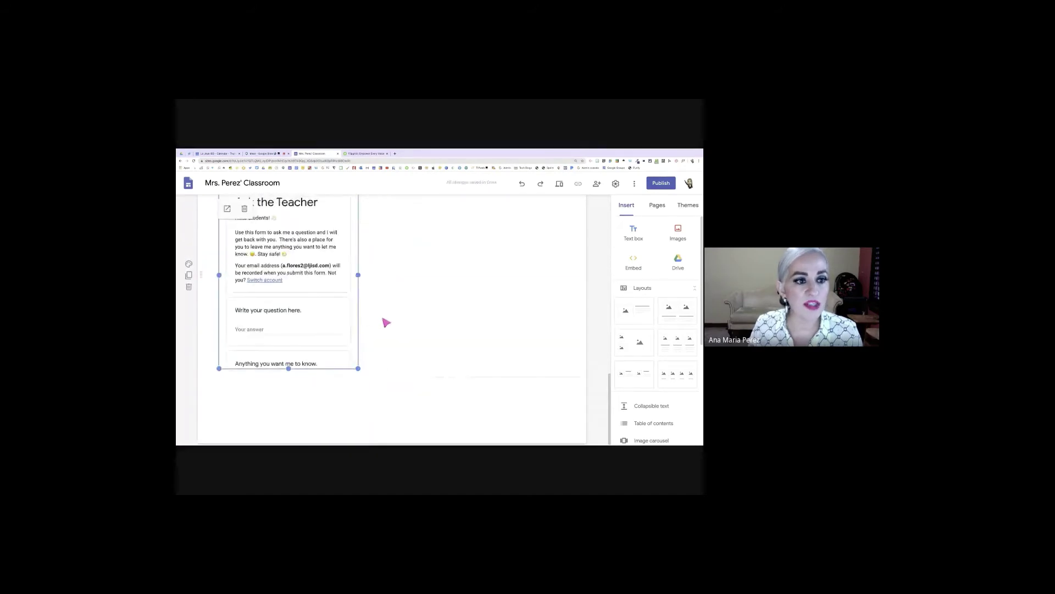
pyautogui.scroll(4, 358, 327)
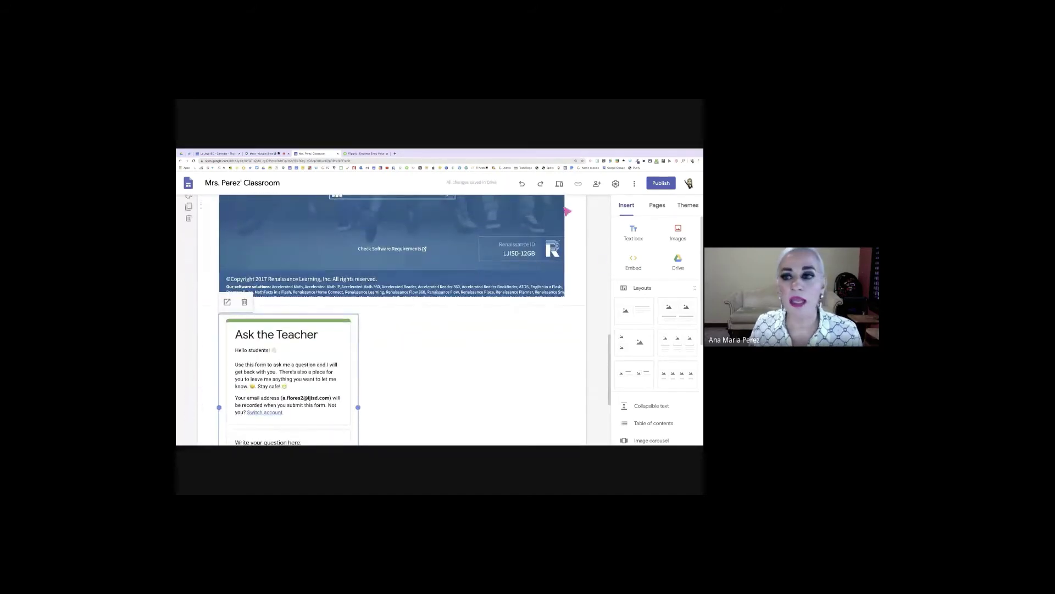
# Preview the site and check the question field and the rest of the Ask the Teacher form on the home page
pyautogui.click(560, 183)
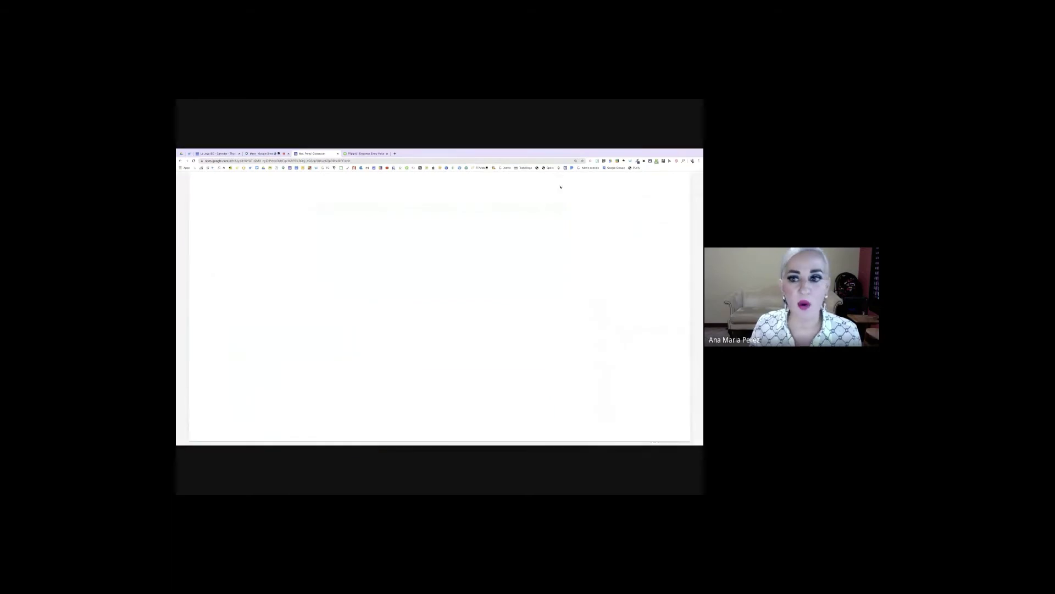
pyautogui.scroll(-2, 568, 293)
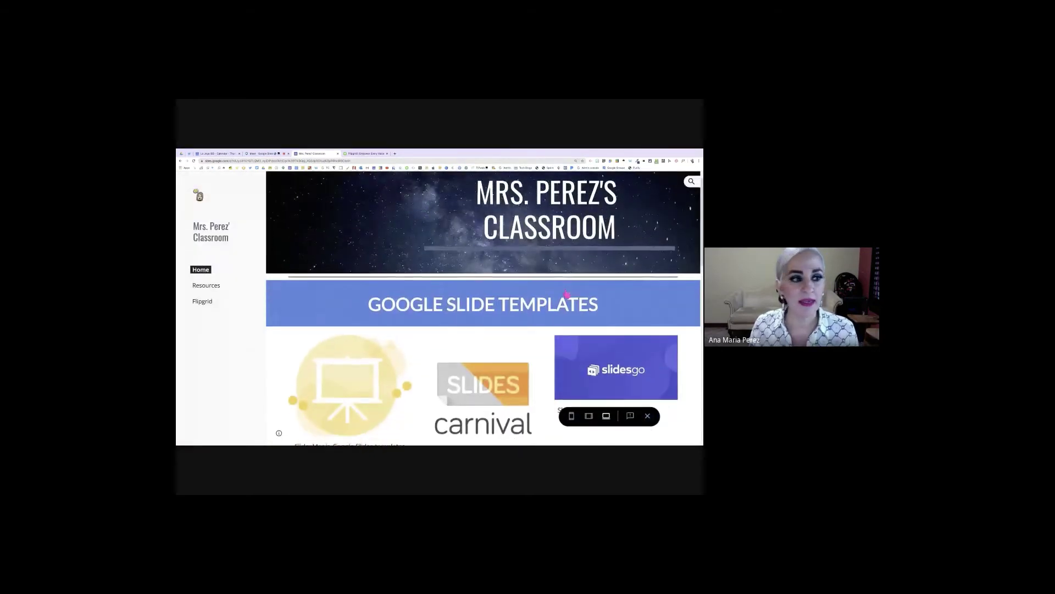
pyautogui.scroll(-5, 566, 294)
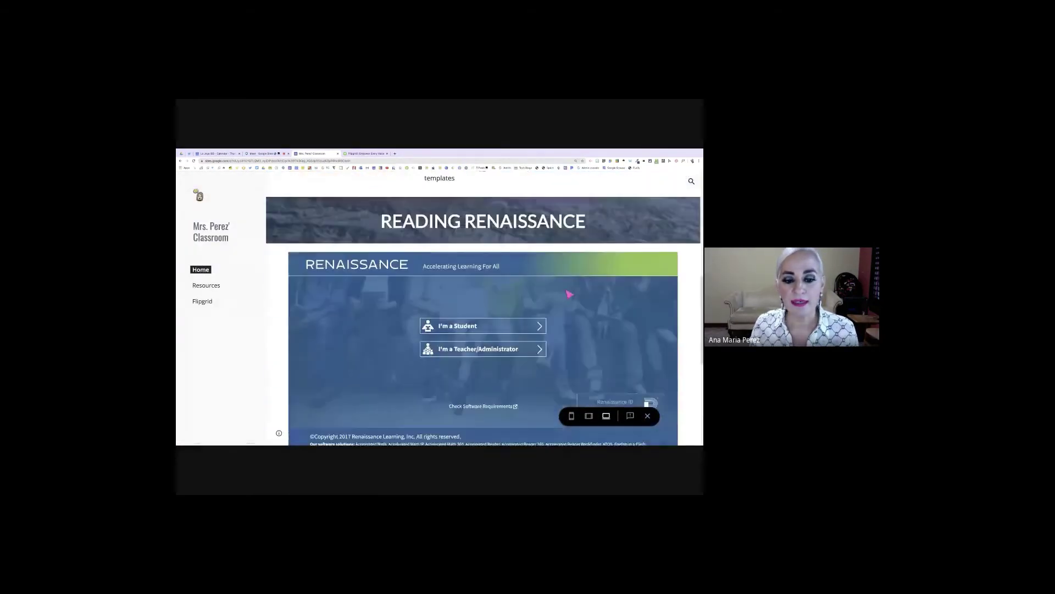
pyautogui.scroll(-5, 569, 295)
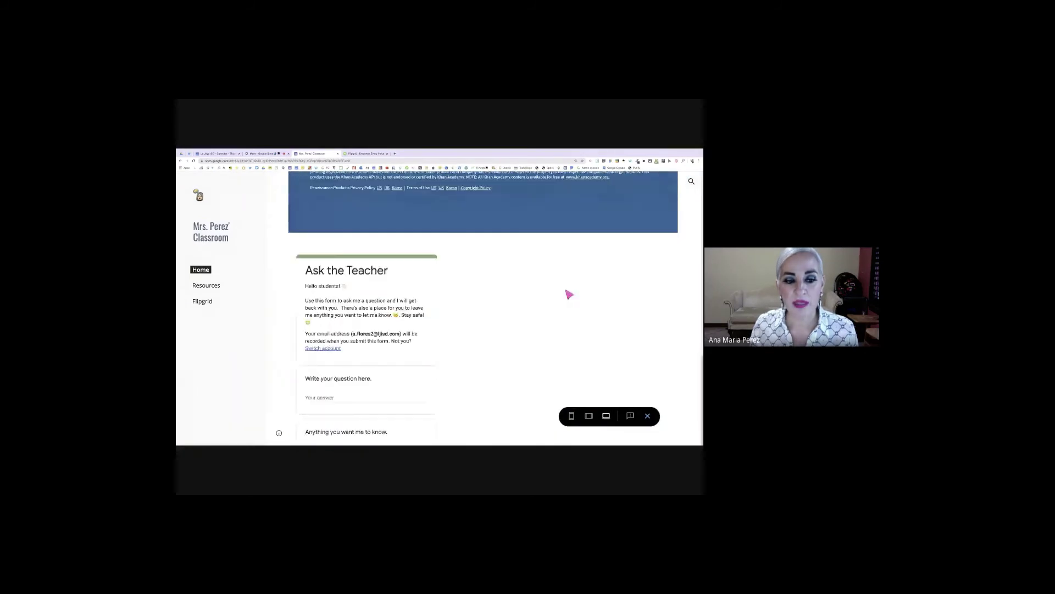
pyautogui.click(324, 399)
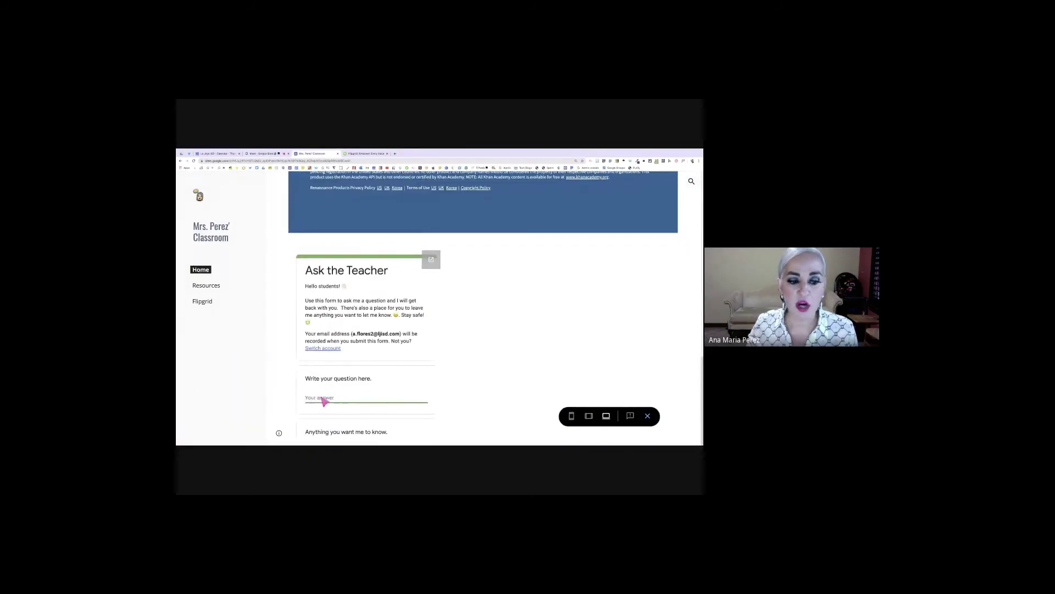
pyautogui.scroll(-3, 372, 403)
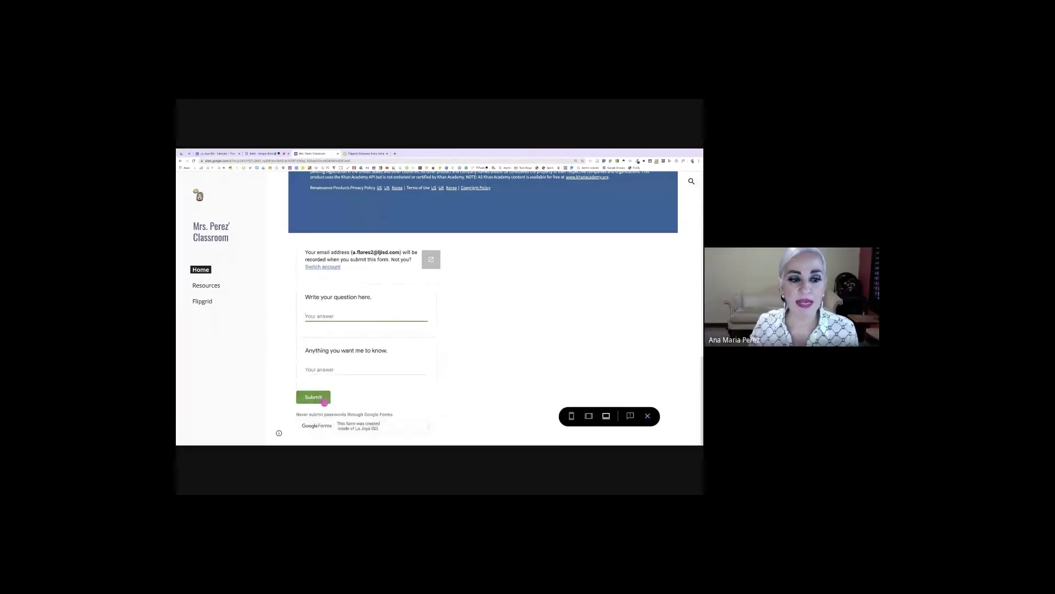
# View the Ask the Teacher form in its own browser tab, close that tab, and leave the site preview
pyautogui.click(432, 262)
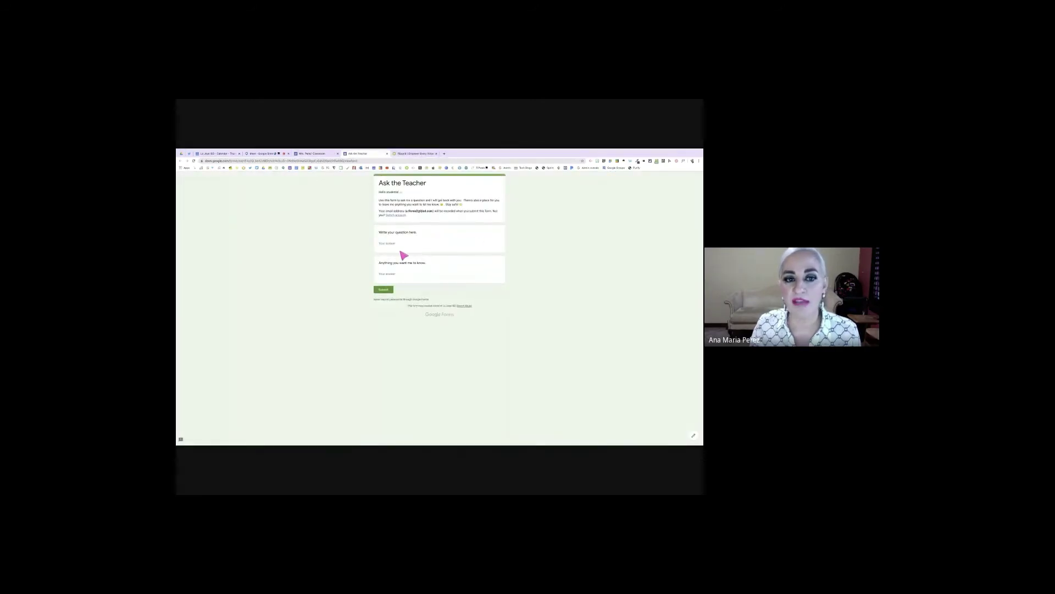
pyautogui.click(387, 154)
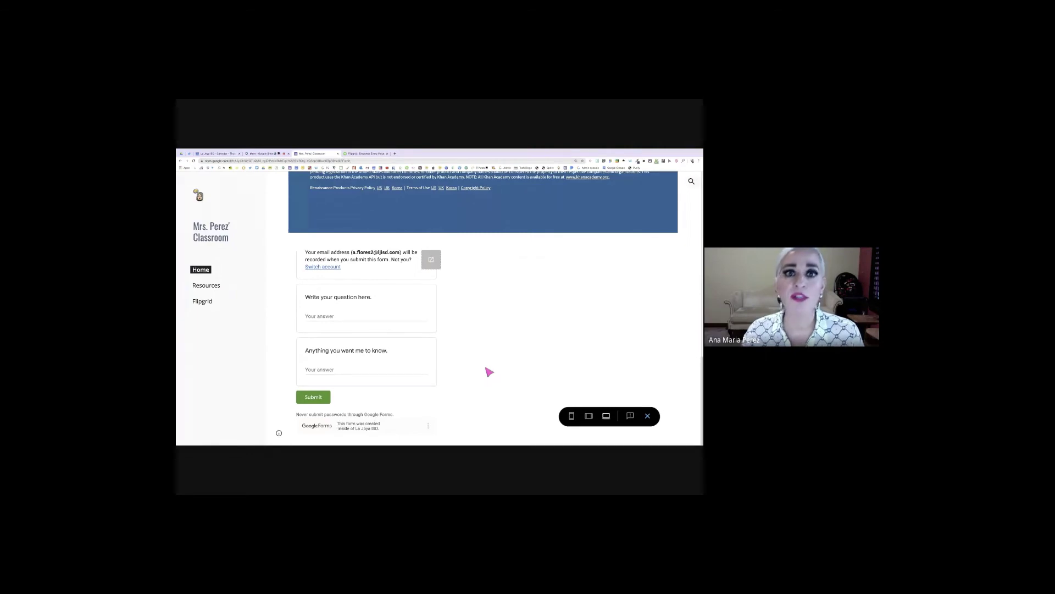
pyautogui.click(647, 416)
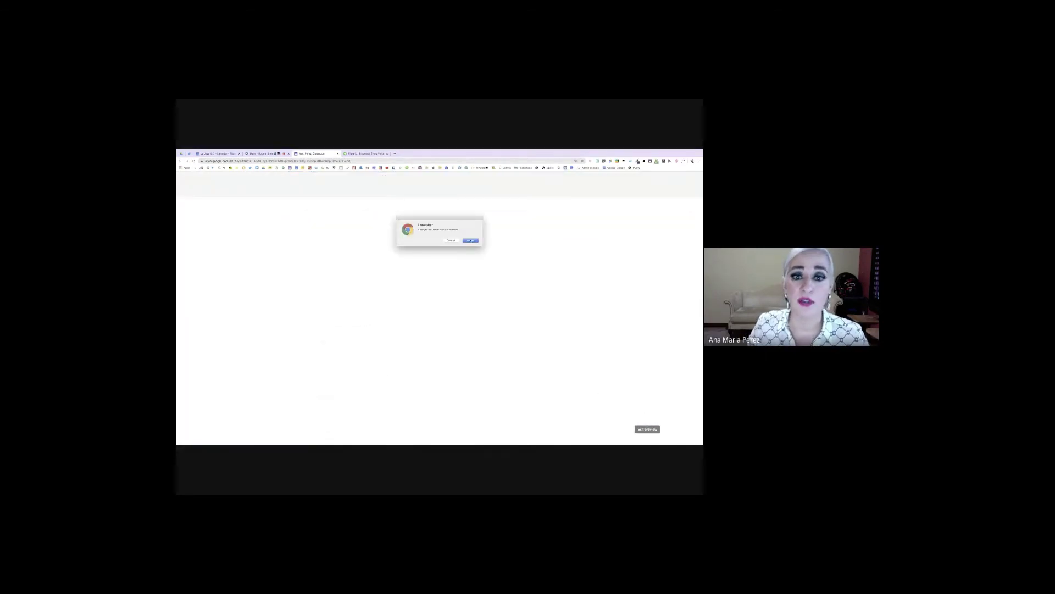
pyautogui.click(471, 241)
# Delete the section with the embedded Renaissance login page below the Reading Renaissance heading
pyautogui.scroll(-2, 485, 320)
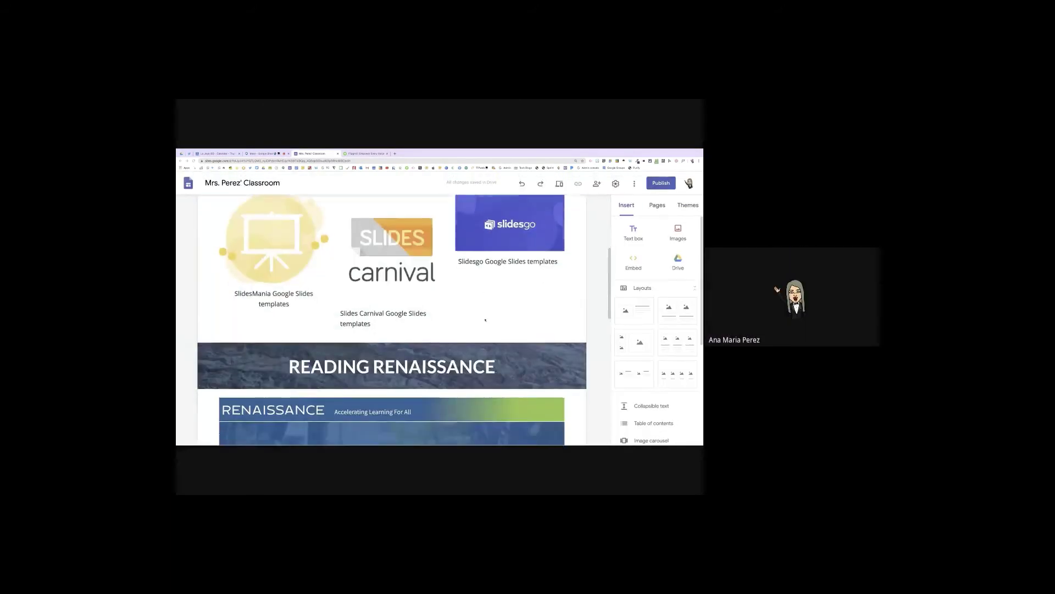
pyautogui.scroll(-3, 485, 320)
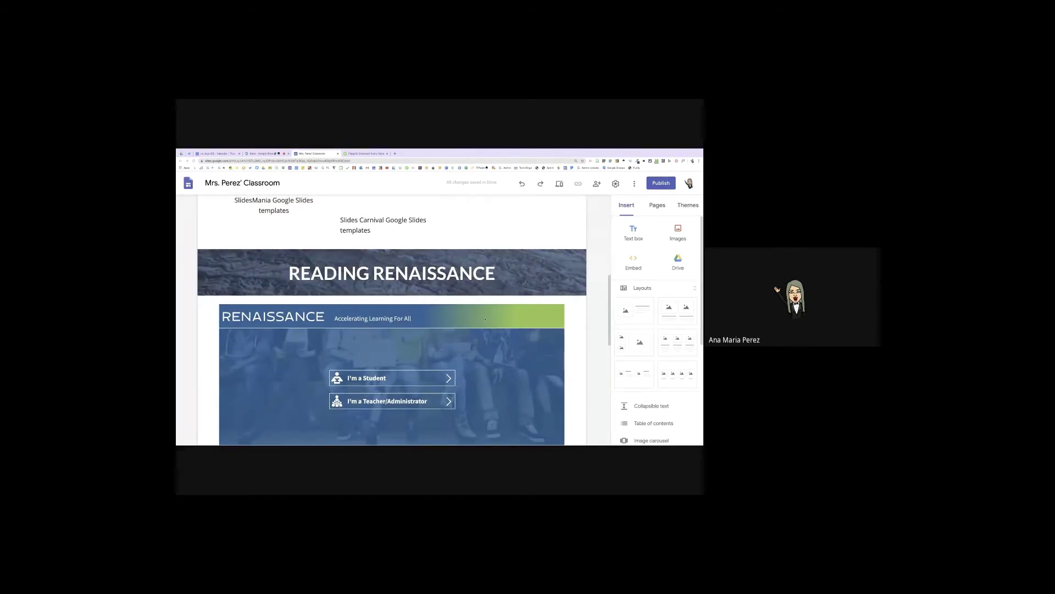
pyautogui.scroll(-3, 485, 319)
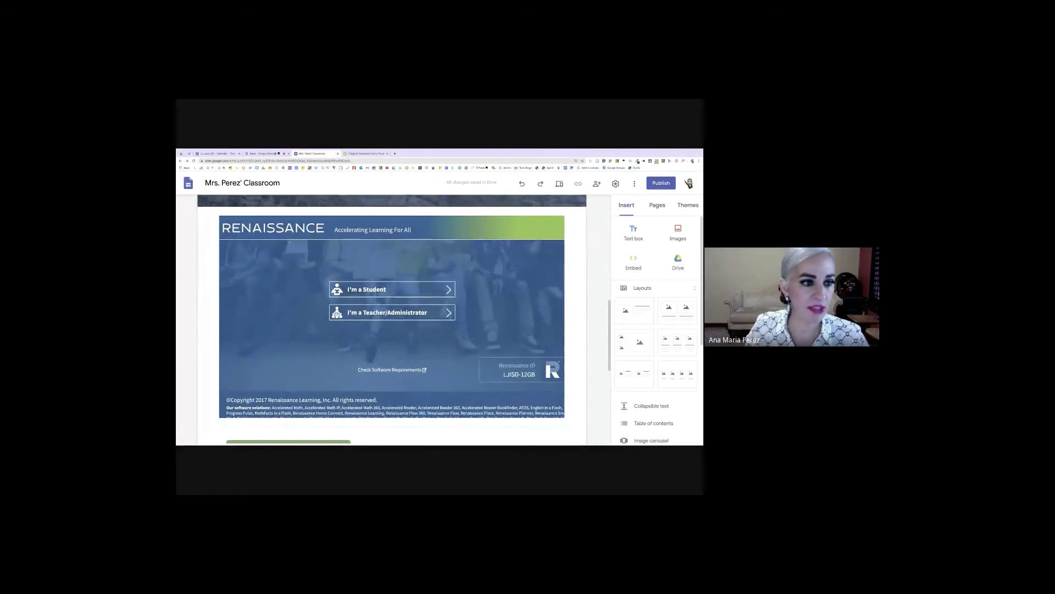
pyautogui.moveTo(191, 333)
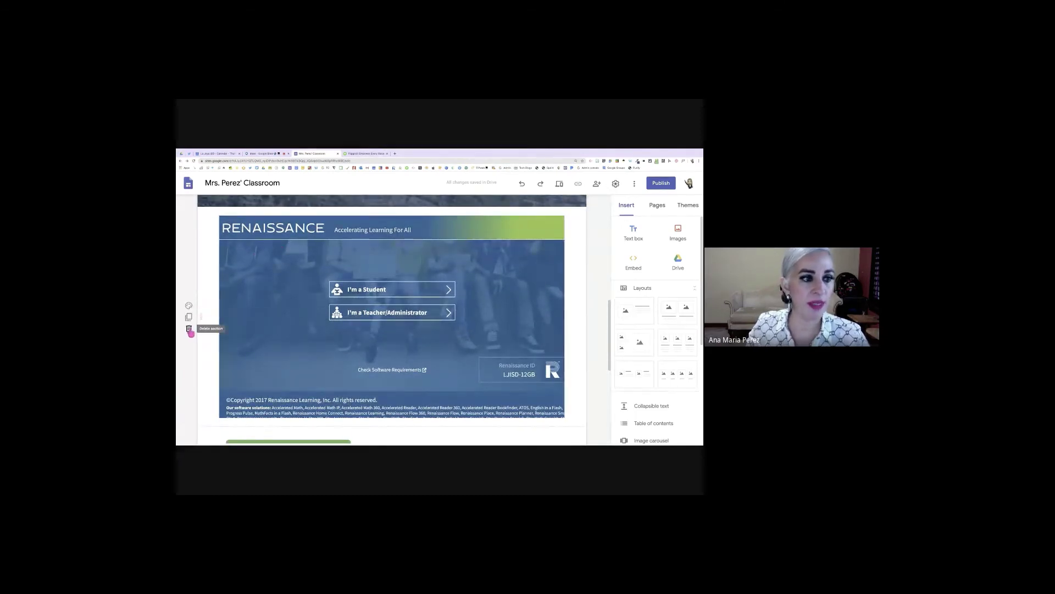
pyautogui.click(189, 329)
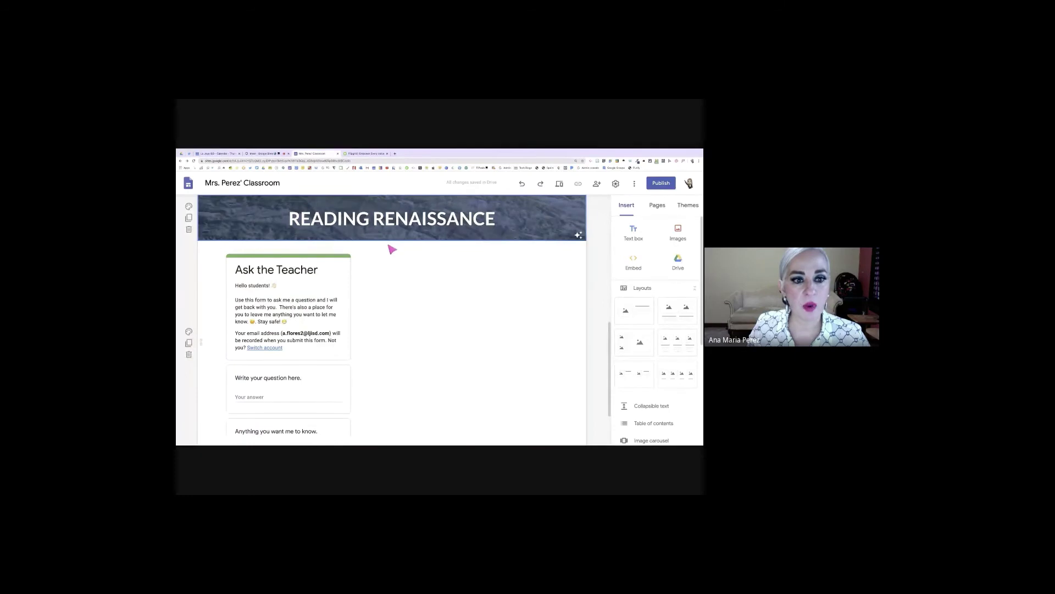
# Embed the Renaissance welcome portal as a whole page by its copied web address, beside the Ask the Teacher form
pyautogui.doubleClick(390, 248)
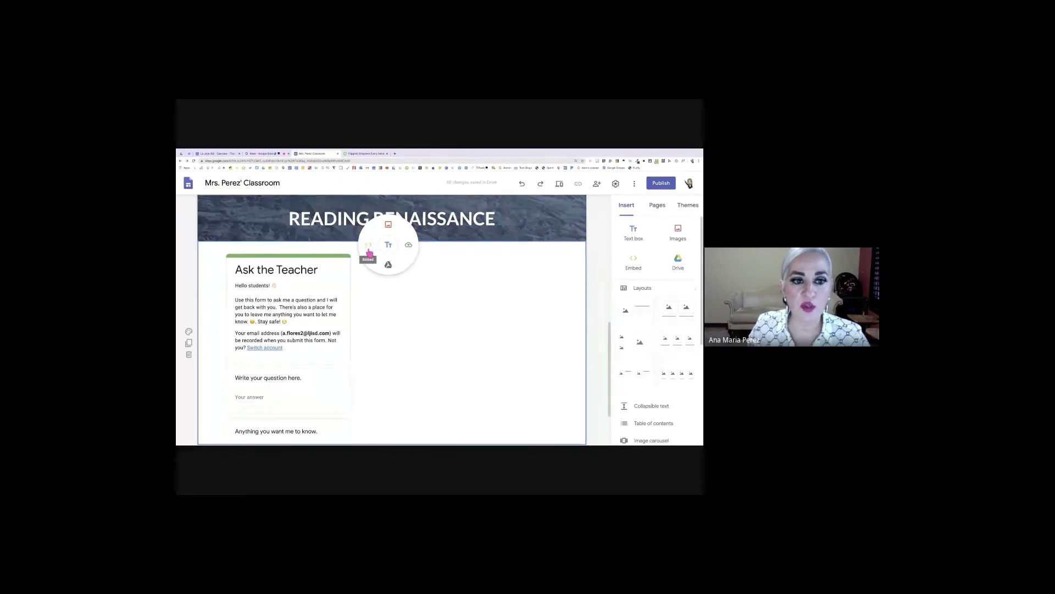
pyautogui.click(369, 248)
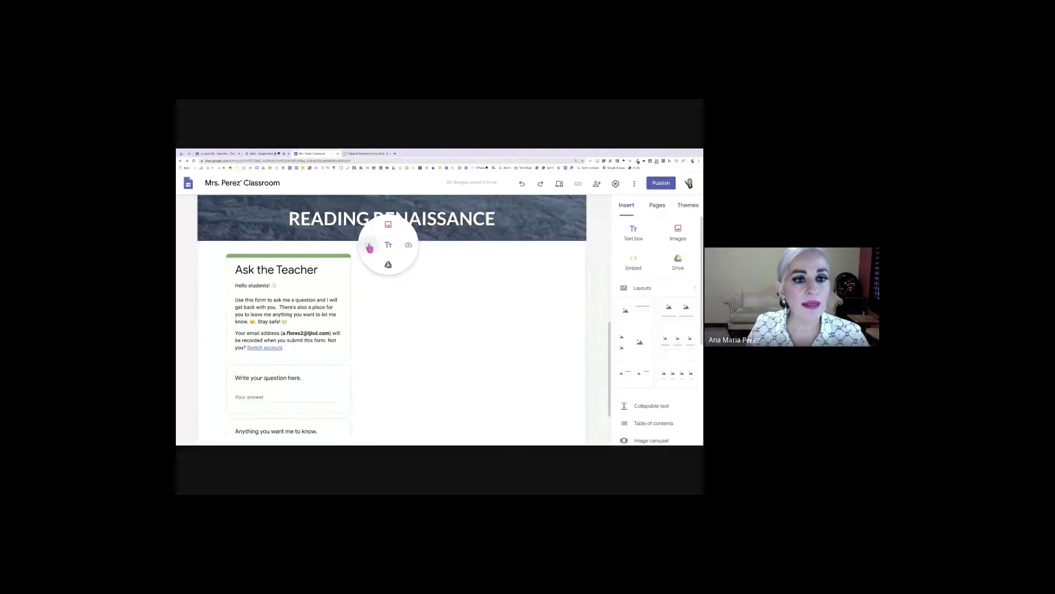
pyautogui.click(373, 154)
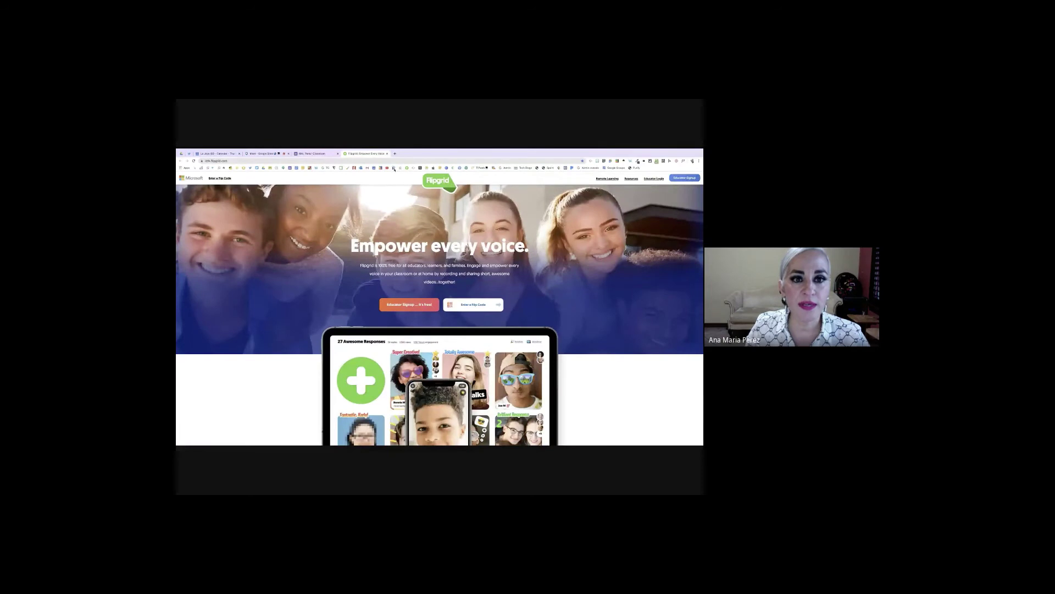
pyautogui.click(394, 169)
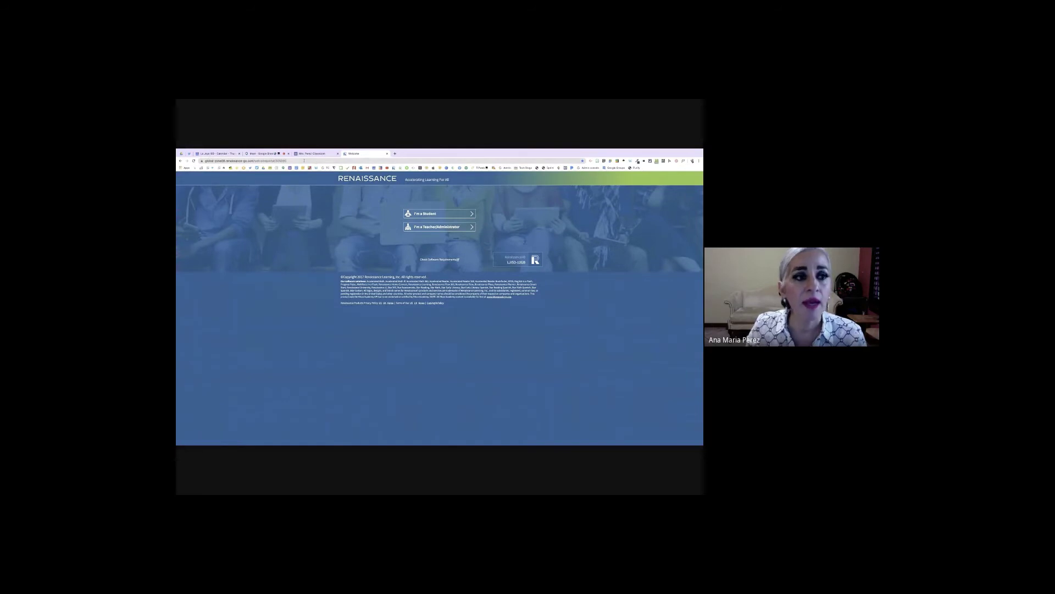
pyautogui.click(304, 160)
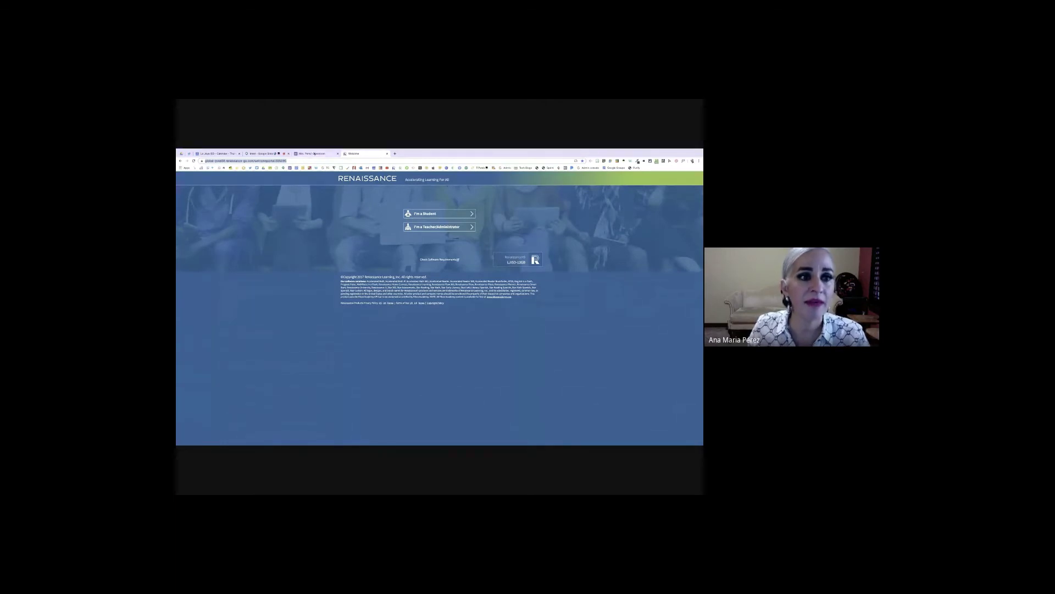
pyautogui.click(314, 154)
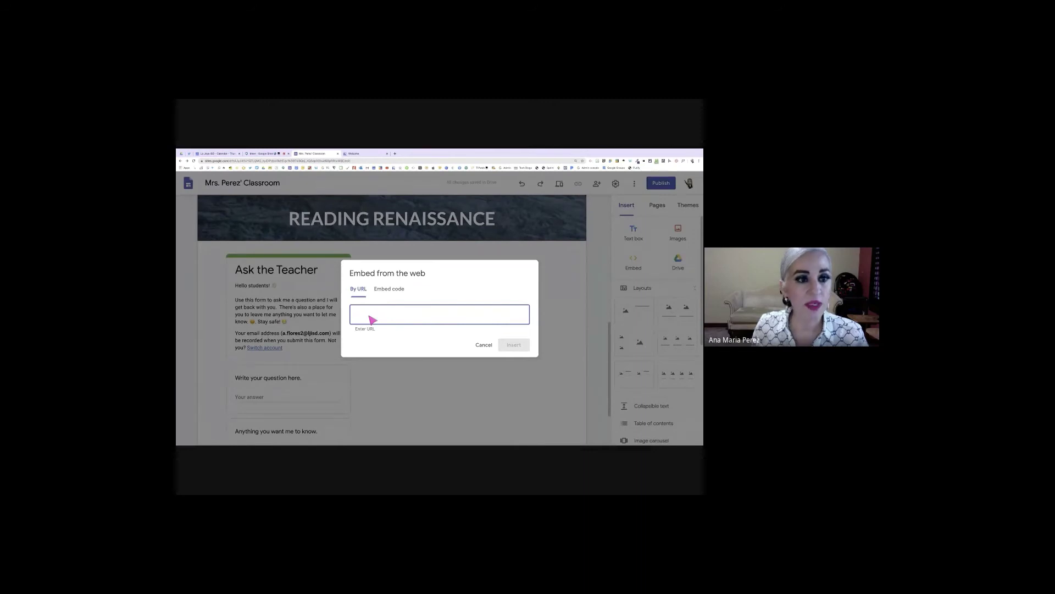
pyautogui.write('https://global-zone08.renaissance-go.com/welcomeportal/305095')
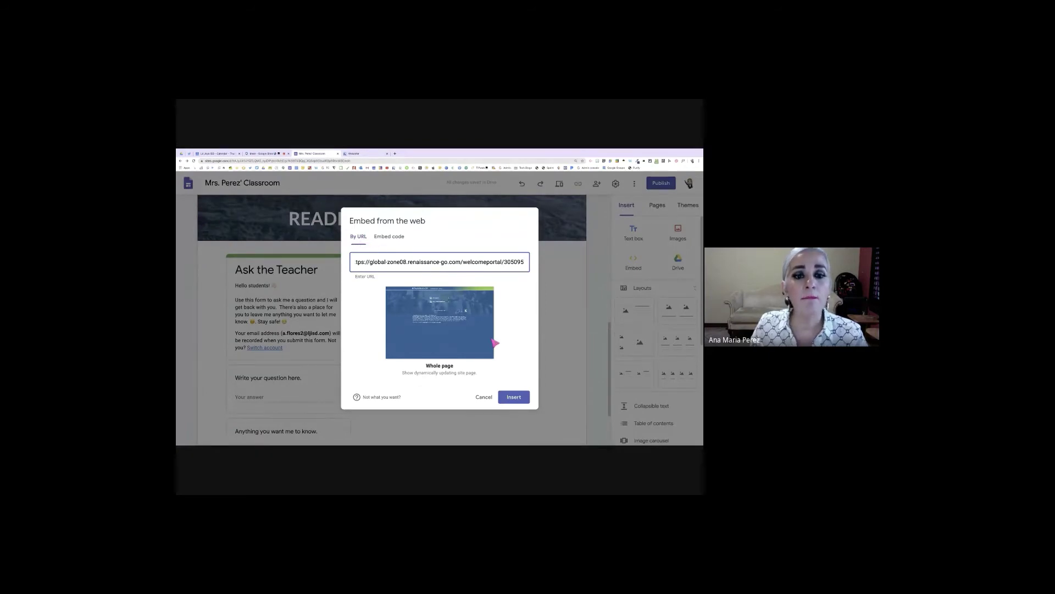
pyautogui.click(513, 400)
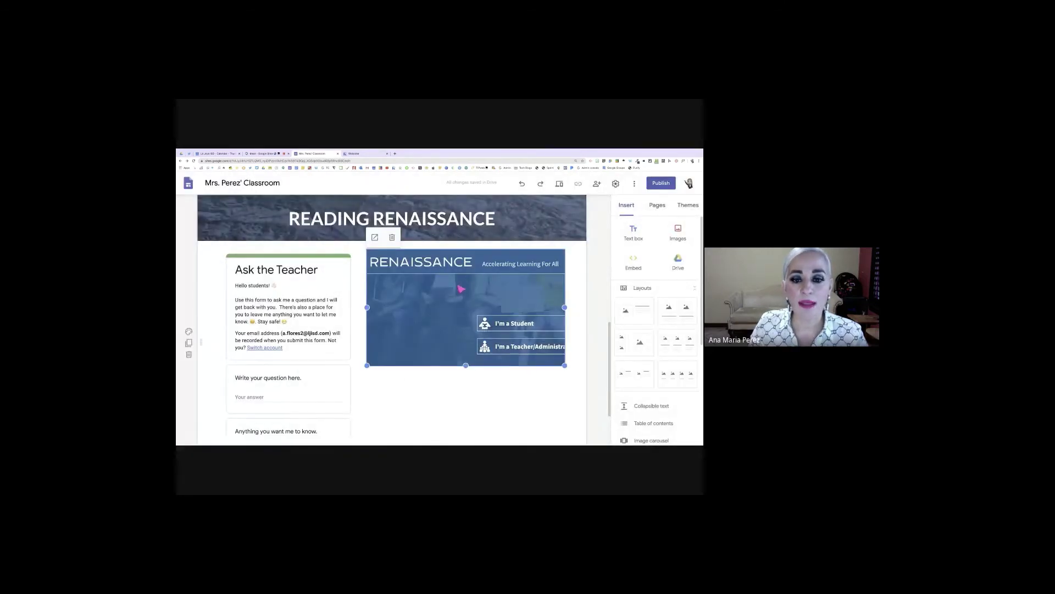
# Move the Renaissance embed into its own section between the Reading Renaissance heading and the form, near the centre, and reduce its size
pyautogui.moveTo(462, 288); pyautogui.dragTo(361, 245)
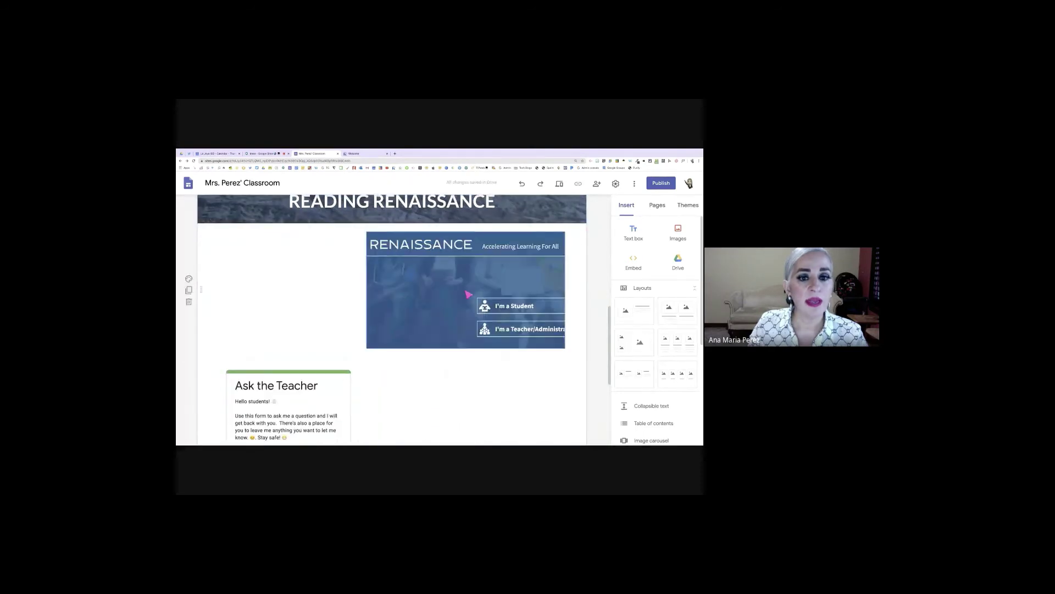
pyautogui.moveTo(468, 294); pyautogui.dragTo(410, 290)
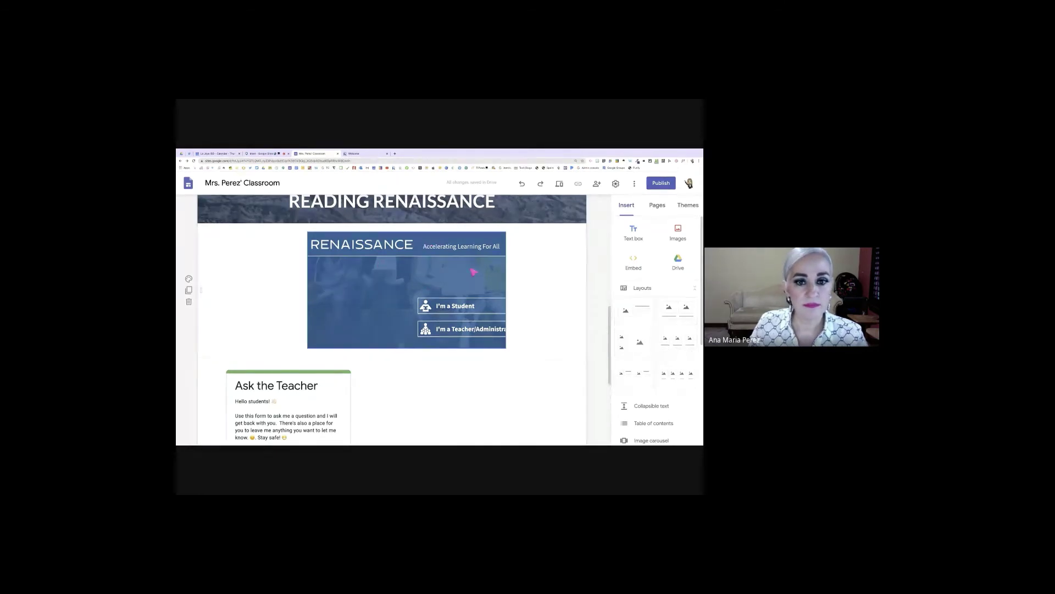
pyautogui.moveTo(424, 245); pyautogui.dragTo(403, 264)
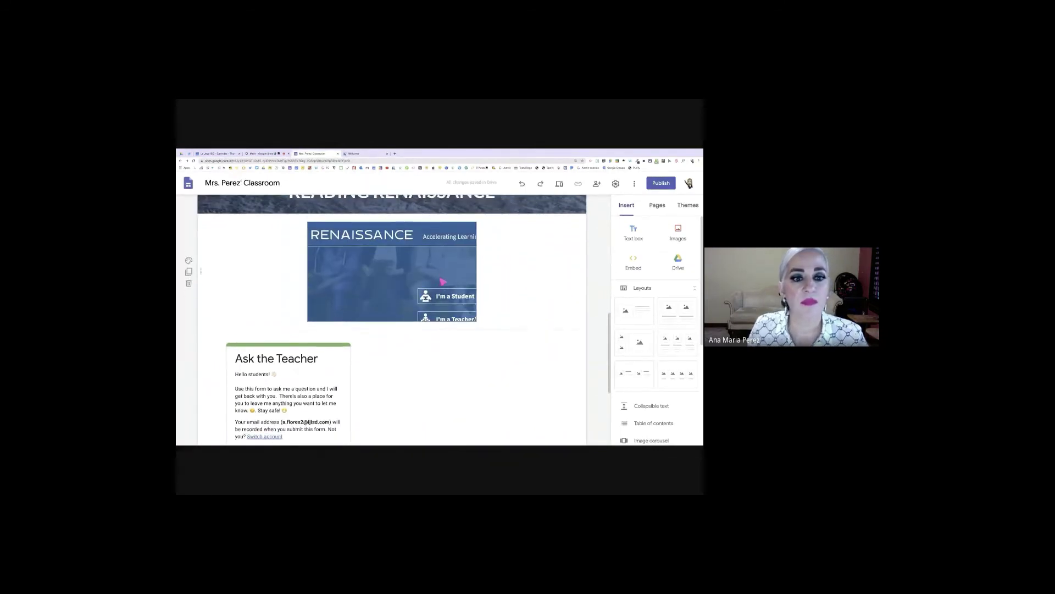
# Preview the home page, check how the Renaissance embed looks under the Reading Renaissance heading, and leave the preview
pyautogui.scroll(3, 443, 282)
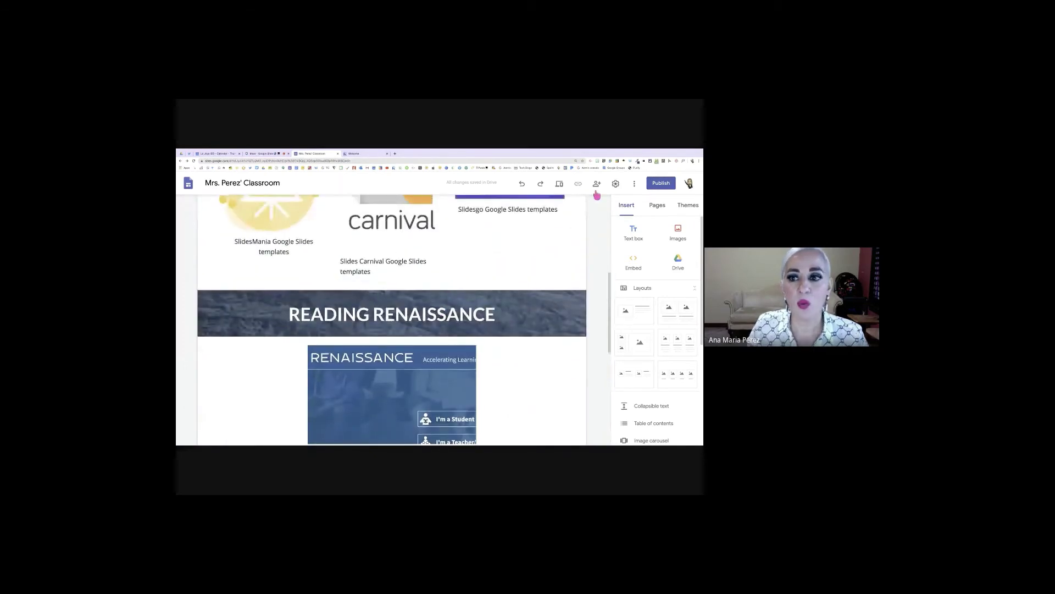
pyautogui.click(560, 183)
pyautogui.scroll(-5, 550, 296)
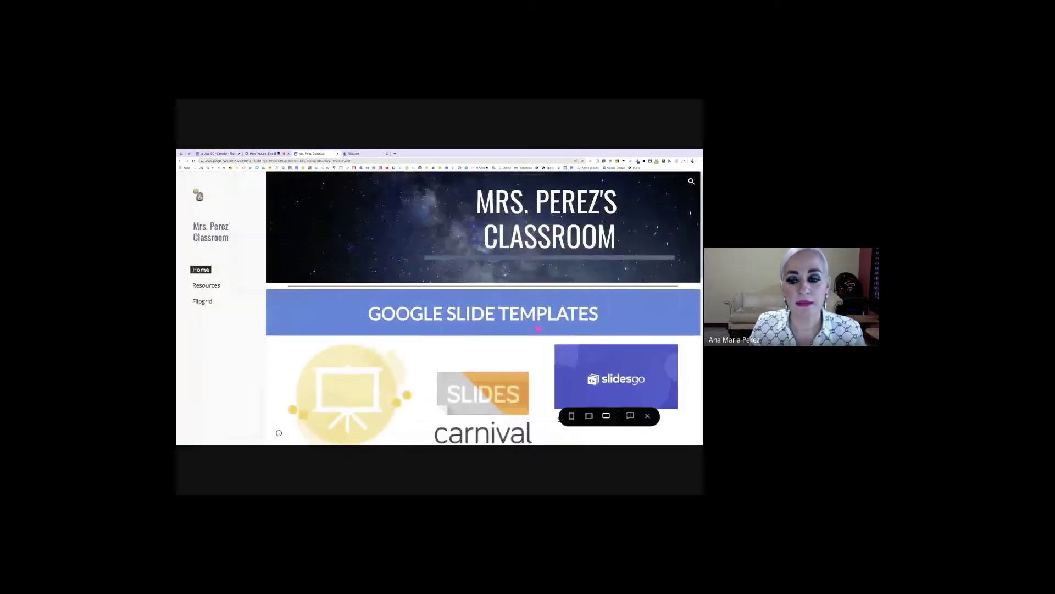
pyautogui.scroll(-2, 538, 330)
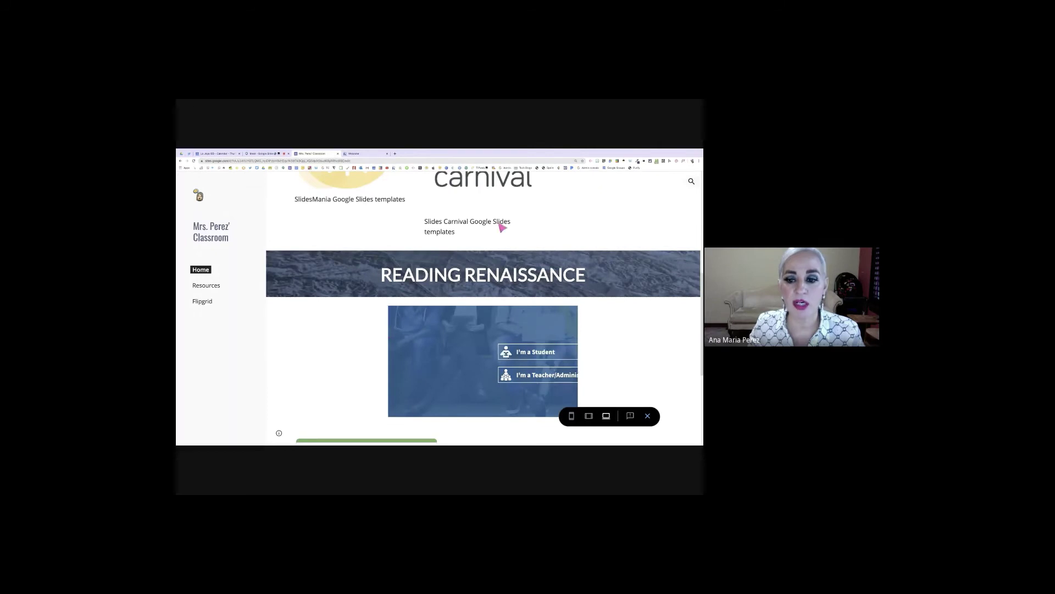
pyautogui.scroll(1, 572, 202)
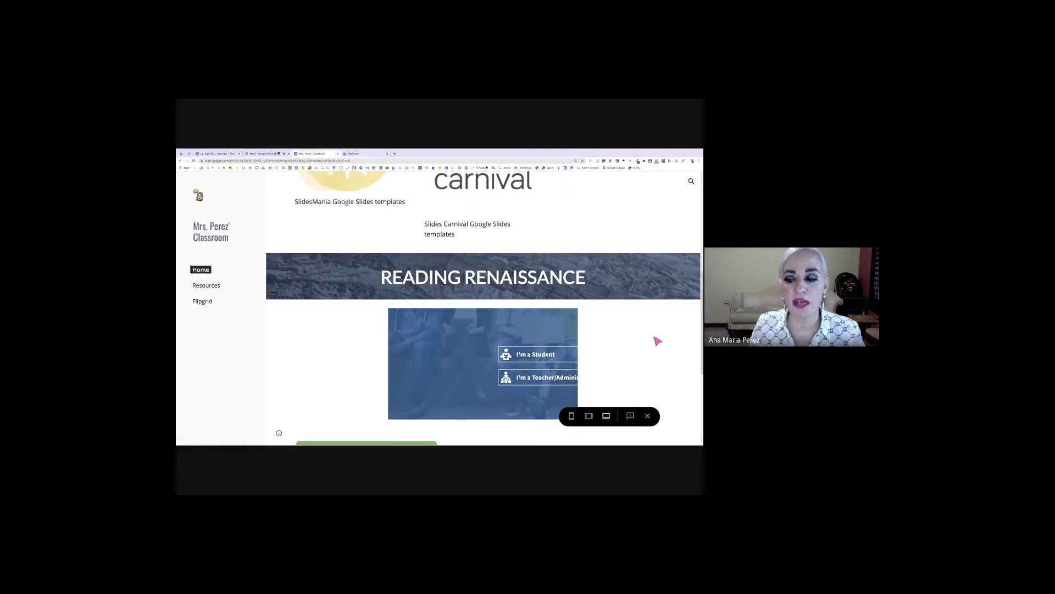
pyautogui.click(648, 415)
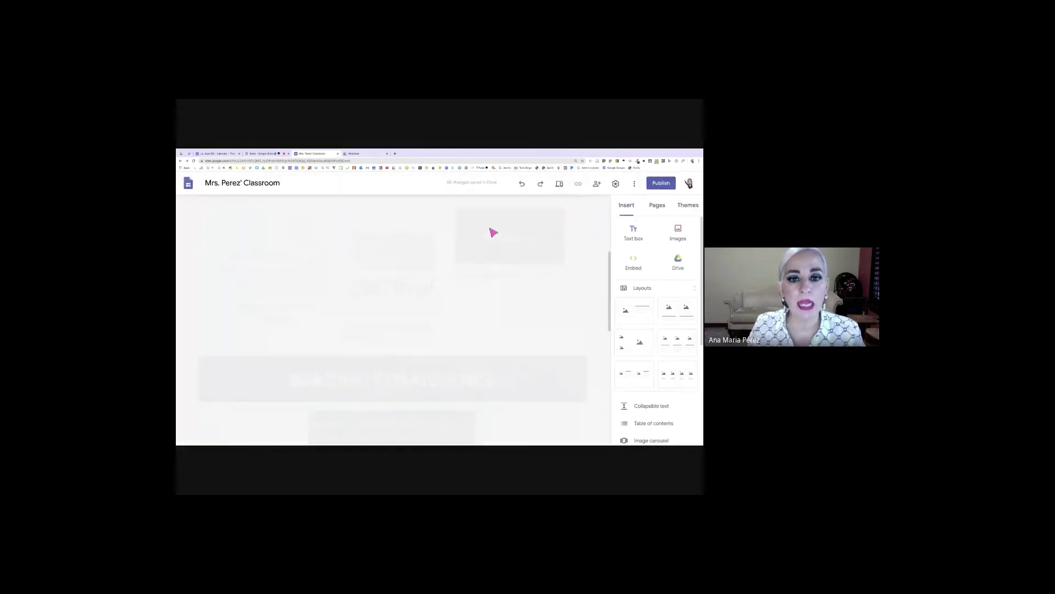
# Widen the Renaissance embed to most of the content width and centre it under the Reading Renaissance heading
pyautogui.scroll(-3, 440, 247)
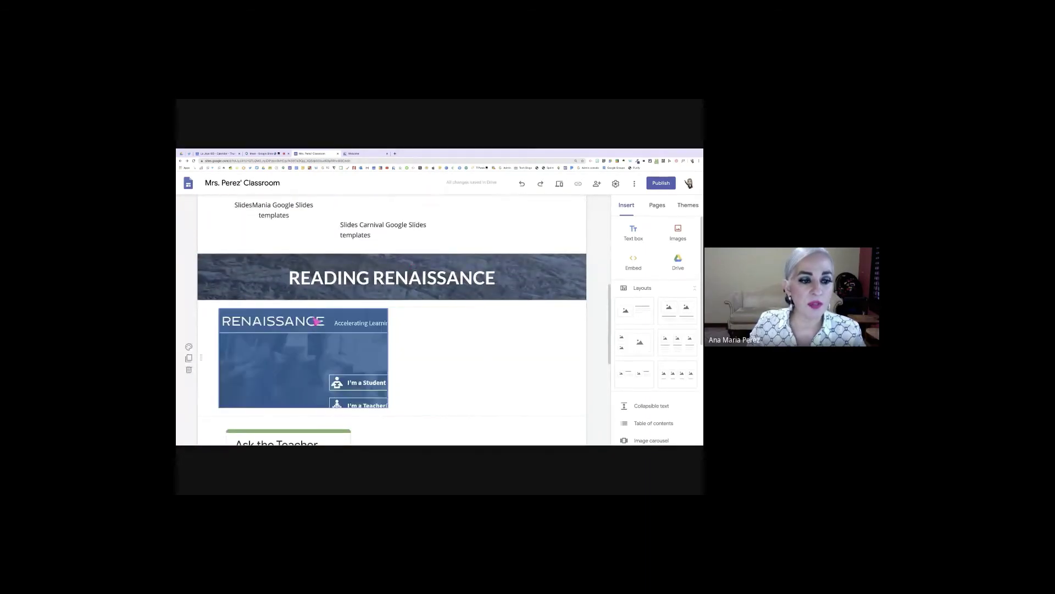
pyautogui.click(386, 344)
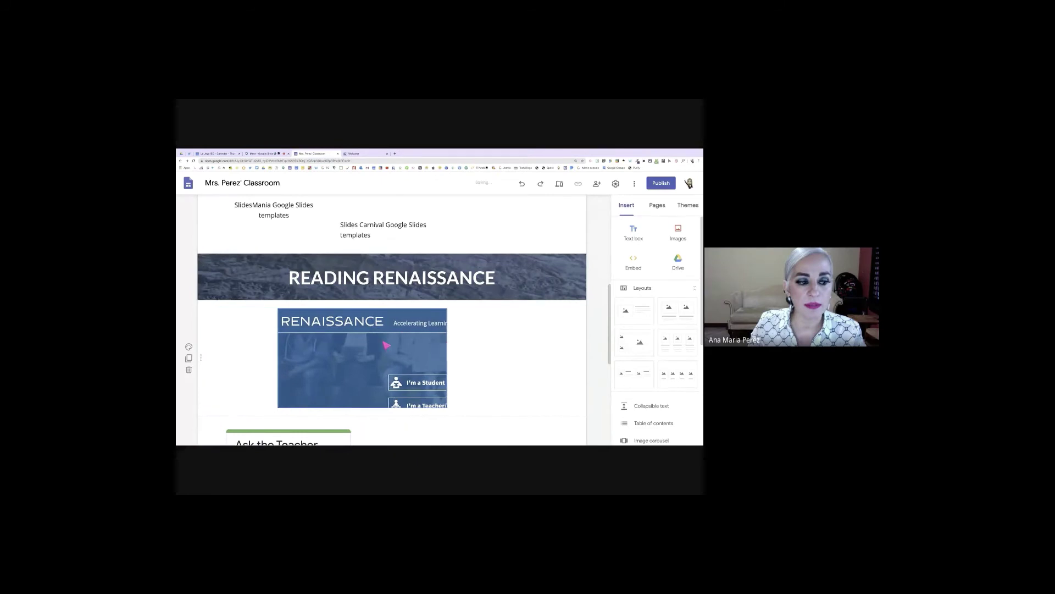
pyautogui.moveTo(447, 358); pyautogui.dragTo(564, 362)
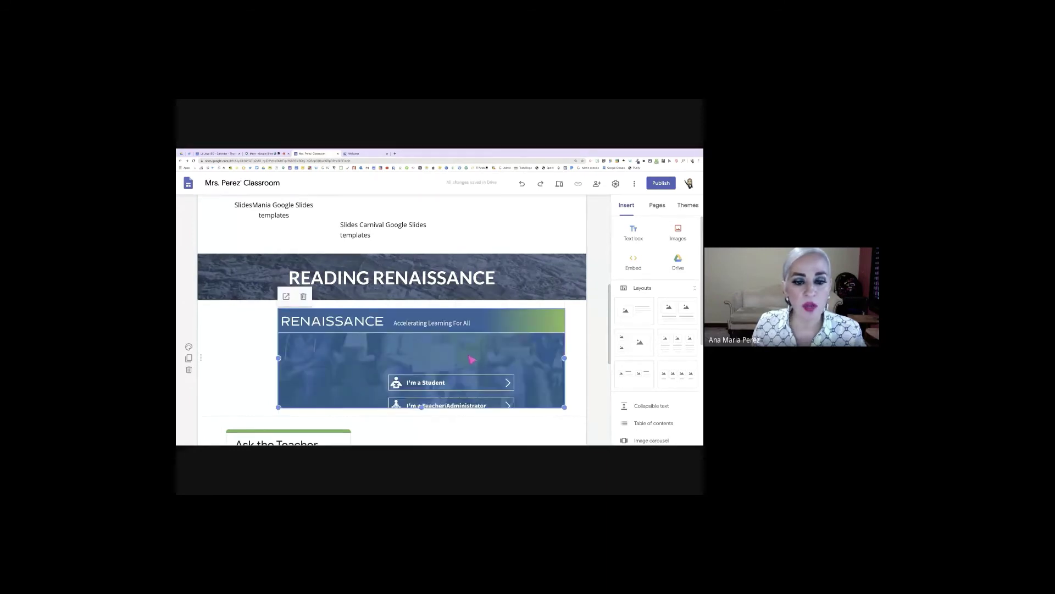
pyautogui.moveTo(466, 360); pyautogui.dragTo(397, 357)
pyautogui.scroll(-3, 390, 358)
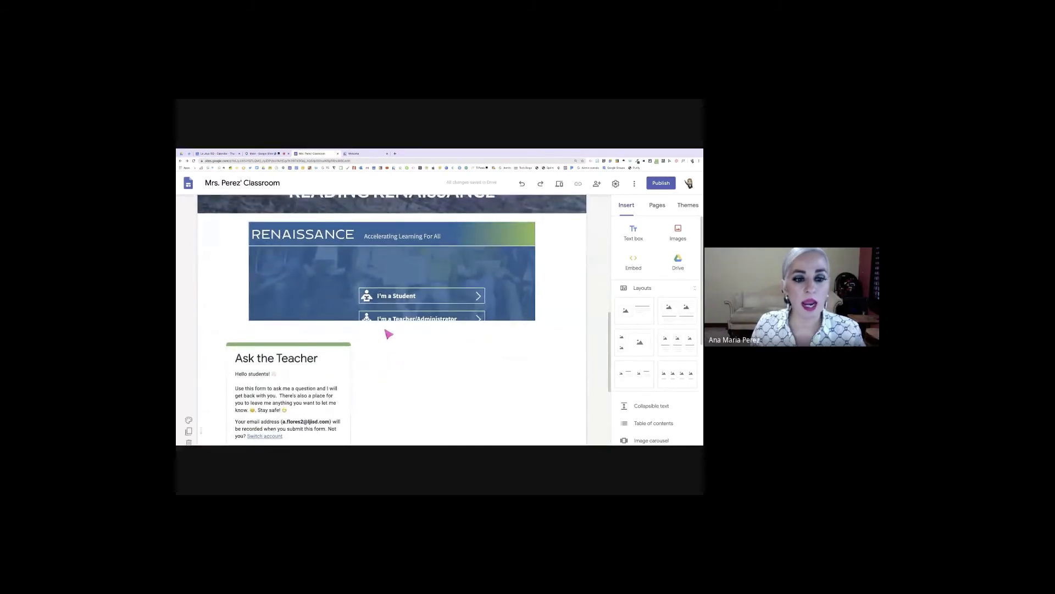
pyautogui.scroll(3, 387, 336)
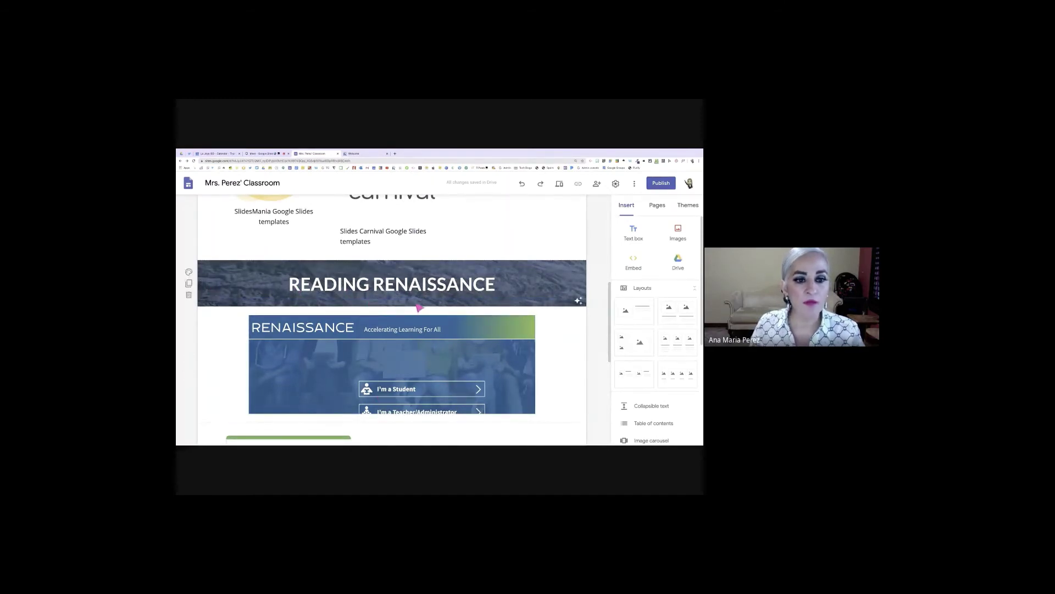
# Place a duplicate of the Reading Renaissance heading section directly above the Ask the Teacher form and retitle it ASK THE TEACHER FORM
pyautogui.click(189, 284)
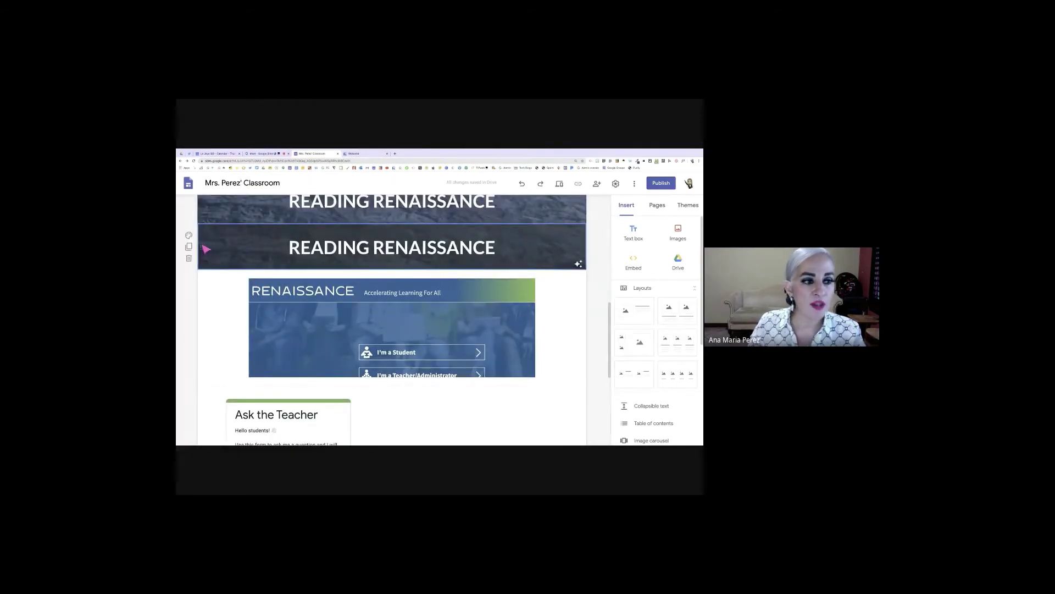
pyautogui.moveTo(205, 249); pyautogui.dragTo(201, 366)
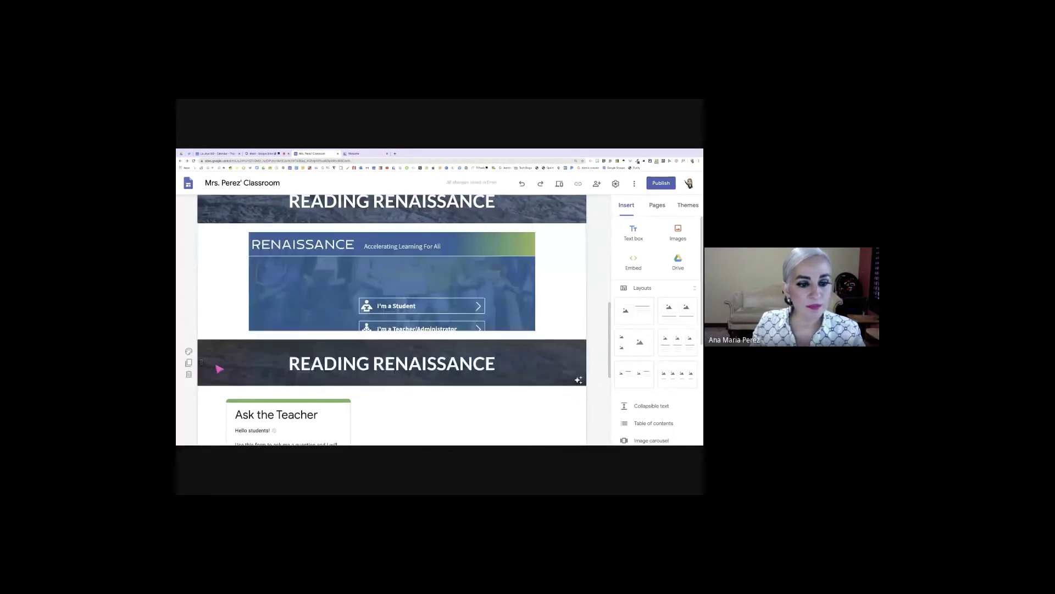
pyautogui.click(295, 367)
pyautogui.doubleClick(295, 367)
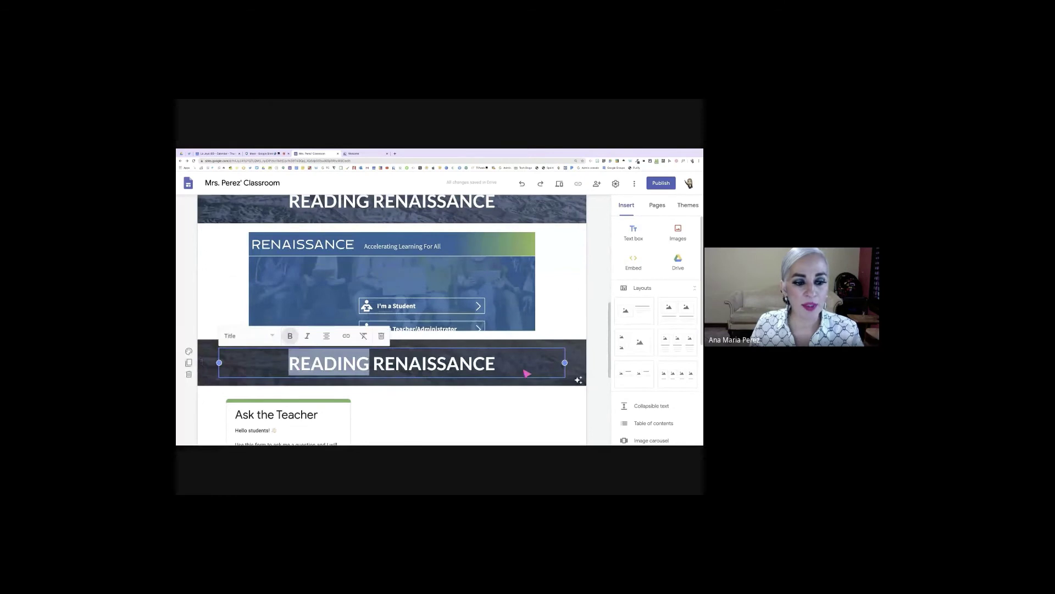
pyautogui.keyDown('shift'); pyautogui.click(565, 374); pyautogui.keyUp('shift')
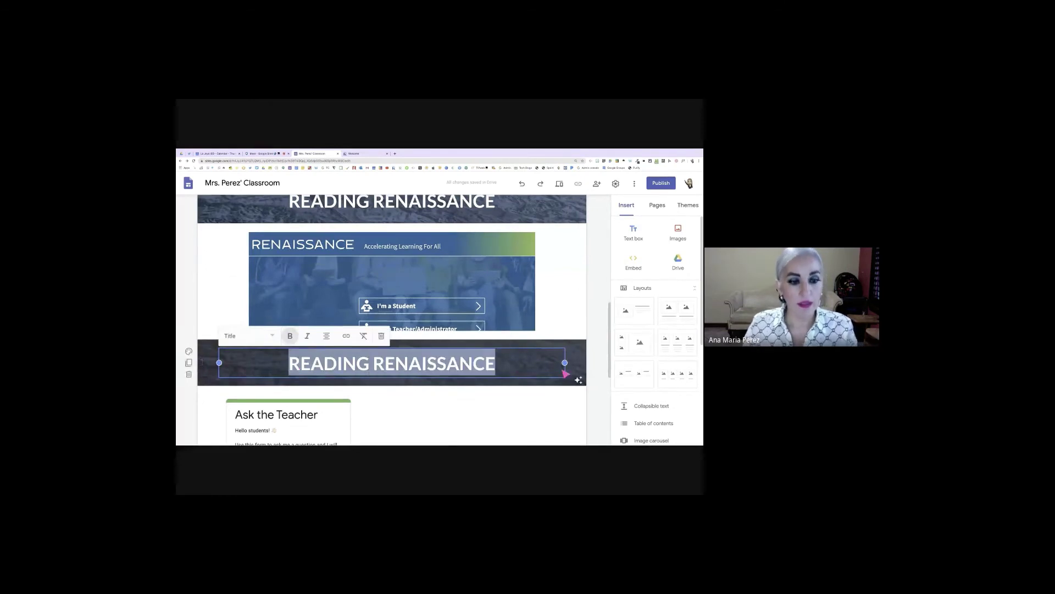
pyautogui.write('ASK THE TE')
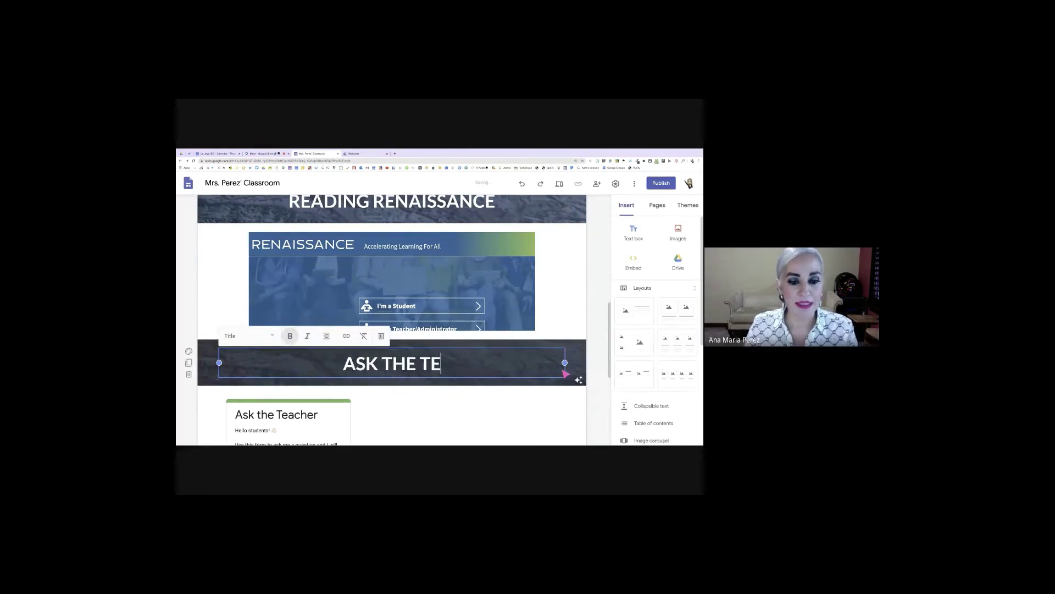
pyautogui.write('ACHER FORM')
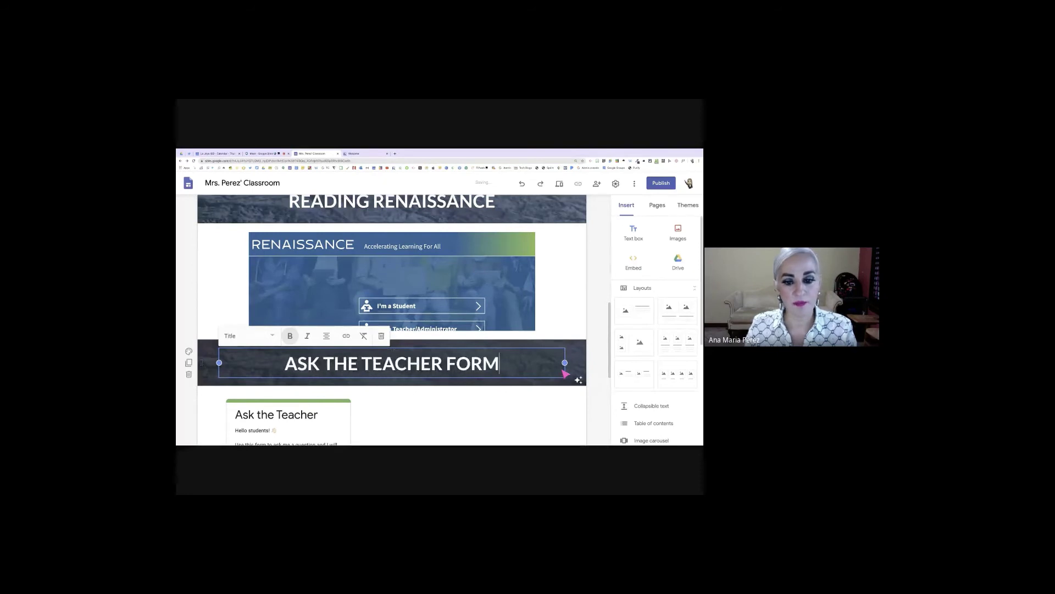
pyautogui.scroll(-2, 498, 415)
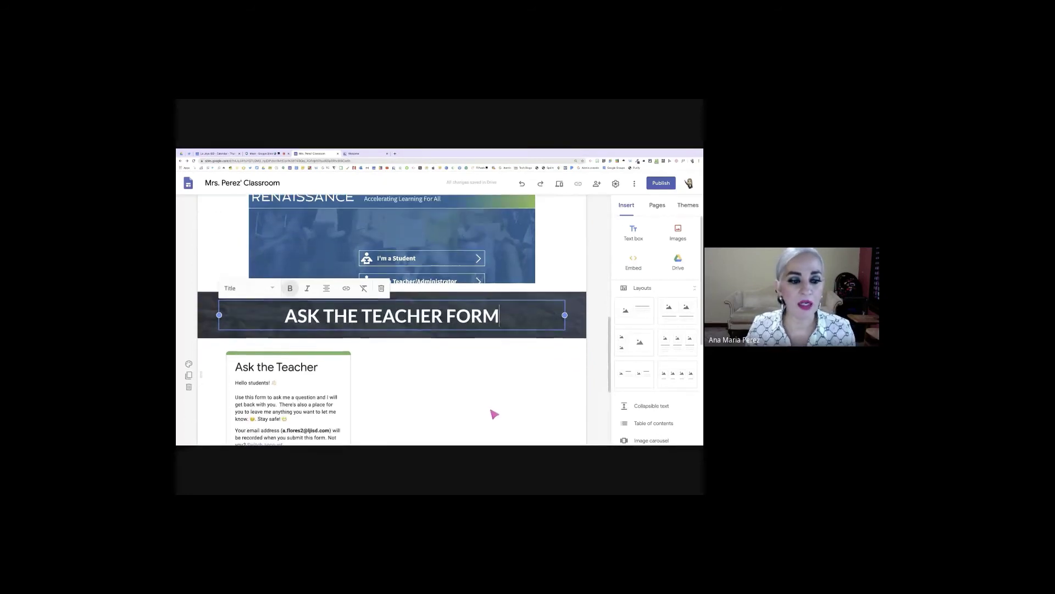
pyautogui.click(495, 414)
# Insert the Google Sites LIVE Survey form from Google Forms below the Ask the Teacher form
pyautogui.scroll(-5, 346, 401)
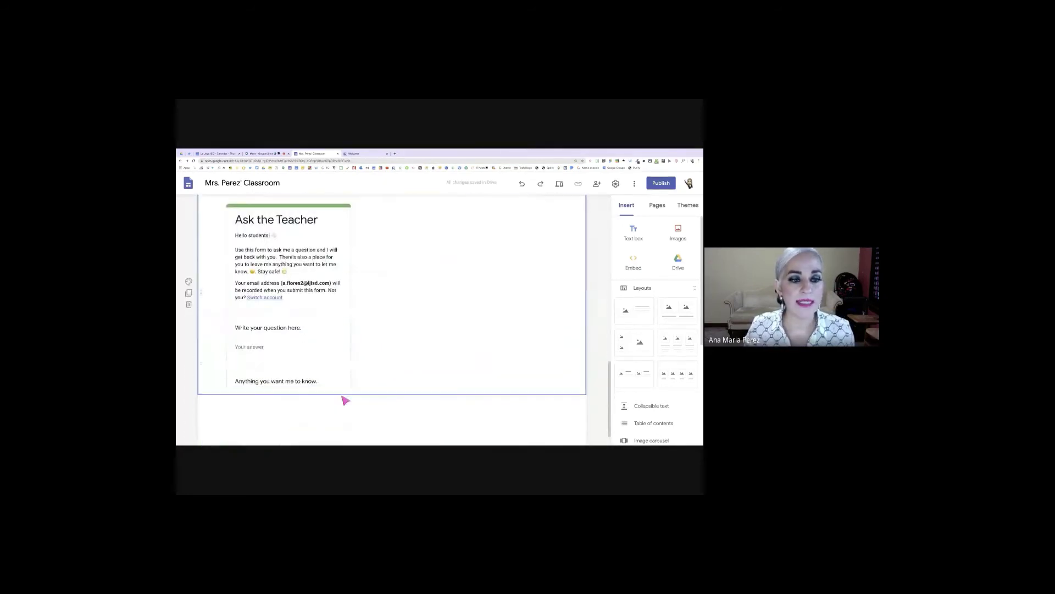
pyautogui.scroll(-1, 646, 360)
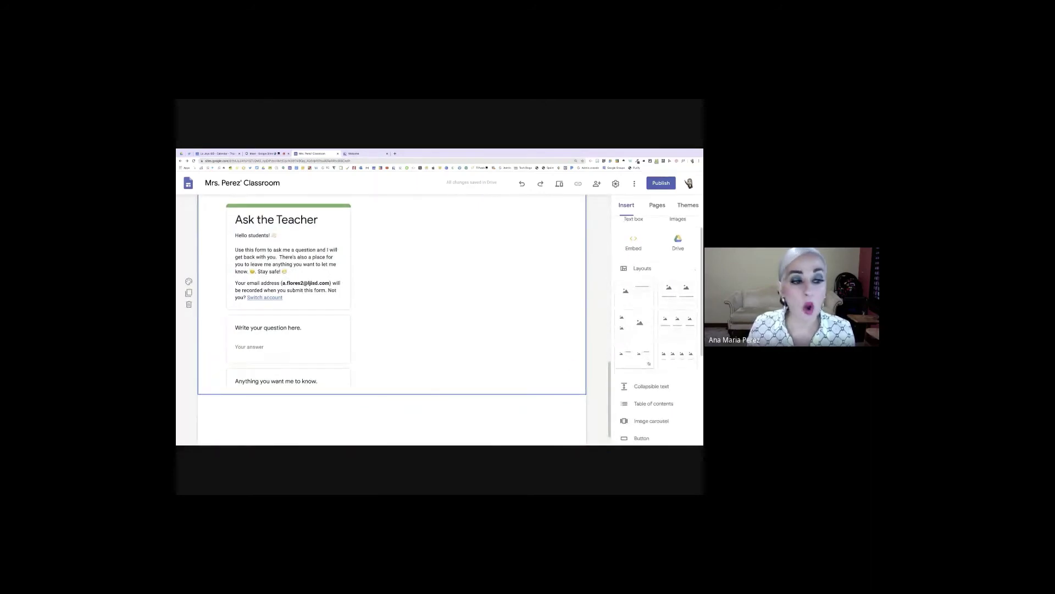
pyautogui.click(305, 241)
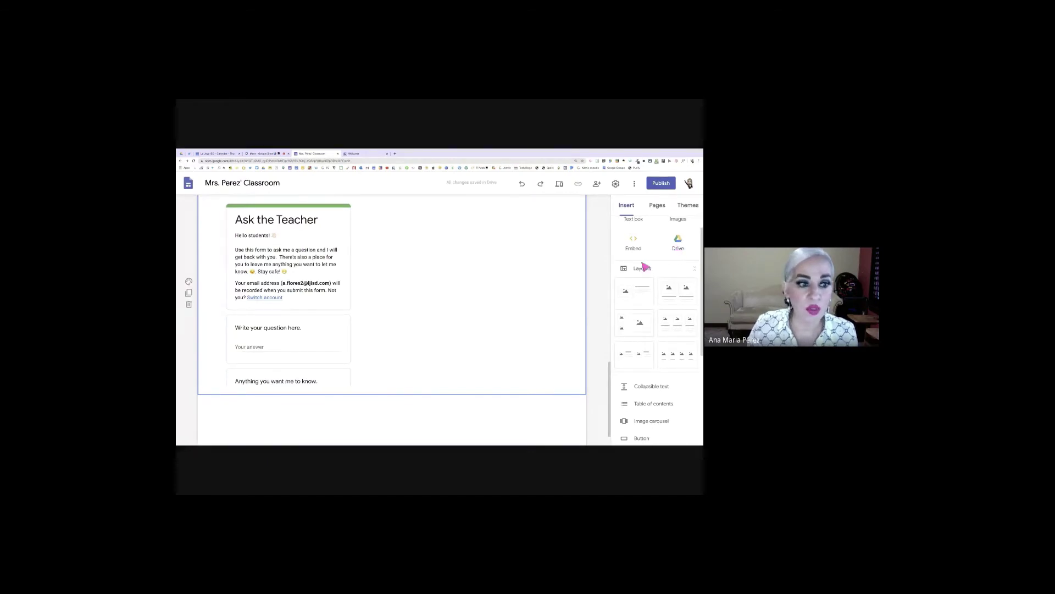
pyautogui.scroll(-2, 621, 311)
pyautogui.scroll(-3, 652, 344)
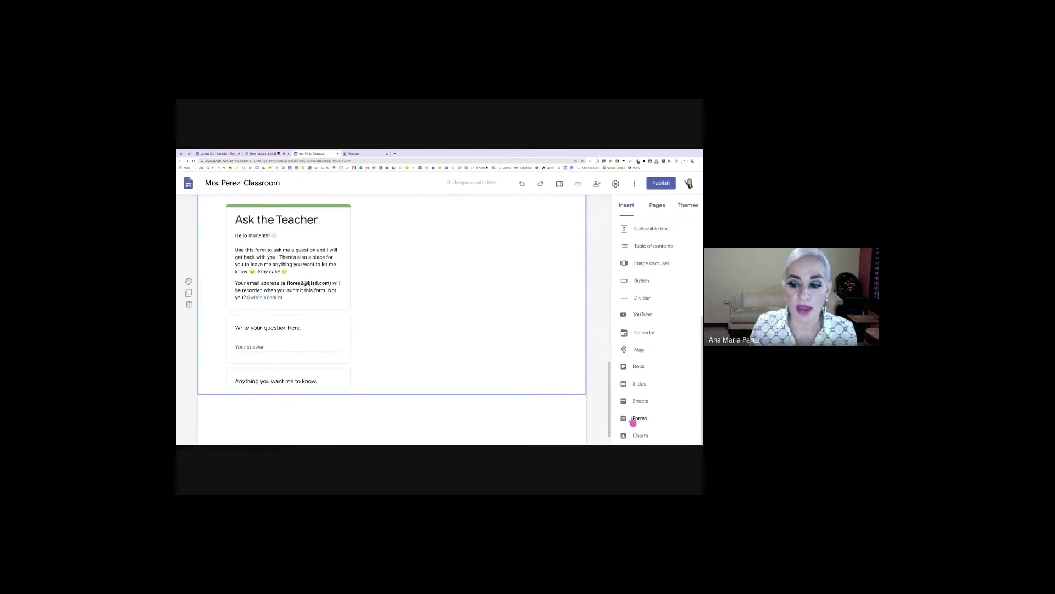
pyautogui.click(640, 419)
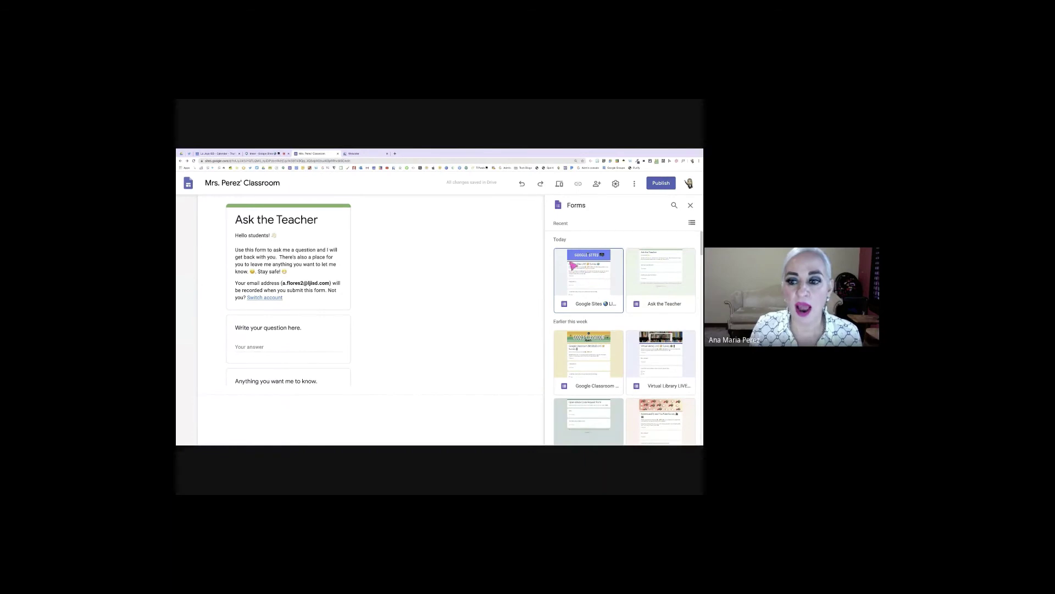
pyautogui.click(589, 282)
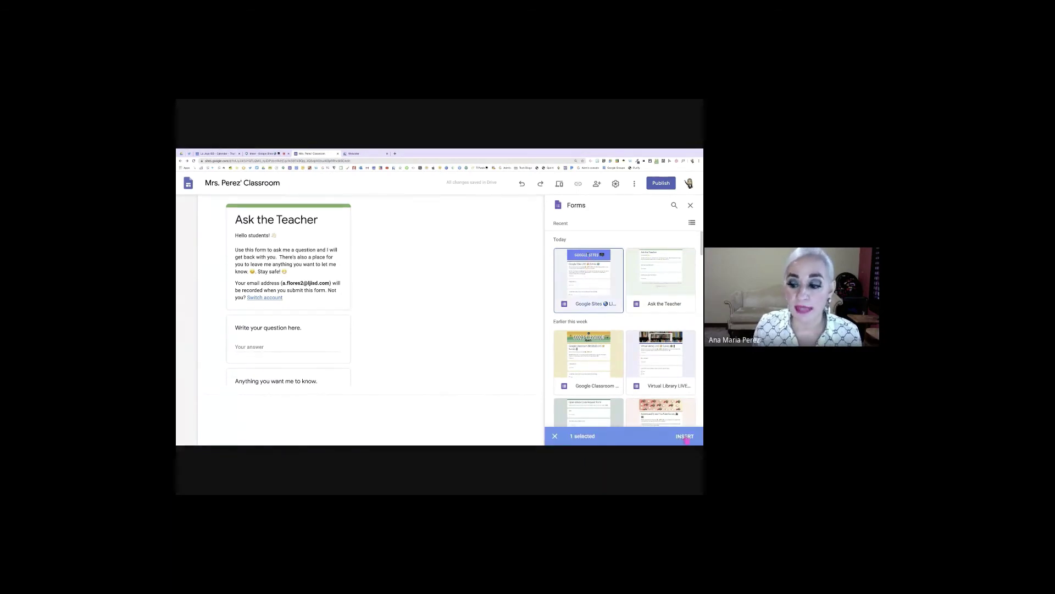
pyautogui.click(684, 437)
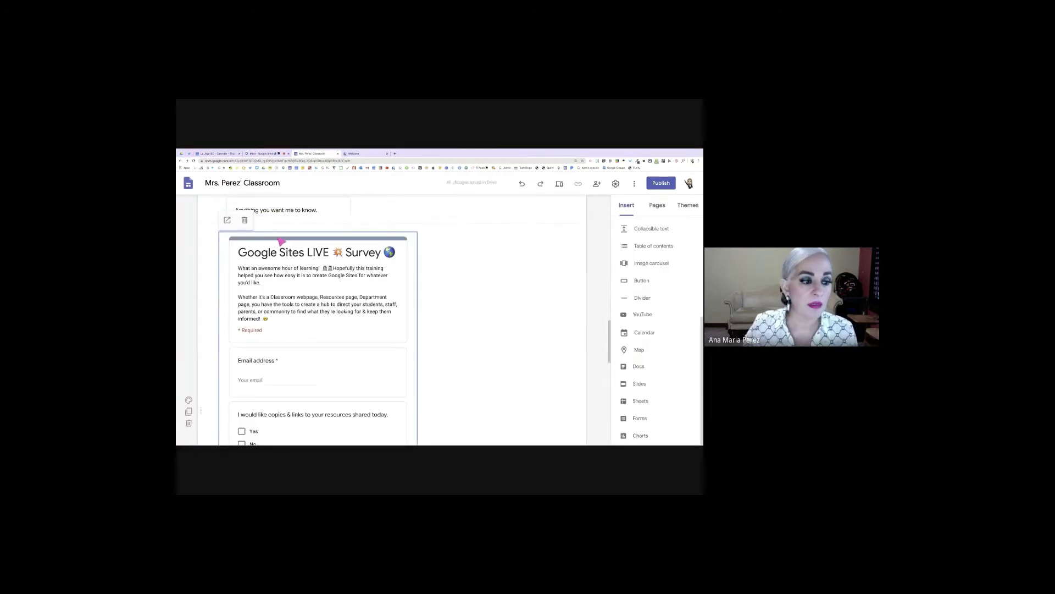
# Move the Google Sites LIVE Survey form into the same section as the Ask the Teacher form, placing it beside that form
pyautogui.moveTo(281, 242)
pyautogui.mouseDown()
pyautogui.moveTo(337, 235)
pyautogui.moveTo(396, 199)
pyautogui.moveTo(401, 225)
pyautogui.mouseUp()
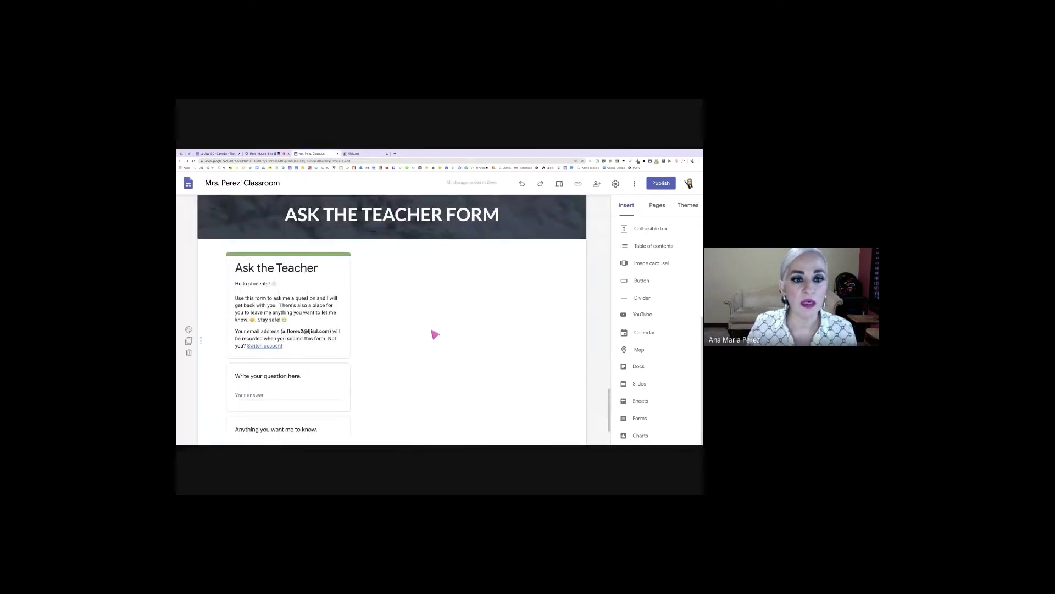
pyautogui.scroll(3, 436, 330)
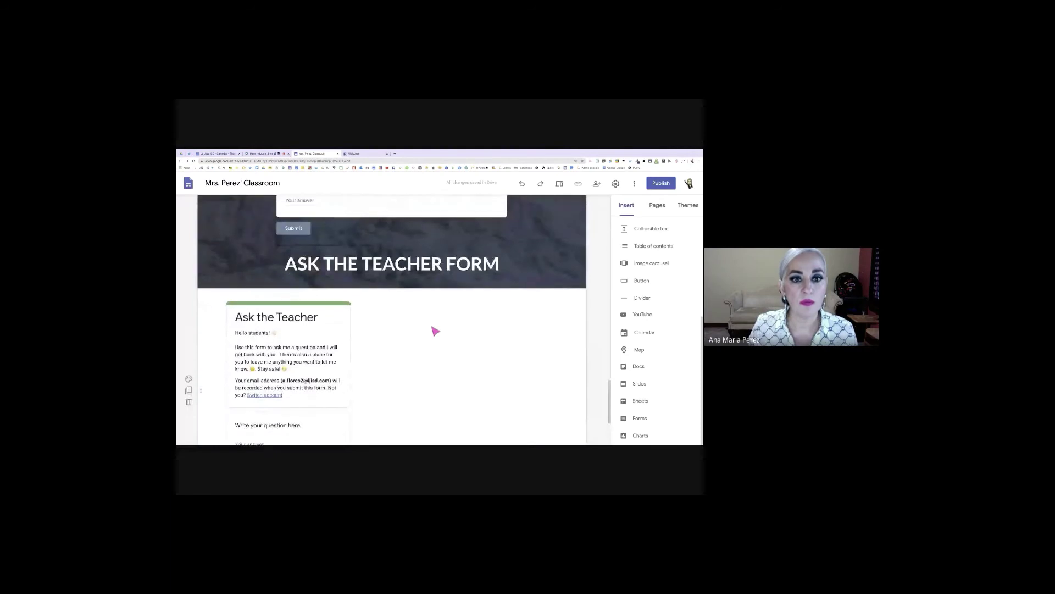
pyautogui.scroll(1, 434, 324)
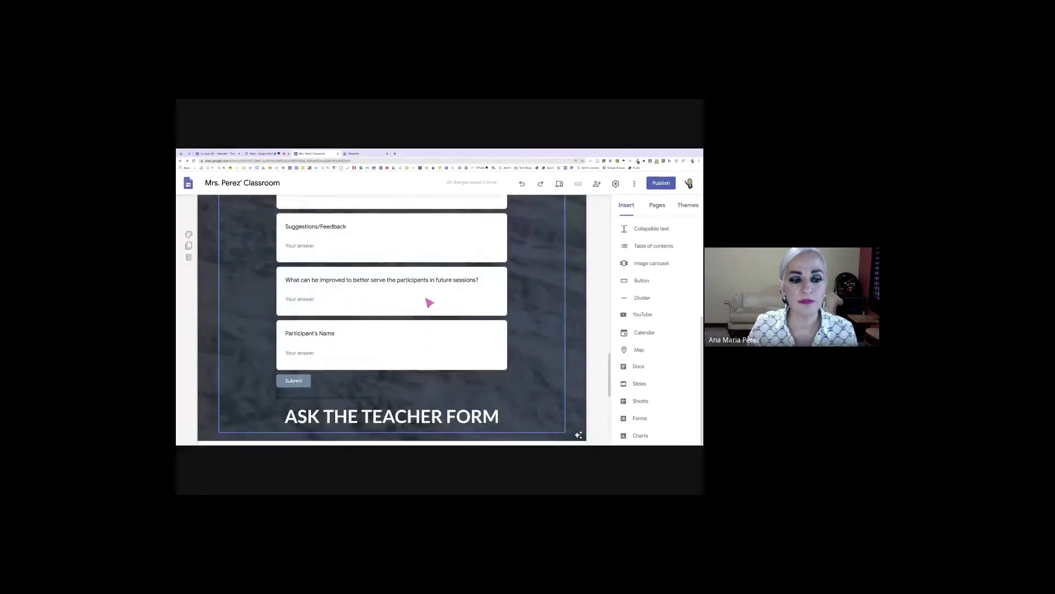
pyautogui.moveTo(430, 302); pyautogui.dragTo(425, 346)
pyautogui.scroll(-3, 437, 358)
pyautogui.scroll(-1, 434, 338)
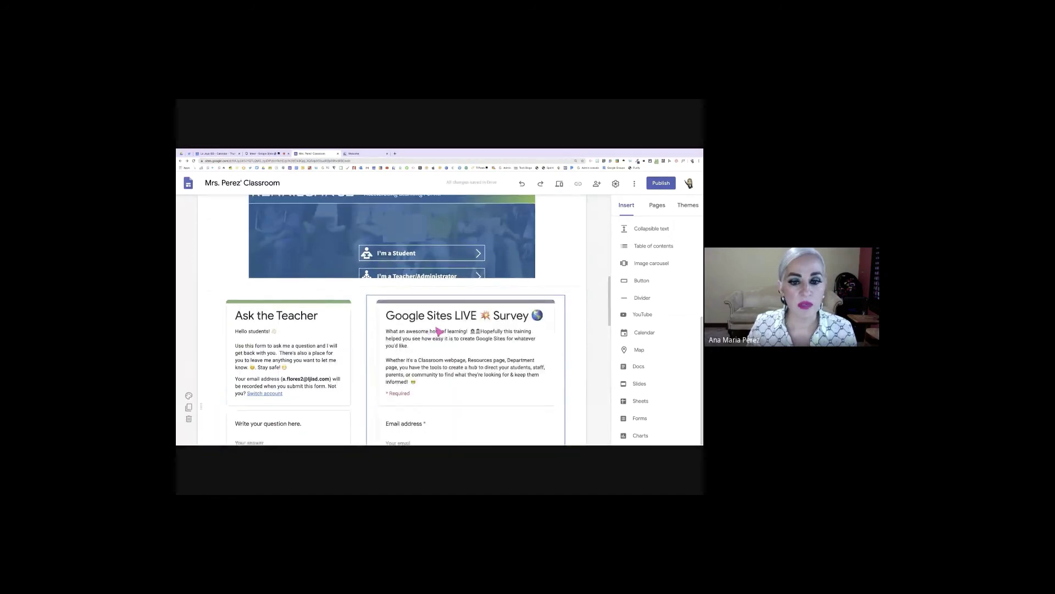
pyautogui.scroll(-1, 439, 331)
pyautogui.scroll(-3, 476, 342)
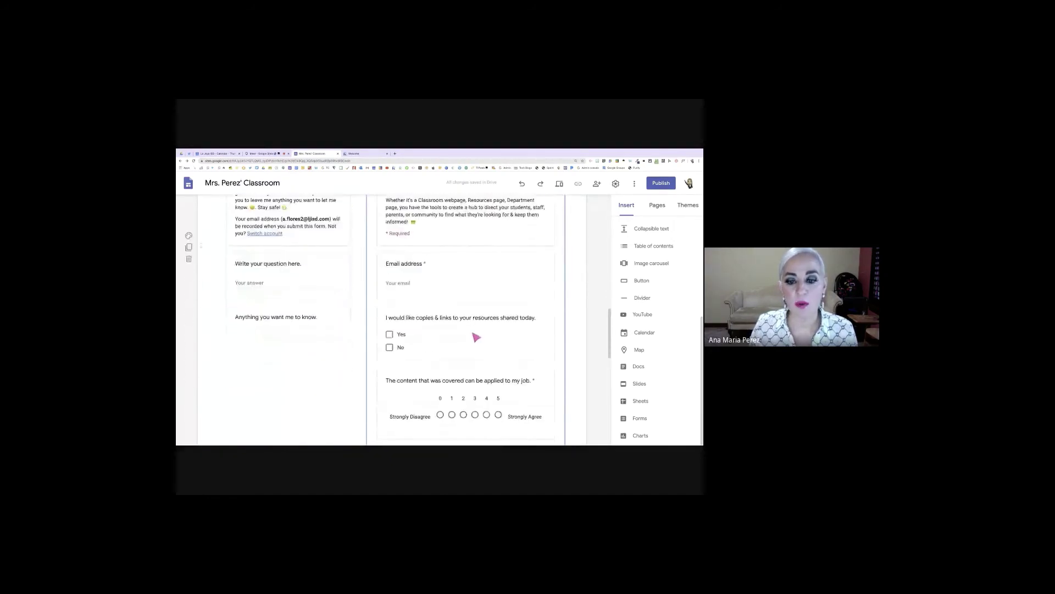
# Delete the ASK THE TEACHER FORM heading beneath the Google Sites LIVE Survey form
pyautogui.scroll(-5, 476, 334)
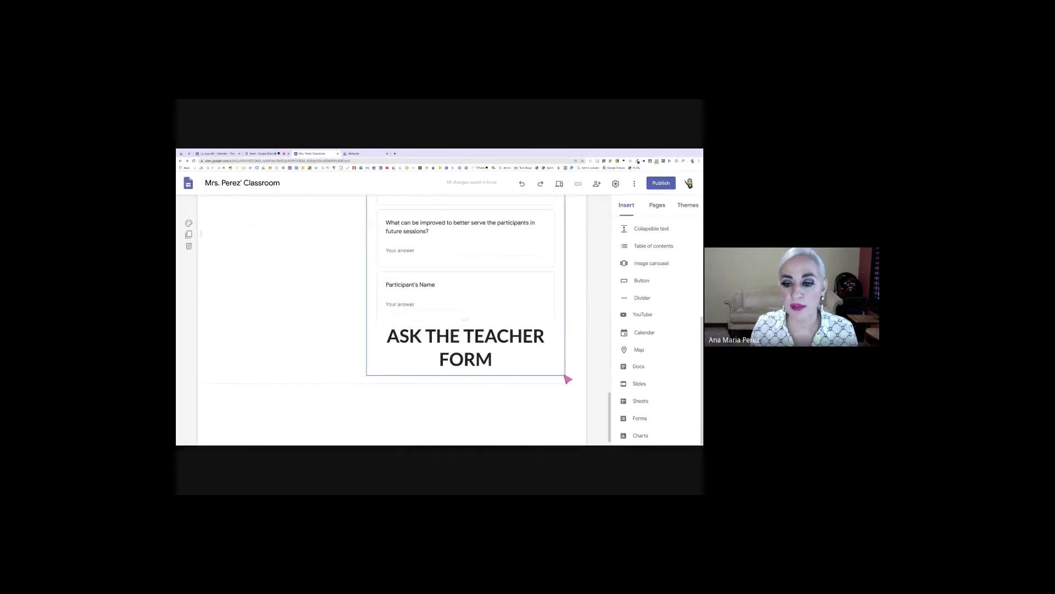
pyautogui.click(562, 374)
pyautogui.click(568, 355)
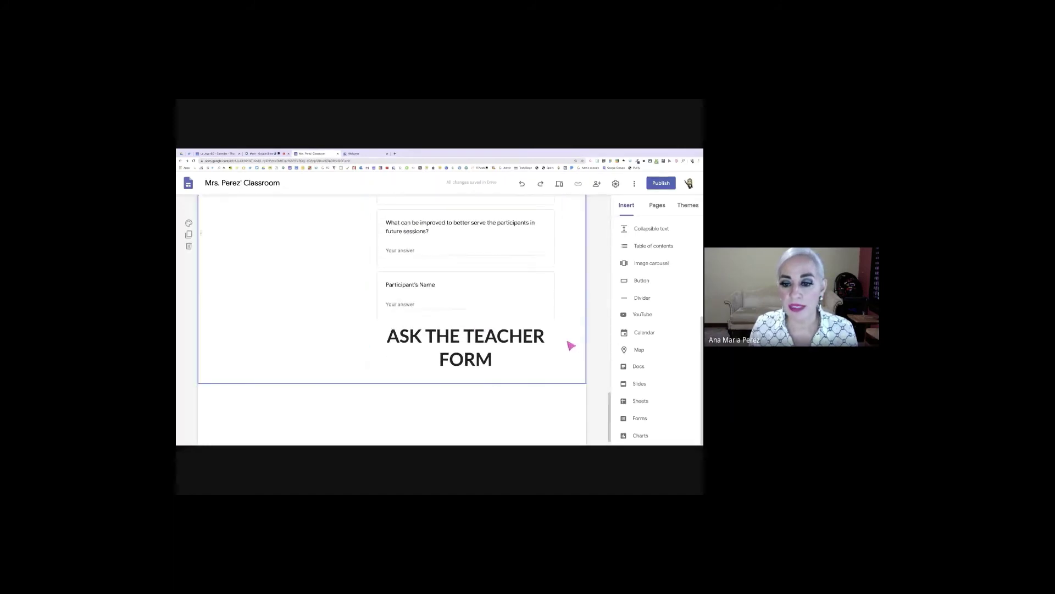
pyautogui.click(566, 347)
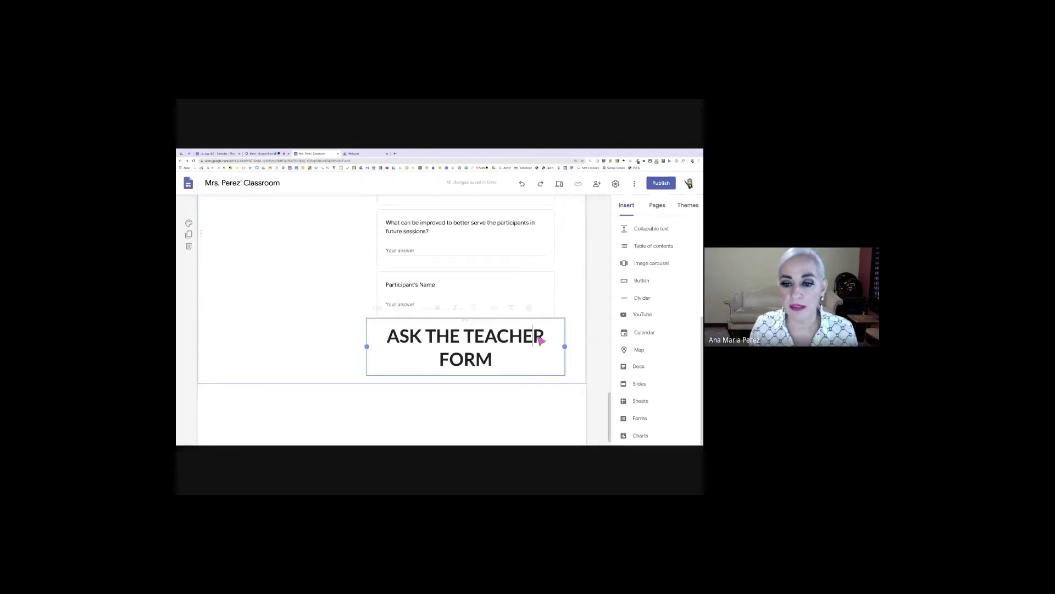
pyautogui.click(529, 306)
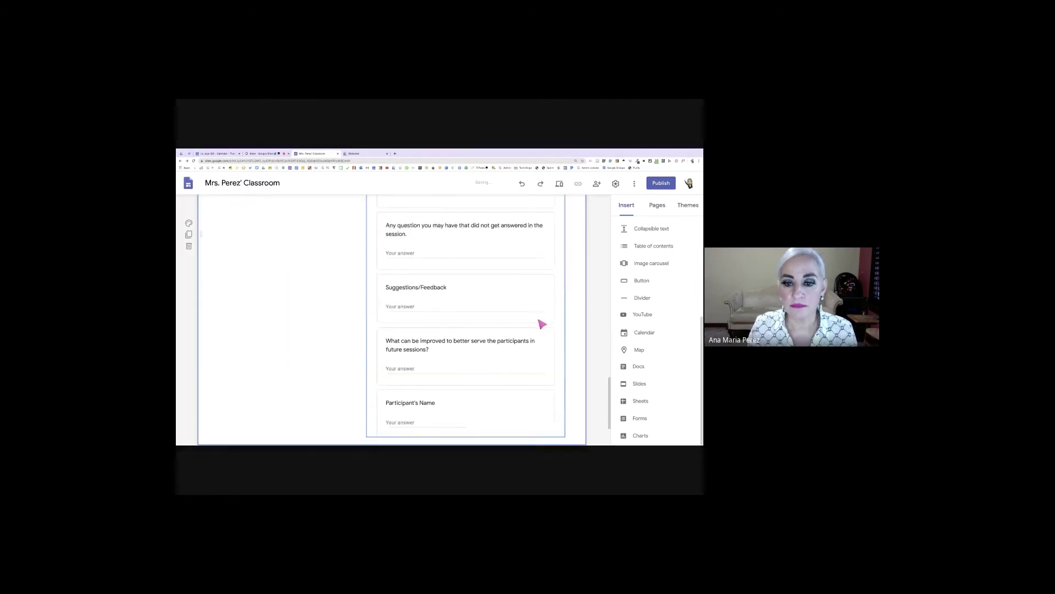
# Narrow the Google Sites LIVE Survey form to about the width of the Ask the Teacher form
pyautogui.click(552, 400)
pyautogui.moveTo(564, 435); pyautogui.dragTo(516, 346)
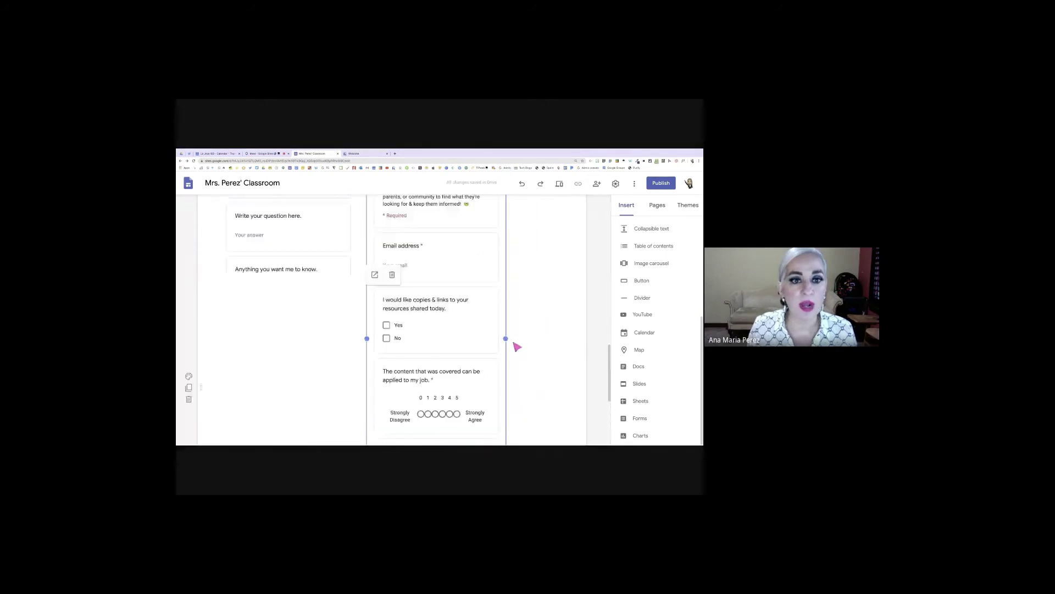
pyautogui.scroll(5, 517, 346)
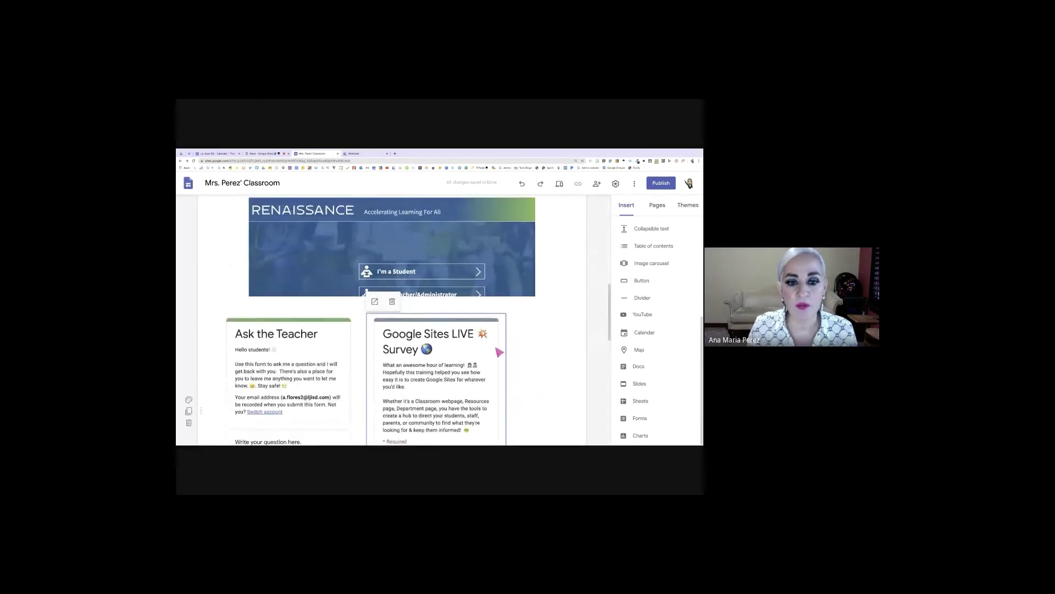
pyautogui.scroll(-2, 499, 349)
pyautogui.scroll(-4, 500, 352)
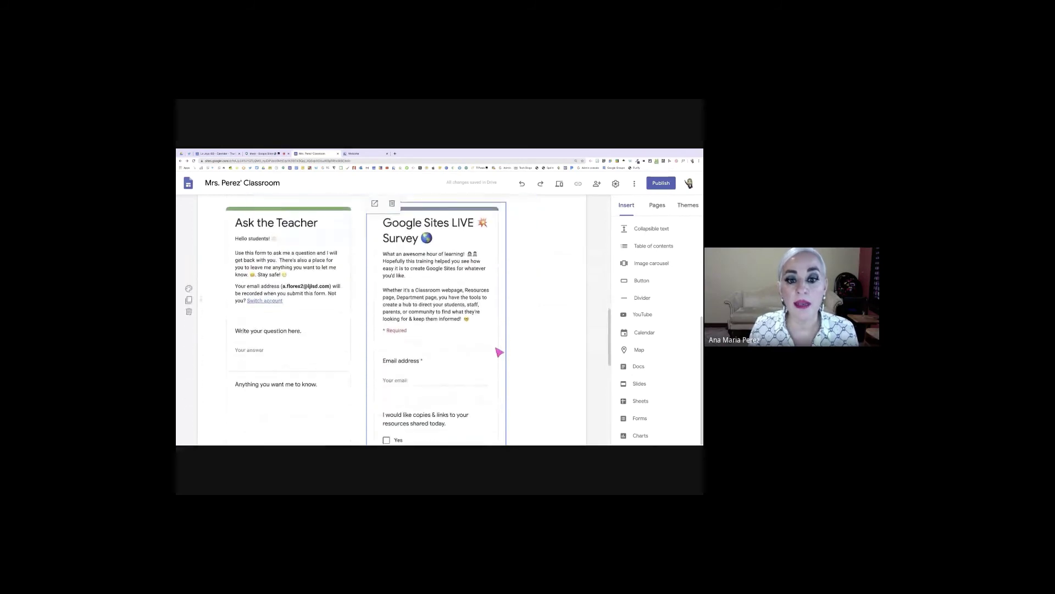
# Shorten the survey form to match the Ask the Teacher form's height and shift it to the right edge of the content area
pyautogui.scroll(-2, 443, 417)
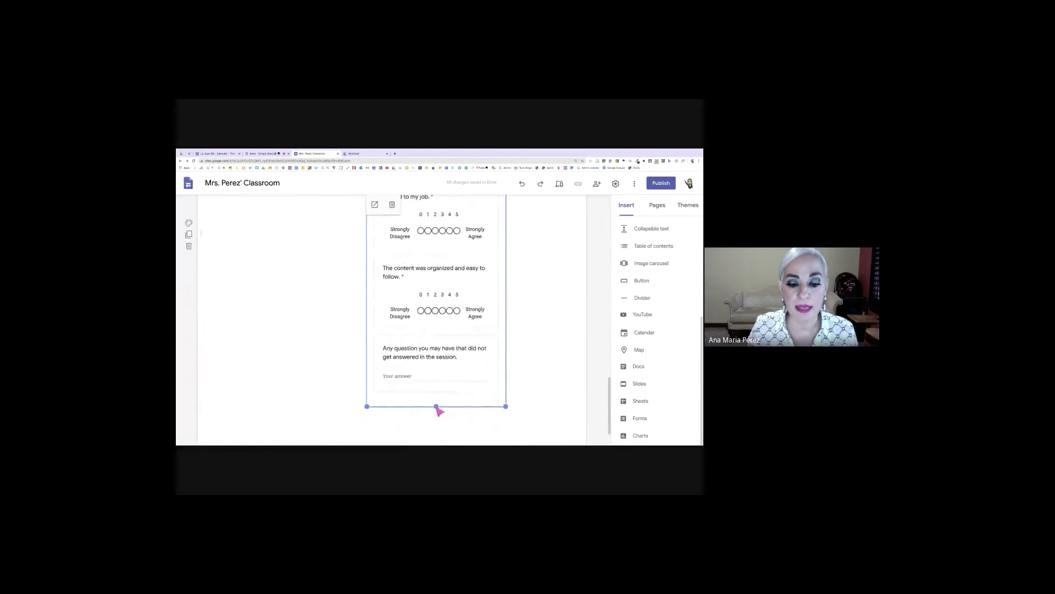
pyautogui.moveTo(437, 408); pyautogui.dragTo(443, 363)
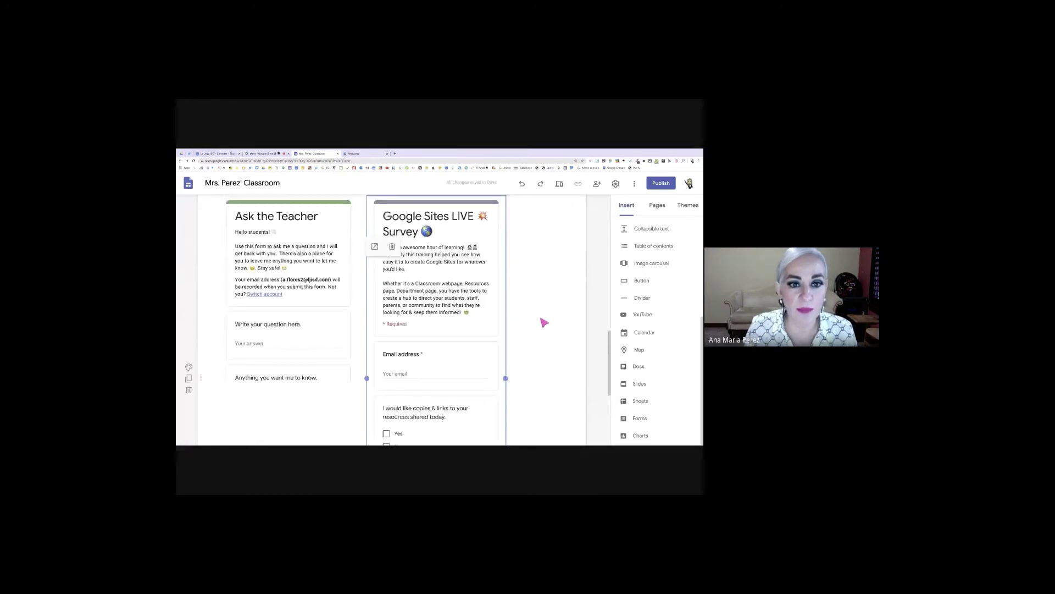
pyautogui.scroll(-3, 542, 323)
pyautogui.scroll(-2, 445, 393)
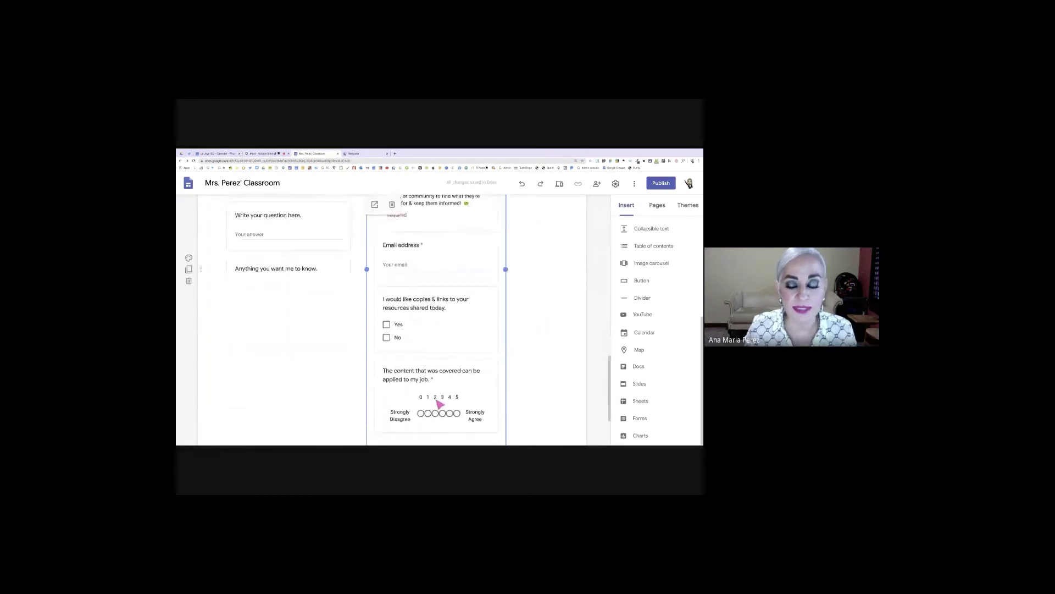
pyautogui.moveTo(436, 403); pyautogui.dragTo(438, 275)
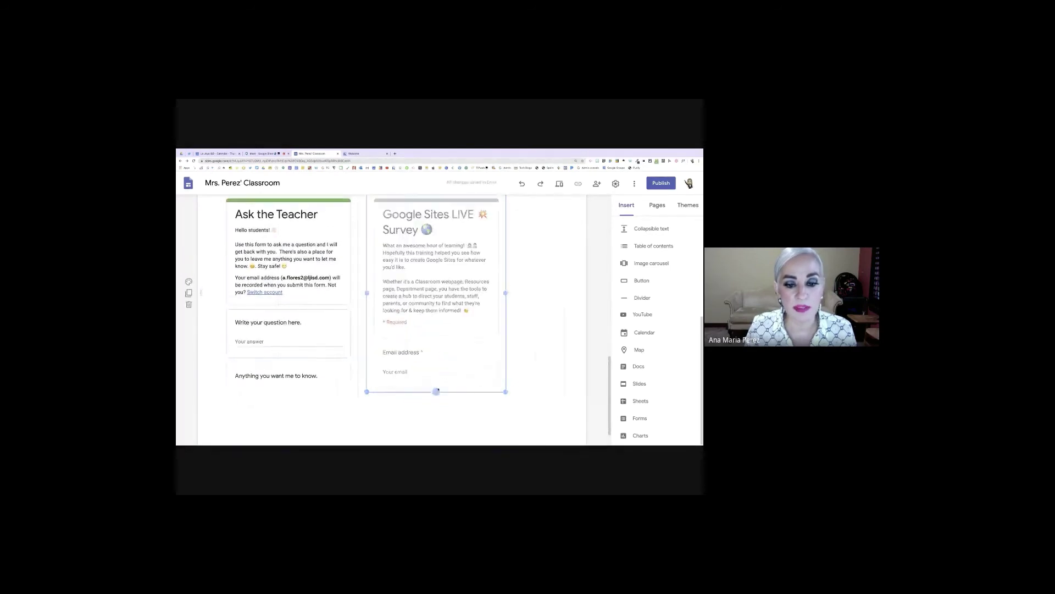
pyautogui.moveTo(424, 329); pyautogui.dragTo(480, 332)
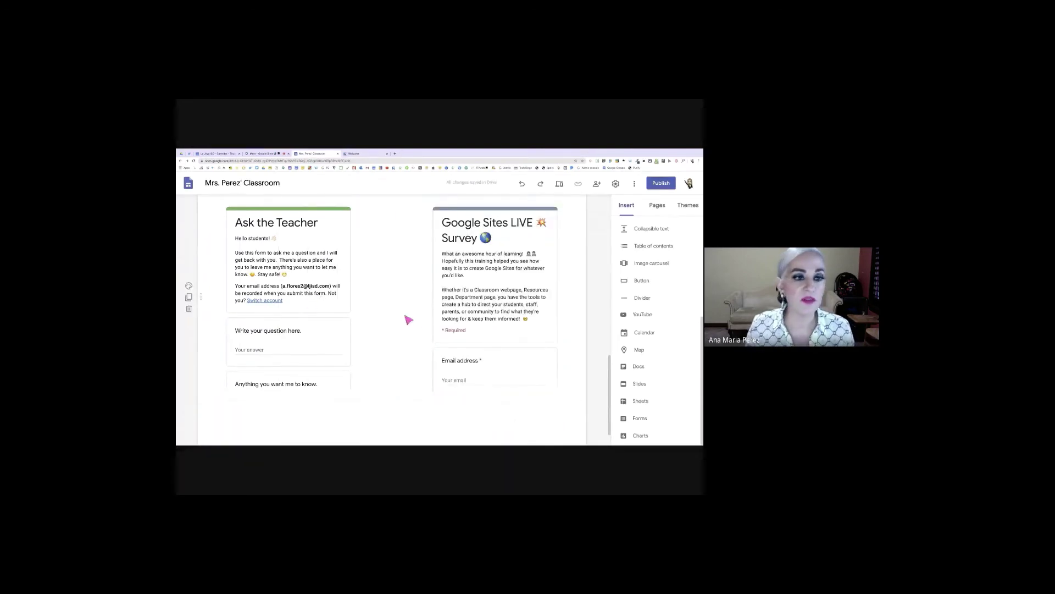
# Review the home page layout, from the two side-by-side forms and Renaissance embed up to the slide templates and page header
pyautogui.scroll(3, 418, 322)
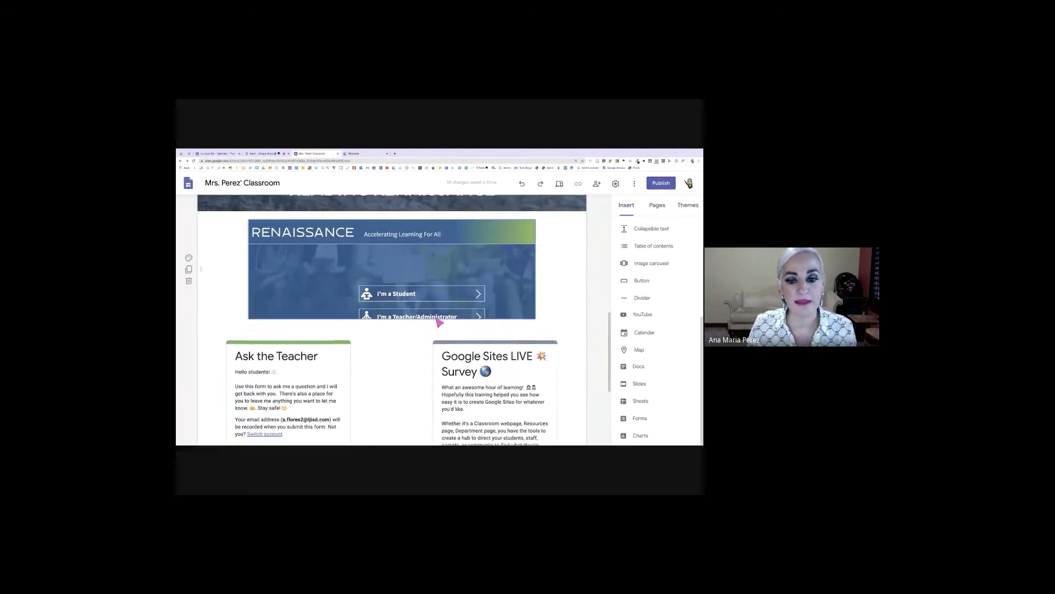
pyautogui.scroll(-1, 440, 323)
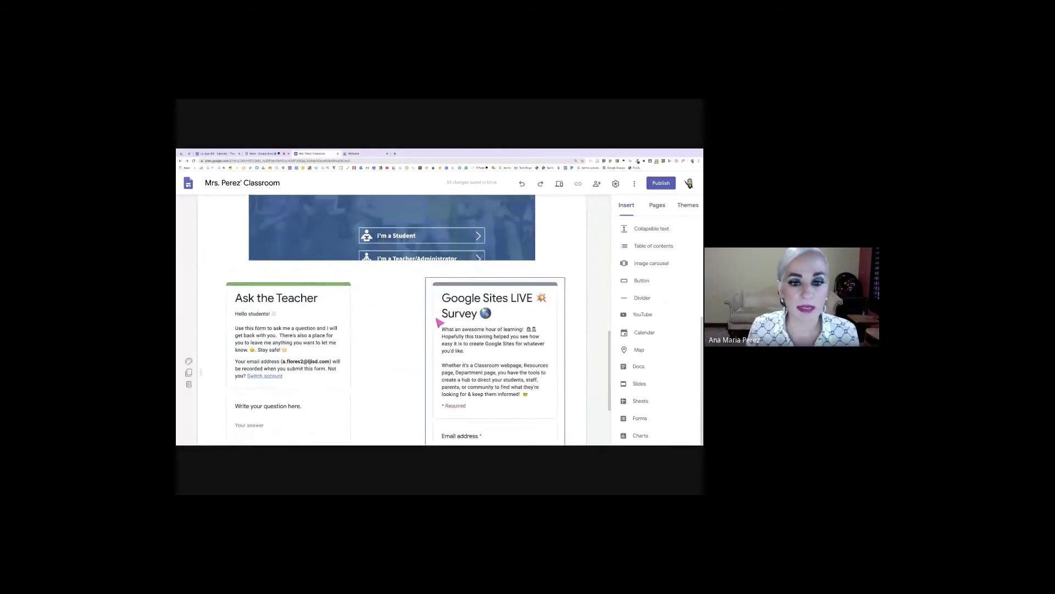
pyautogui.scroll(-2, 440, 323)
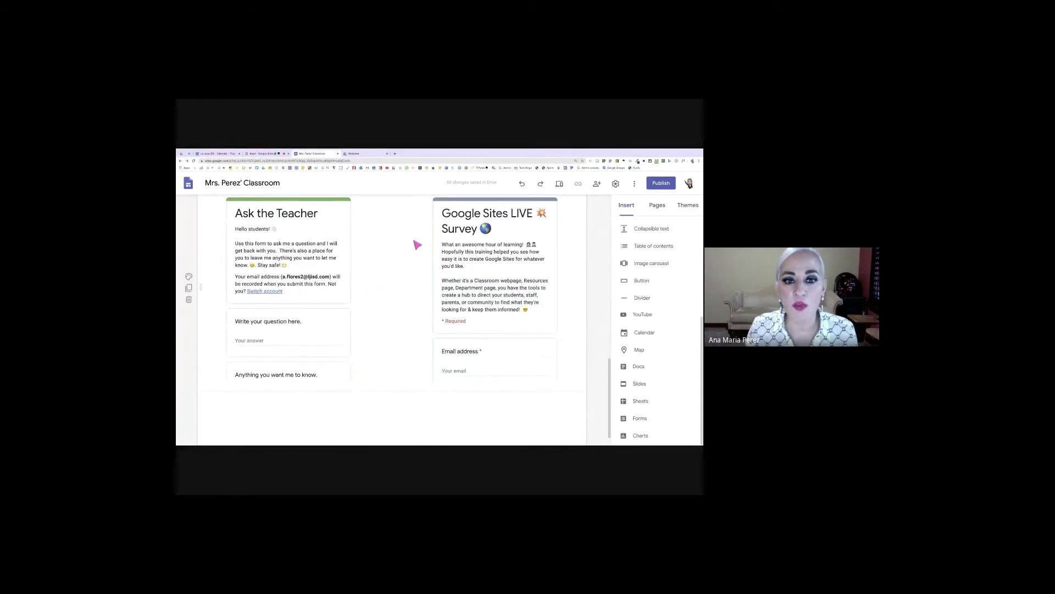
pyautogui.scroll(-1, 391, 287)
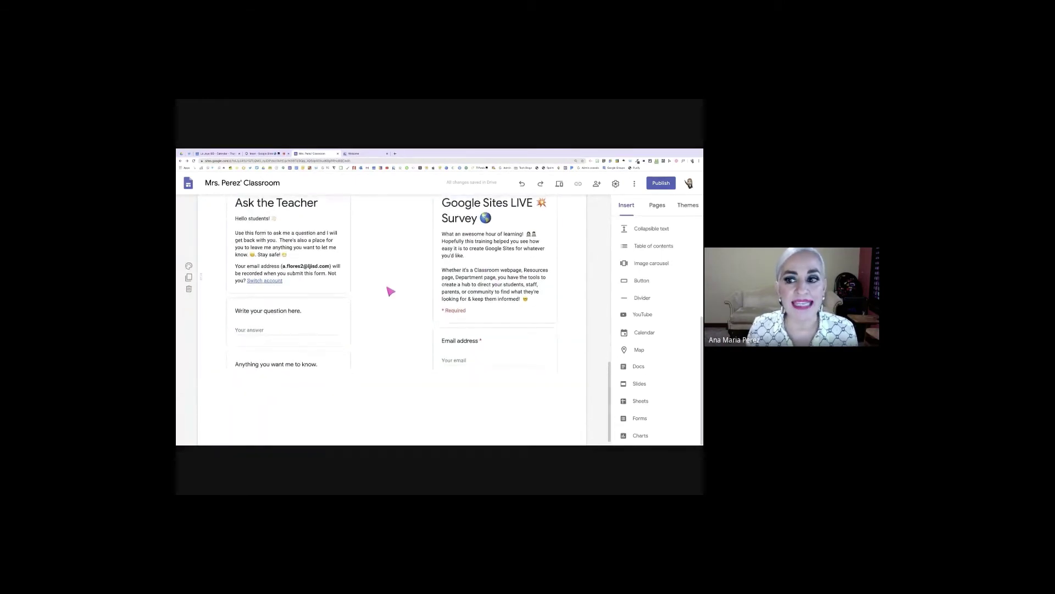
pyautogui.scroll(-1, 390, 291)
pyautogui.scroll(3, 390, 292)
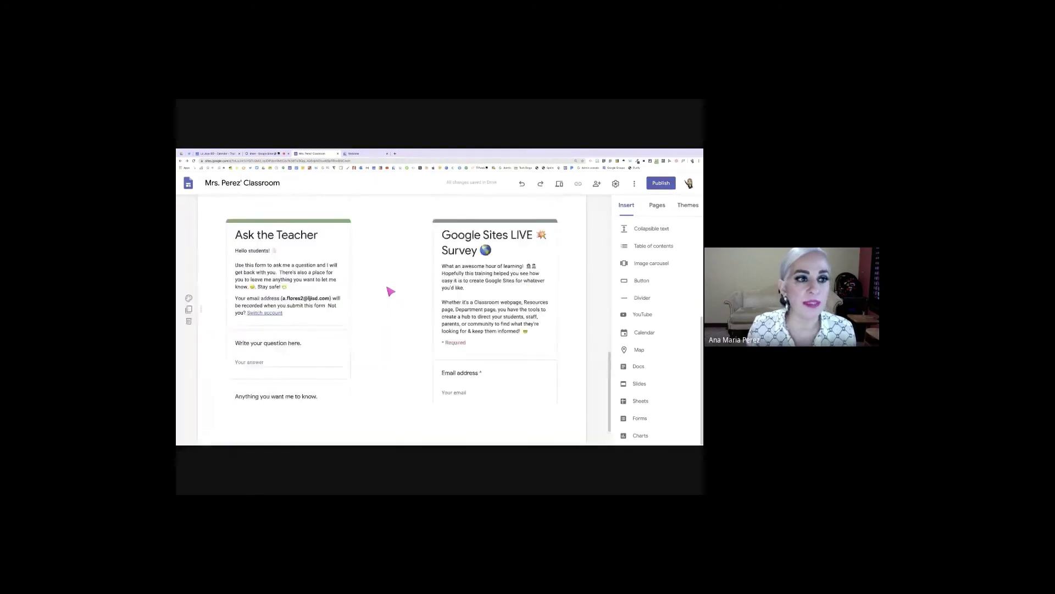
pyautogui.scroll(7, 389, 291)
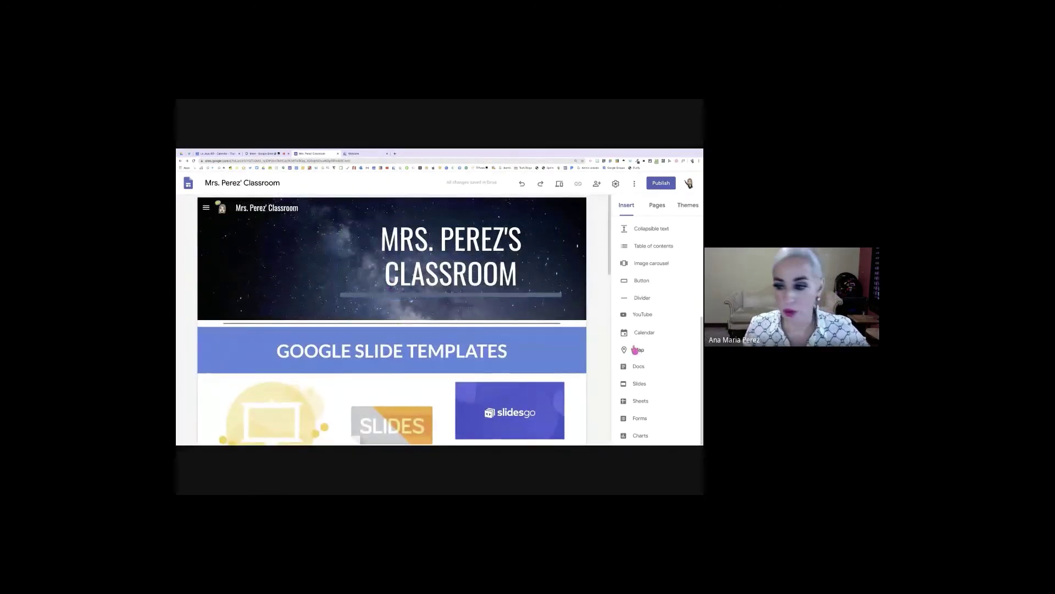
pyautogui.scroll(-2, 450, 366)
pyautogui.scroll(-8, 450, 366)
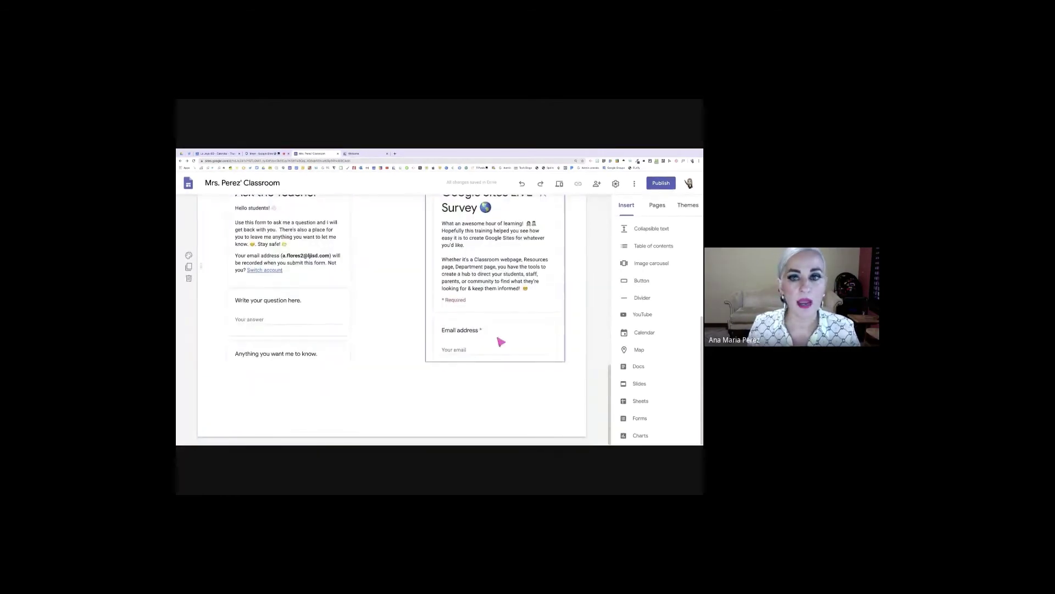
pyautogui.scroll(5, 498, 349)
pyautogui.scroll(5, 570, 347)
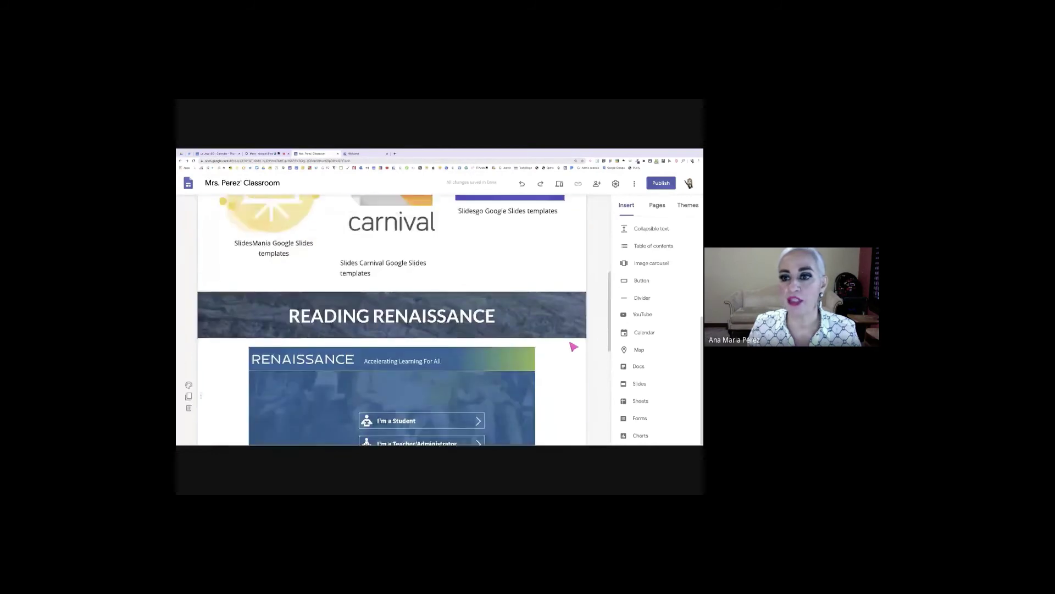
# Open the site's Resources page for editing
pyautogui.click(658, 206)
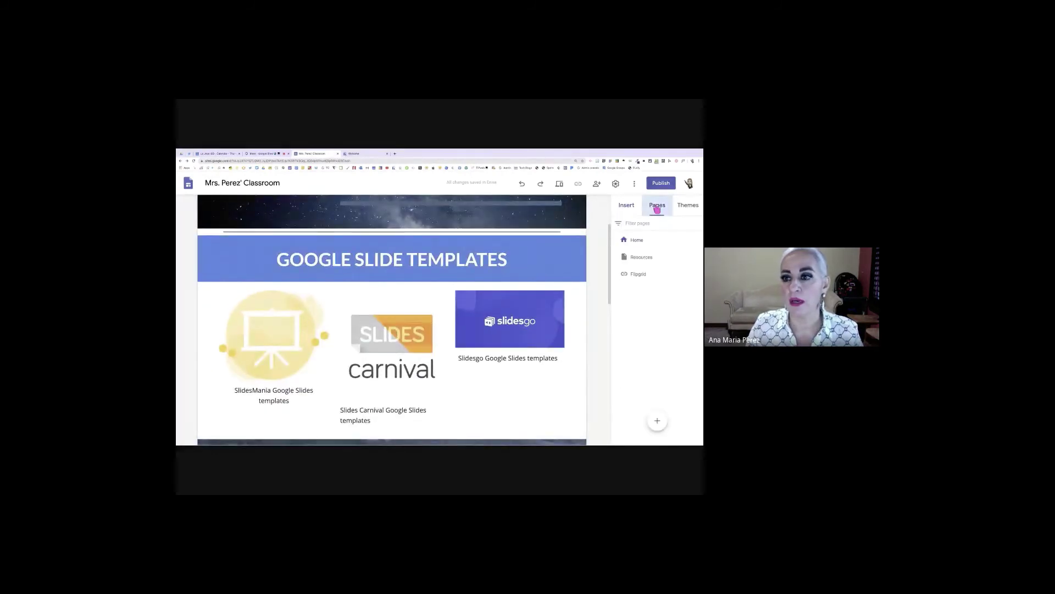
pyautogui.click(644, 258)
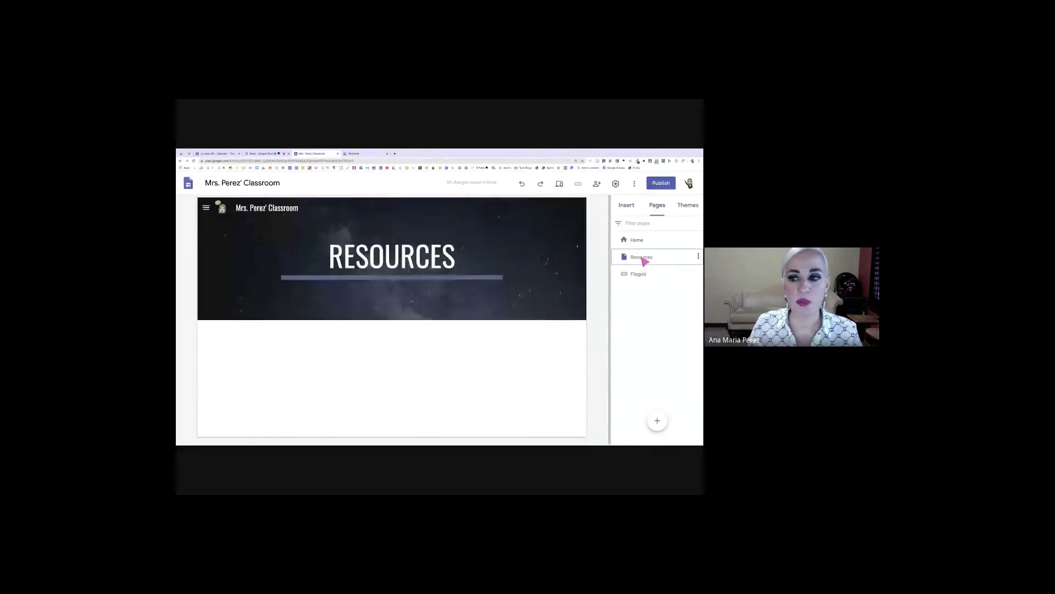
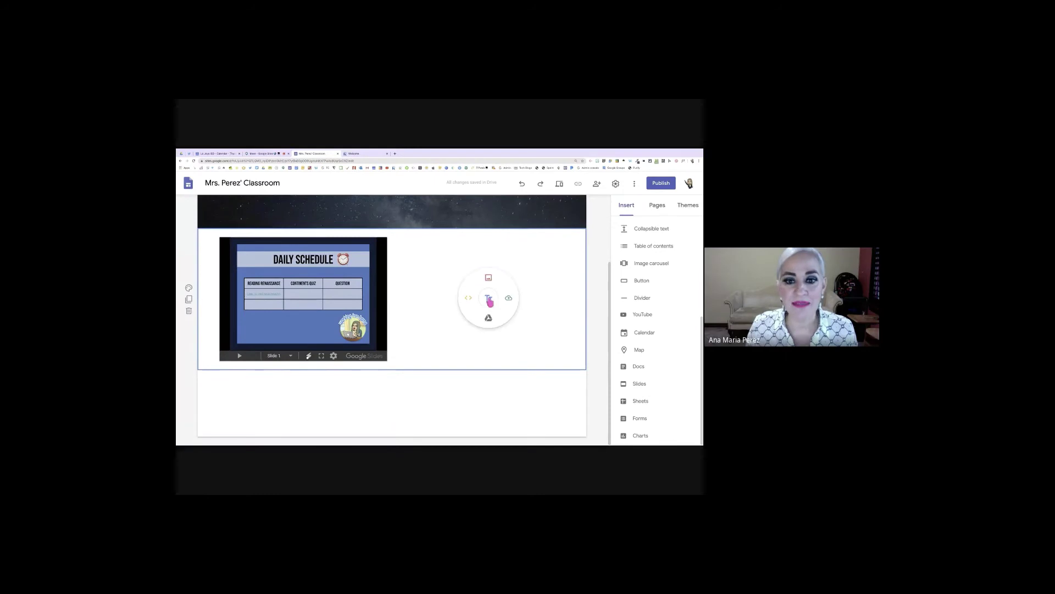
# Add a text box beside the Daily Schedule slides reading "Students this is what you have assigned for the day."
pyautogui.click(489, 315)
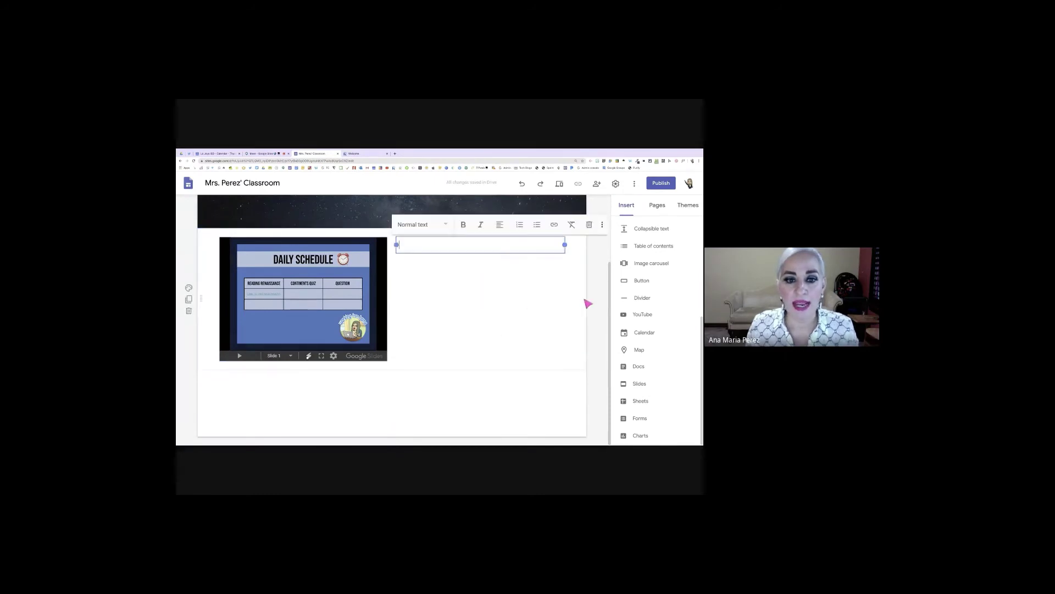
pyautogui.write('Stu')
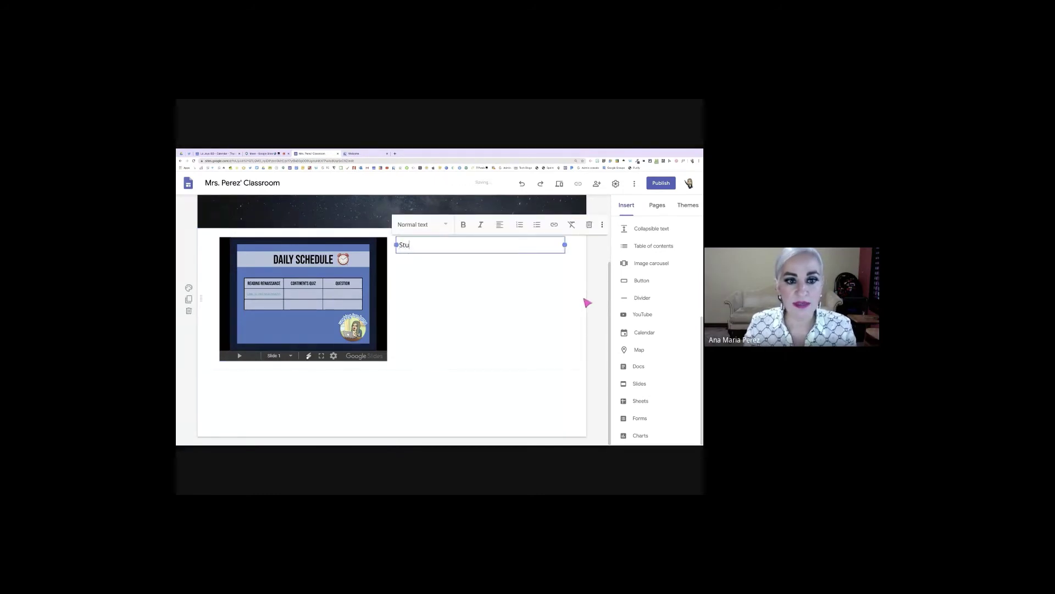
pyautogui.write('dents this')
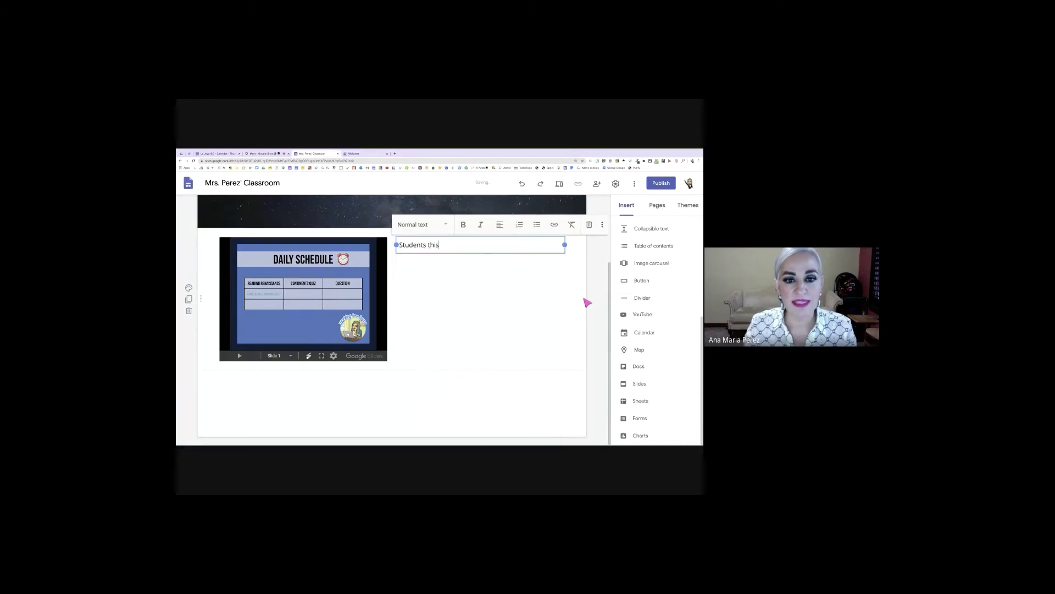
pyautogui.write(' is what you h')
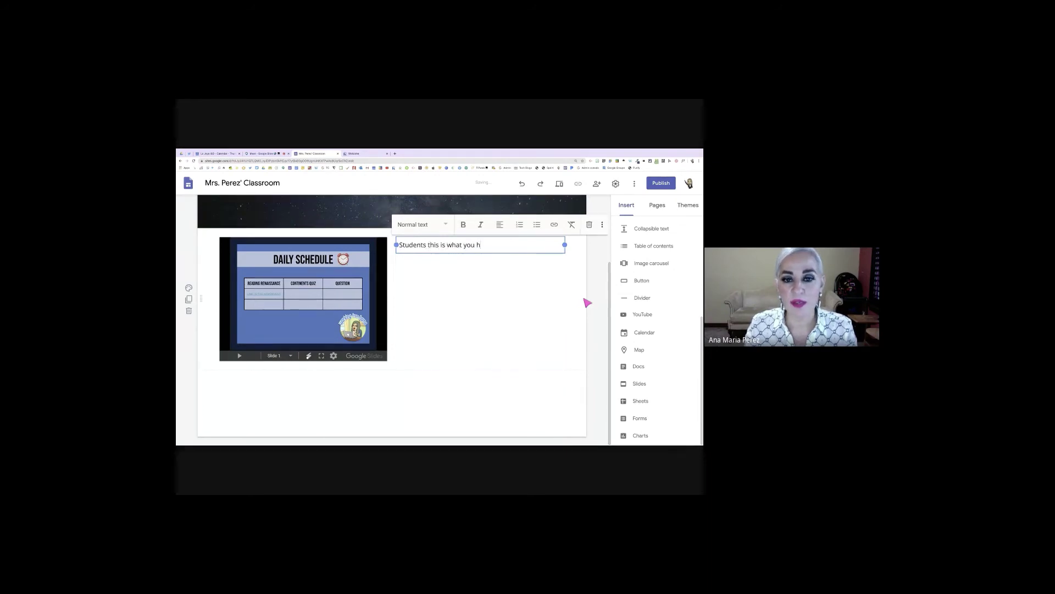
pyautogui.write('ave assigned f')
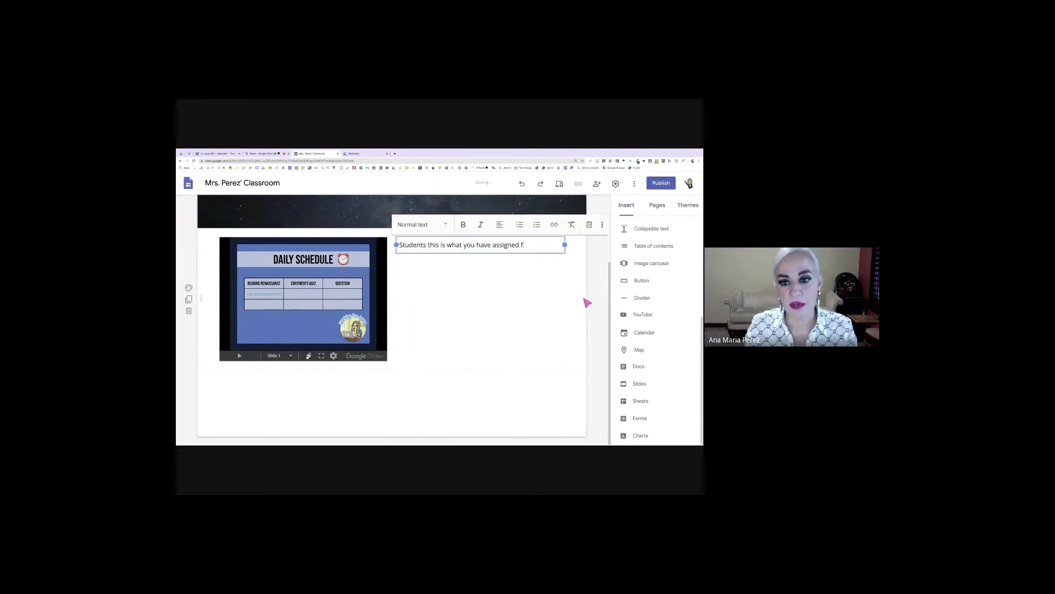
pyautogui.write('or the day.')
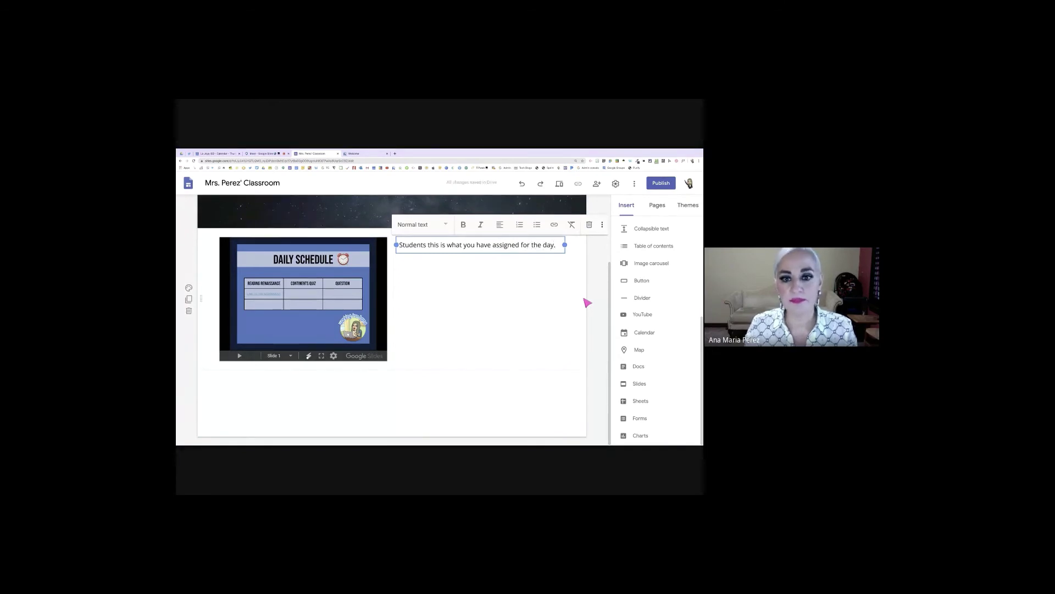
pyautogui.click(551, 334)
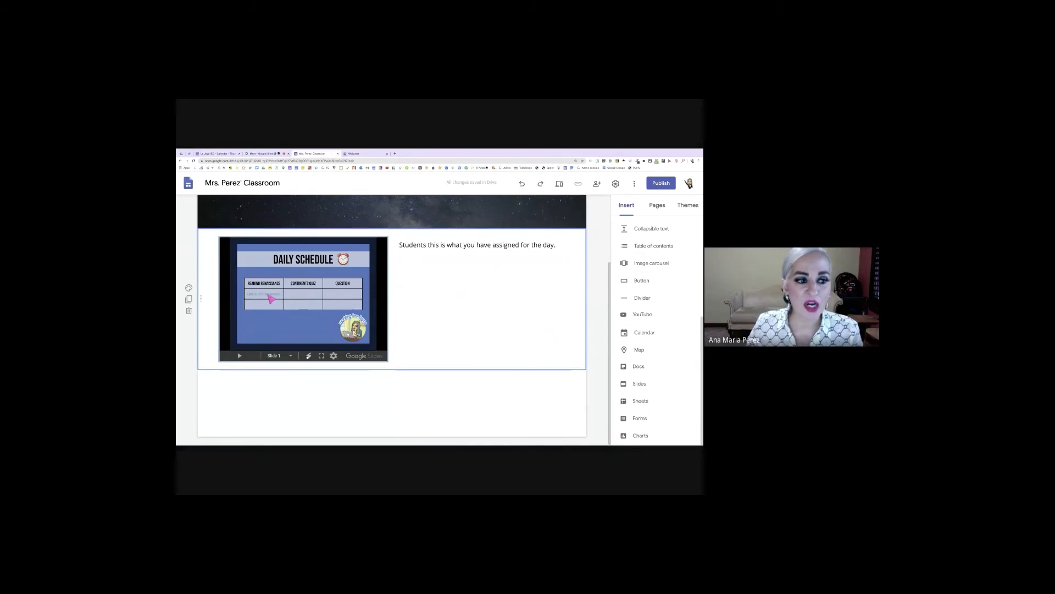
# Preview the Resources page and test the Reading Renaissance link in the Daily Schedule slides, closing the assignment tab and the preview
pyautogui.click(268, 299)
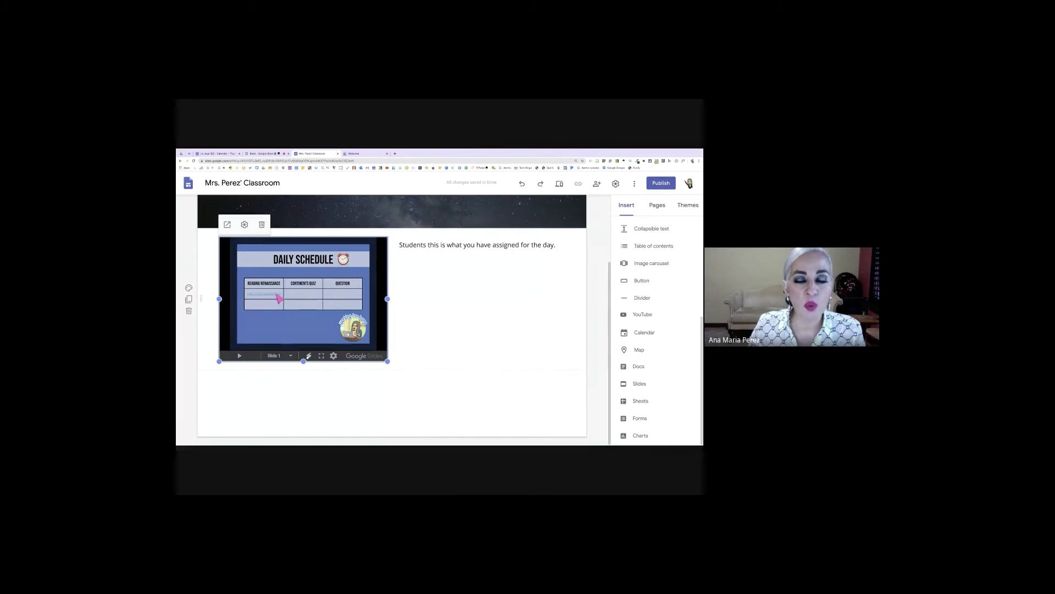
pyautogui.click(433, 309)
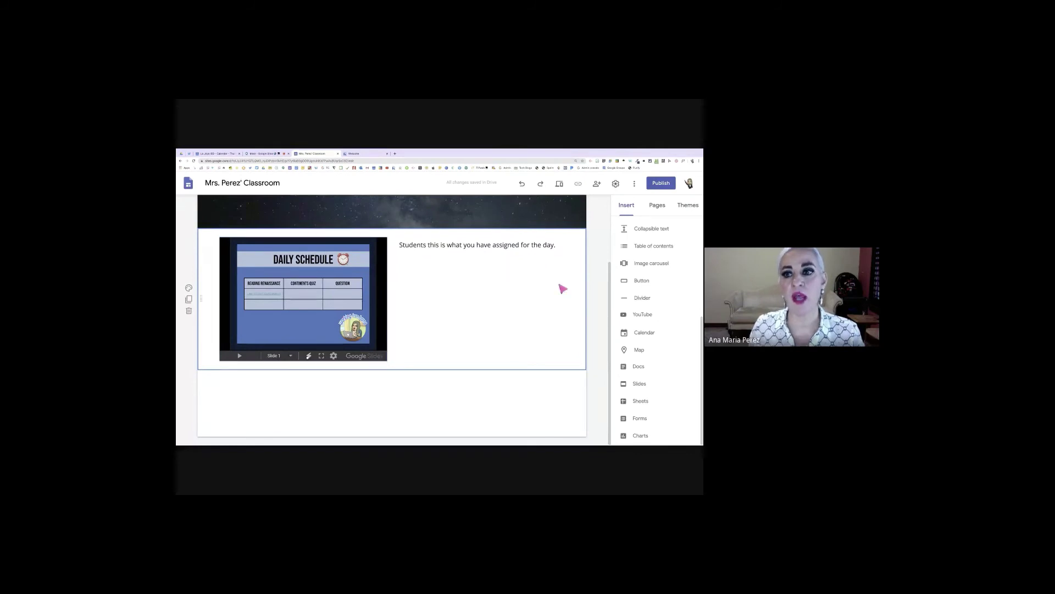
pyautogui.click(559, 185)
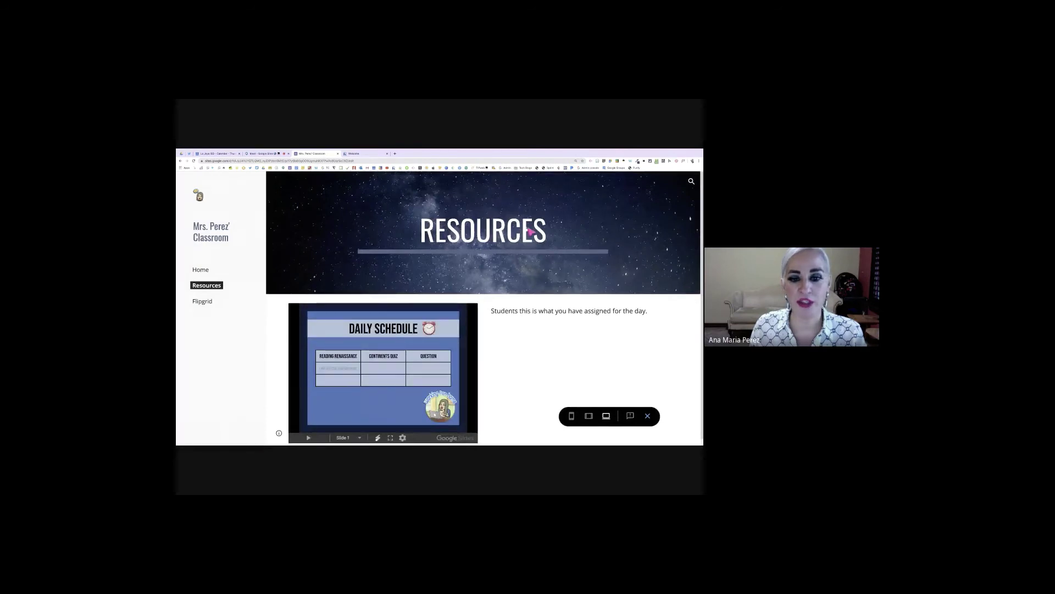
pyautogui.scroll(-1, 517, 314)
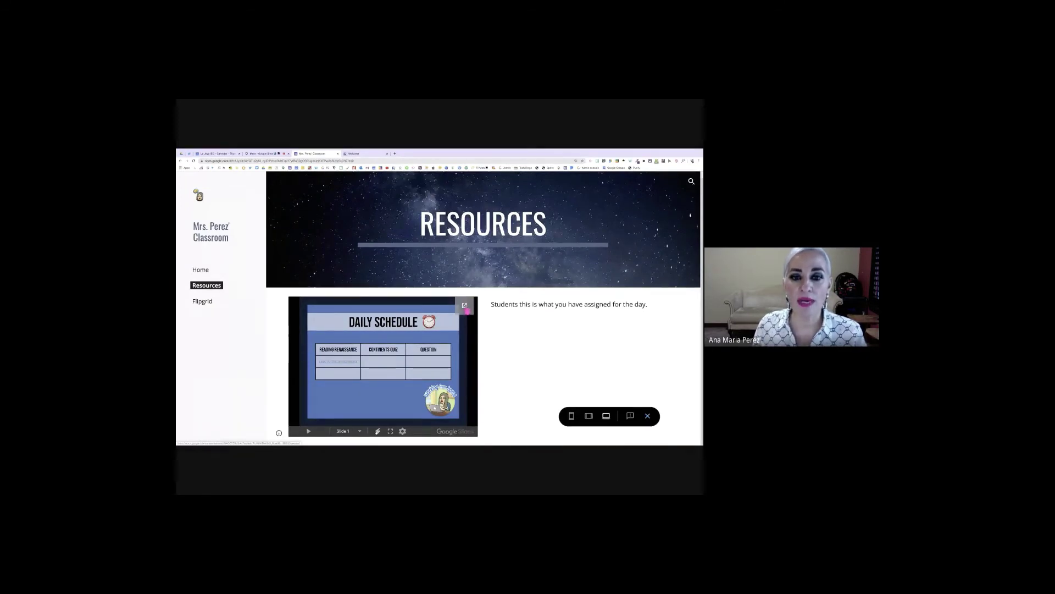
pyautogui.click(340, 363)
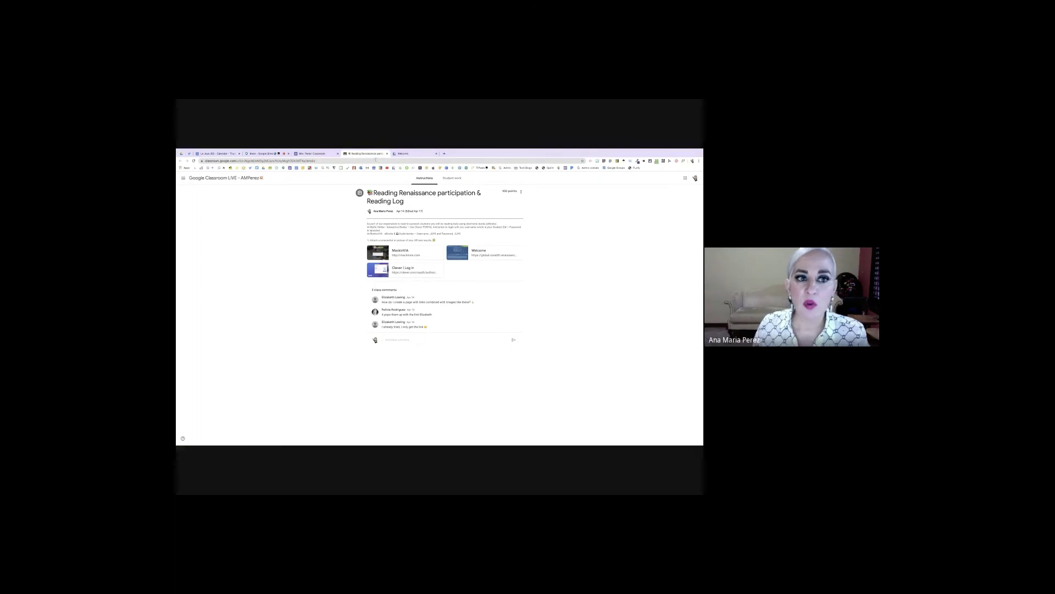
pyautogui.click(319, 153)
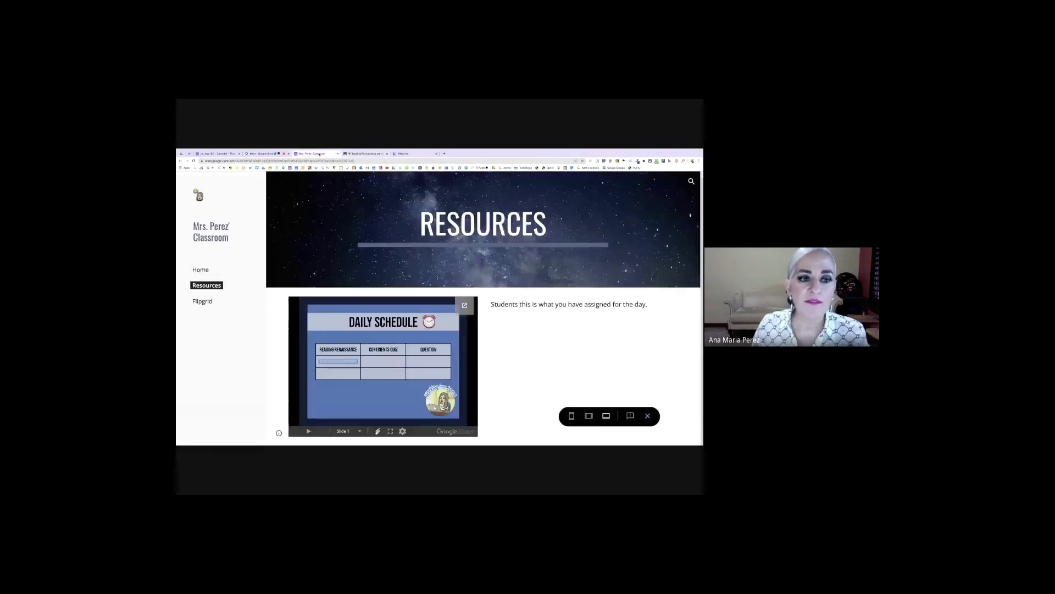
pyautogui.click(346, 363)
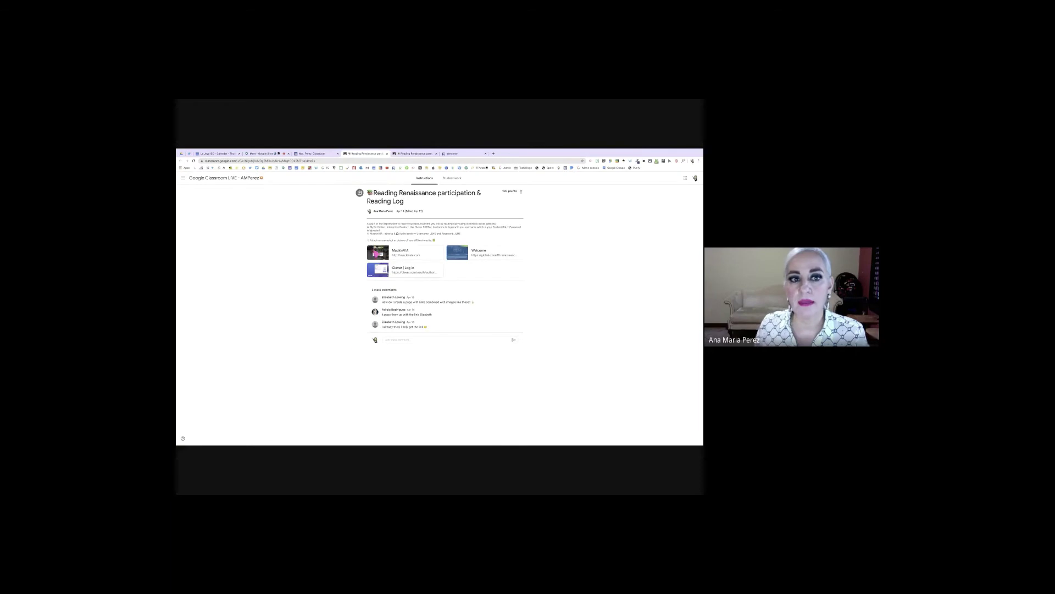
pyautogui.click(387, 154)
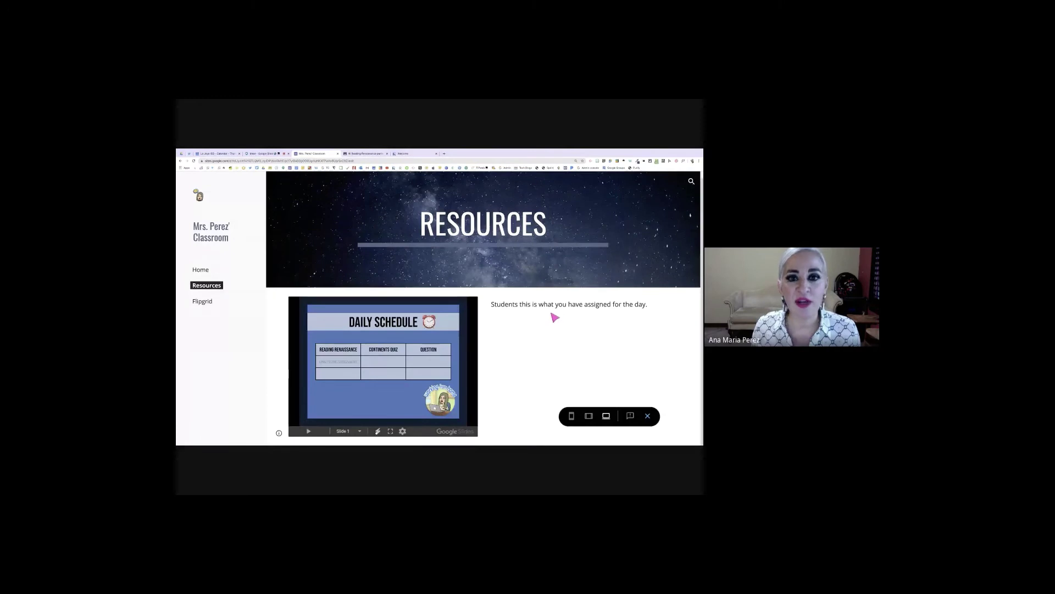
pyautogui.click(648, 416)
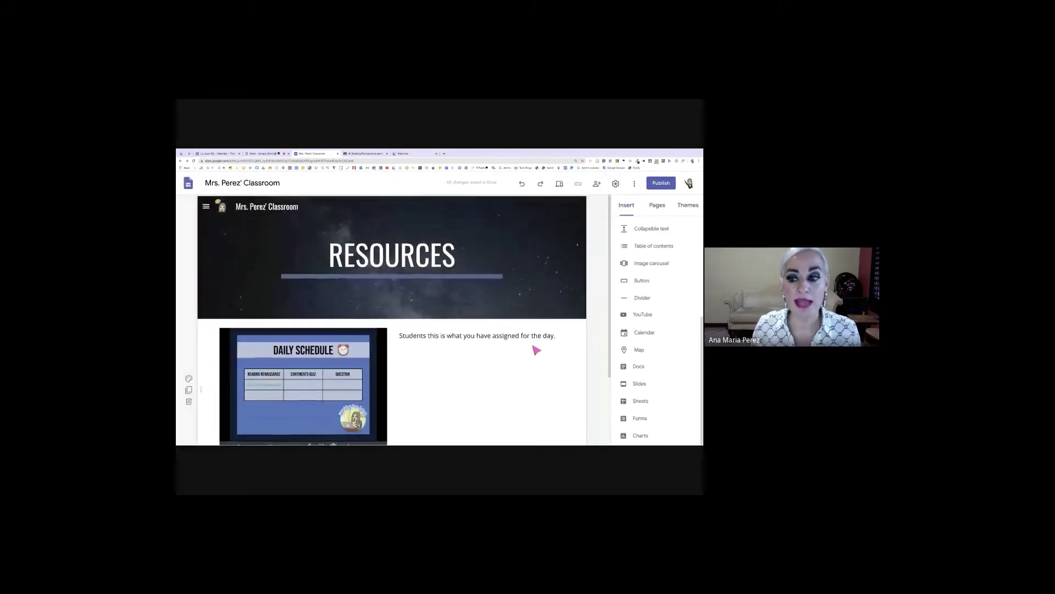
pyautogui.scroll(-3, 536, 350)
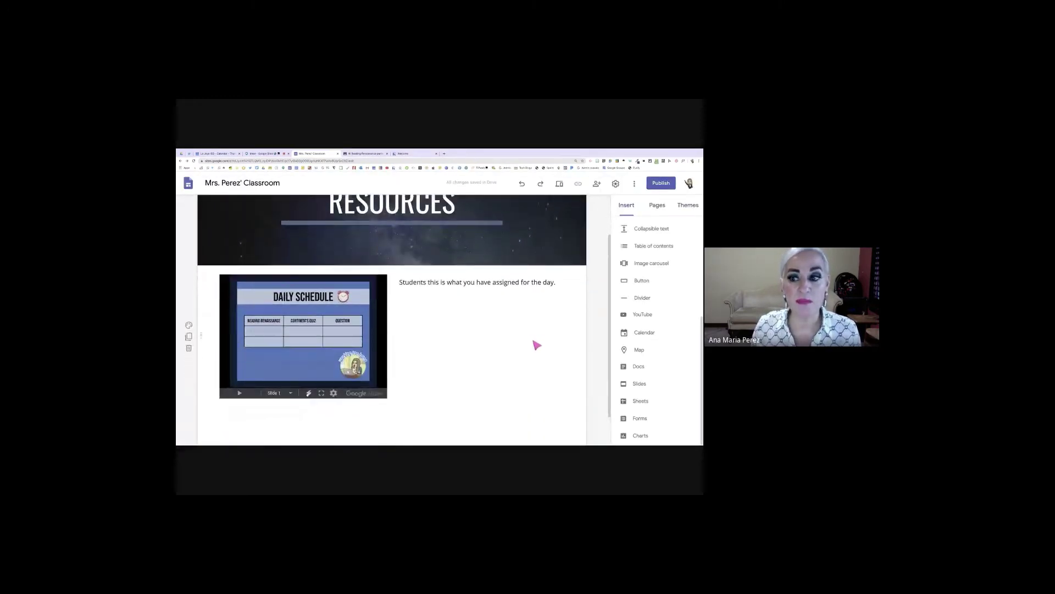
pyautogui.click(642, 265)
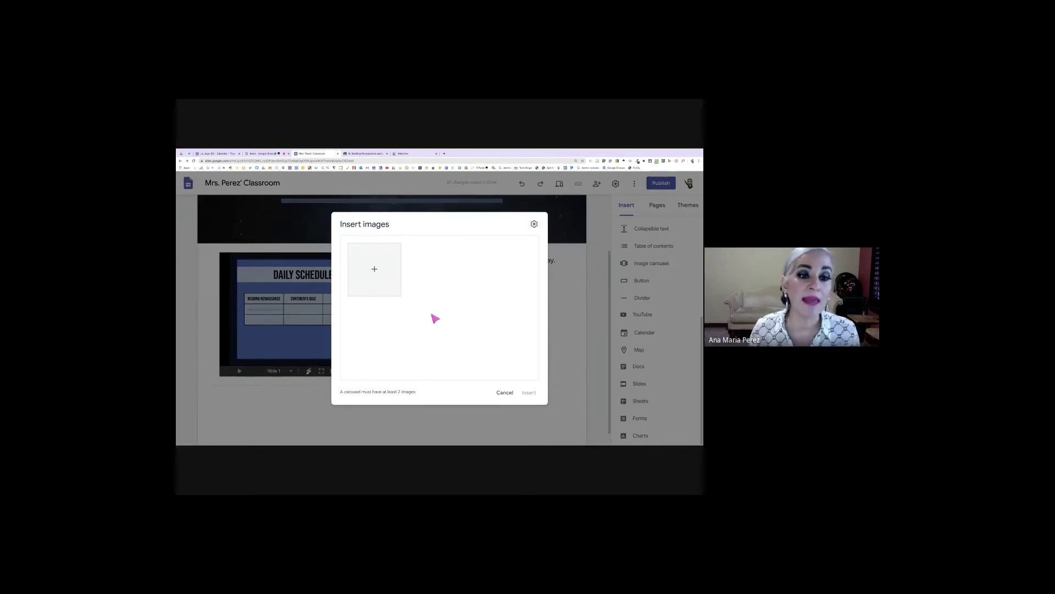
pyautogui.click(506, 394)
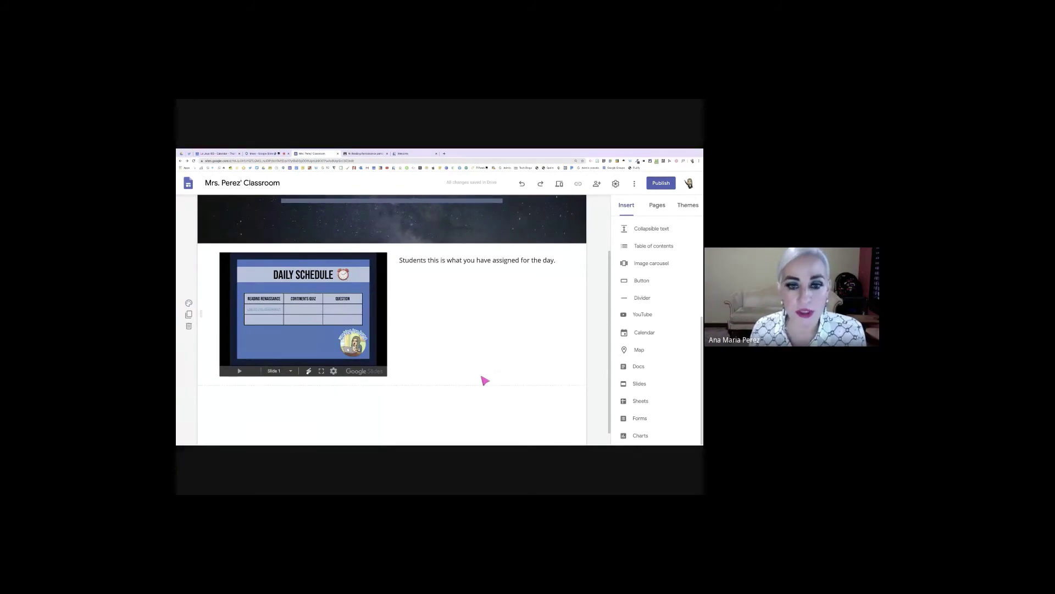
# Insert the uploaded YouTube video "Customizing & Changing your Google Classroom banner" below the Daily Schedule slides
pyautogui.click(643, 318)
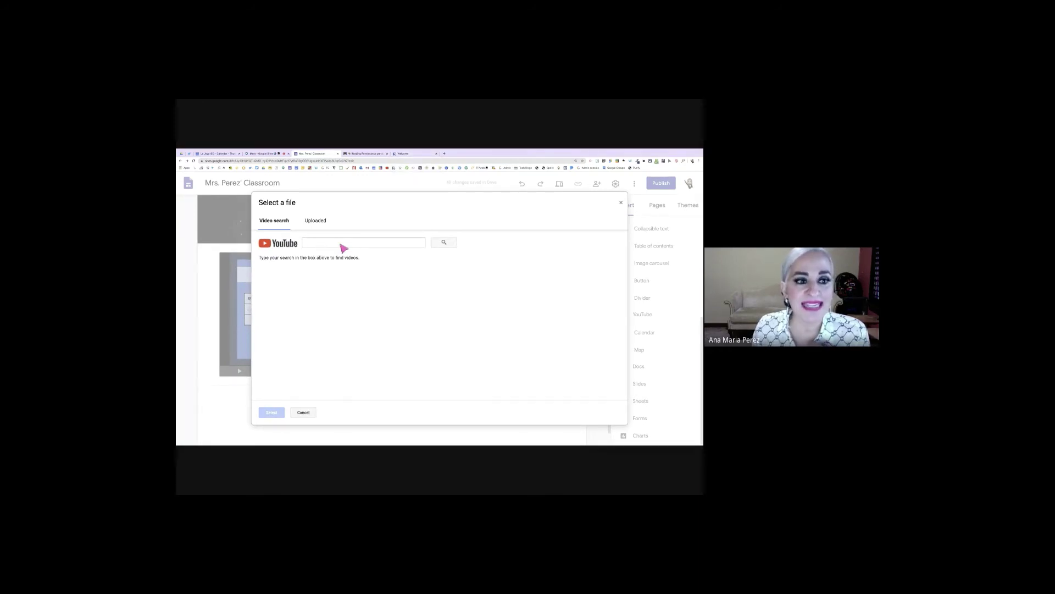
pyautogui.click(316, 222)
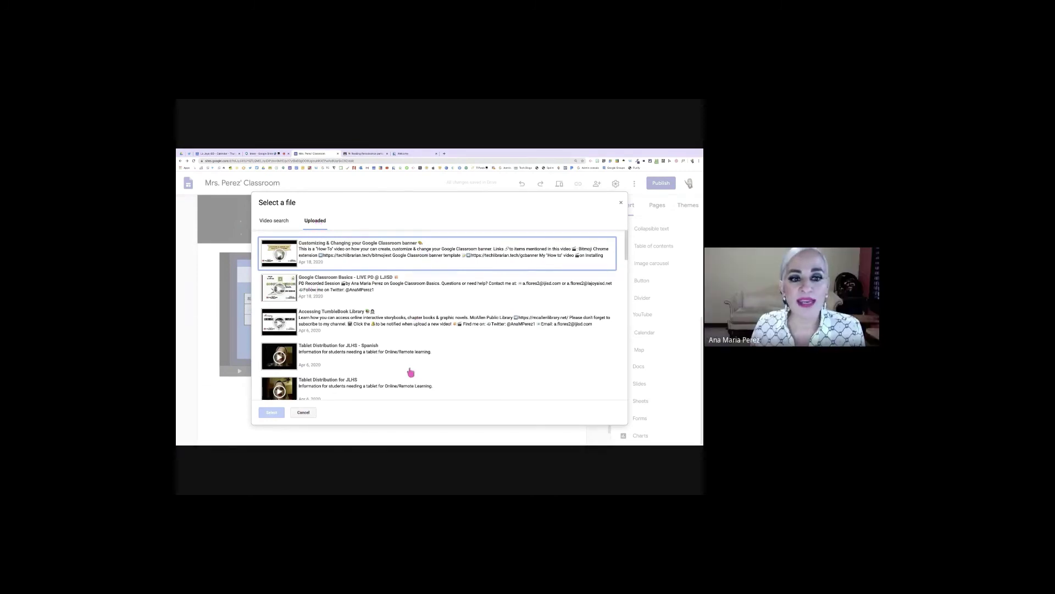
pyautogui.scroll(-2, 407, 324)
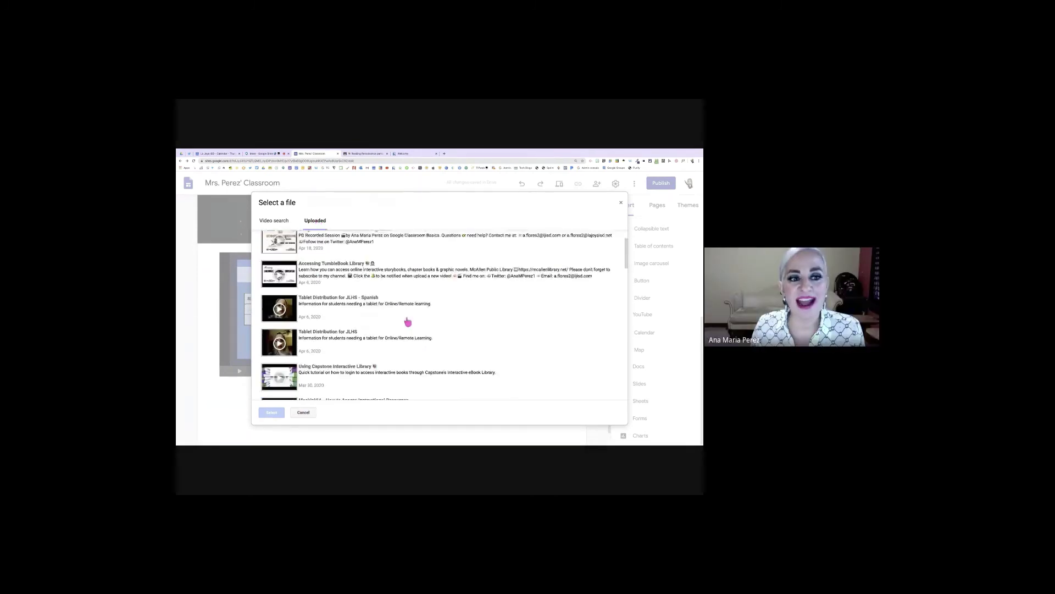
pyautogui.scroll(-4, 407, 322)
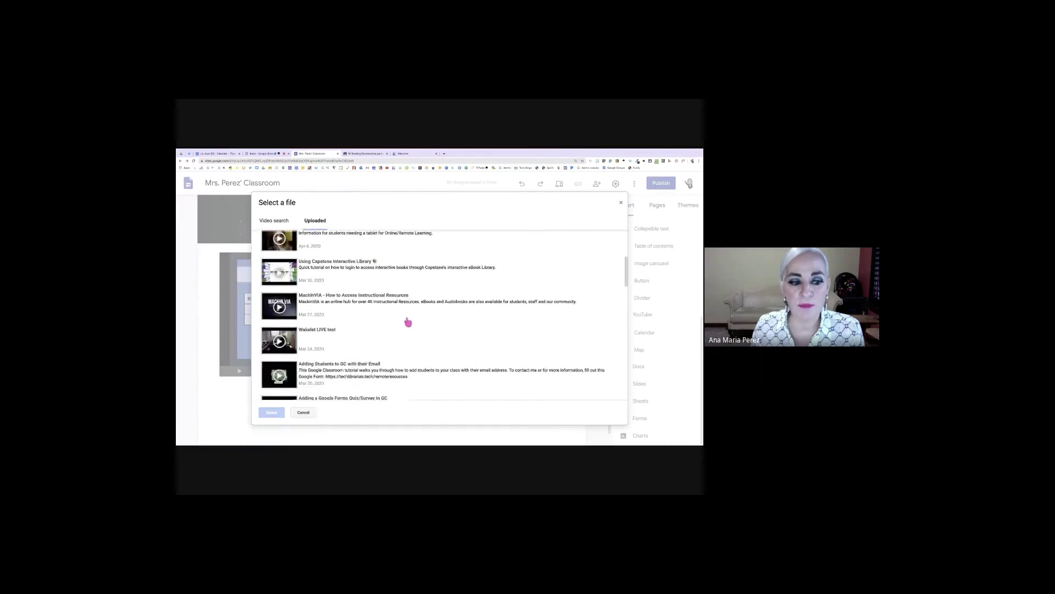
pyautogui.scroll(5, 407, 322)
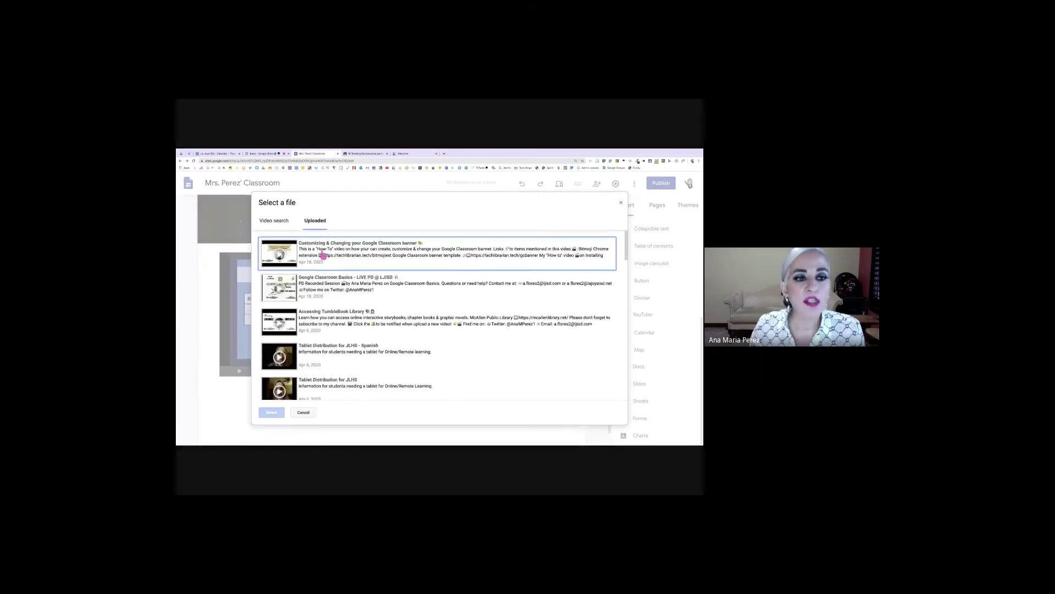
pyautogui.click(384, 259)
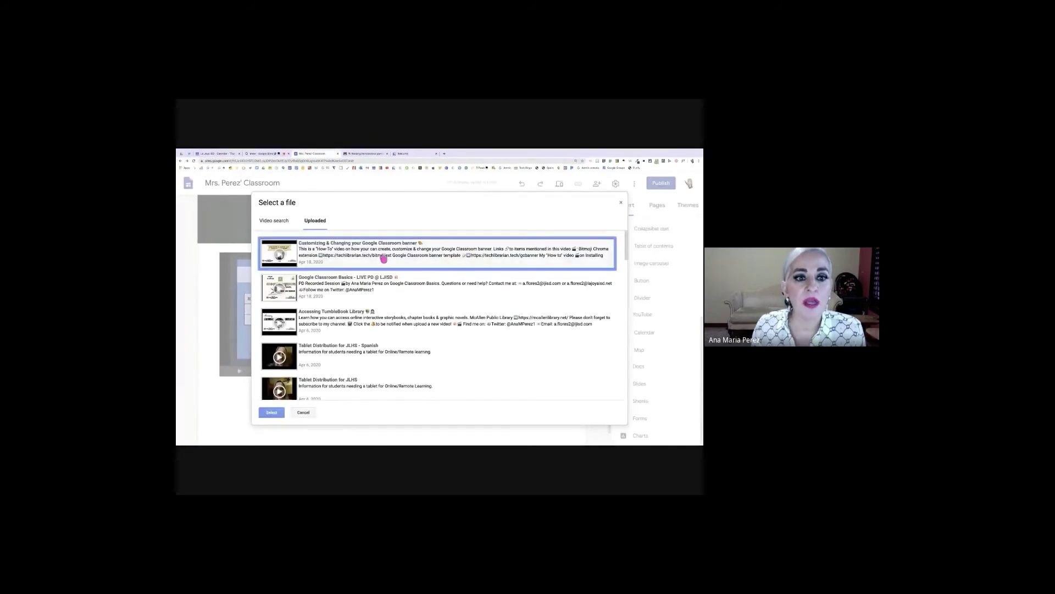
pyautogui.click(277, 413)
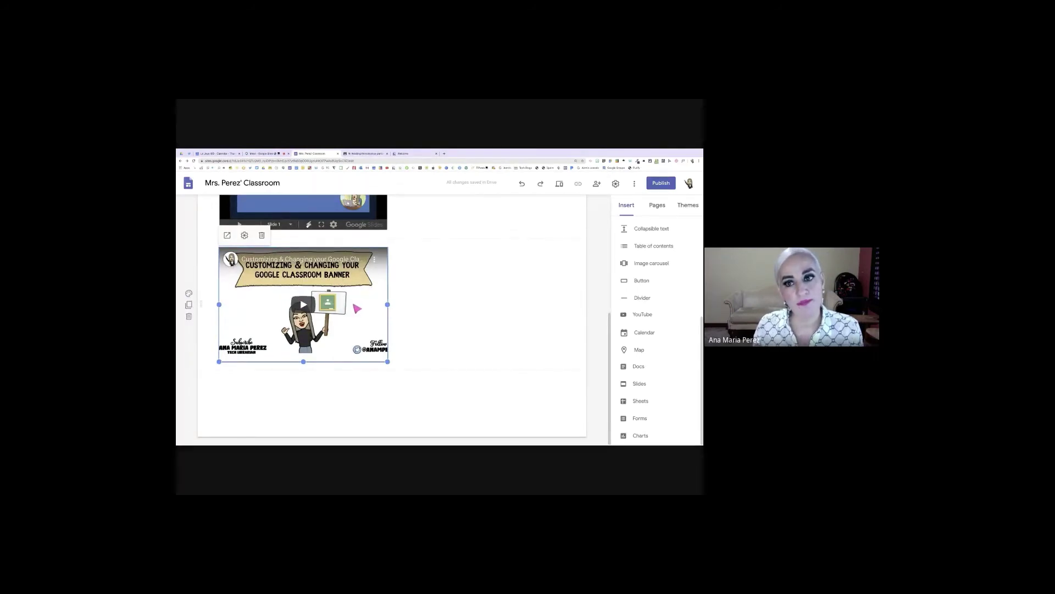
# Preview the Resources page, briefly play and pause the embedded banner video, and return to editing
pyautogui.click(558, 186)
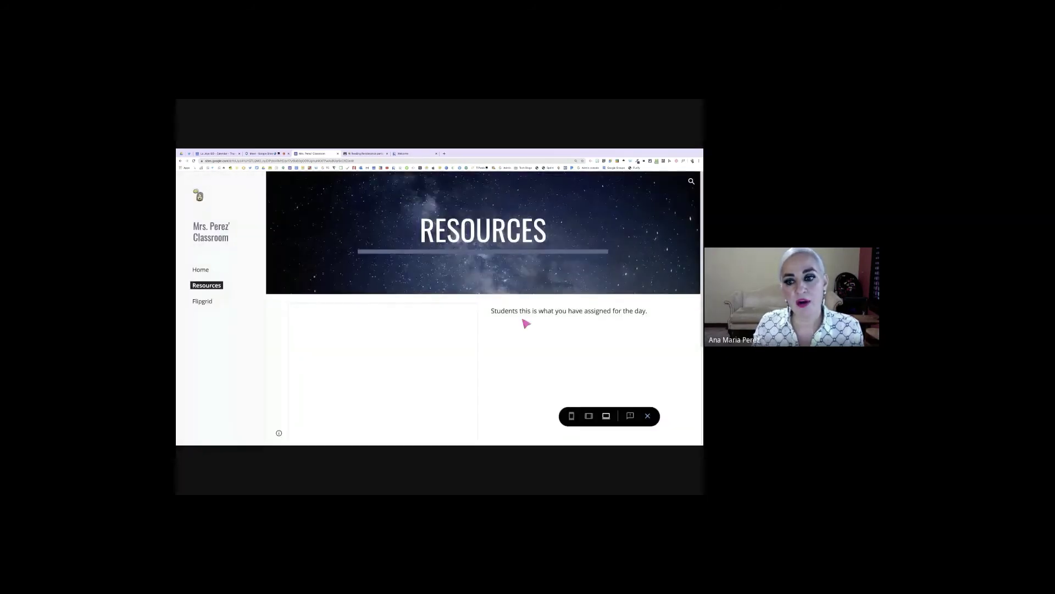
pyautogui.scroll(-2, 526, 322)
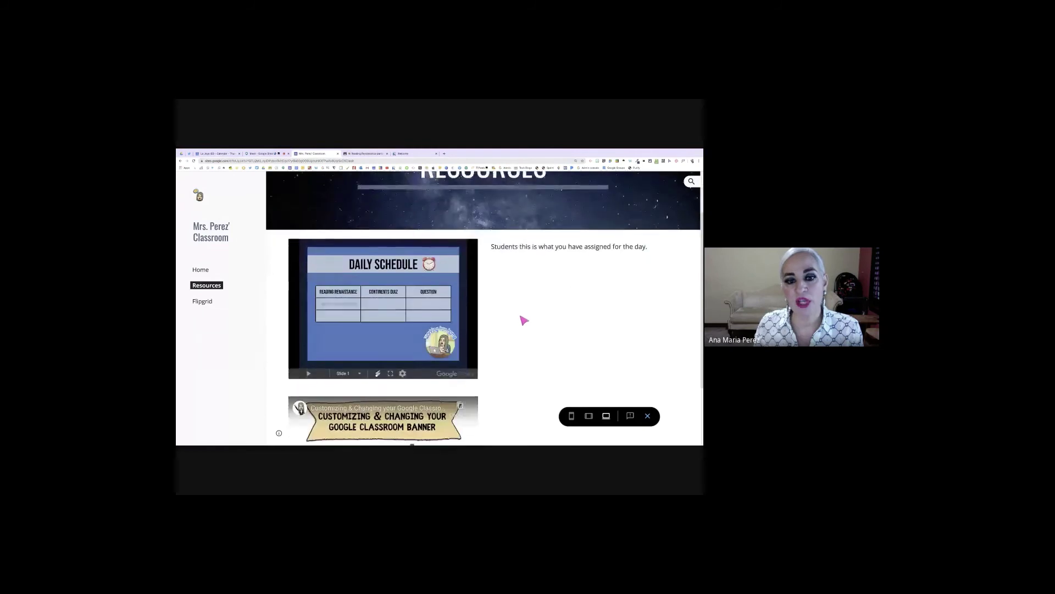
pyautogui.scroll(-4, 454, 293)
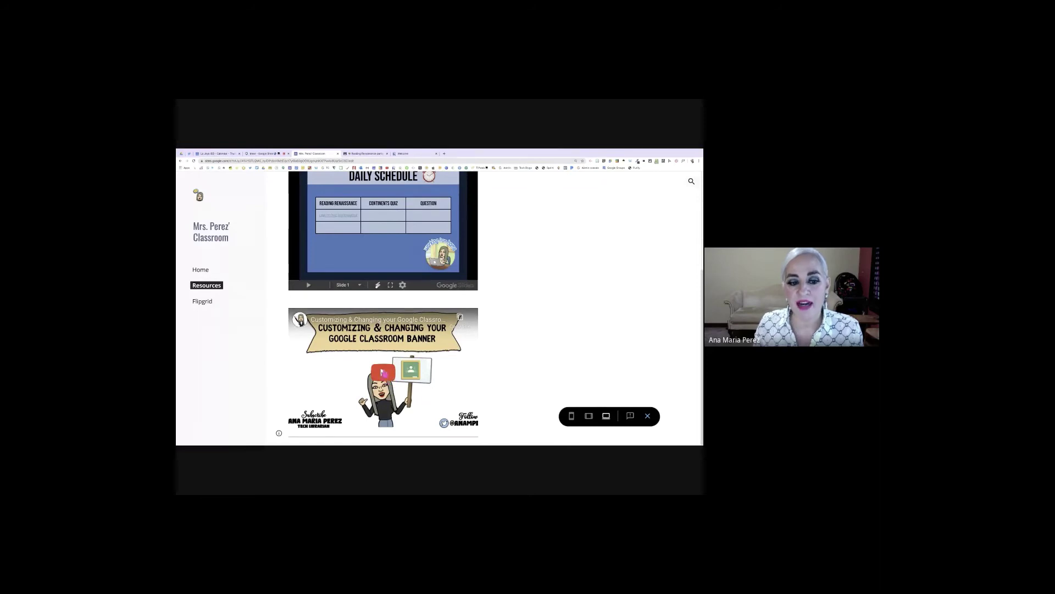
pyautogui.click(383, 372)
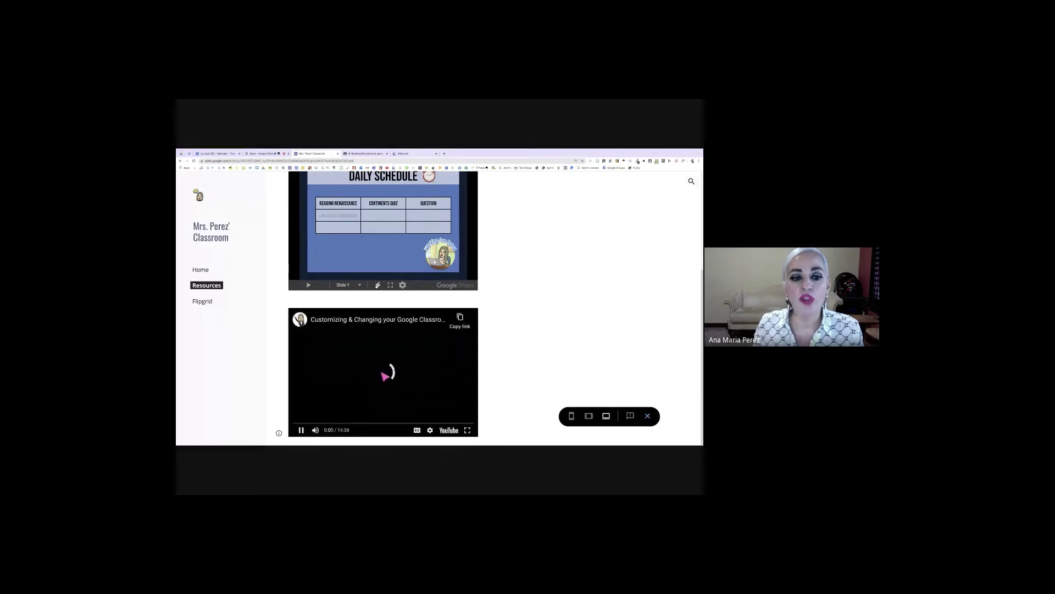
pyautogui.click(302, 430)
pyautogui.scroll(3, 519, 268)
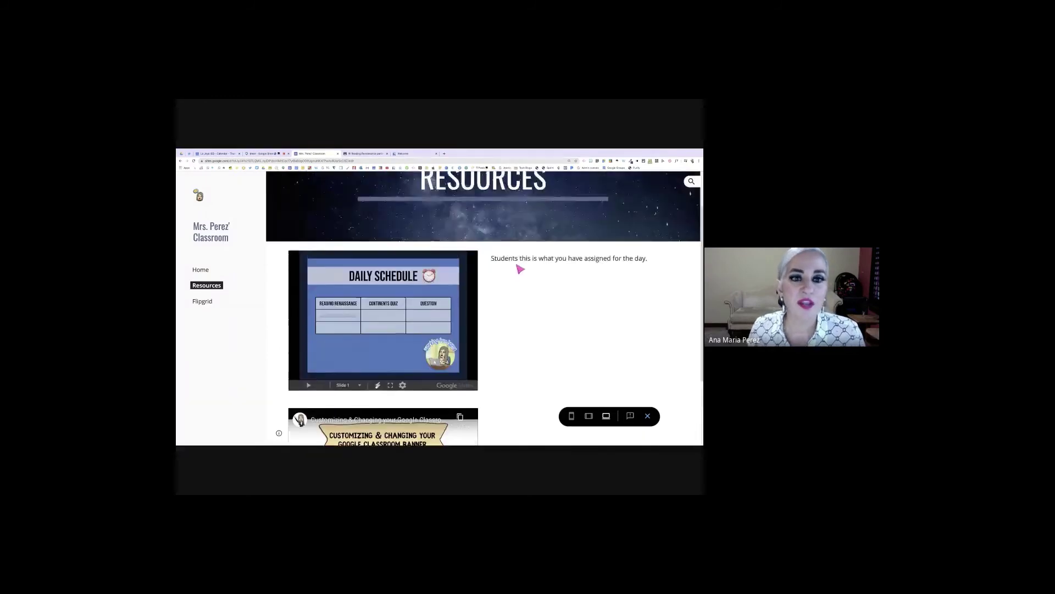
pyautogui.scroll(2, 519, 268)
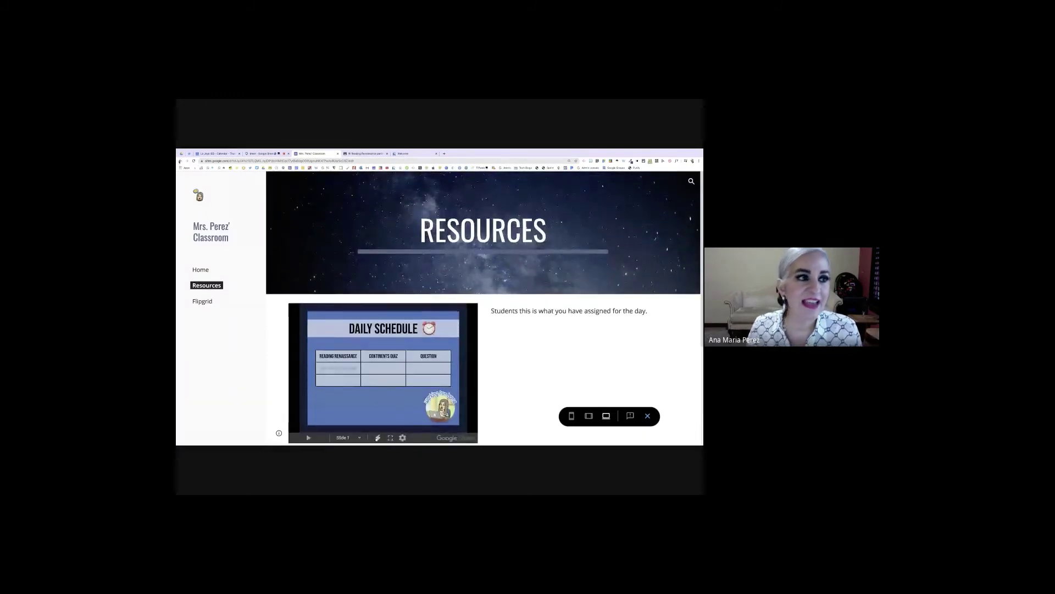
pyautogui.click(648, 416)
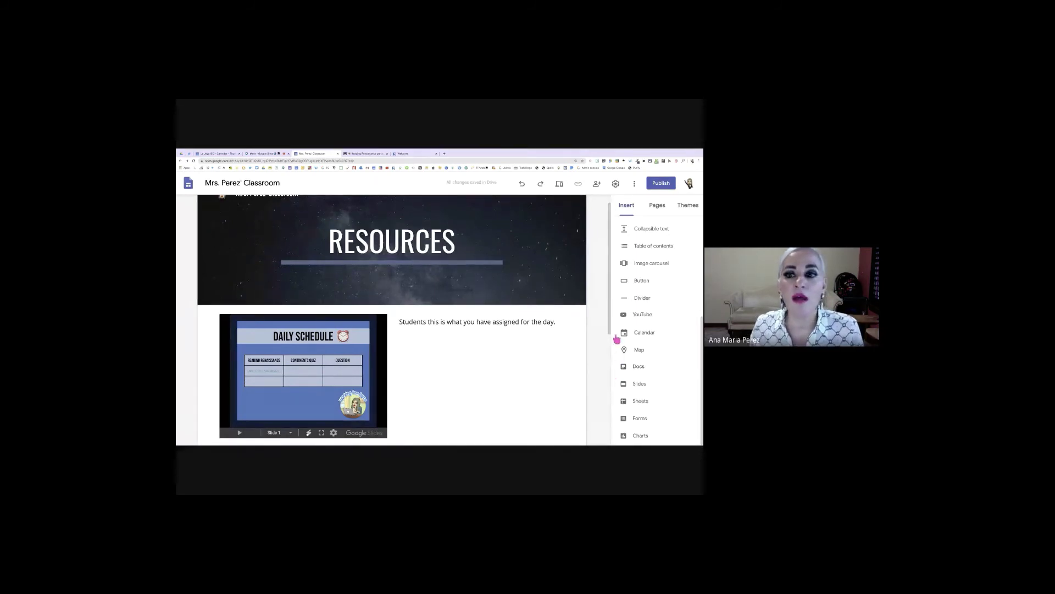
# Open the site's sharing settings and examine the publishing visibility options without changing them
pyautogui.scroll(1, 614, 334)
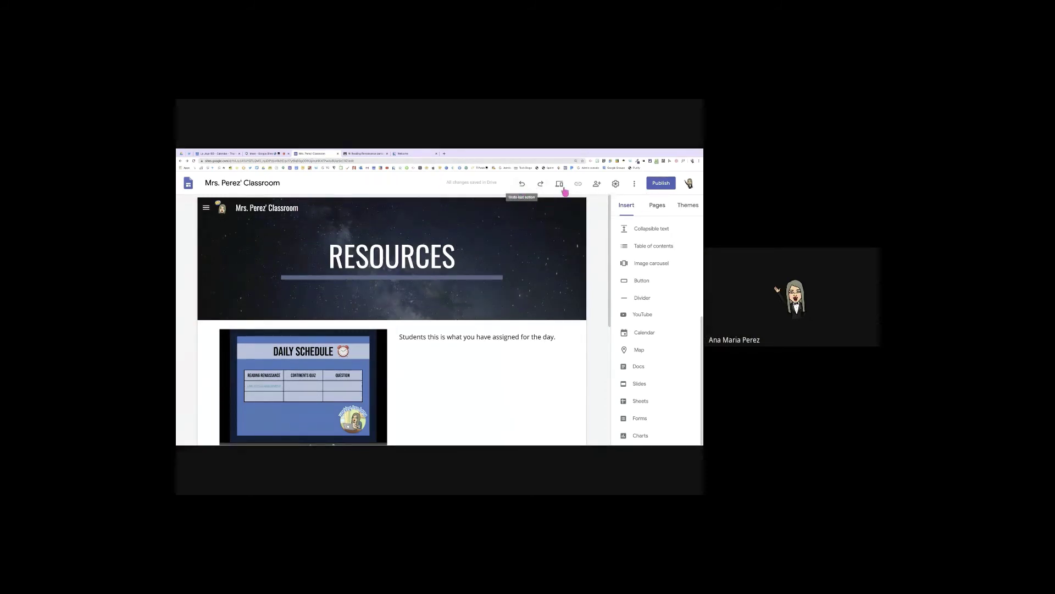
pyautogui.click(599, 186)
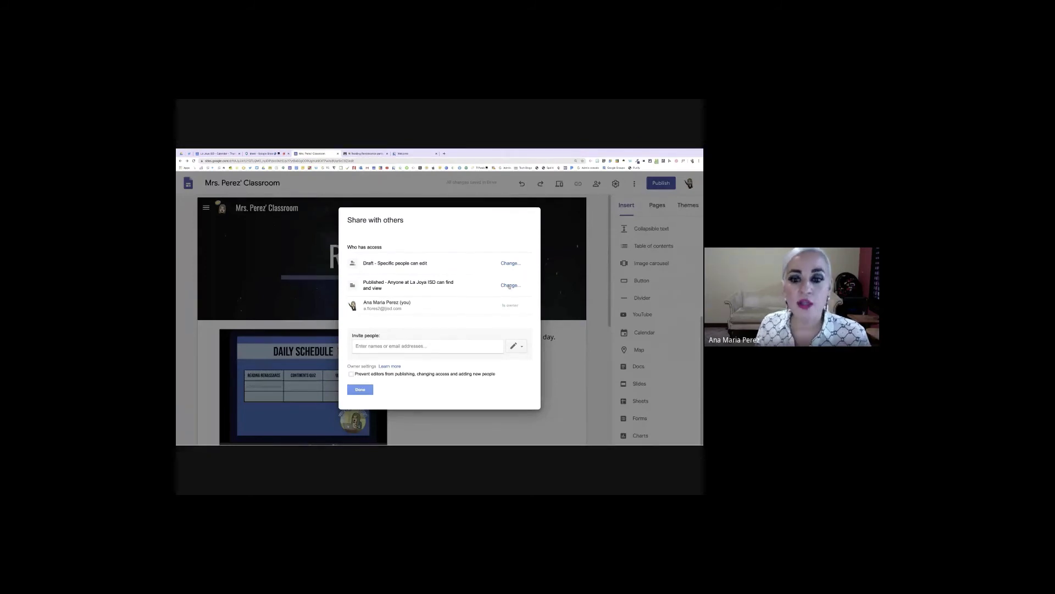
pyautogui.click(509, 286)
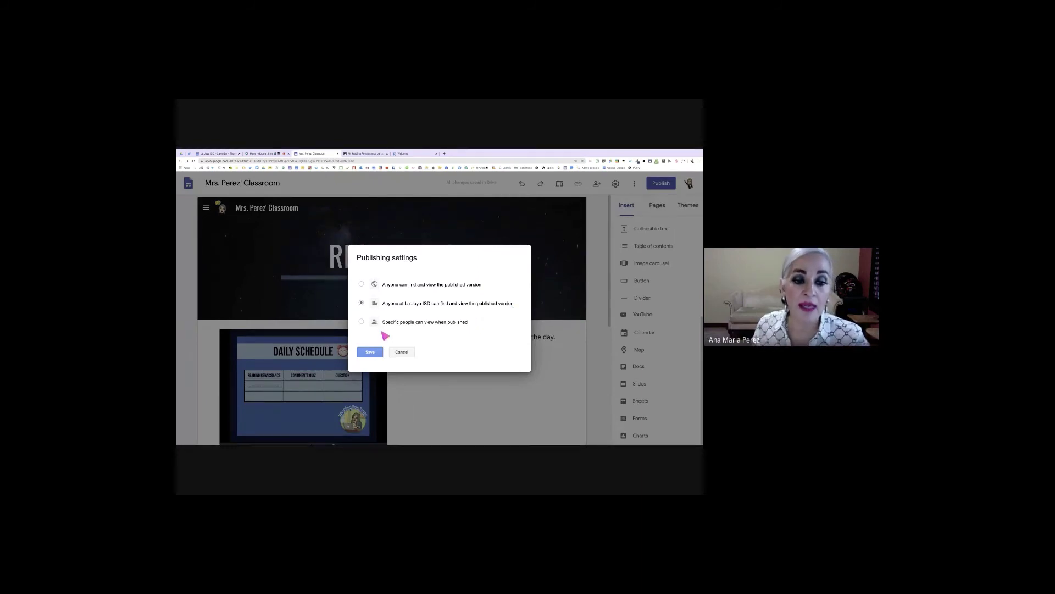
pyautogui.click(398, 355)
# Invite a colleague to edit the site with notification enabled, check the access list, and finish sharing
pyautogui.click(369, 345)
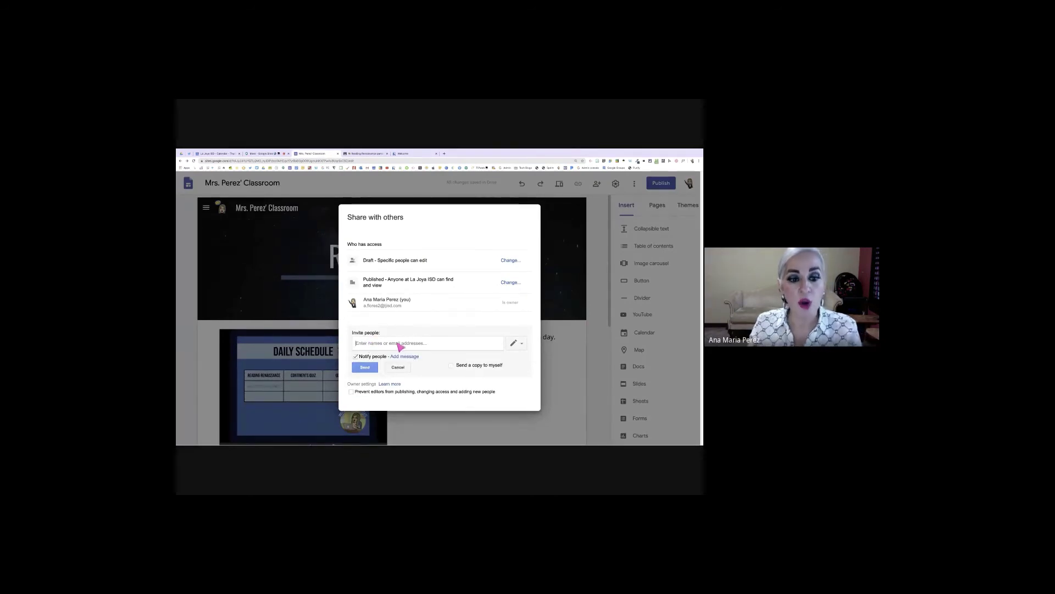
pyautogui.write('c.')
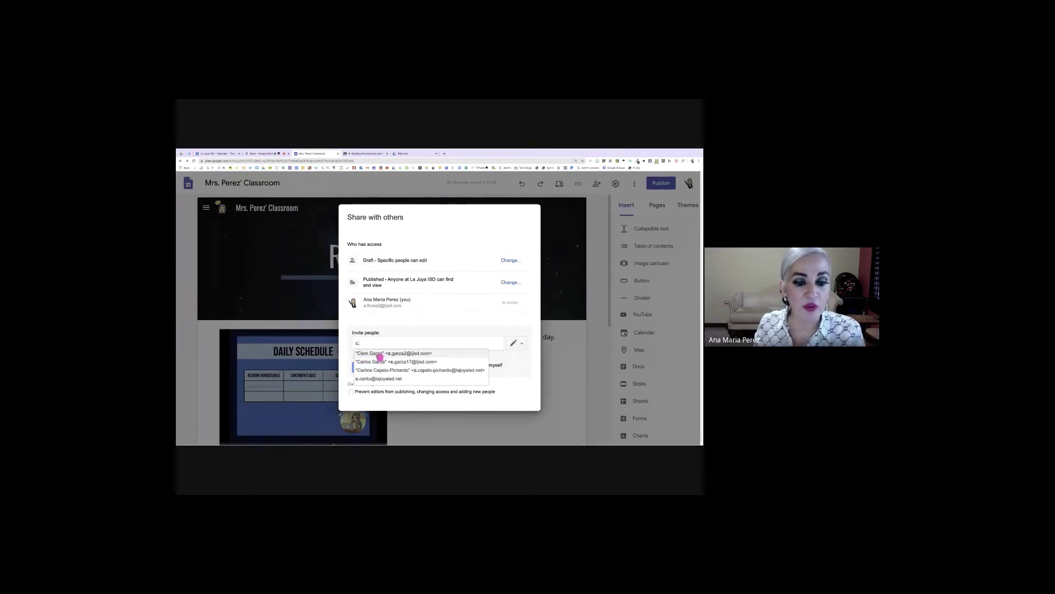
pyautogui.click(388, 354)
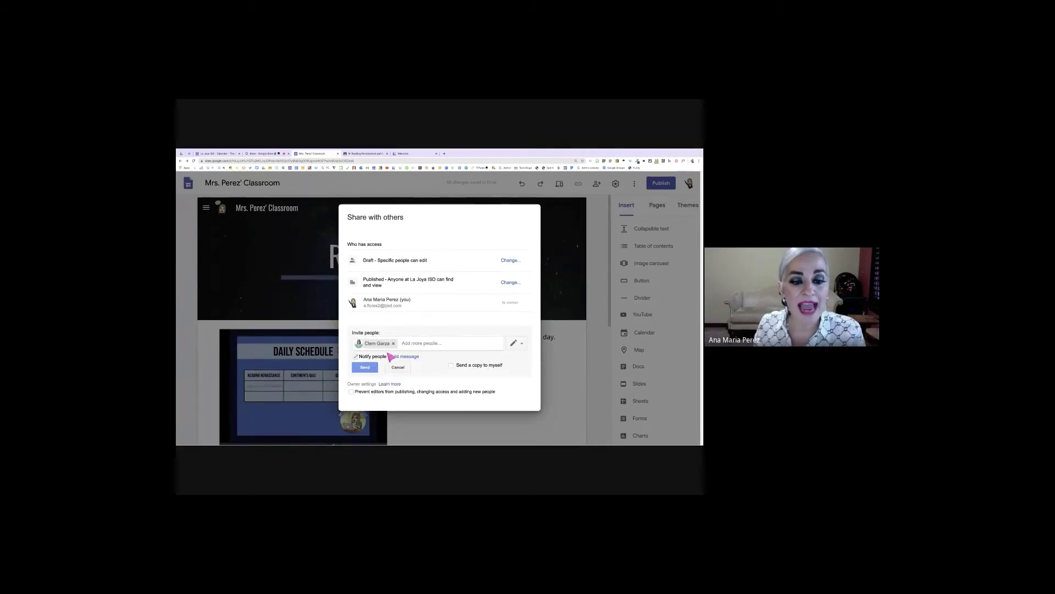
pyautogui.click(365, 368)
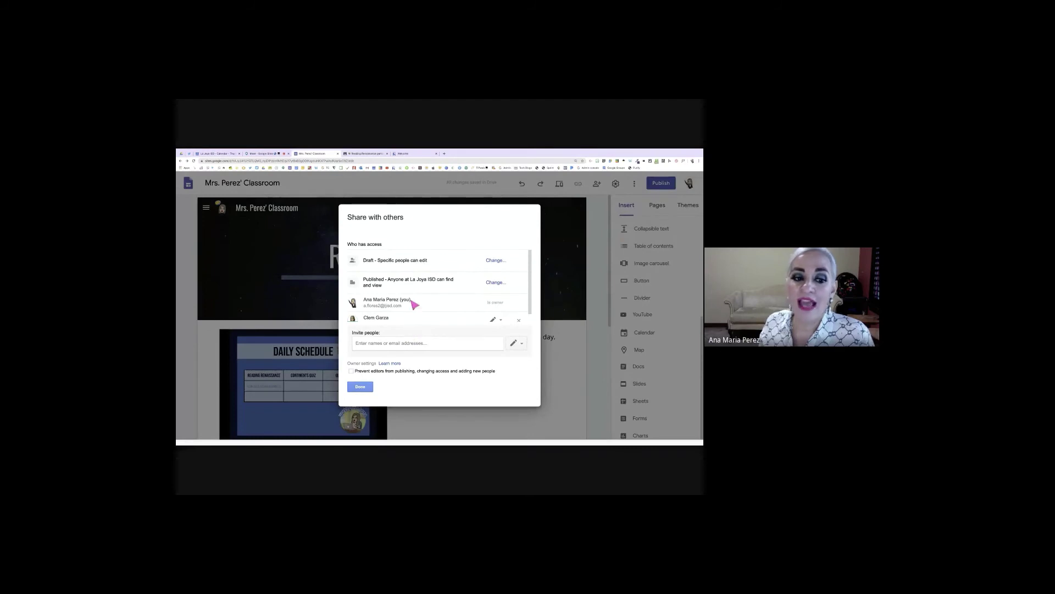
pyautogui.scroll(-1, 411, 301)
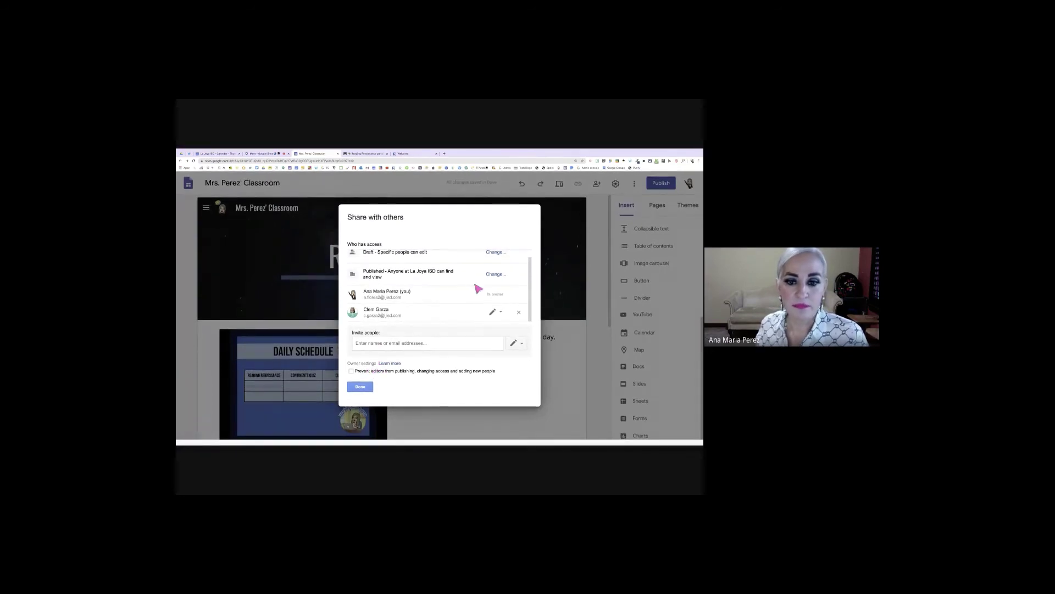
pyautogui.click(360, 388)
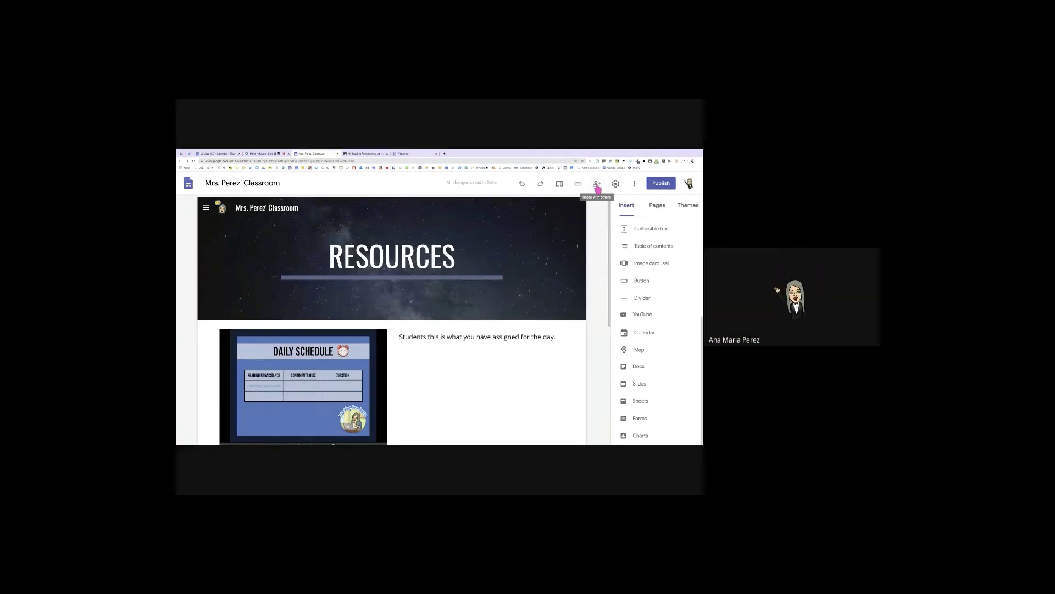
# Start inserting a Drive file below the banner video and examine the files in the Juarez Lincoln HS folder
pyautogui.press('XF86AudioLowerVolume')
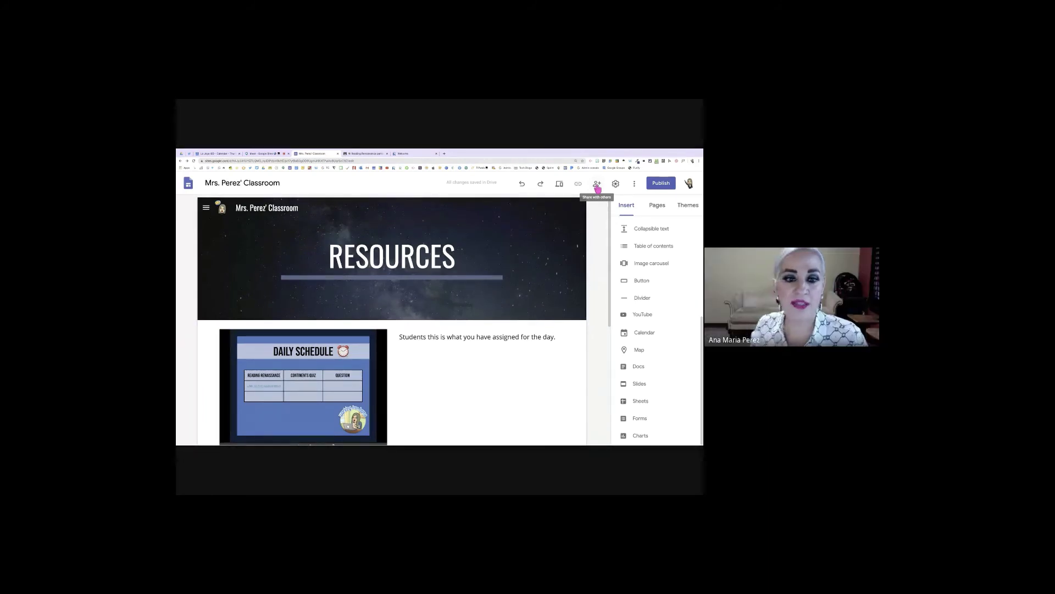
pyautogui.scroll(-5, 523, 259)
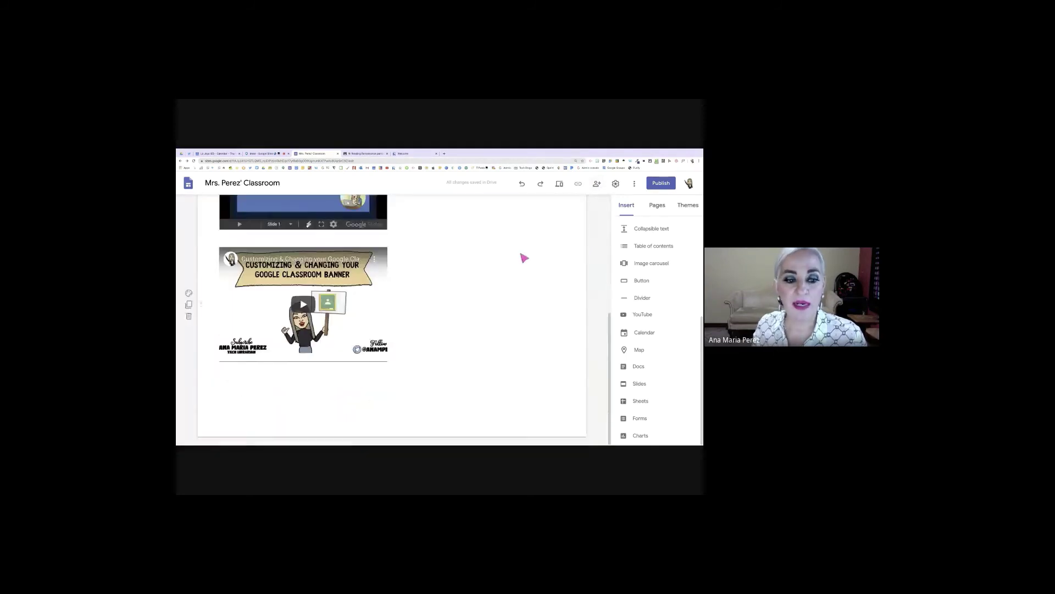
pyautogui.doubleClick(335, 388)
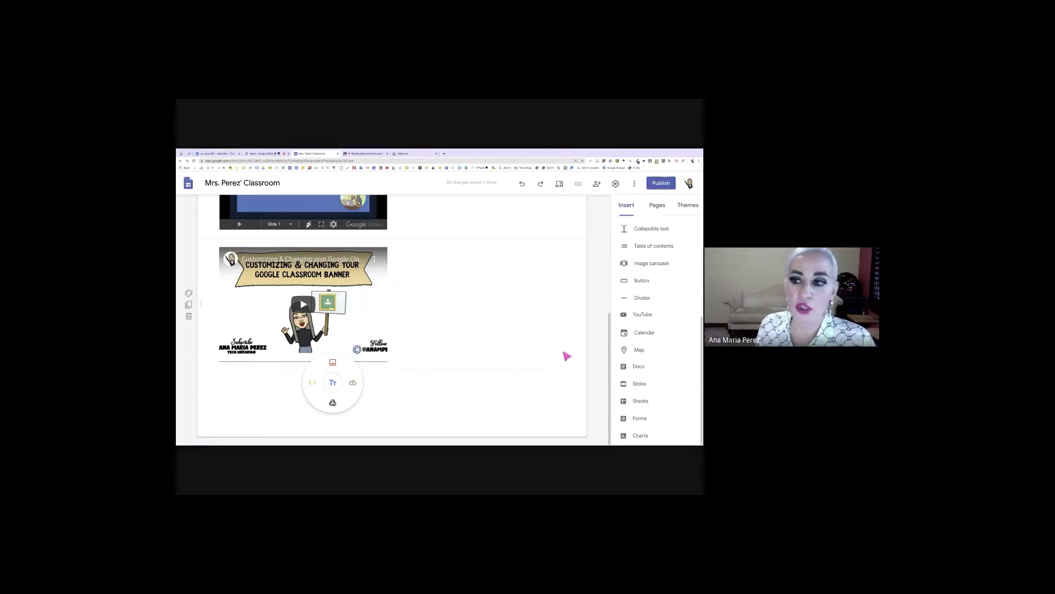
pyautogui.click(333, 403)
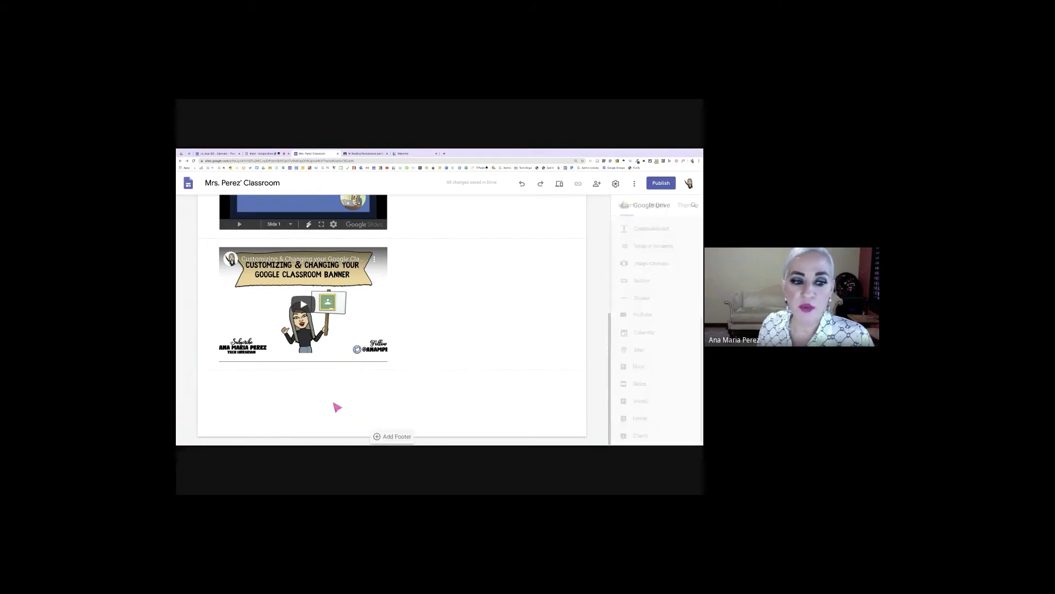
pyautogui.scroll(-2, 586, 342)
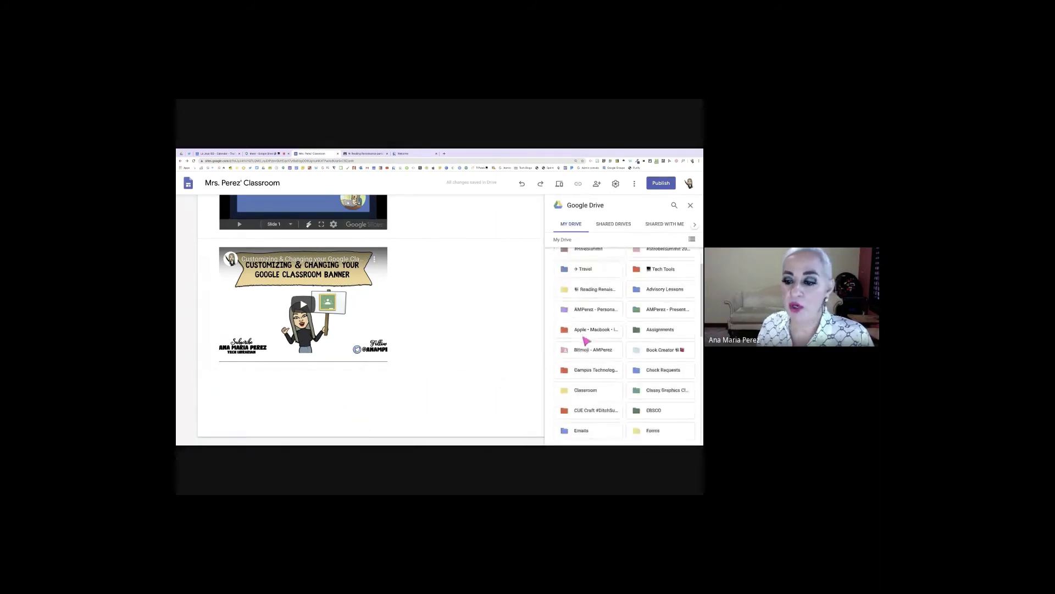
pyautogui.scroll(-5, 586, 342)
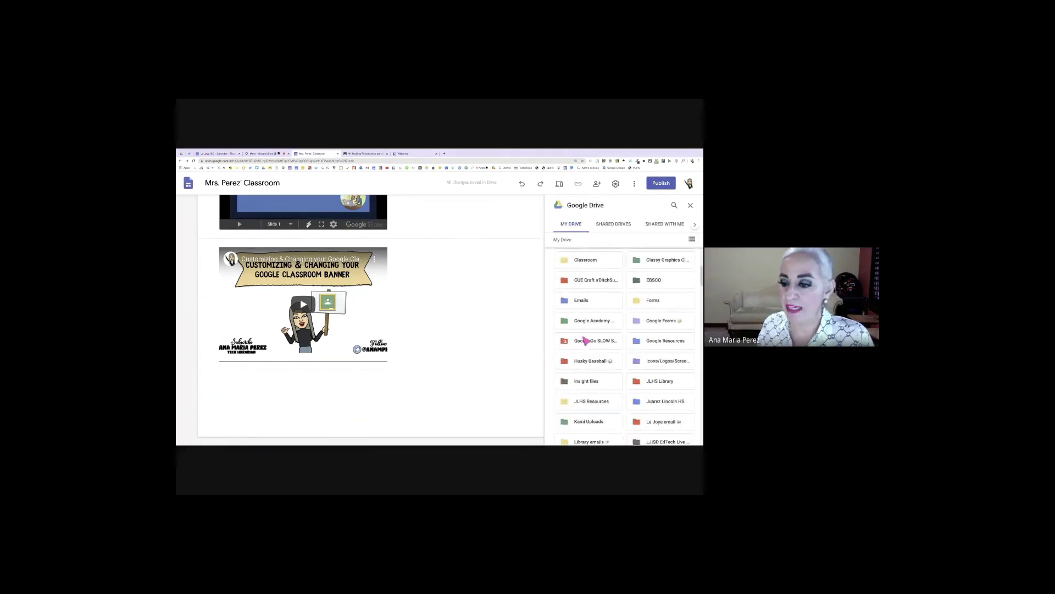
pyautogui.scroll(-2, 586, 341)
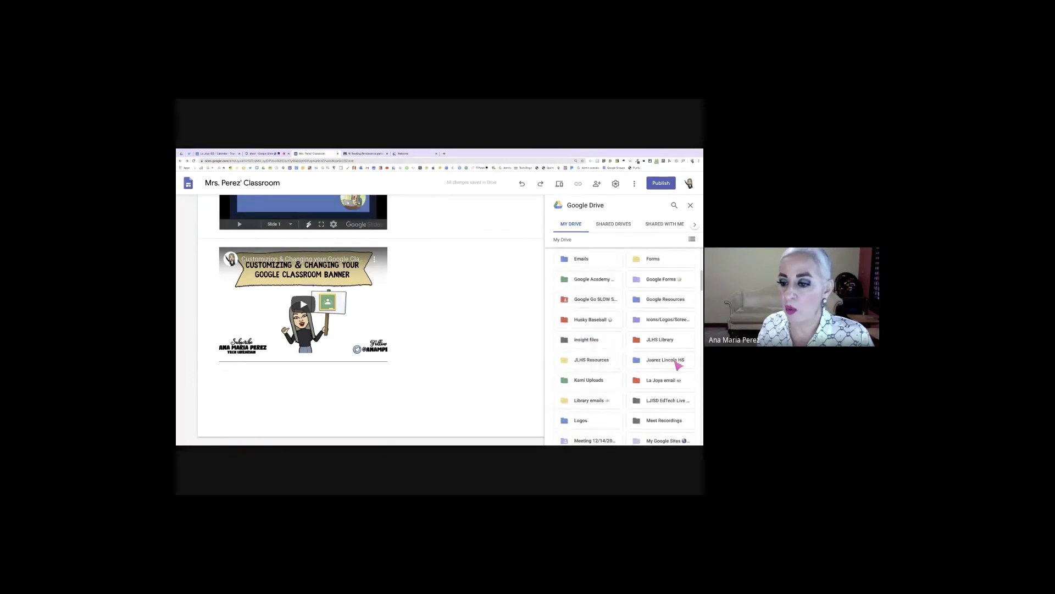
pyautogui.click(677, 363)
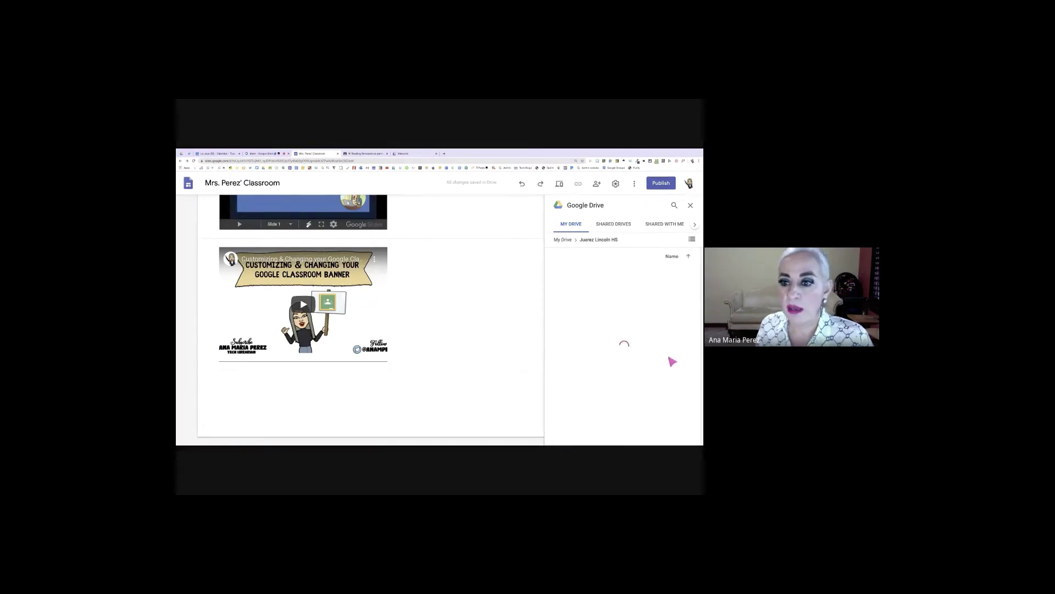
pyautogui.scroll(-1, 671, 361)
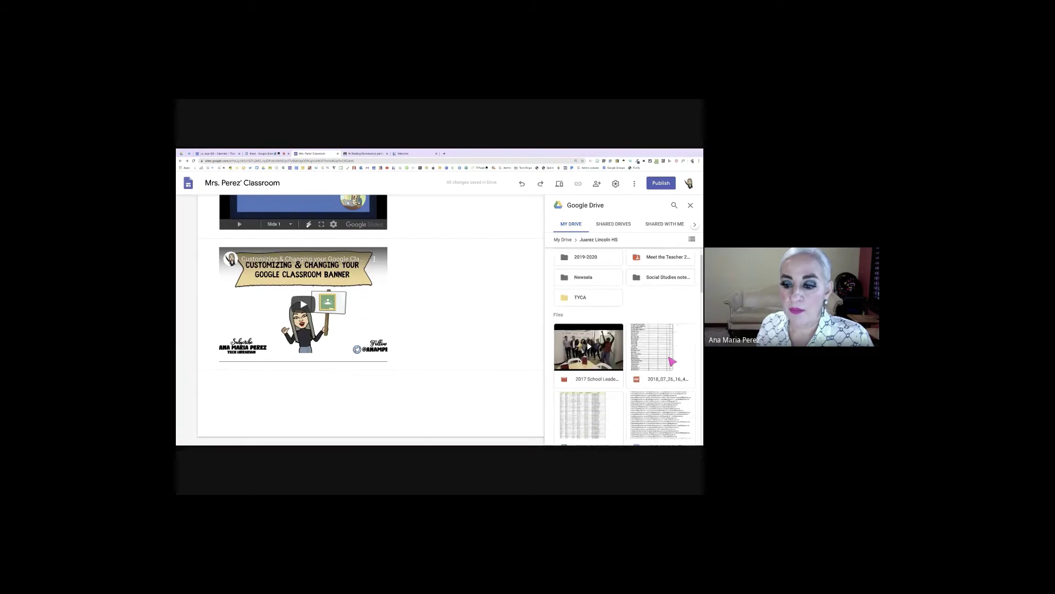
pyautogui.scroll(-8, 671, 361)
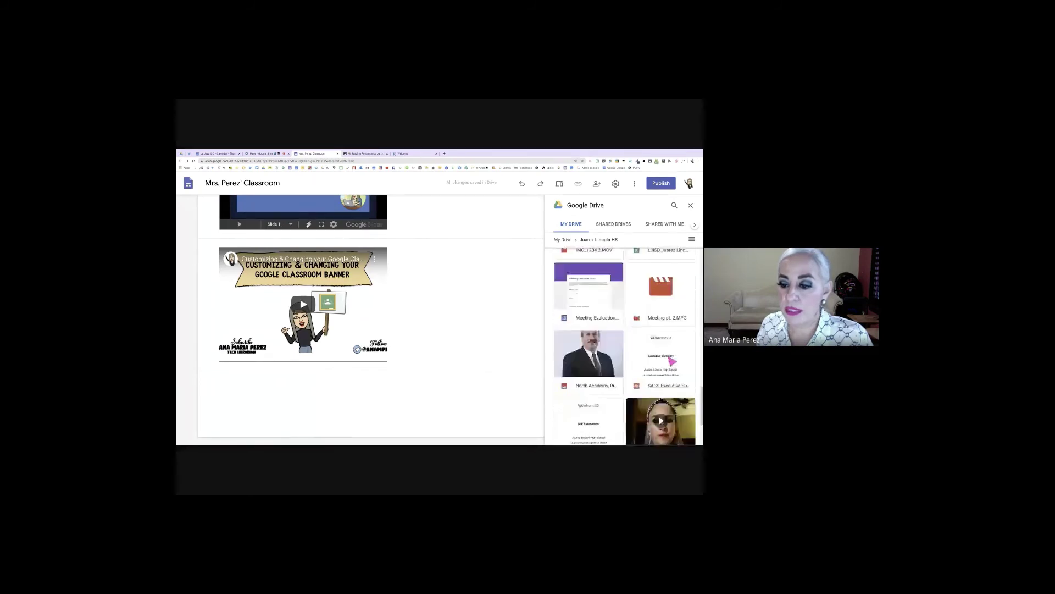
pyautogui.scroll(-3, 671, 361)
pyautogui.scroll(8, 672, 361)
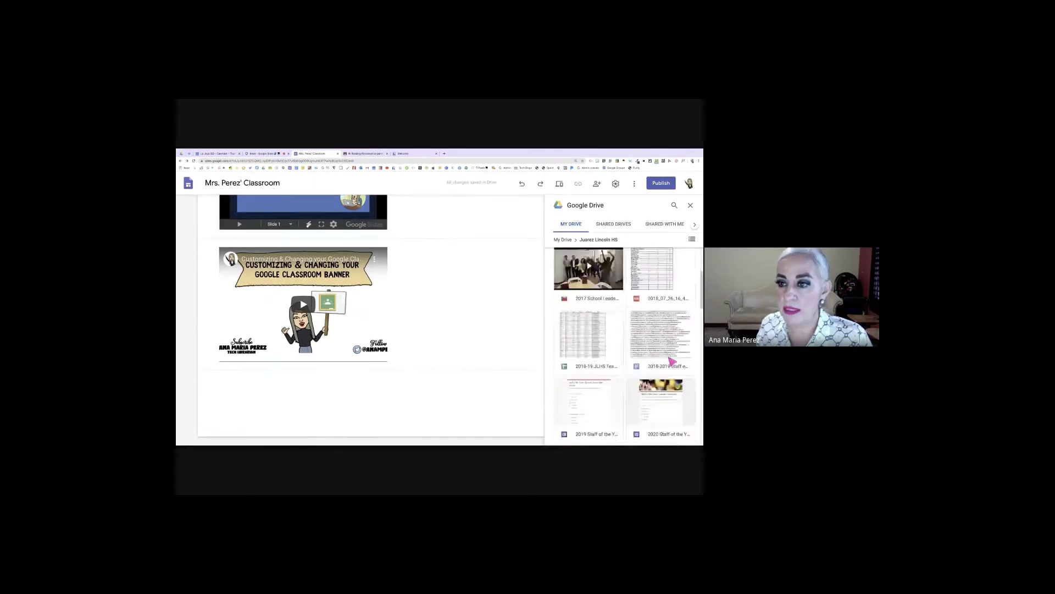
pyautogui.scroll(3, 672, 361)
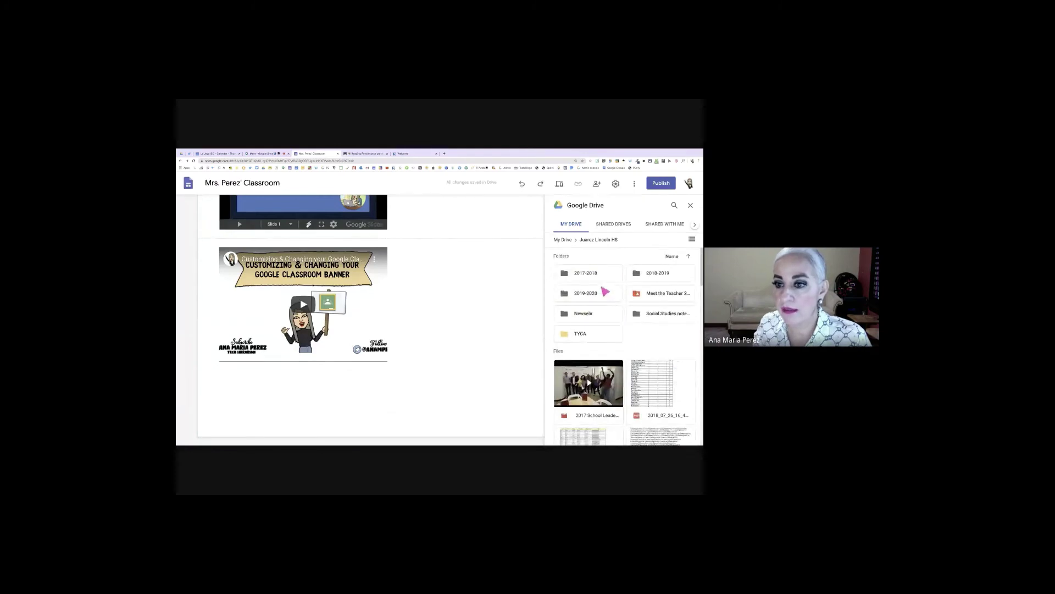
pyautogui.scroll(-2, 599, 323)
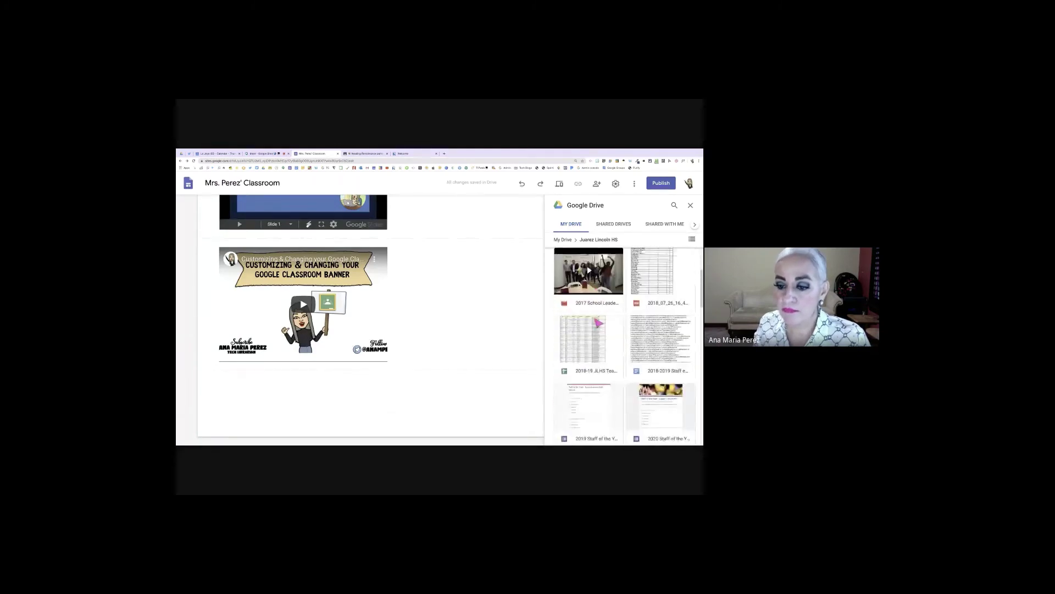
pyautogui.scroll(1, 598, 324)
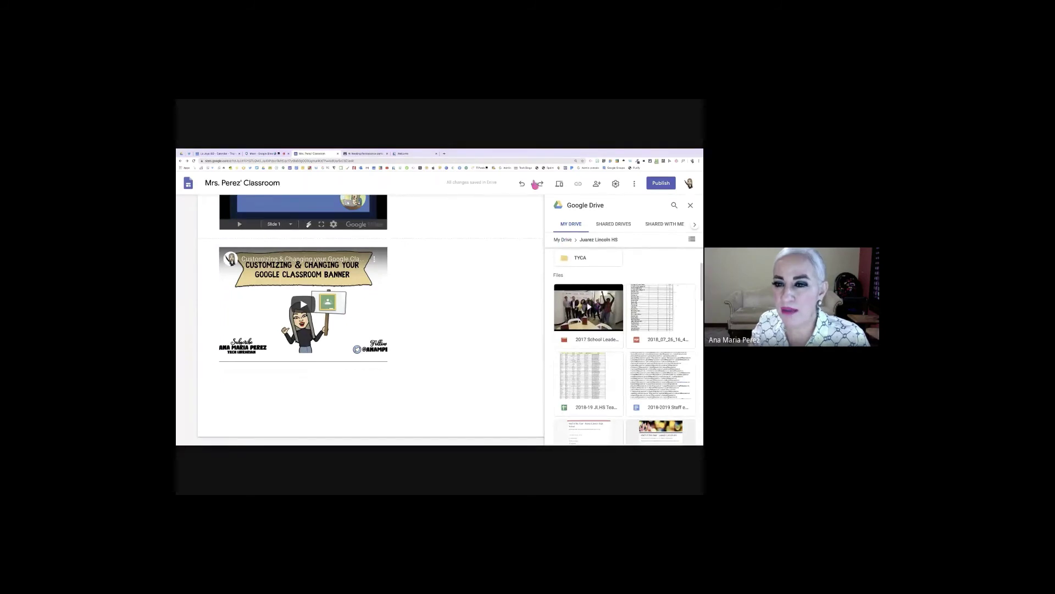
# Return to My Drive, reopen the Juarez Lincoln HS folder, and look through the photos in its 2018-2019 subfolder
pyautogui.click(562, 239)
pyautogui.scroll(-2, 647, 355)
pyautogui.scroll(-4, 647, 354)
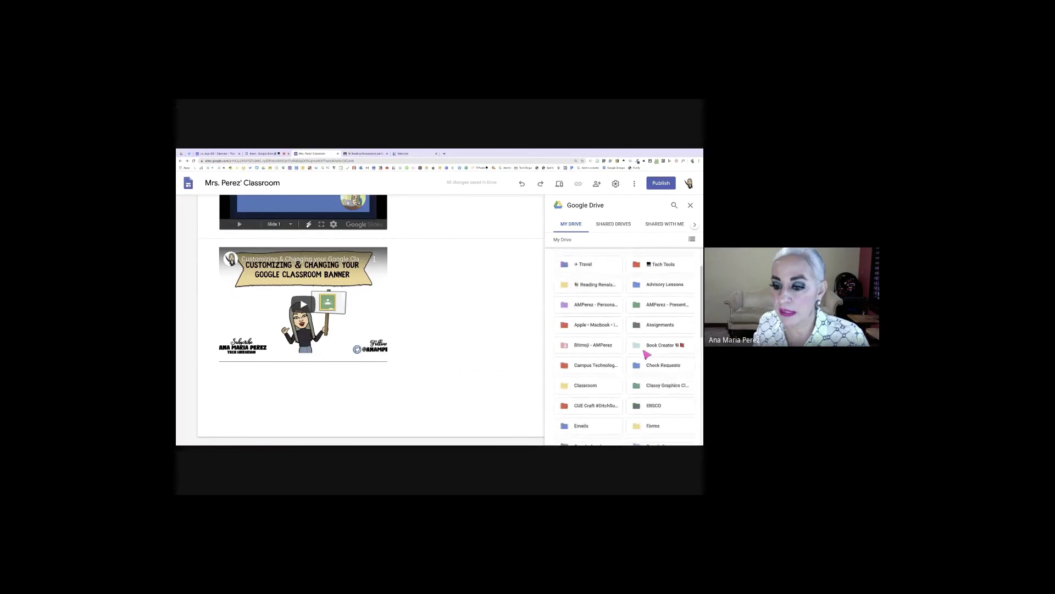
pyautogui.scroll(-5, 647, 355)
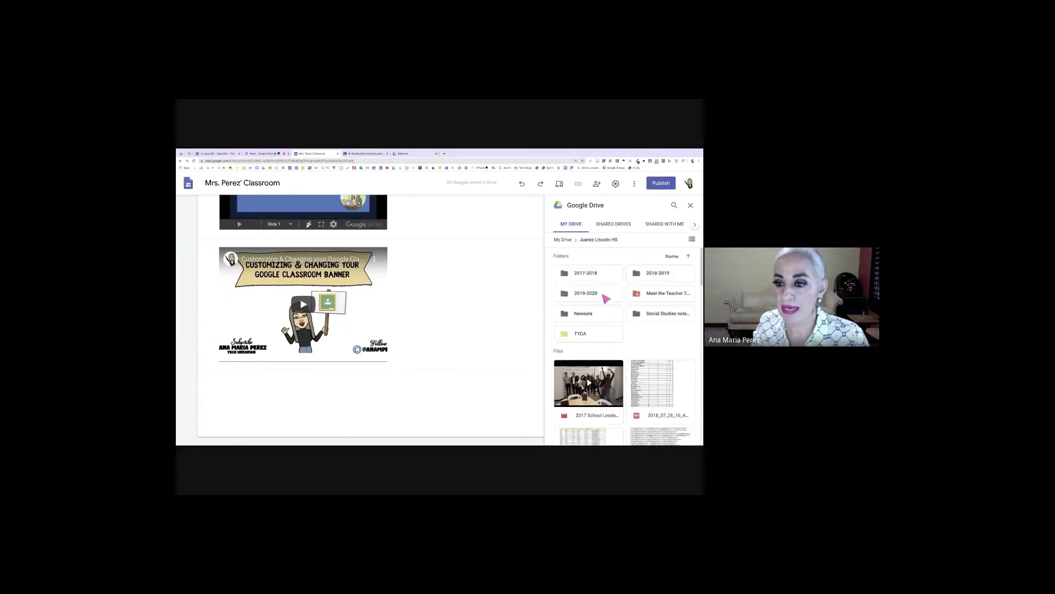
pyautogui.click(653, 275)
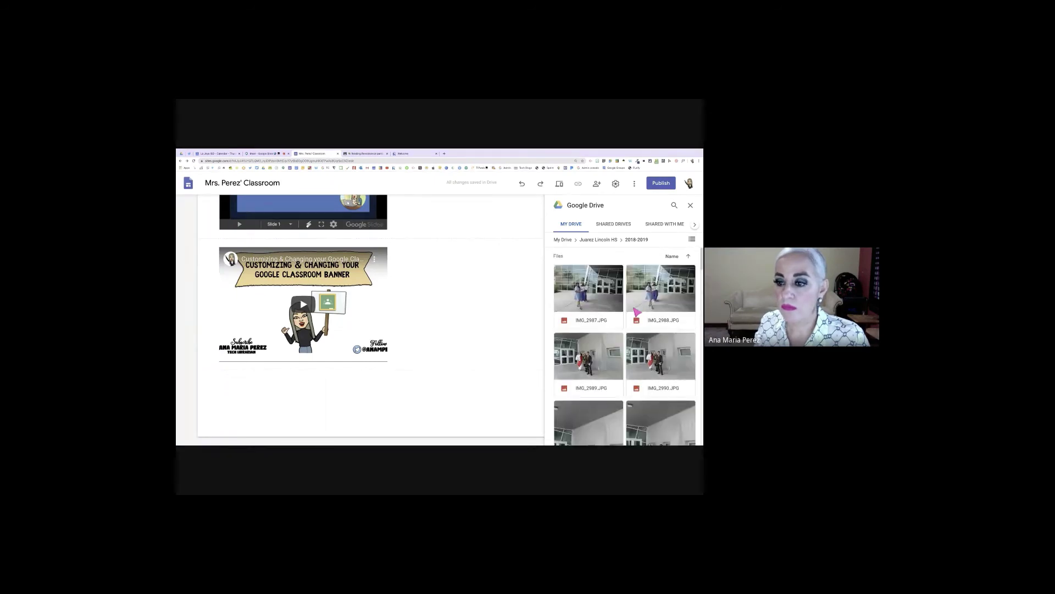
pyautogui.scroll(-10, 635, 312)
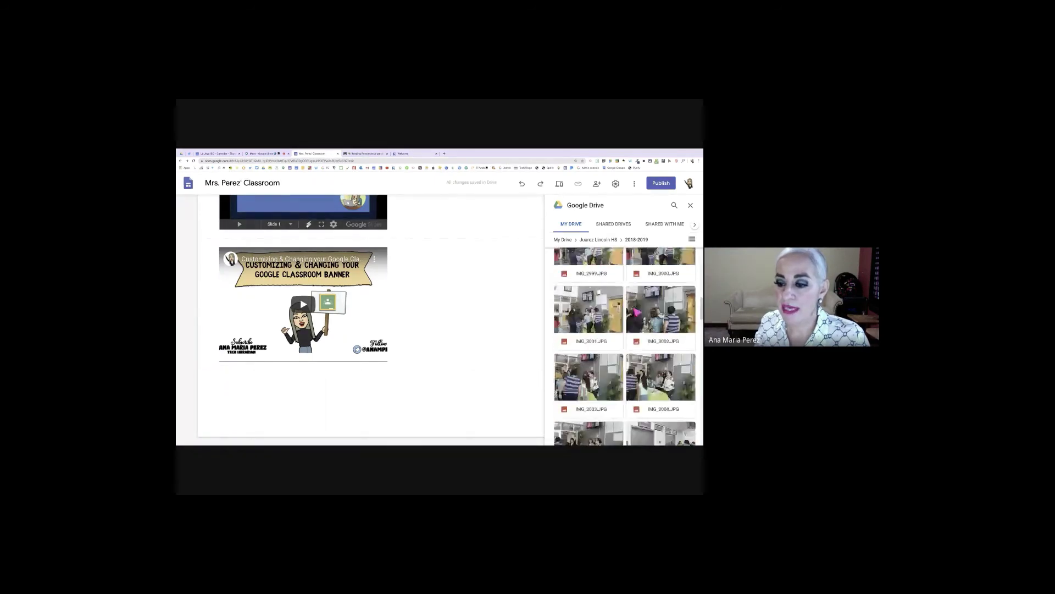
pyautogui.scroll(-15, 634, 312)
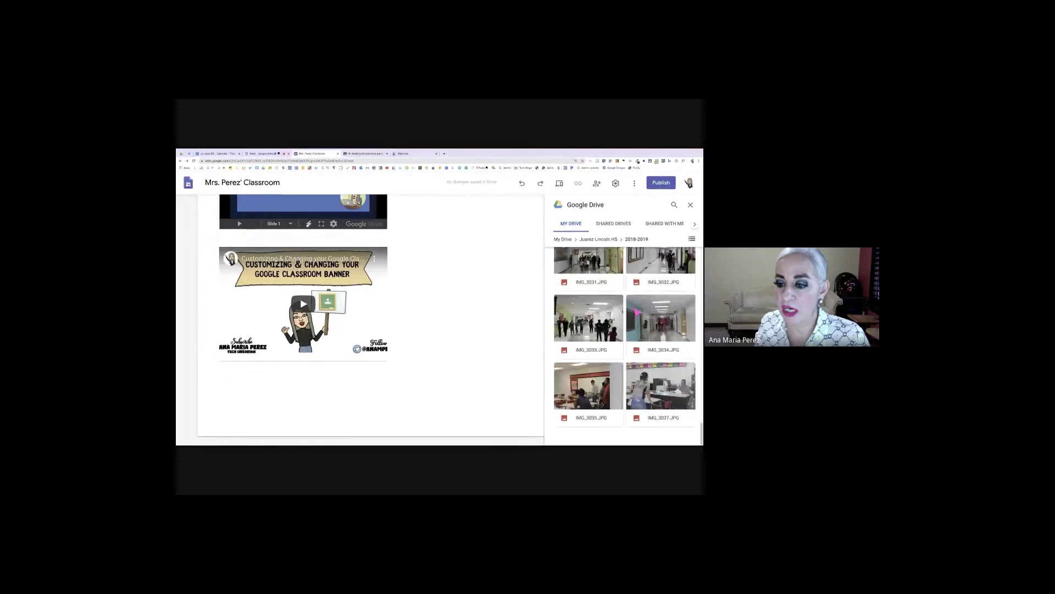
pyautogui.scroll(20, 636, 311)
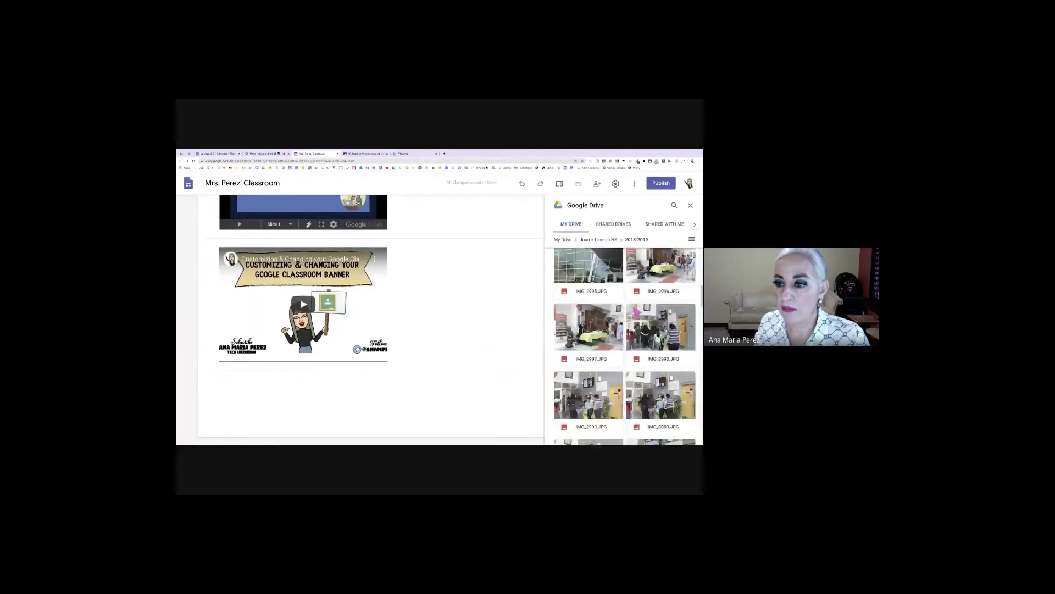
# Check the 2019-2020 and 2017-2018 subfolders for a suitable file and return to the Juarez Lincoln HS folder
pyautogui.click(598, 241)
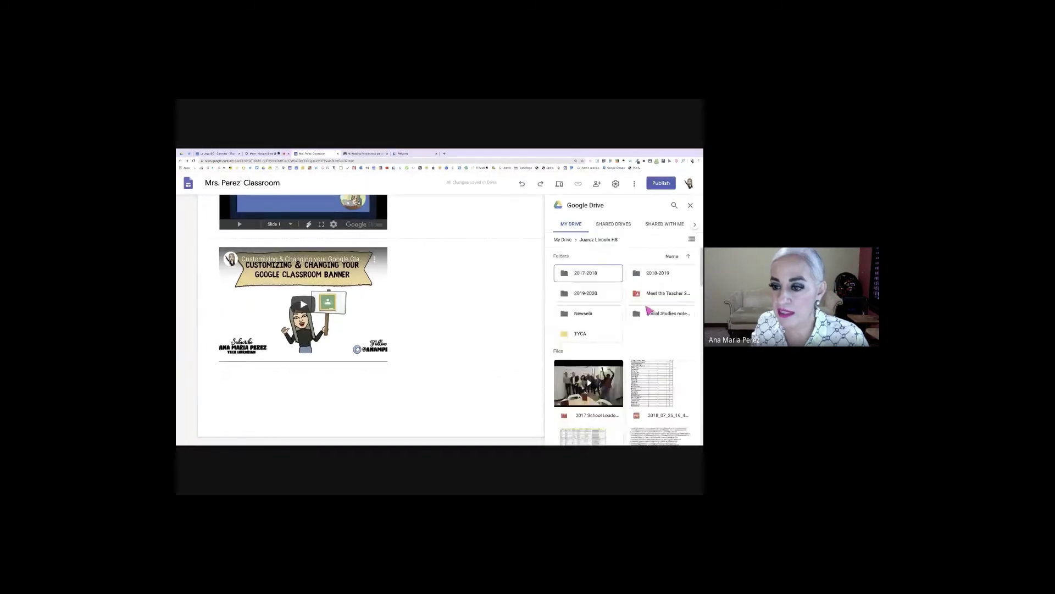
pyautogui.doubleClick(602, 300)
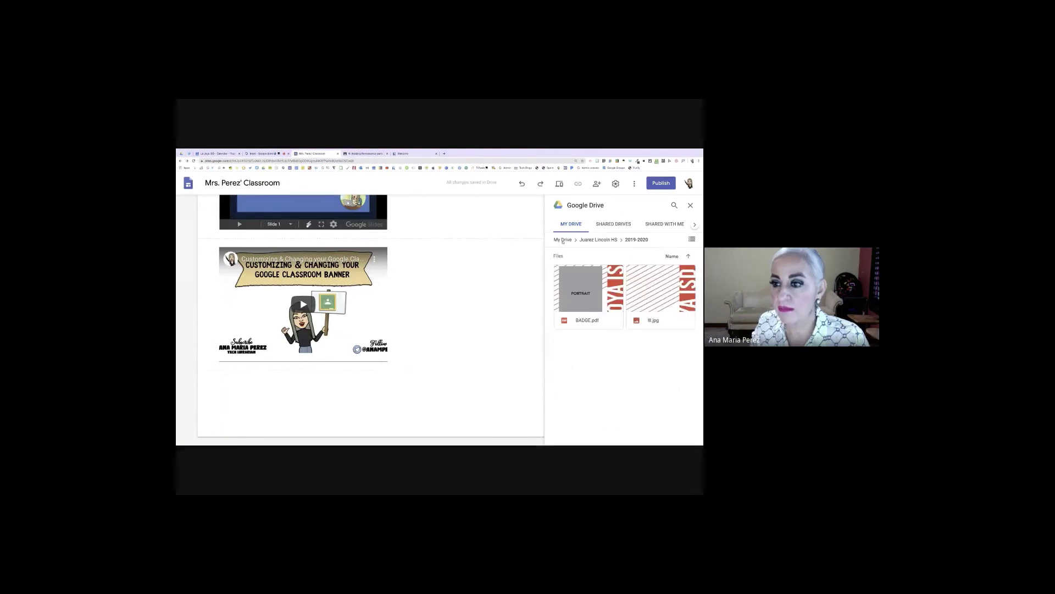
pyautogui.click(598, 241)
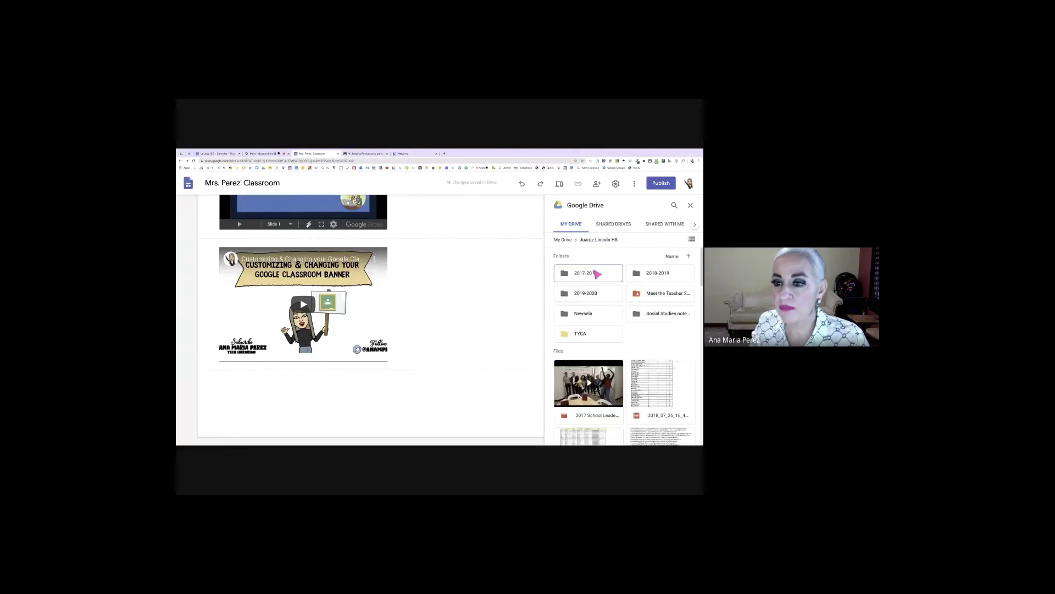
pyautogui.doubleClick(588, 278)
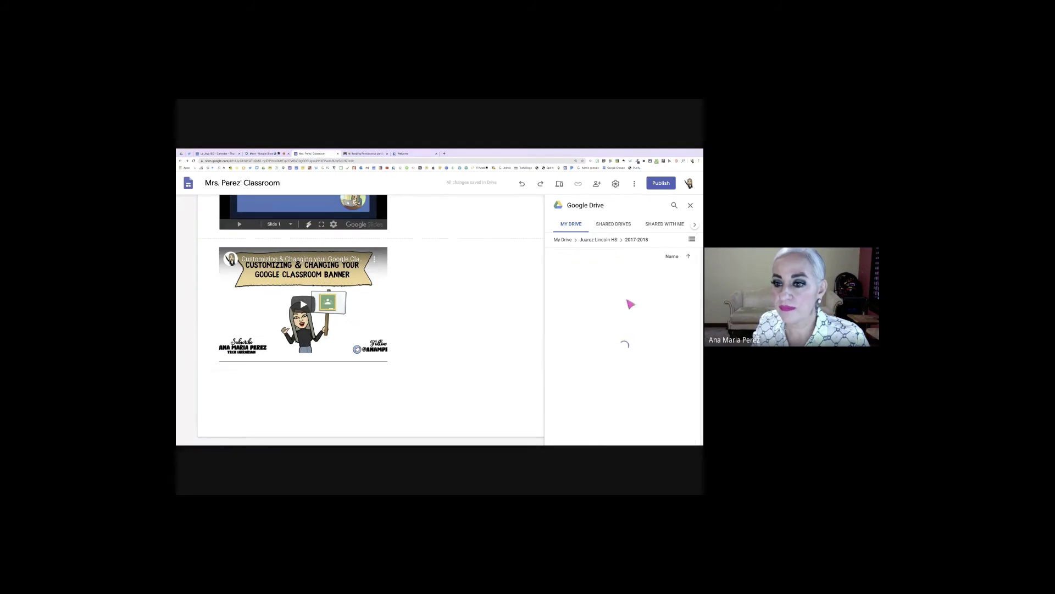
pyautogui.scroll(-5, 632, 305)
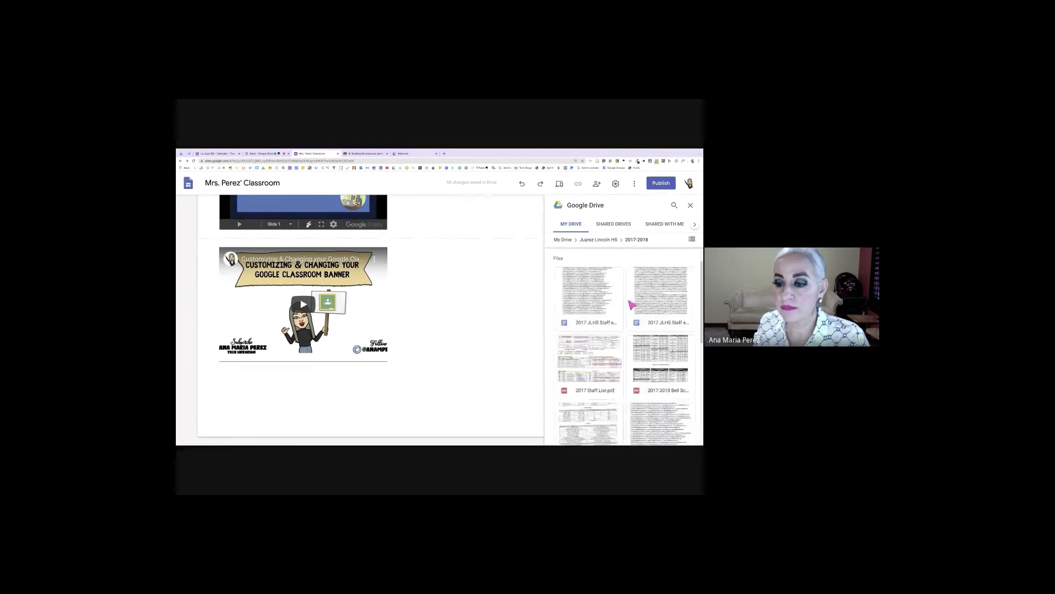
pyautogui.scroll(5, 632, 305)
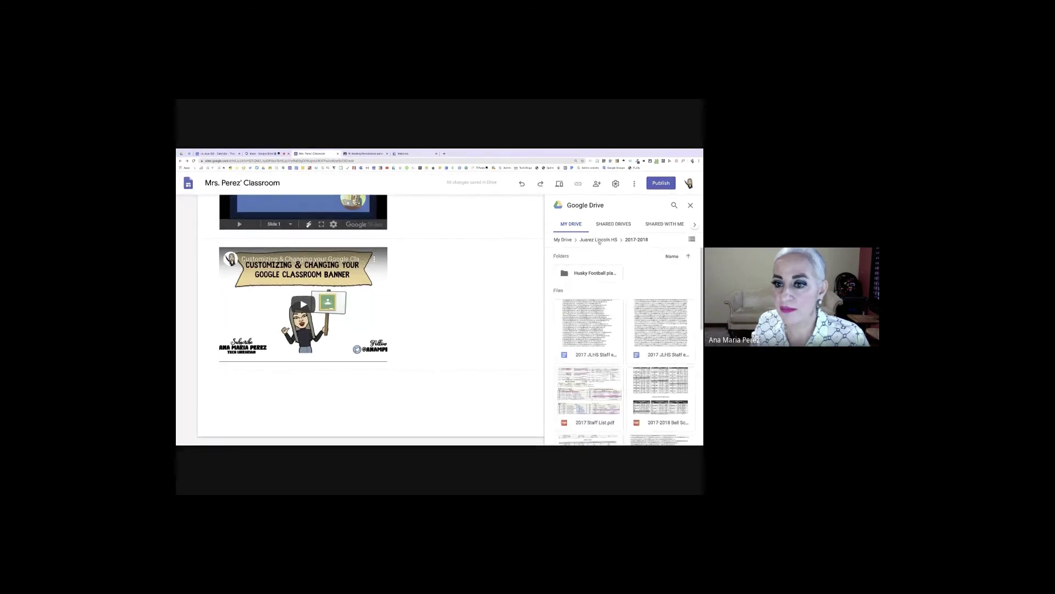
pyautogui.click(599, 240)
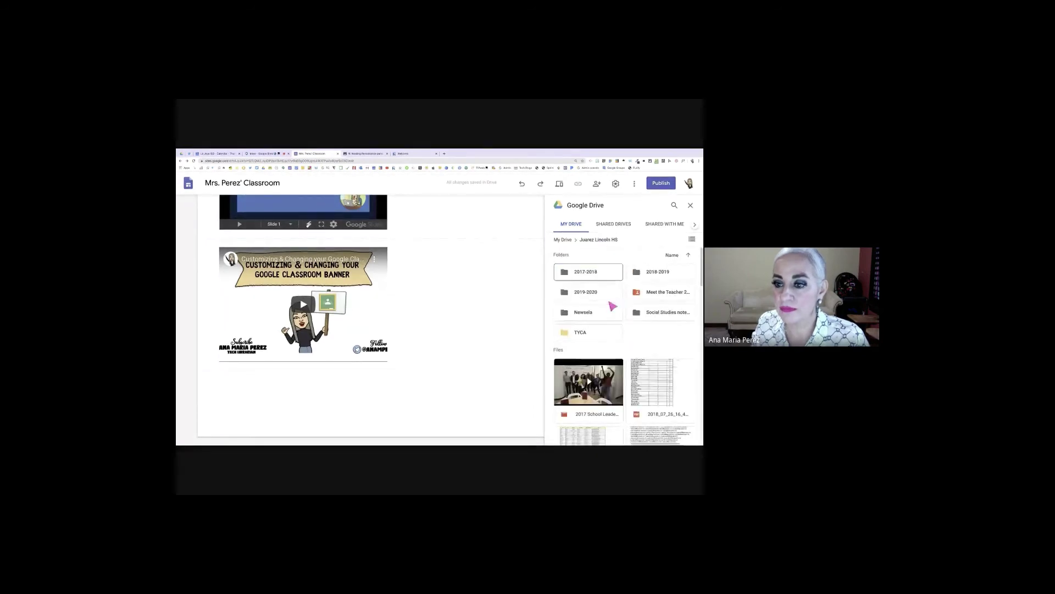
# Insert the 2017 School video from the Juarez Lincoln HS folder below the banner video, and delete it from the page
pyautogui.scroll(-2, 610, 304)
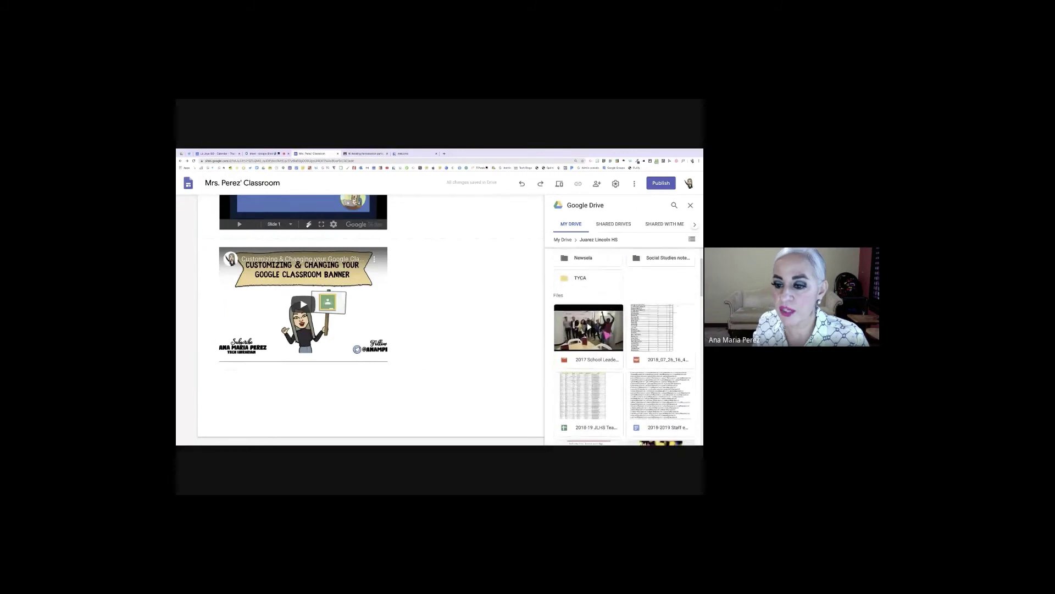
pyautogui.click(607, 335)
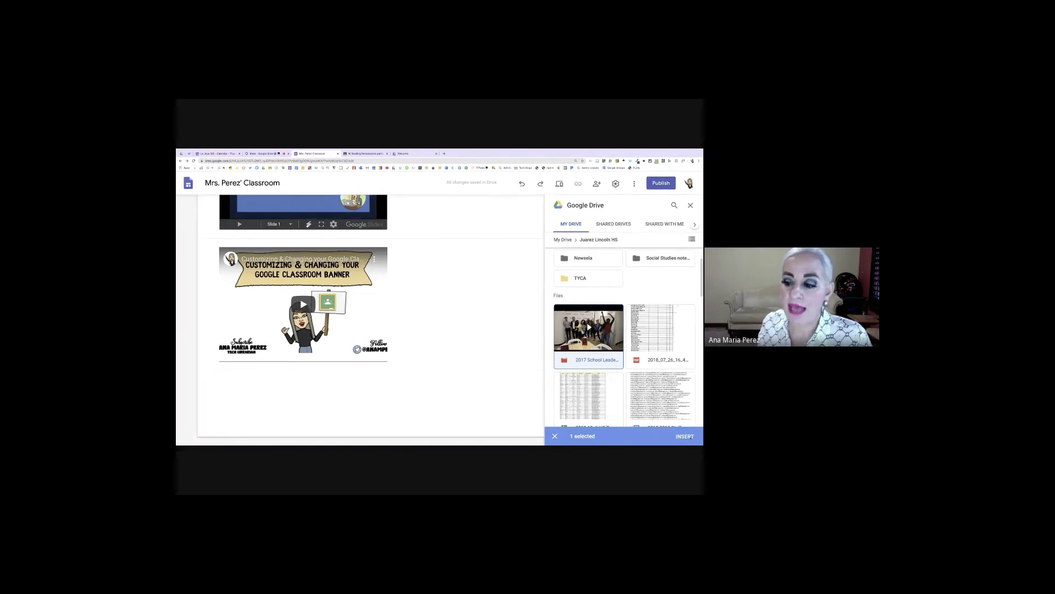
pyautogui.click(687, 436)
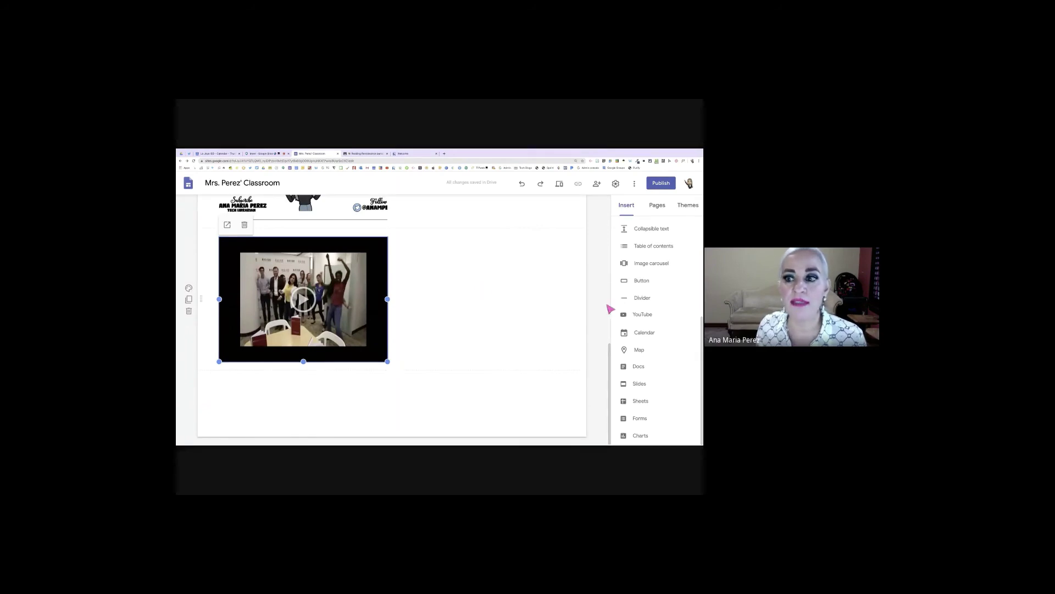
pyautogui.scroll(3, 652, 258)
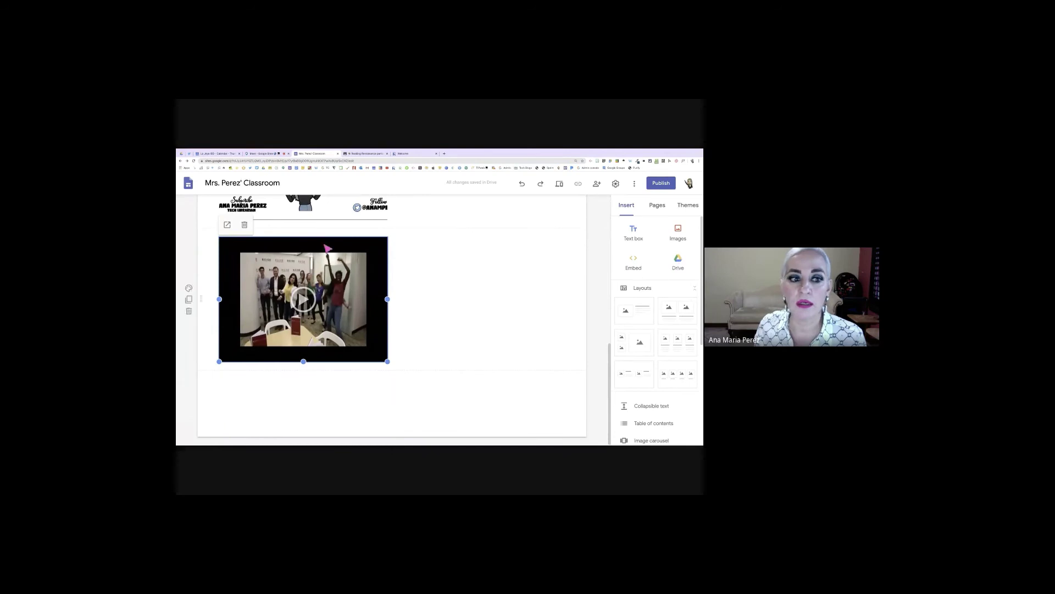
pyautogui.click(245, 225)
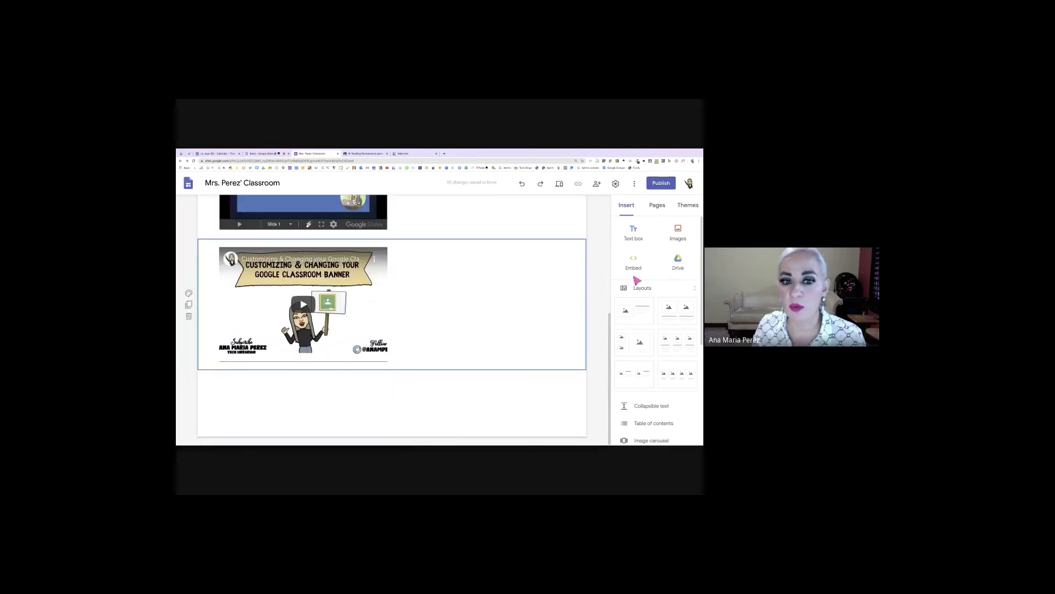
# Start inserting a Drive file in the empty area below the banner video and filter the Drive search to videos
pyautogui.doubleClick(369, 386)
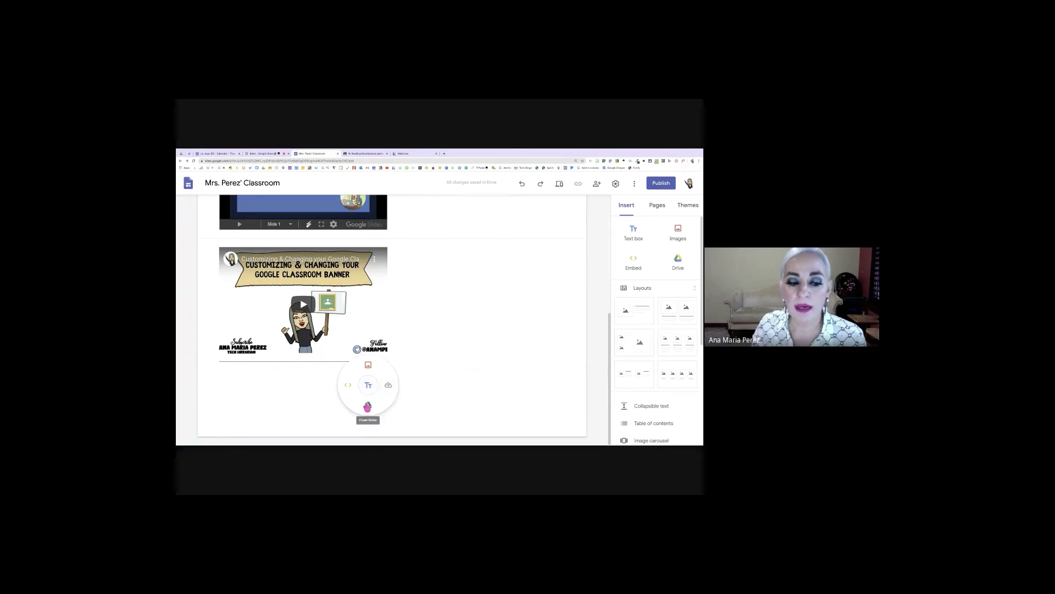
pyautogui.click(367, 407)
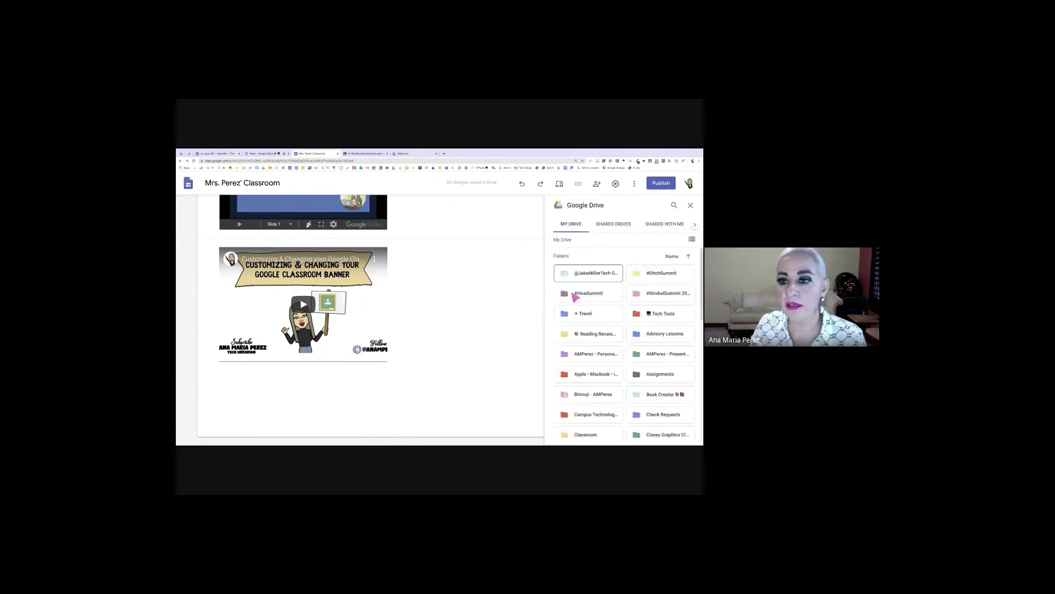
pyautogui.click(675, 206)
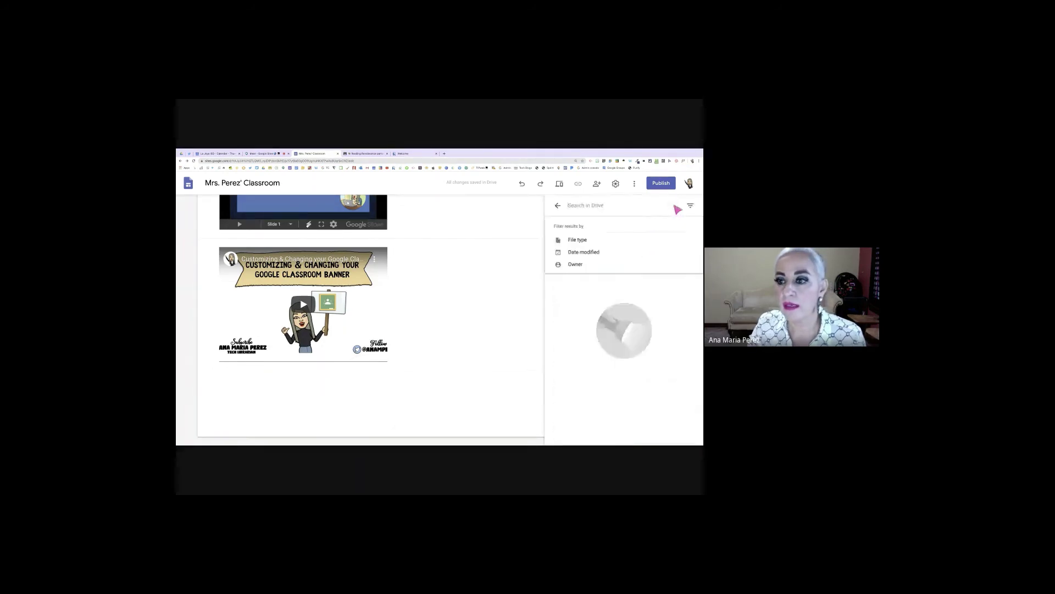
pyautogui.click(596, 241)
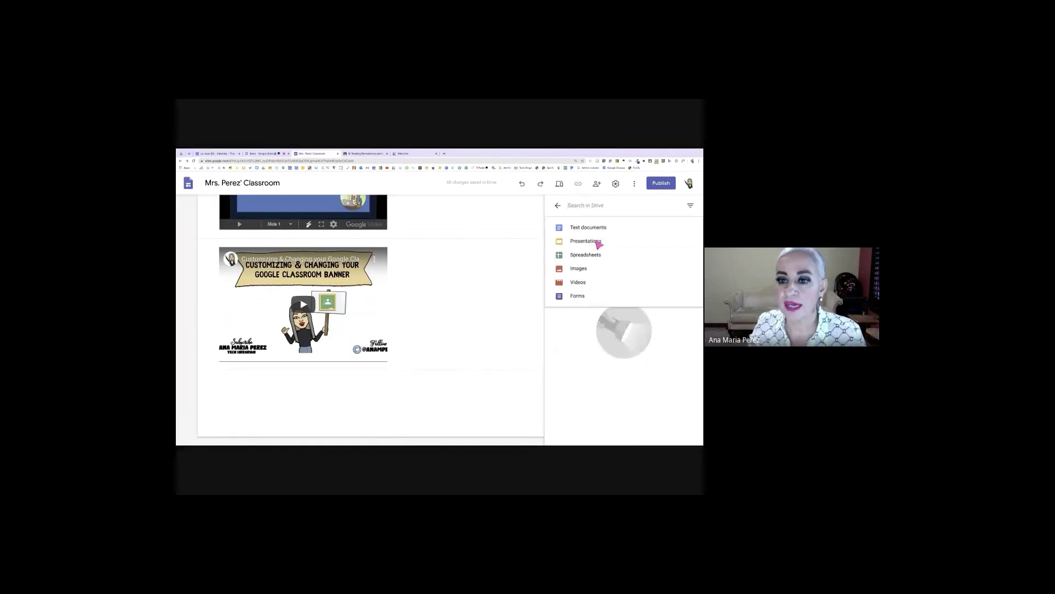
pyautogui.click(582, 284)
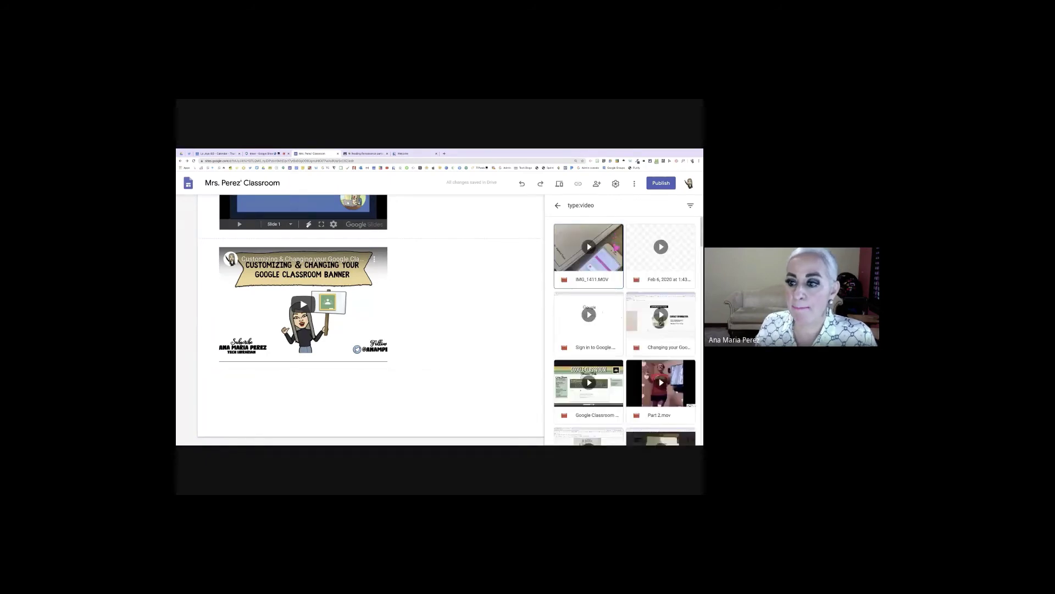
# Look through the Drive videos and insert IMG_1411.MOV below the banner video on the Resources page
pyautogui.scroll(-1, 626, 270)
pyautogui.scroll(-8, 625, 270)
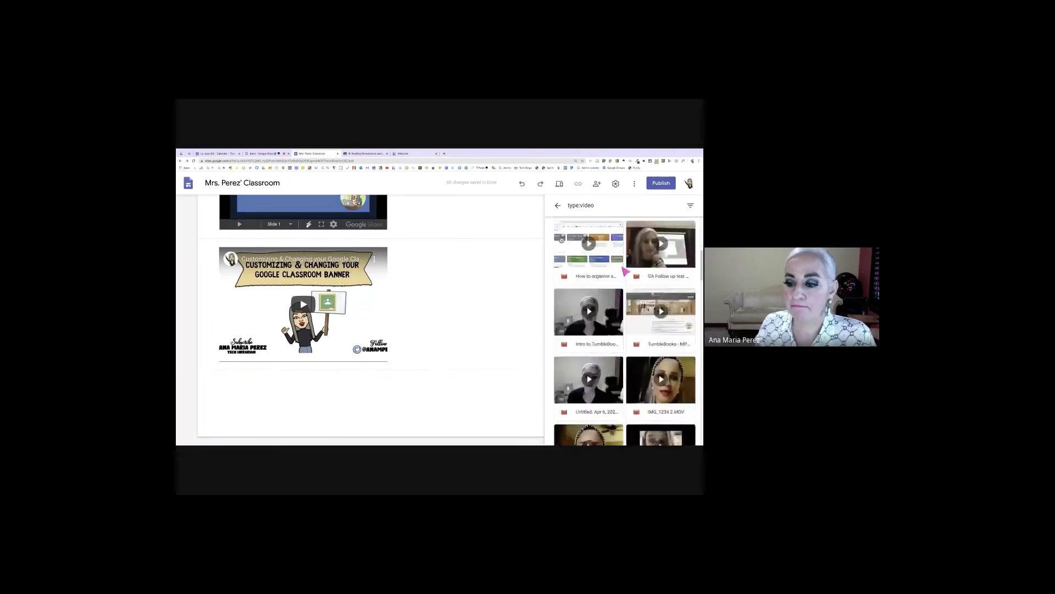
pyautogui.scroll(-5, 626, 270)
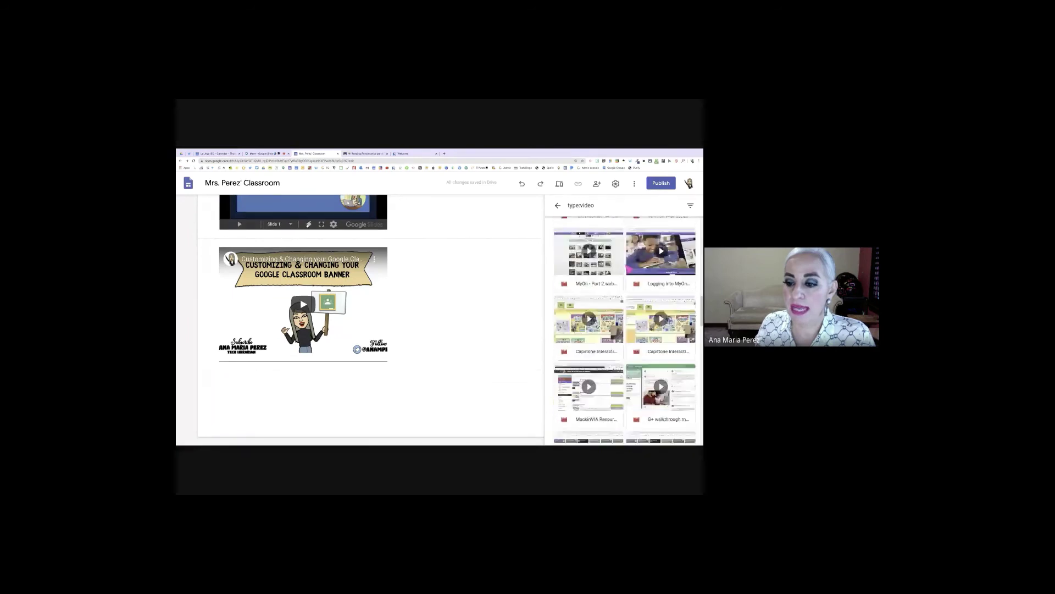
pyautogui.scroll(10, 621, 289)
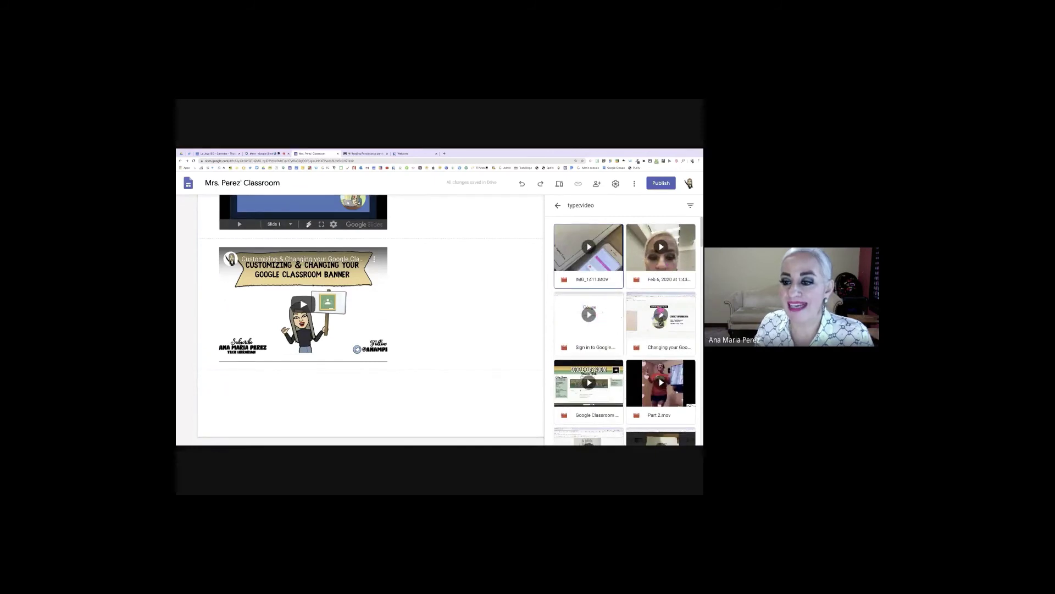
pyautogui.scroll(-10, 619, 278)
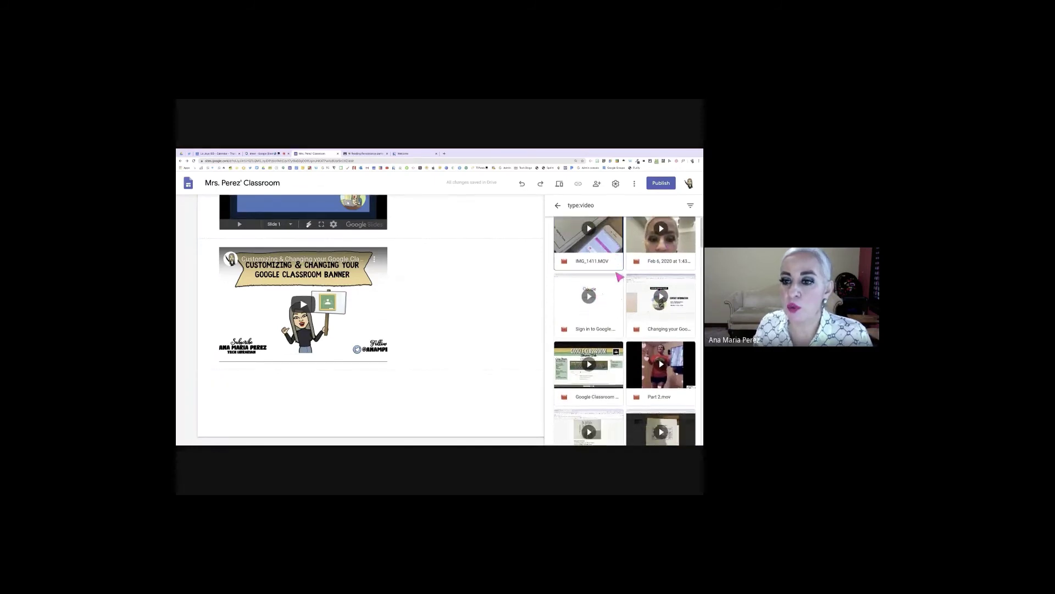
pyautogui.scroll(10, 619, 278)
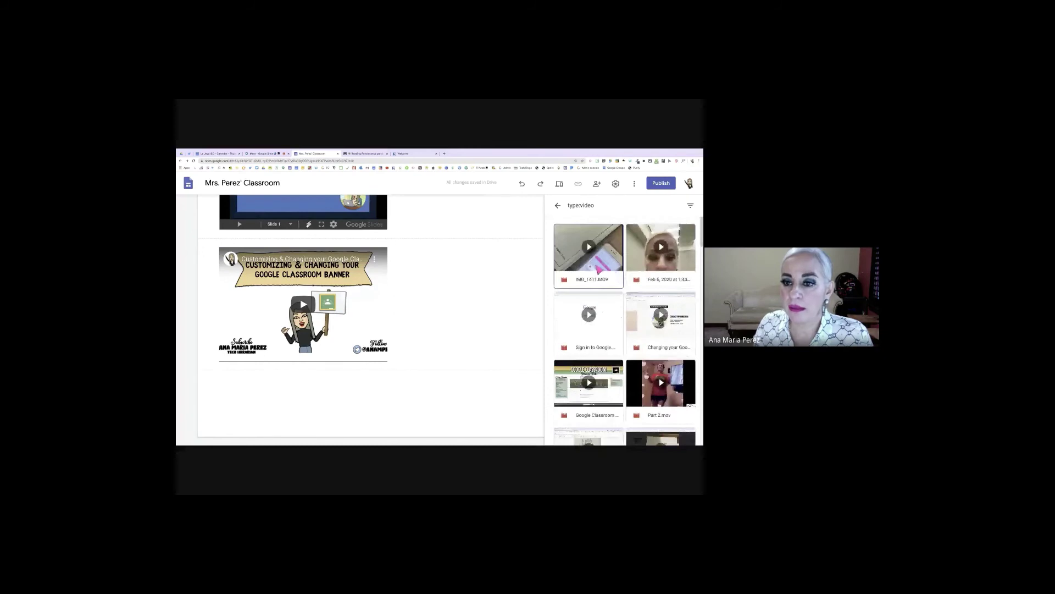
pyautogui.click(599, 269)
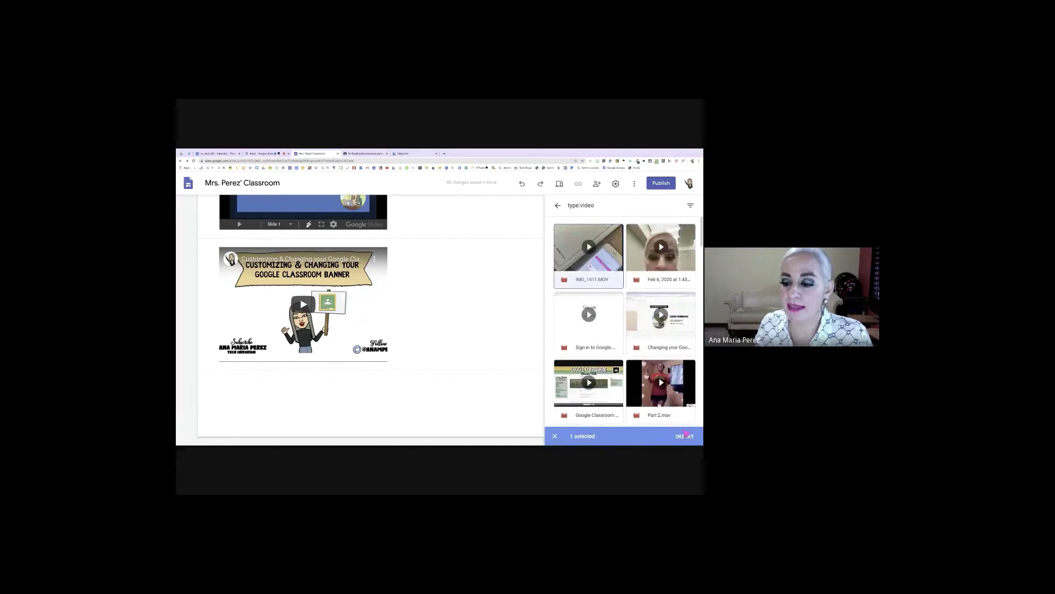
pyautogui.click(677, 432)
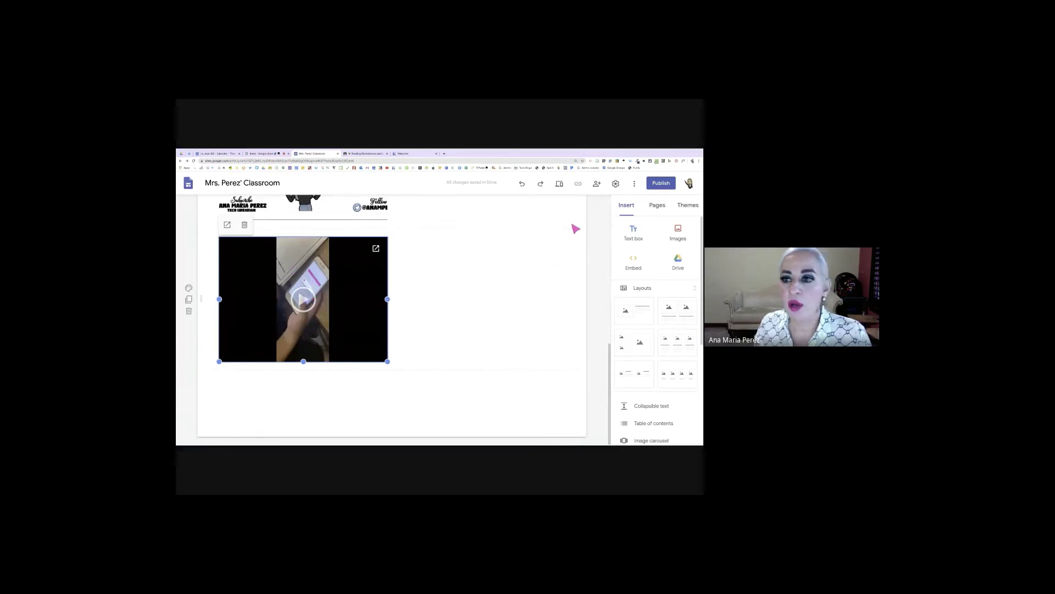
# Preview the Resources page and try playing the inserted phone video
pyautogui.click(559, 185)
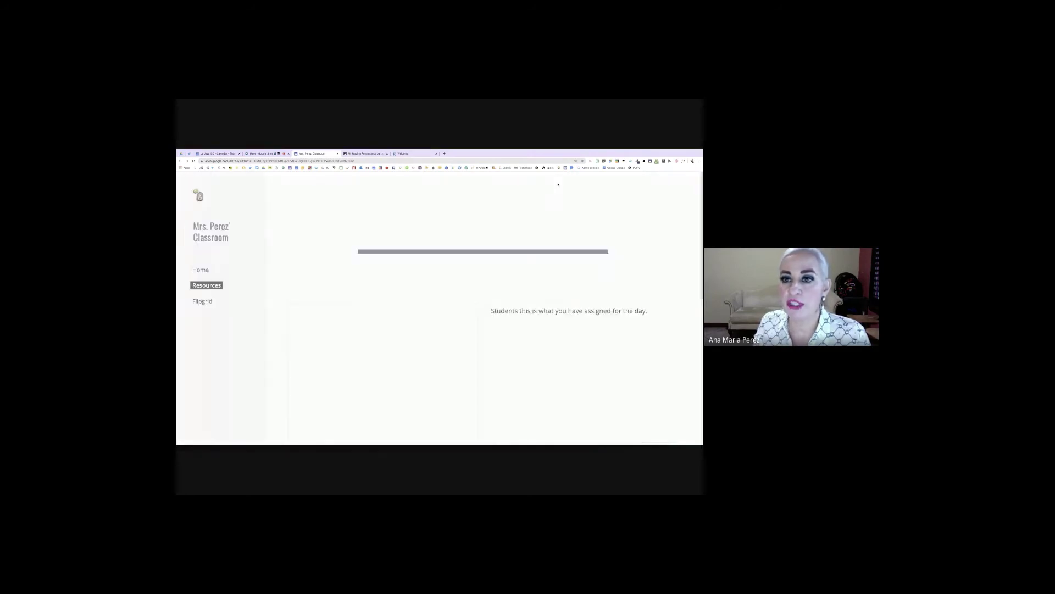
pyautogui.scroll(-10, 470, 297)
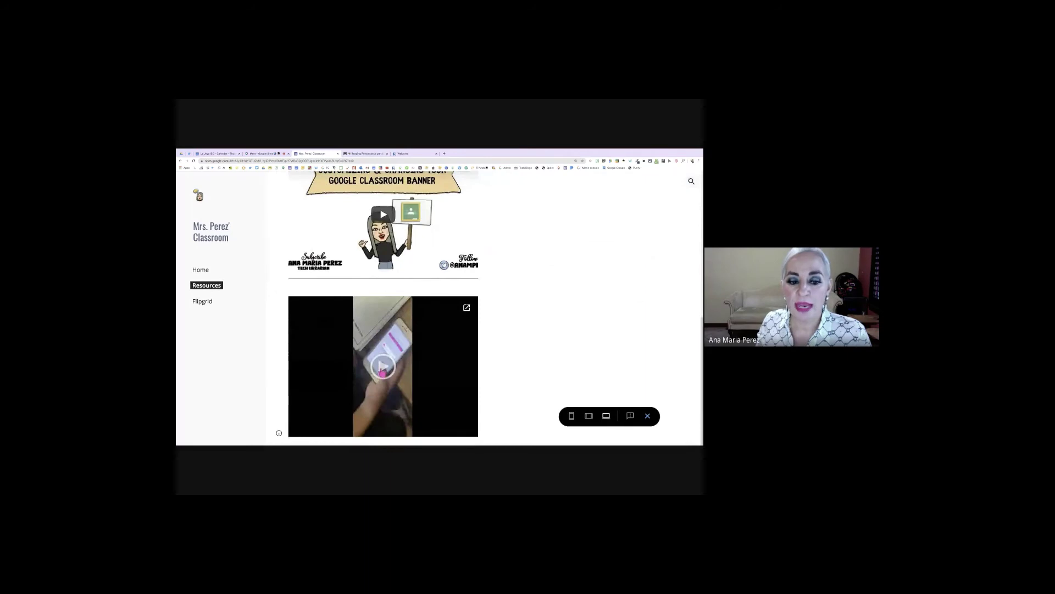
pyautogui.click(382, 367)
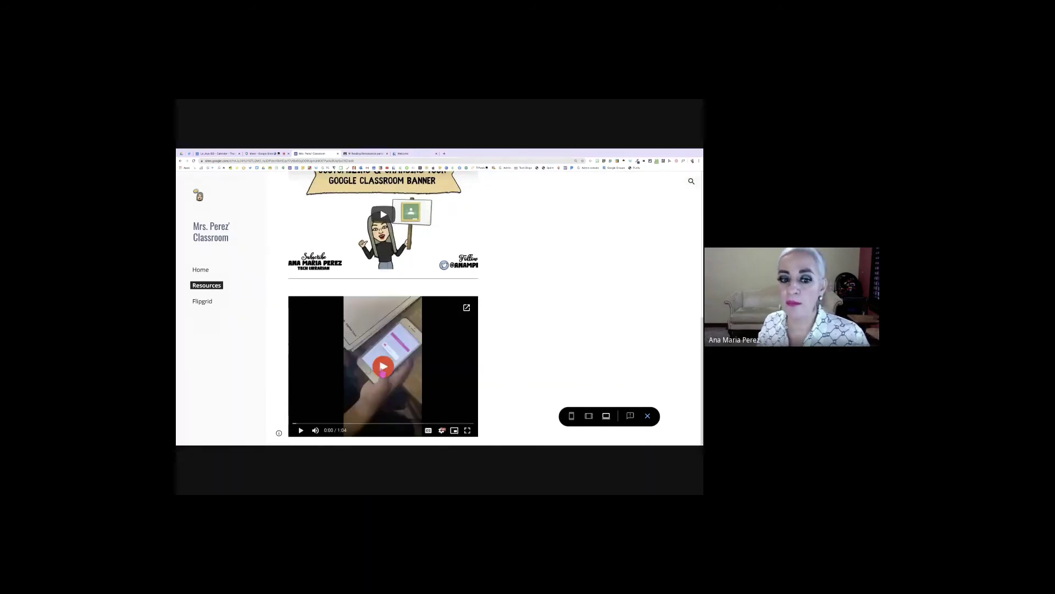
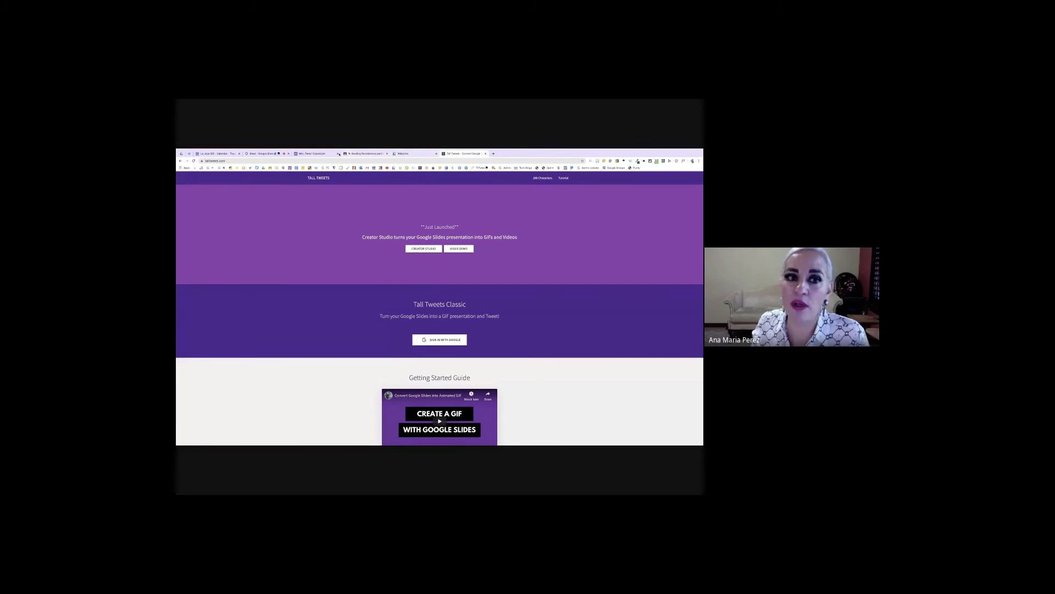
# Return to the site editor and correct the site name in the Resources header by adding "s" after the apostrophe in the teacher's name
pyautogui.click(313, 153)
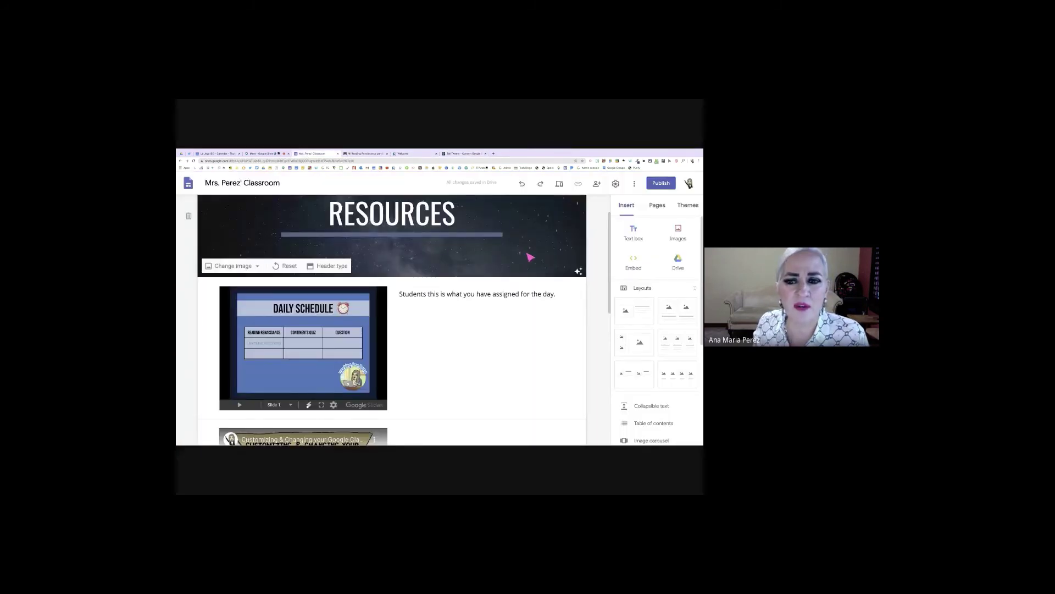
pyautogui.scroll(2, 394, 209)
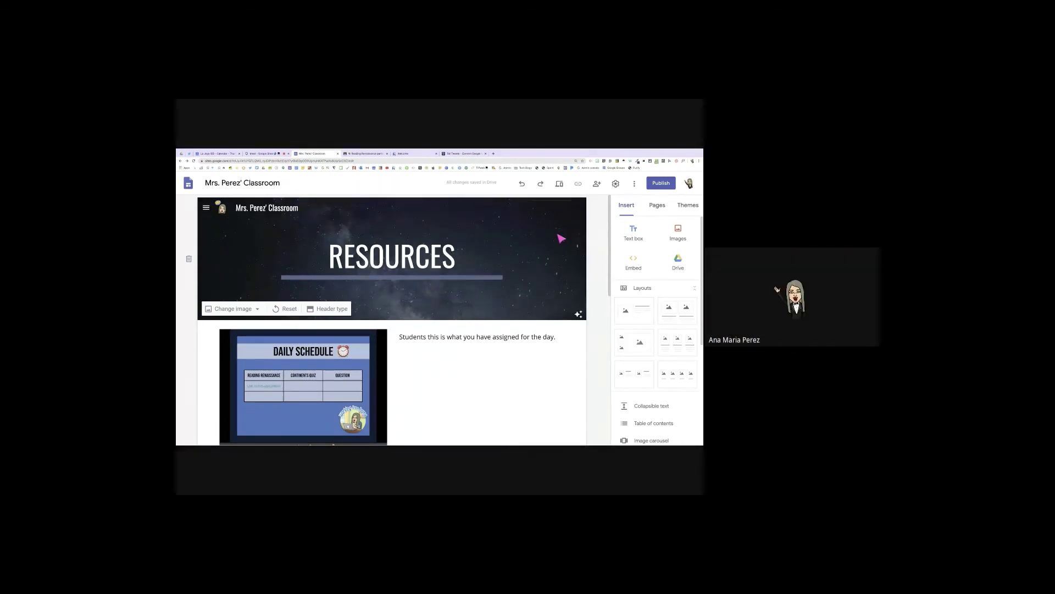
pyautogui.click(269, 210)
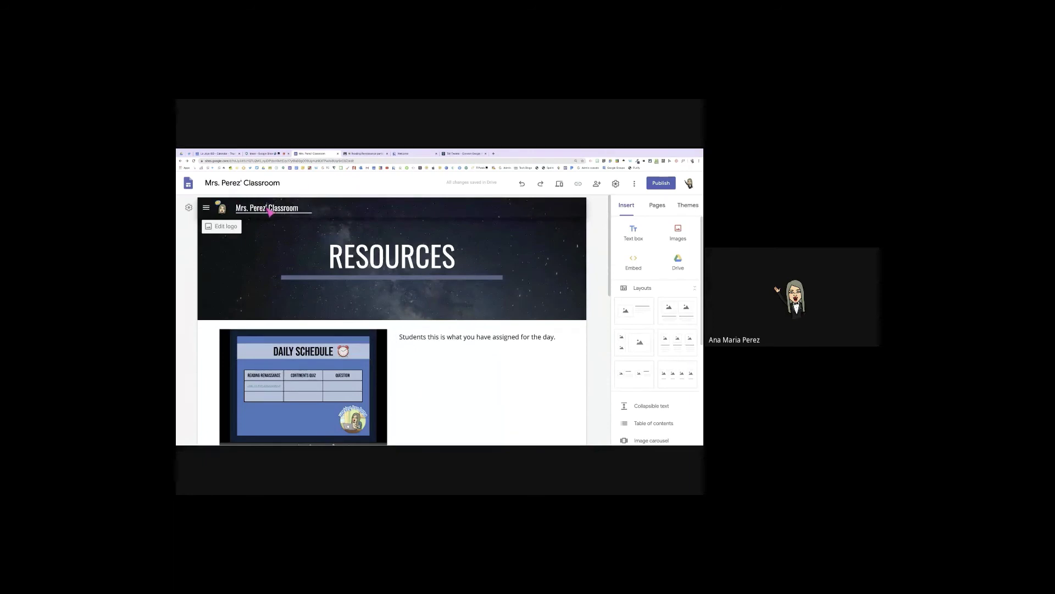
pyautogui.write('s')
pyautogui.click(293, 235)
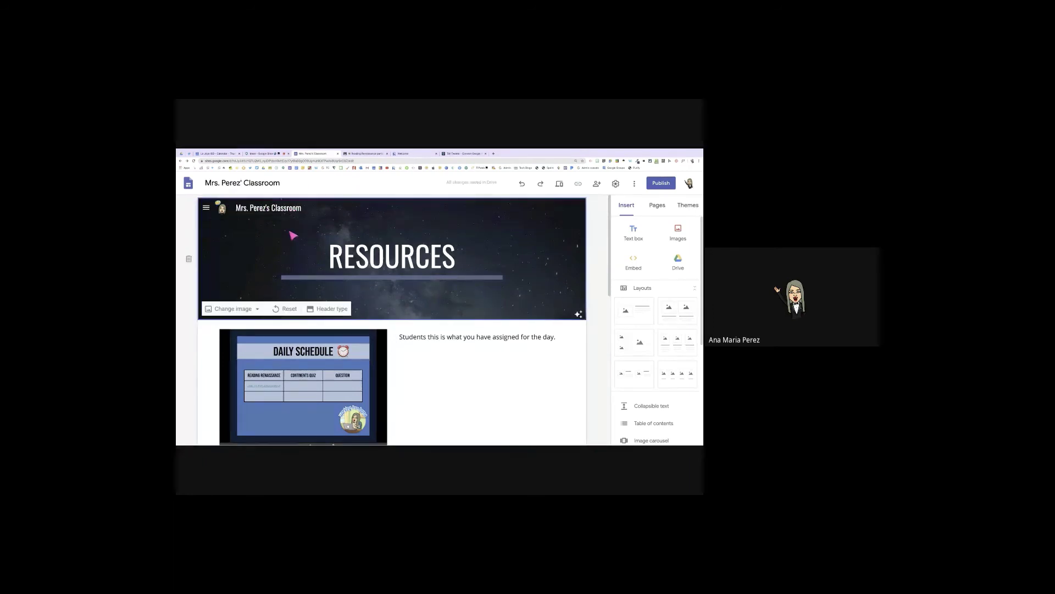
# Start a web embed by URL below the phone video, and copy the Renaissance welcome page's address from its open browser tab
pyautogui.scroll(-1, 293, 235)
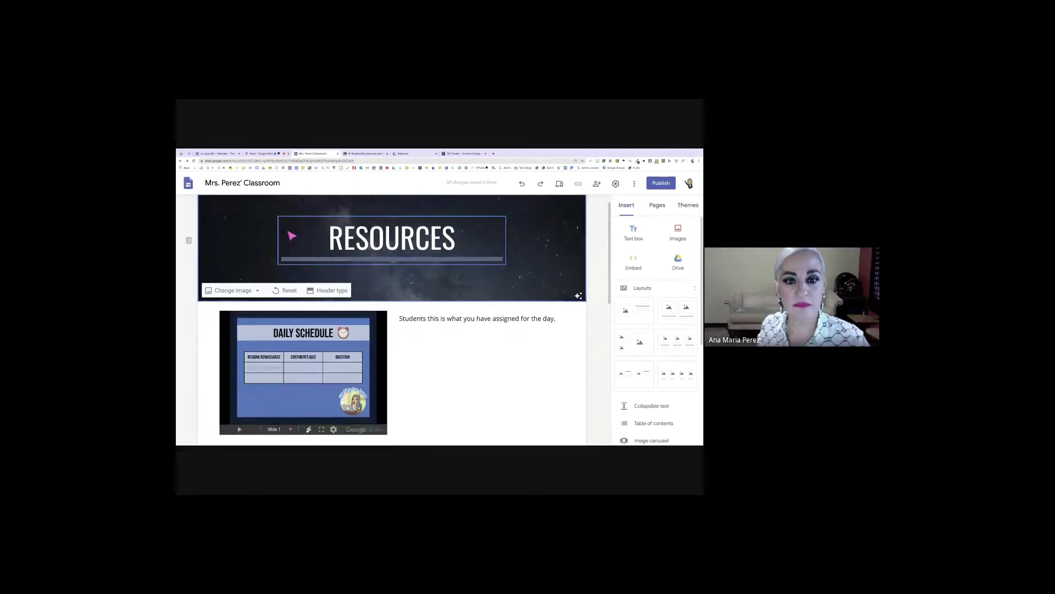
pyautogui.scroll(-8, 292, 235)
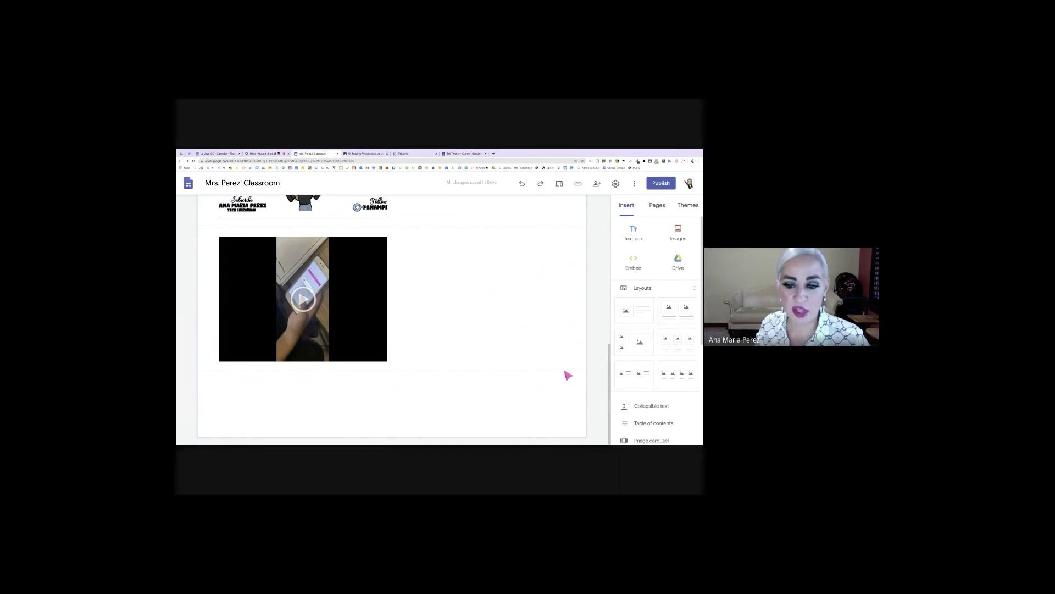
pyautogui.doubleClick(397, 389)
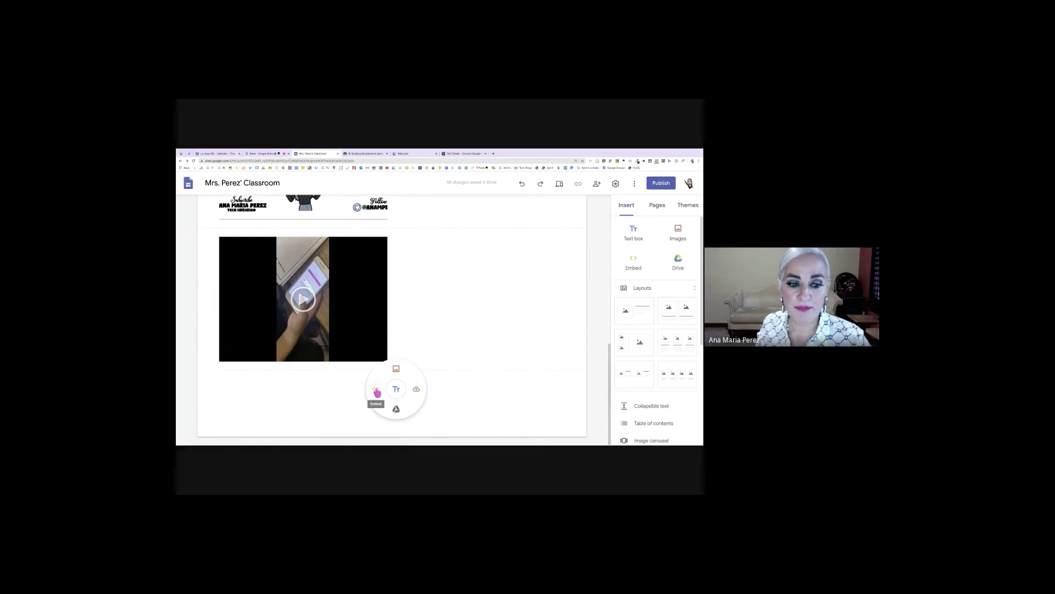
pyautogui.click(377, 391)
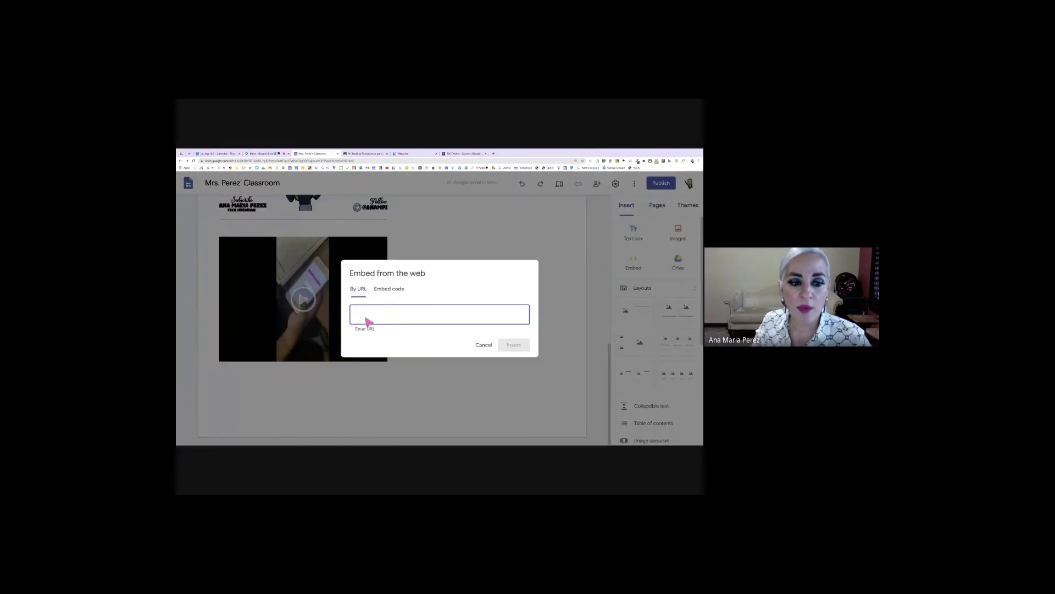
pyautogui.click(406, 155)
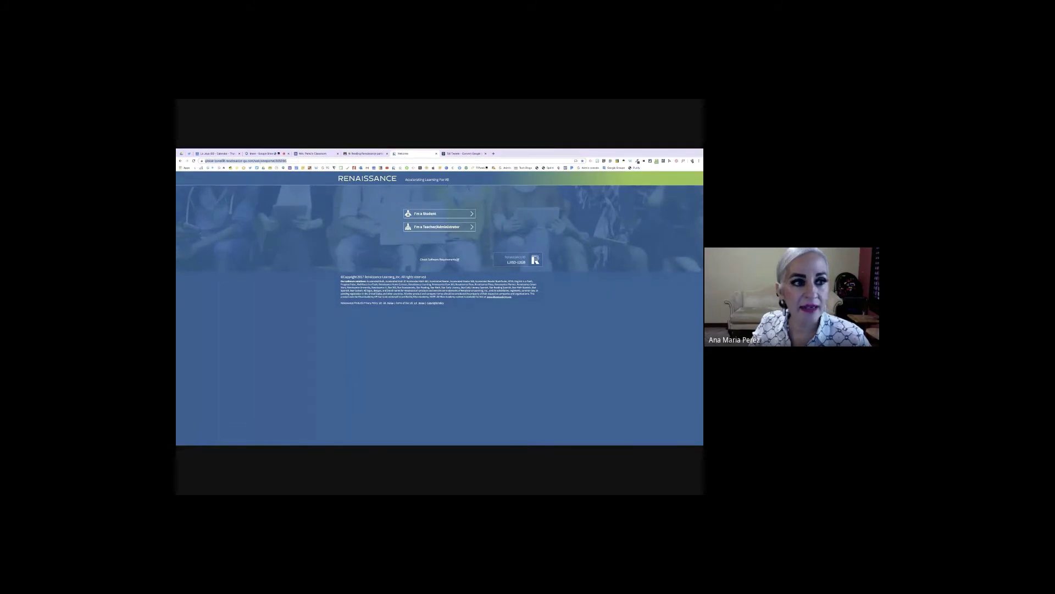
pyautogui.click(296, 161)
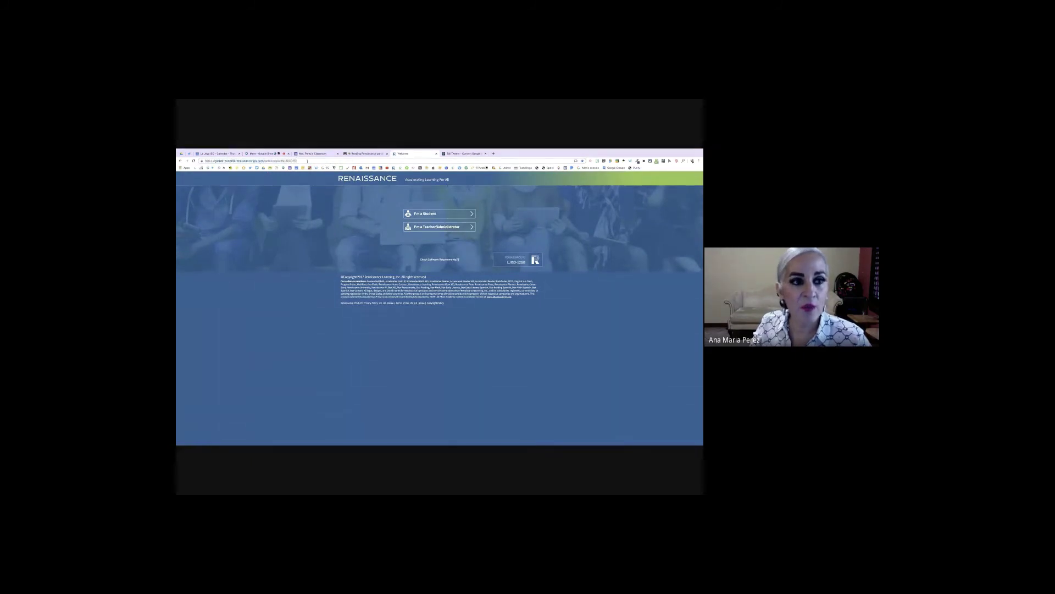
pyautogui.moveTo(314, 161); pyautogui.dragTo(203, 161)
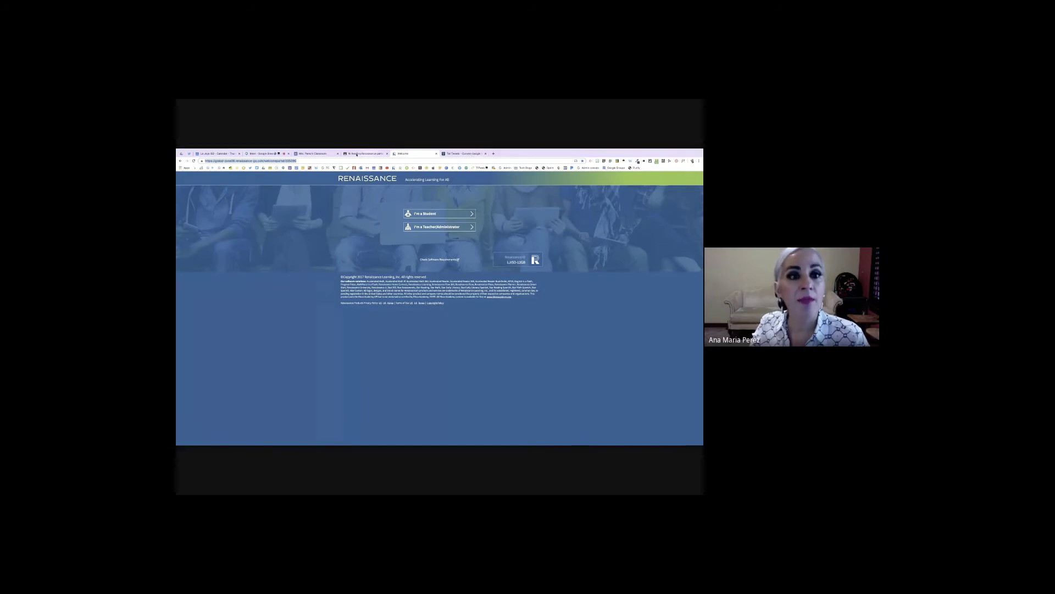
pyautogui.click(325, 155)
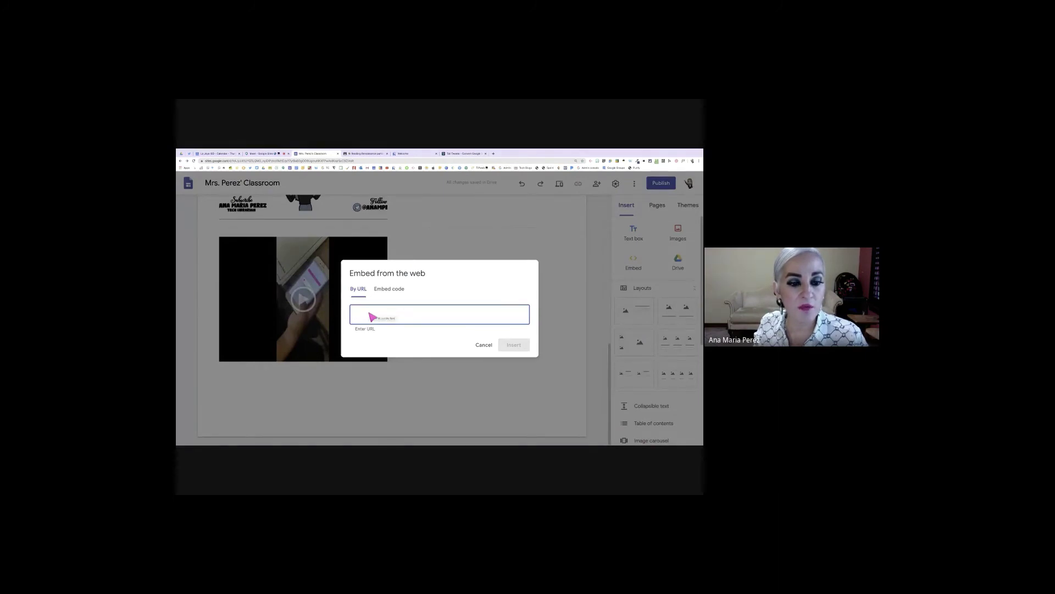
# Embed the Renaissance welcome portal as a whole page using its URL, and shrink and centre the embed in its section
pyautogui.write('https://global-zone08.renaissance-go.com/welcomeportal/305095')
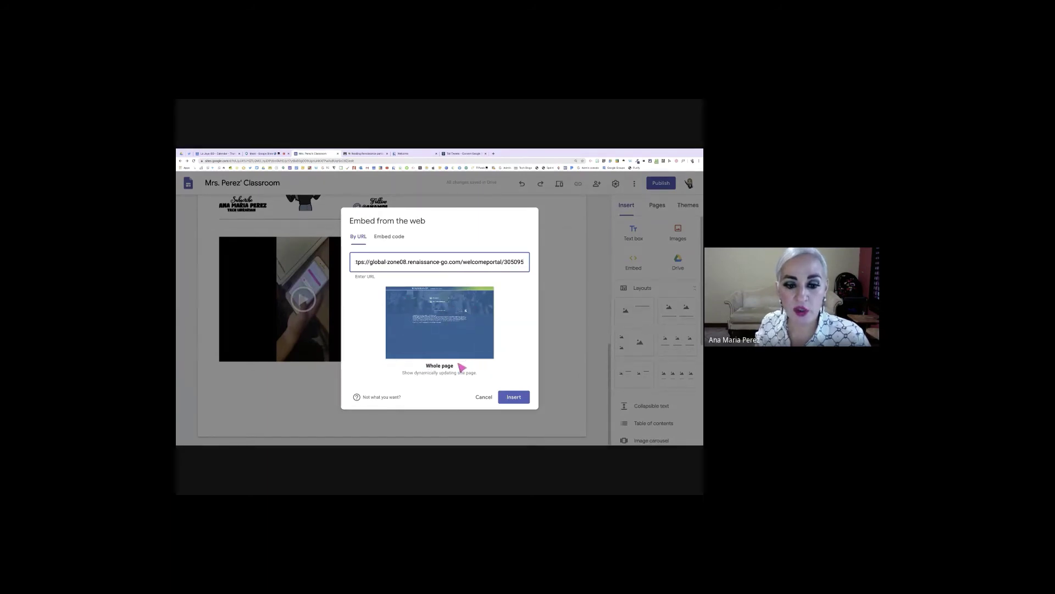
pyautogui.click(515, 398)
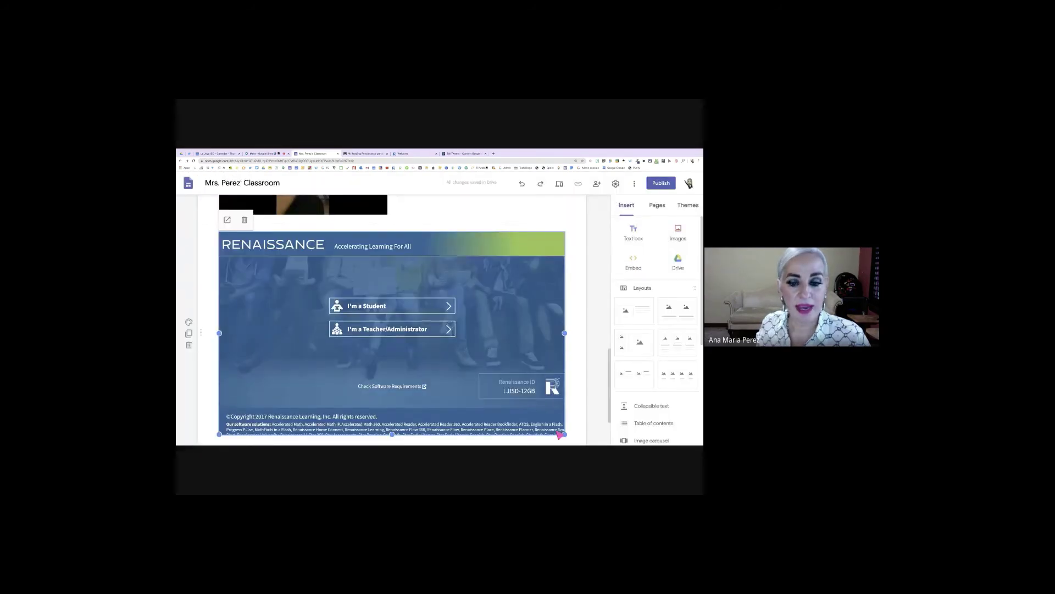
pyautogui.moveTo(566, 436); pyautogui.dragTo(505, 412)
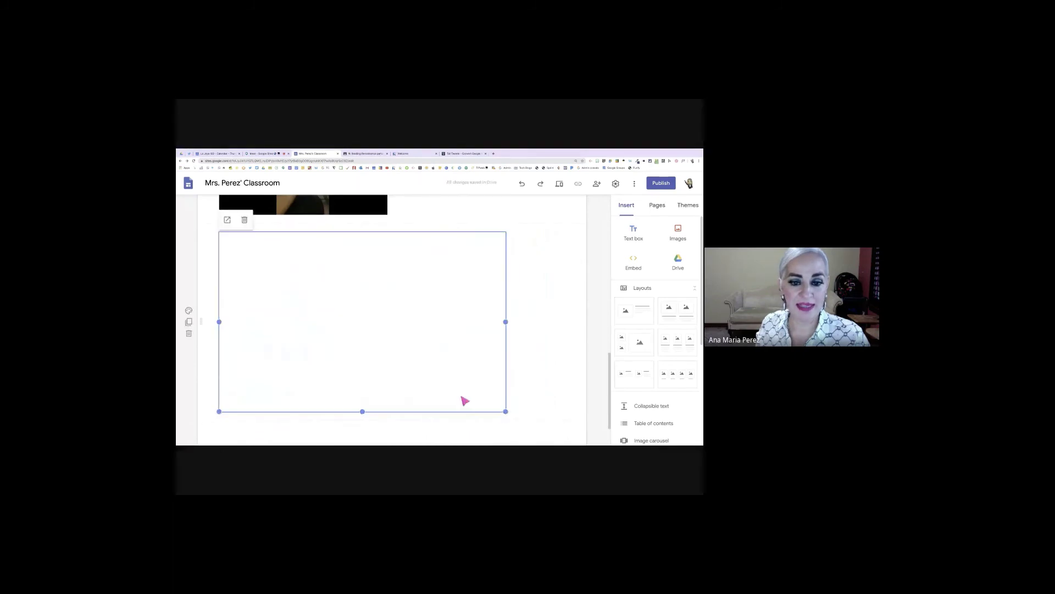
pyautogui.moveTo(373, 370); pyautogui.dragTo(400, 368)
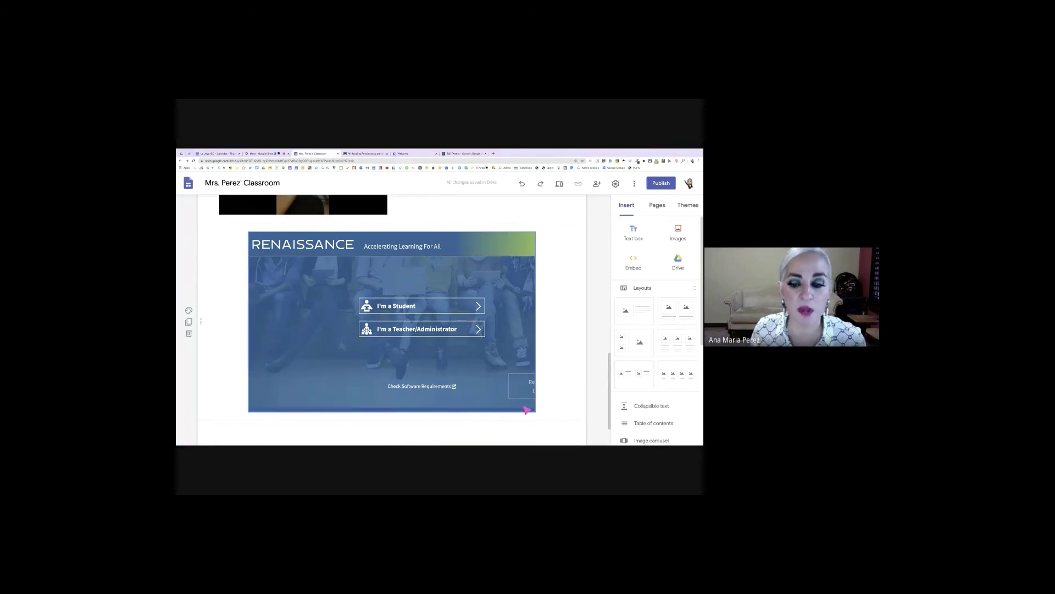
# Preview the Resources page and test the "I'm a Student" link in the embedded Renaissance page
pyautogui.click(560, 187)
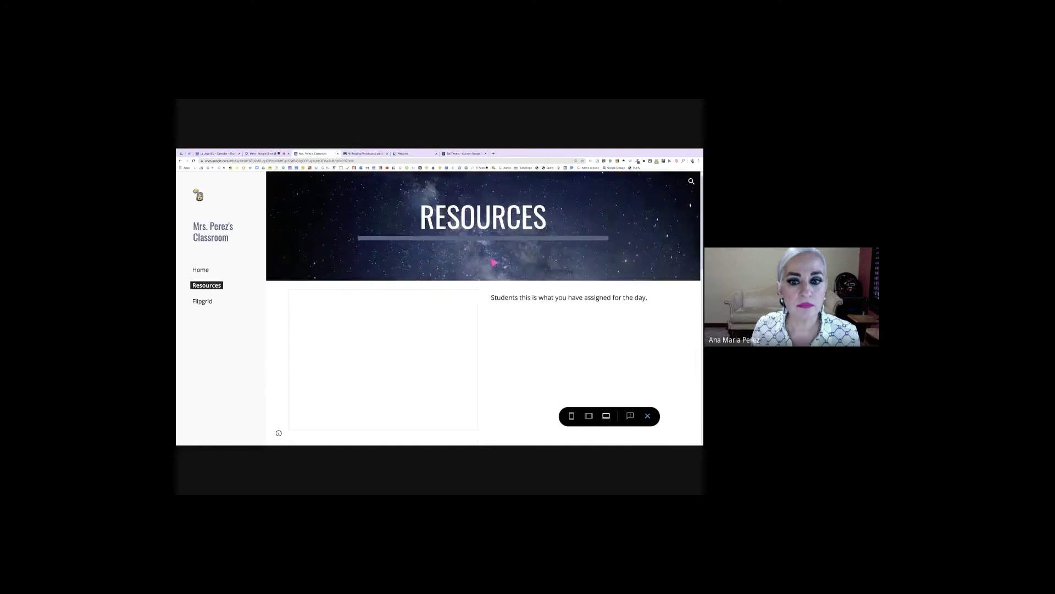
pyautogui.scroll(-10, 490, 261)
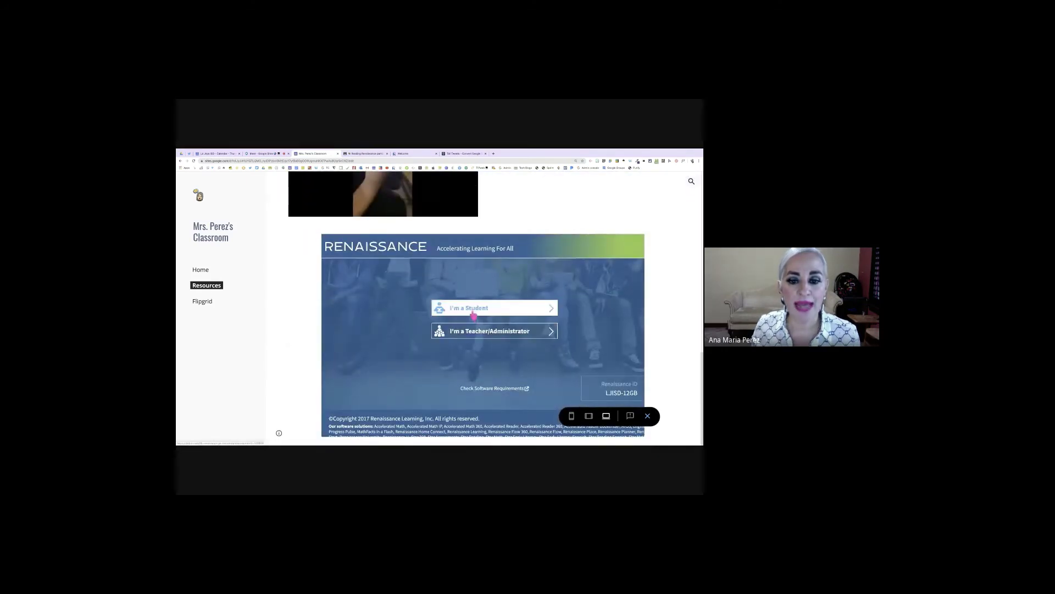
pyautogui.click(473, 311)
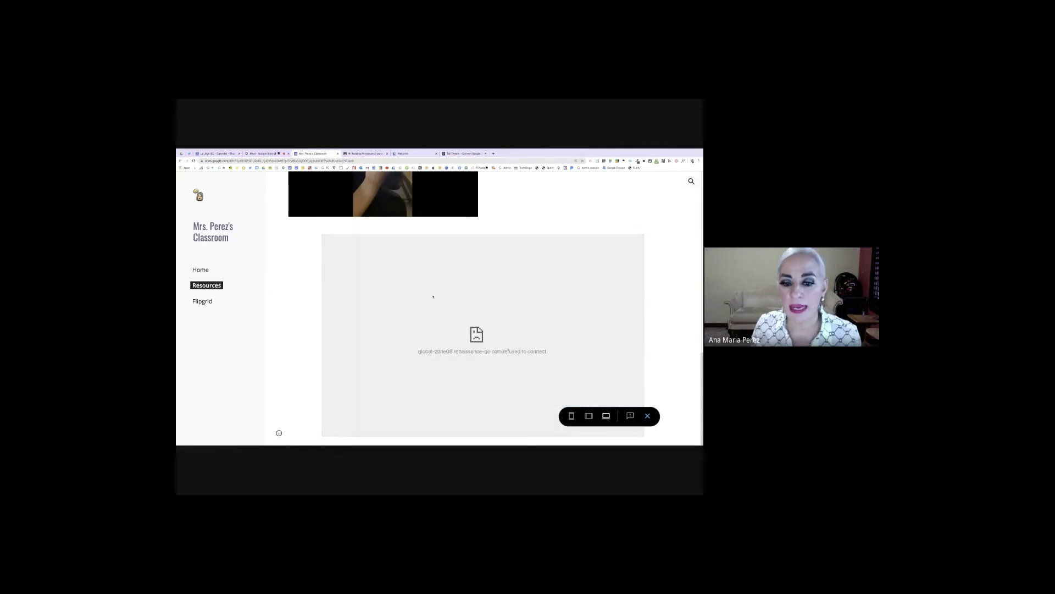
# Exit the preview, open the embedded Renaissance page from the Resources page in its own browser tab, and return to the site editor
pyautogui.click(648, 415)
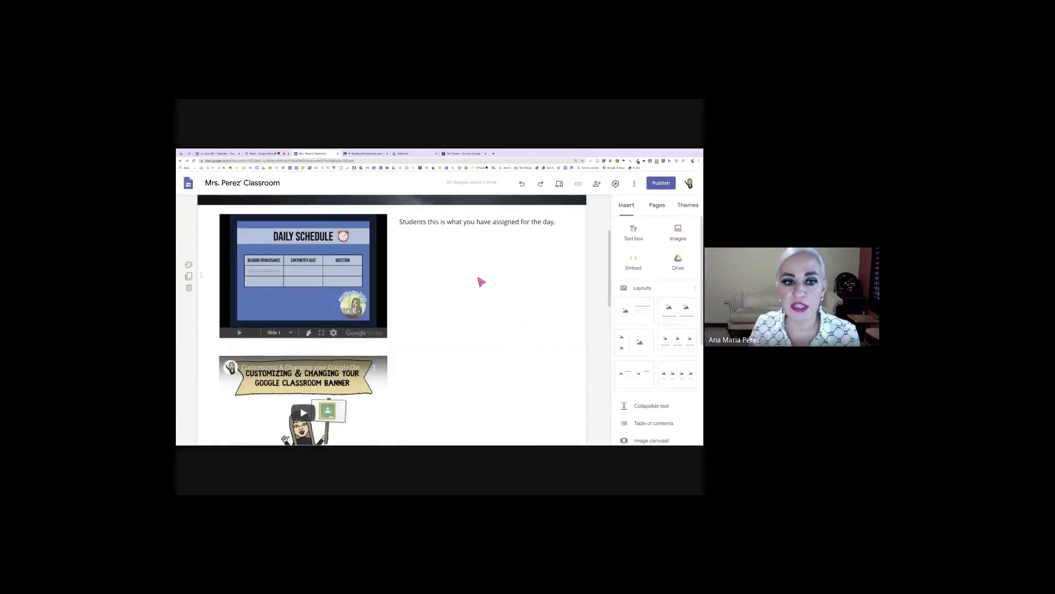
pyautogui.scroll(-1, 481, 280)
pyautogui.scroll(-5, 494, 298)
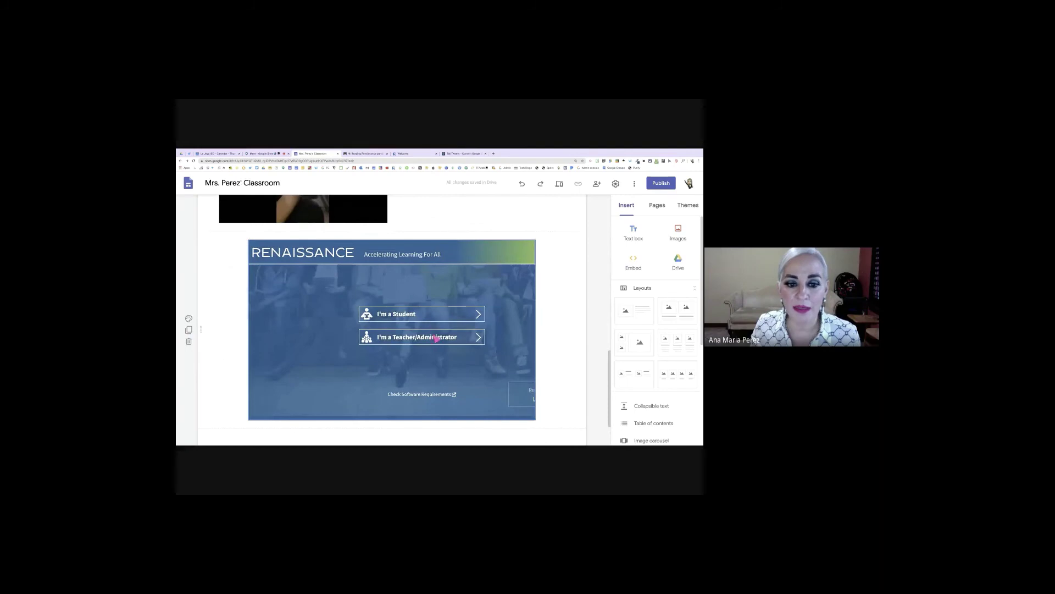
pyautogui.click(531, 257)
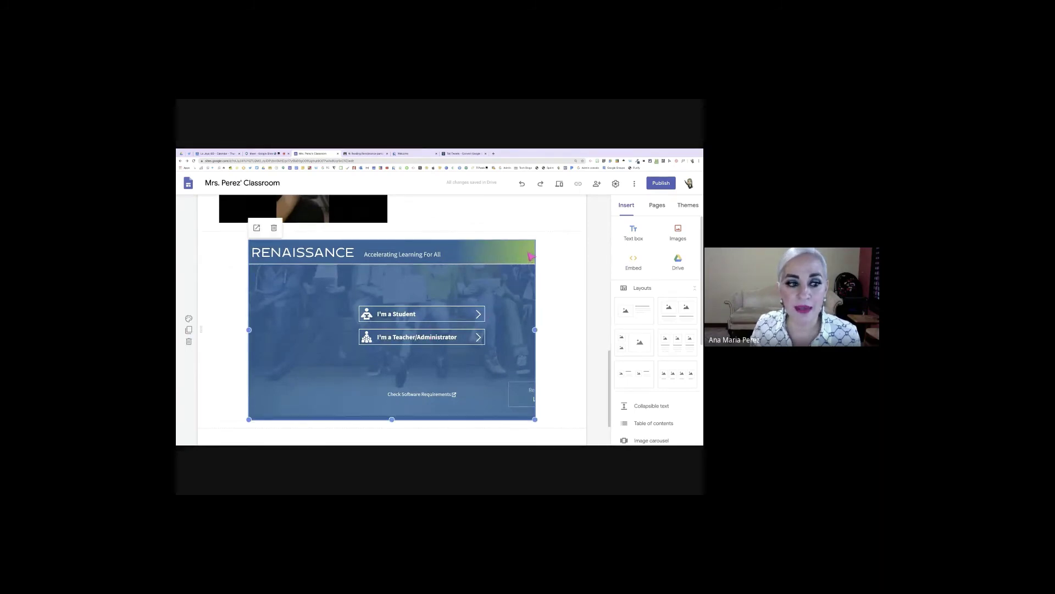
pyautogui.click(257, 228)
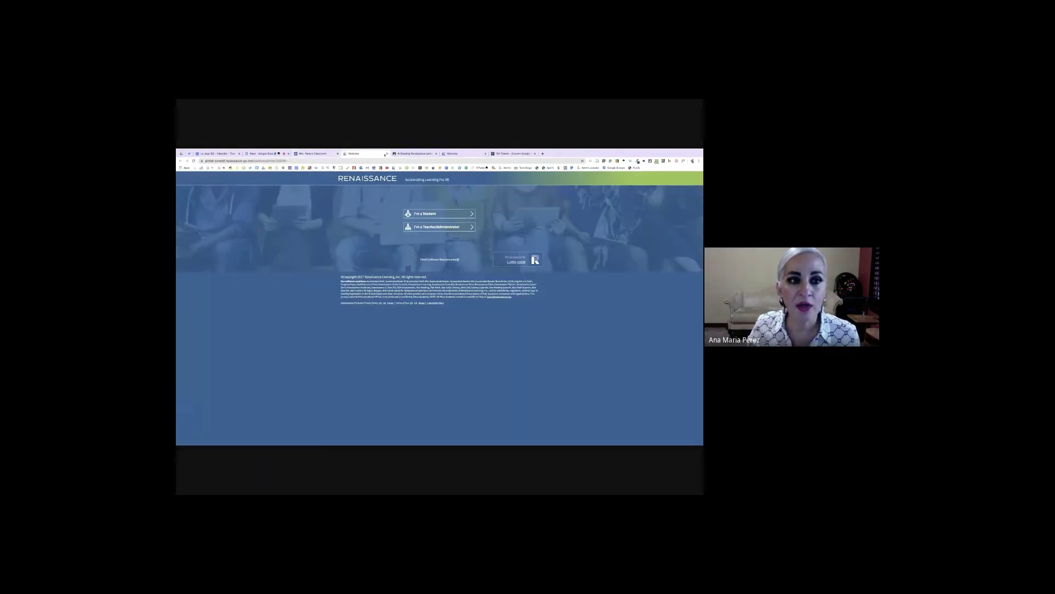
pyautogui.click(322, 154)
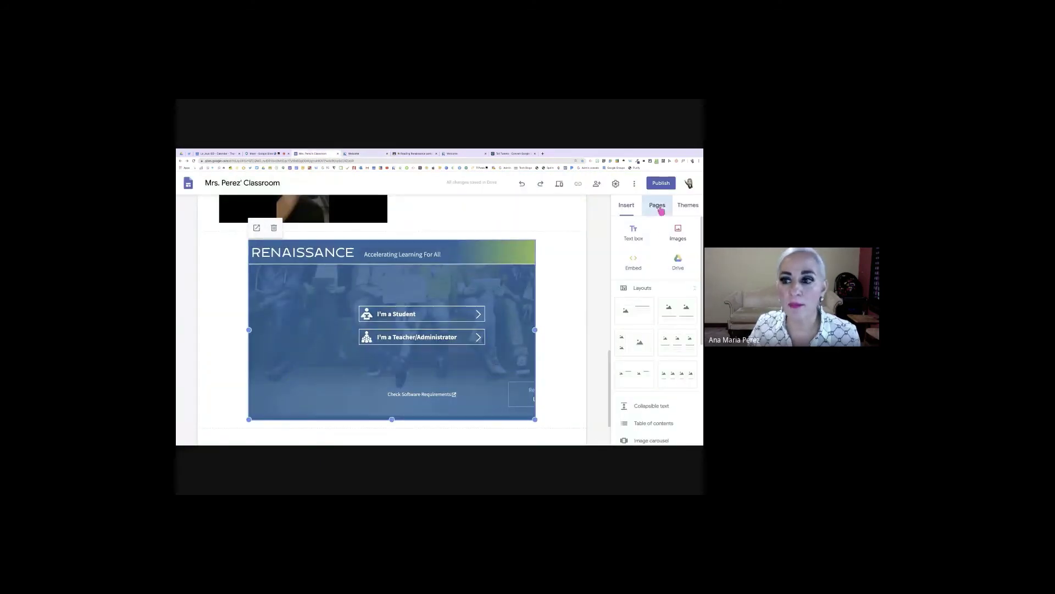
# Add a navigation link named "Reading Renaissance" that points to the copied Renaissance URL and opens in a new tab
pyautogui.moveTo(658, 421)
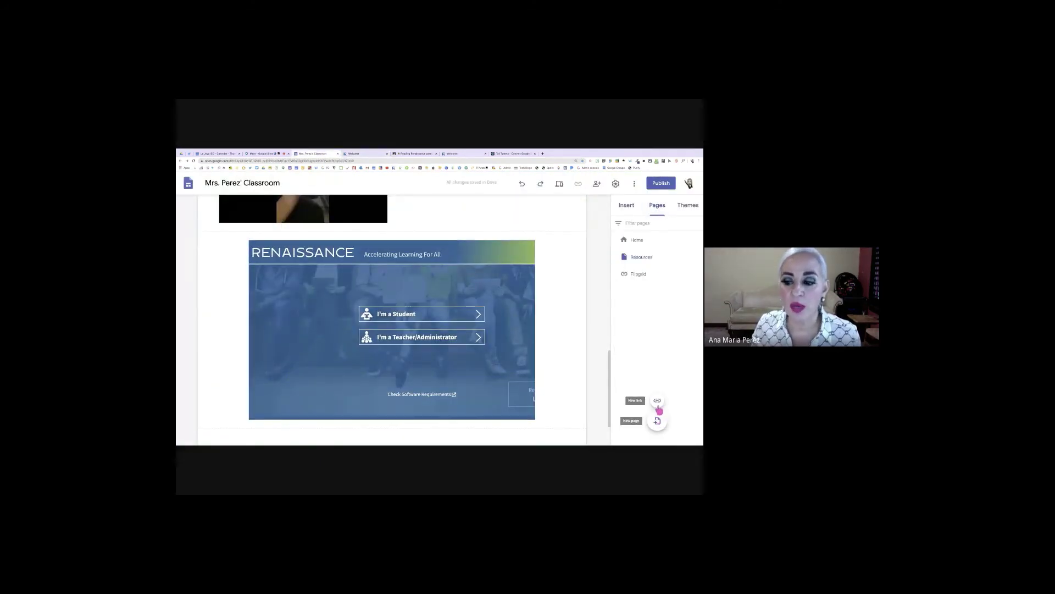
pyautogui.click(658, 401)
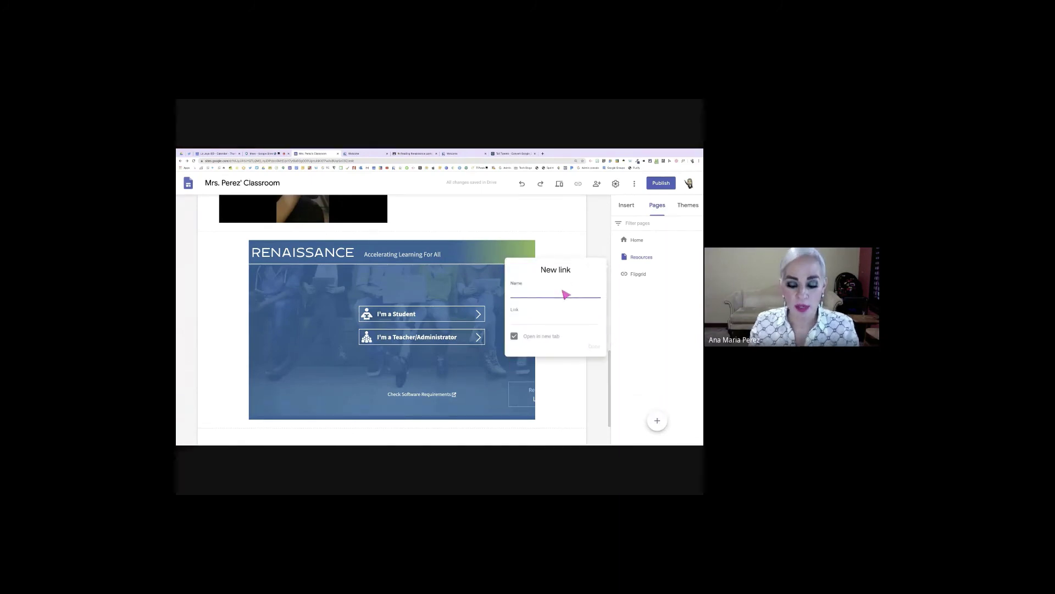
pyautogui.write('Renaissance')
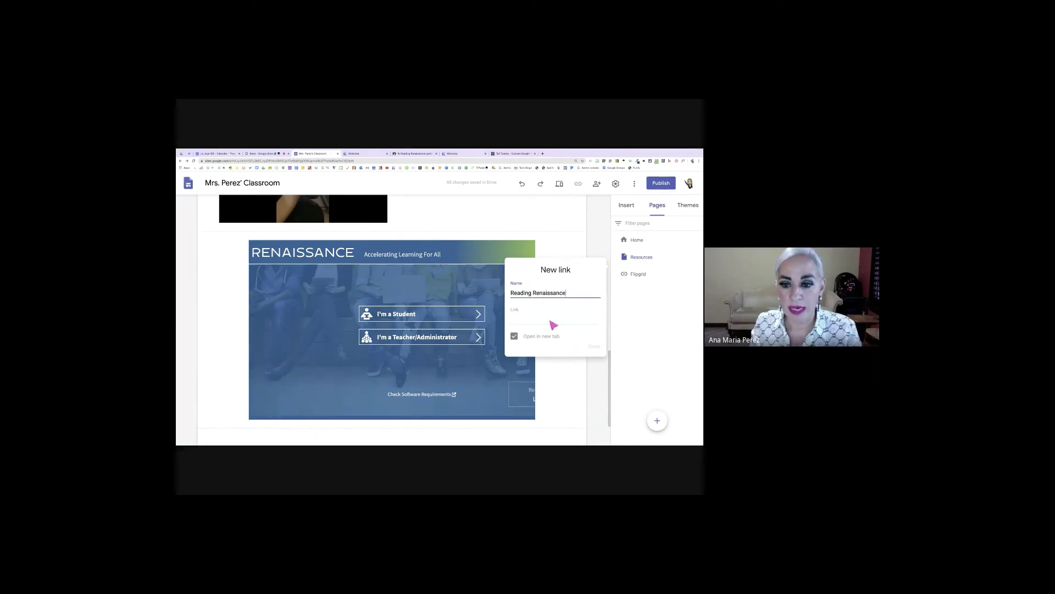
pyautogui.click(551, 319)
pyautogui.hotkey('ctrl', 'v')
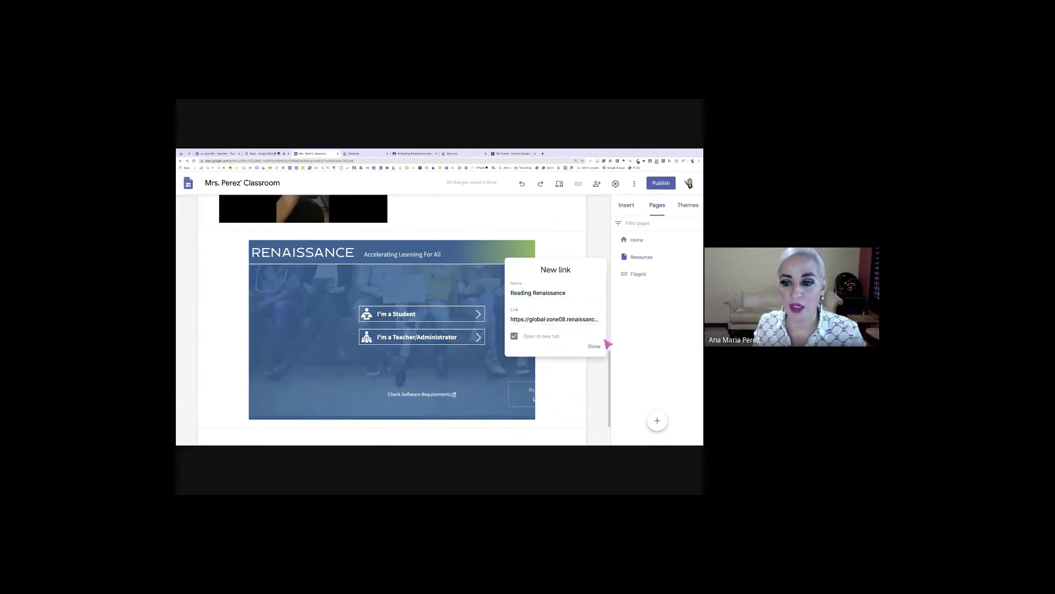
pyautogui.click(595, 346)
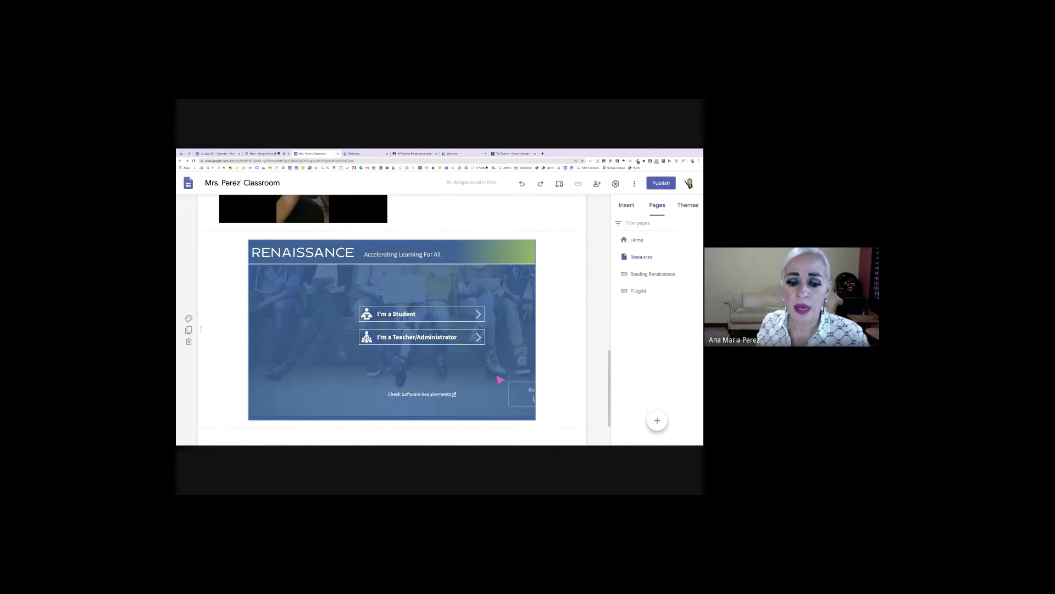
# Start a web embed in the empty area below the Renaissance embed and choose to insert it from embed code
pyautogui.doubleClick(437, 437)
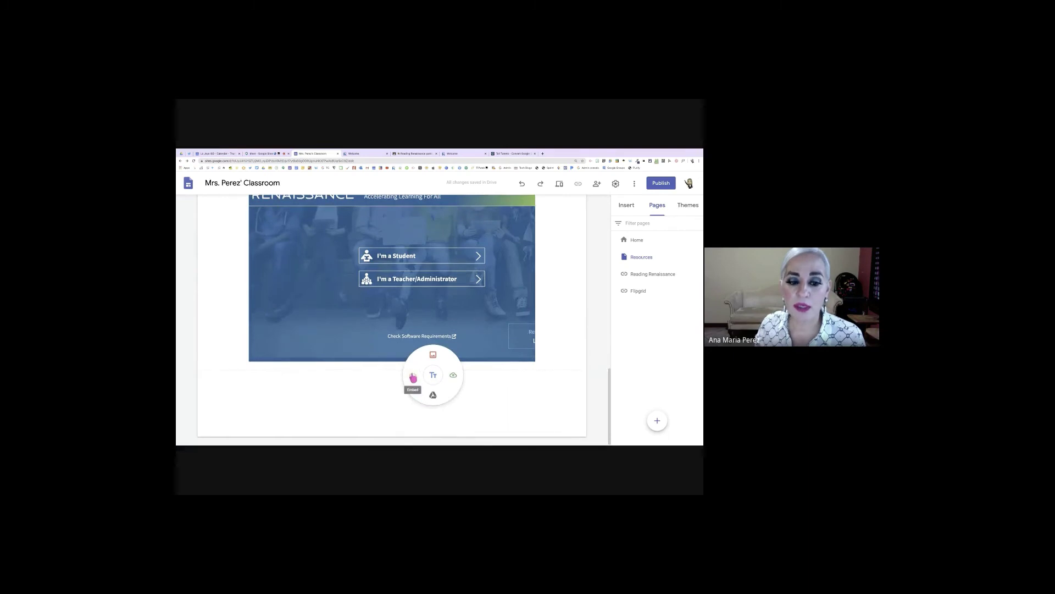
pyautogui.click(413, 377)
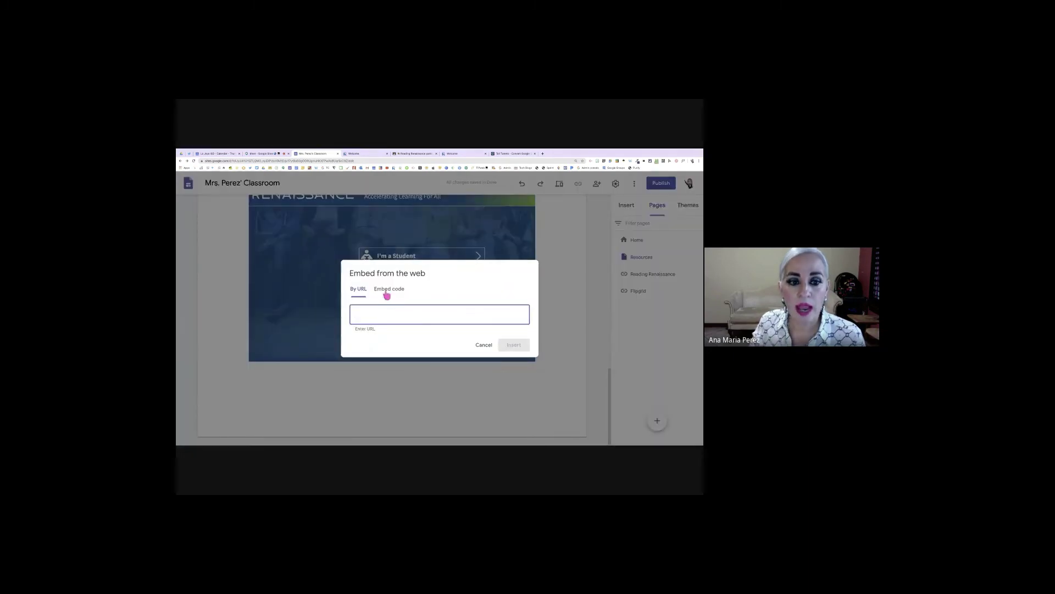
pyautogui.click(394, 294)
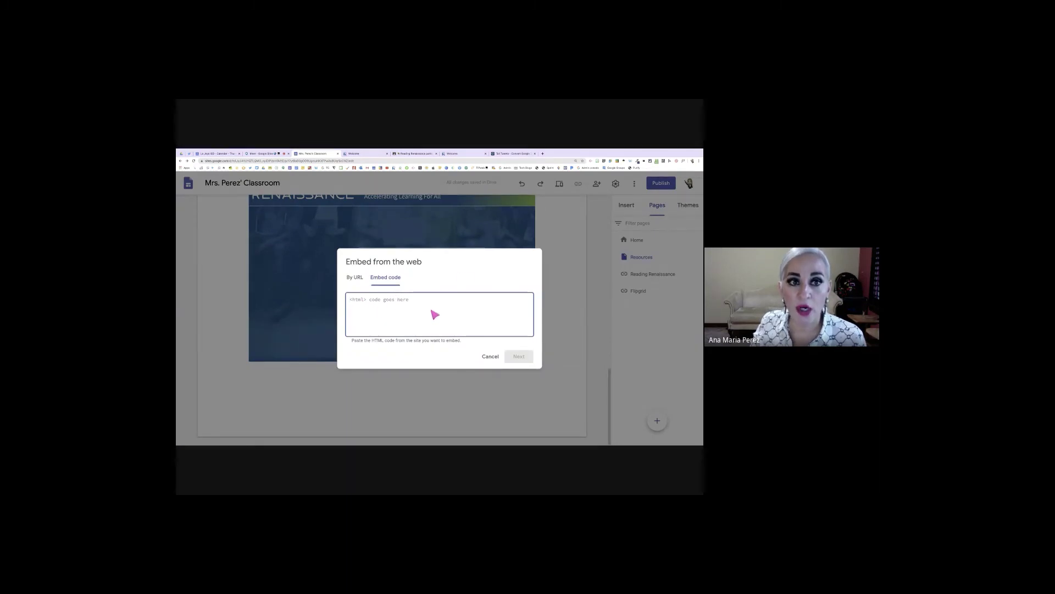
# Switch to Flipgrid, open the "#RemoteLearning at La Joya ISD" grid as an educator, and copy the embed code of its "Google Classroom questions" topic
pyautogui.click(374, 155)
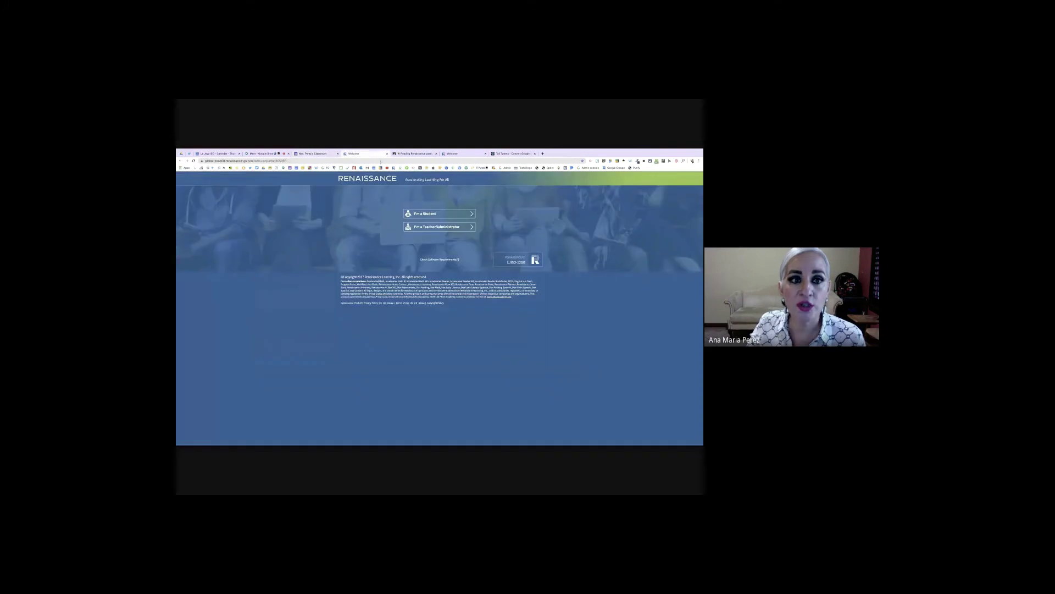
pyautogui.click(407, 167)
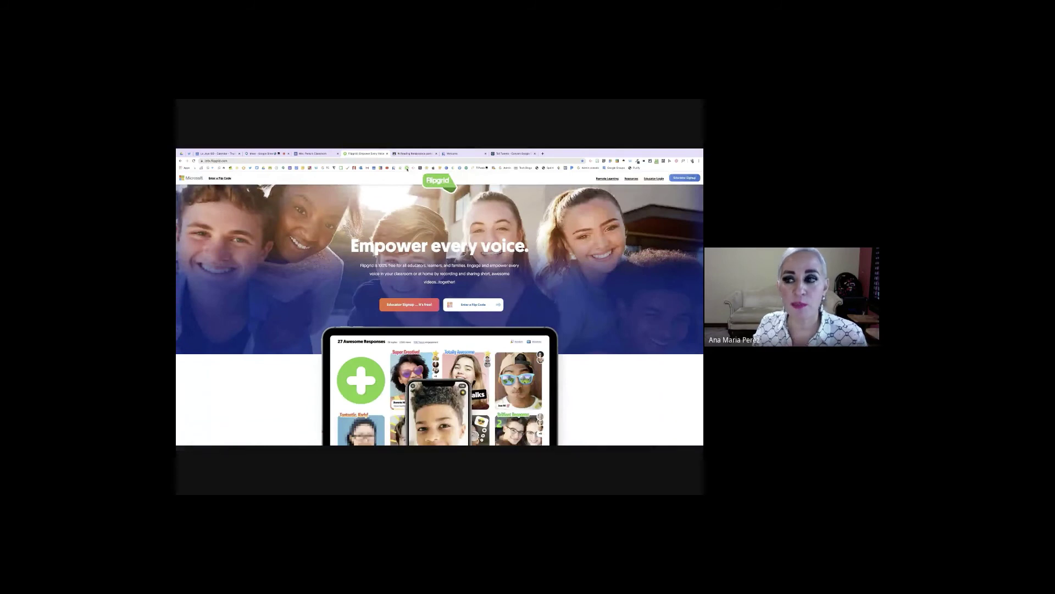
pyautogui.click(684, 179)
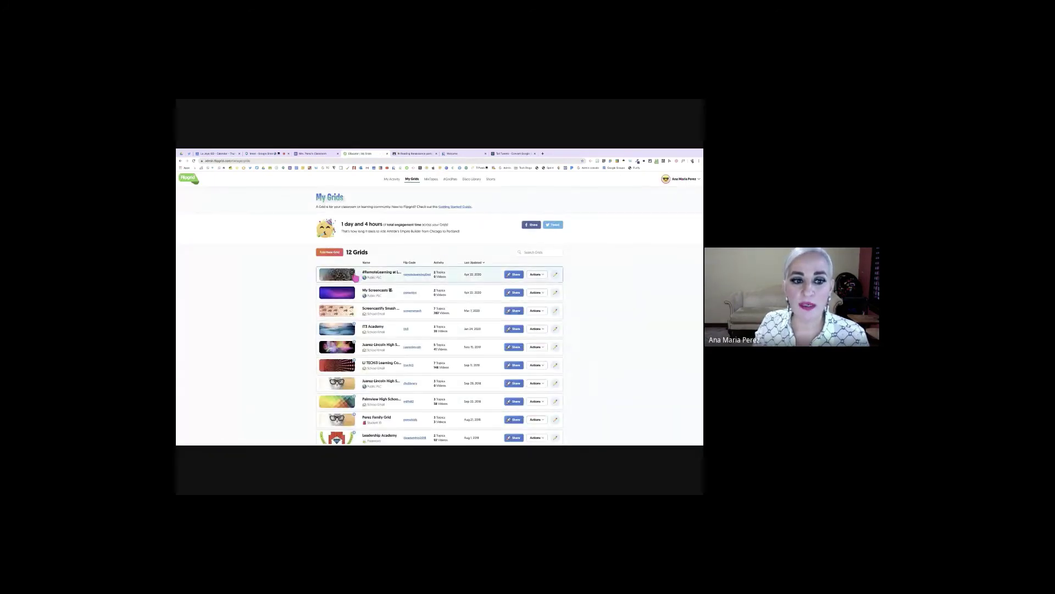
pyautogui.click(356, 279)
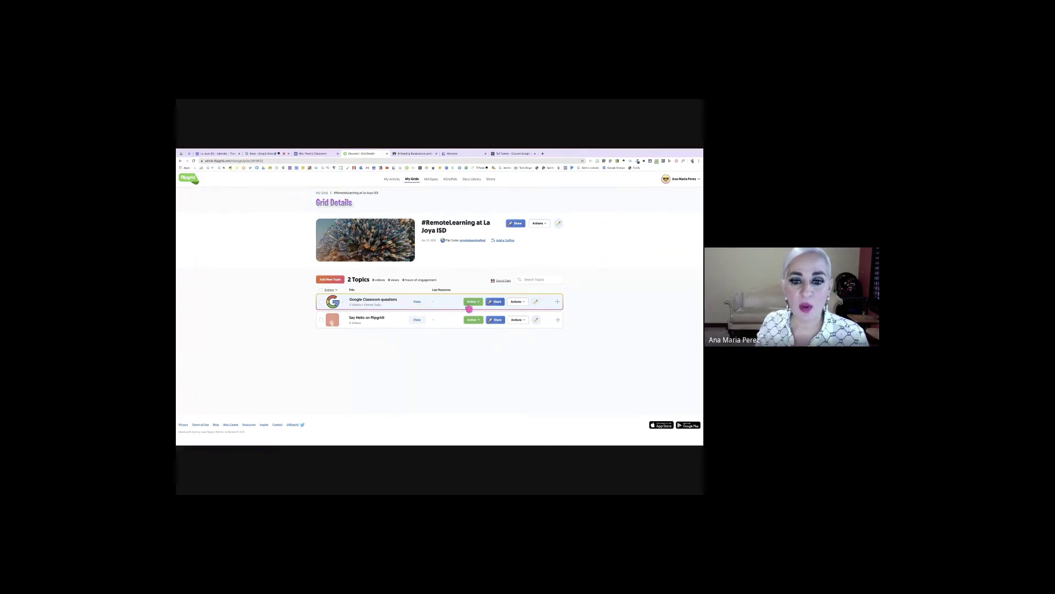
pyautogui.click(496, 303)
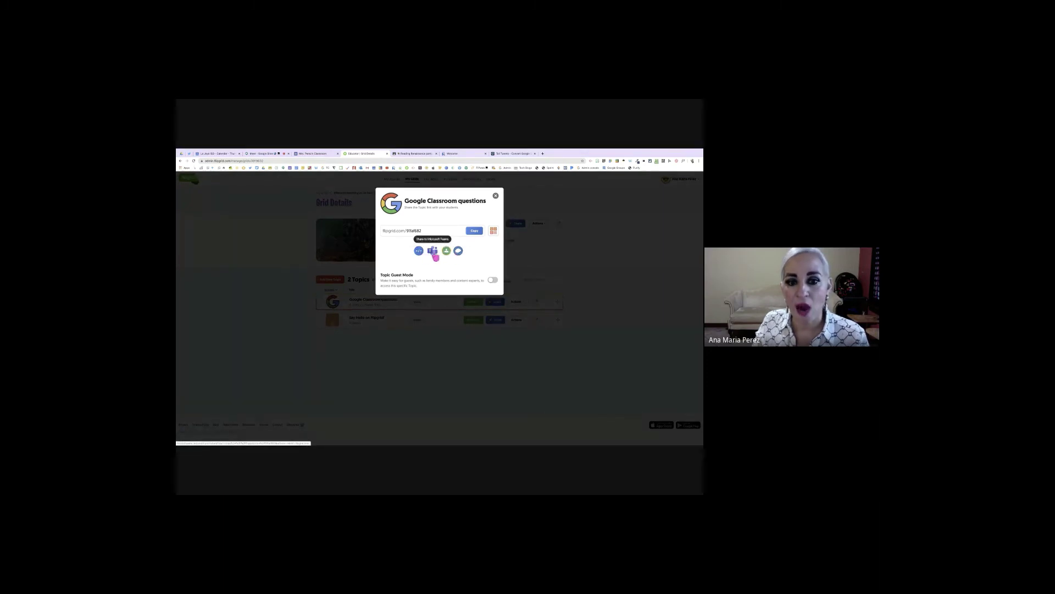
pyautogui.click(447, 251)
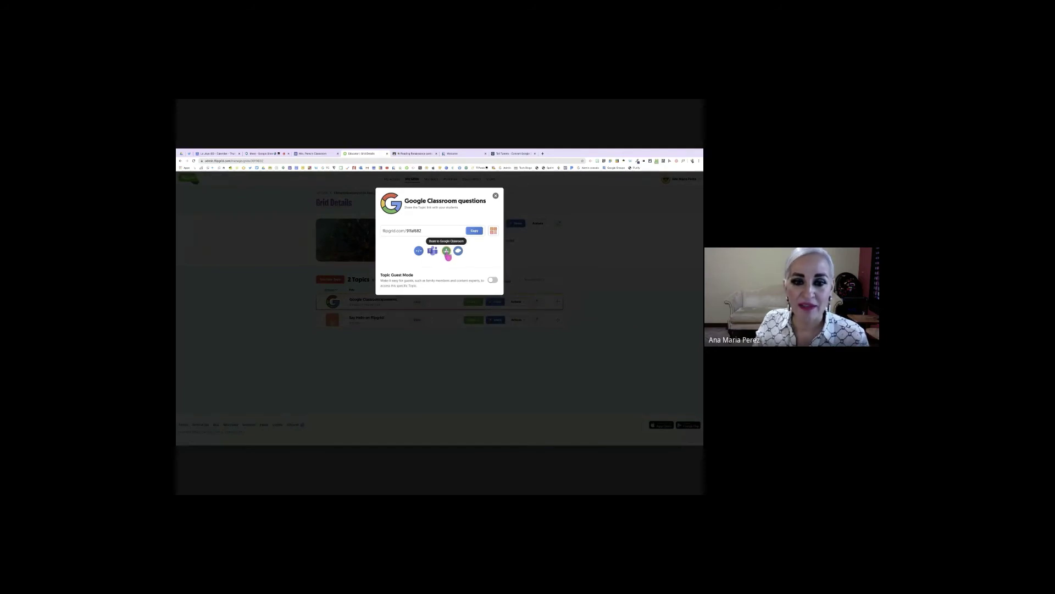
pyautogui.click(418, 251)
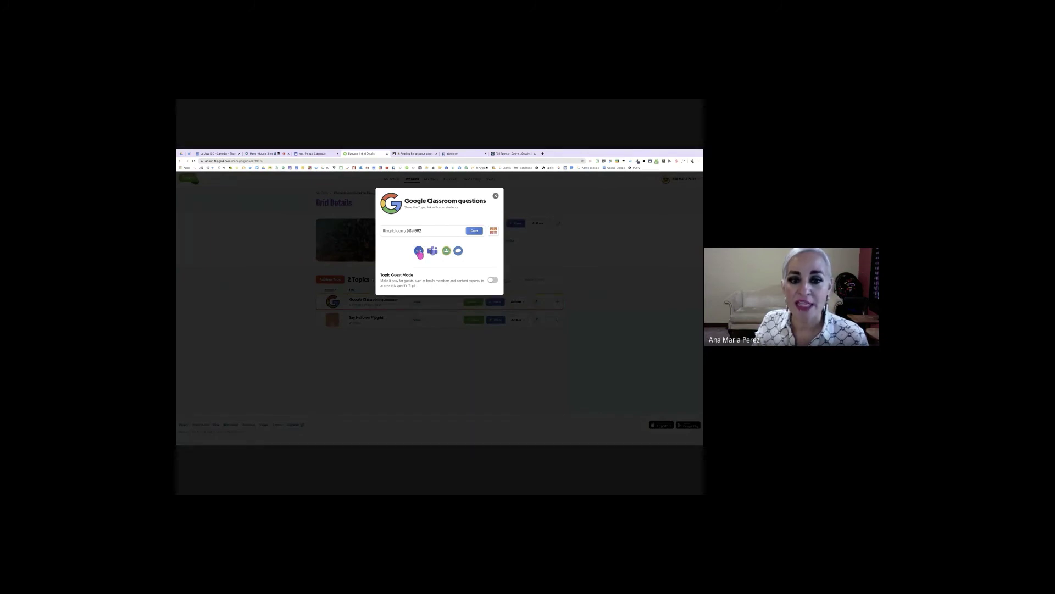
# Return to the site editor, insert the Flipgrid topic from its copied embed code, and widen the embed until its full heading fits
pyautogui.click(313, 154)
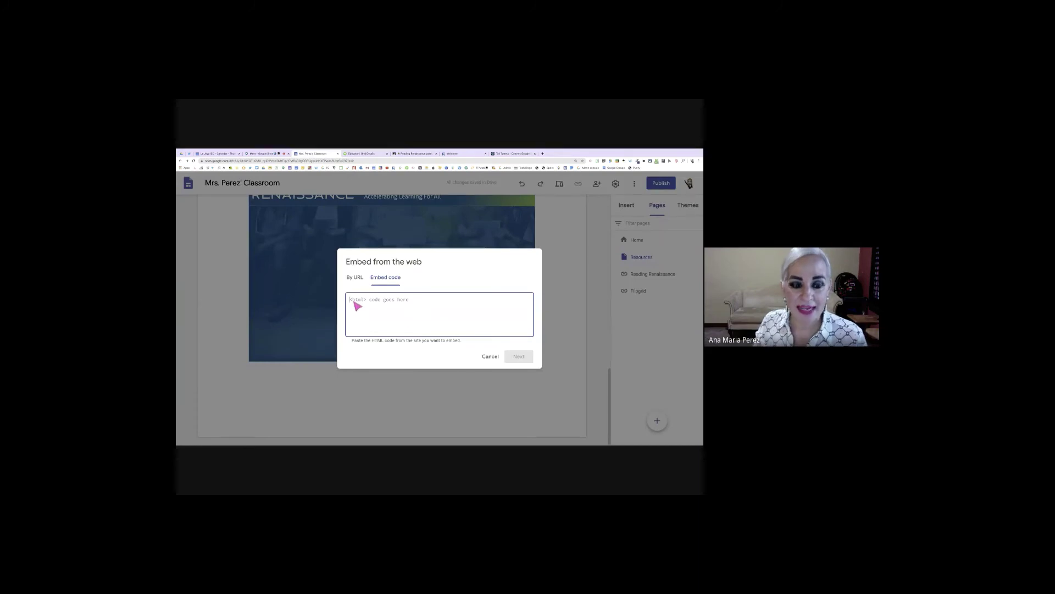
pyautogui.hotkey('ctrl', 'v')
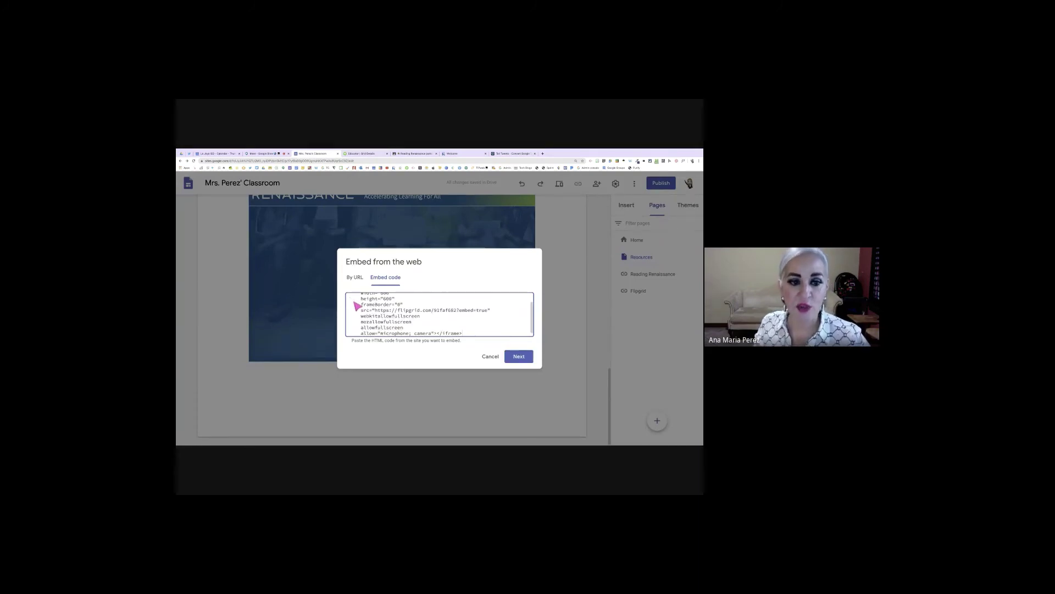
pyautogui.click(514, 356)
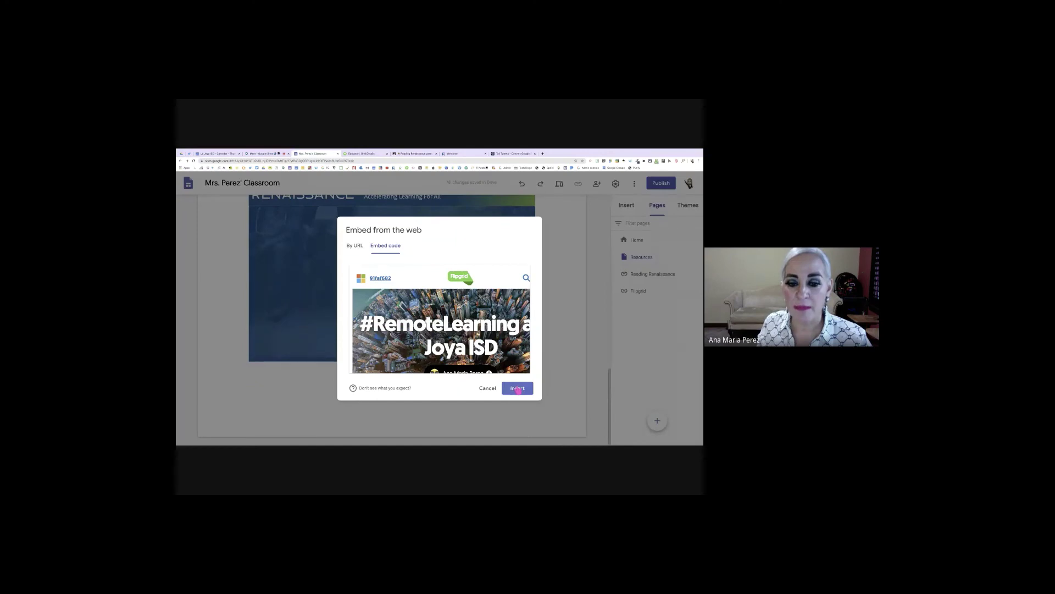
pyautogui.click(518, 388)
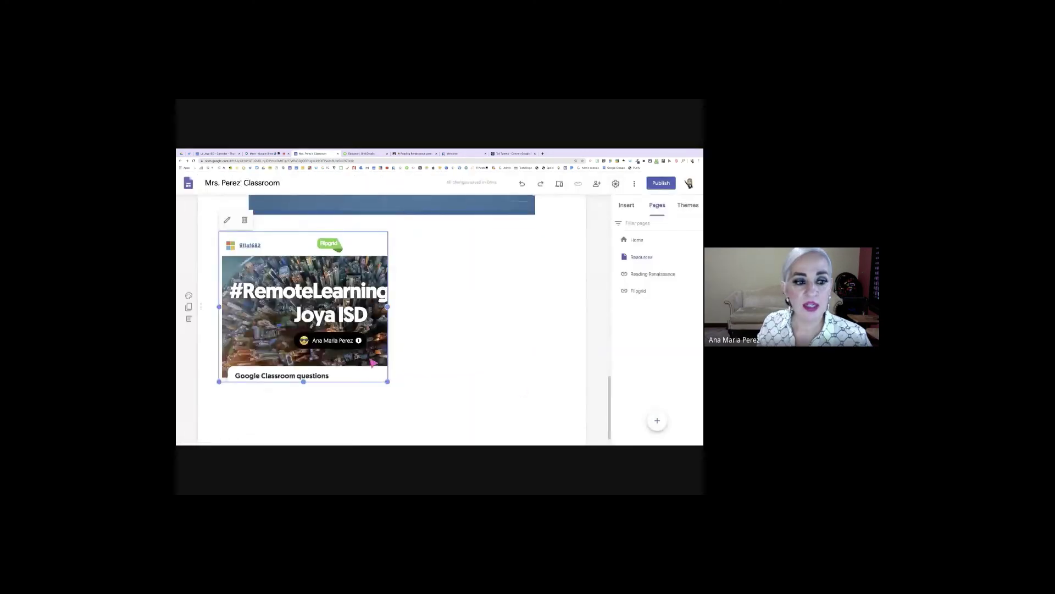
pyautogui.scroll(-1, 358, 349)
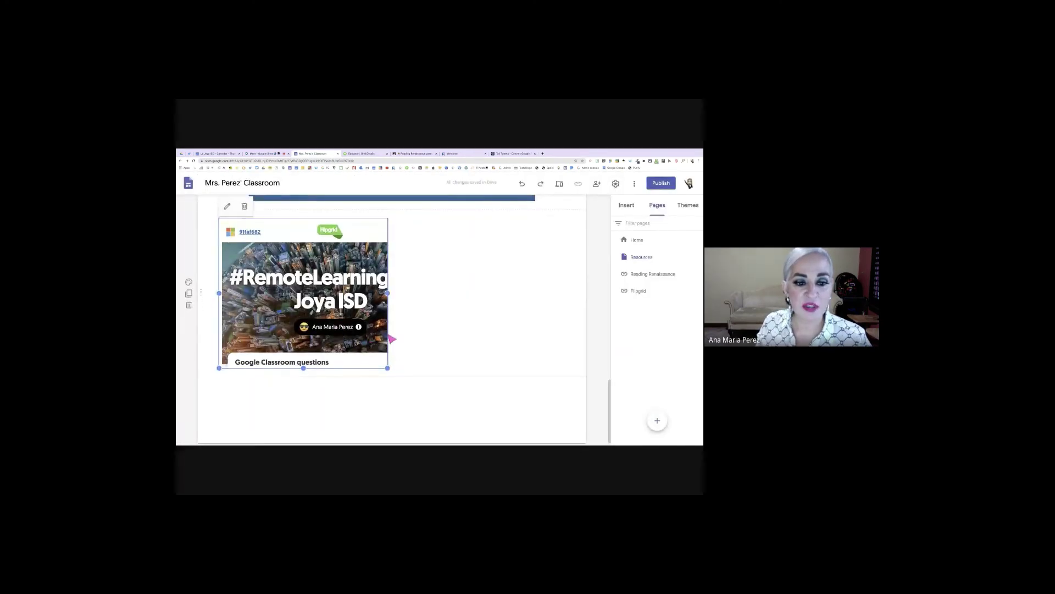
pyautogui.moveTo(388, 294); pyautogui.dragTo(451, 301)
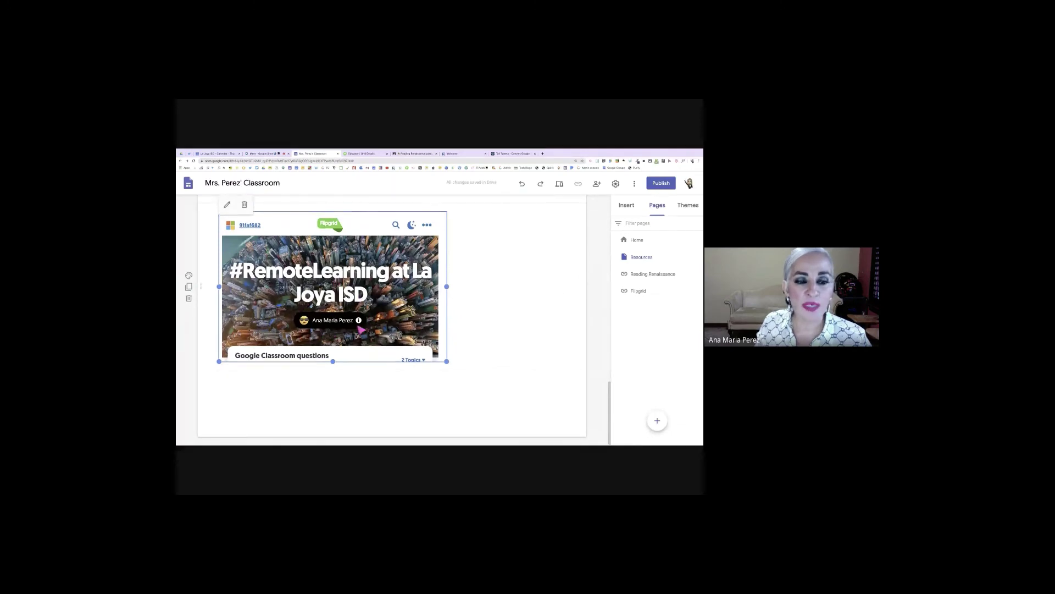
# Preview the Resources page and examine the embedded Flipgrid topic down to its add-response control
pyautogui.click(559, 185)
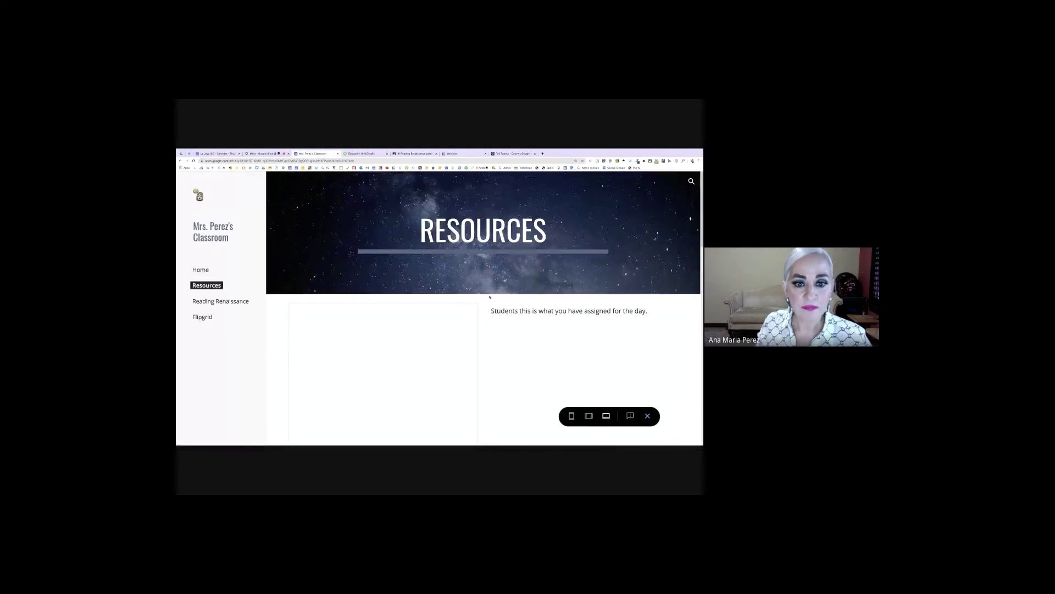
pyautogui.scroll(-5, 493, 300)
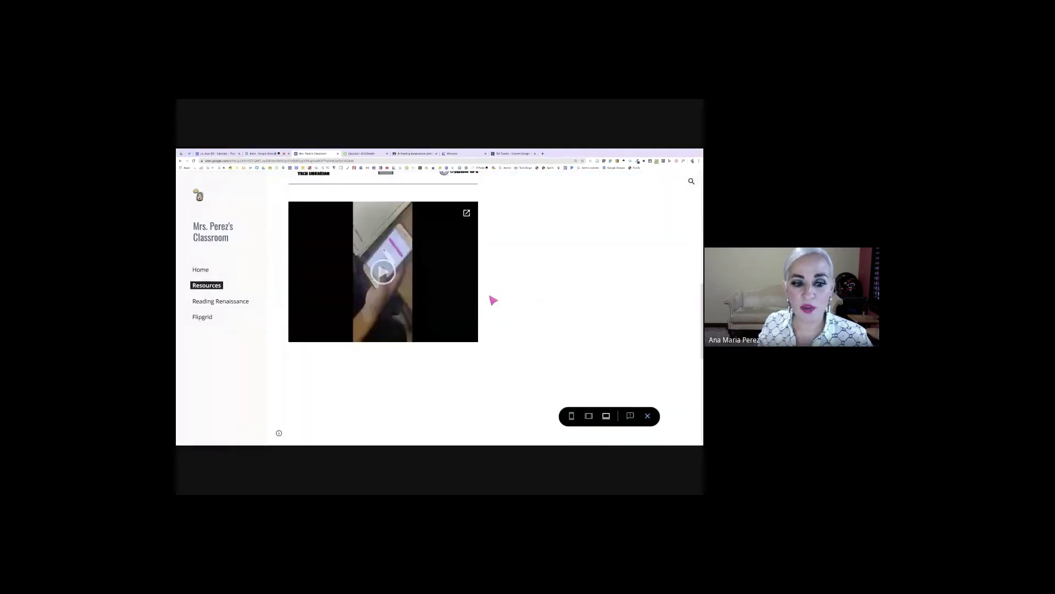
pyautogui.scroll(-10, 493, 300)
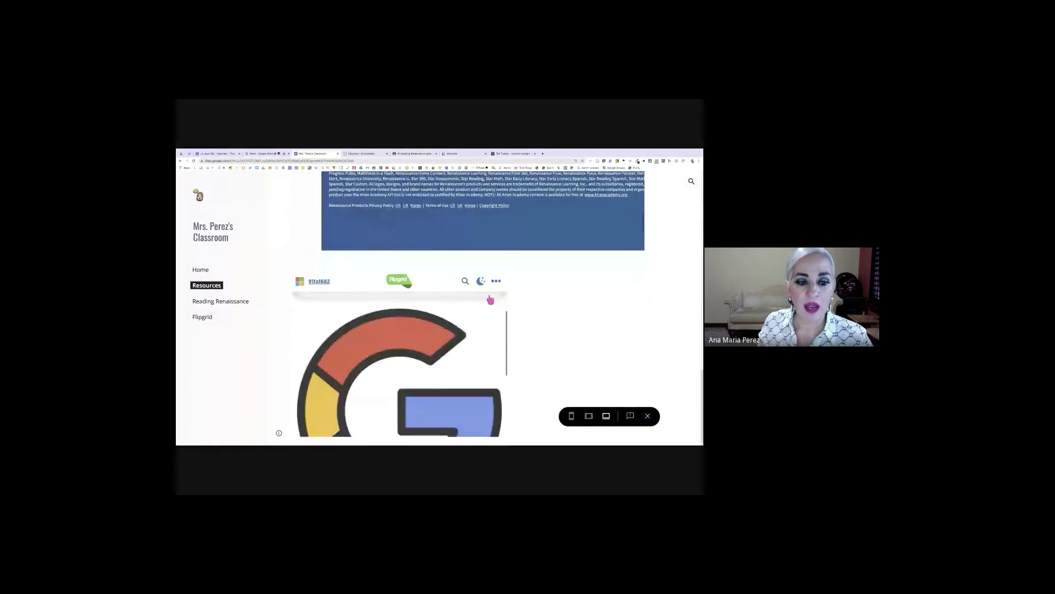
pyautogui.scroll(-5, 490, 300)
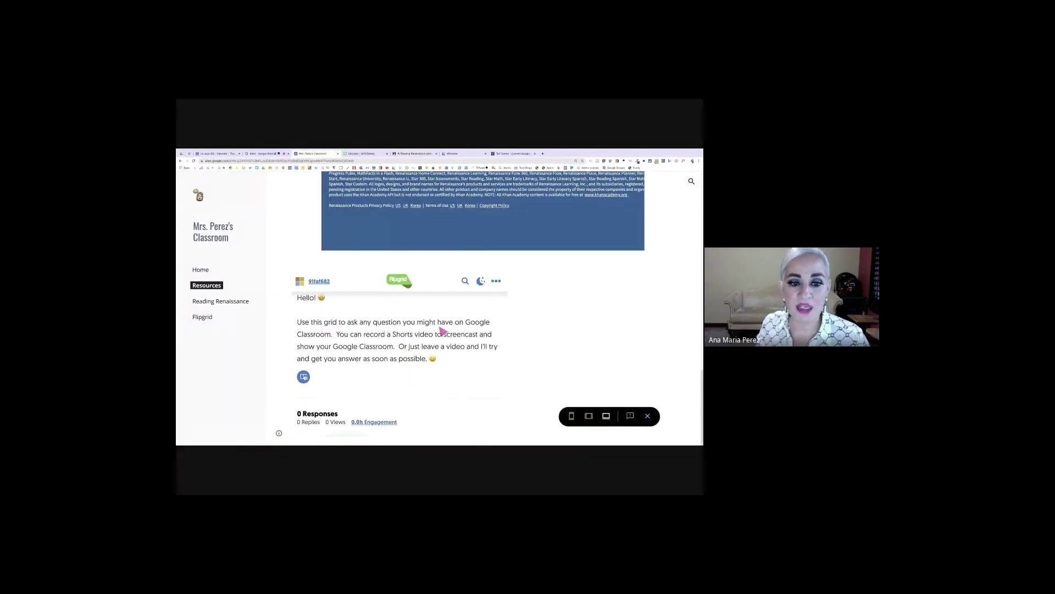
pyautogui.scroll(-2, 401, 338)
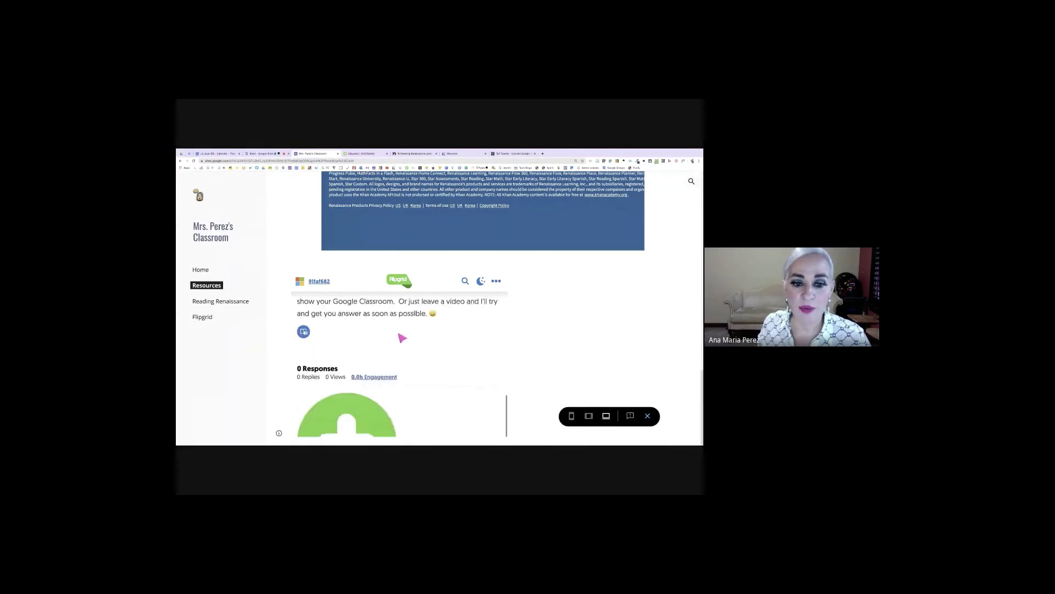
pyautogui.scroll(-4, 402, 337)
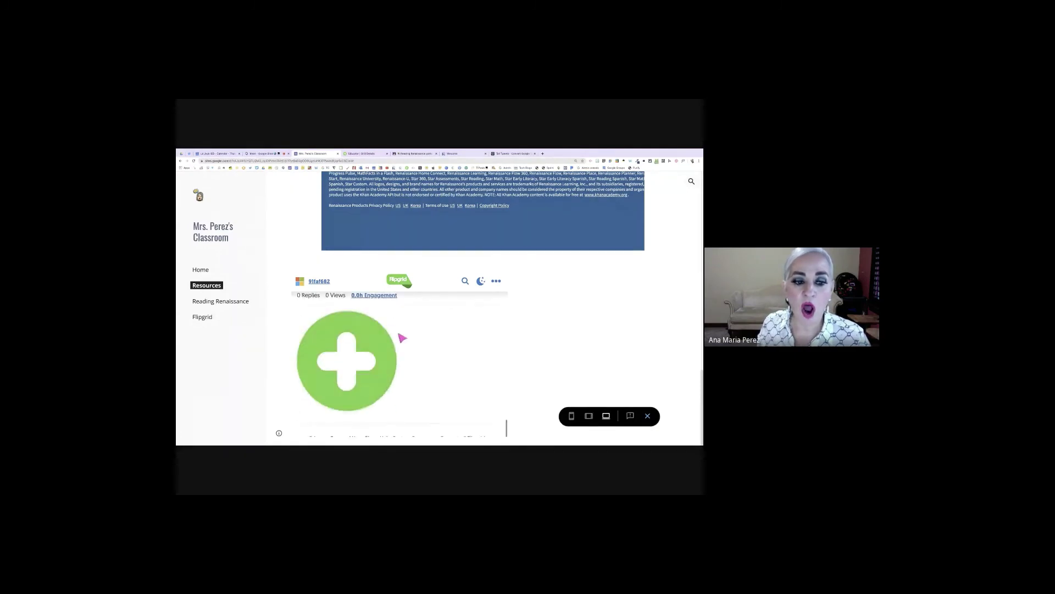
# Test recording a response in the embedded Flipgrid topic by logging in with the first listed Google account
pyautogui.click(347, 348)
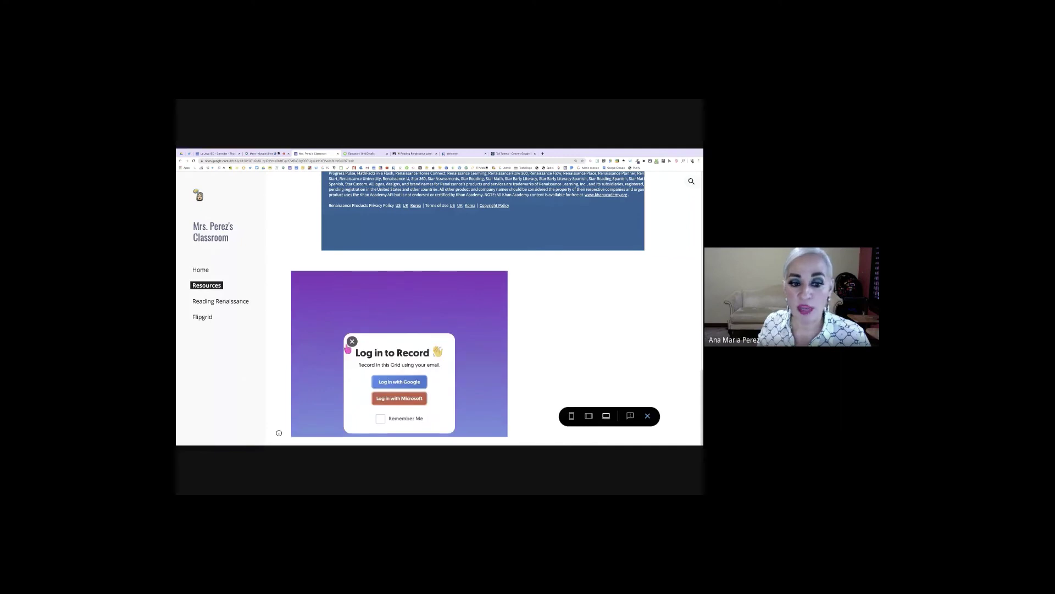
pyautogui.click(414, 385)
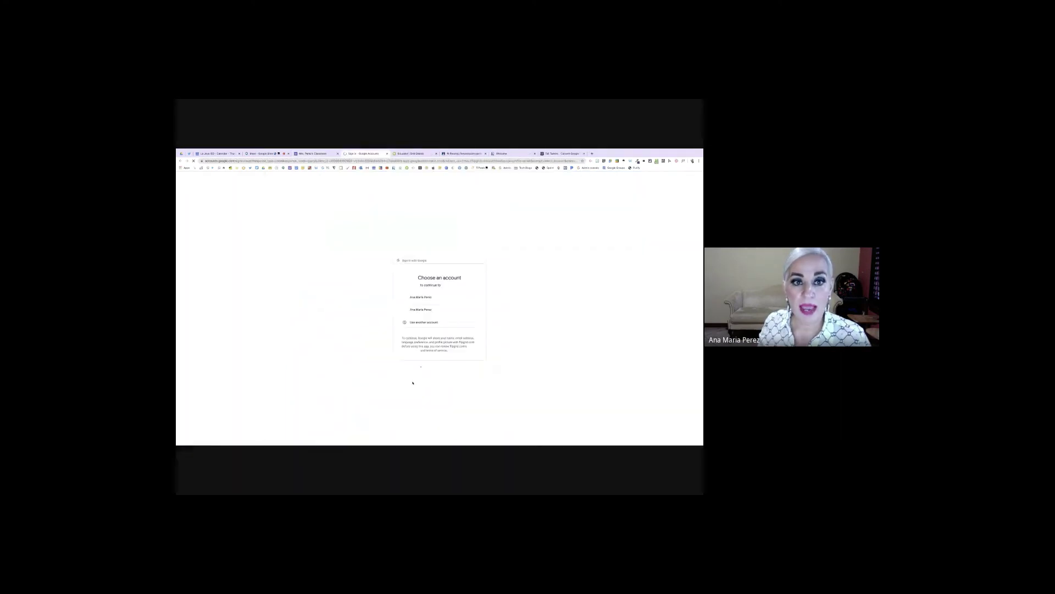
pyautogui.click(425, 297)
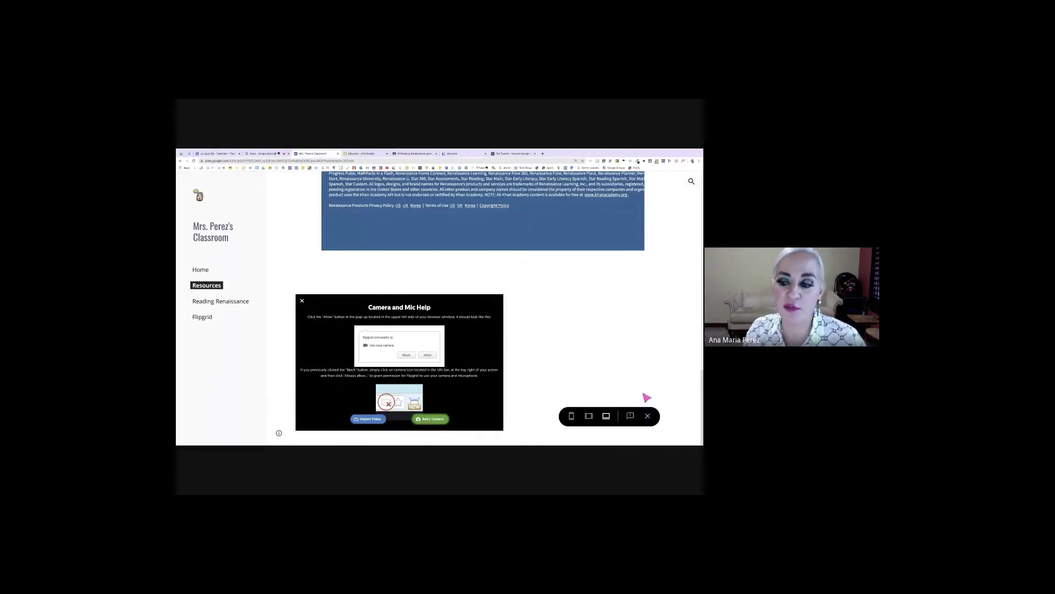
# Dismiss the camera and microphone help in the embedded Flipgrid topic and exit the preview to the site editor
pyautogui.click(301, 301)
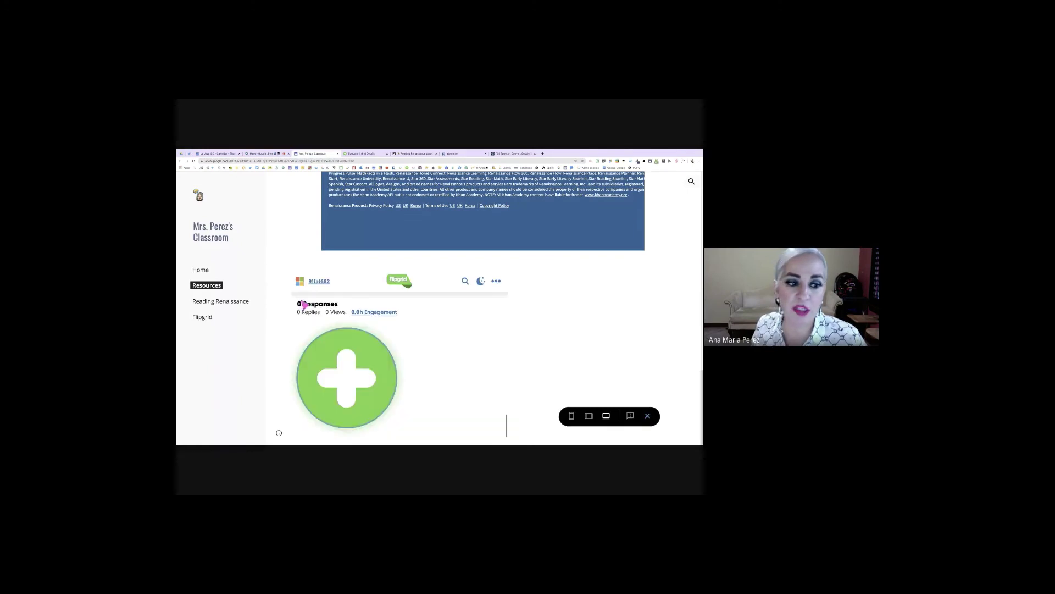
pyautogui.click(649, 416)
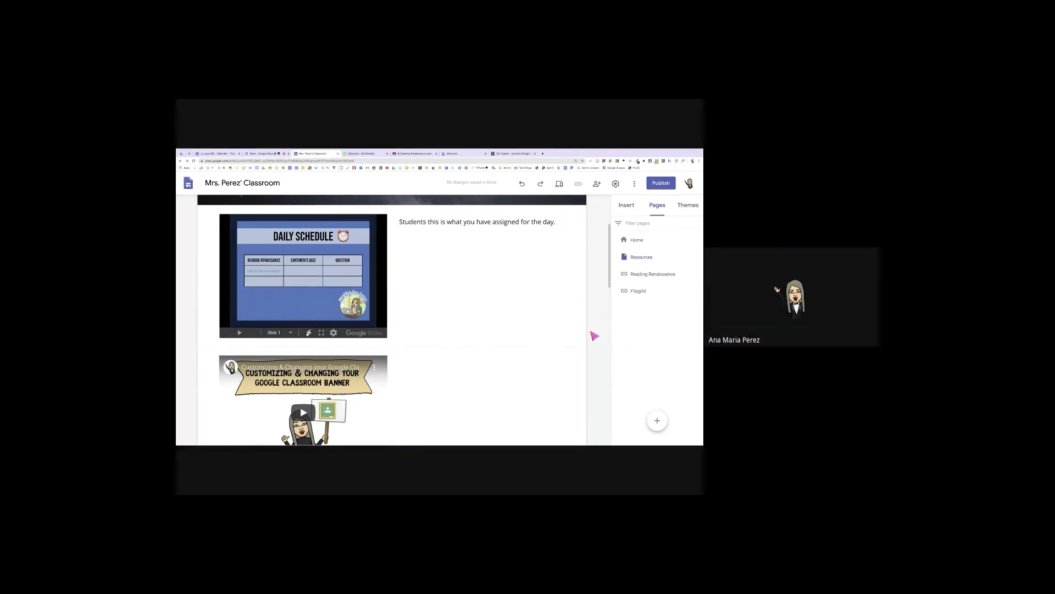
pyautogui.scroll(2, 566, 266)
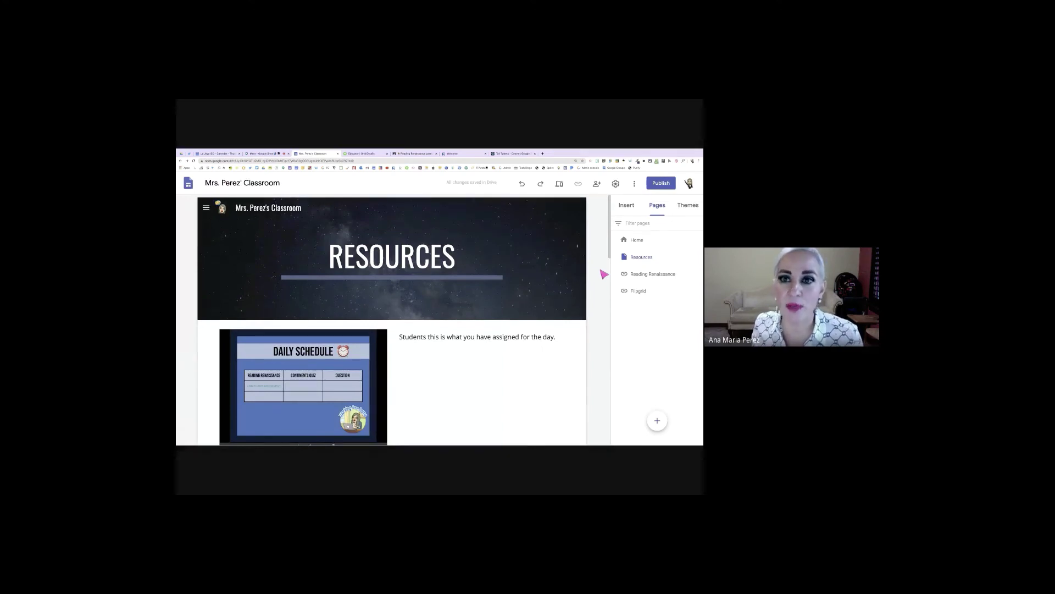
# Publish the site under the teacher's classroom web address for anyone at La Joya ISD and copy the published site link
pyautogui.click(664, 188)
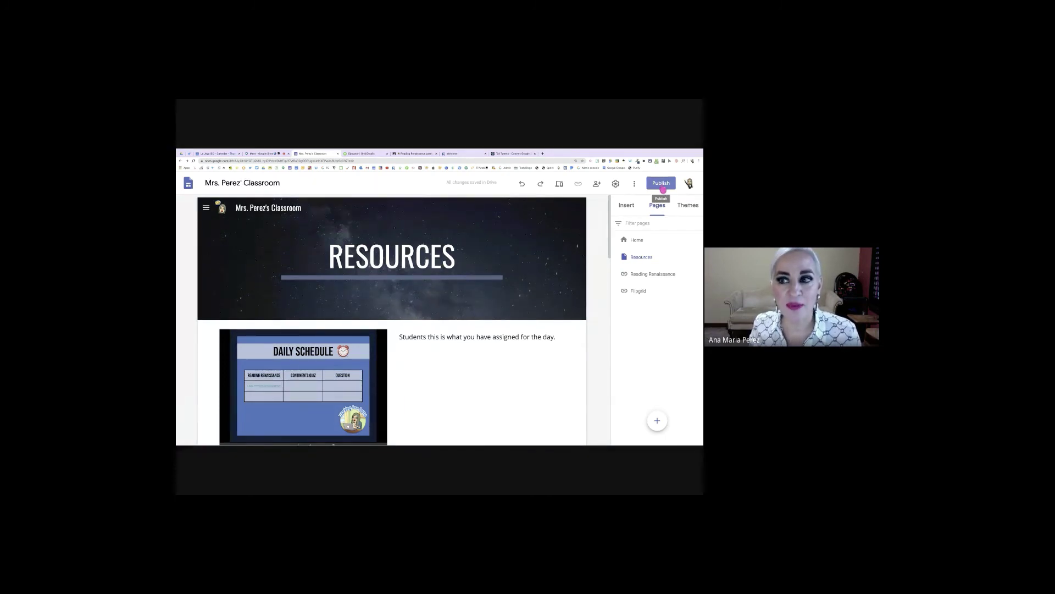
pyautogui.click(661, 188)
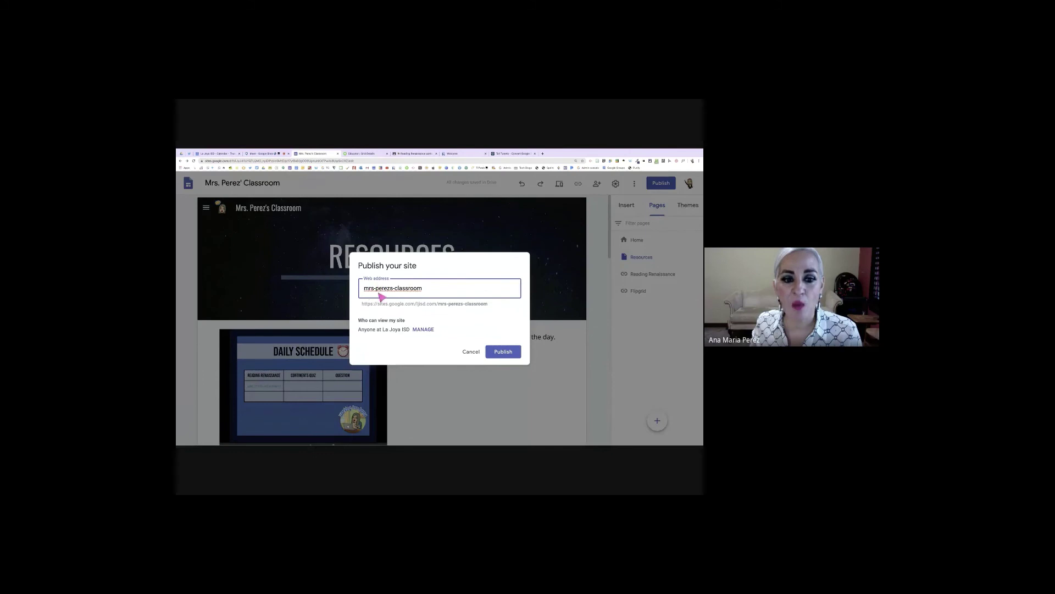
pyautogui.click(509, 357)
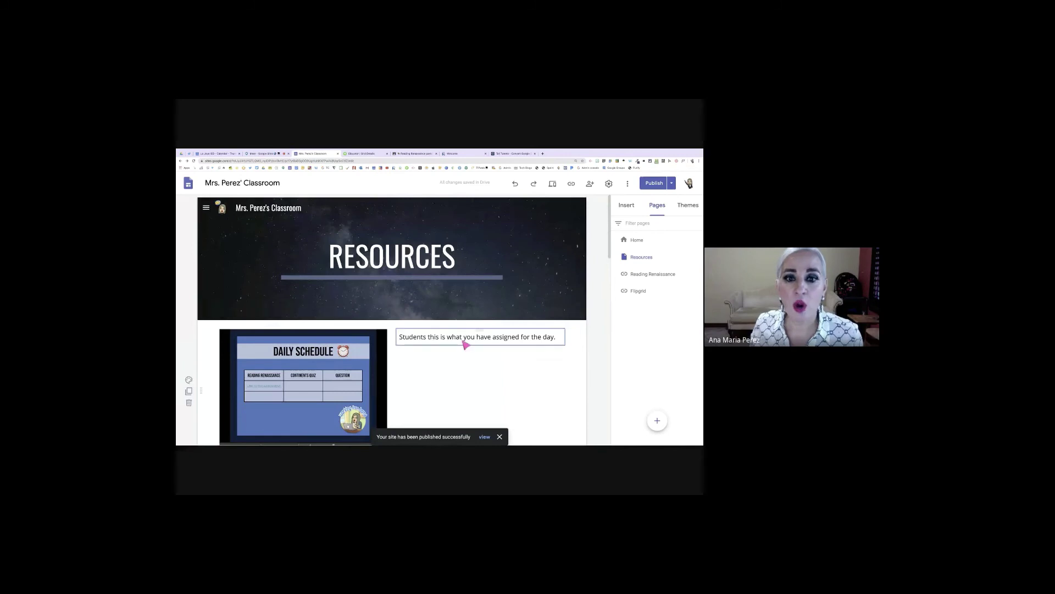
pyautogui.click(572, 184)
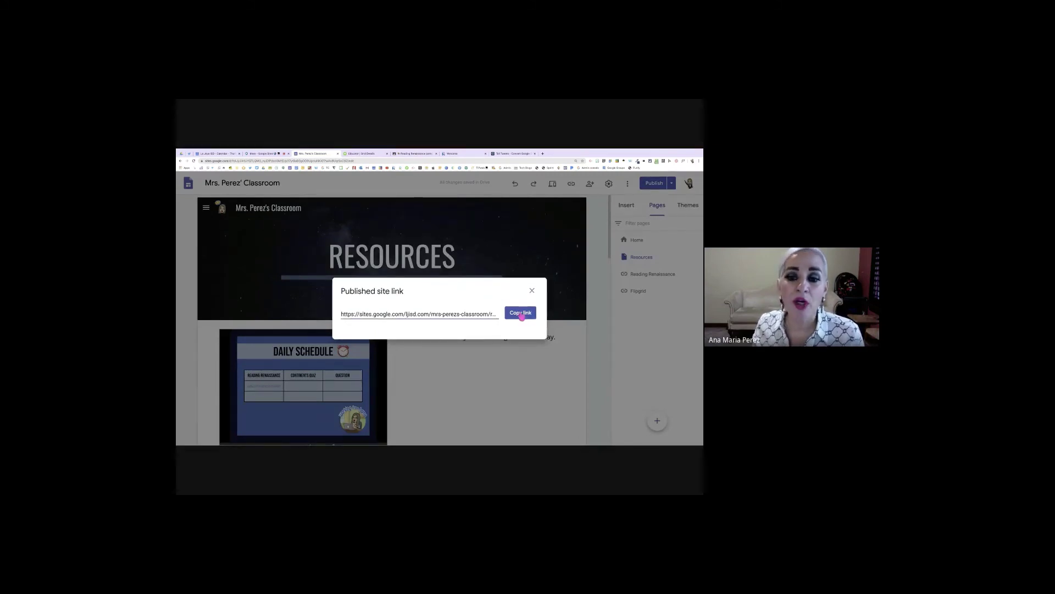
pyautogui.click(522, 315)
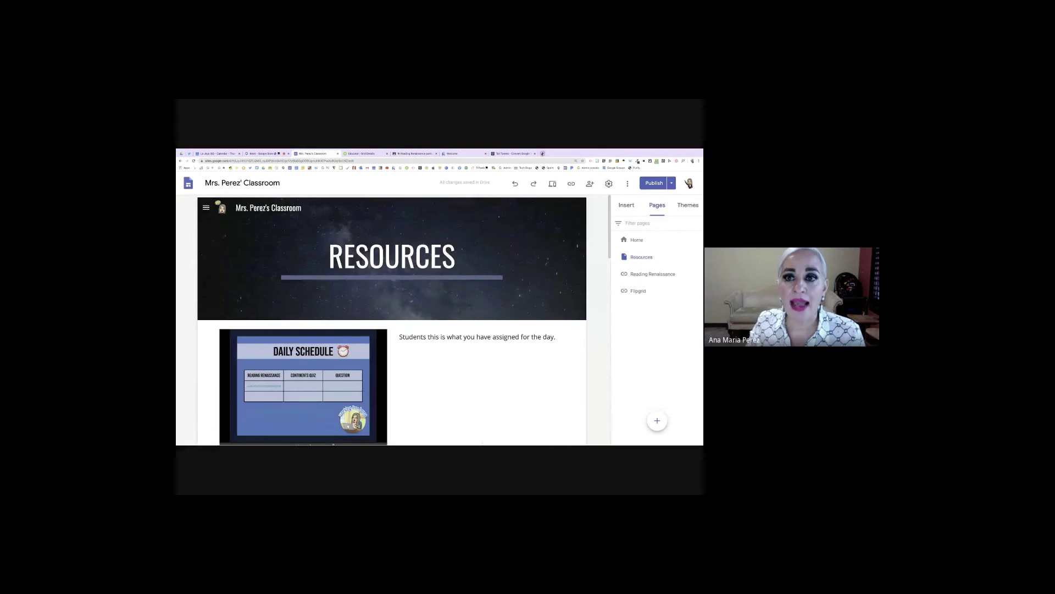
# Switch to Bitly in a new browser tab and create a short link from the copied site address
pyautogui.click(543, 154)
pyautogui.write('bi')
pyautogui.press('Return')
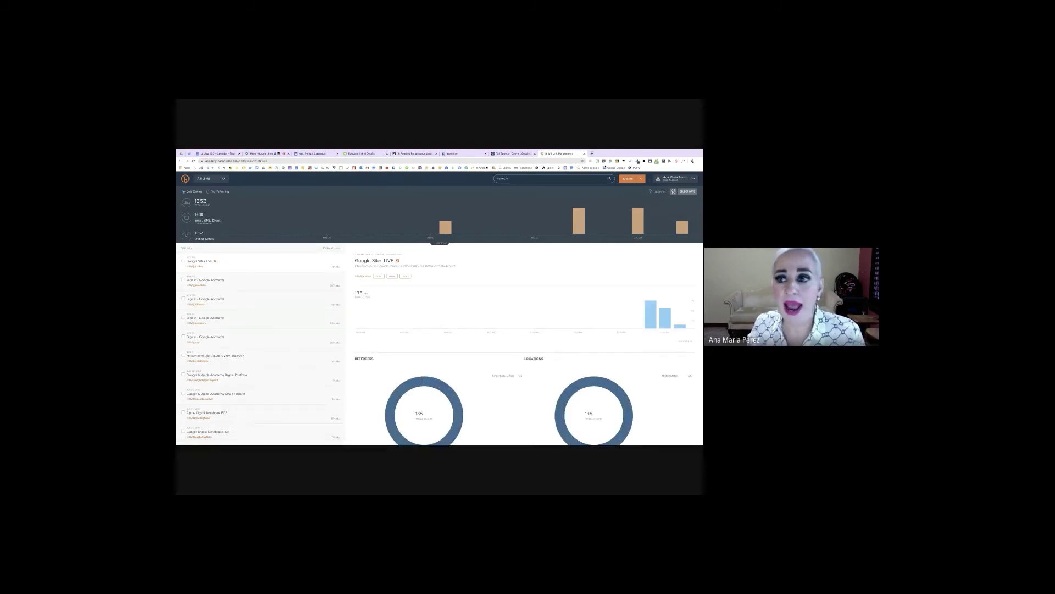
pyautogui.click(629, 180)
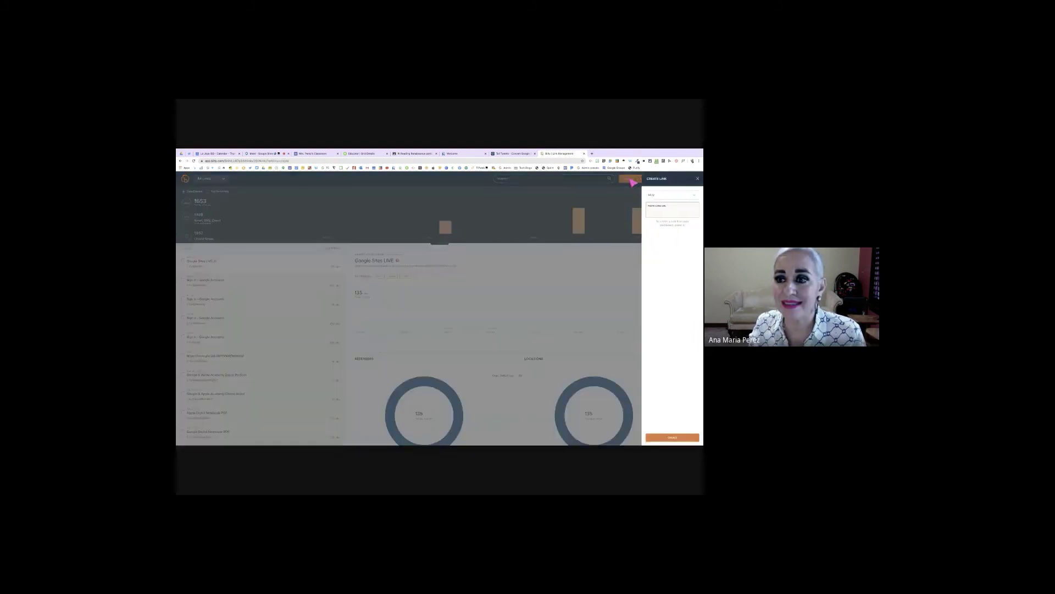
pyautogui.hotkey('ctrl', 'v')
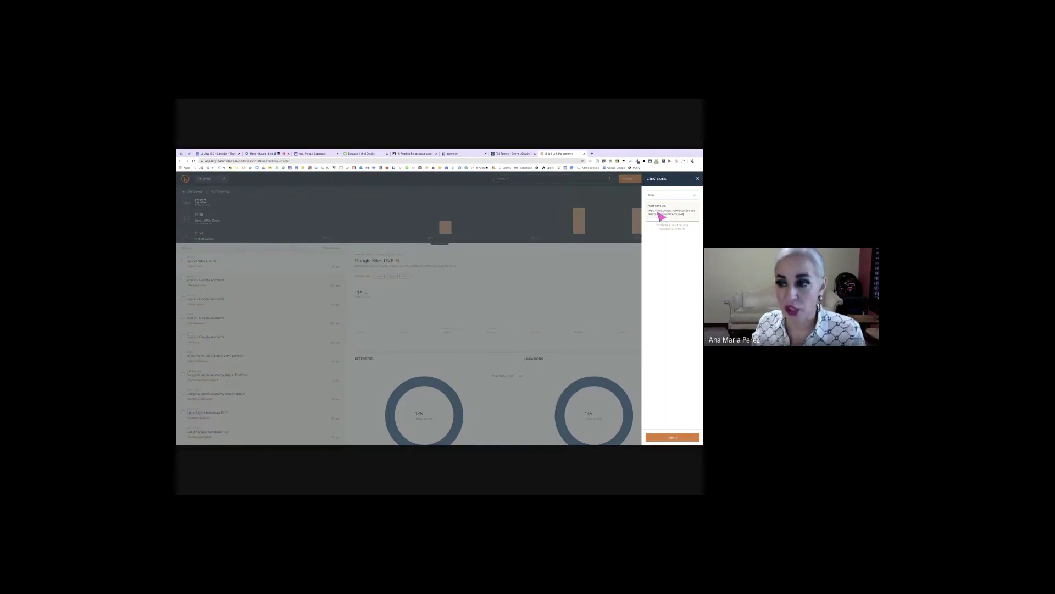
pyautogui.press('Return')
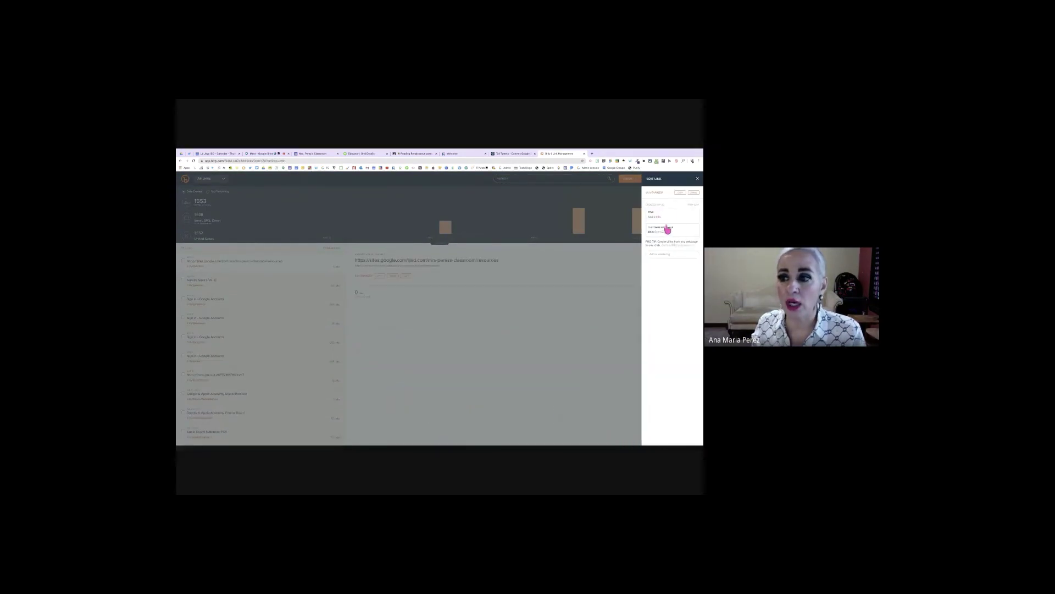
# Try to give the new short link a custom back-half for the classroom resources
pyautogui.click(672, 235)
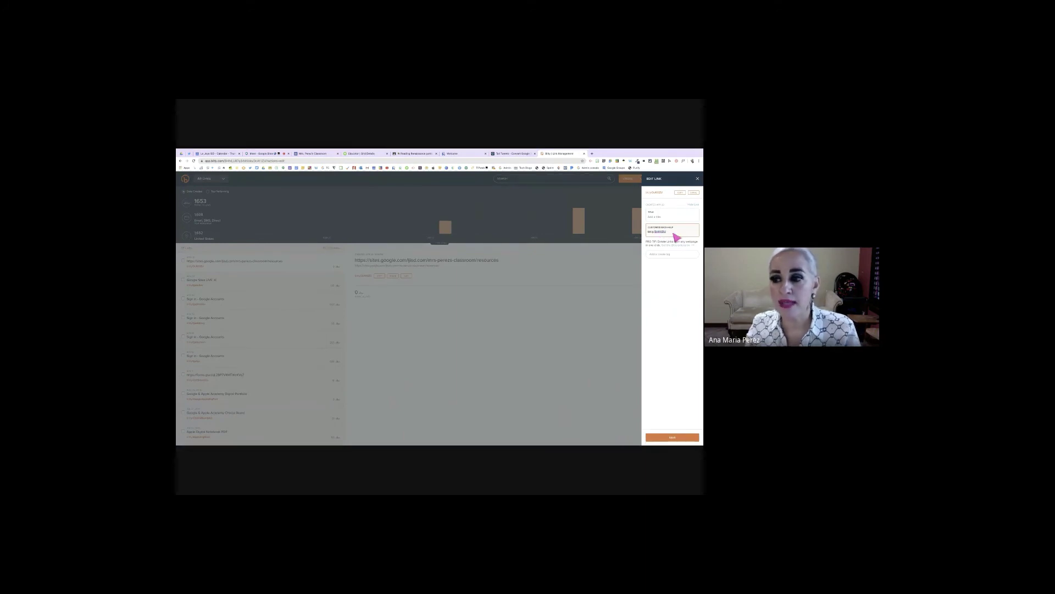
pyautogui.write('resources')
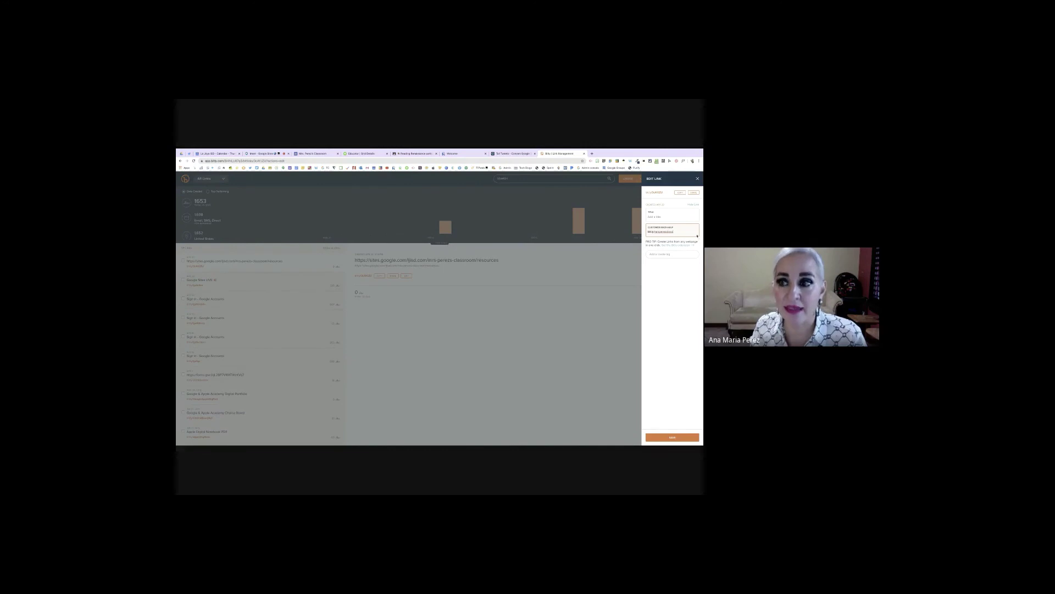
pyautogui.click(698, 179)
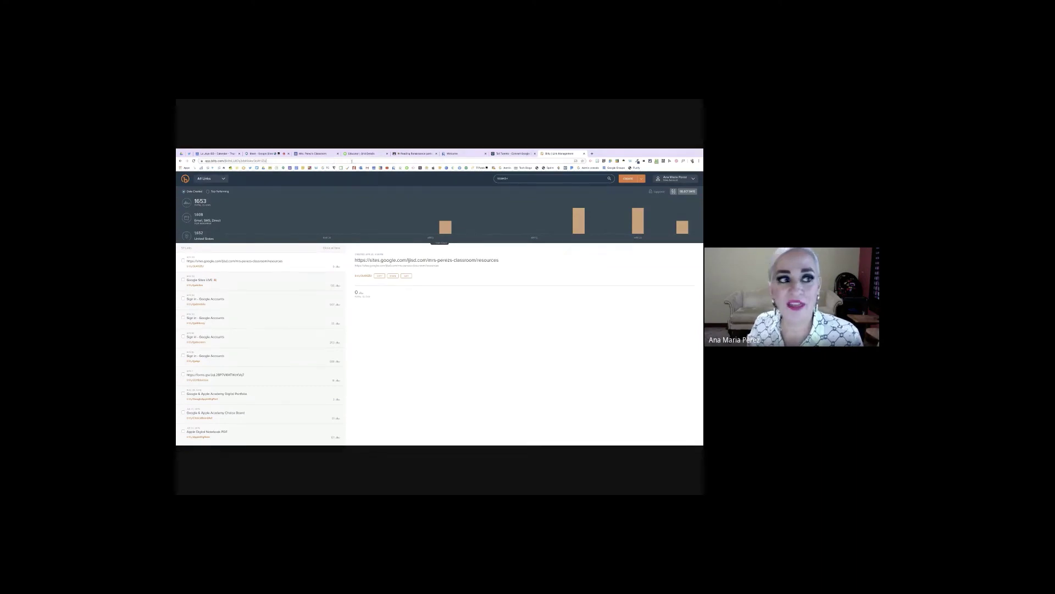
# Switch to the TinyURL website in the same browser tab
pyautogui.click(273, 160)
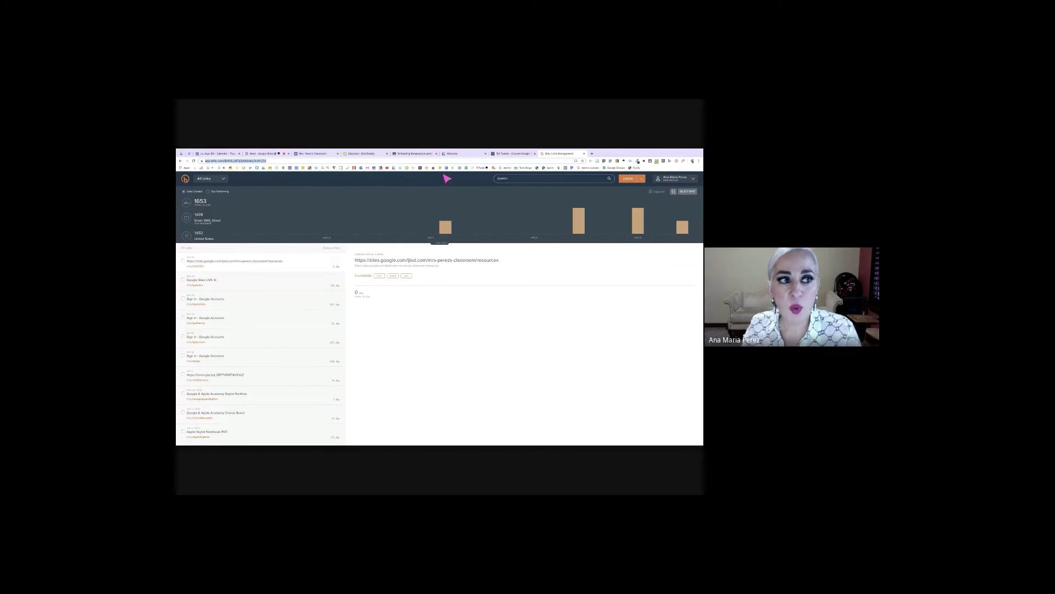
pyautogui.write('ti')
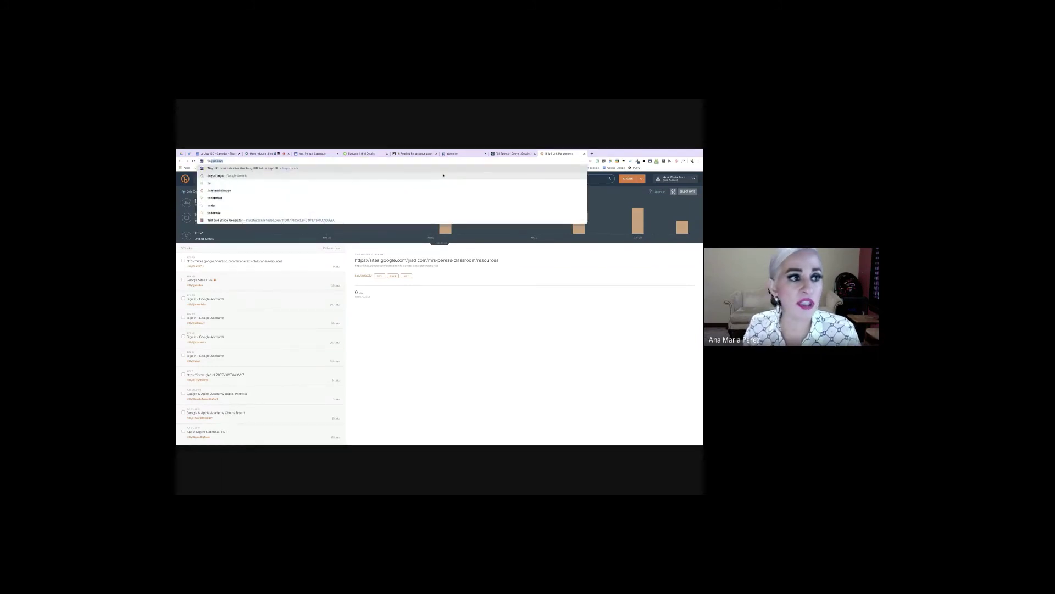